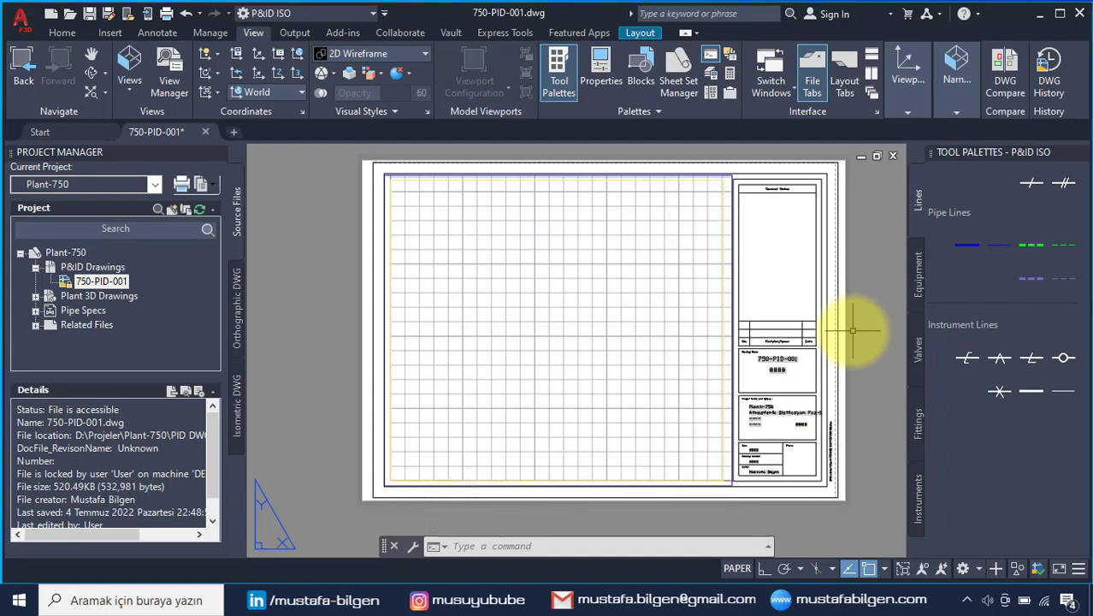
Step: Maximize the sheet's layout viewport so the empty drawing border fills the workspace
double_click(622, 315)
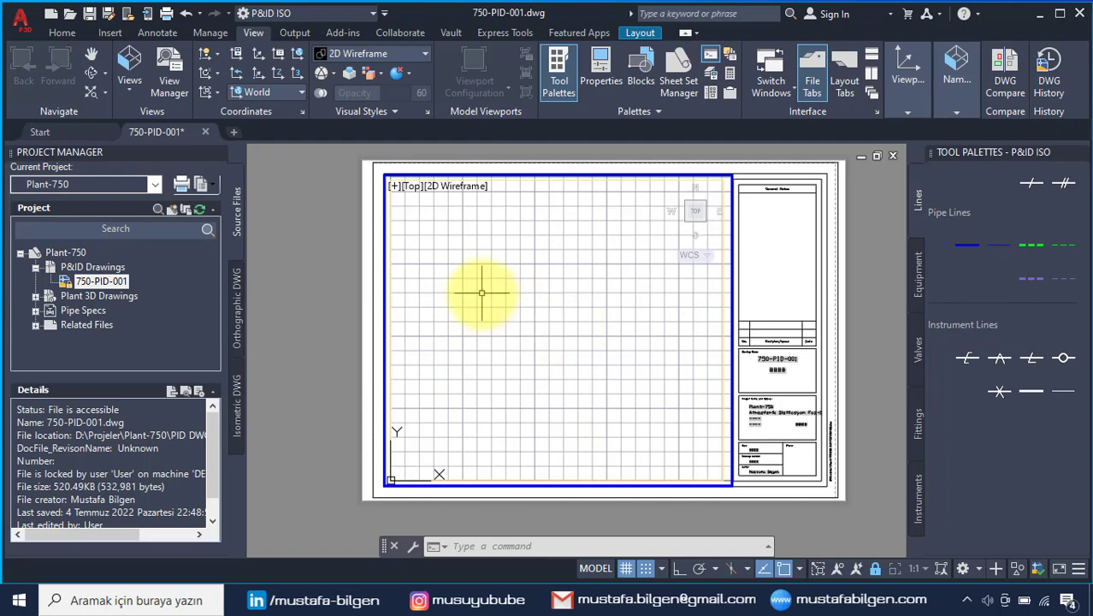
click(395, 189)
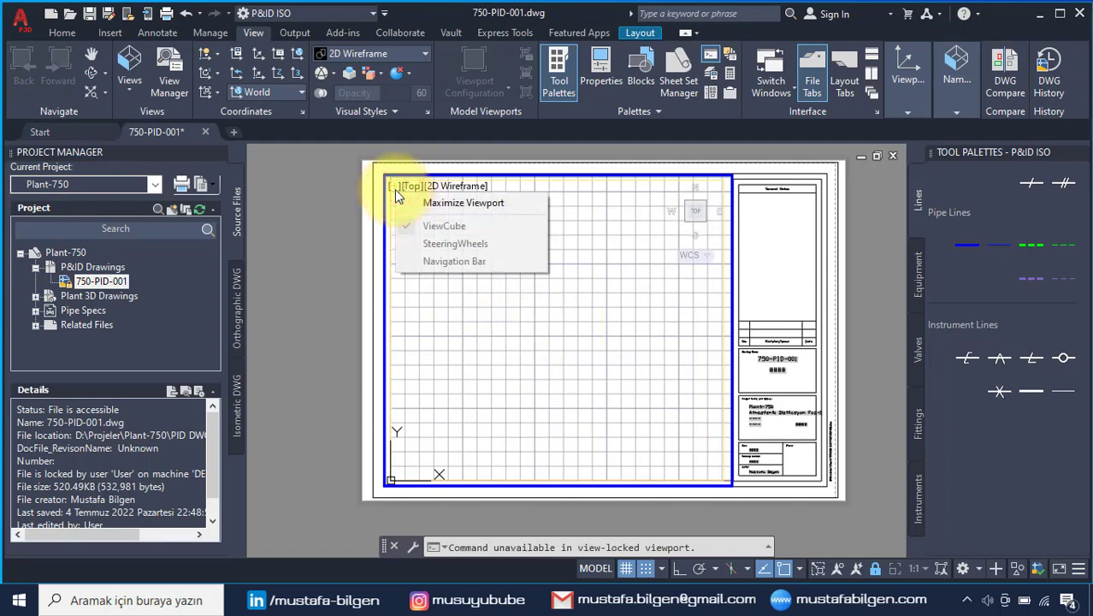
click(424, 205)
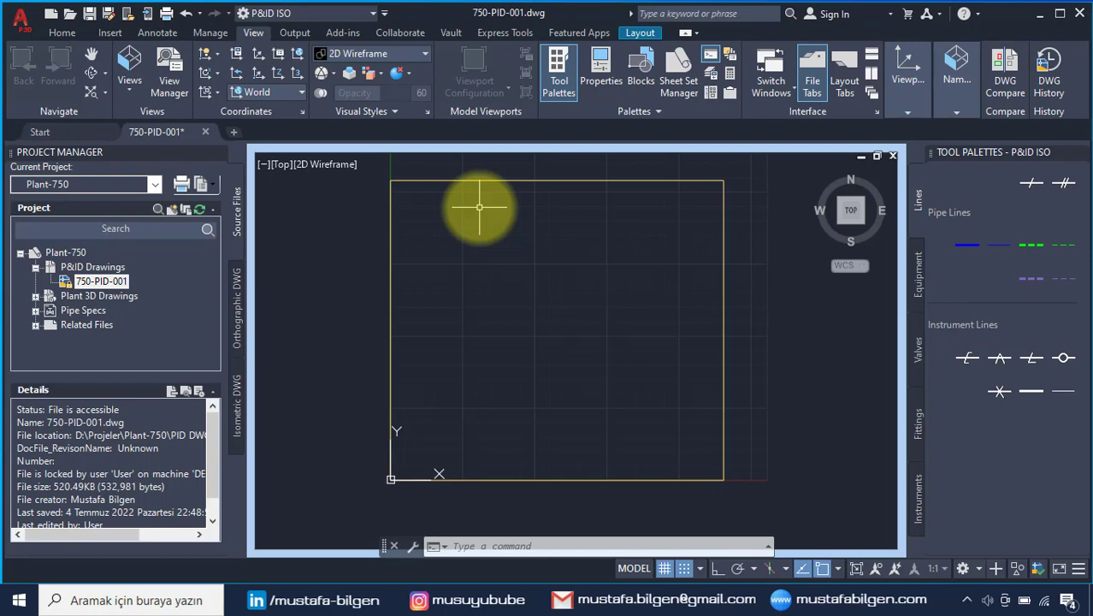
mouse_move(848, 221)
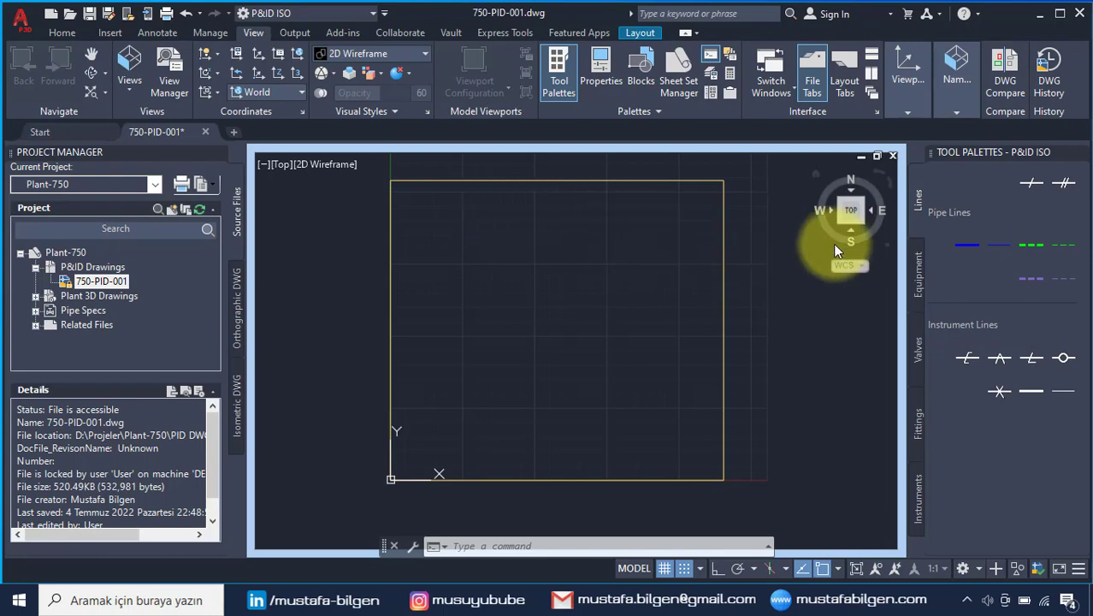
Step: Show the Equipment palette and try inserting a vessel symbol
click(916, 280)
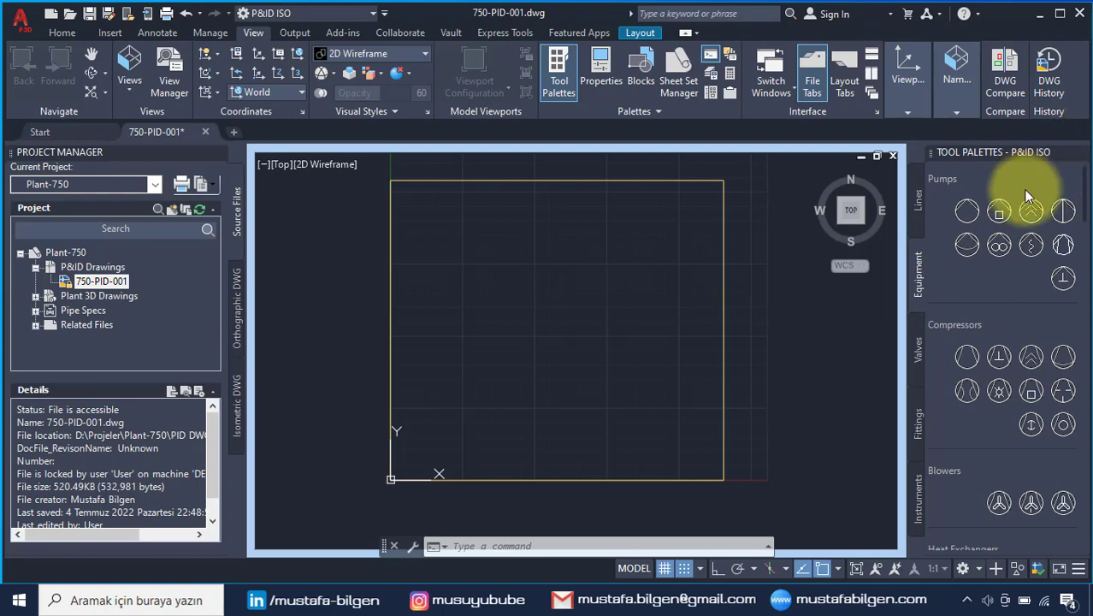
scroll(1023, 214, down, 3)
scroll(1025, 240, down, 3)
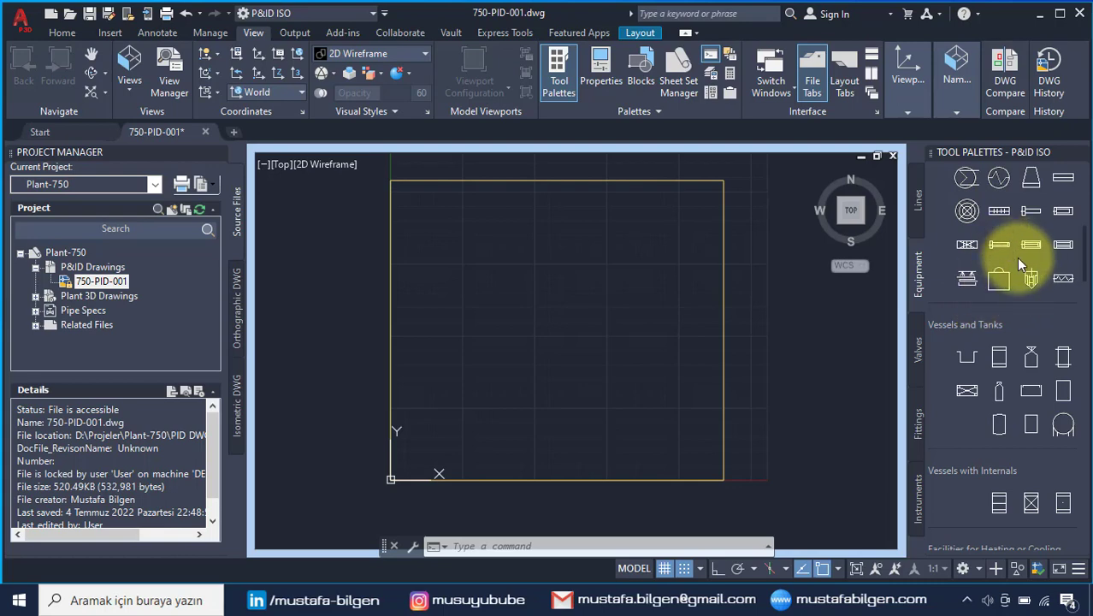
click(1063, 428)
Step: Review the error in the command history and set Windows region format to English (United States)
key(F2)
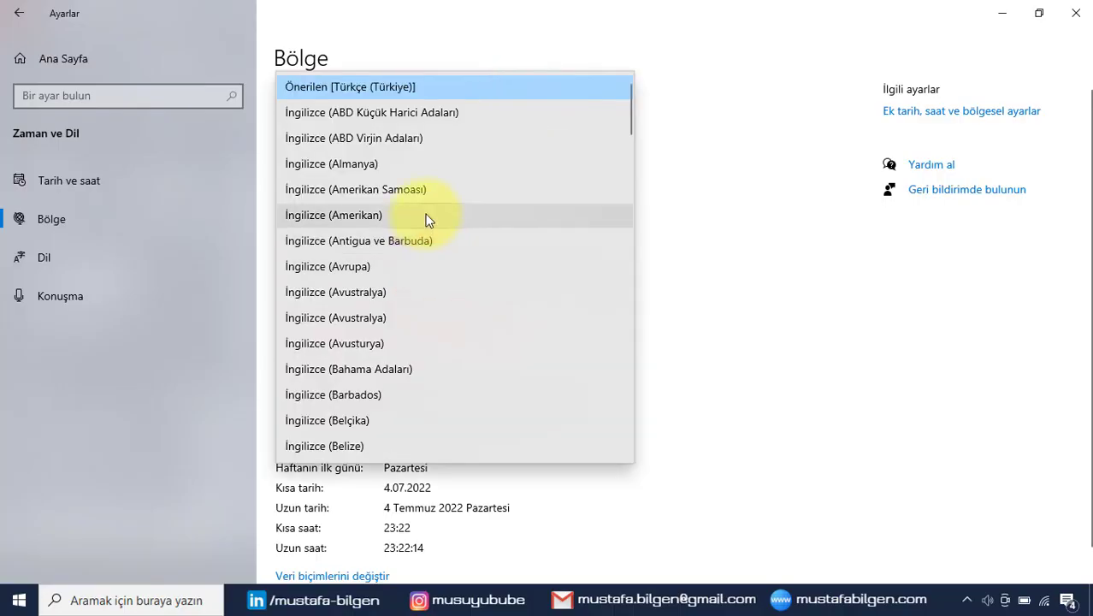
click(427, 216)
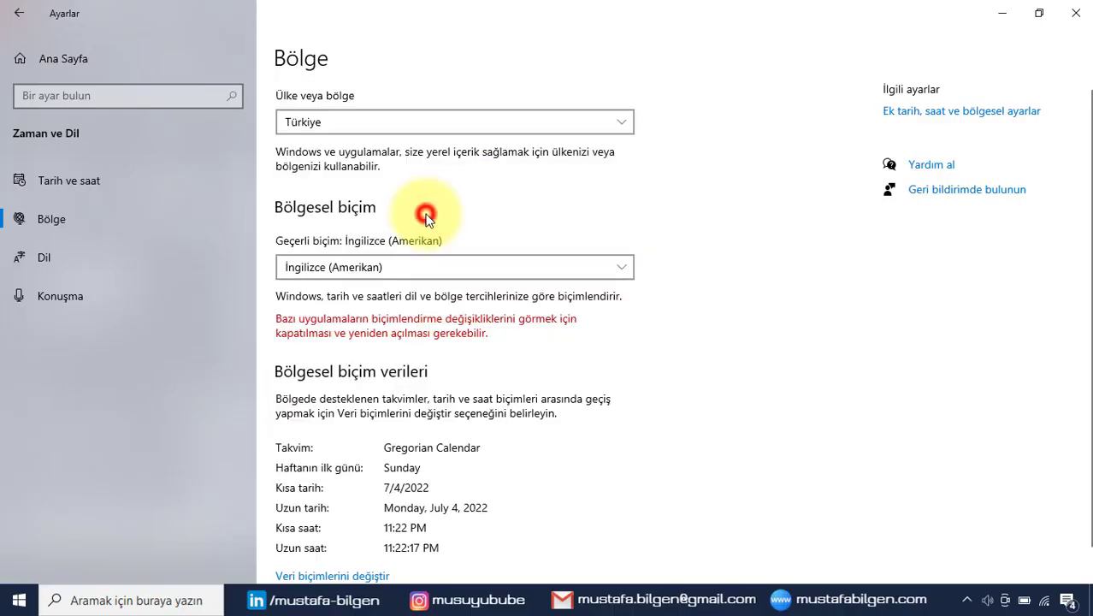
click(1075, 13)
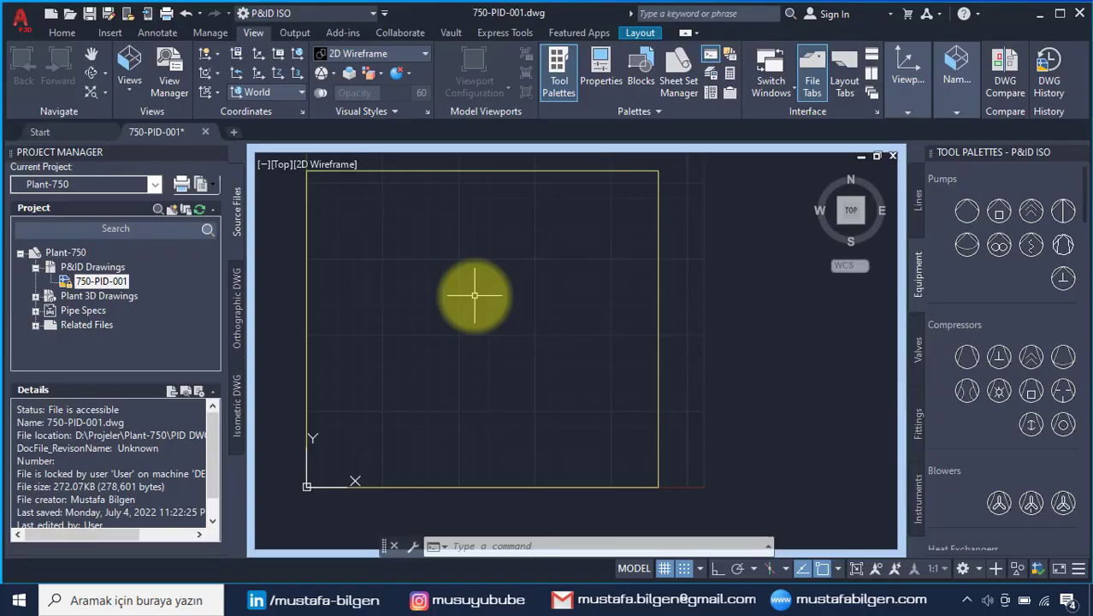
Step: Insert the Vessels and Tanks vessel in the sheet's upper-left at scale 5
scroll(1076, 423, down, 5)
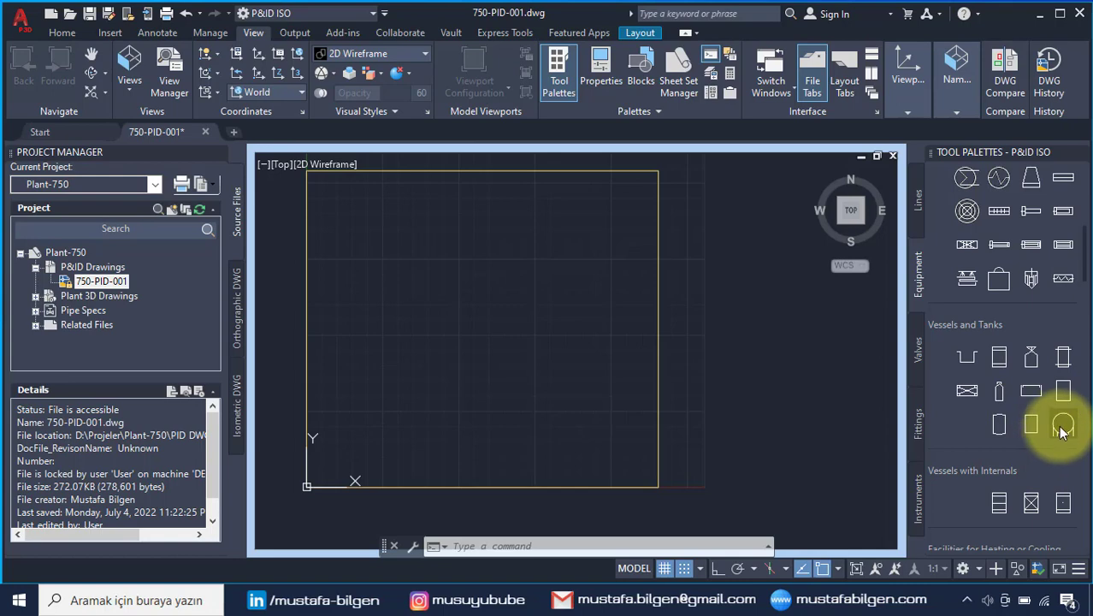
click(1062, 426)
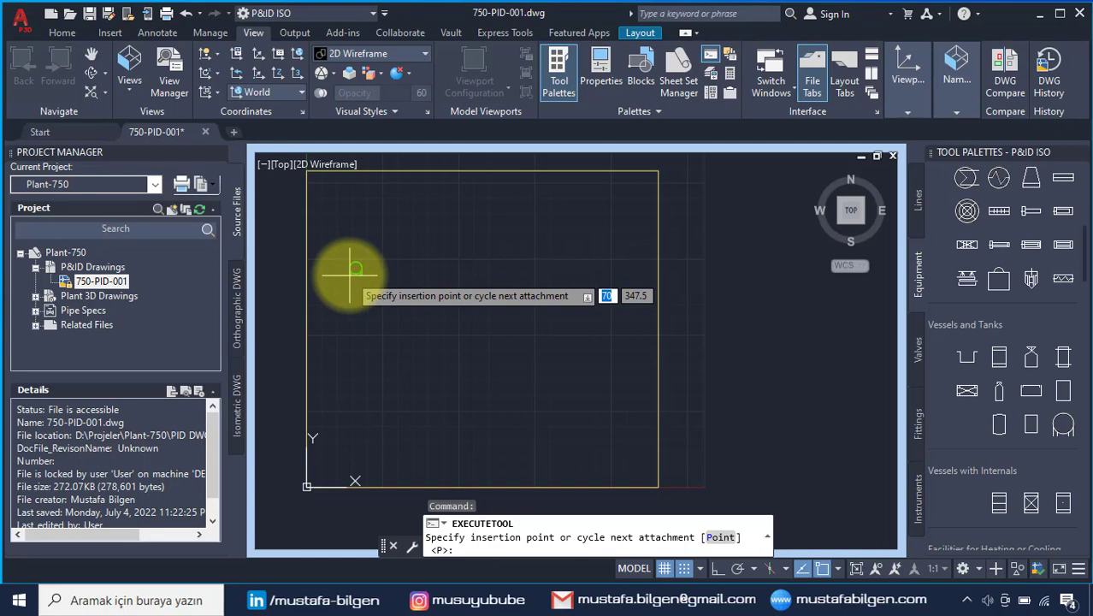
click(349, 274)
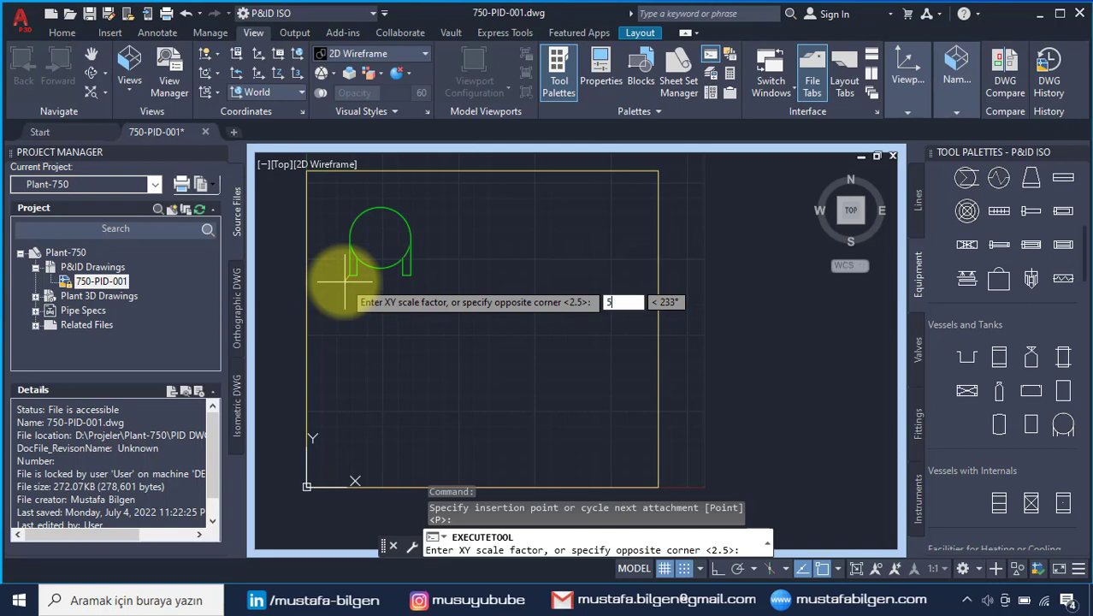
text(5)
key(Return)
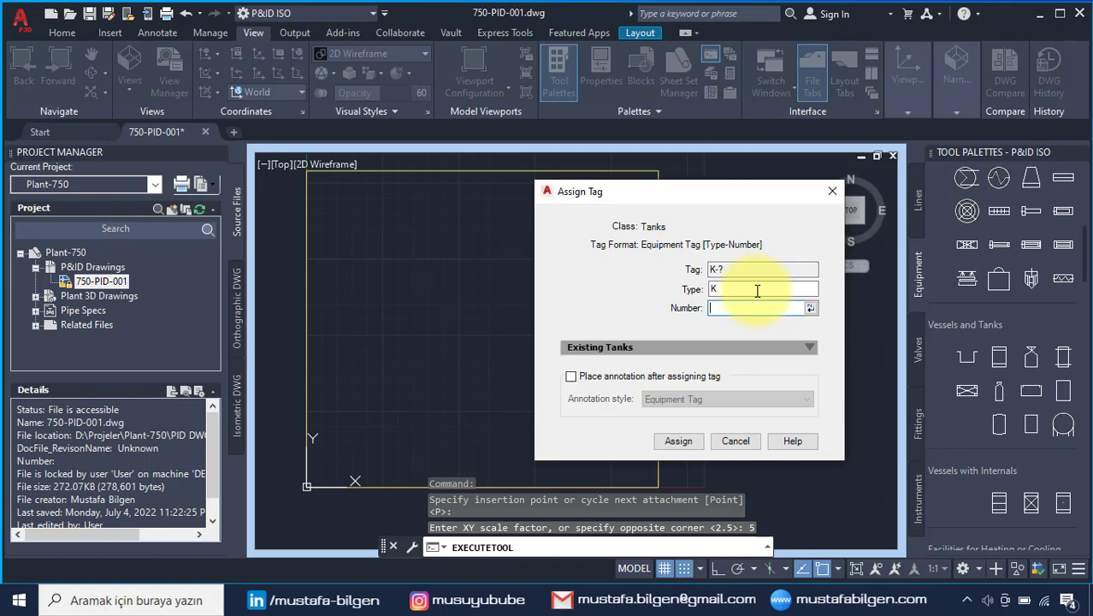
Step: Replace type K with TK and auto-number 001 to form tag TK-001
click(756, 289)
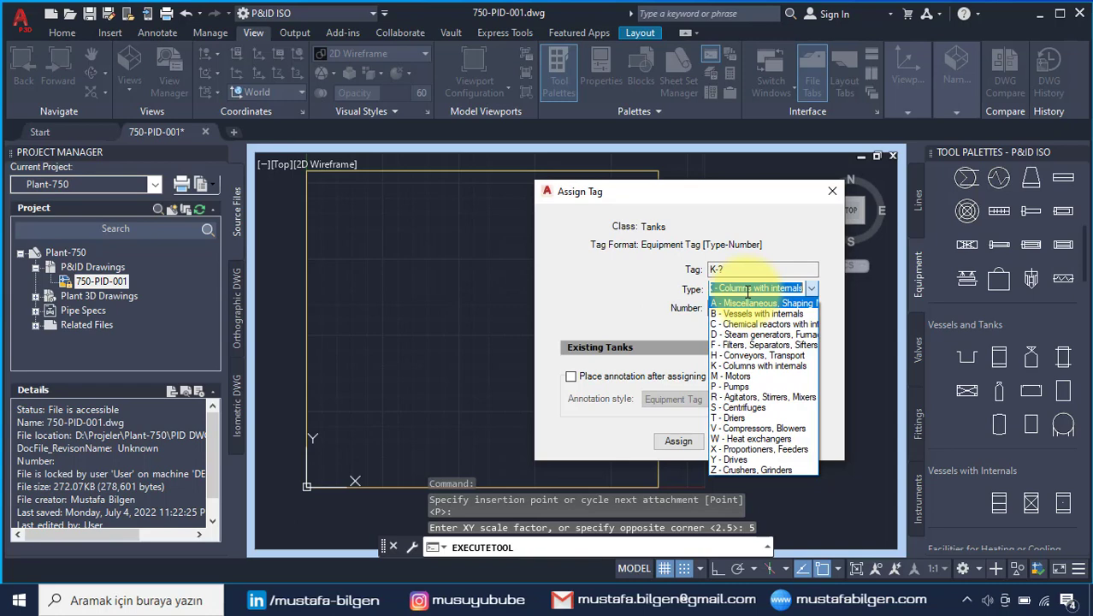
key(BackSpace)
text(T)
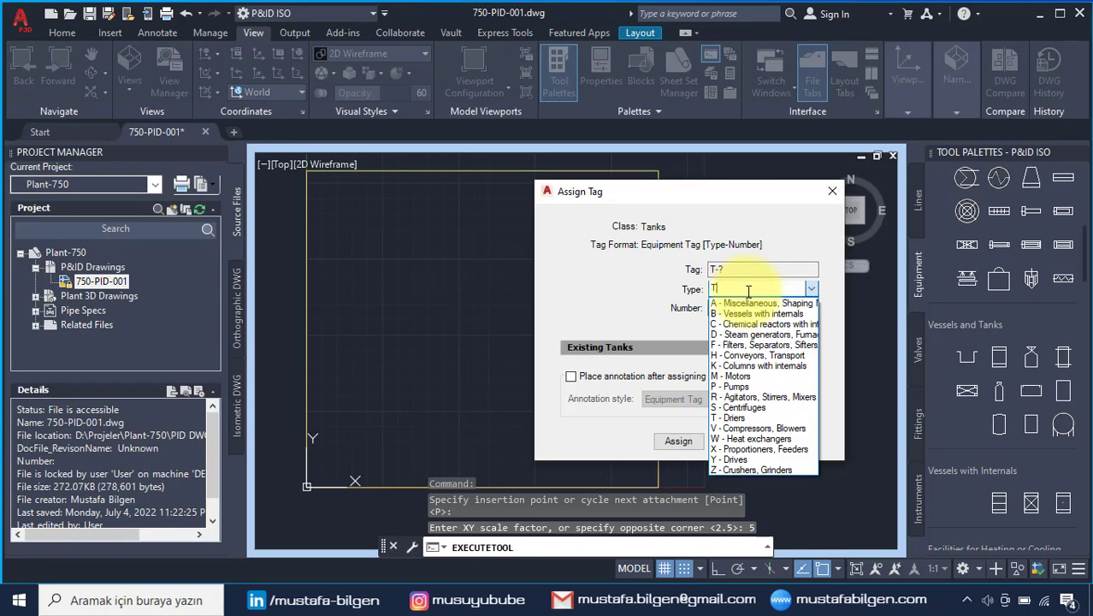
text(K)
click(606, 310)
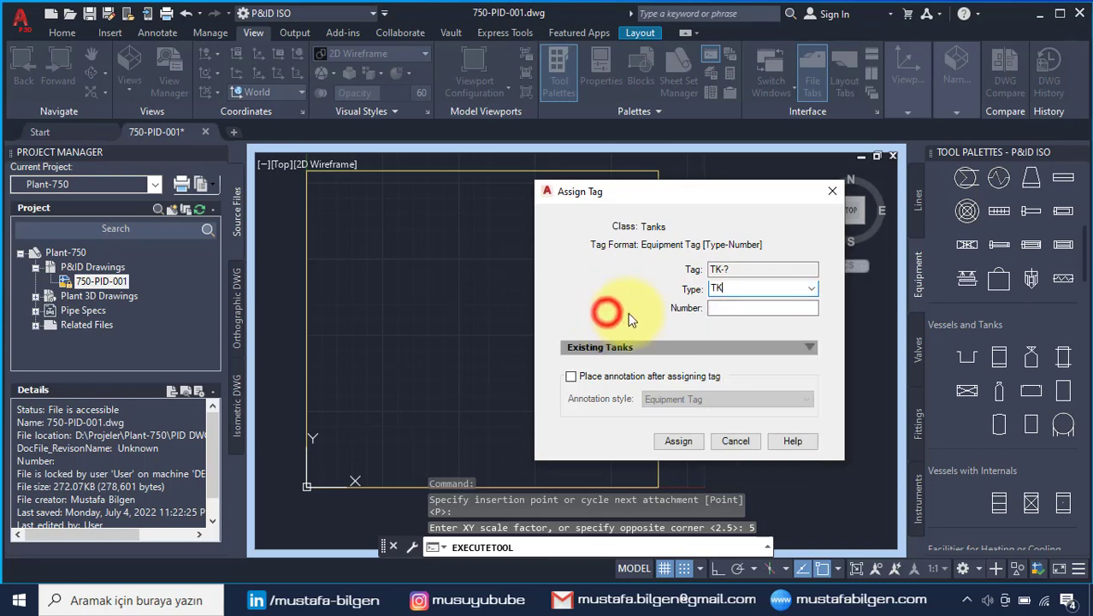
click(723, 316)
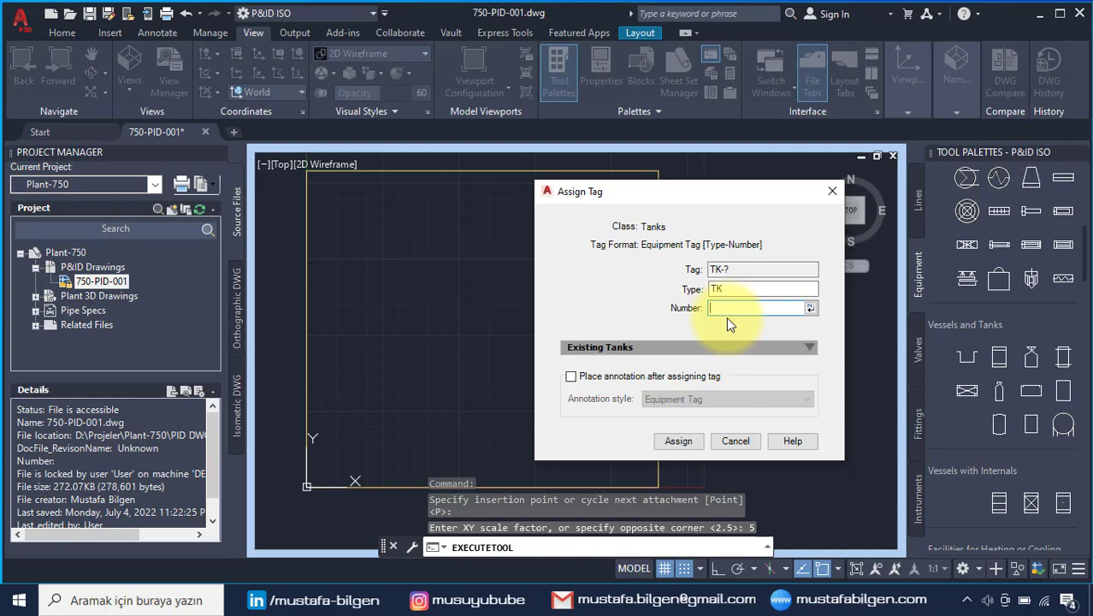
text(122)
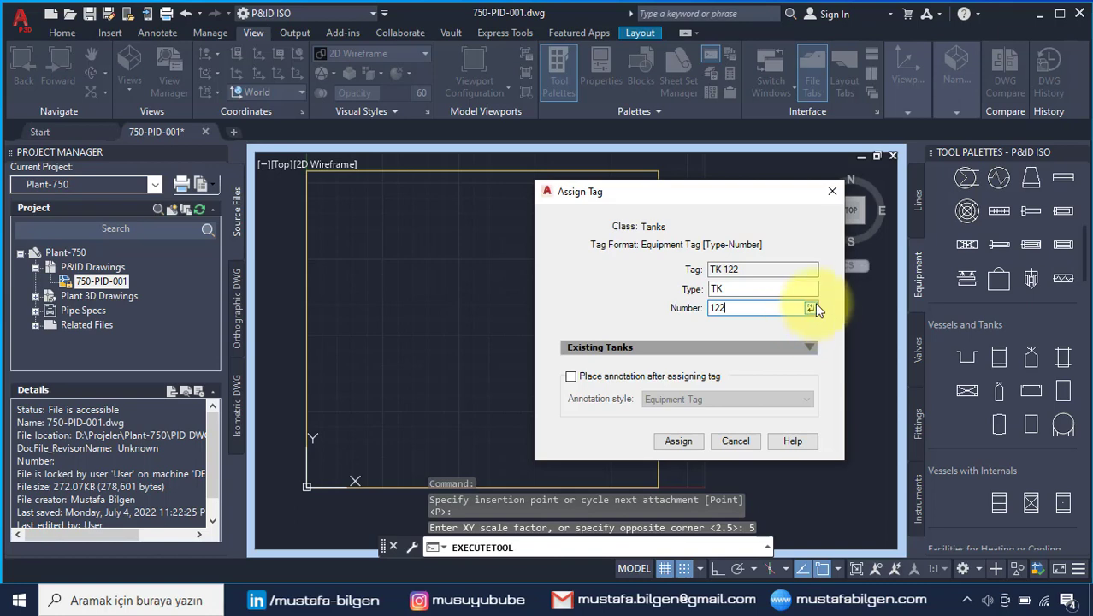
click(813, 306)
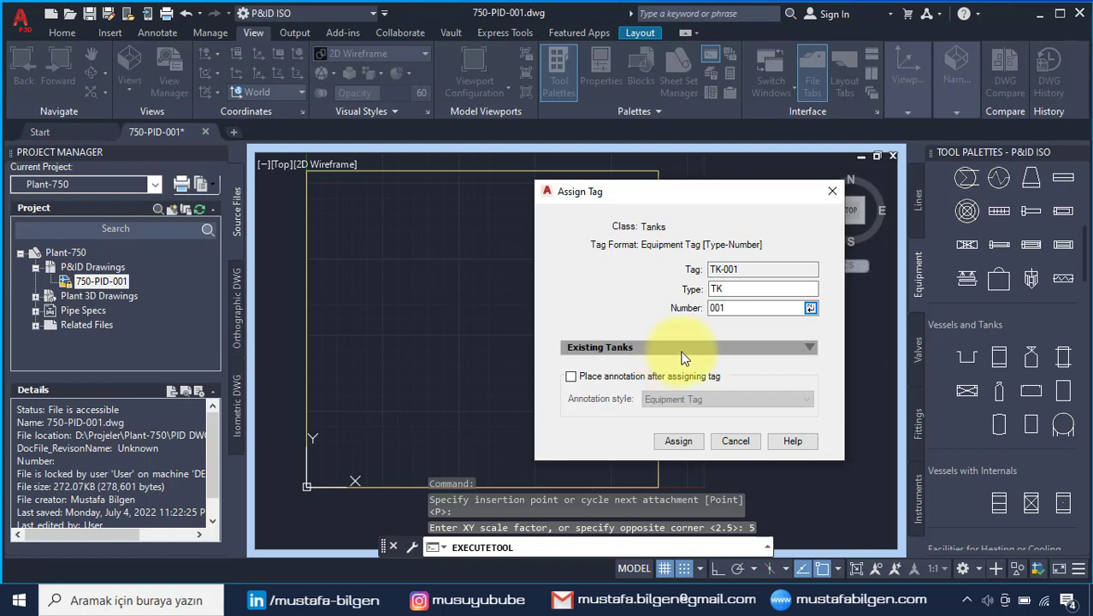
Step: Check the empty Existing Tanks list, enable Place annotation, and keep the Equipment Tag style
click(813, 347)
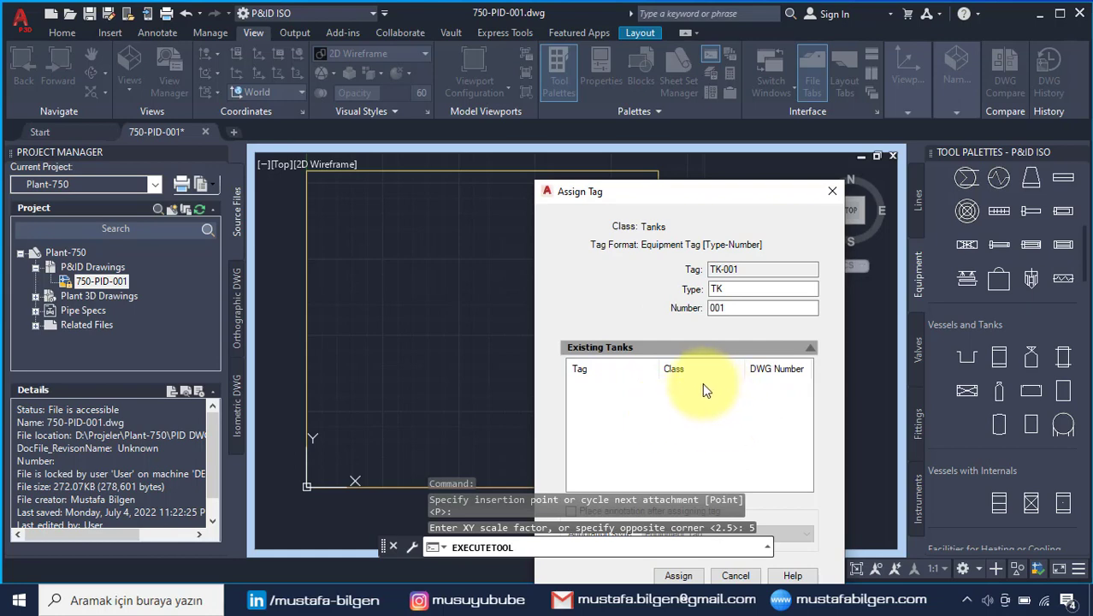
click(813, 349)
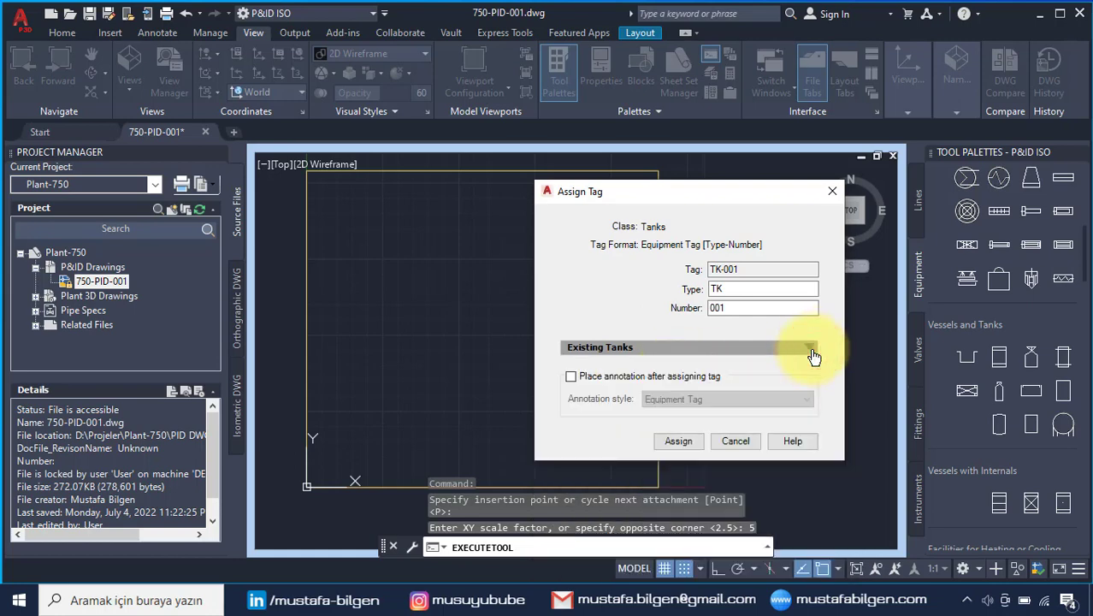
click(682, 377)
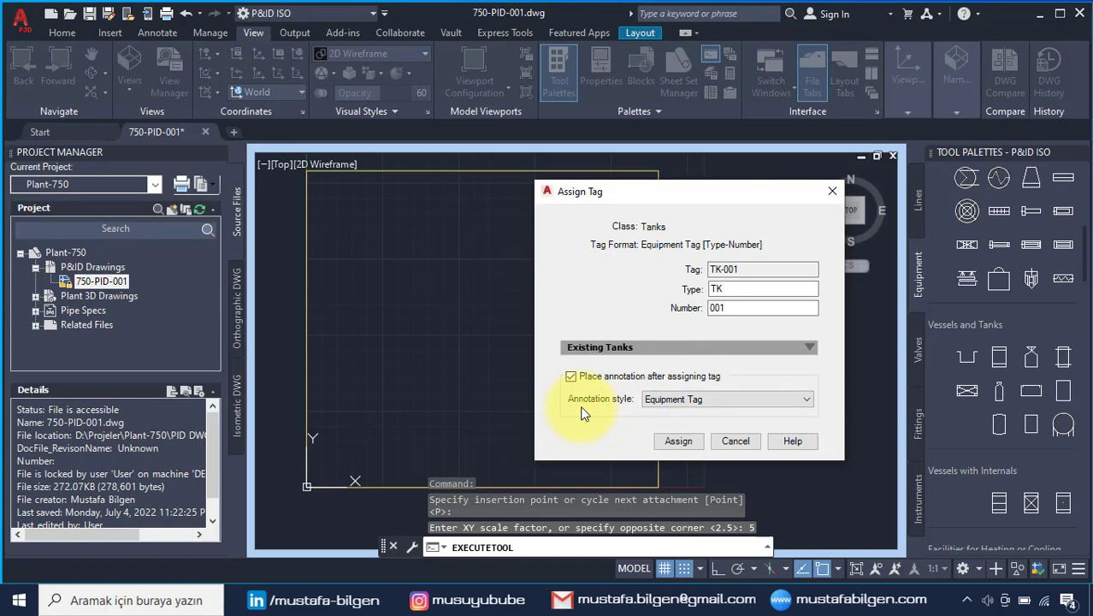
click(664, 402)
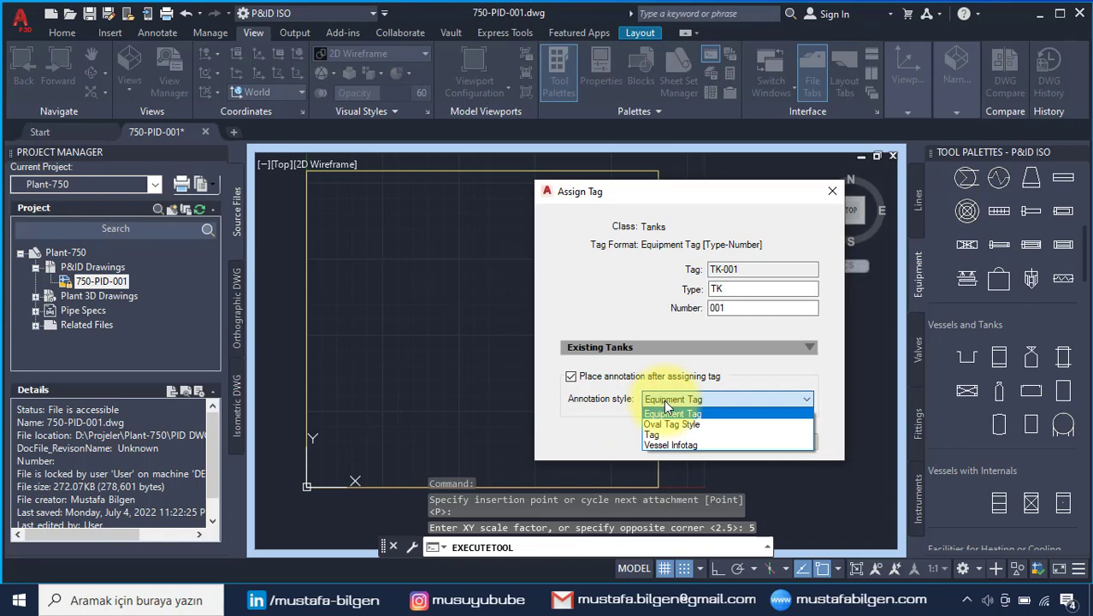
click(674, 403)
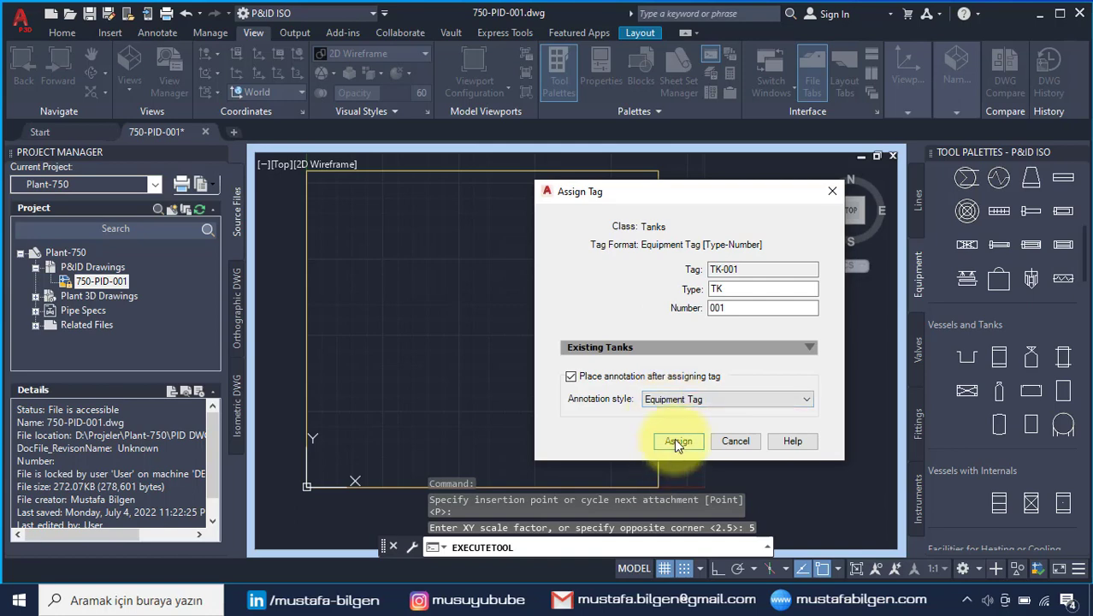
Step: Assign tag TK-001 and place its label below the tank
click(674, 442)
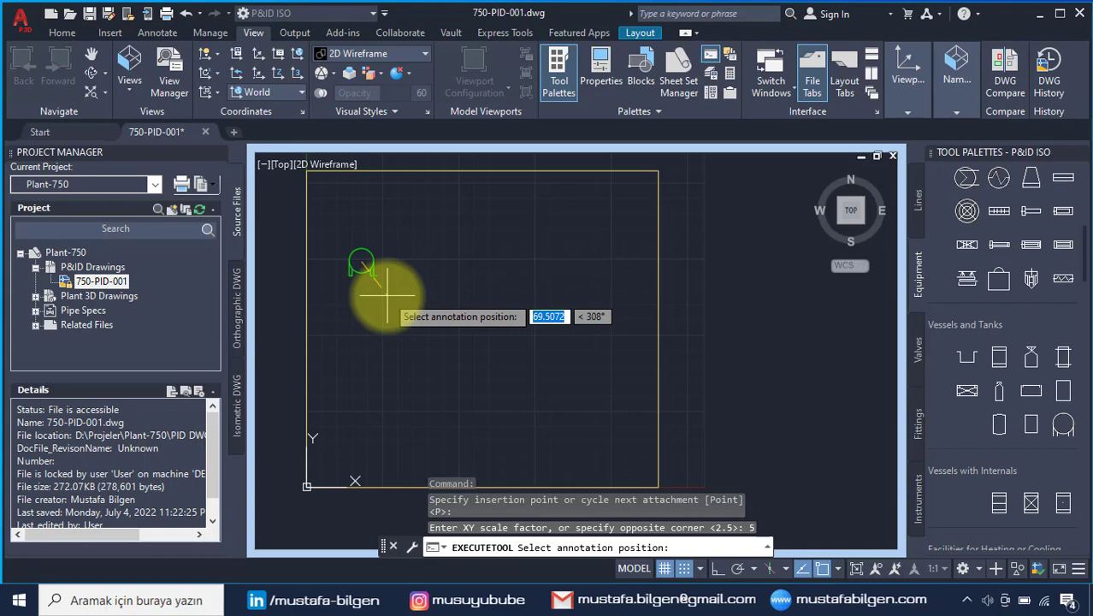
scroll(357, 244, up, 4)
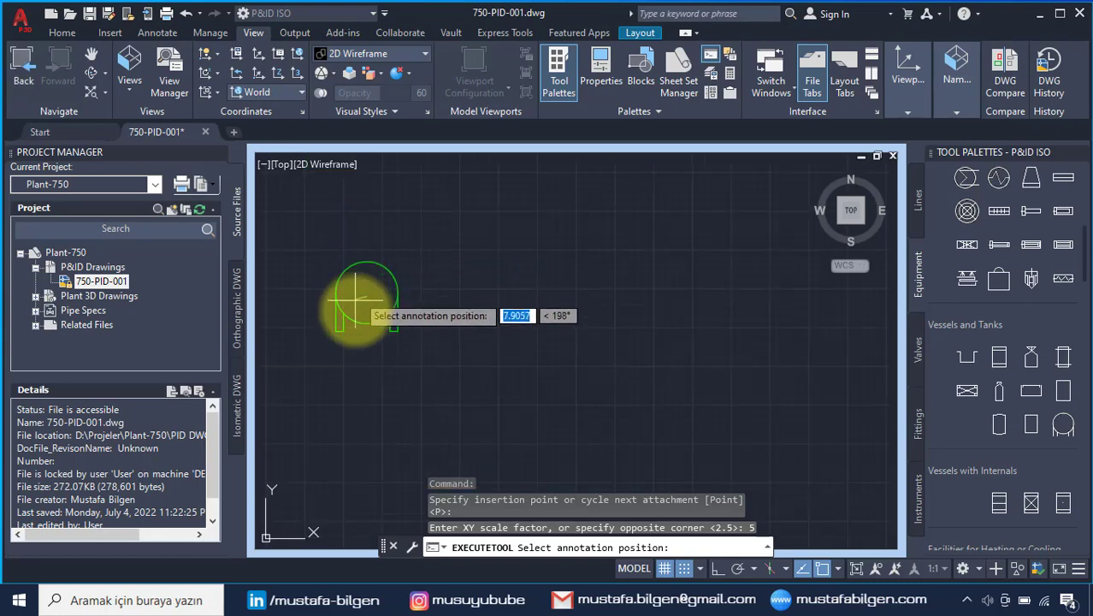
click(366, 349)
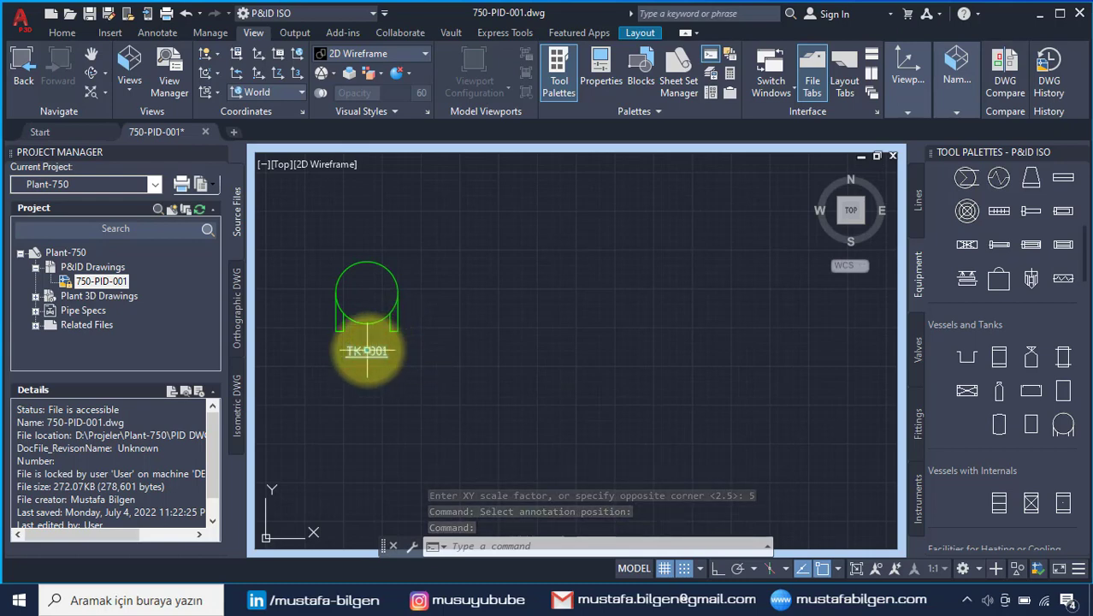
Step: Reposition the TK-001 label, settling it in its final spot beneath the tank
click(366, 350)
click(367, 351)
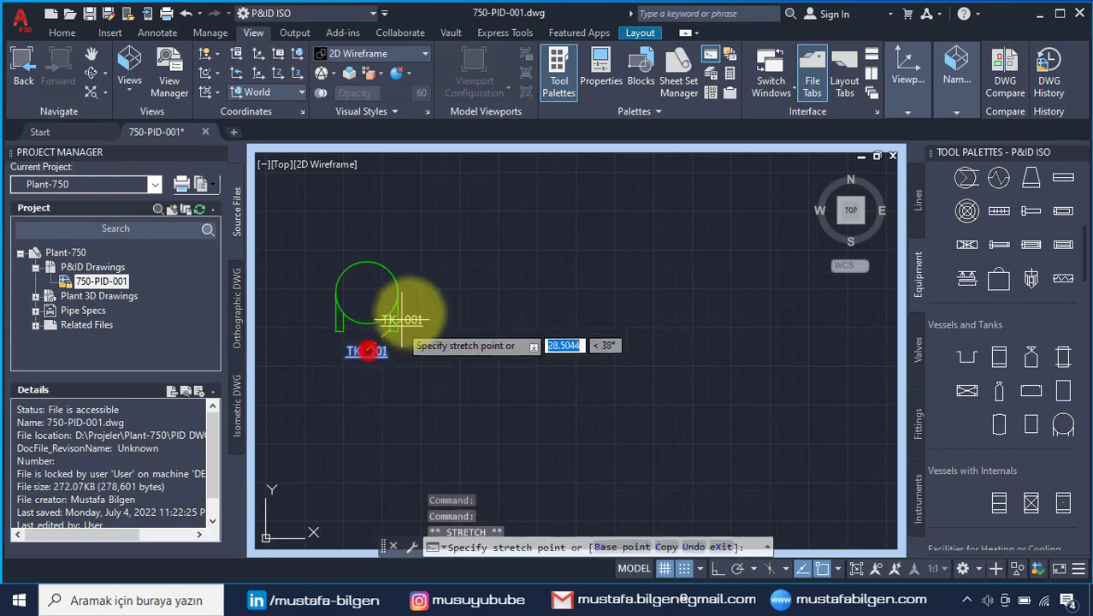
click(419, 308)
click(365, 231)
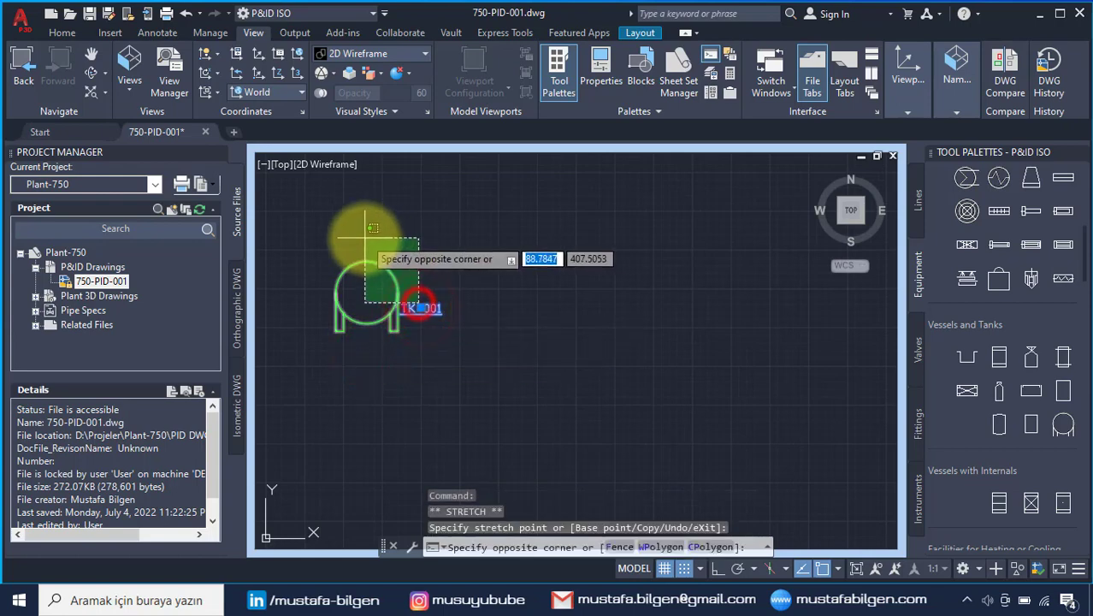
click(420, 276)
click(373, 226)
click(373, 226)
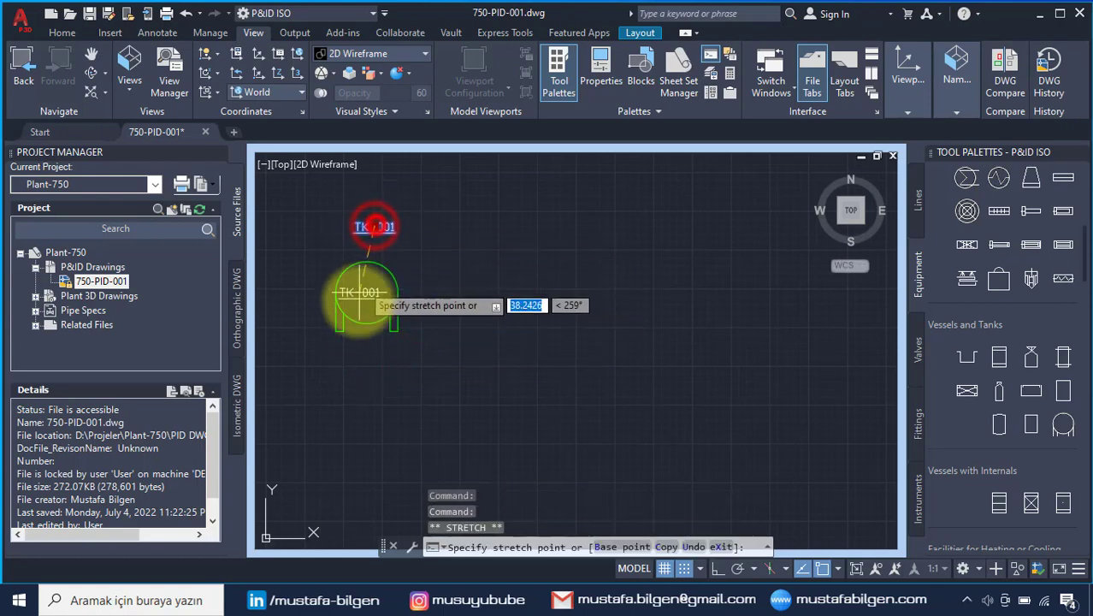
click(366, 354)
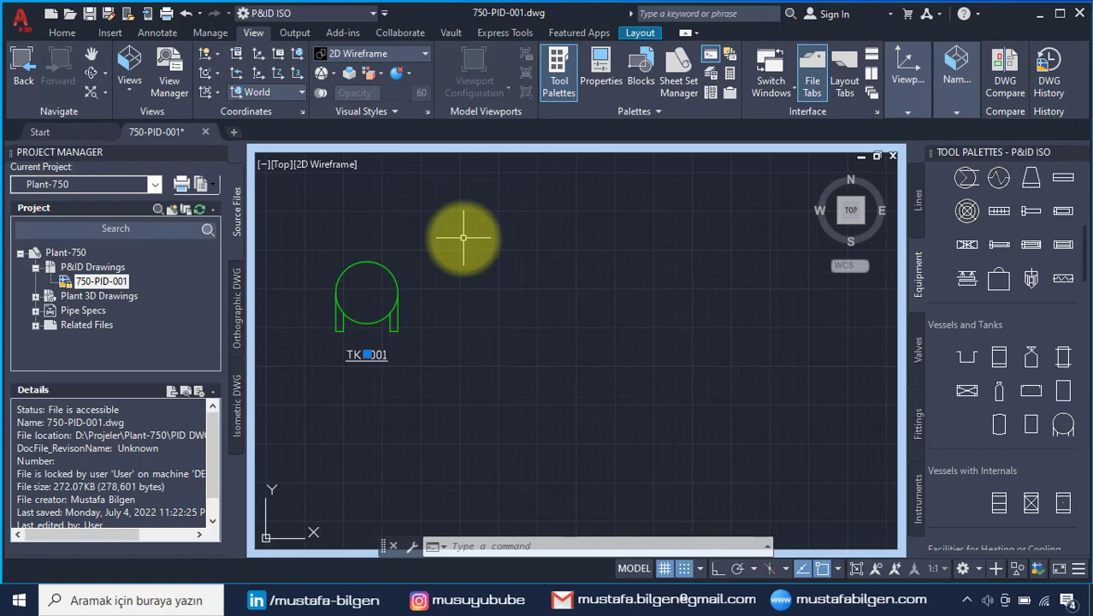
Step: Insert a Floating Roof Tank right of TK-001 at scale 5, leaving it untagged
click(1030, 393)
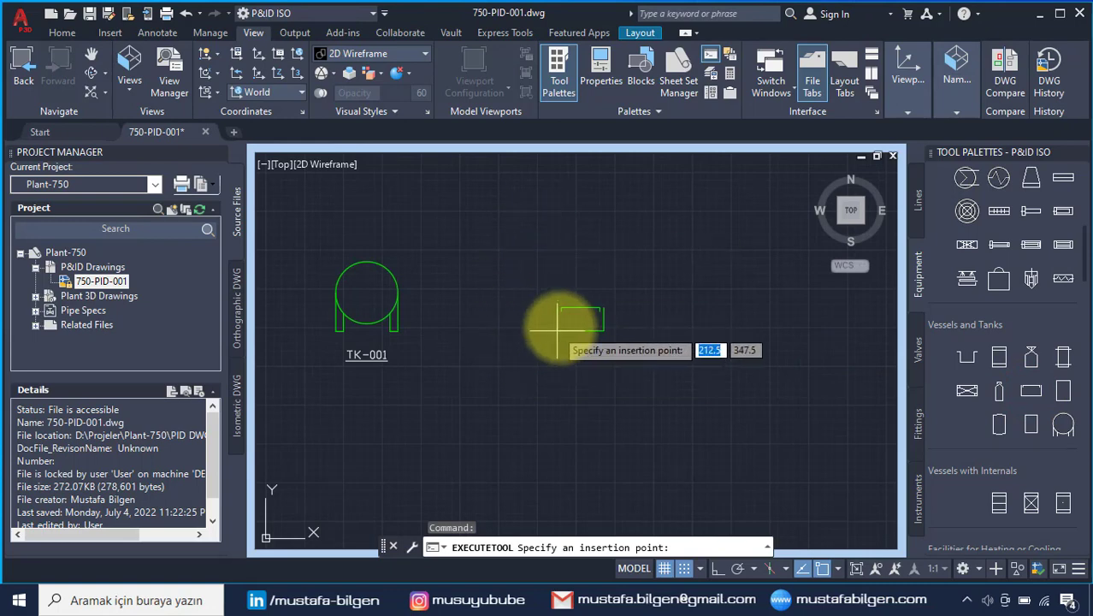
click(545, 323)
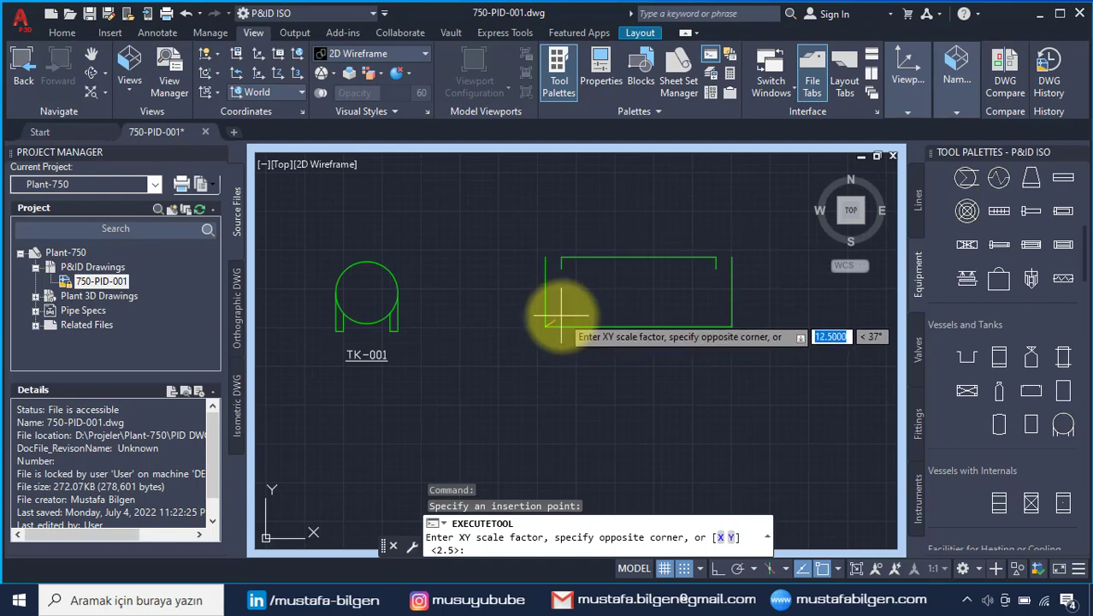
text(5)
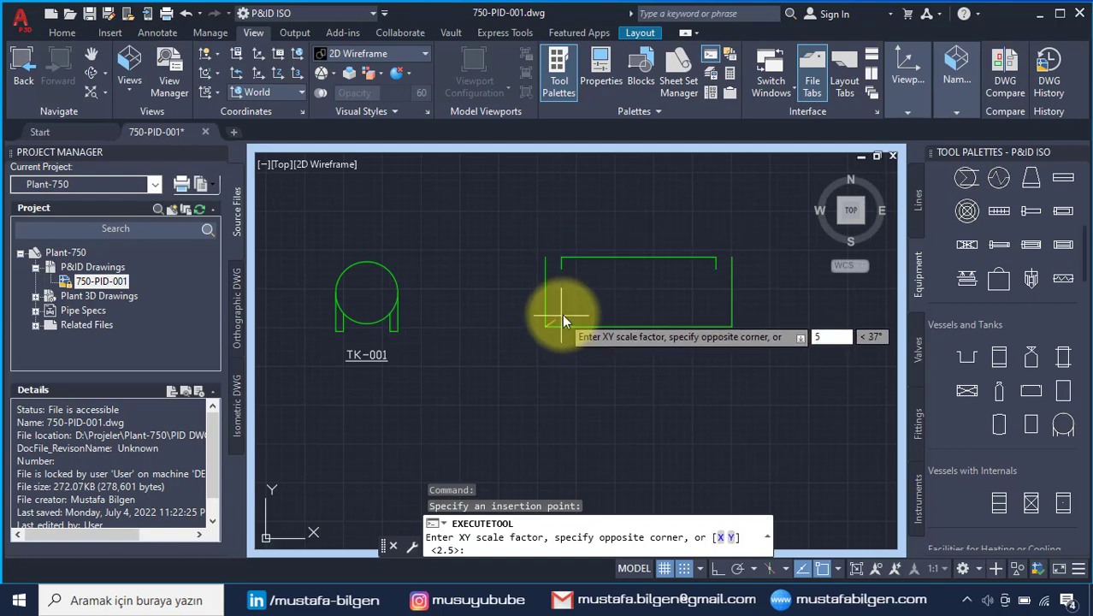
key(Return)
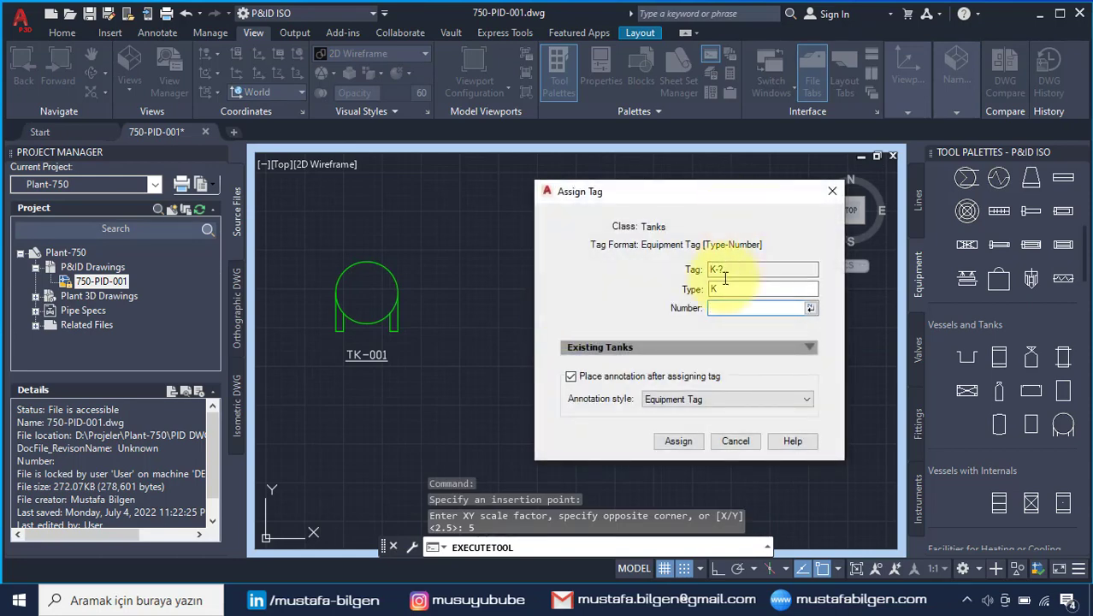
click(729, 446)
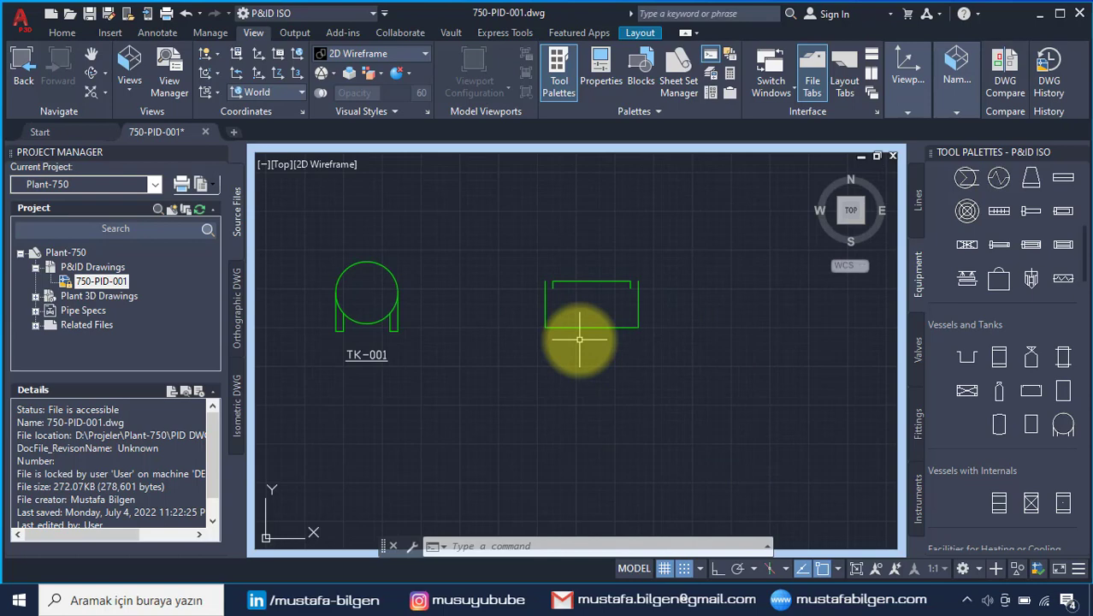
Step: Open Assign Tag for the floating roof tank and set type TK, number 002
click(579, 339)
key(Escape)
key(Escape)
click(567, 325)
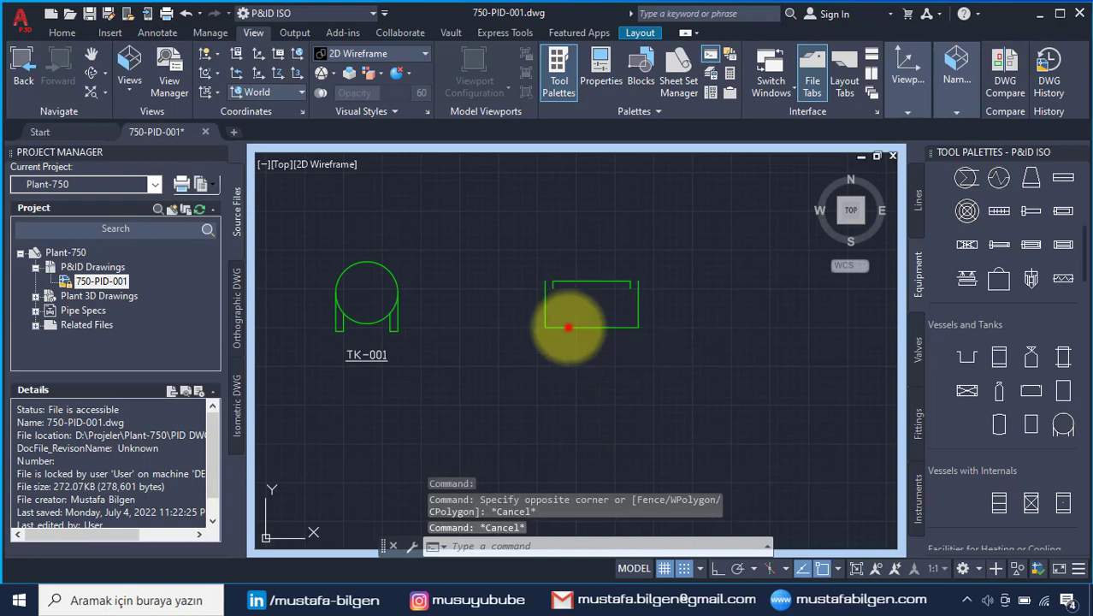
right_click(567, 326)
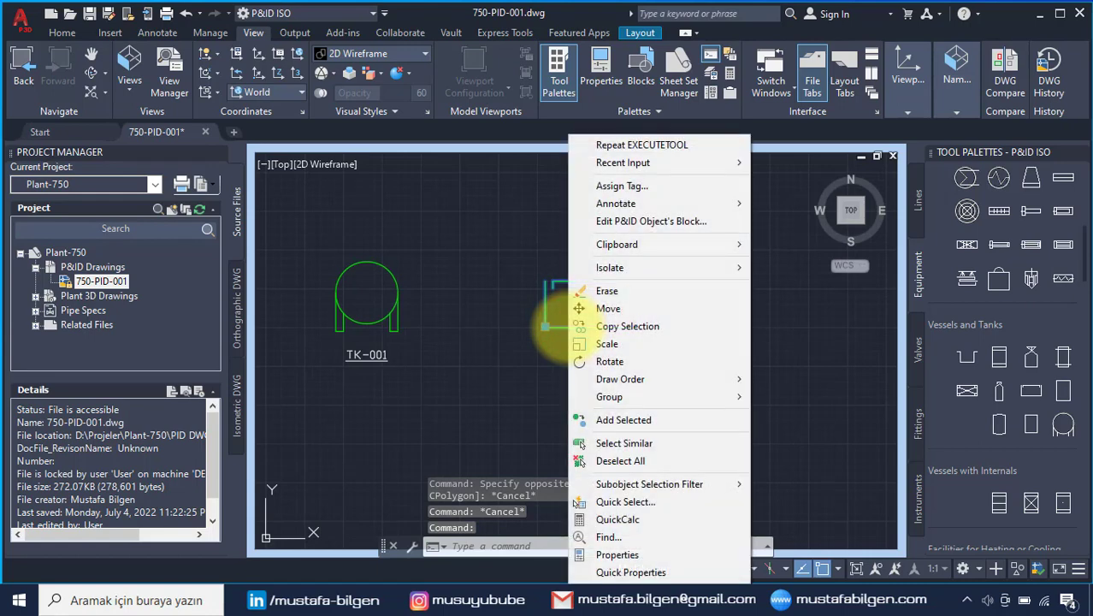
click(632, 188)
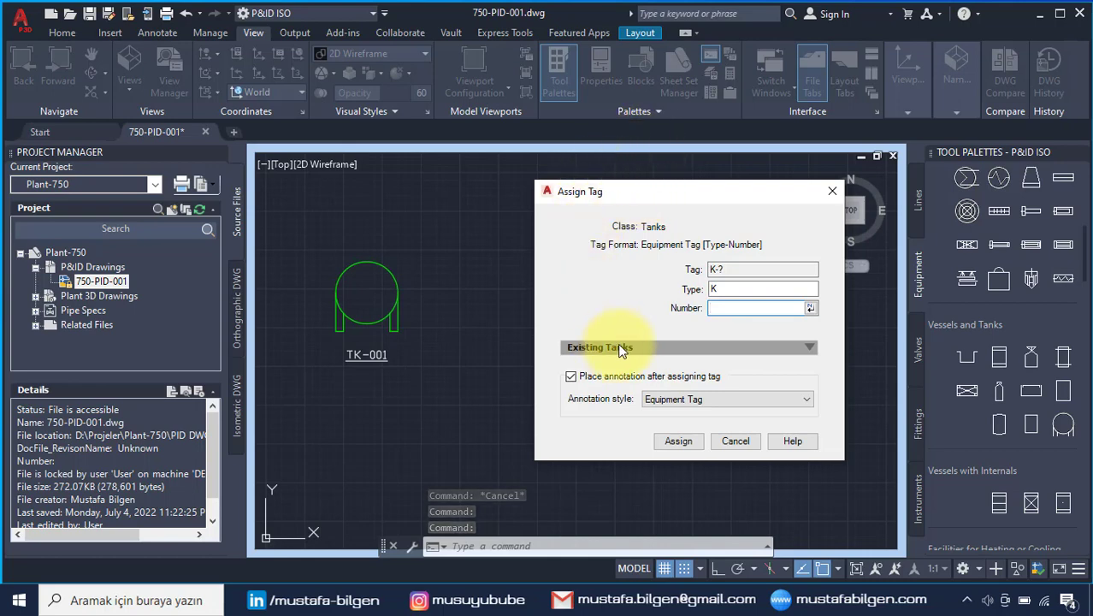
click(759, 288)
key(BackSpace)
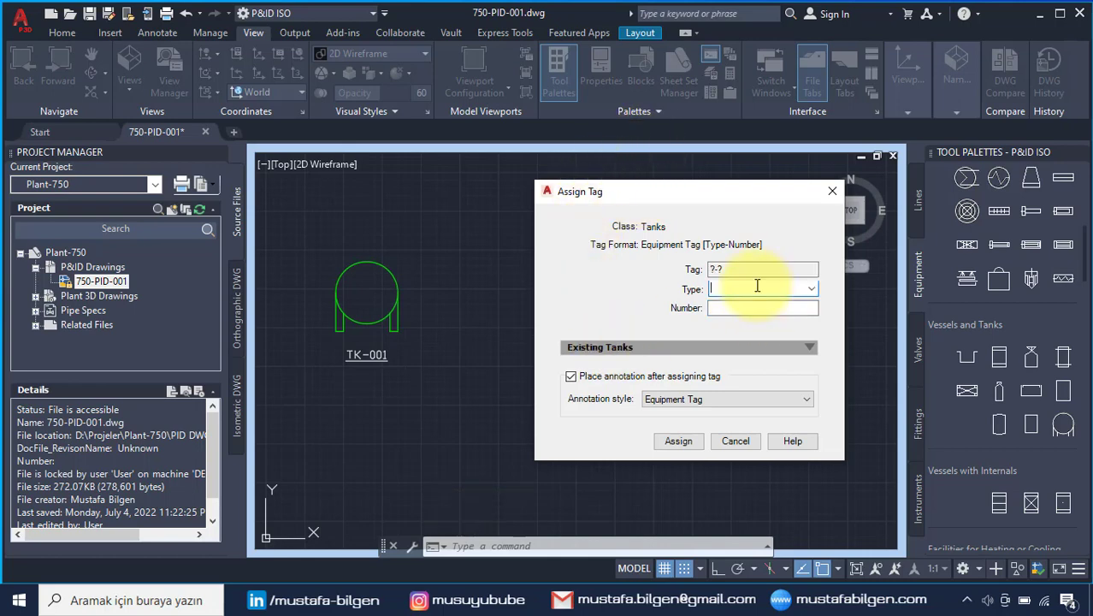
text(T)
text(K)
click(796, 312)
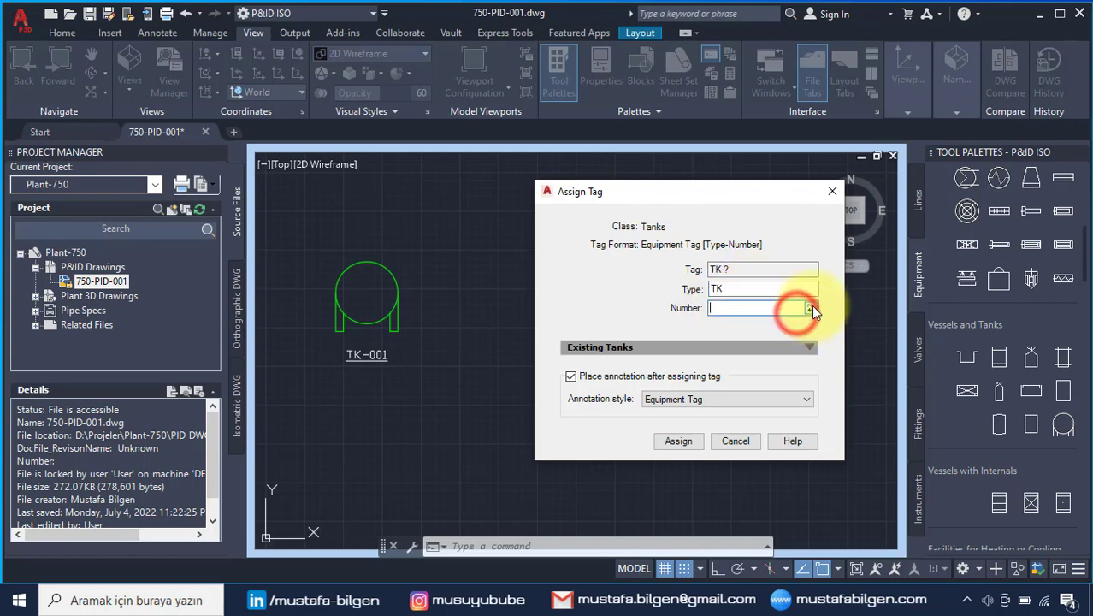
click(810, 308)
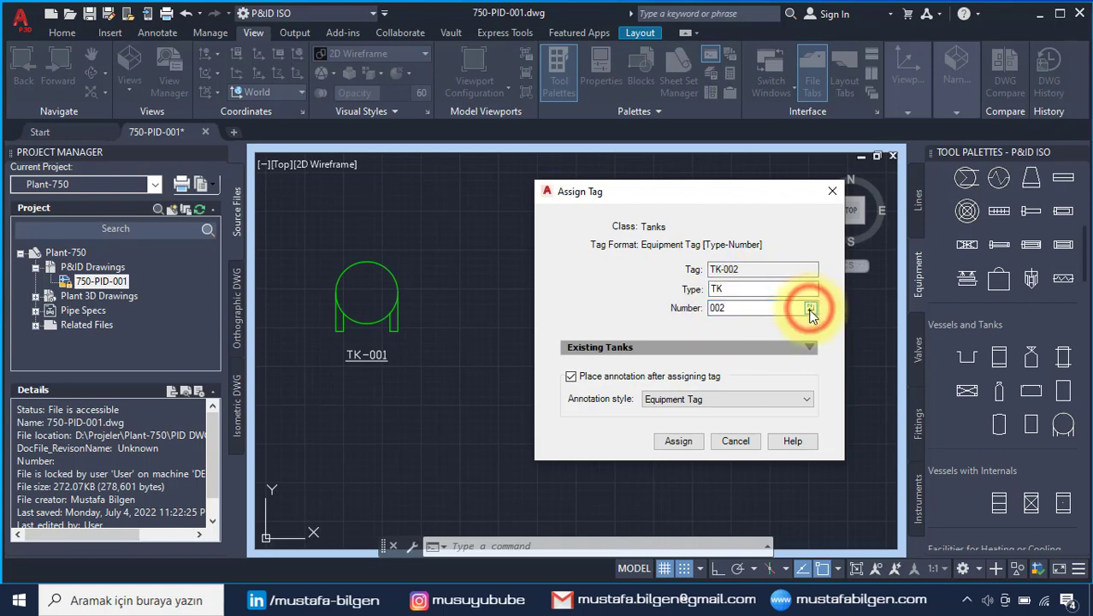
Step: Apply tag TK-002 and place its label below the tank
click(699, 439)
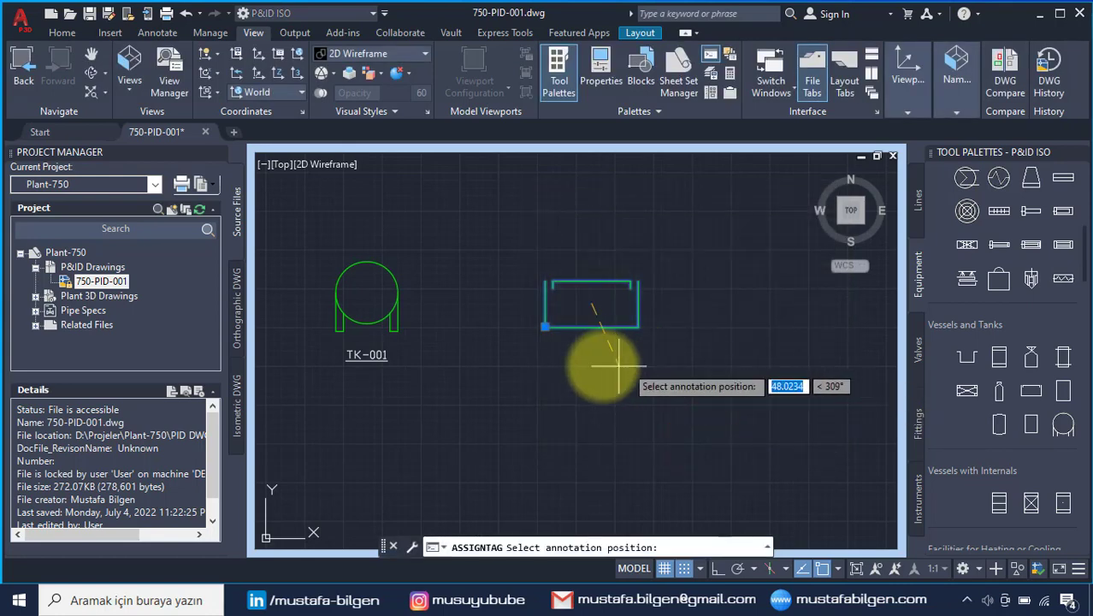
scroll(530, 334, up, 2)
scroll(513, 333, up, 4)
scroll(569, 372, down, 2)
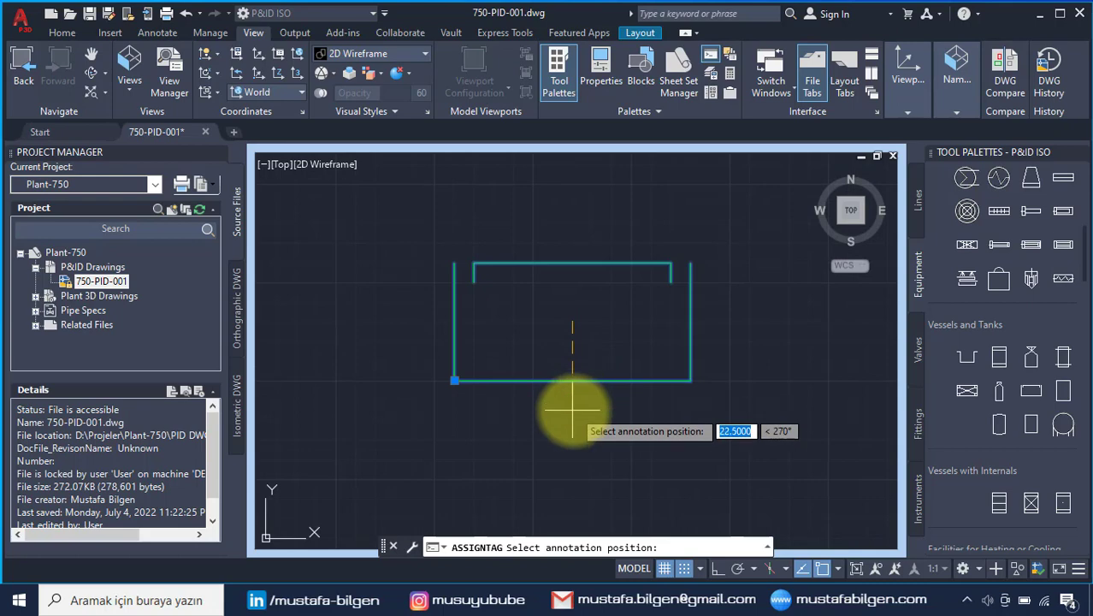
scroll(572, 383, down, 3)
click(571, 409)
key(Escape)
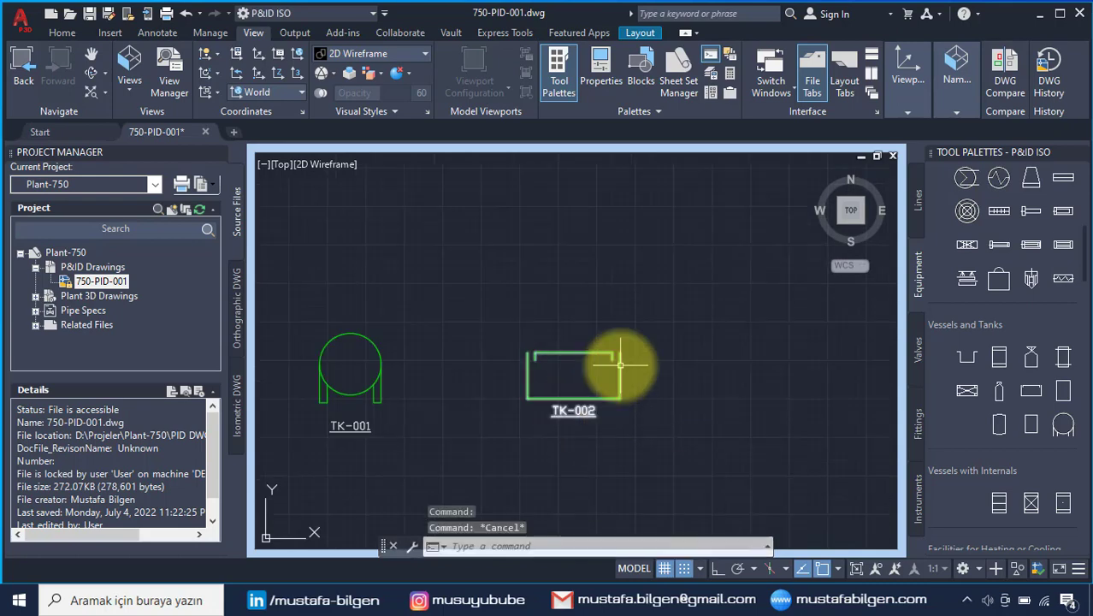
click(619, 366)
Step: Add an oval Equipment Tag and a plain Tag label to the right of TK-002
right_click(619, 366)
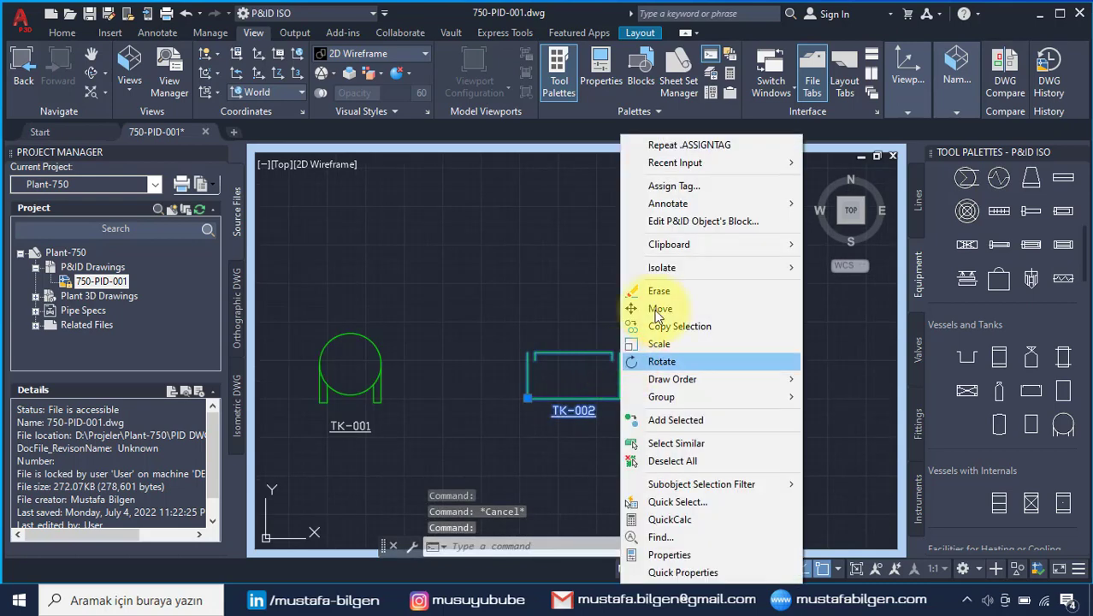
mouse_move(668, 203)
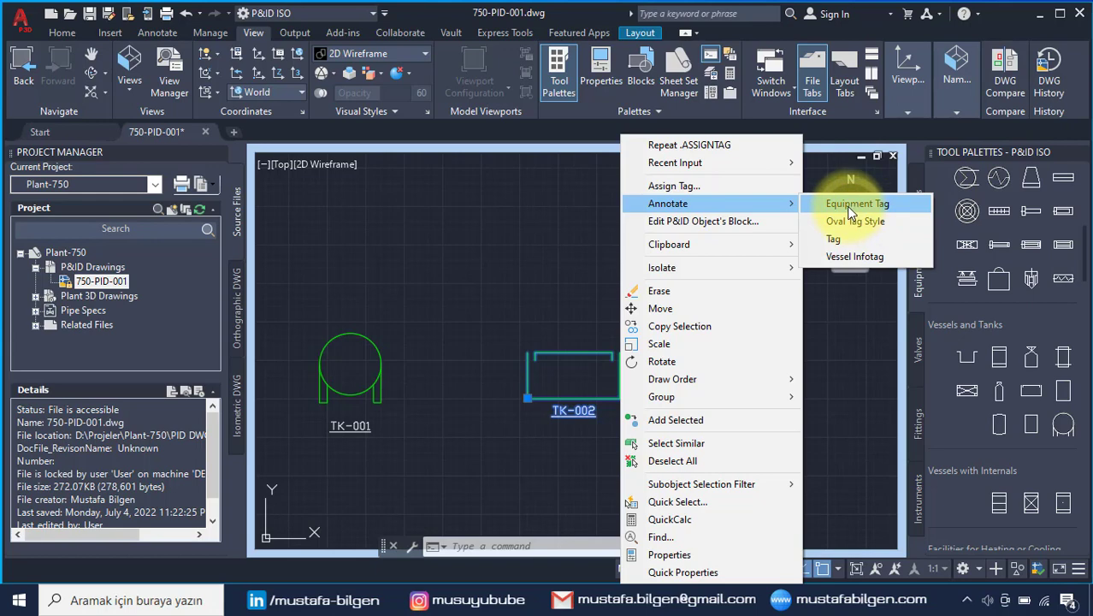
click(855, 220)
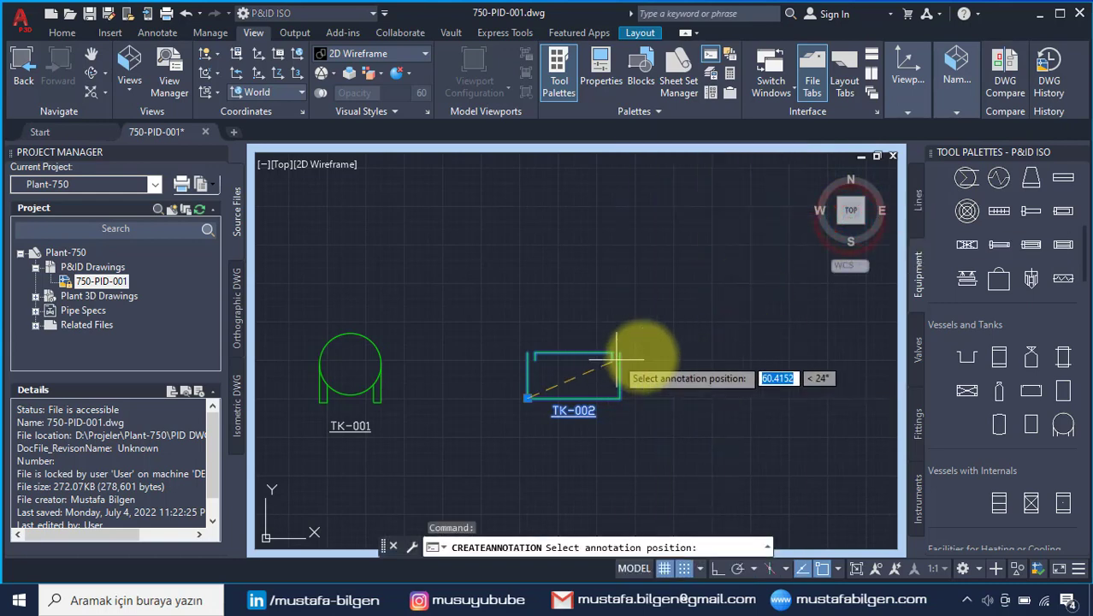
click(649, 354)
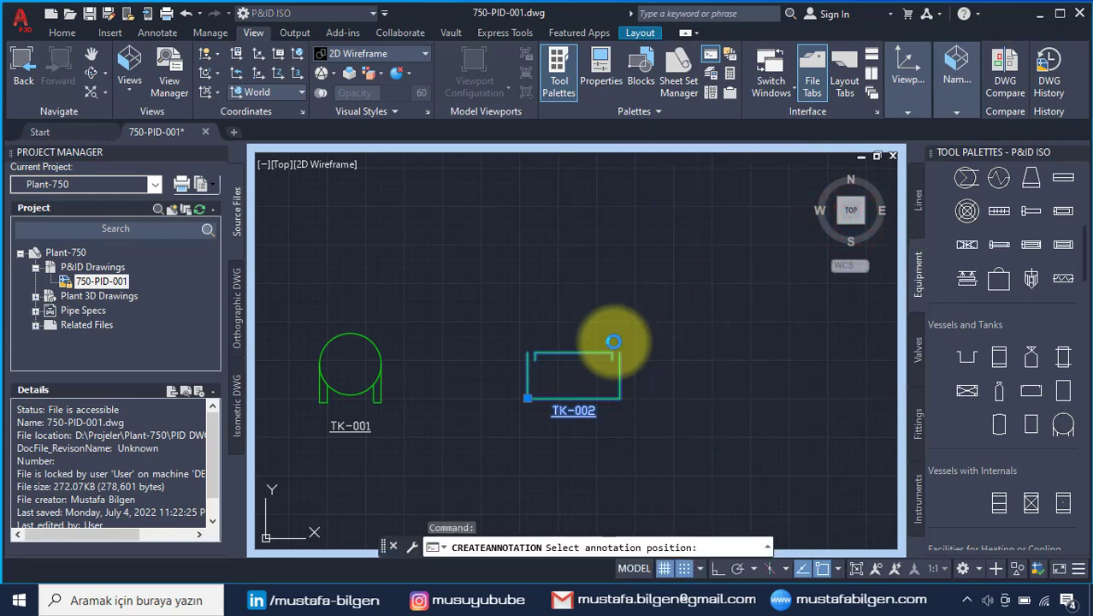
right_click(595, 354)
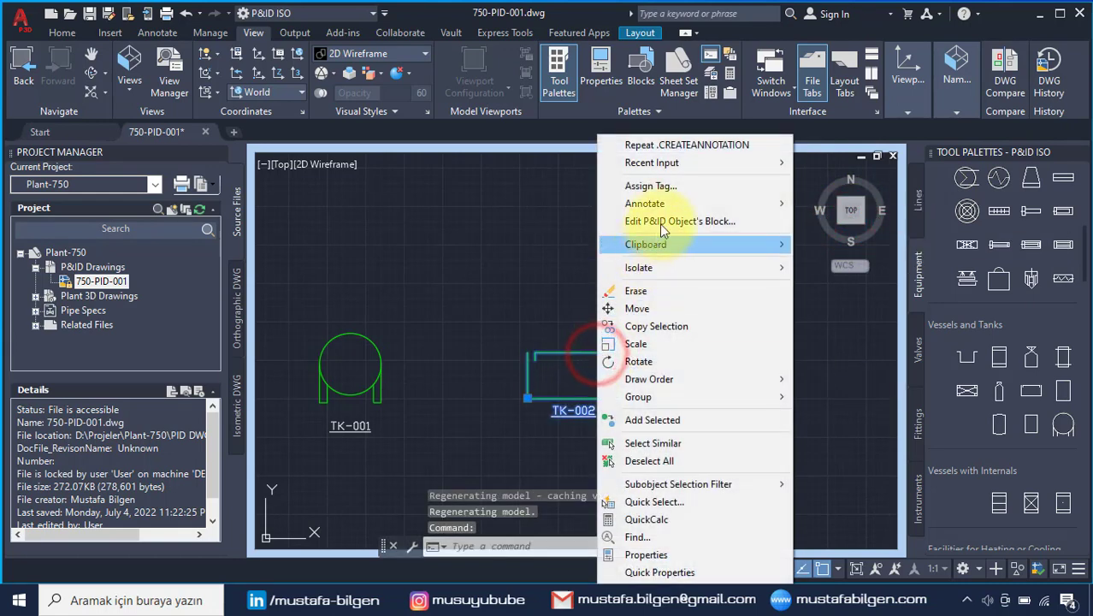
click(829, 232)
click(656, 397)
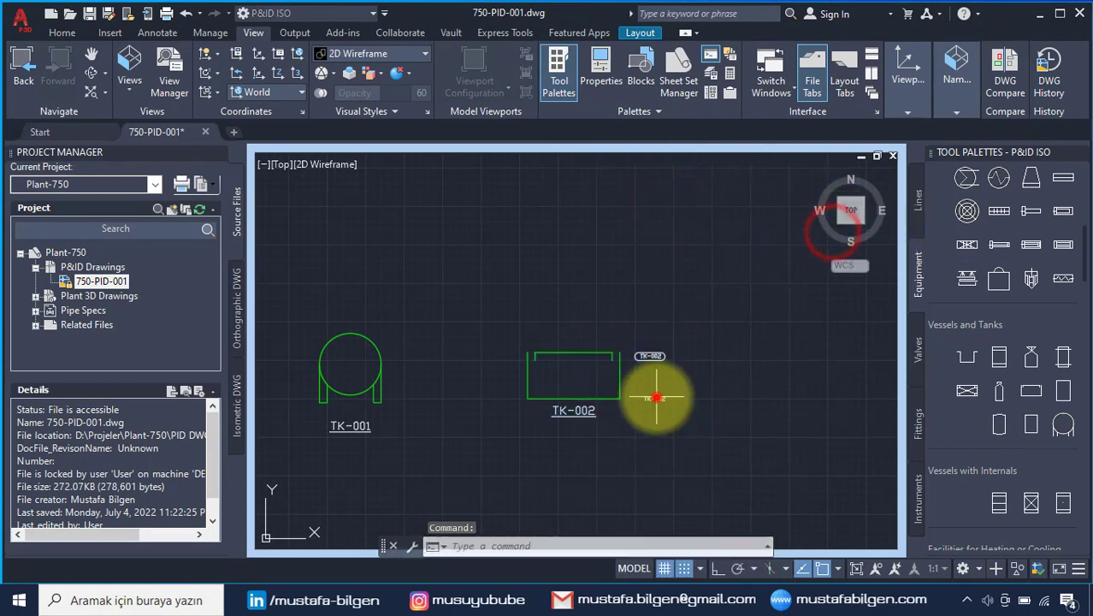
Step: Add a Vessel Infotag reading FLOATING ROOF TANK above TK-002
click(586, 353)
right_click(587, 353)
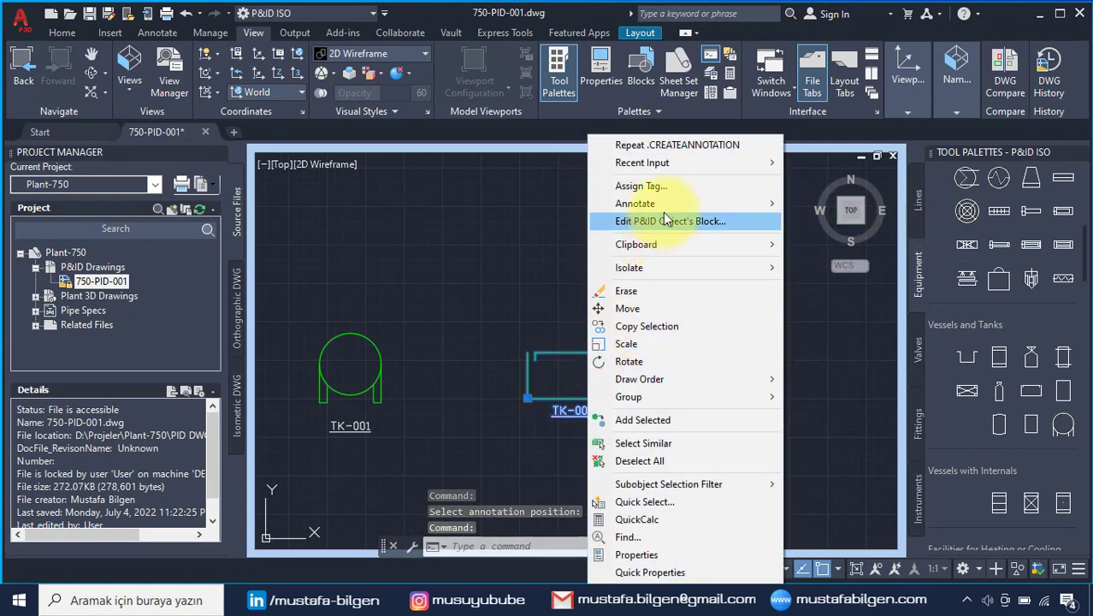
mouse_move(634, 204)
click(855, 253)
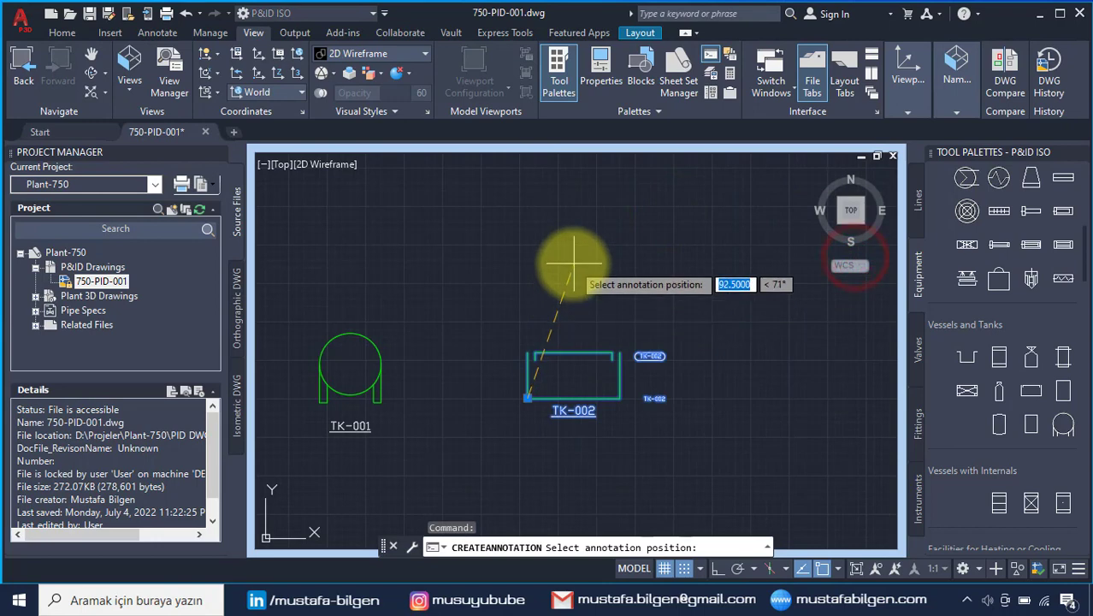
click(574, 267)
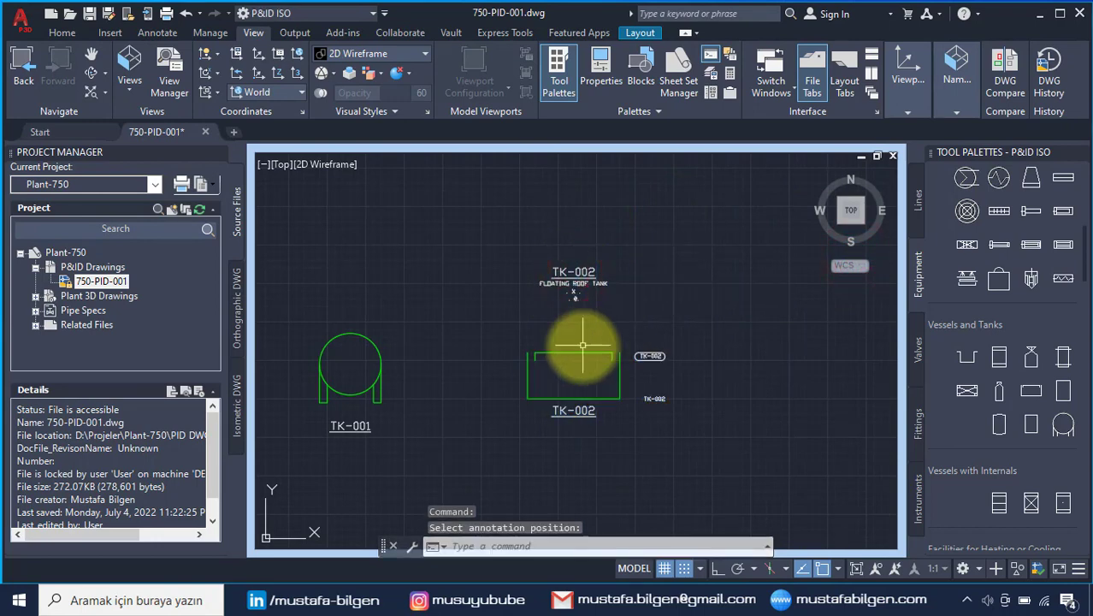
scroll(582, 346, up, 2)
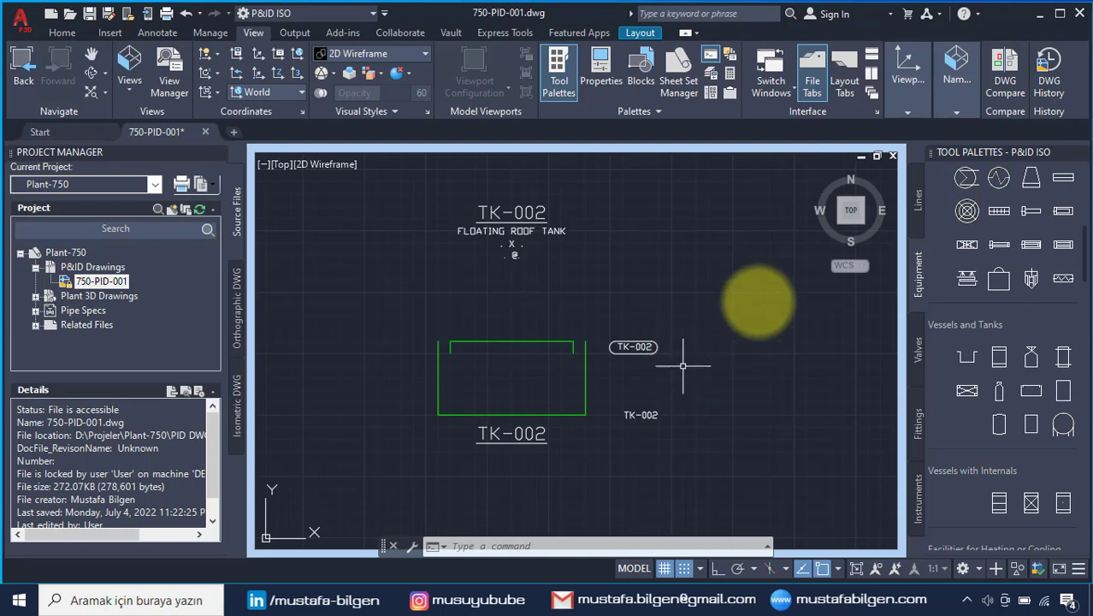
Step: Window-select and delete the two TK-002 labels right of the tank, then the one below
click(760, 288)
click(647, 464)
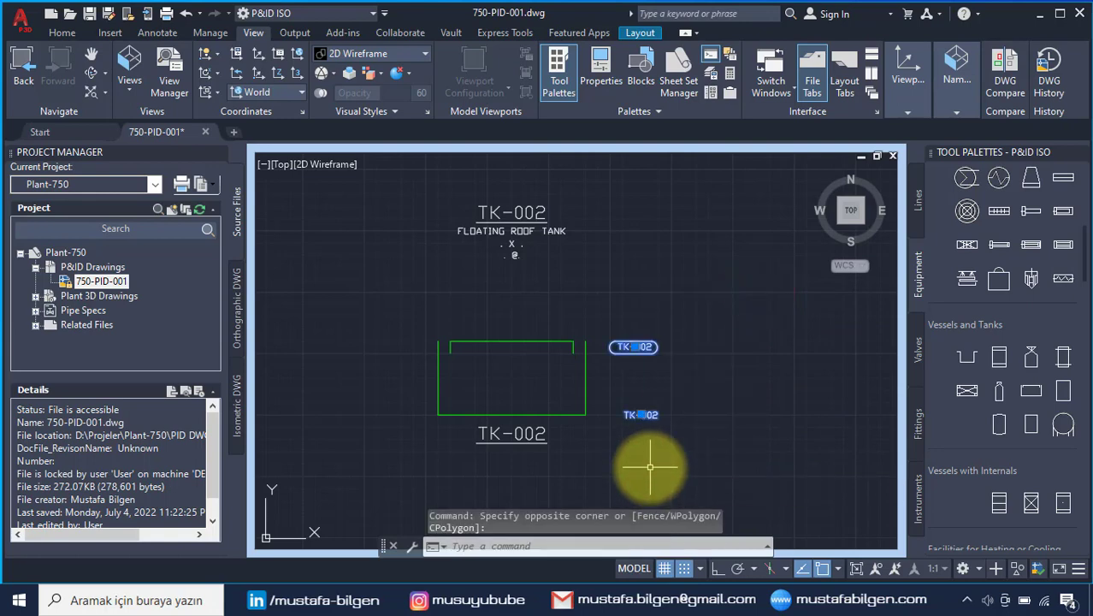
key(Delete)
click(532, 402)
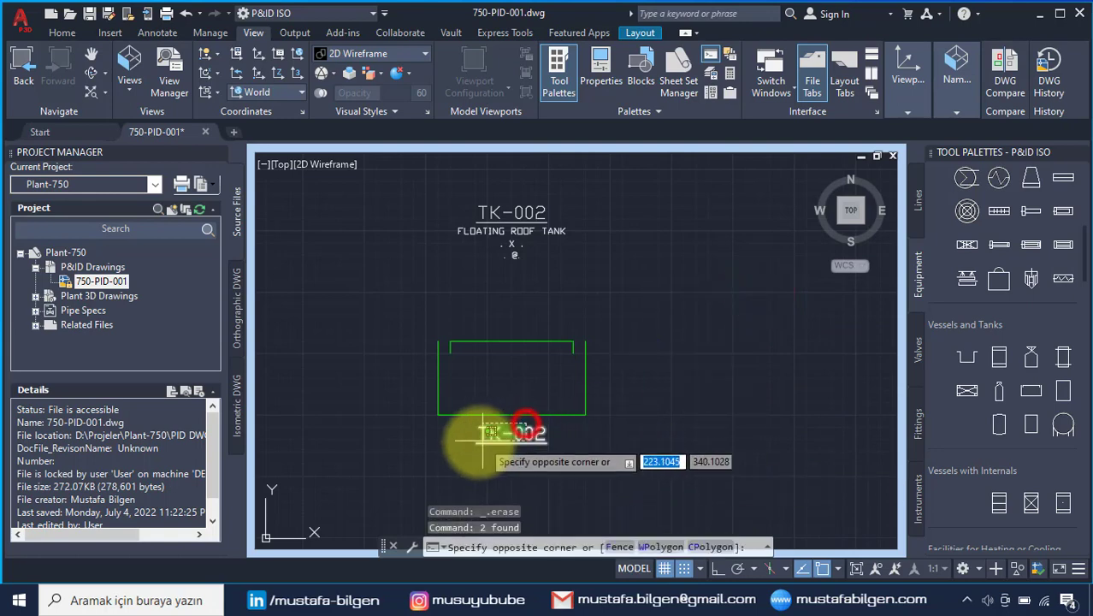
click(466, 440)
key(Delete)
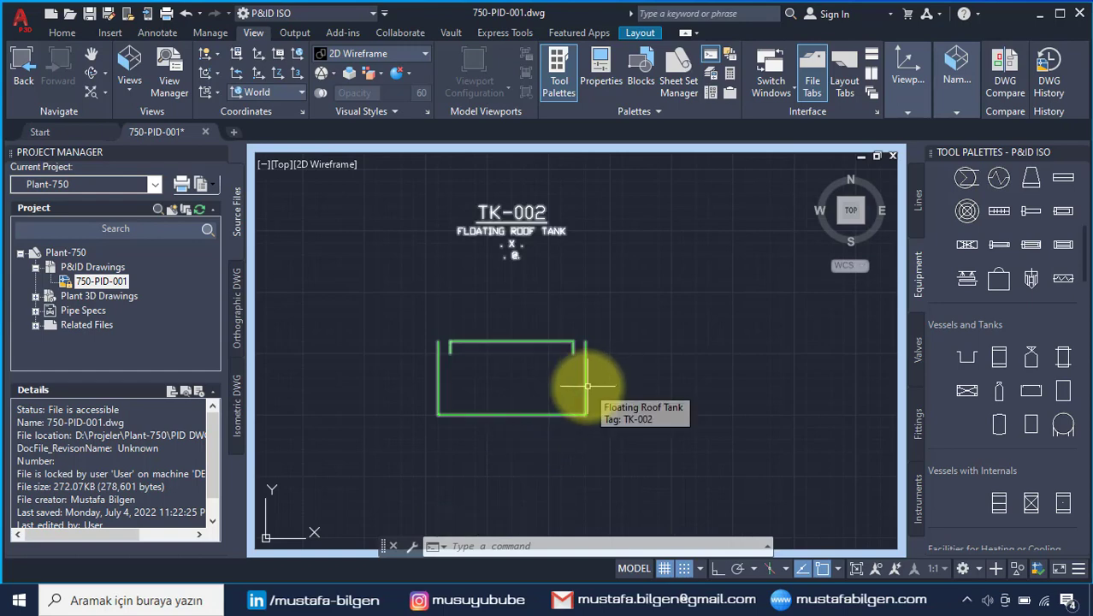
click(586, 385)
right_click(587, 385)
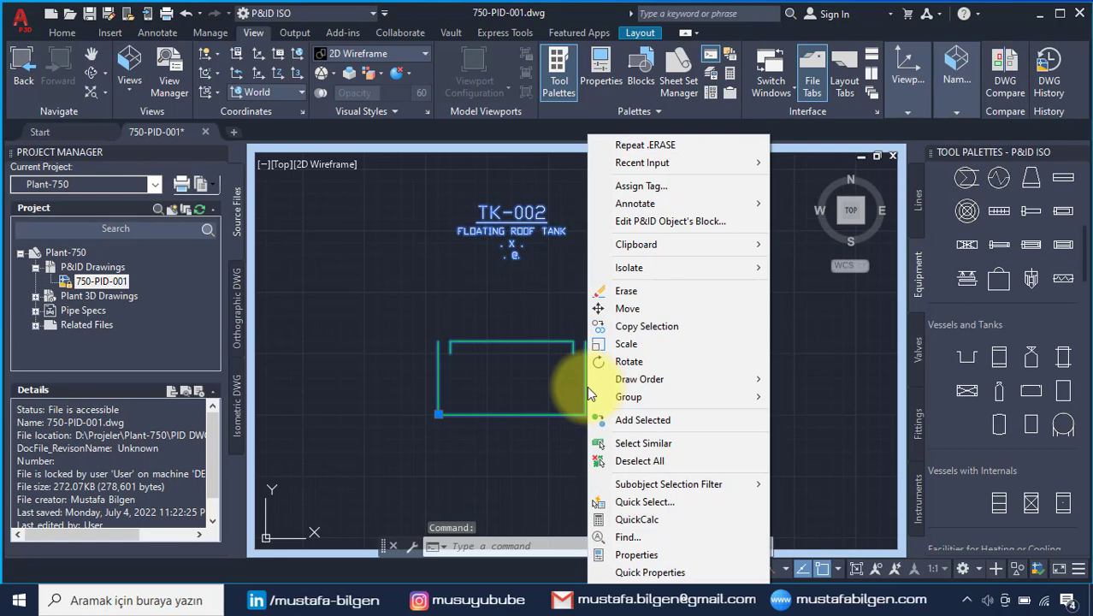
click(643, 556)
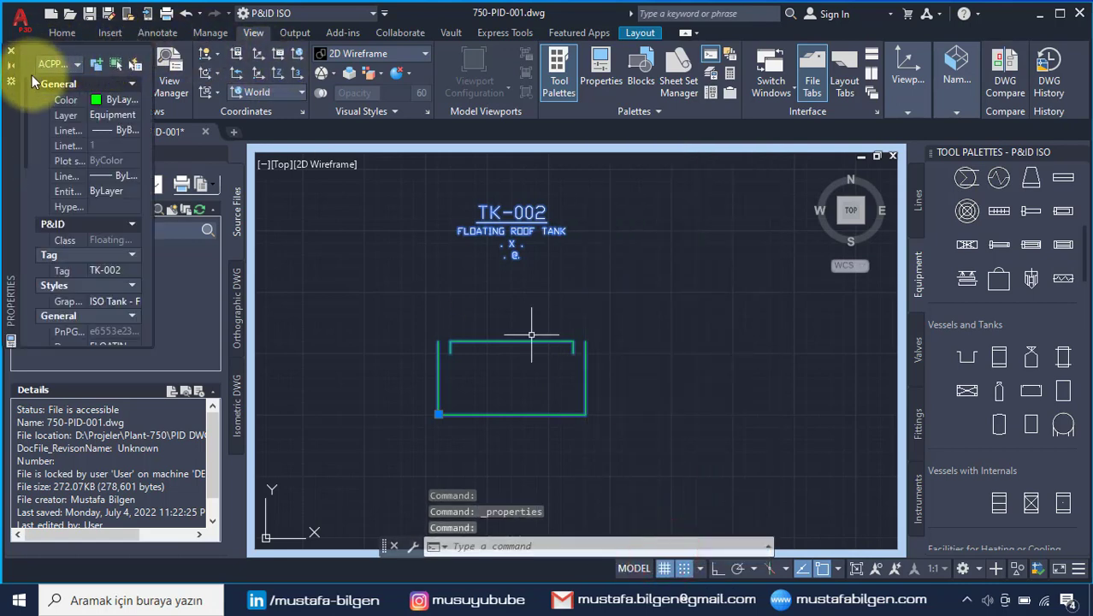
drag(32, 81, 254, 248)
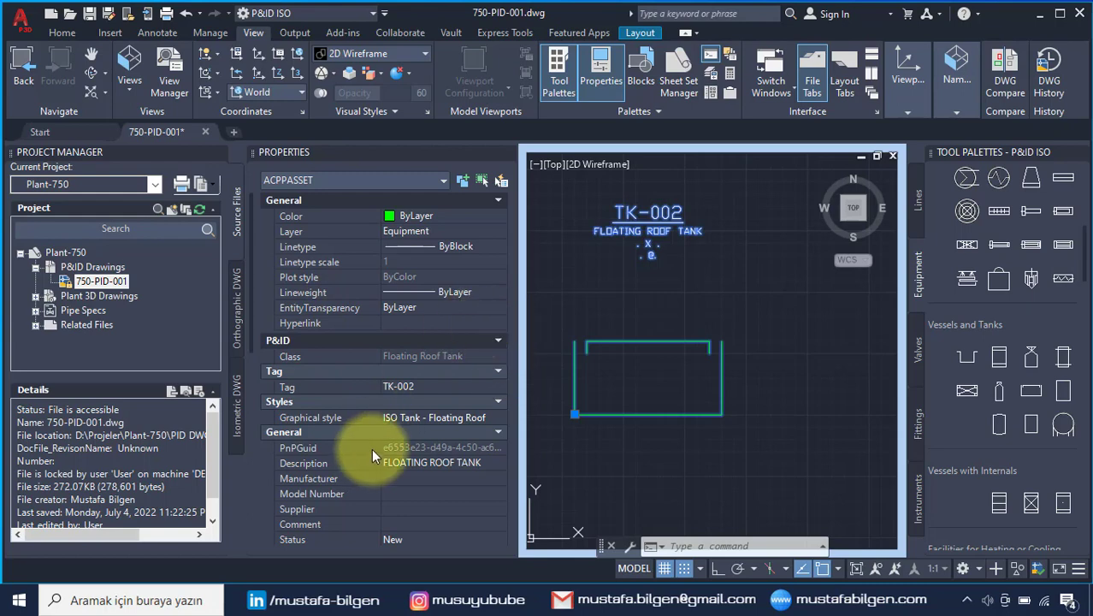
scroll(376, 442, down, 2)
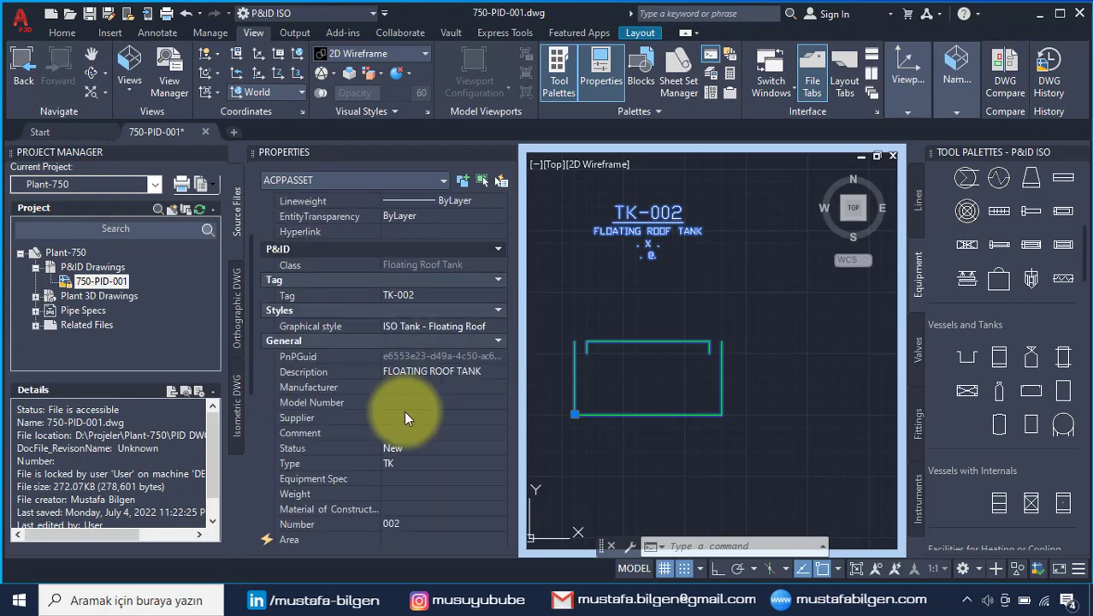
scroll(404, 411, down, 2)
scroll(410, 375, down, 2)
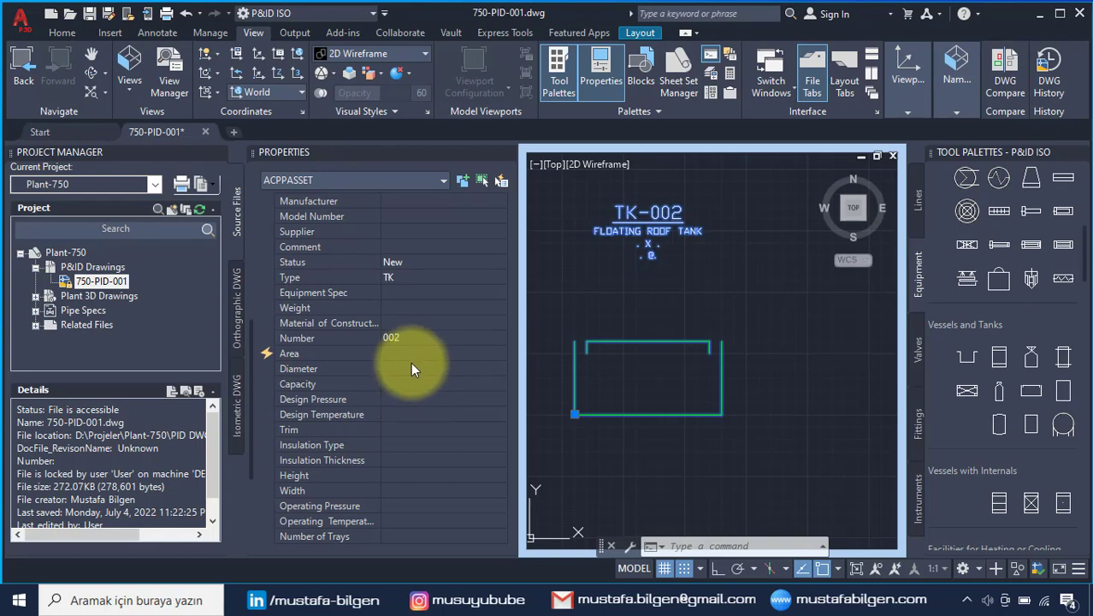
scroll(410, 361, up, 2)
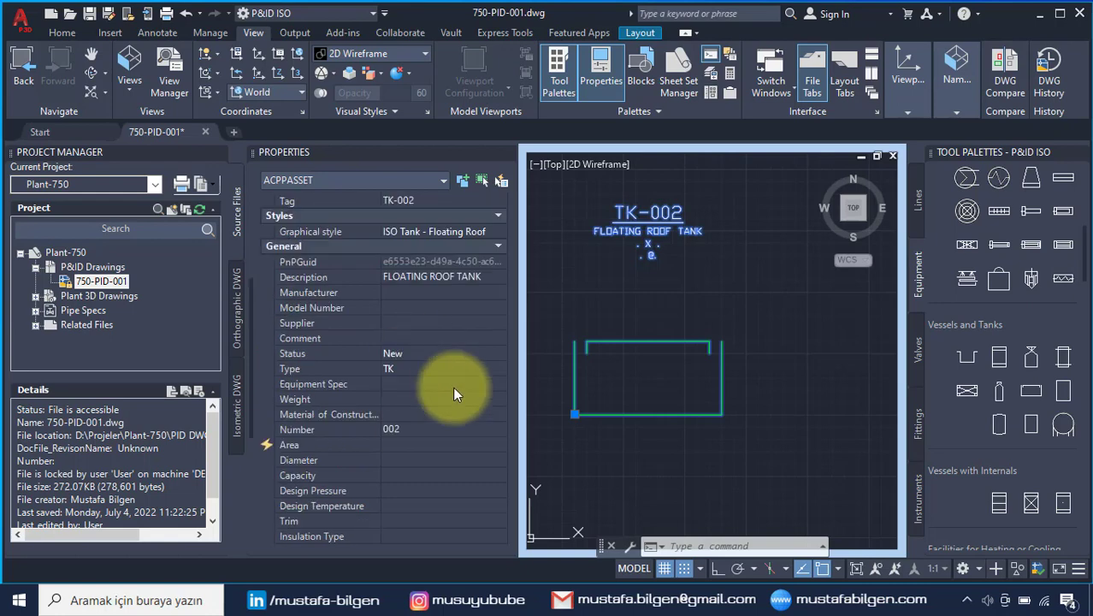
scroll(452, 386, up, 4)
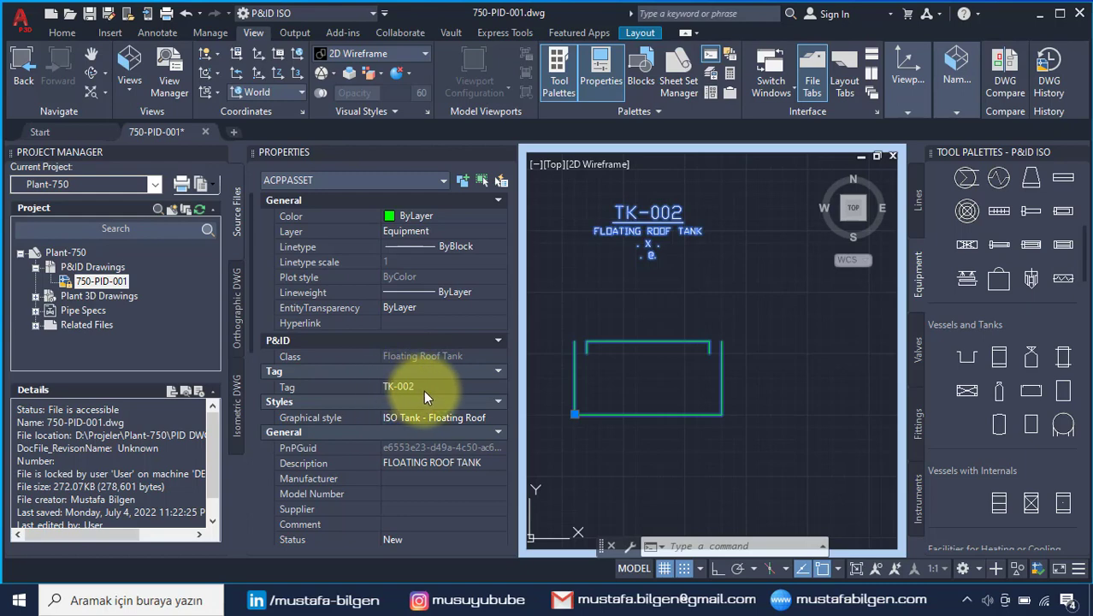
click(423, 390)
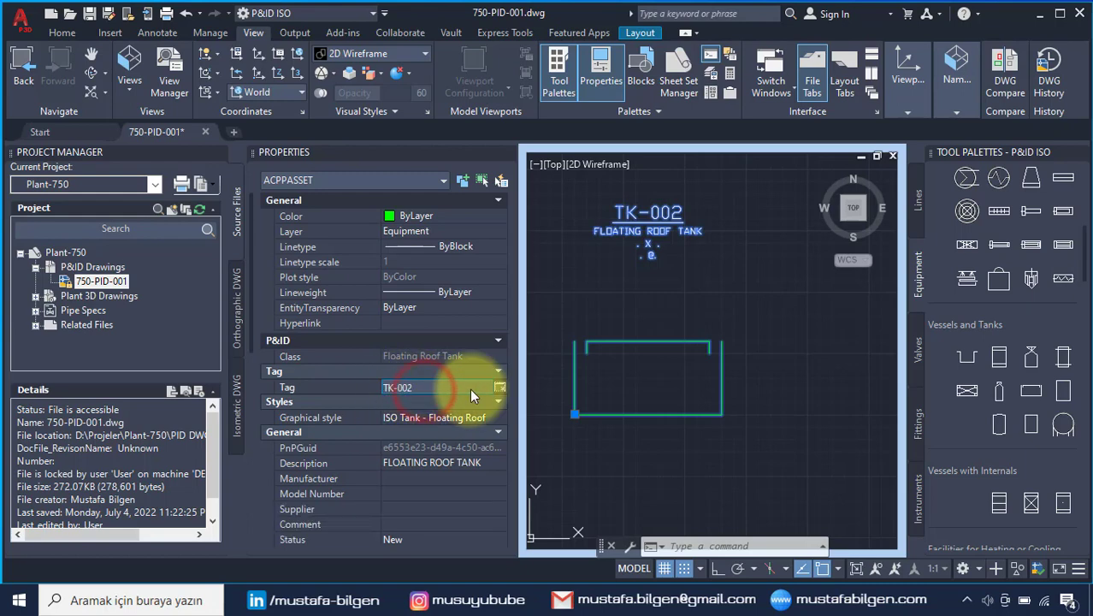
click(500, 388)
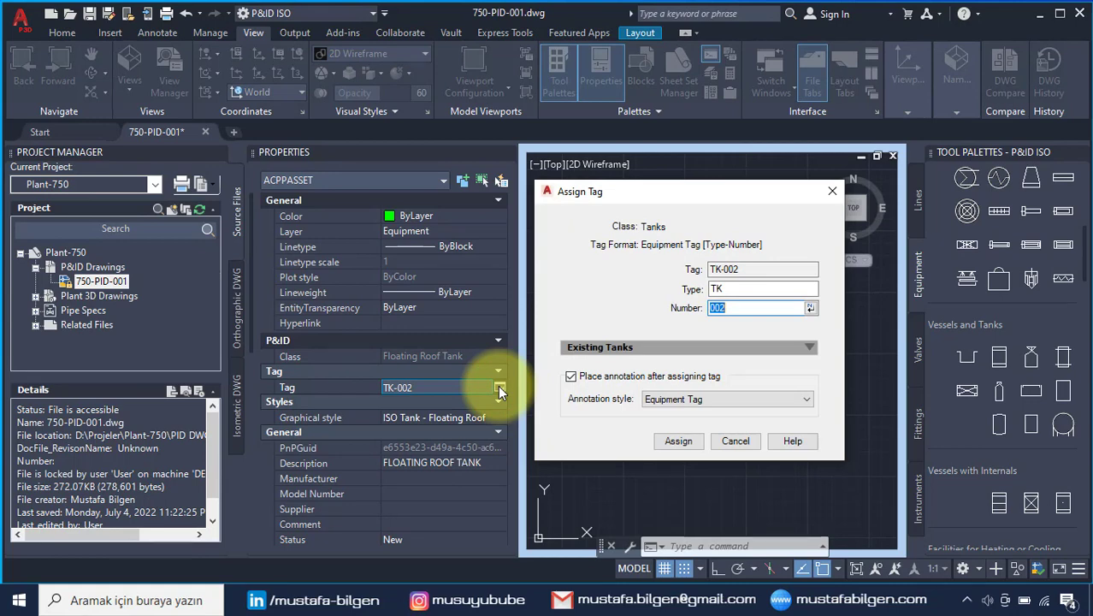
click(737, 438)
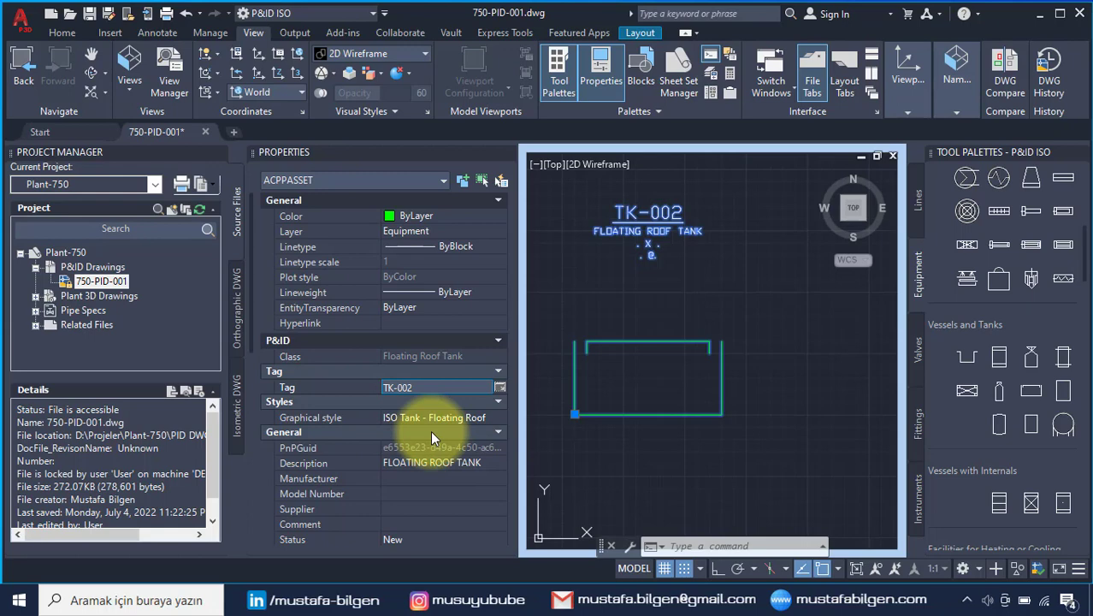
scroll(410, 424, down, 2)
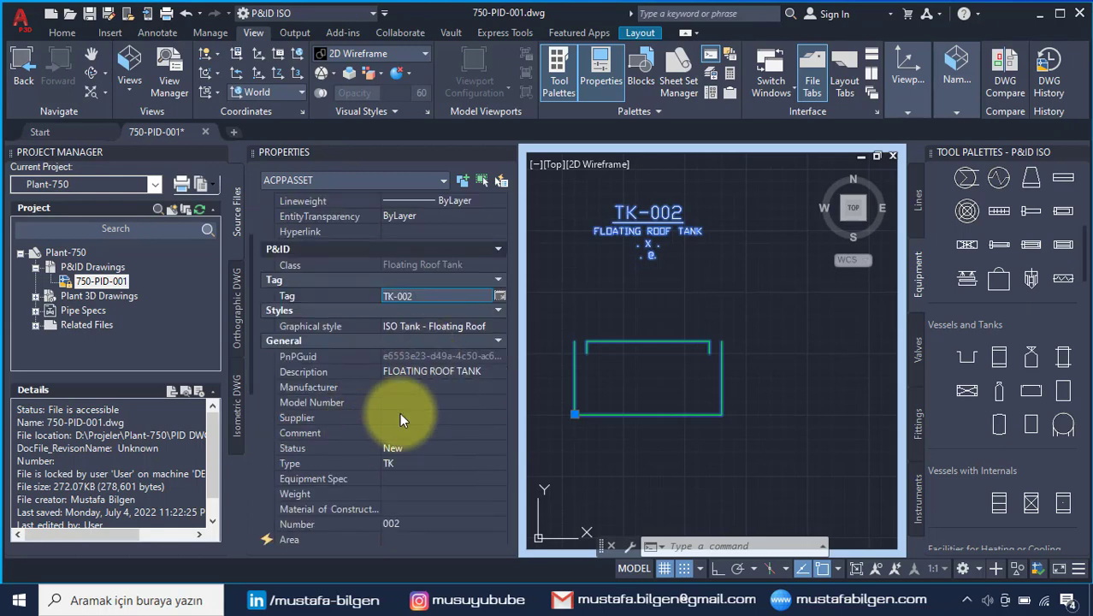
scroll(399, 412, down, 2)
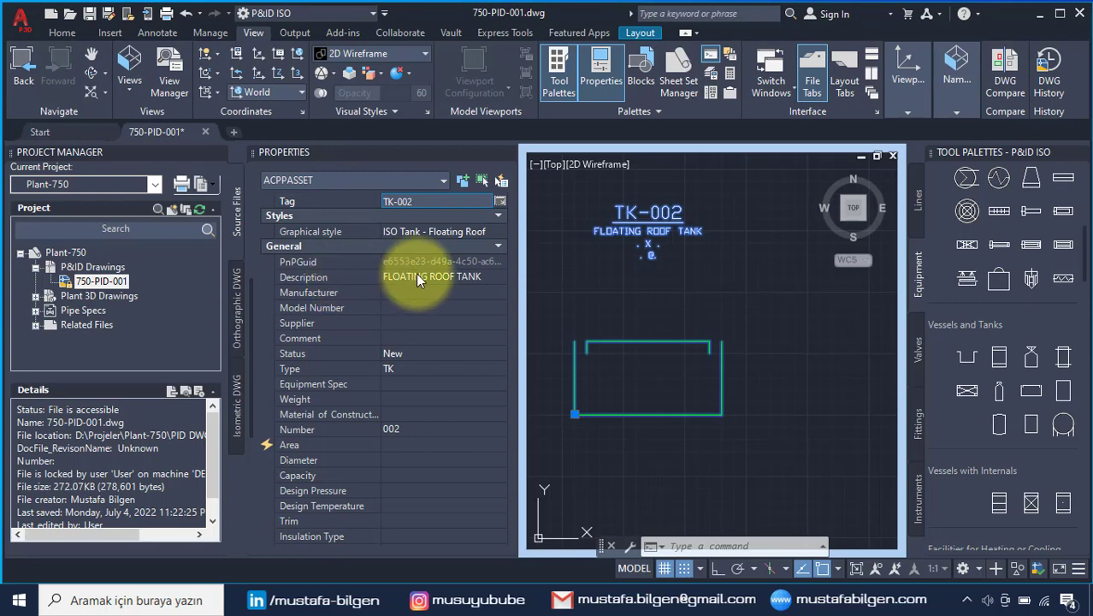
click(398, 322)
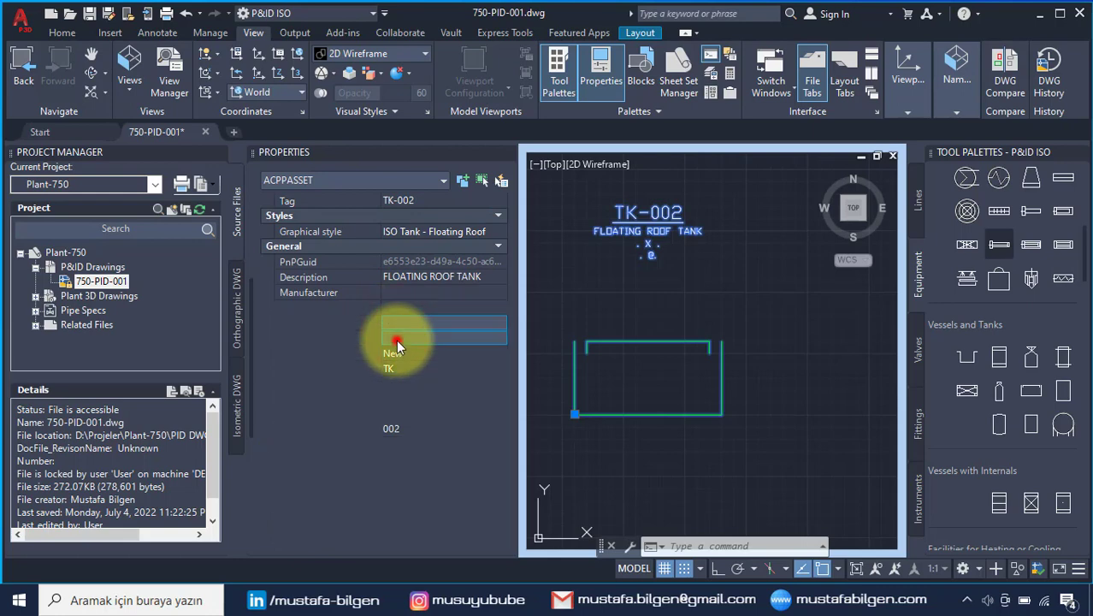
click(395, 354)
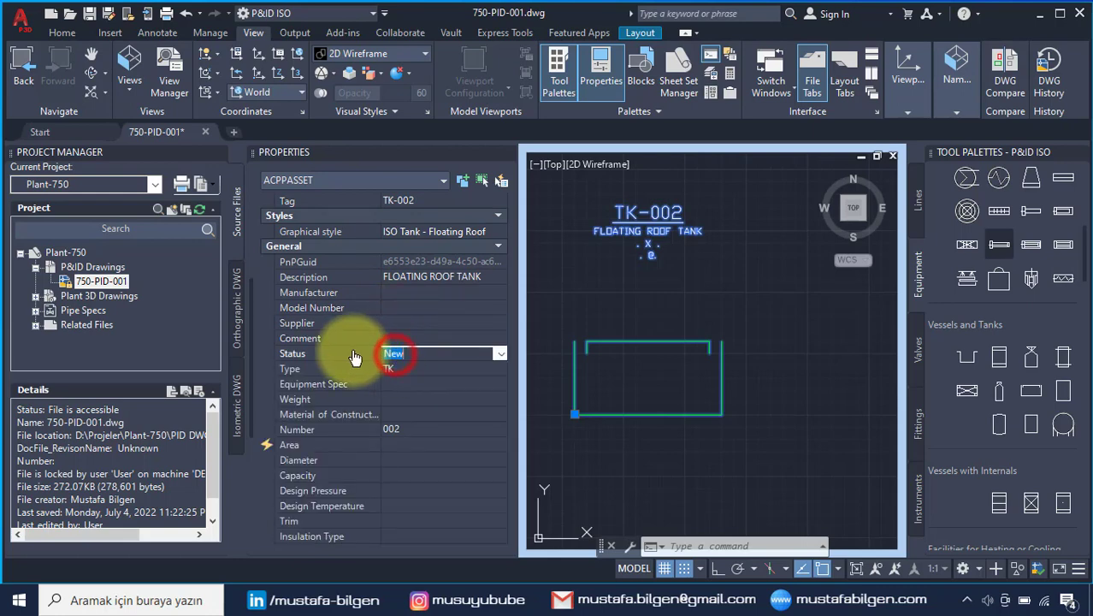
click(500, 353)
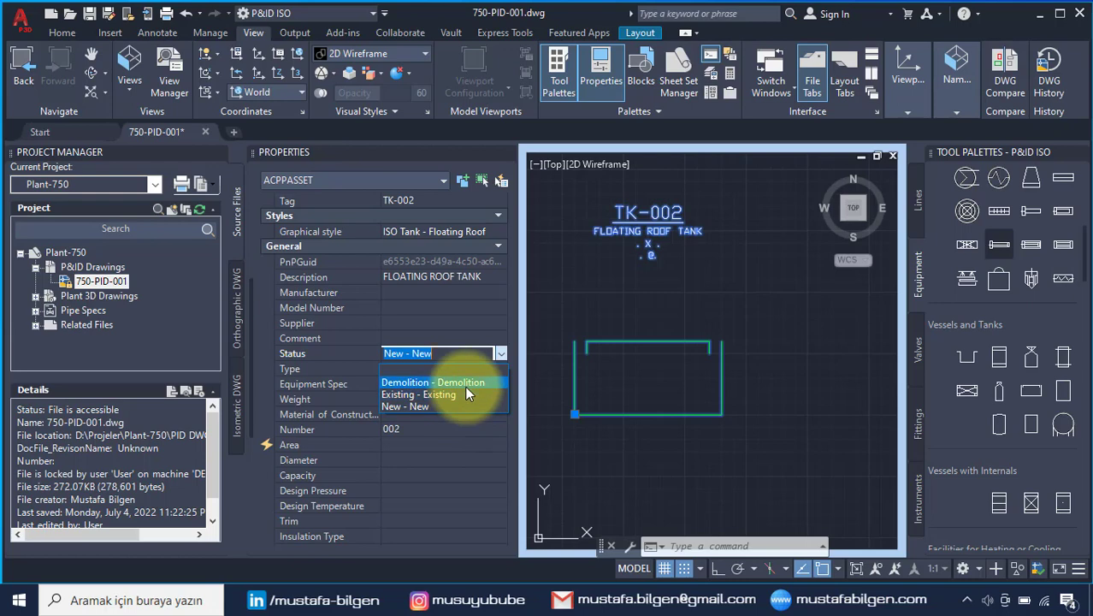
click(512, 357)
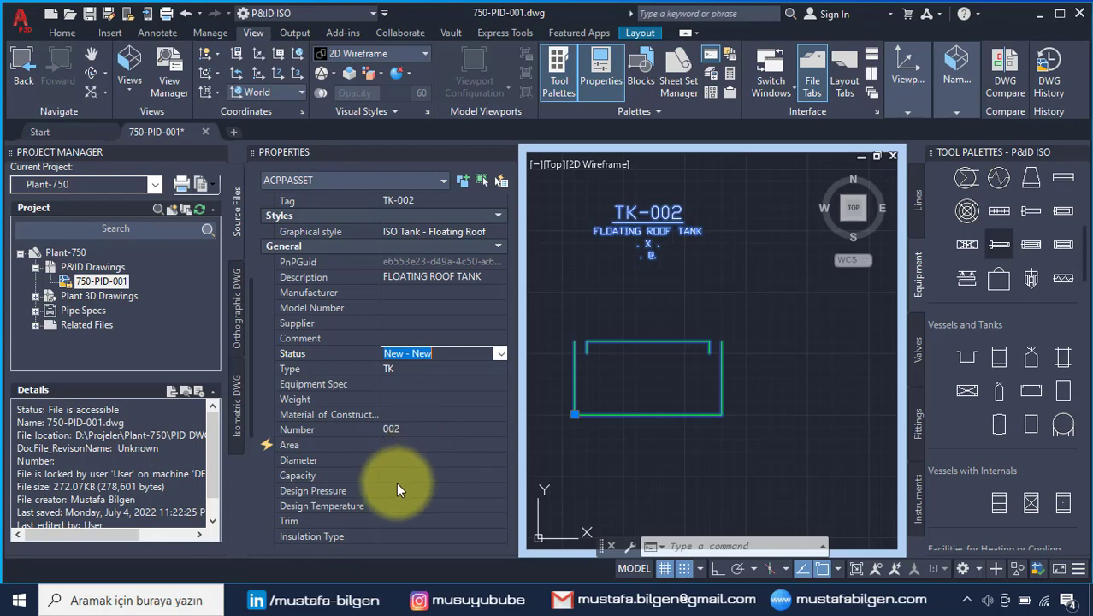
scroll(397, 485, down, 2)
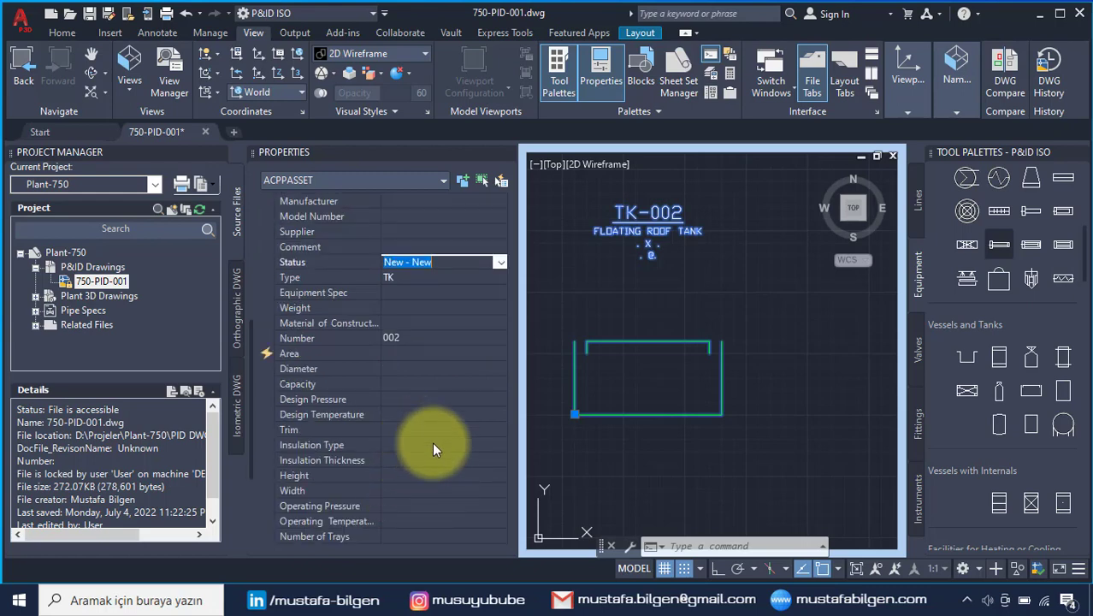
click(433, 445)
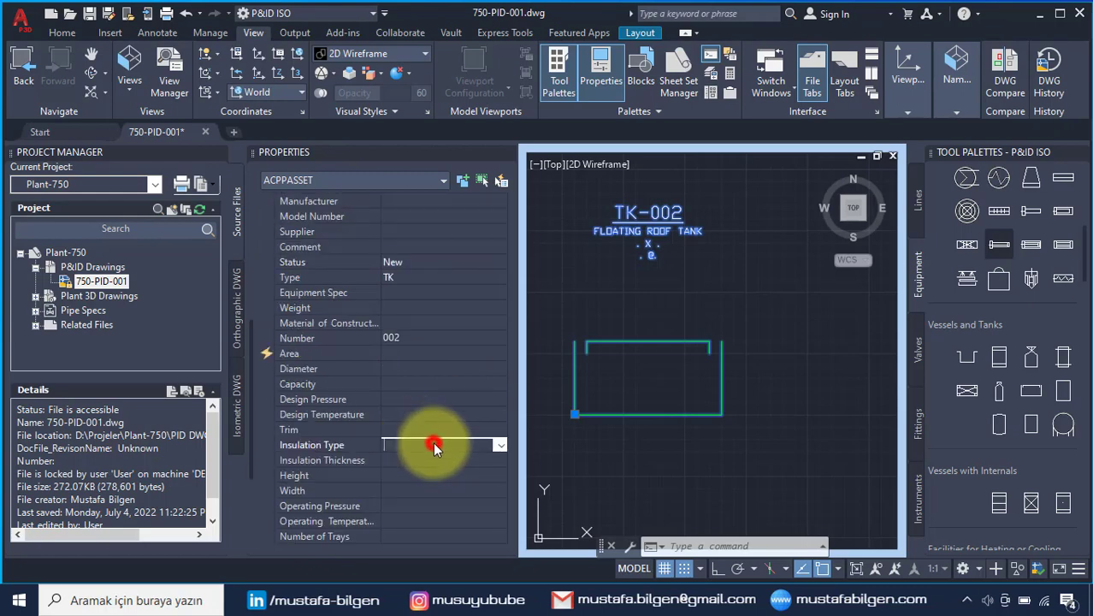
click(502, 443)
click(502, 444)
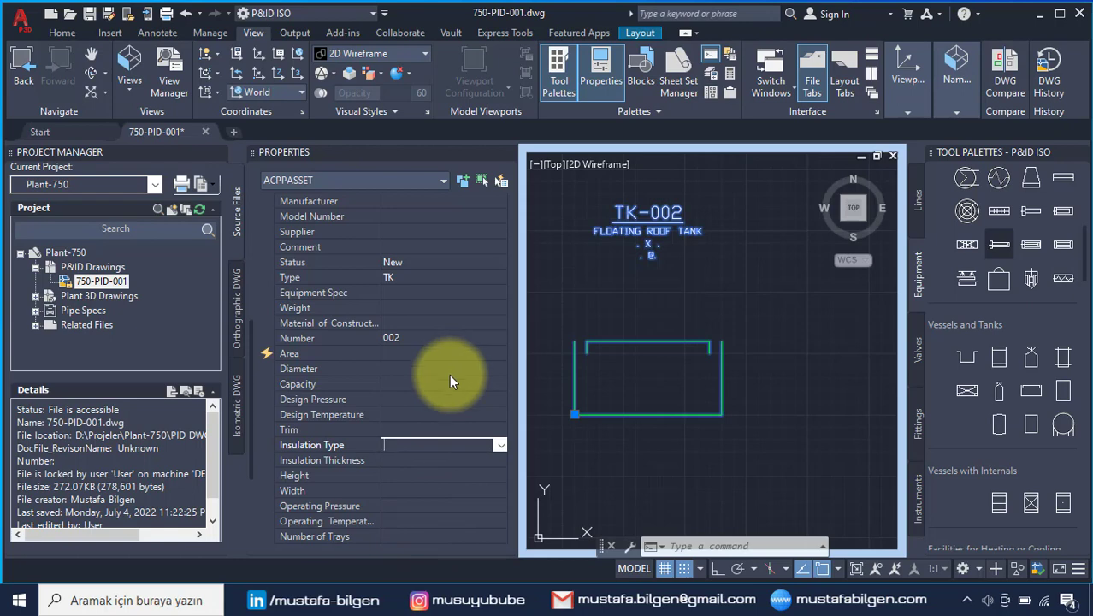
Step: Change TK-002's Scale X, Y and Z from 5 to 6 in Geometry properties
scroll(445, 384, down, 3)
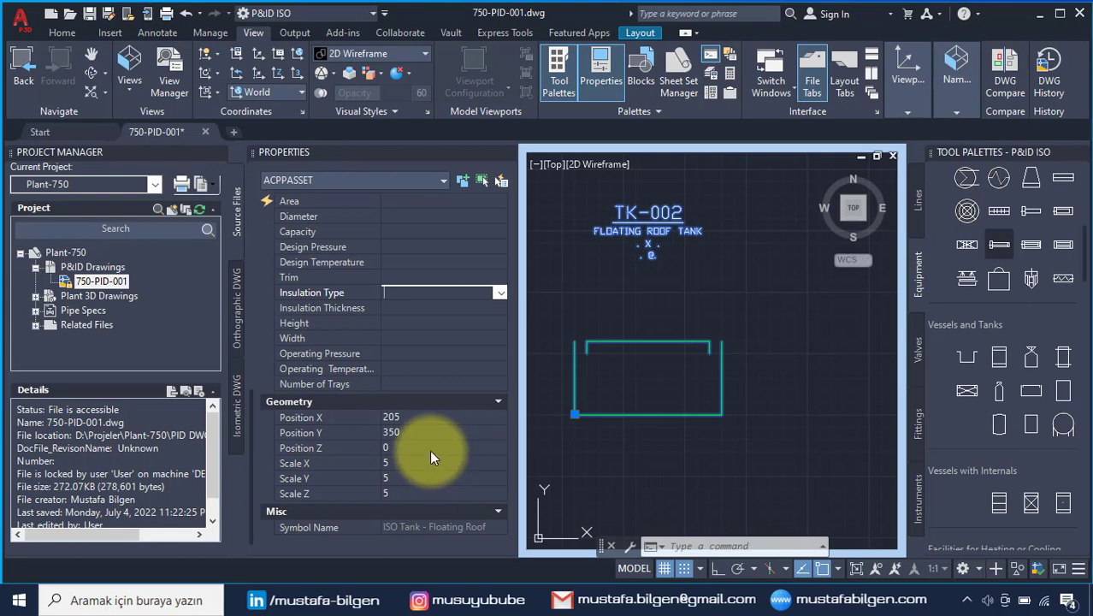
click(410, 463)
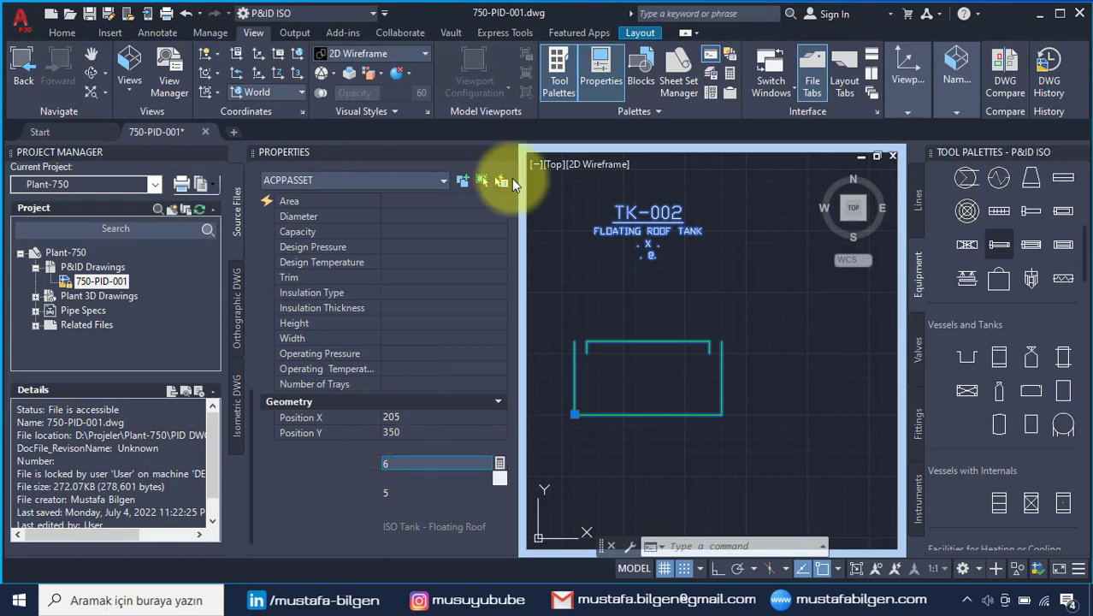
text(6)
key(Tab)
key(Tab)
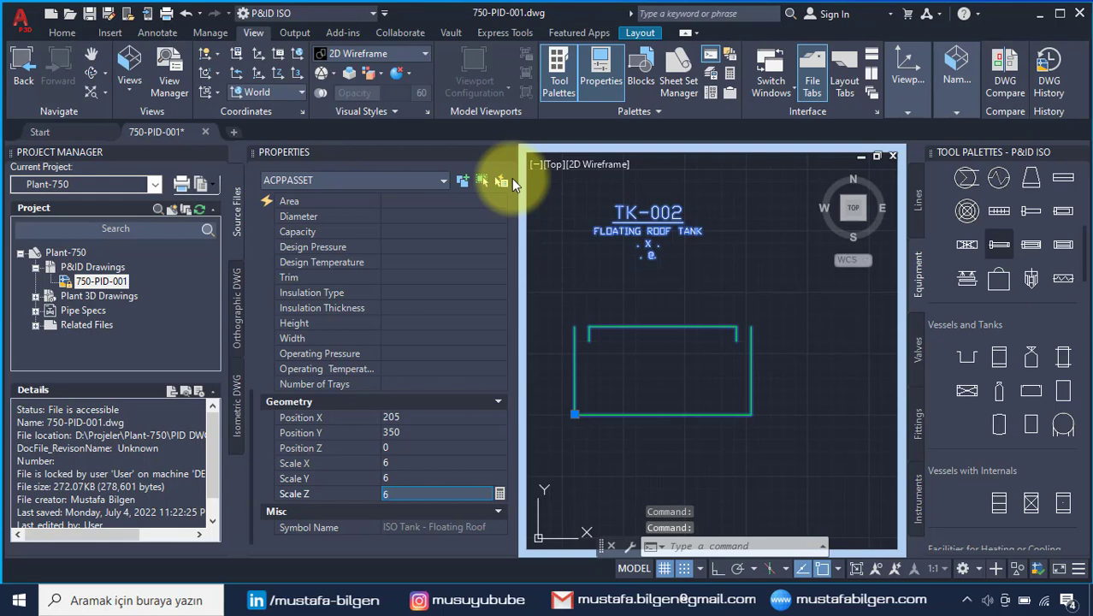
key(Return)
key(Escape)
scroll(619, 183, up, 4)
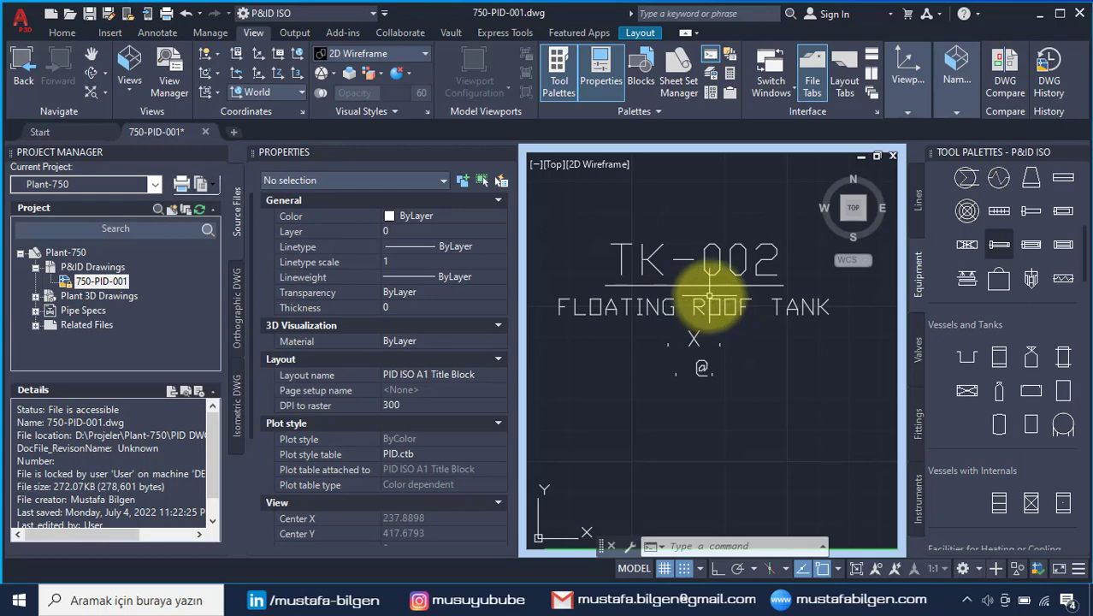
Step: Open the TK-002 tag's annotation editor and change the description to 'YÜZER TAVAN TANK'
click(721, 261)
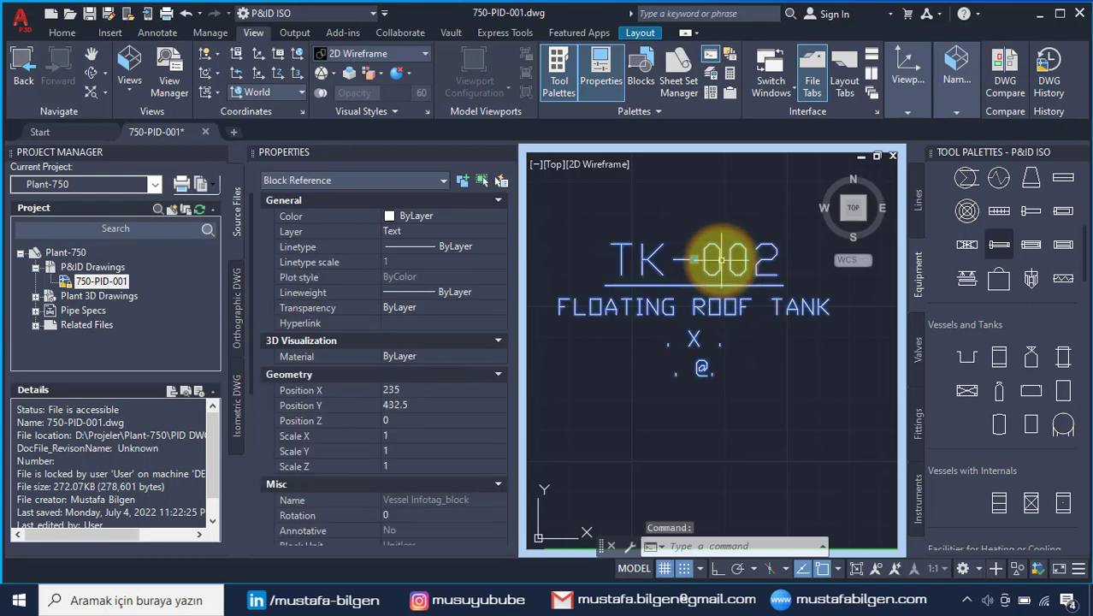
right_click(721, 261)
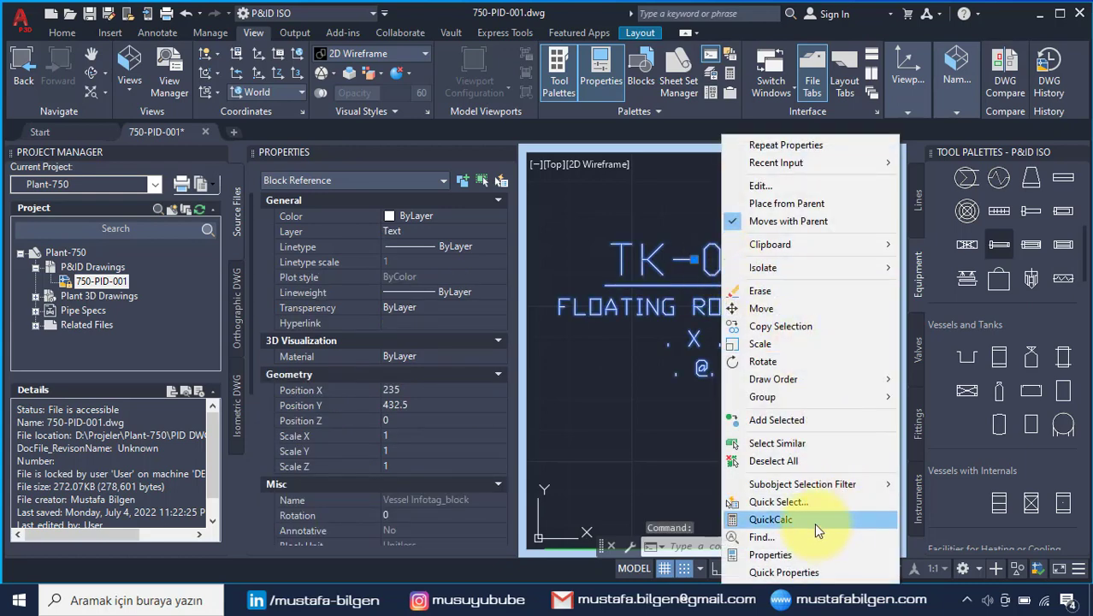
click(815, 178)
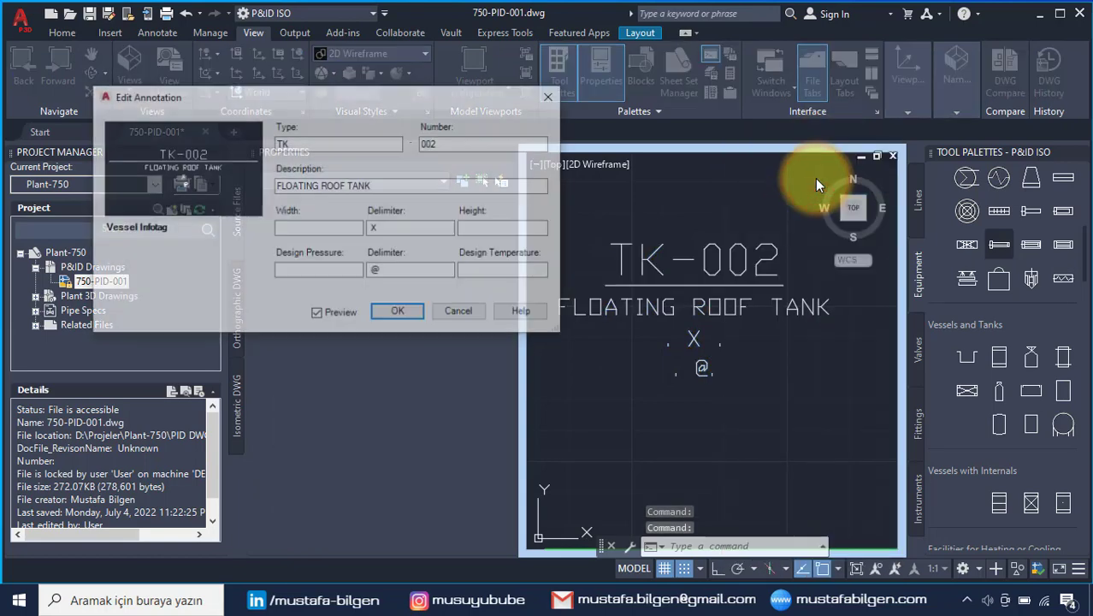
mouse_move(340, 95)
mouse_down()
mouse_move(606, 332)
mouse_move(294, 177)
mouse_up()
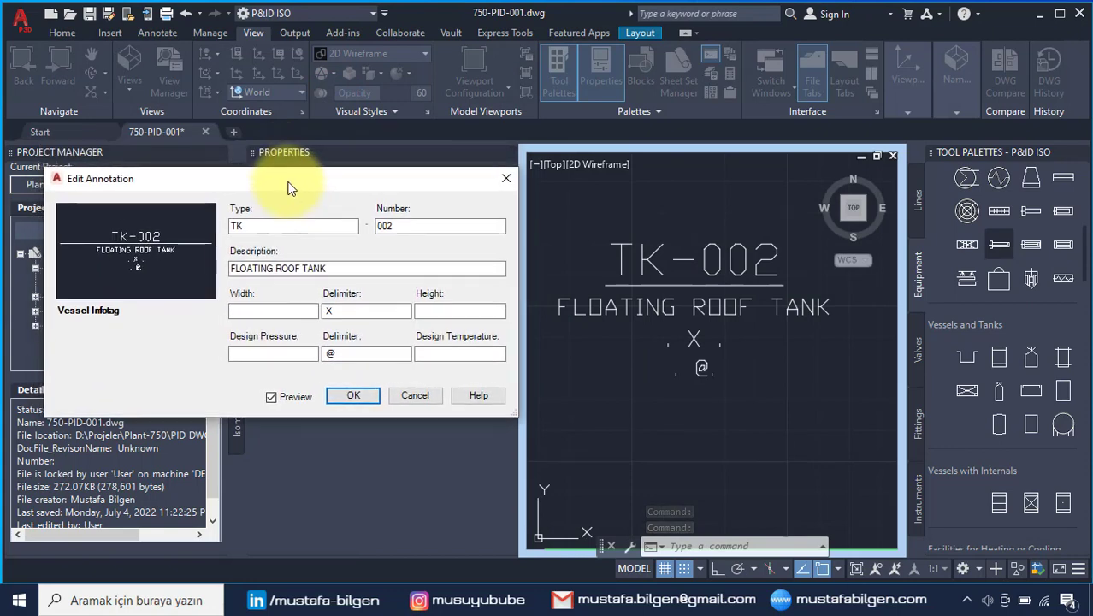
triple_click(367, 268)
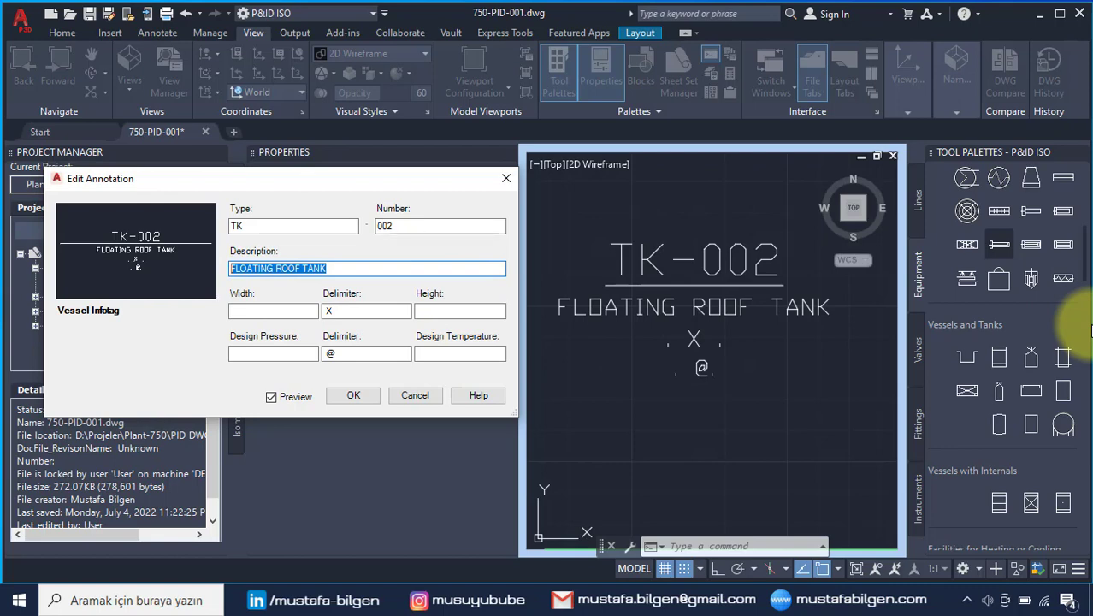
text(YÜ)
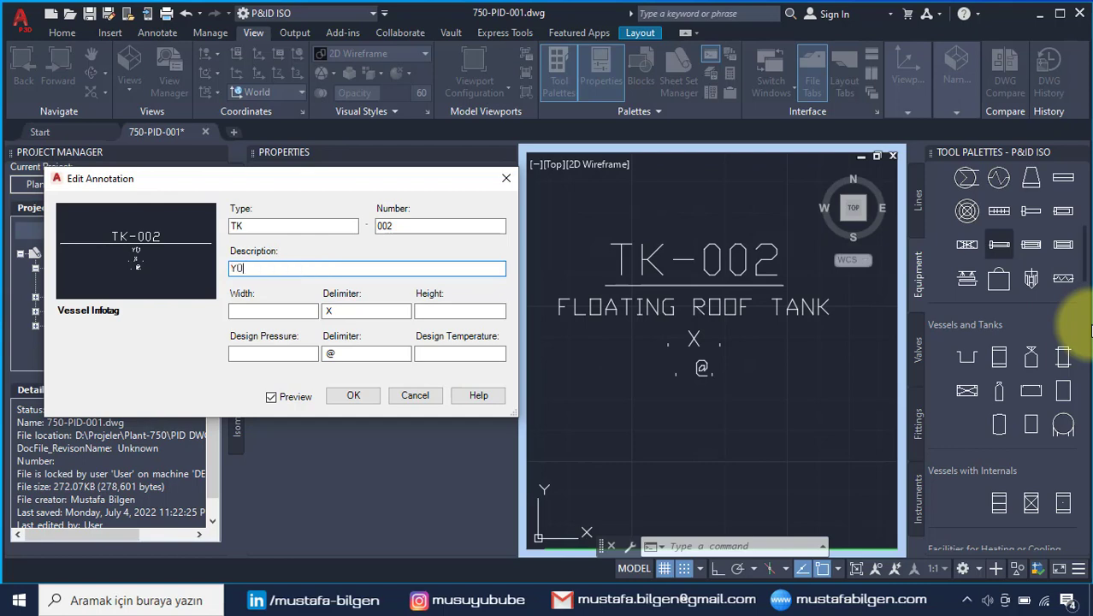
text(ZER TAVA)
text(N TANK)
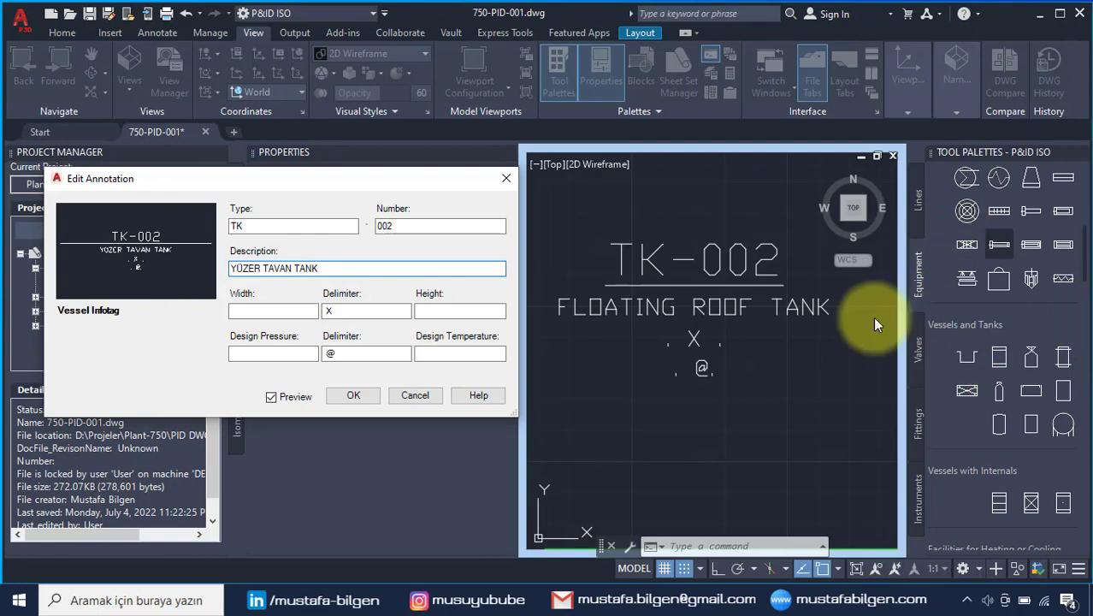
Step: Enter width 4000, height 15000, design pressure 100 and design temperature 300
click(255, 310)
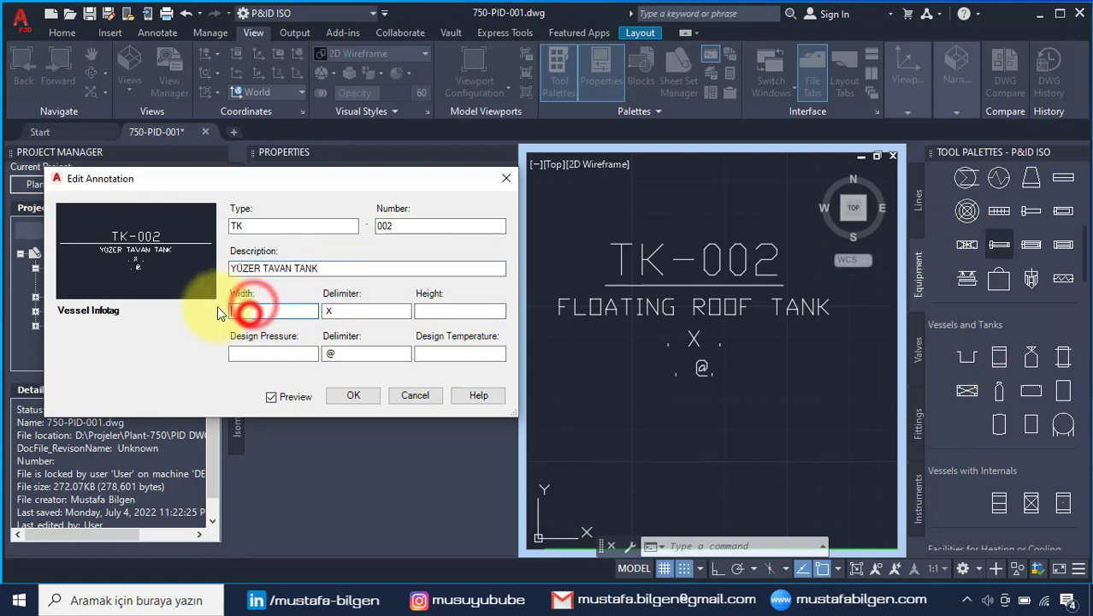
text(4000)
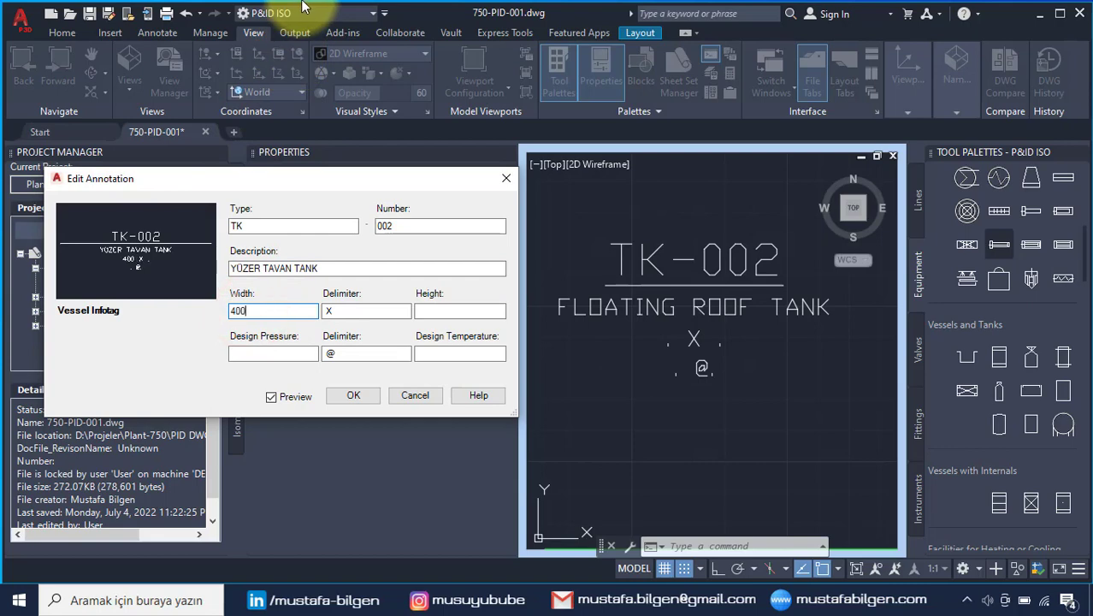
click(444, 311)
text(15)
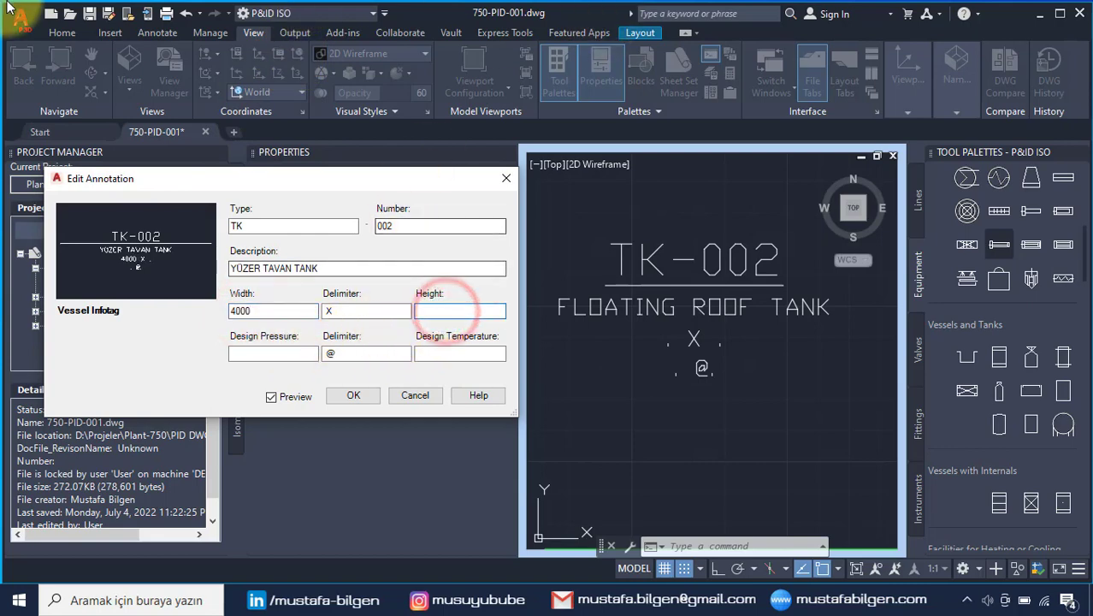
text(000)
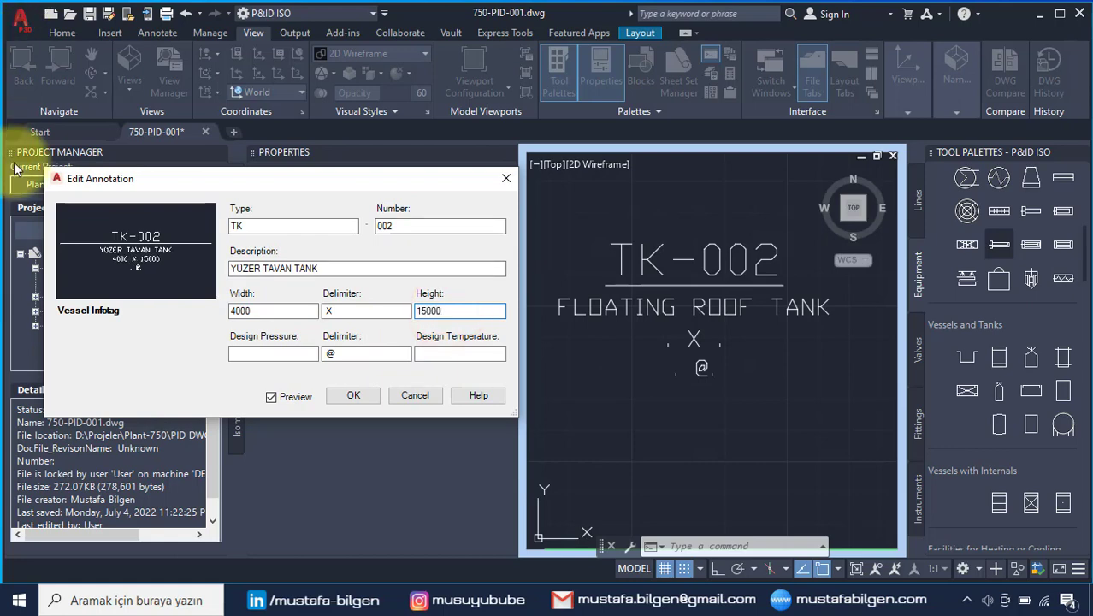
click(273, 352)
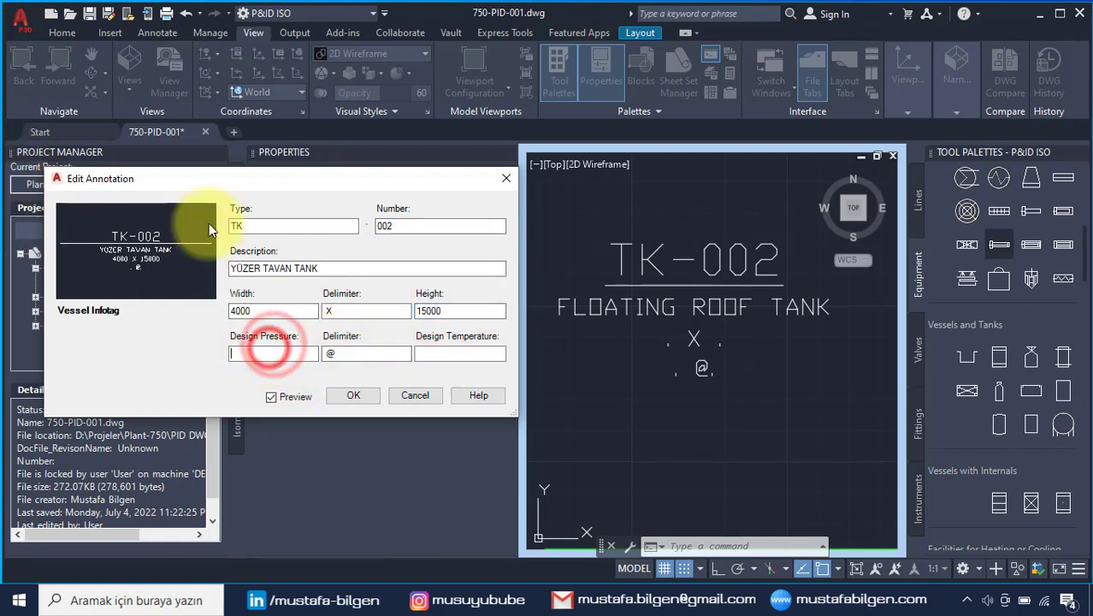
text(100)
click(436, 355)
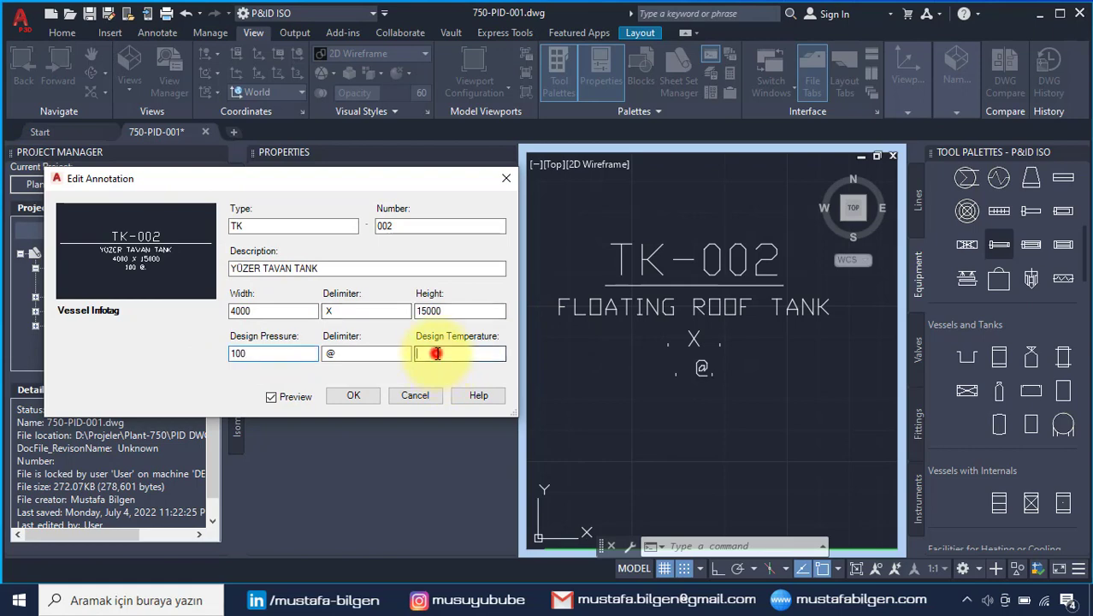
text(300)
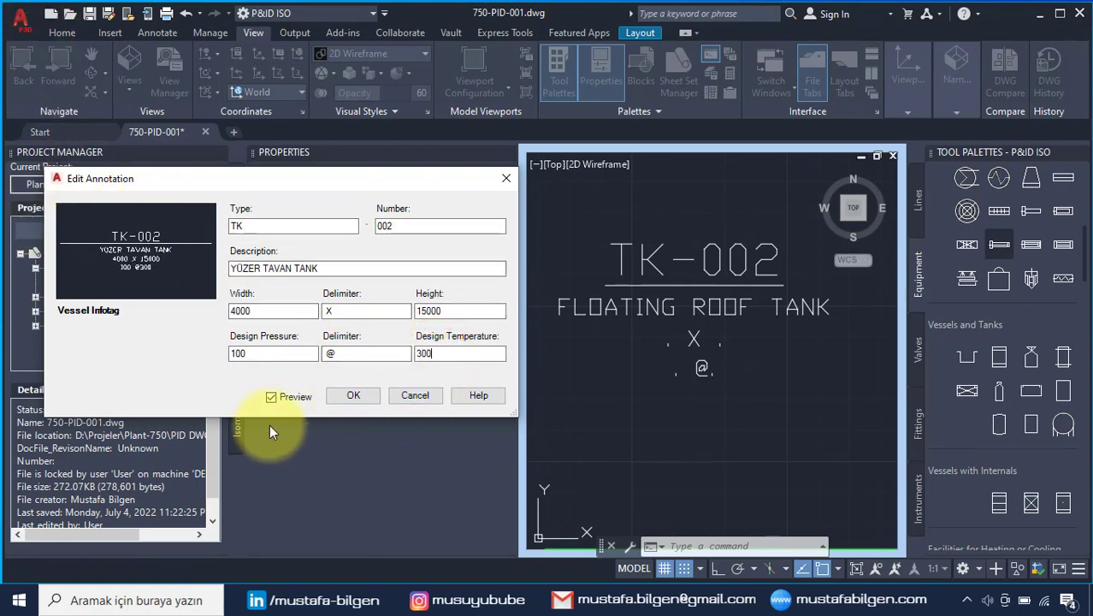
Step: Toggle the tag preview off and back on to check the updated tag
click(270, 396)
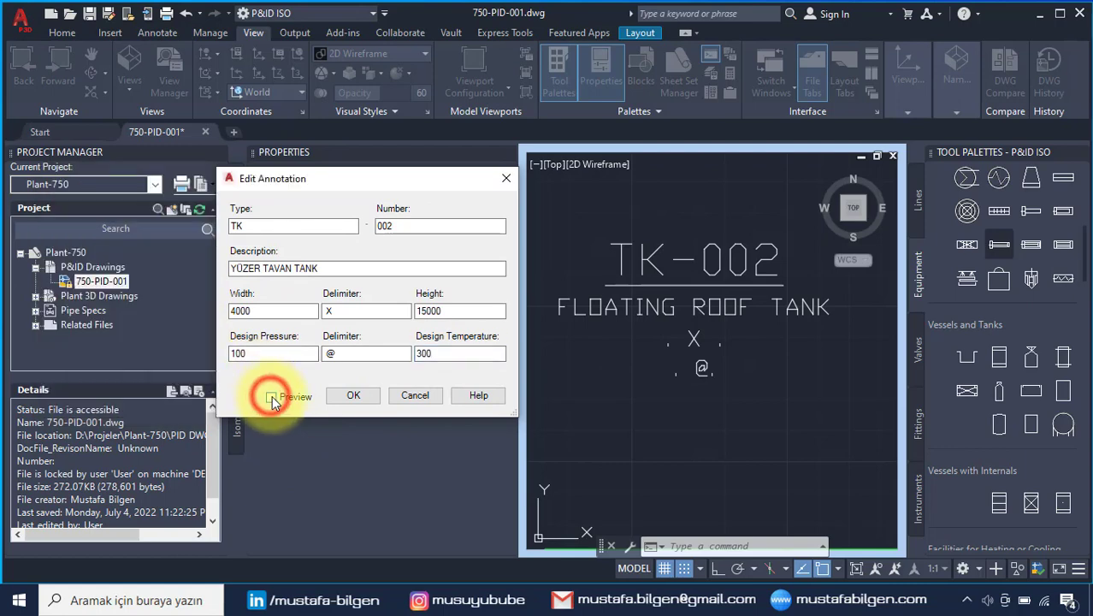
click(272, 398)
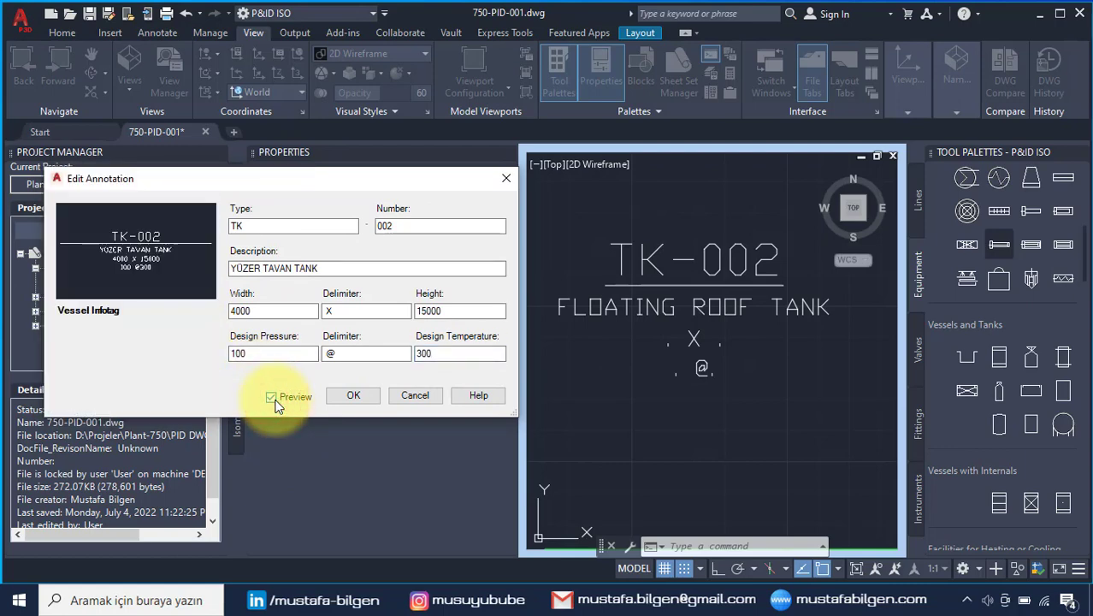
click(272, 398)
click(272, 398)
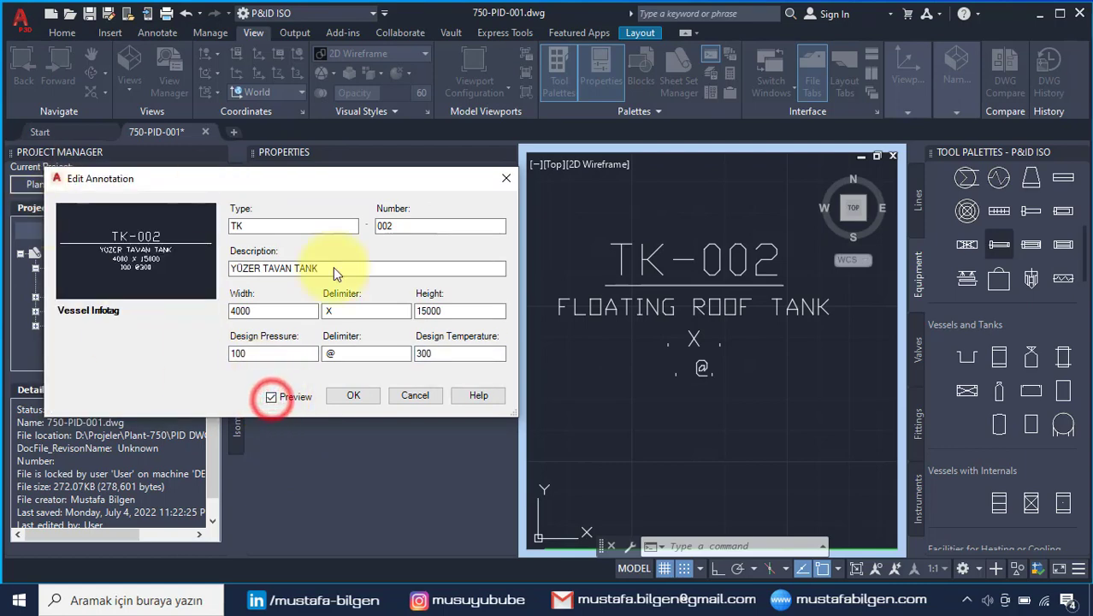
Step: Apply the new annotation values to the TK-002 tag and zoom out
click(364, 397)
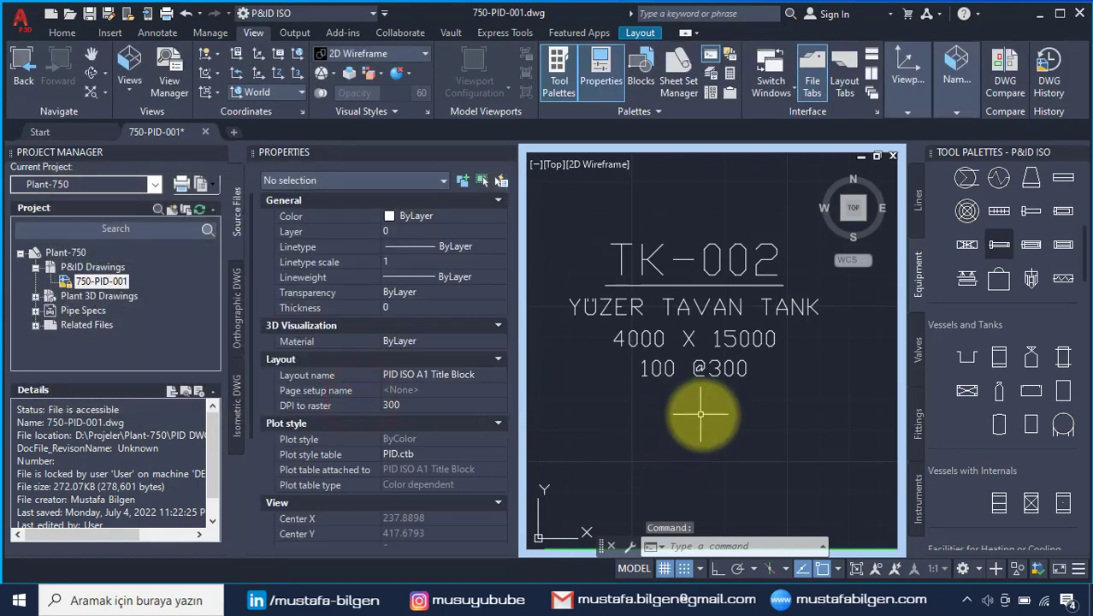
scroll(655, 326, down, 2)
scroll(597, 342, down, 2)
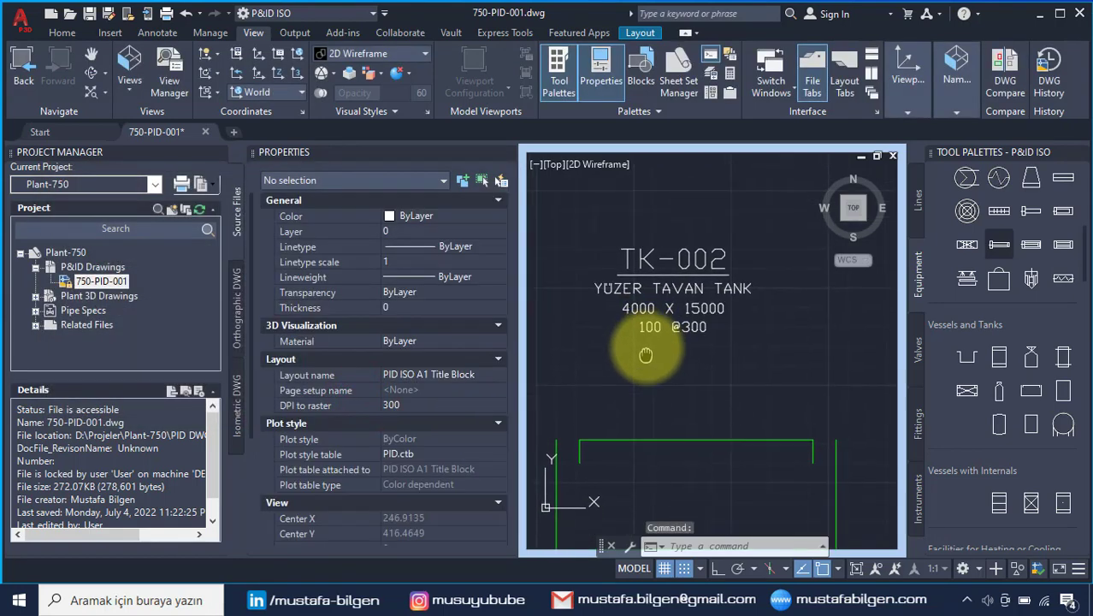
scroll(646, 349, down, 2)
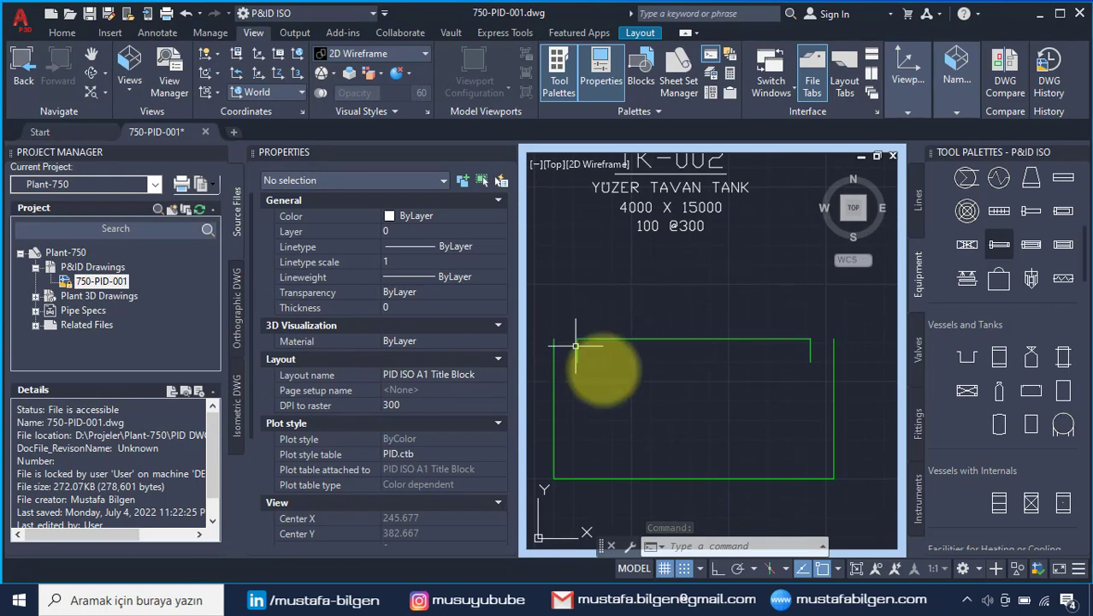
Step: Select TK-002 and review its design pressure, temperature, height and width in Properties
click(648, 340)
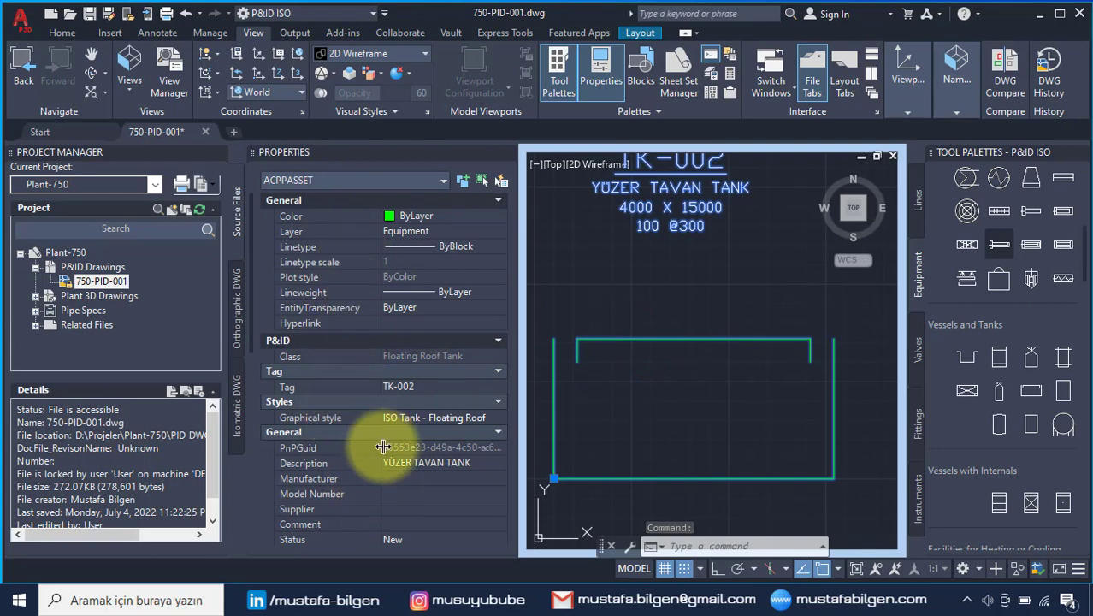
scroll(397, 479, down, 2)
scroll(398, 480, down, 3)
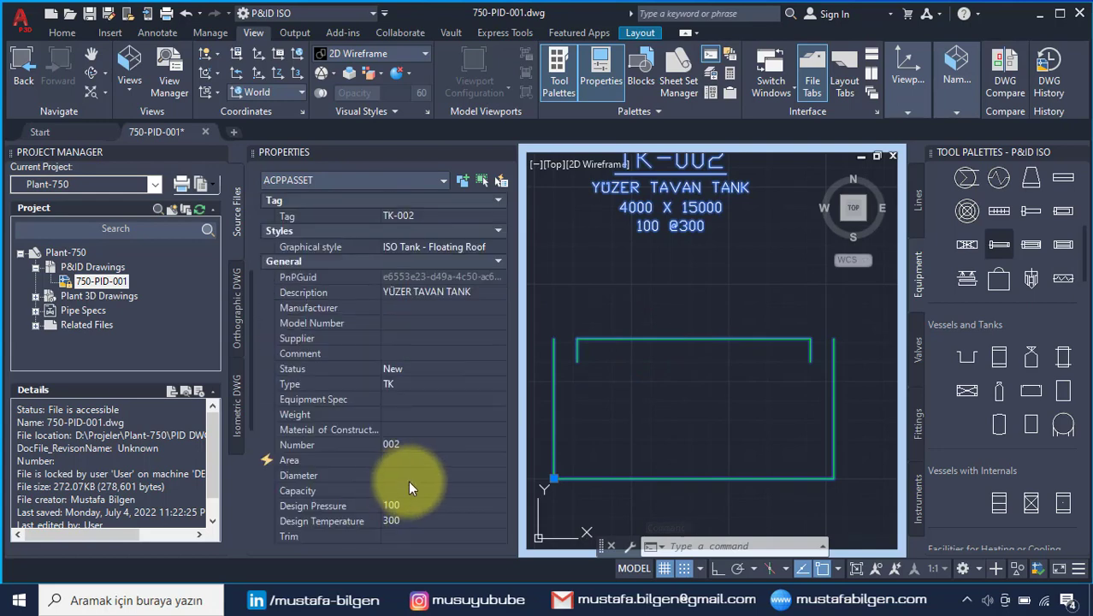
scroll(408, 481, up, 3)
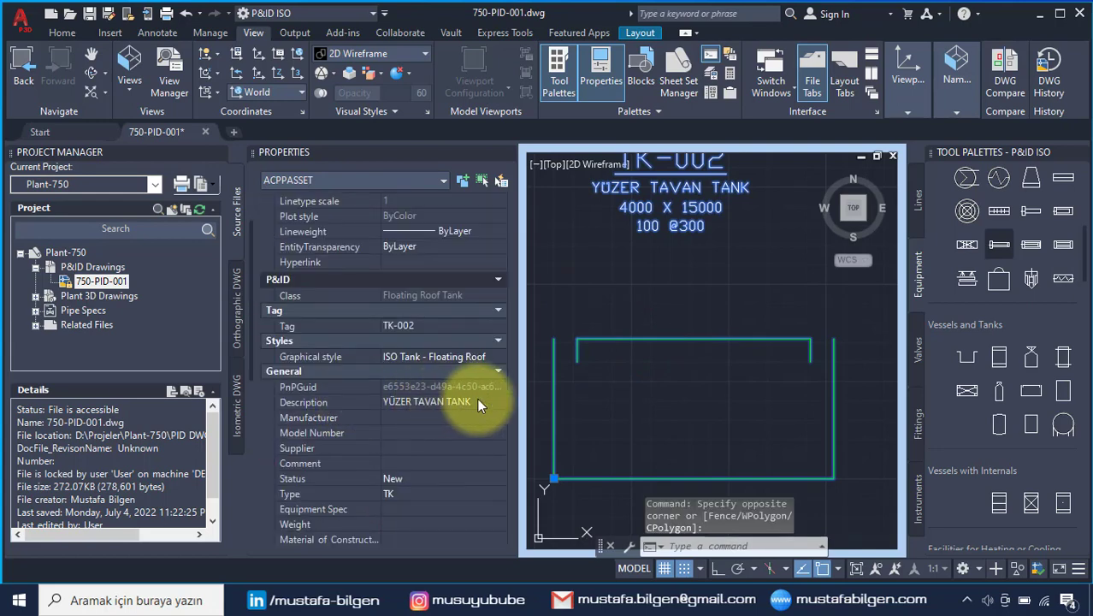
scroll(478, 398, down, 2)
scroll(475, 400, down, 3)
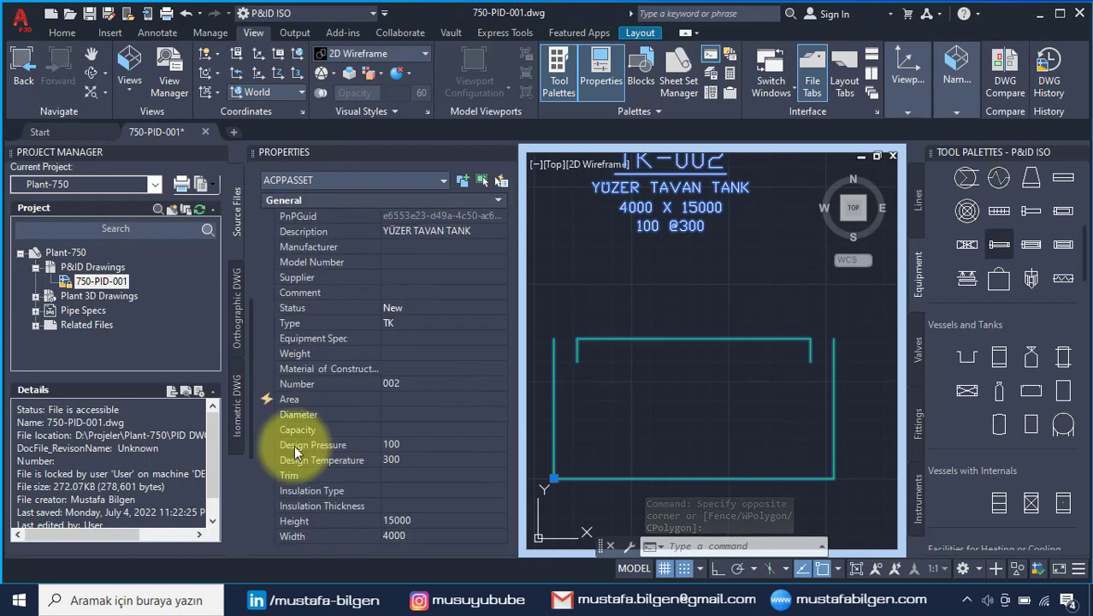
scroll(440, 445, down, 3)
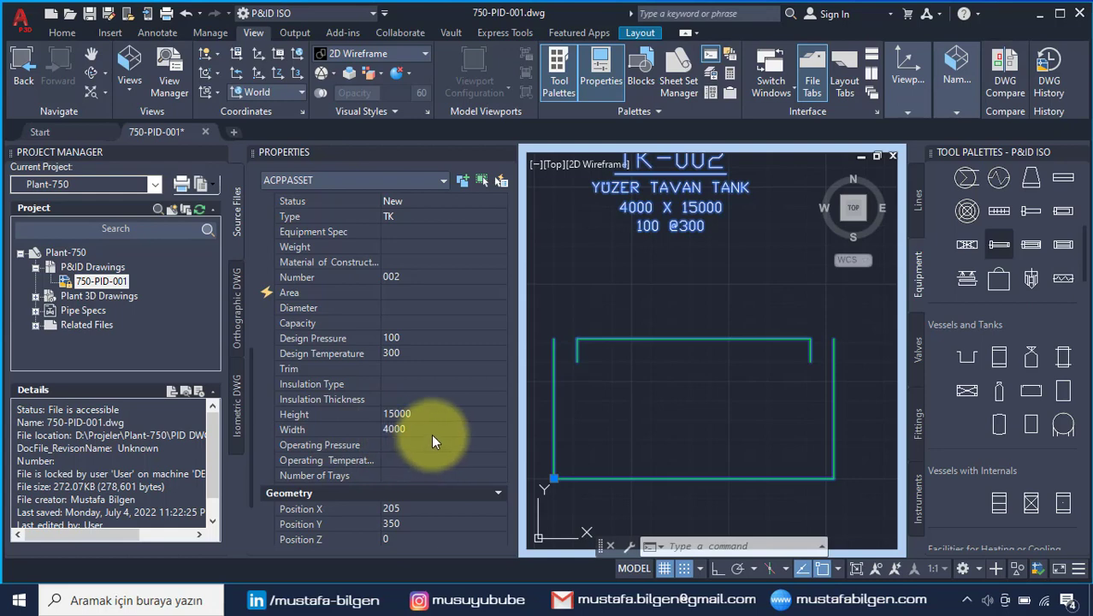
Step: Set TK-002's design pressure to 70 and design temperature to 250
click(439, 410)
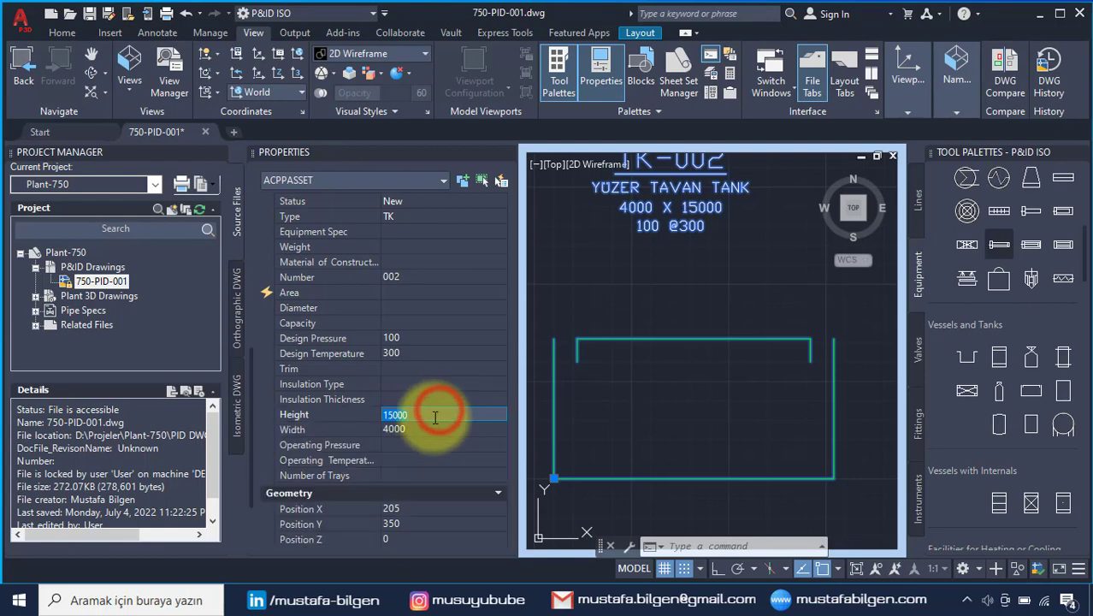
click(424, 429)
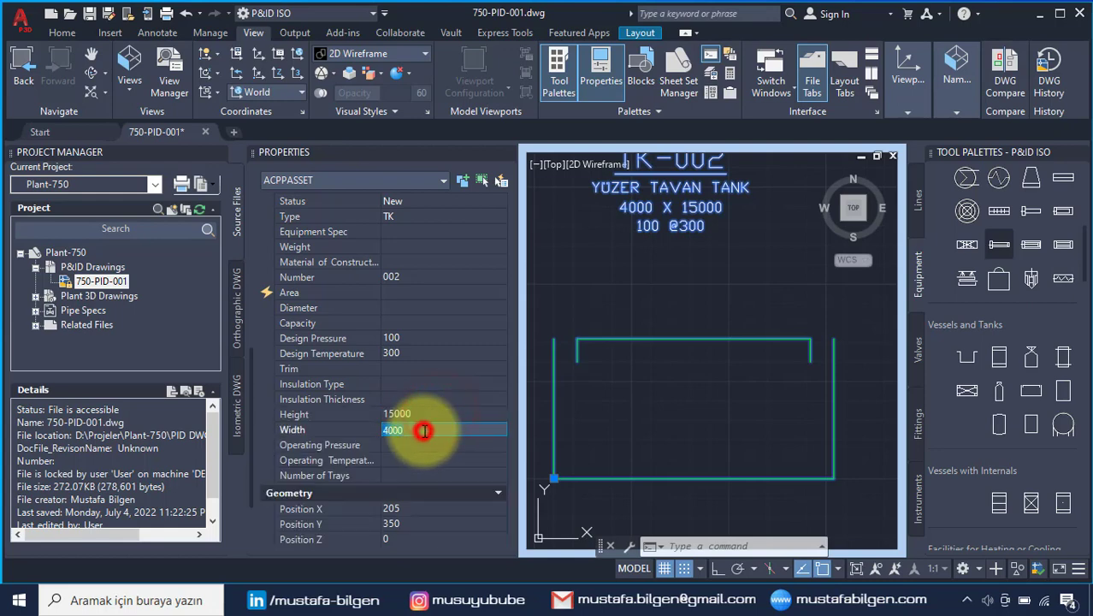
click(403, 339)
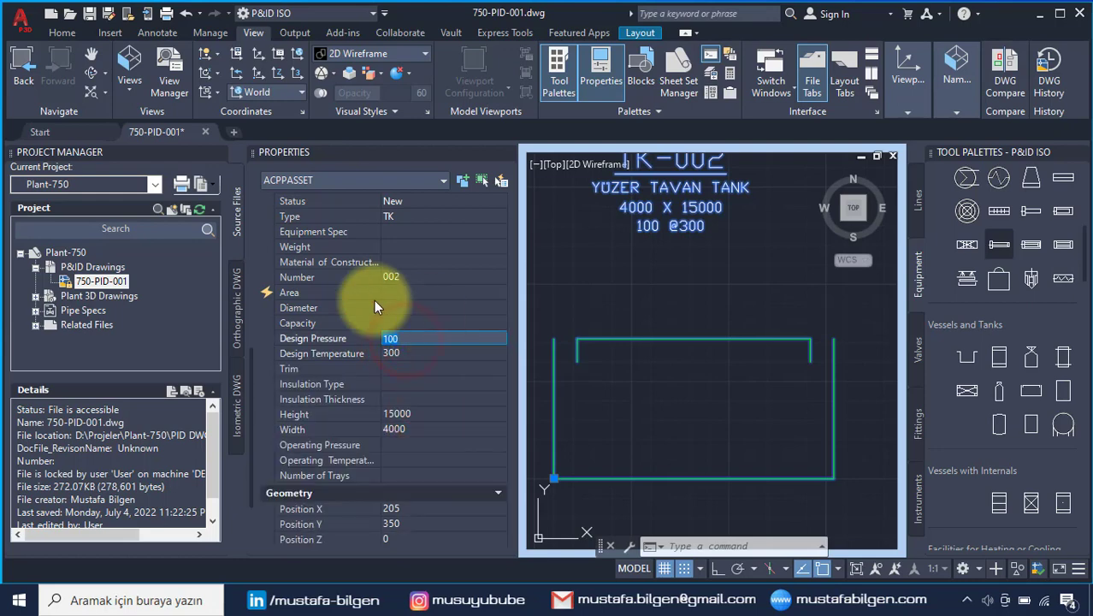
click(405, 339)
text(70)
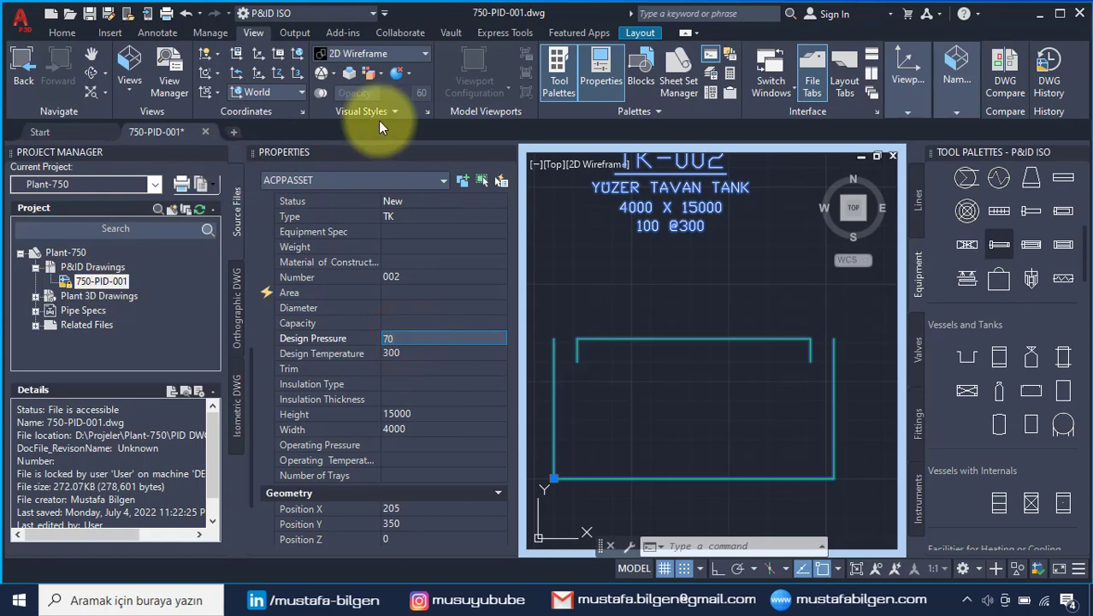
click(418, 354)
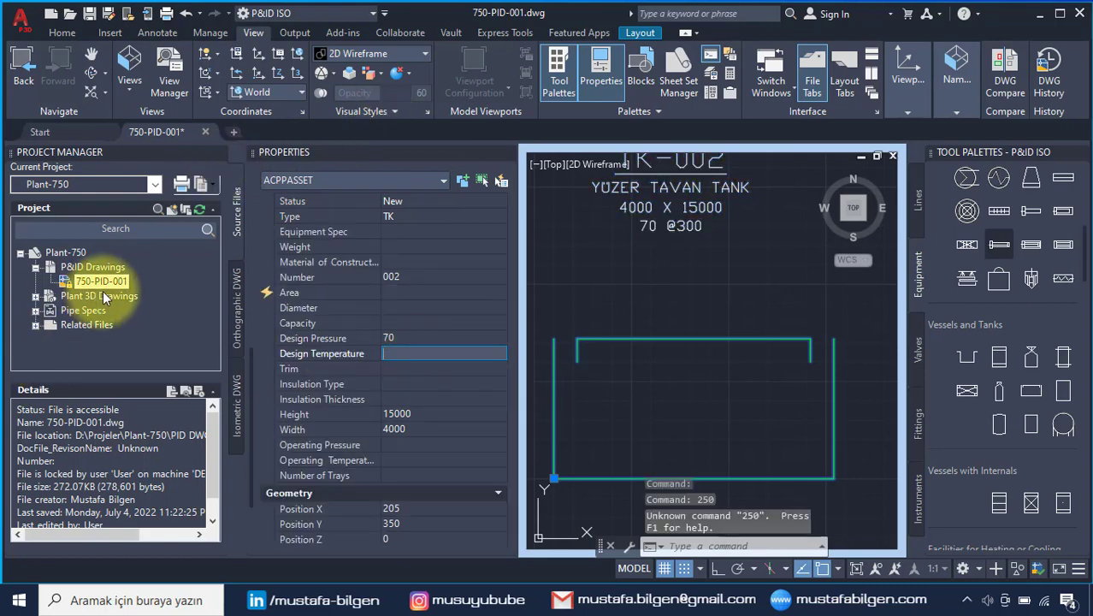
text(250)
key(Return)
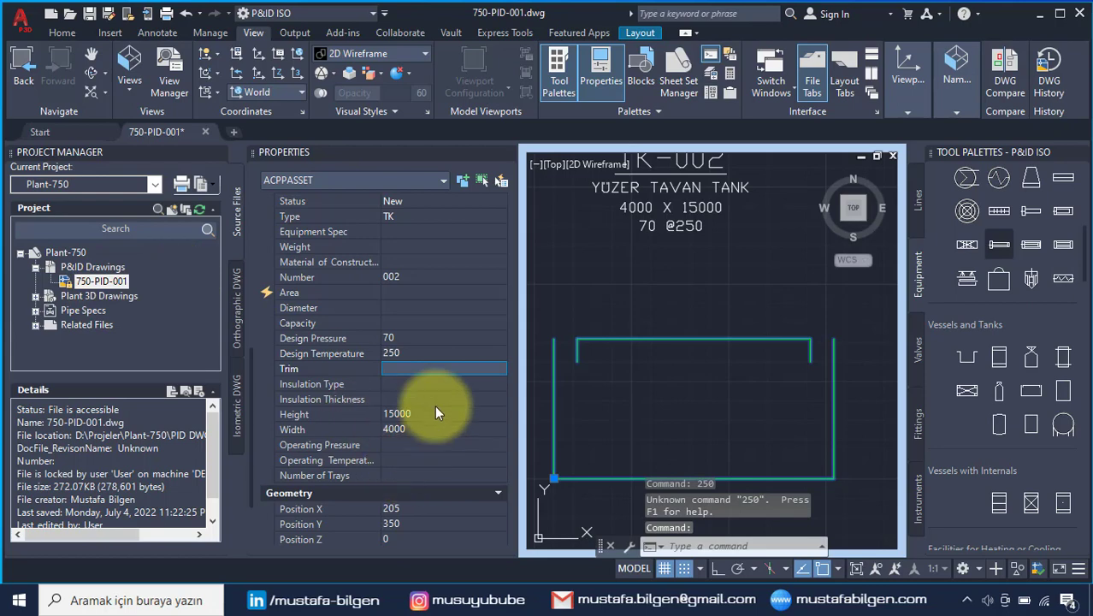
Step: Set TK-002's height to 14000 and width to 3700
click(413, 414)
text(14)
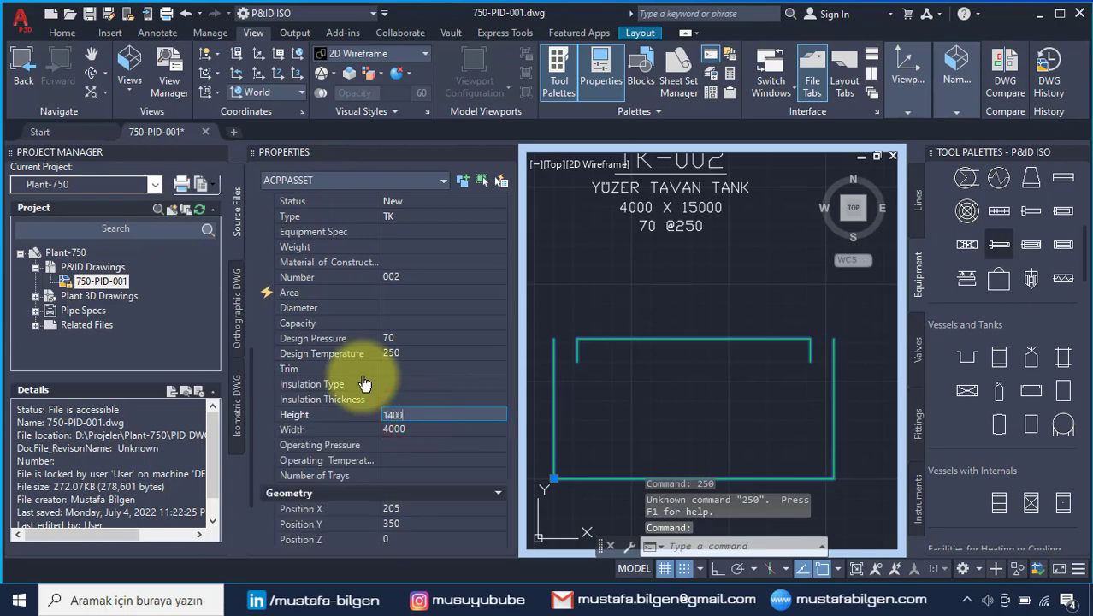
text(0)
click(449, 429)
scroll(440, 376, down, 1)
text(3)
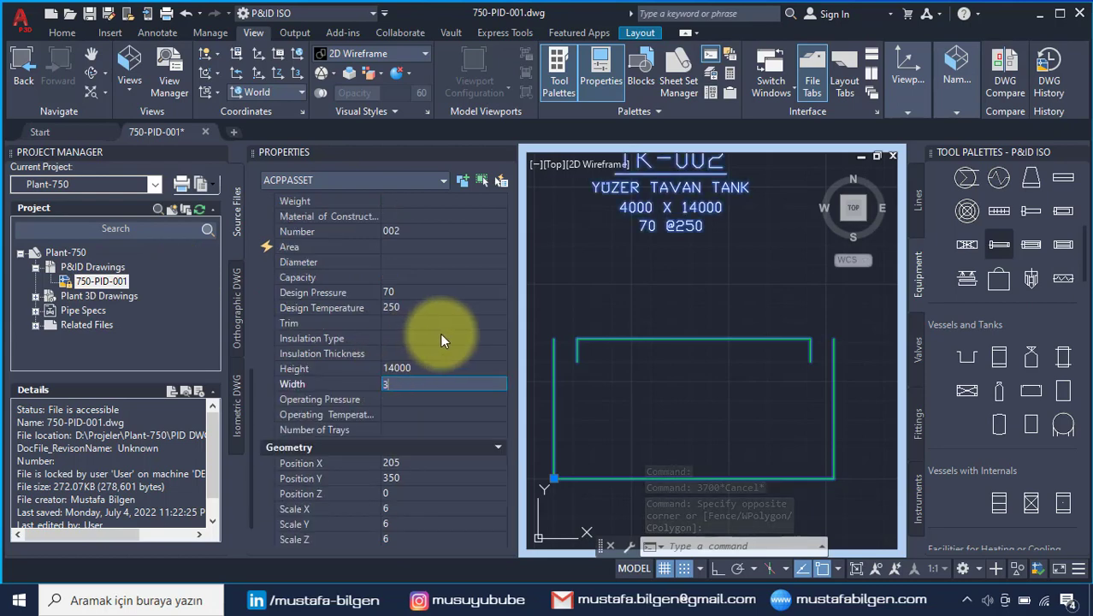
text(700)
key(Return)
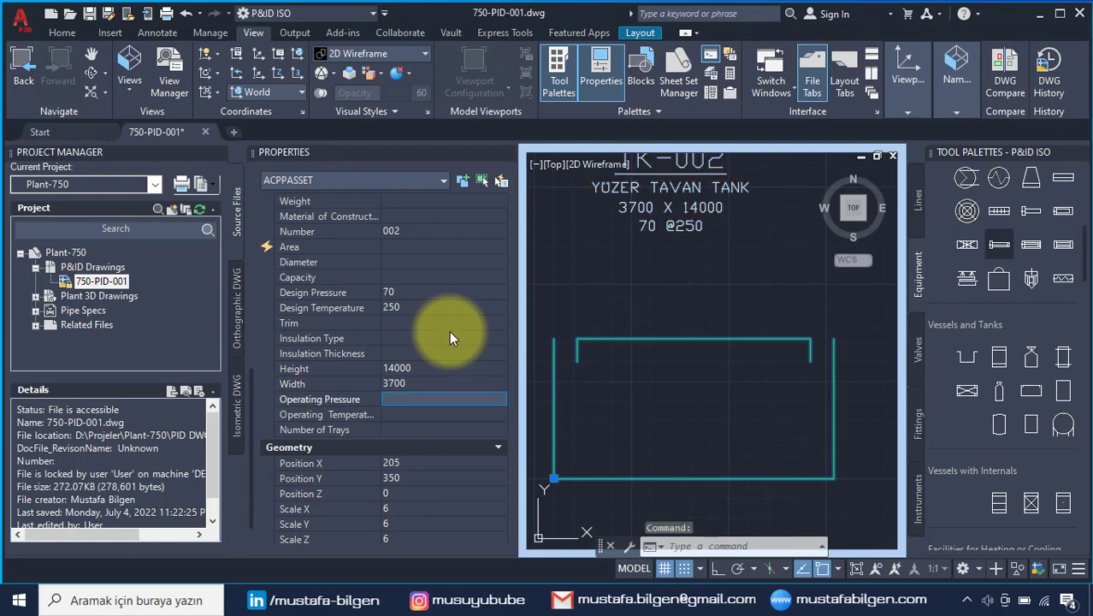
Step: Deselect the tank and save the drawing
middle_drag(705, 279, 704, 306)
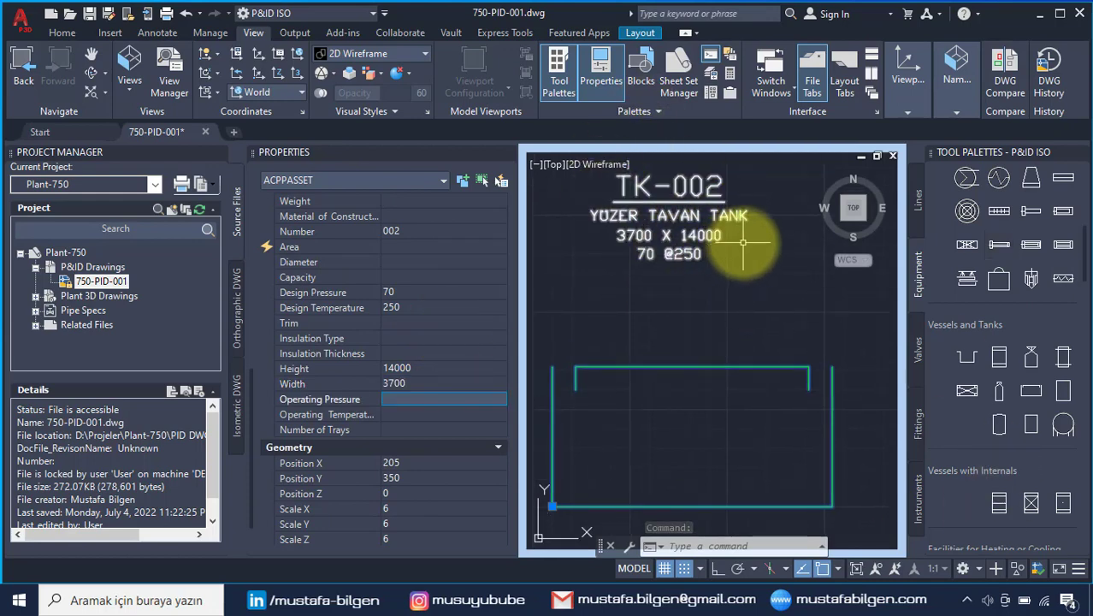
key(Escape)
key(ctrl+s)
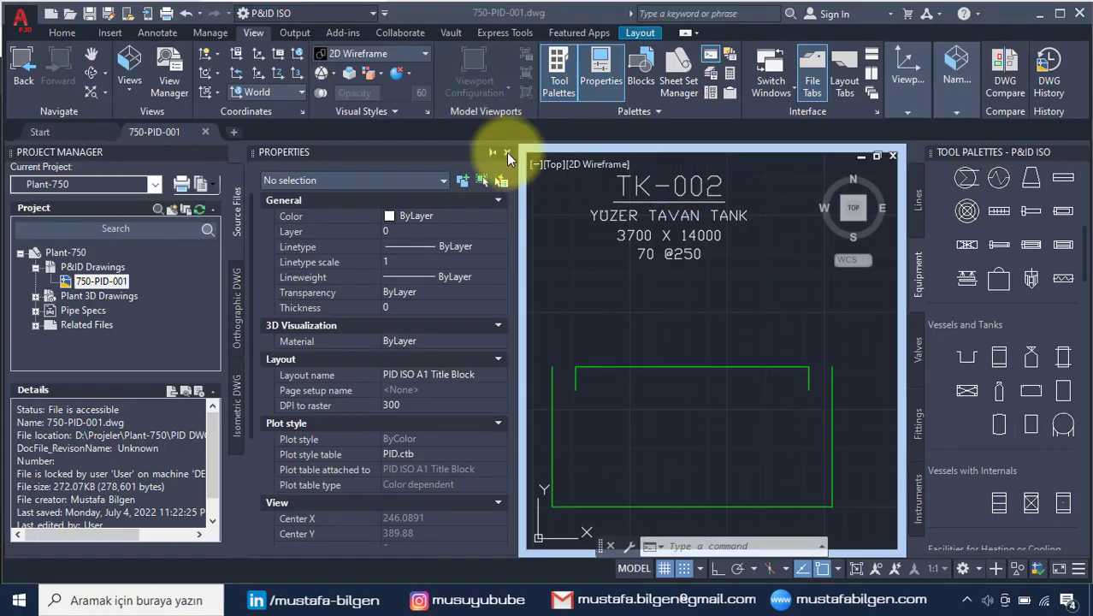
Step: Insert a horizontal tank symbol to the right of TK-002 at scale 5
click(507, 152)
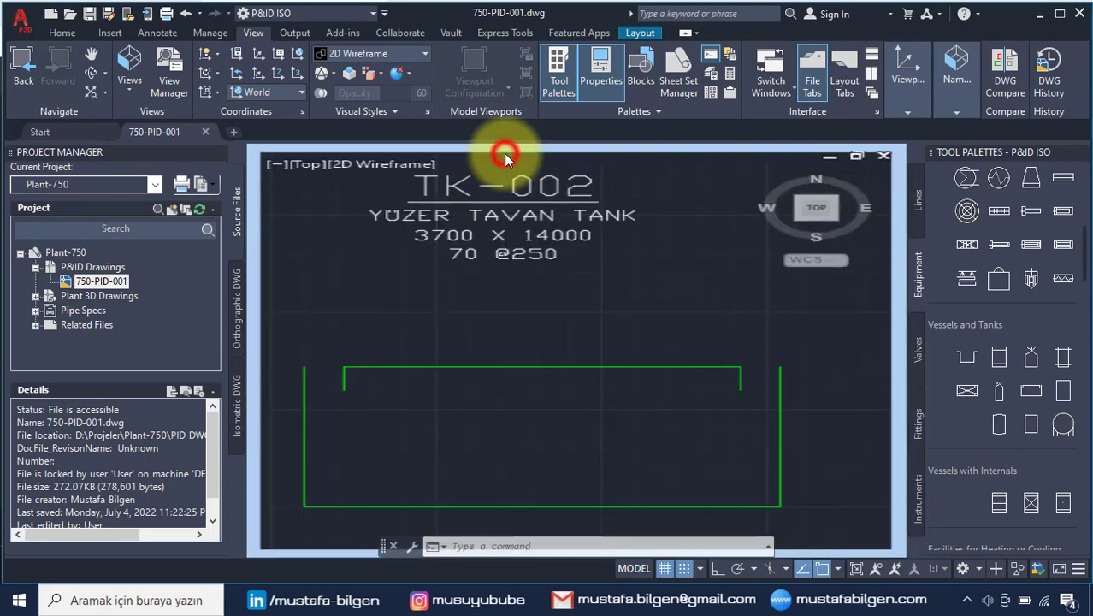
scroll(488, 257, down, 3)
scroll(469, 268, down, 2)
scroll(534, 272, down, 2)
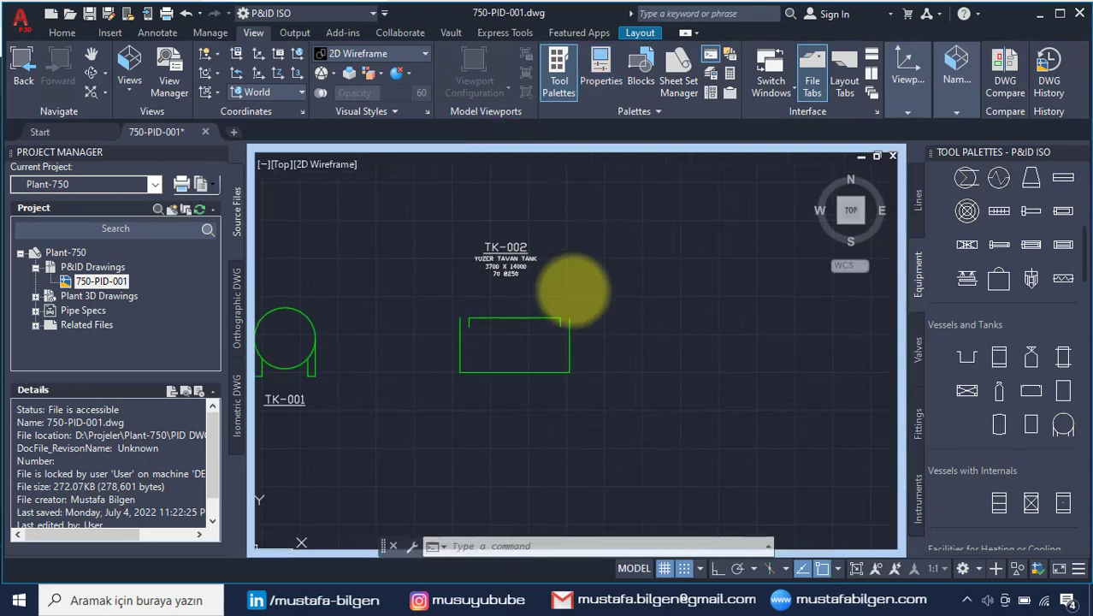
middle_drag(568, 287, 653, 273)
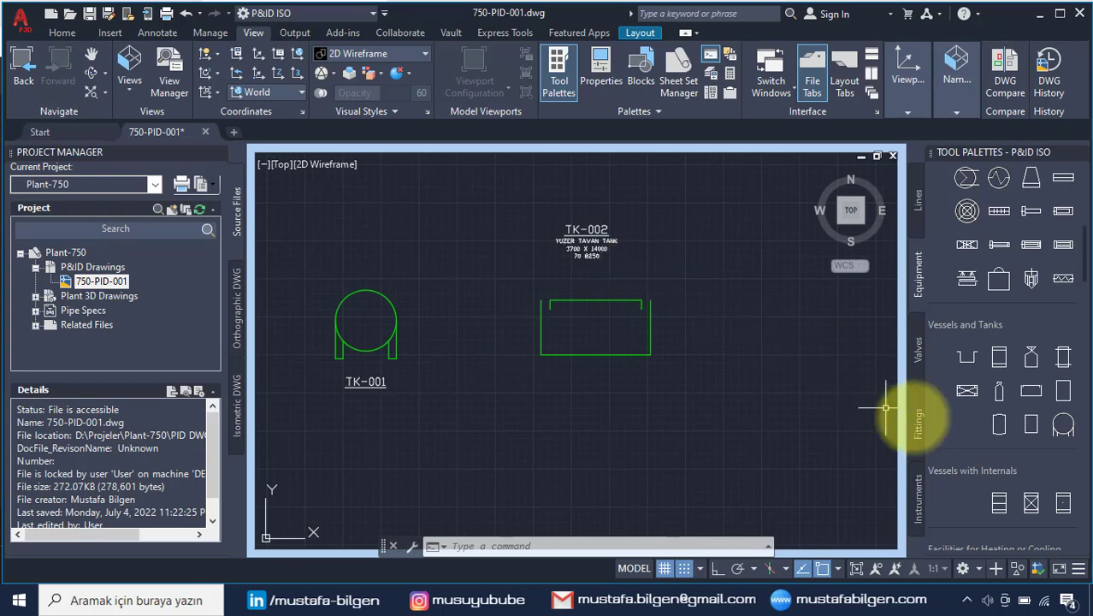
click(1030, 390)
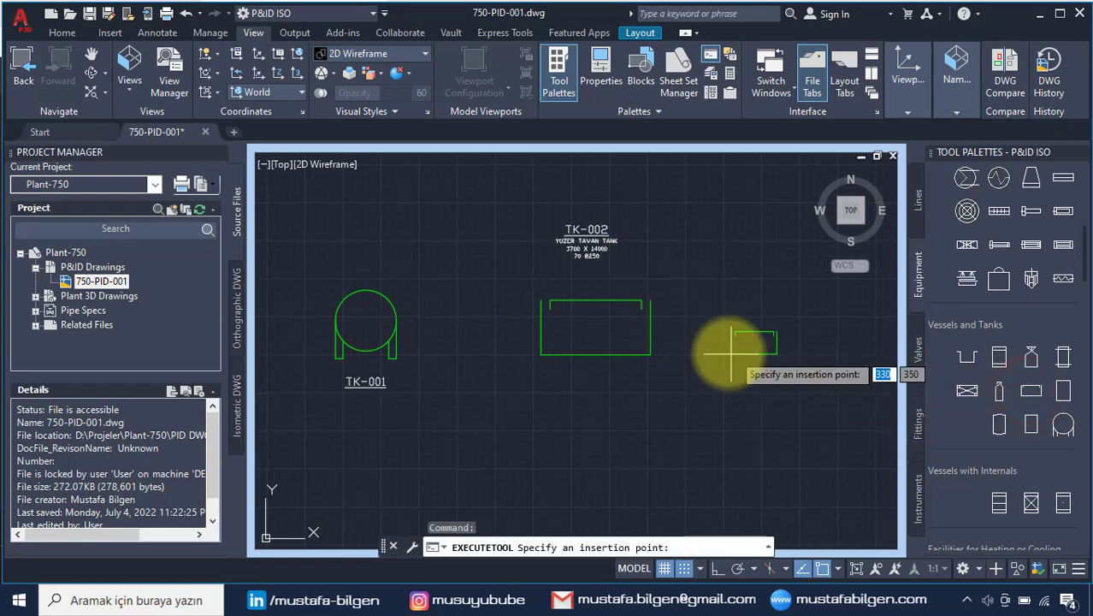
click(727, 348)
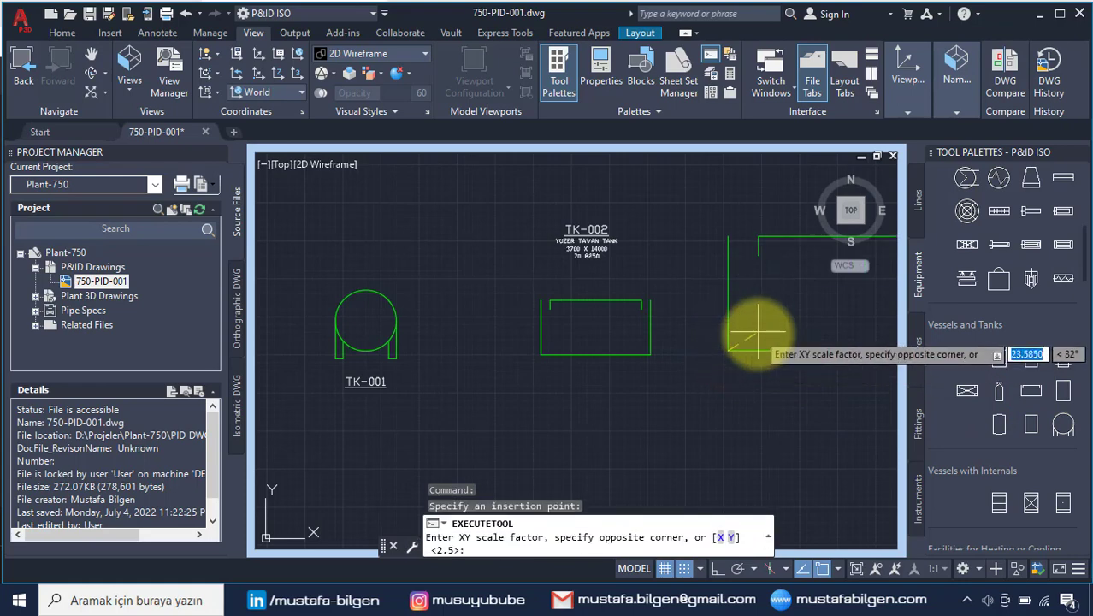
text(5)
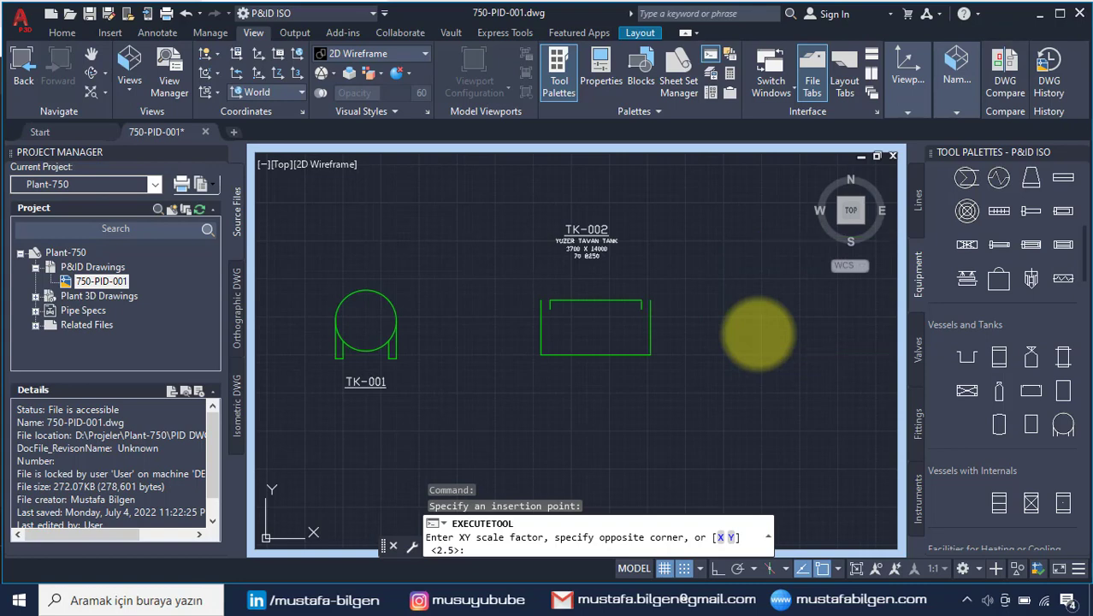
text(5)
key(Return)
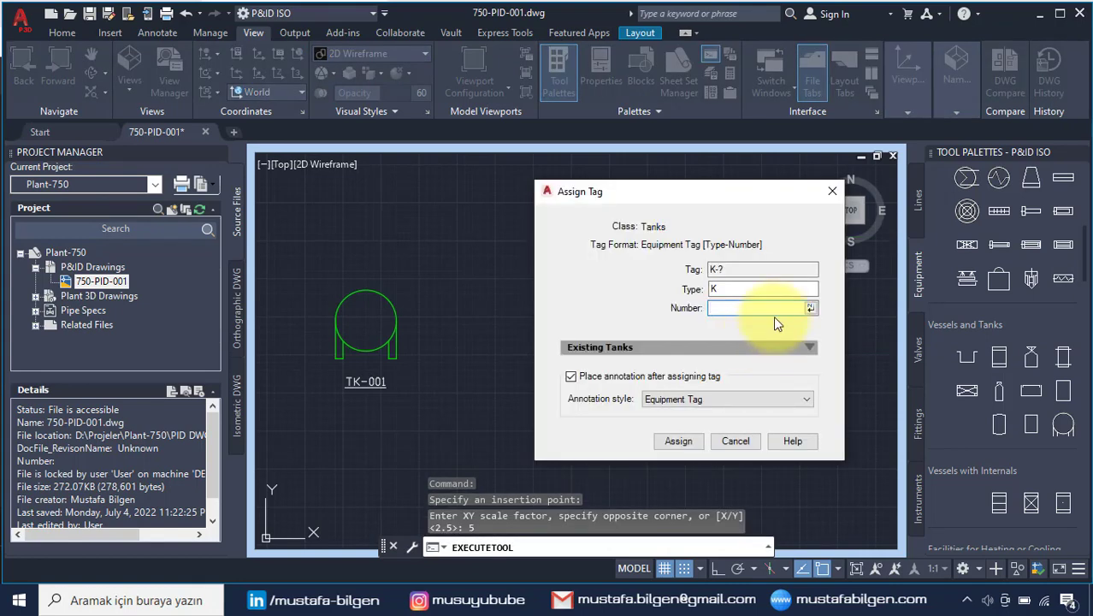
Step: Set the tag type to TK and expand the list of existing tanks
double_click(727, 288)
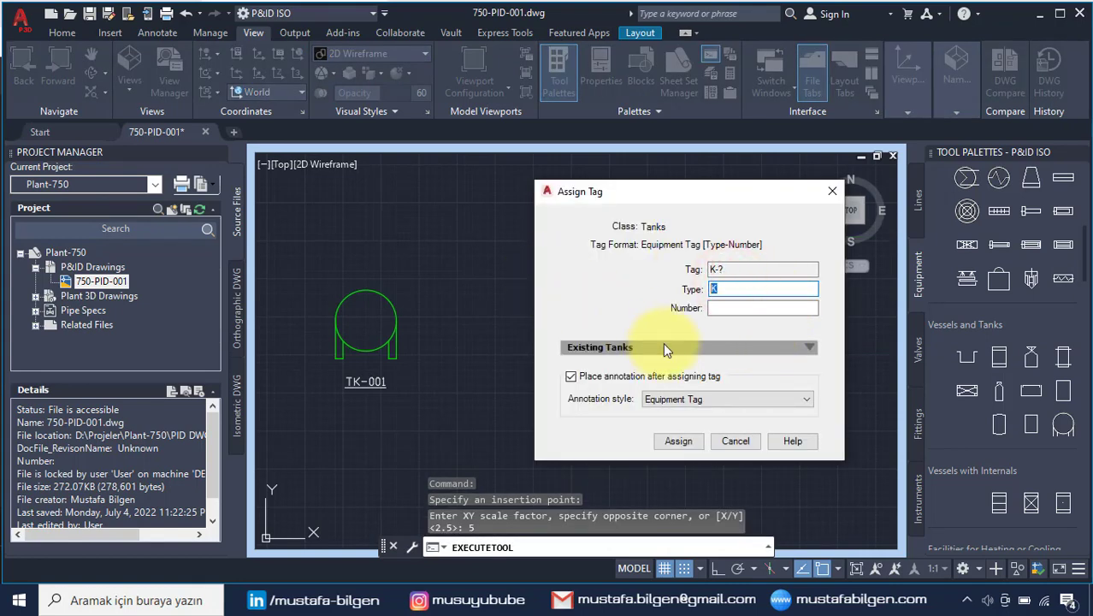
text(TK)
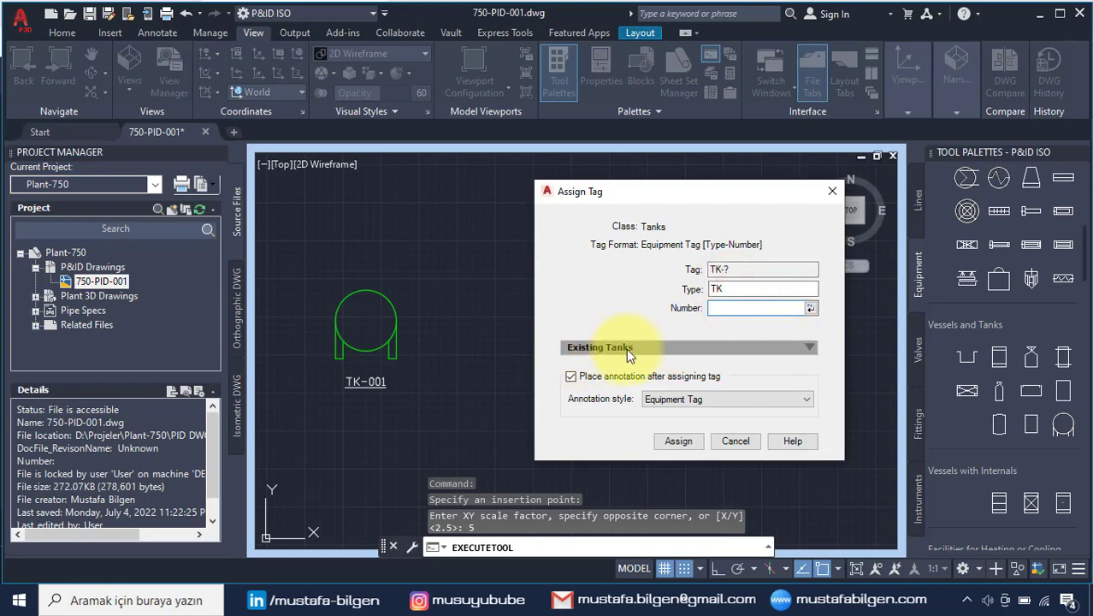
click(810, 350)
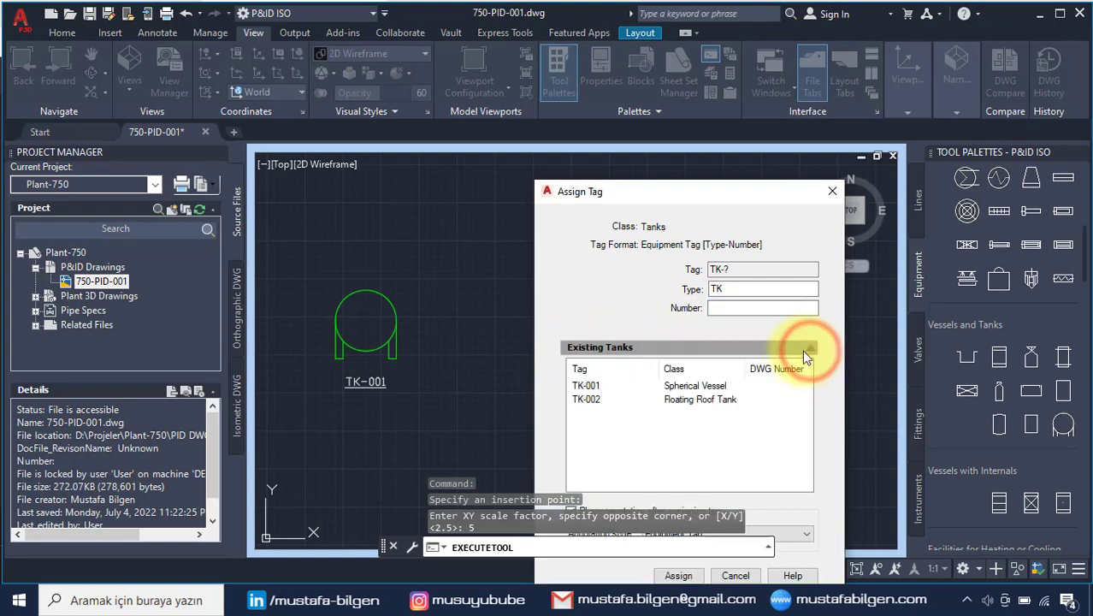
click(598, 387)
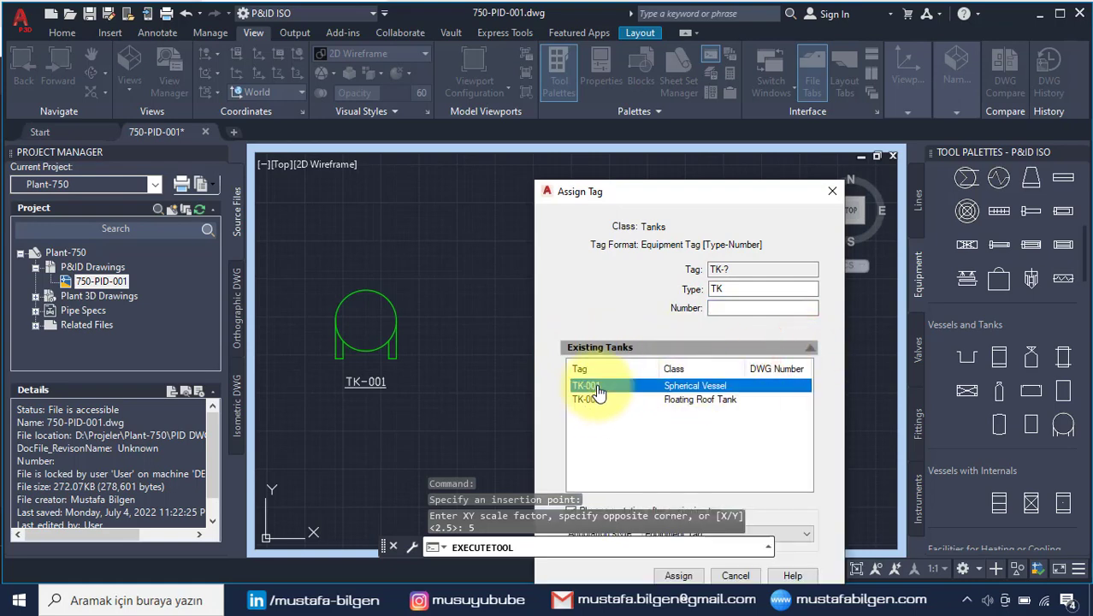
click(590, 400)
Step: Check existing tanks TK-001 and TK-002, then assign number 003 to tag it TK-003
drag(672, 196, 863, 153)
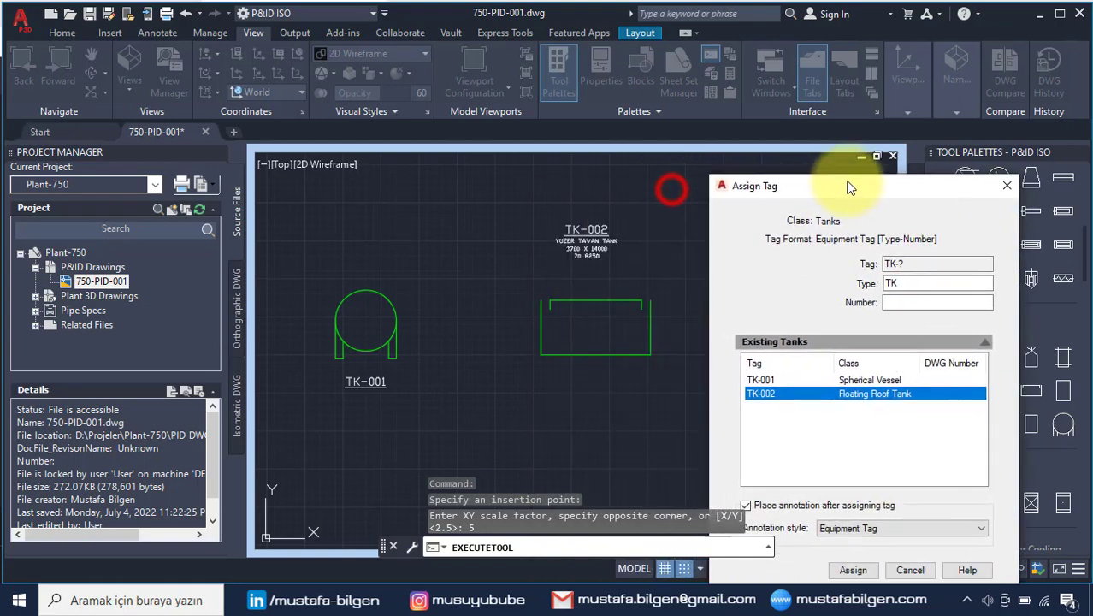
click(781, 344)
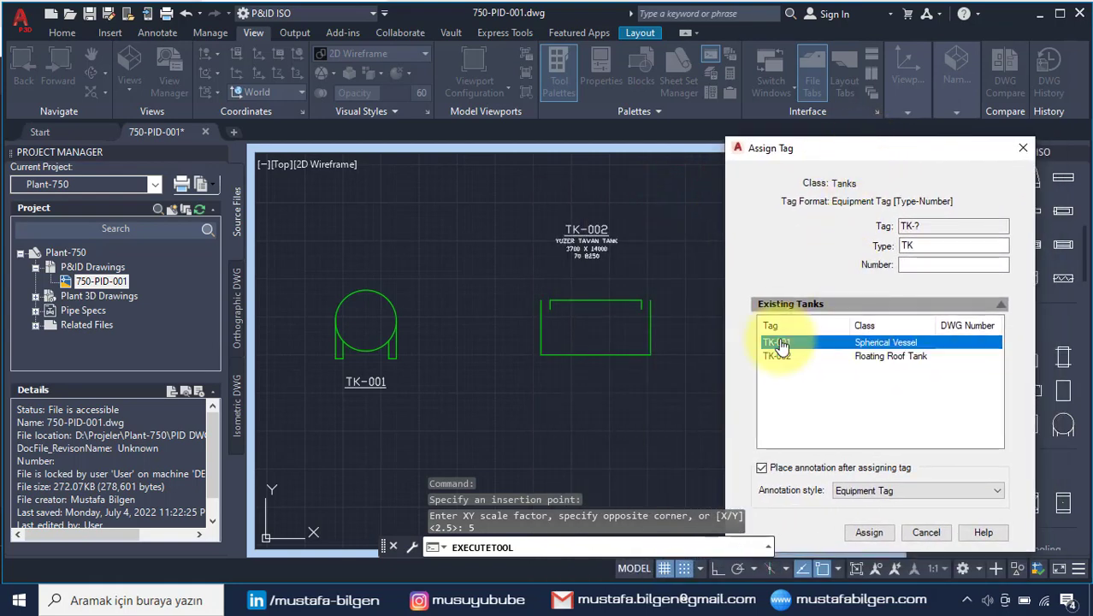
click(780, 357)
click(781, 345)
click(781, 357)
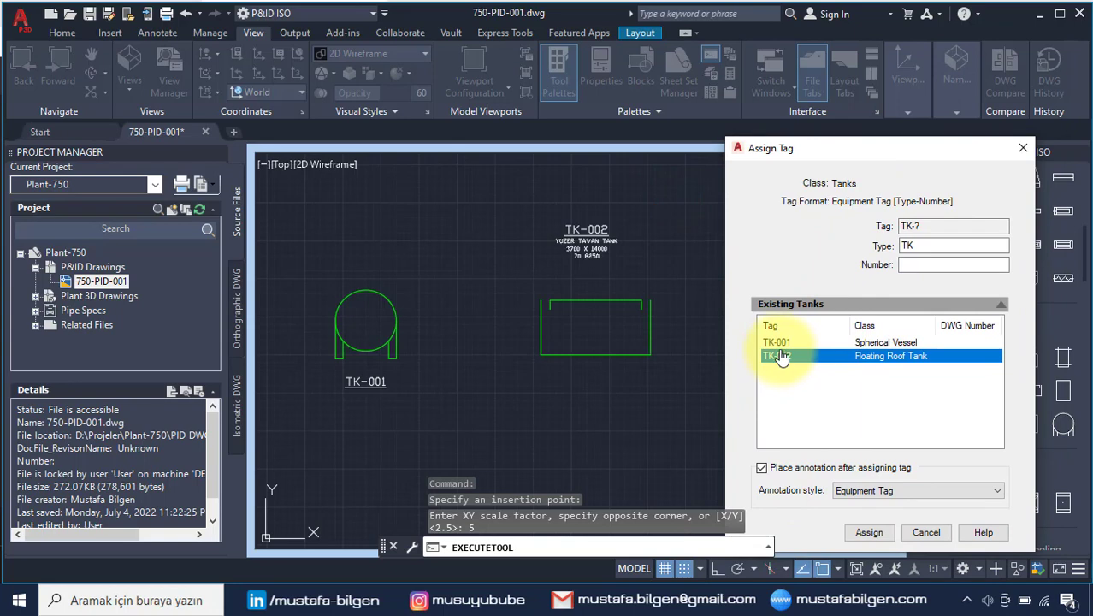
click(780, 343)
click(780, 358)
click(933, 268)
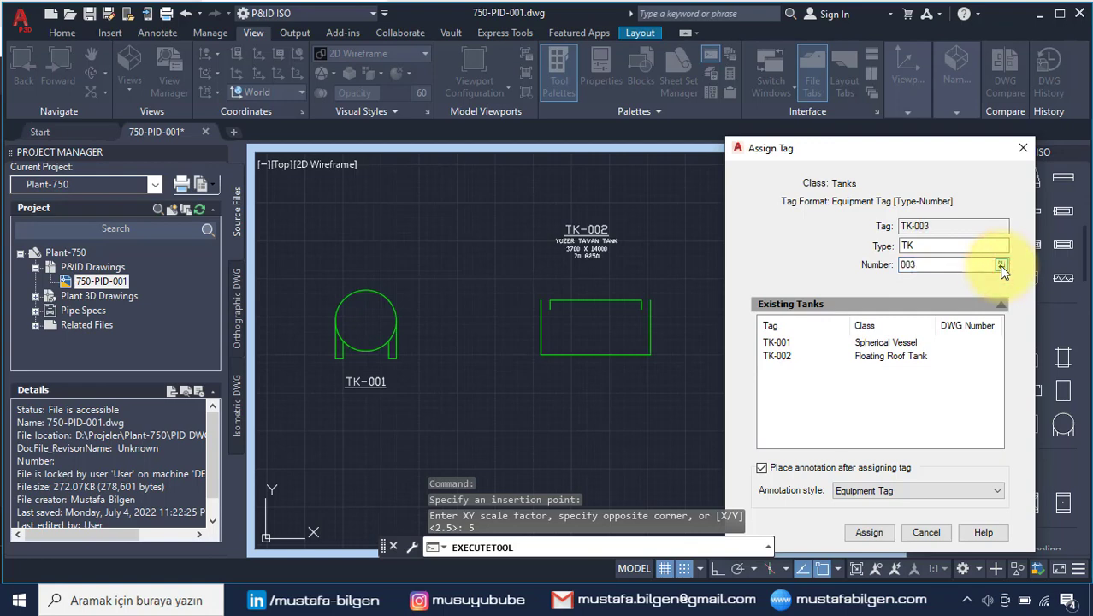
click(857, 537)
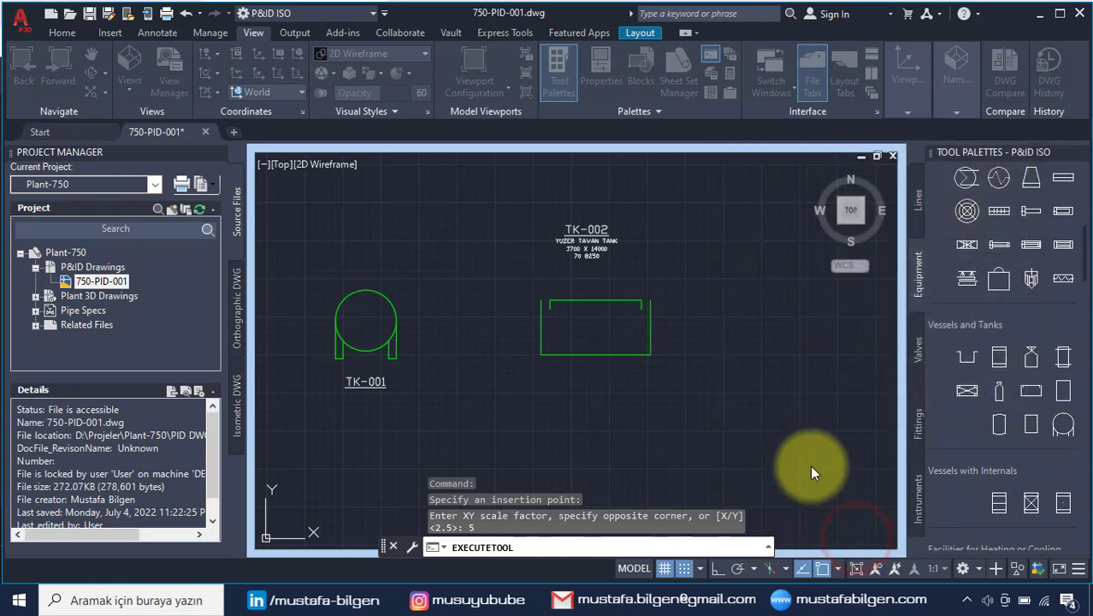
Step: Place the TK-003 label under the new tank and erase tanks TK-002 and TK-001
click(767, 382)
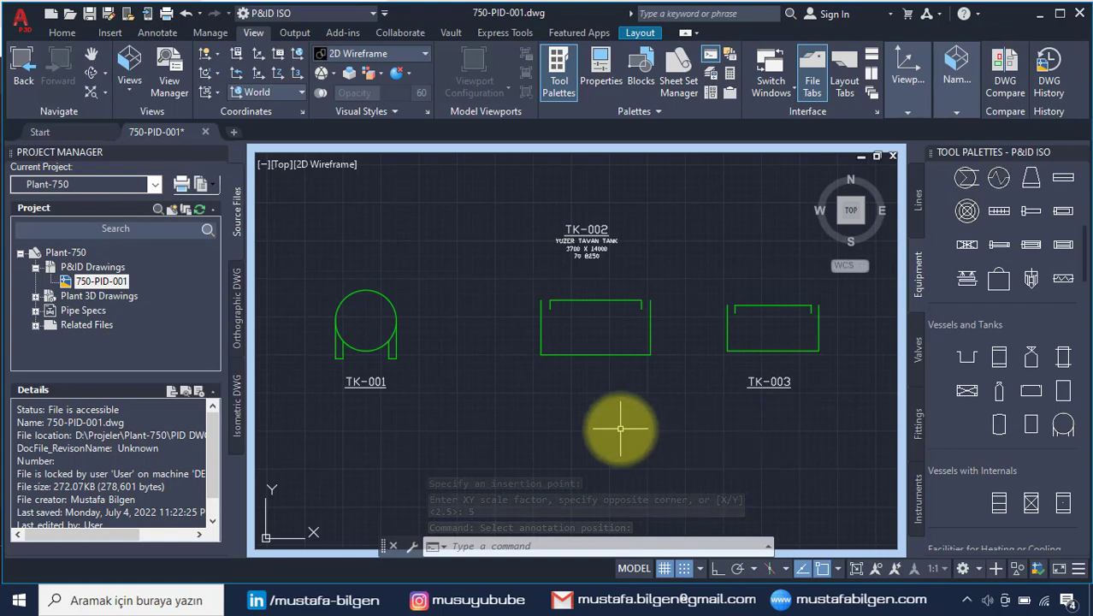
click(656, 412)
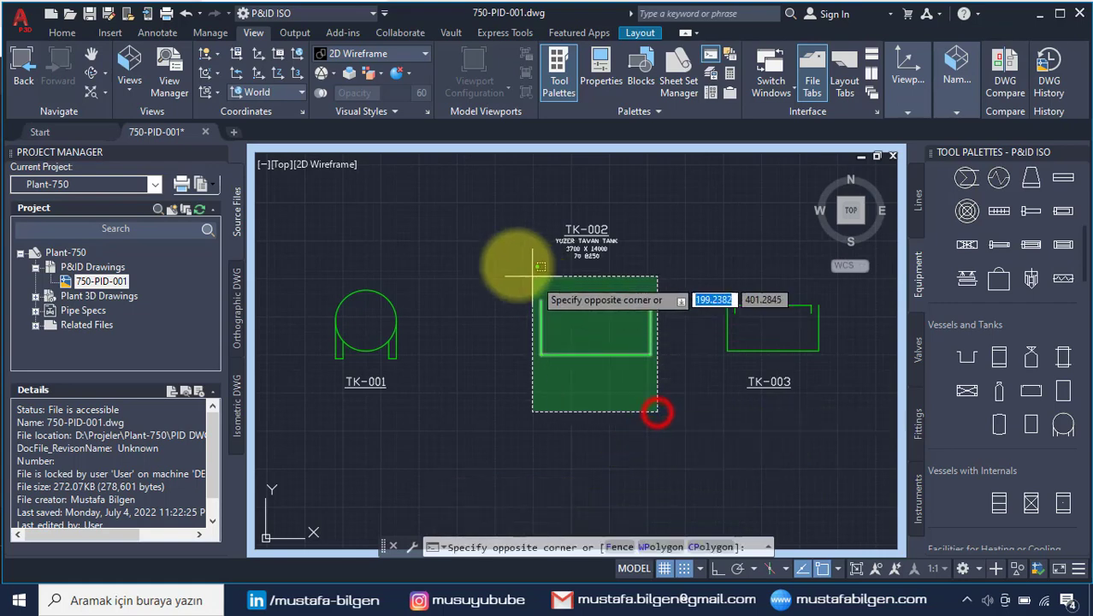
click(495, 202)
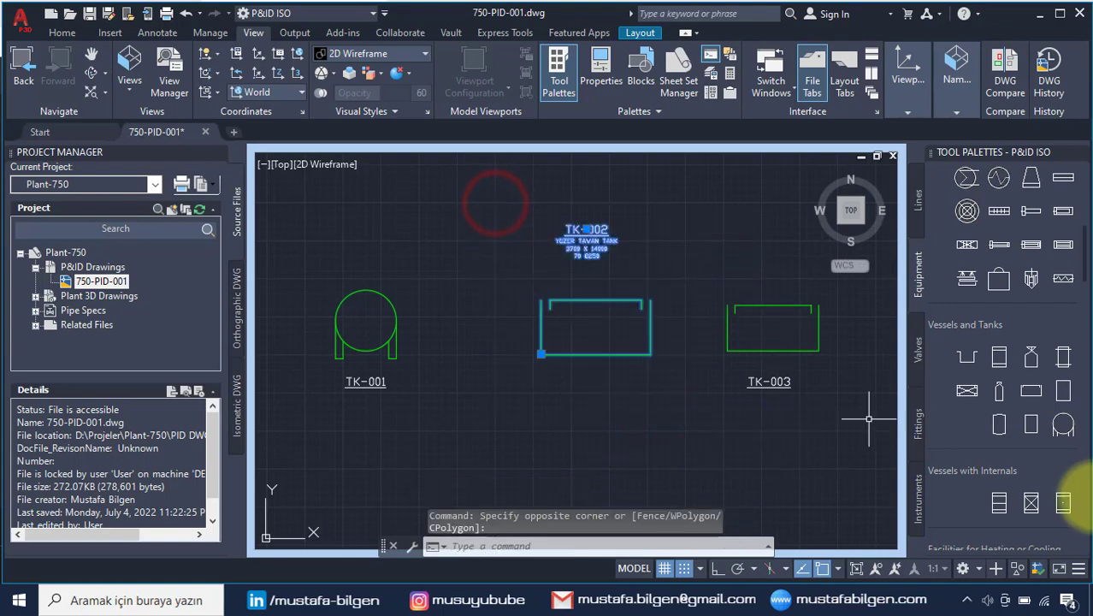
key(Delete)
click(485, 424)
click(295, 257)
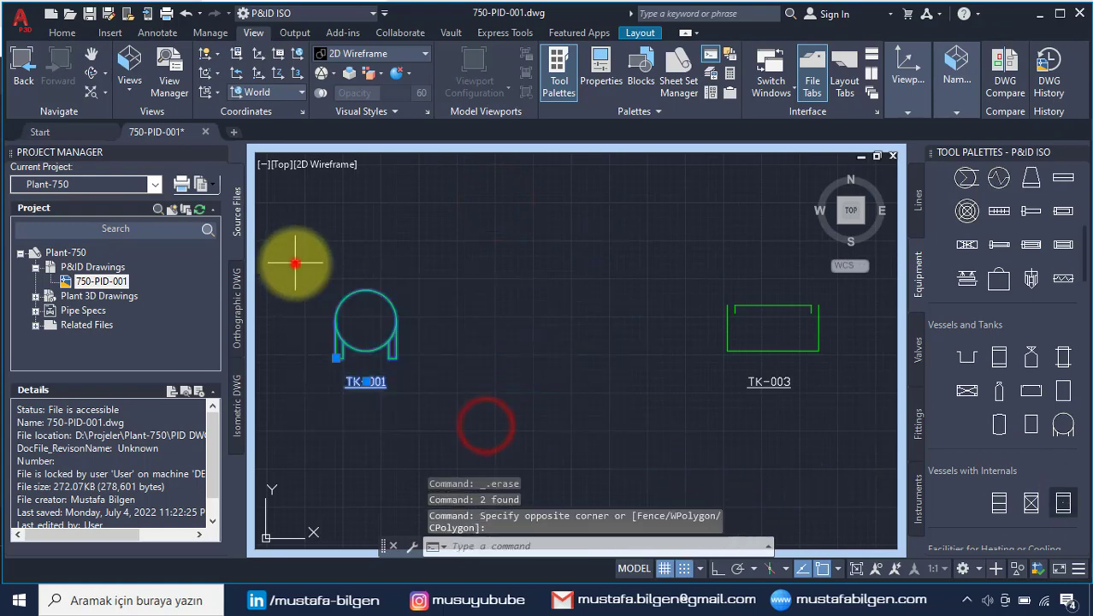
key(Delete)
middle_drag(758, 348, 566, 288)
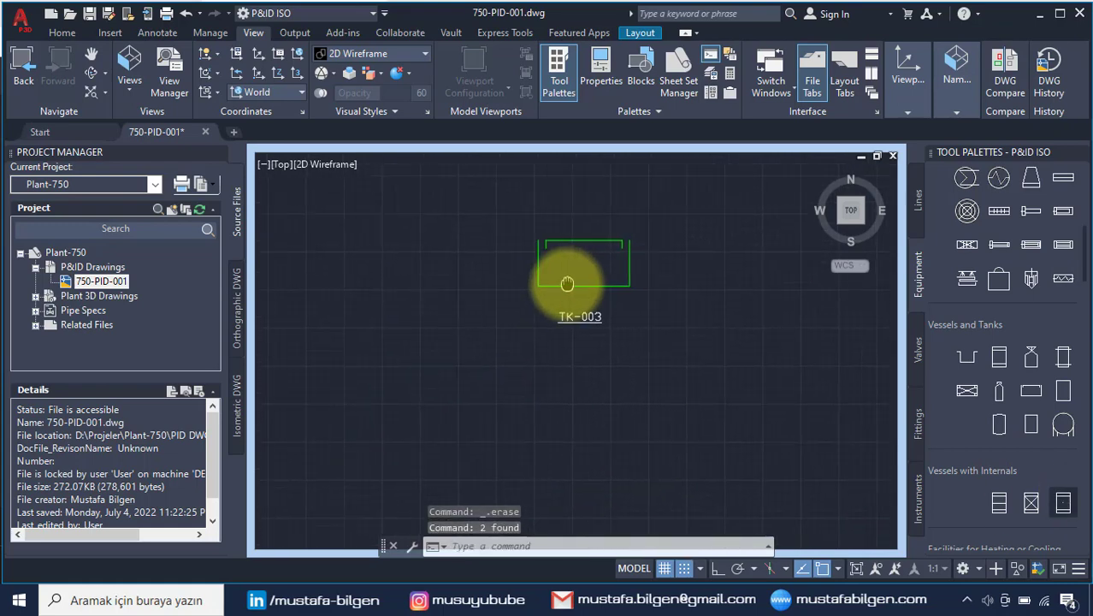
Step: Copy the TK-003 tank horizontally to its left with Ortho on
click(720, 216)
click(462, 343)
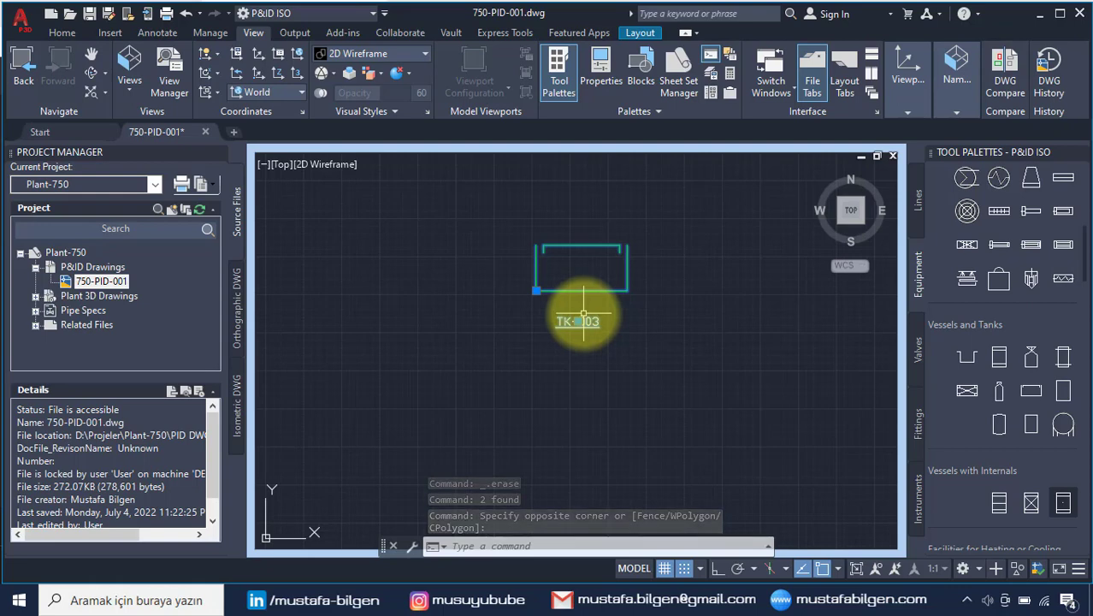
text(co)
key(Return)
click(504, 363)
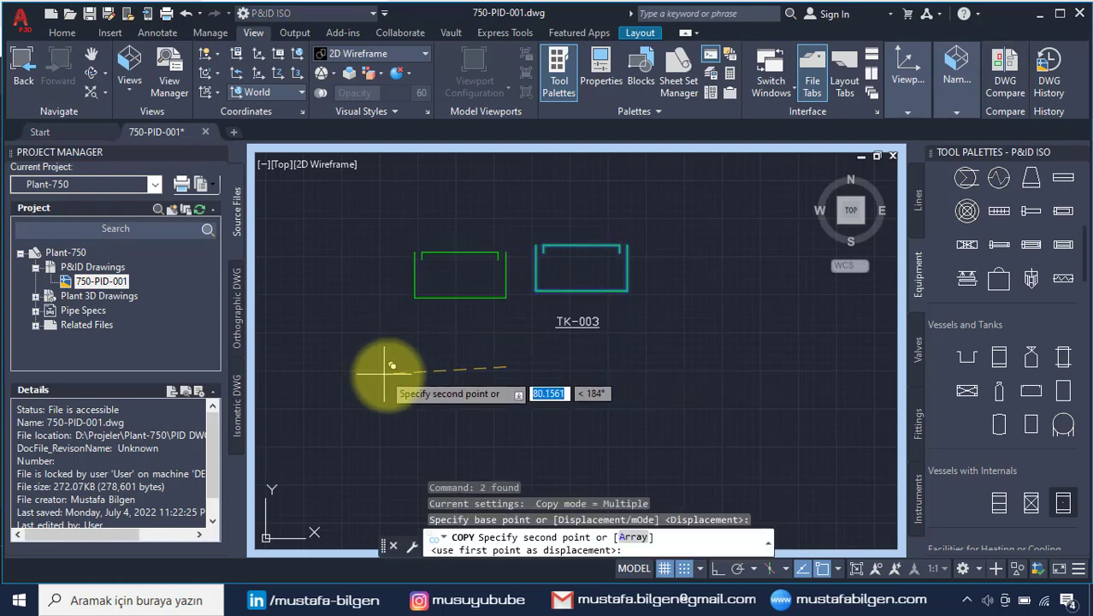
key(F8)
click(356, 374)
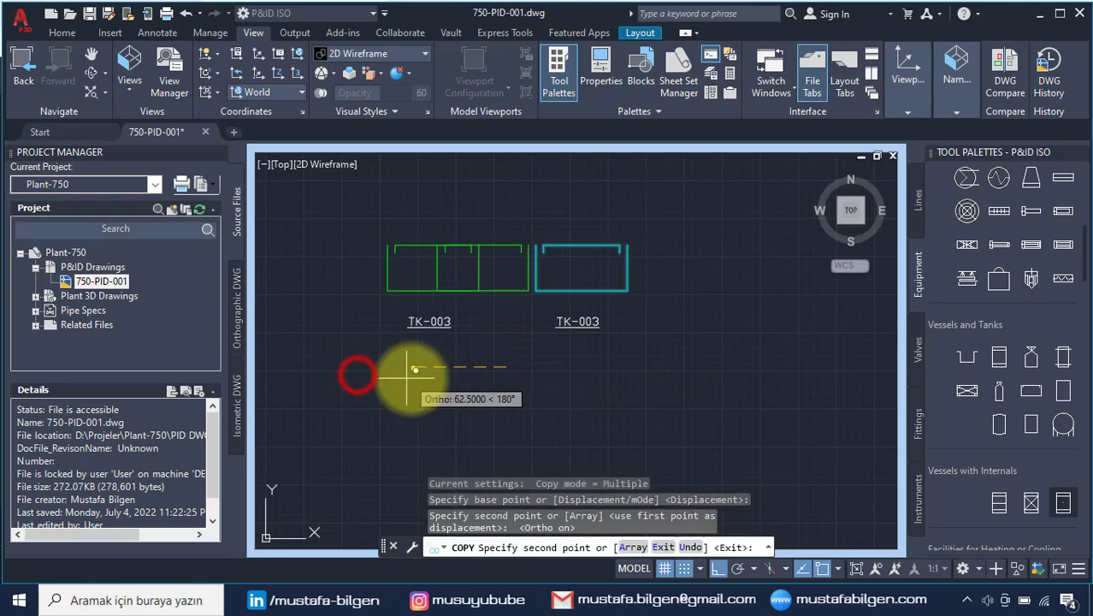
key(Escape)
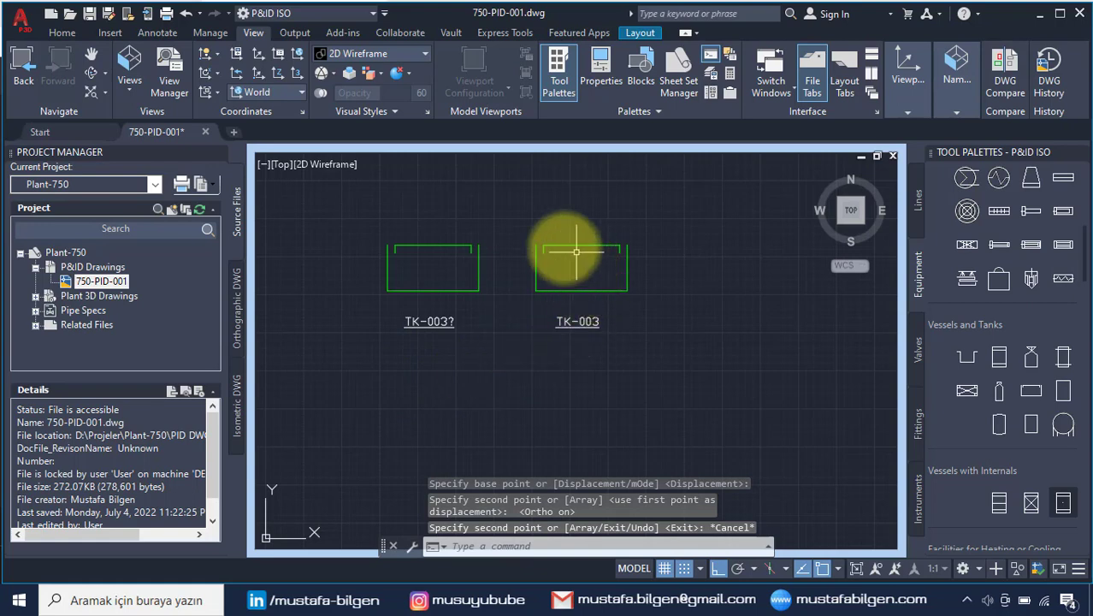
Step: Select the copied tank carrying the TK-003? placeholder tag
click(514, 227)
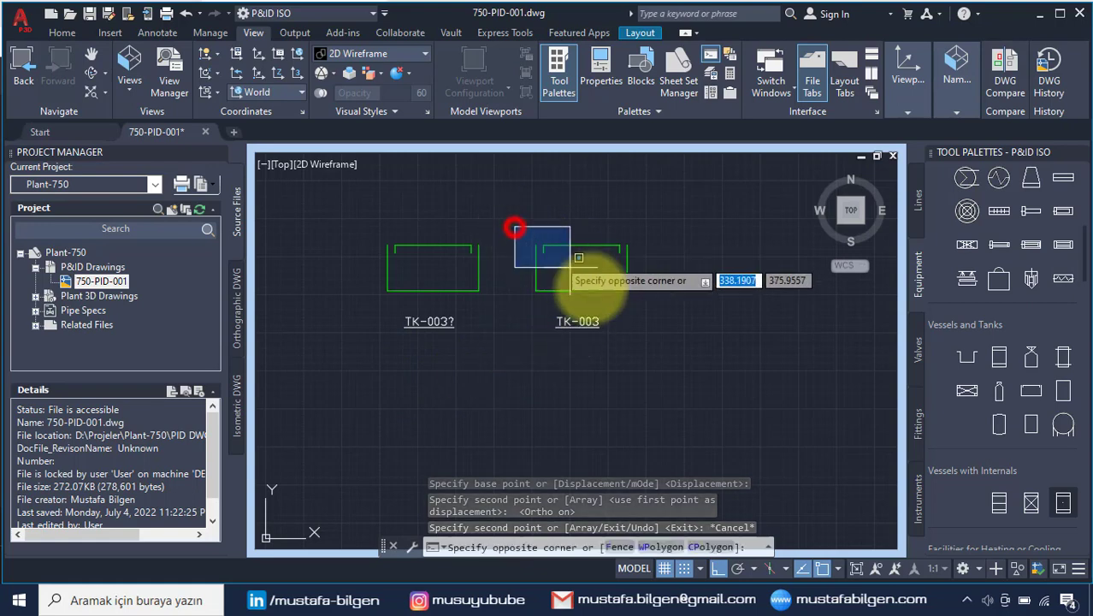
click(690, 373)
key(Escape)
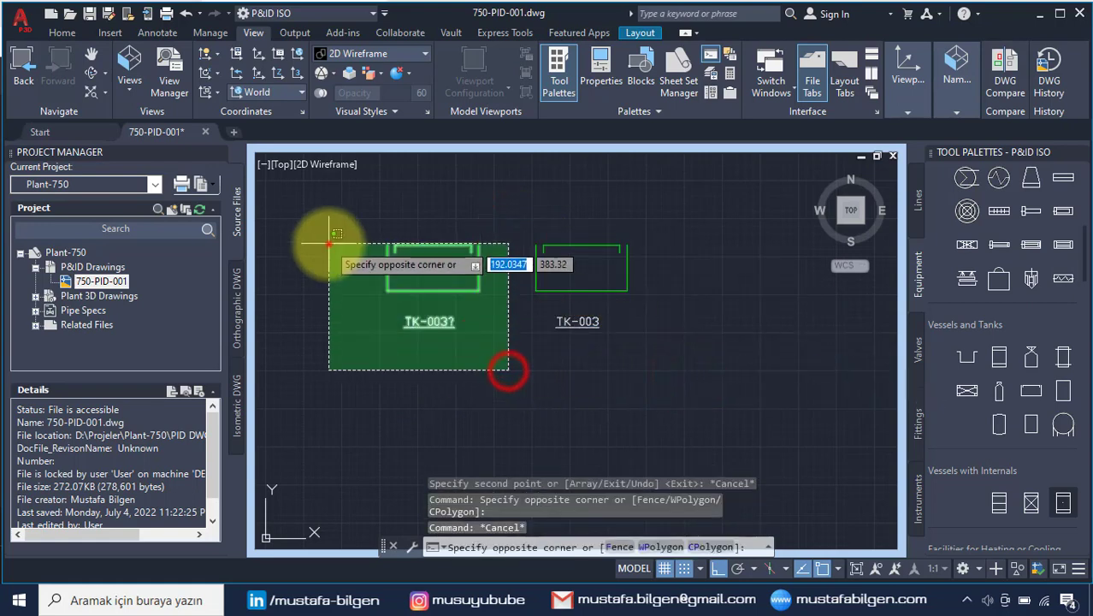
click(324, 237)
key(Escape)
scroll(468, 323, up, 2)
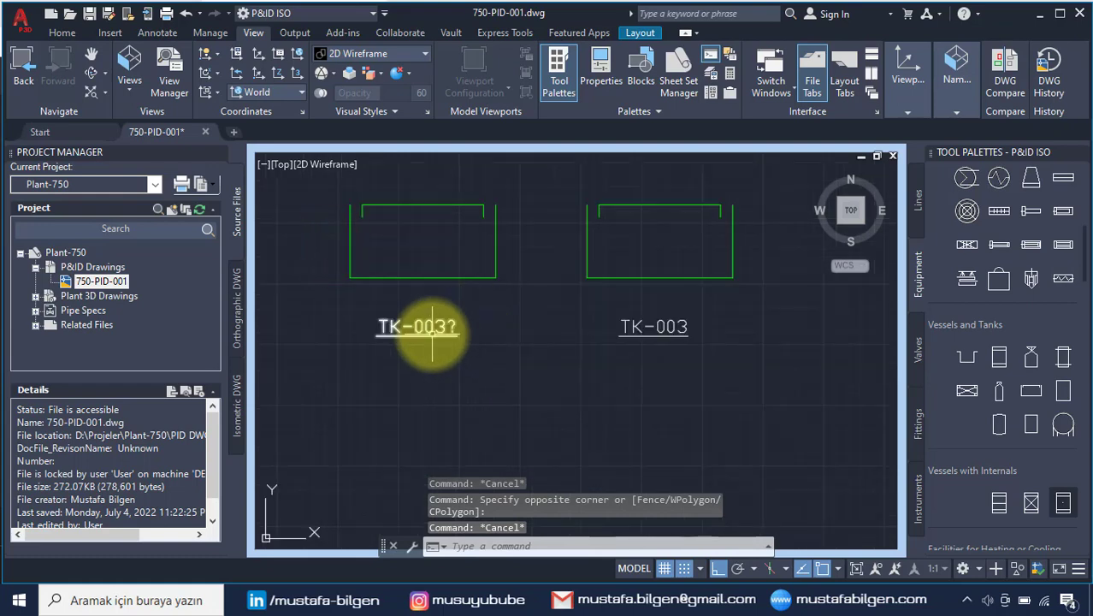
click(489, 275)
key(Escape)
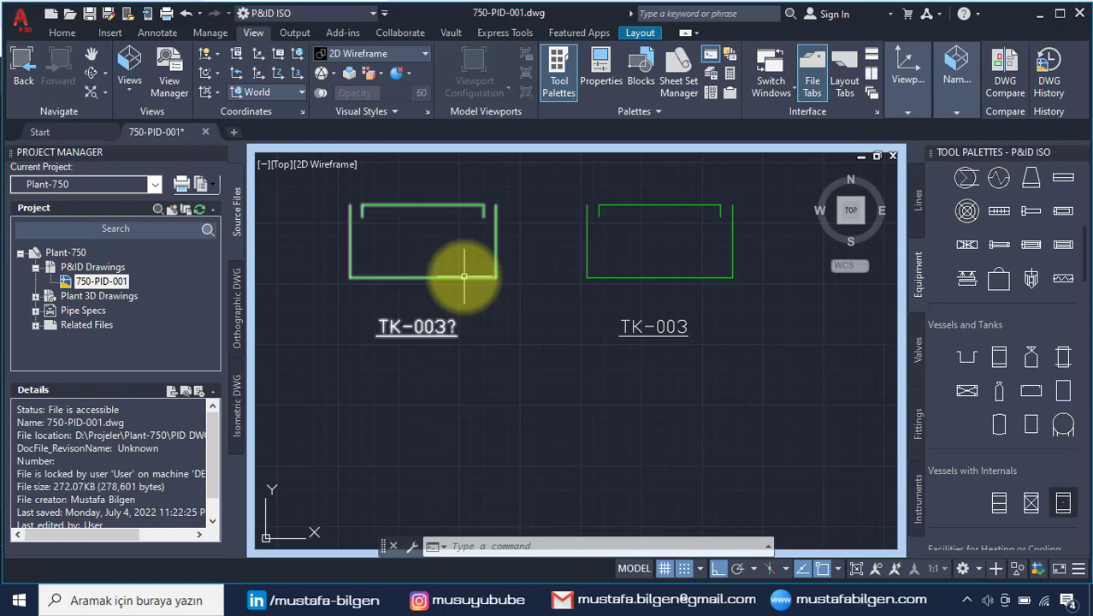
click(457, 278)
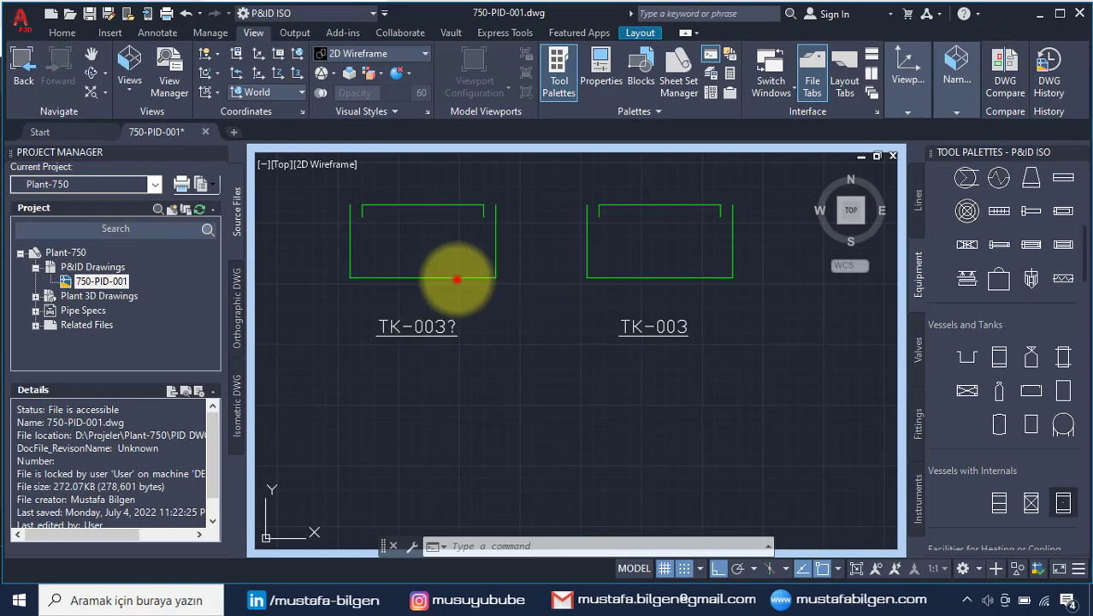
Step: Retag the copied tank as TK-004 after checking the existing TK-003 entries
right_click(458, 278)
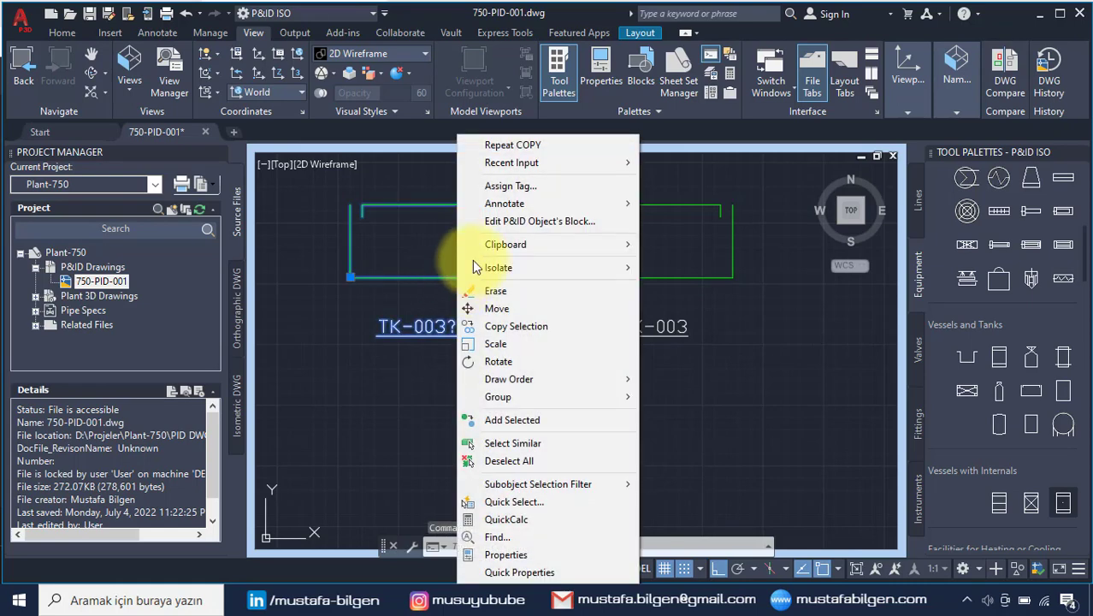
click(512, 183)
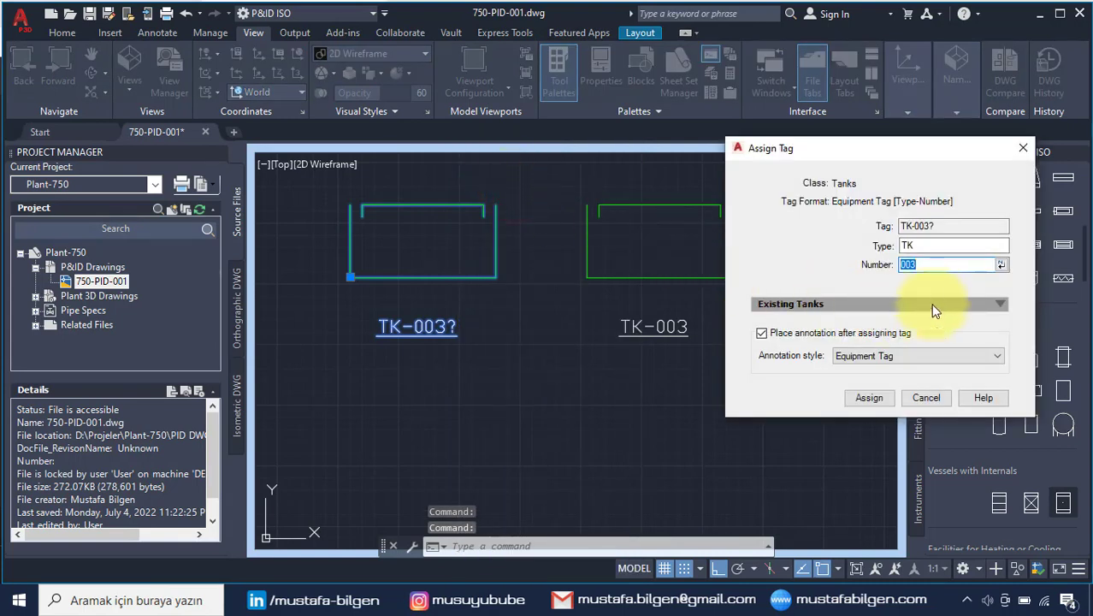
click(1000, 304)
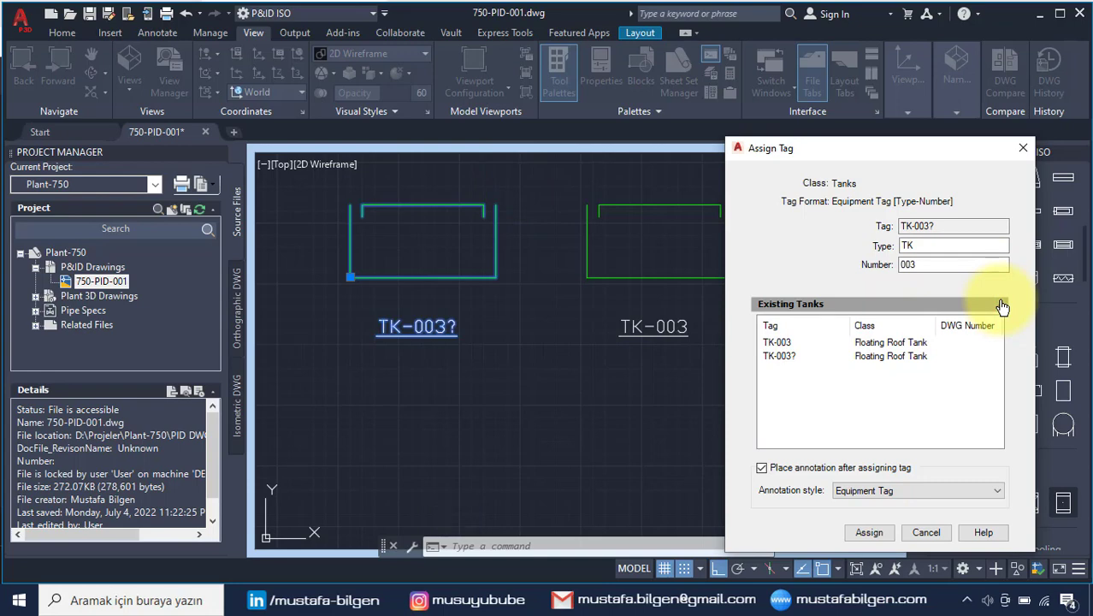
click(787, 356)
click(789, 343)
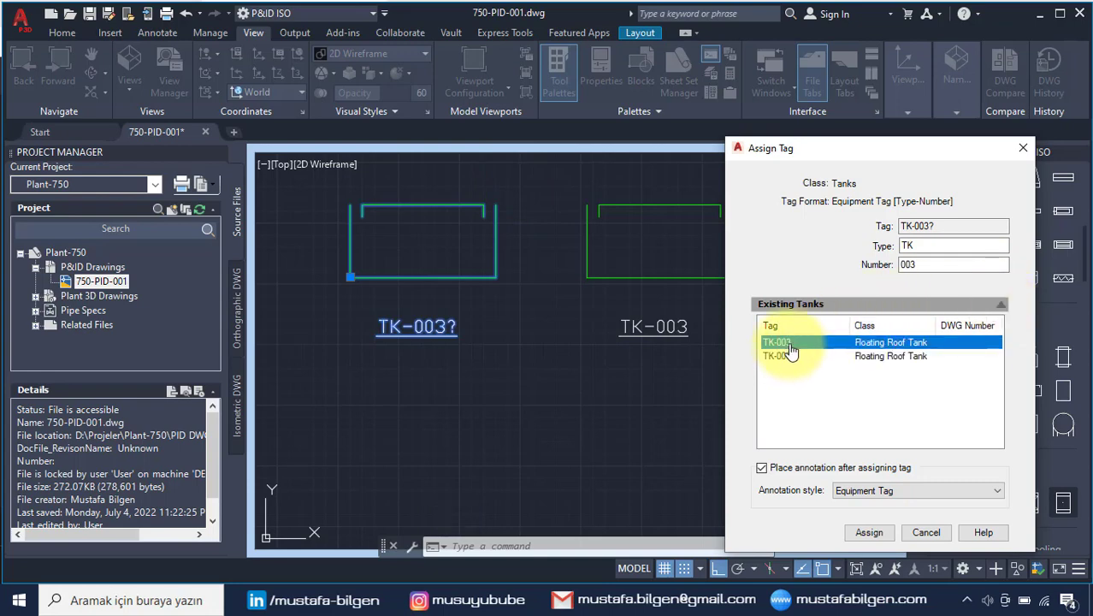
click(794, 356)
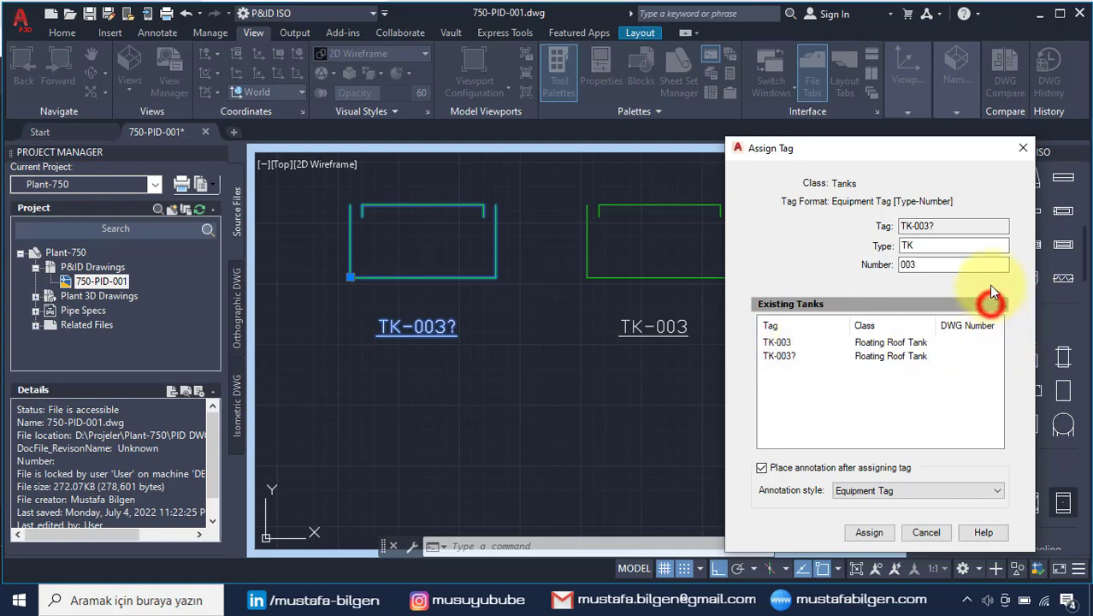
click(1001, 304)
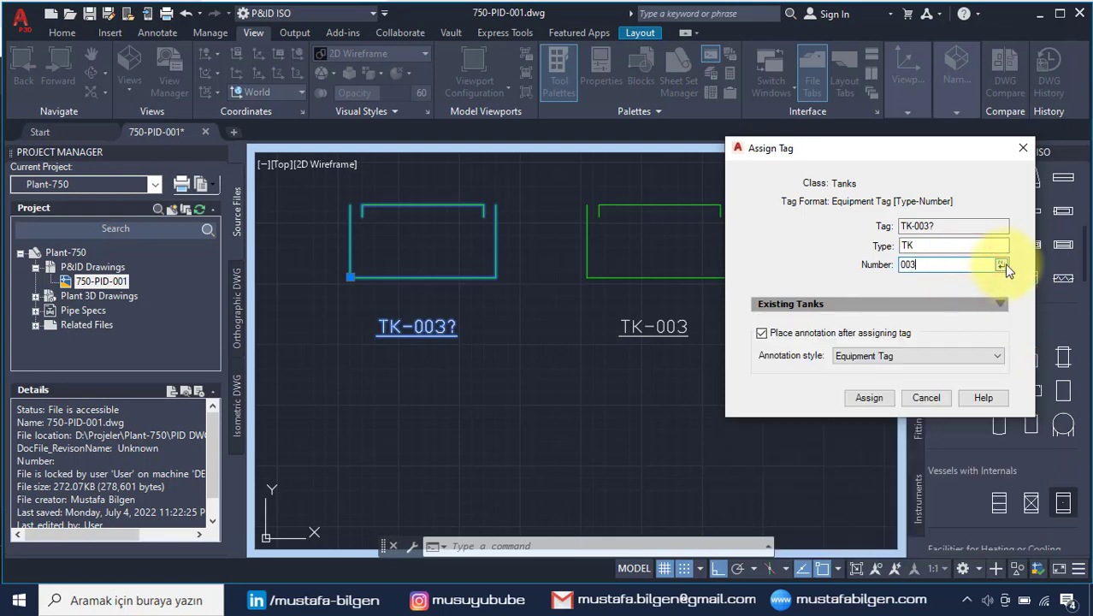
click(1002, 265)
click(1002, 265)
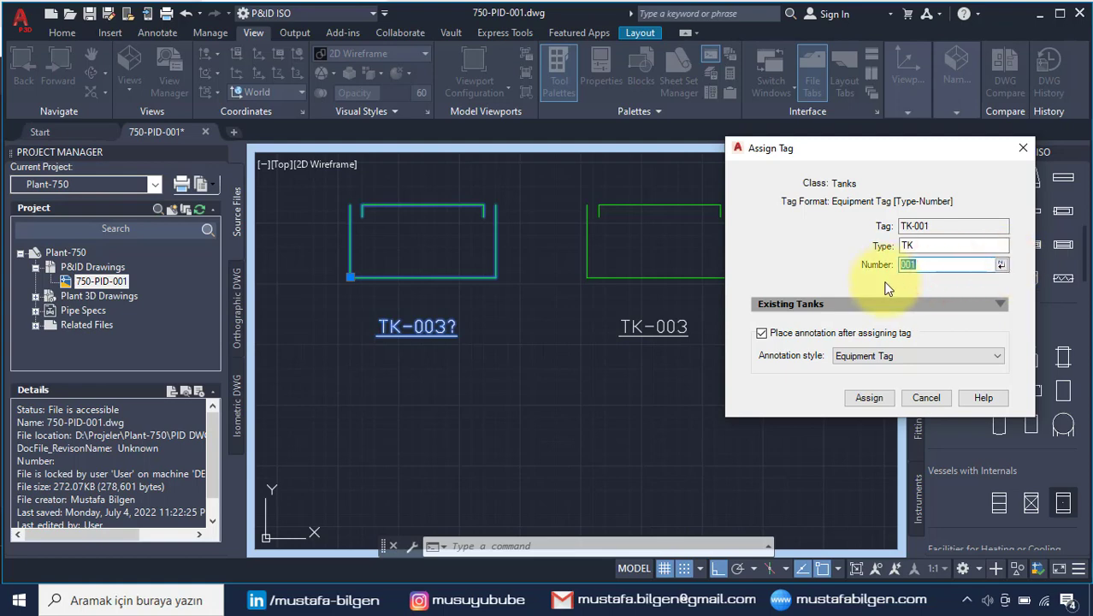
text(00)
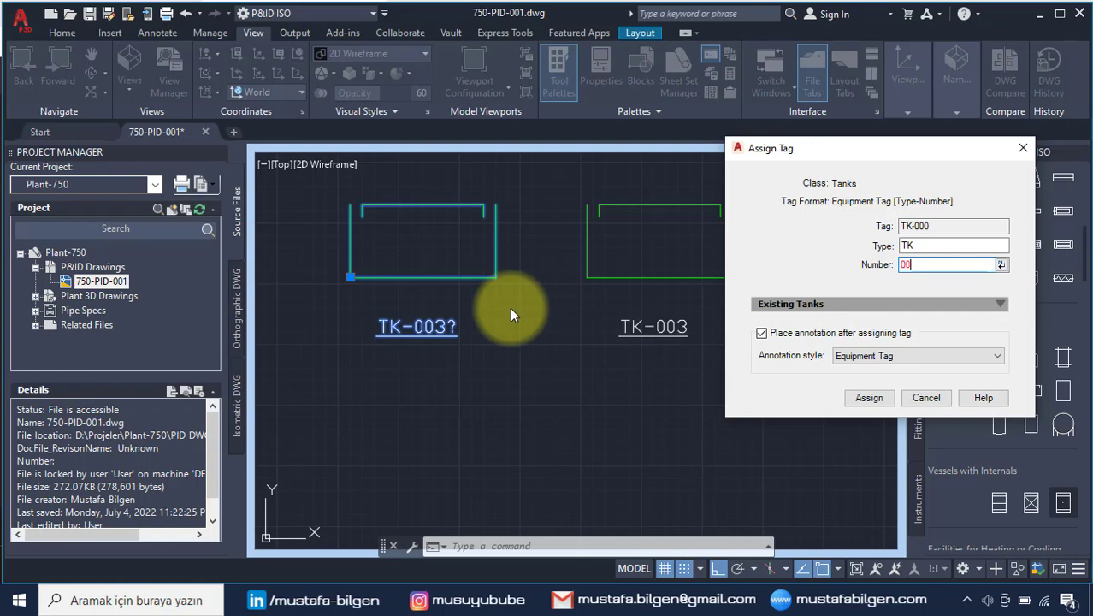
text(4)
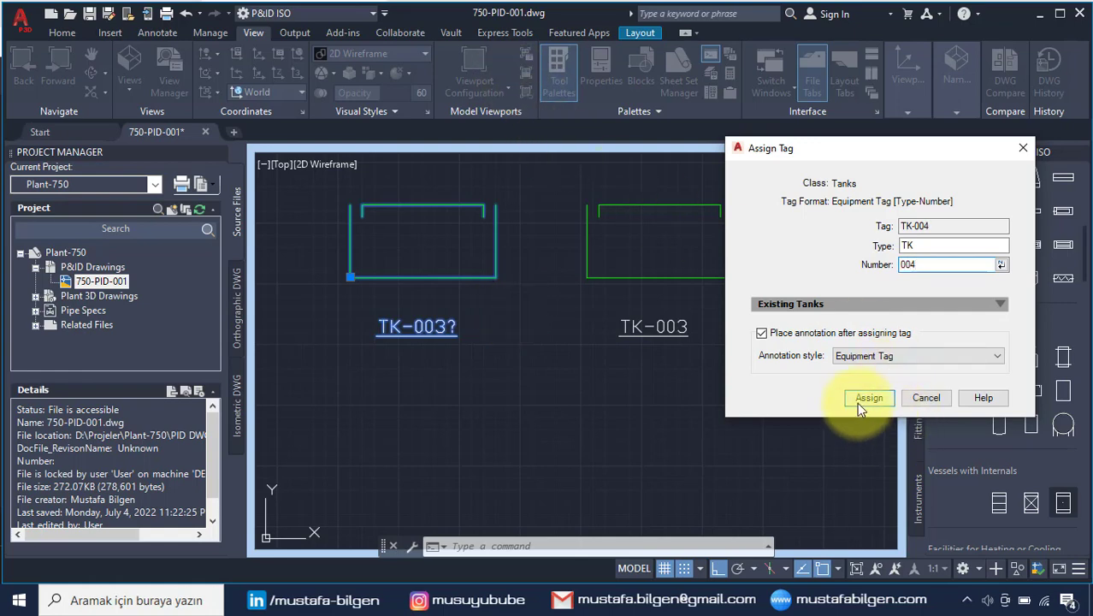
click(865, 399)
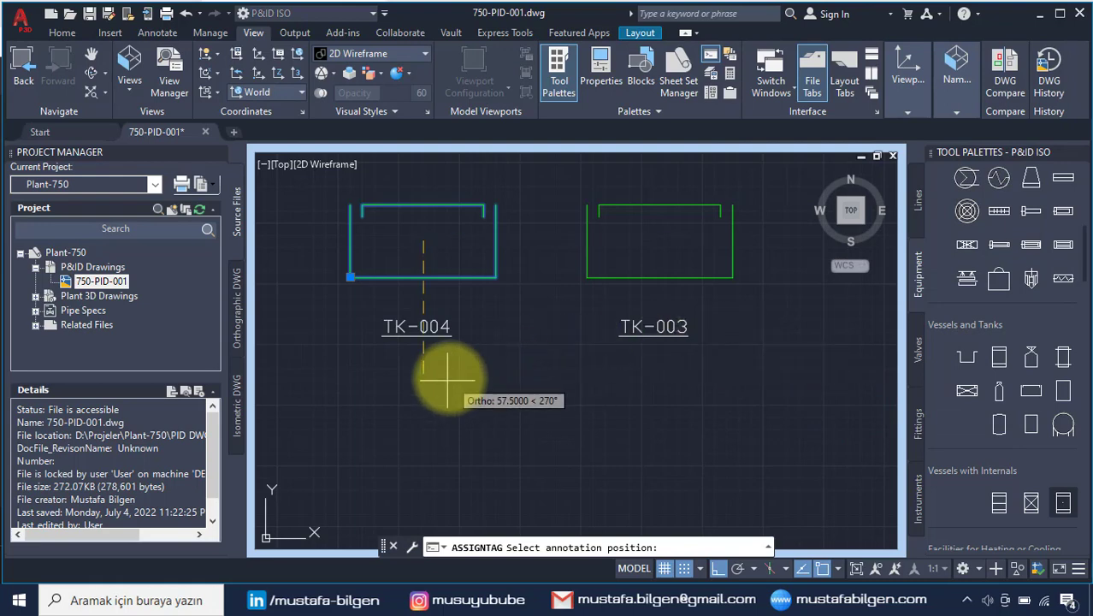
Step: Skip the extra TK-004 annotation, check its single label, and scroll the Equipment palette to Pumps
key(Escape)
scroll(541, 309, down, 5)
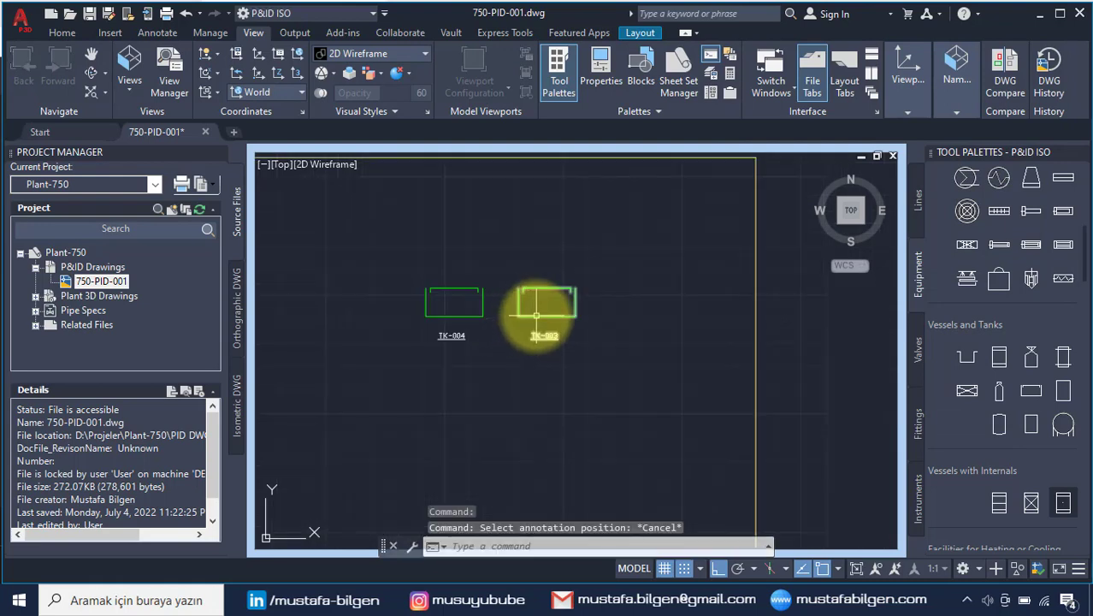
scroll(446, 354, up, 5)
click(487, 361)
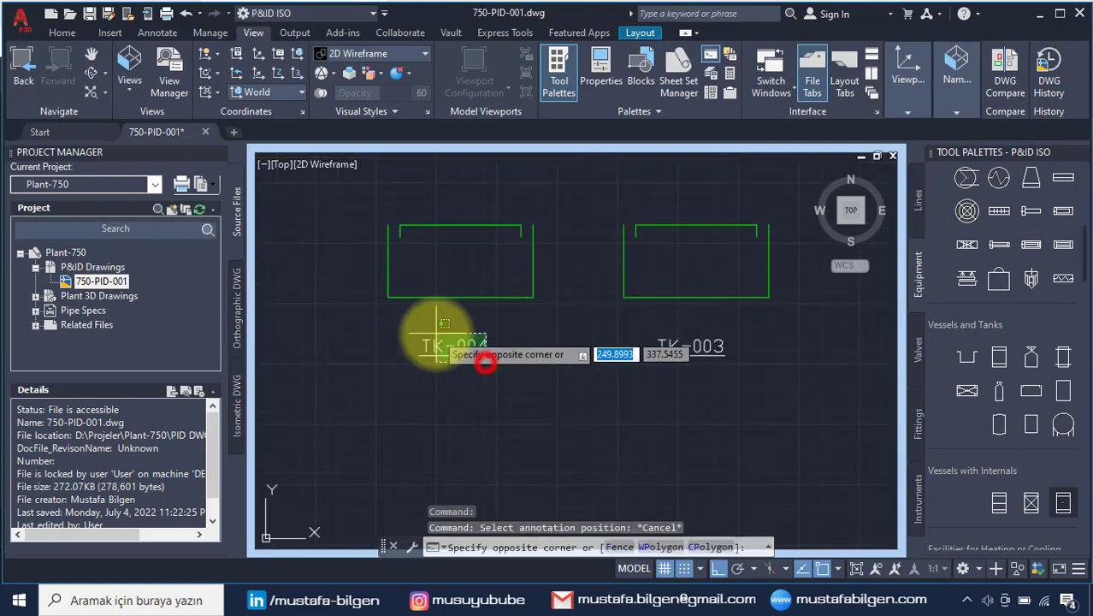
click(435, 333)
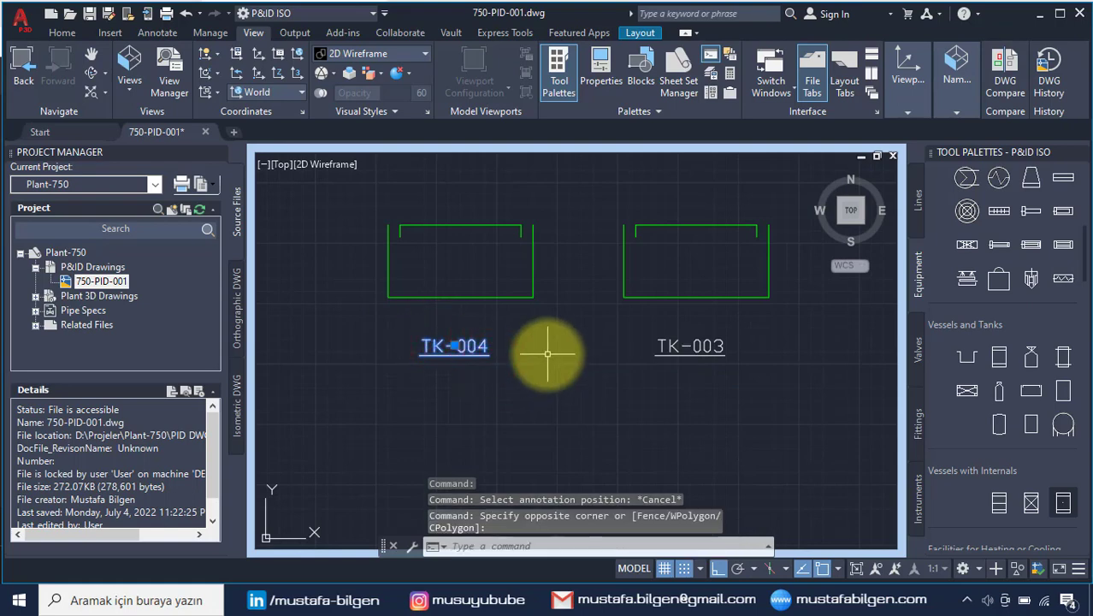
key(Escape)
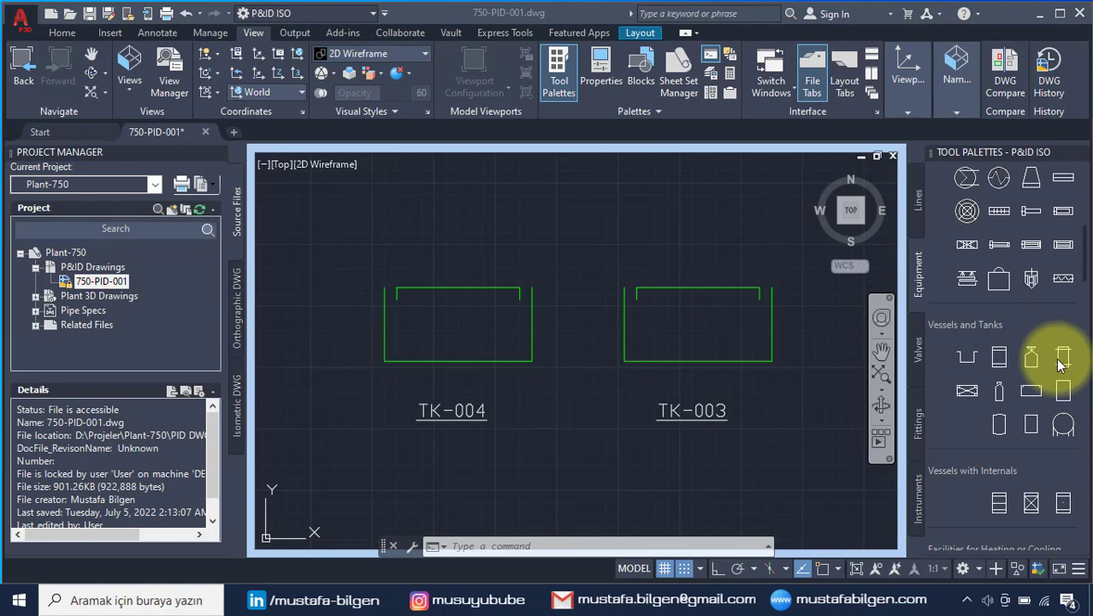
scroll(1042, 393, up, 5)
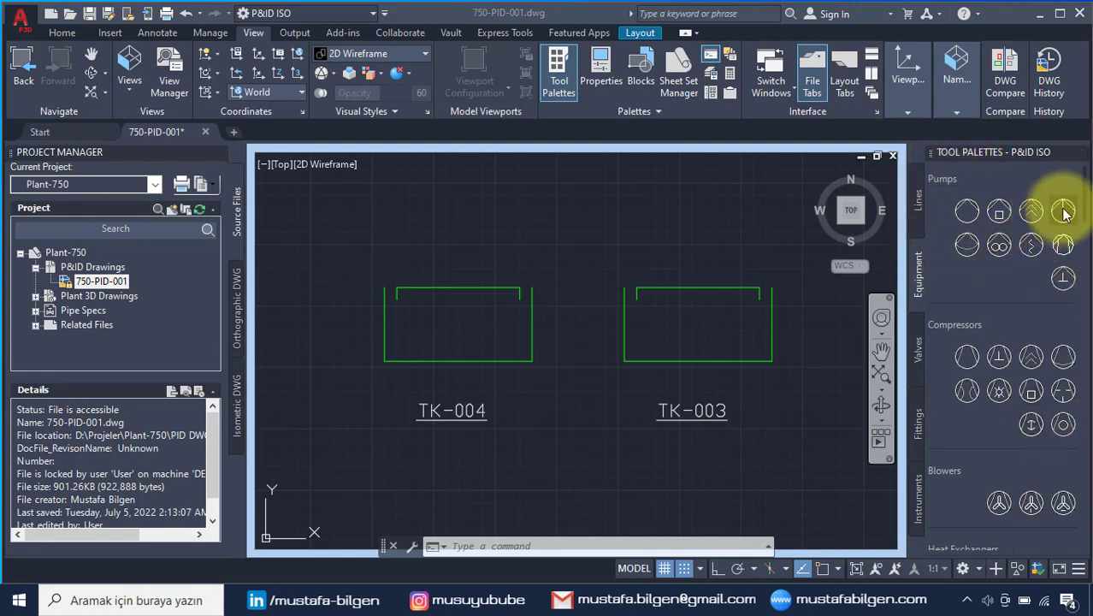
scroll(727, 222, down, 5)
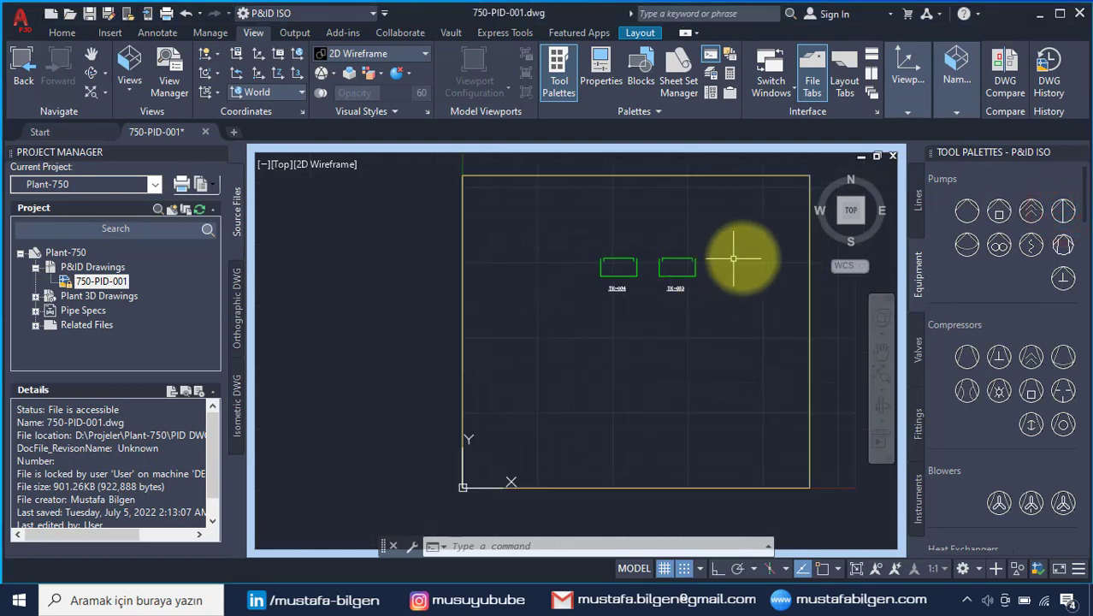
Step: Place a centrifugal pump below the tanks at the default 270° rotation
click(1063, 213)
scroll(530, 393, up, 3)
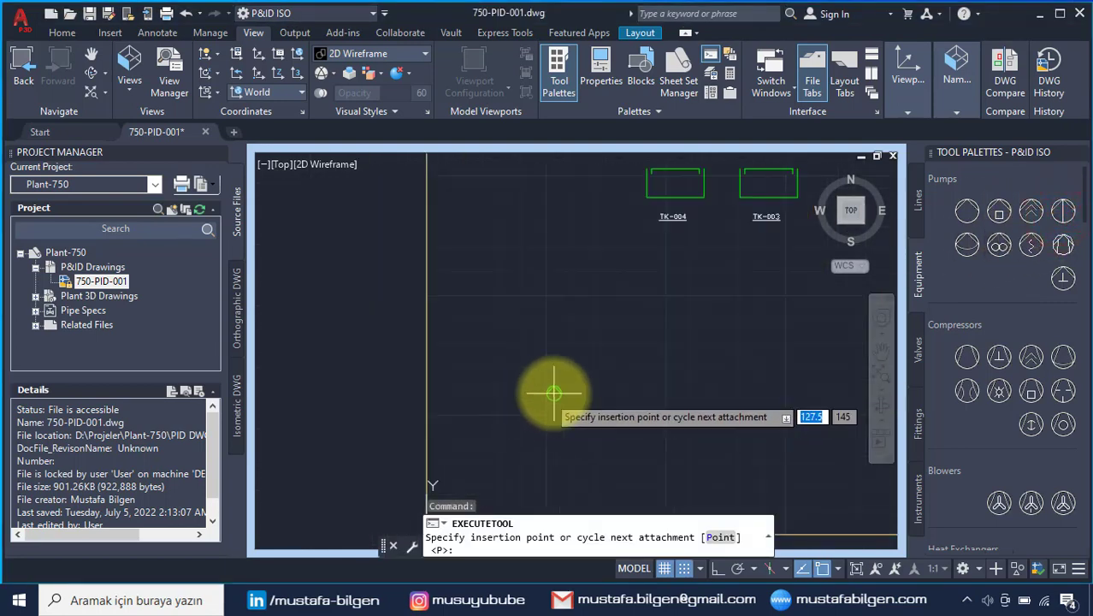
scroll(513, 368, up, 2)
click(479, 351)
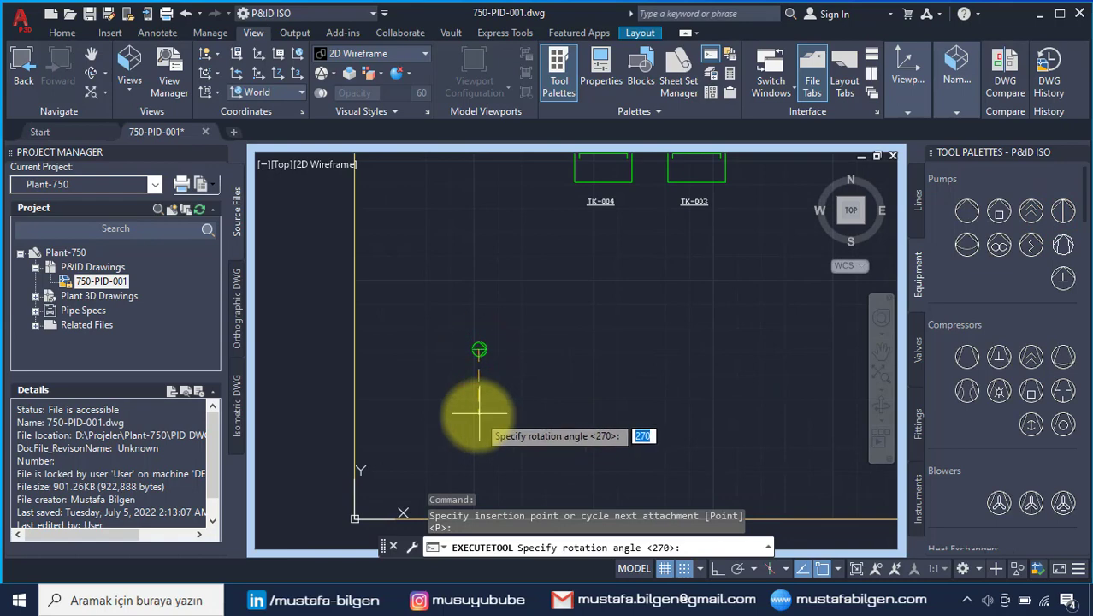
click(476, 419)
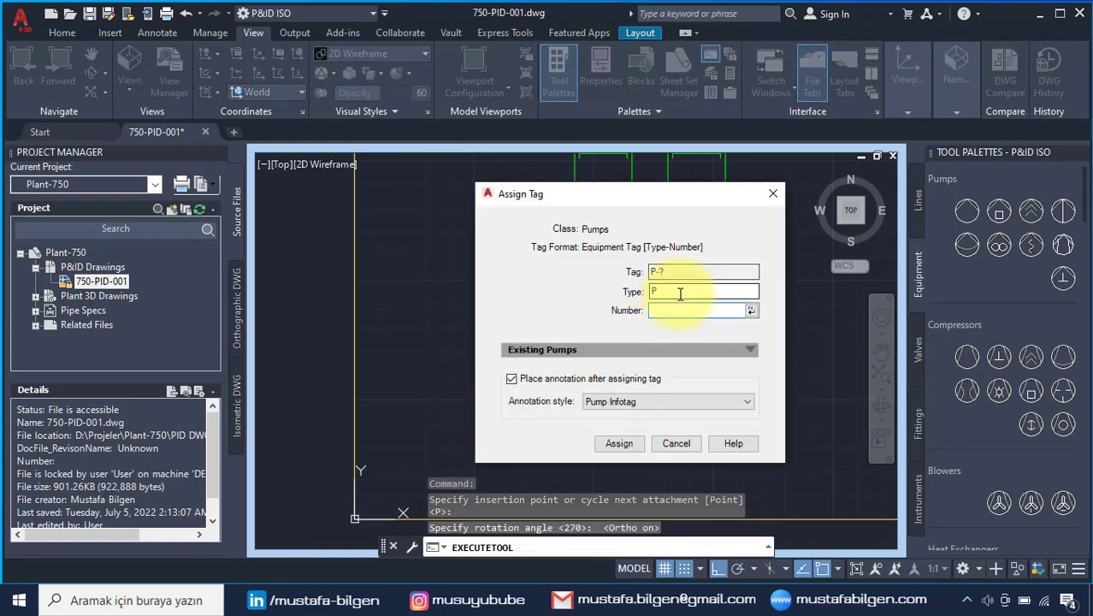
Step: Tag the pump G-001 with type G and place its annotation above it
click(666, 291)
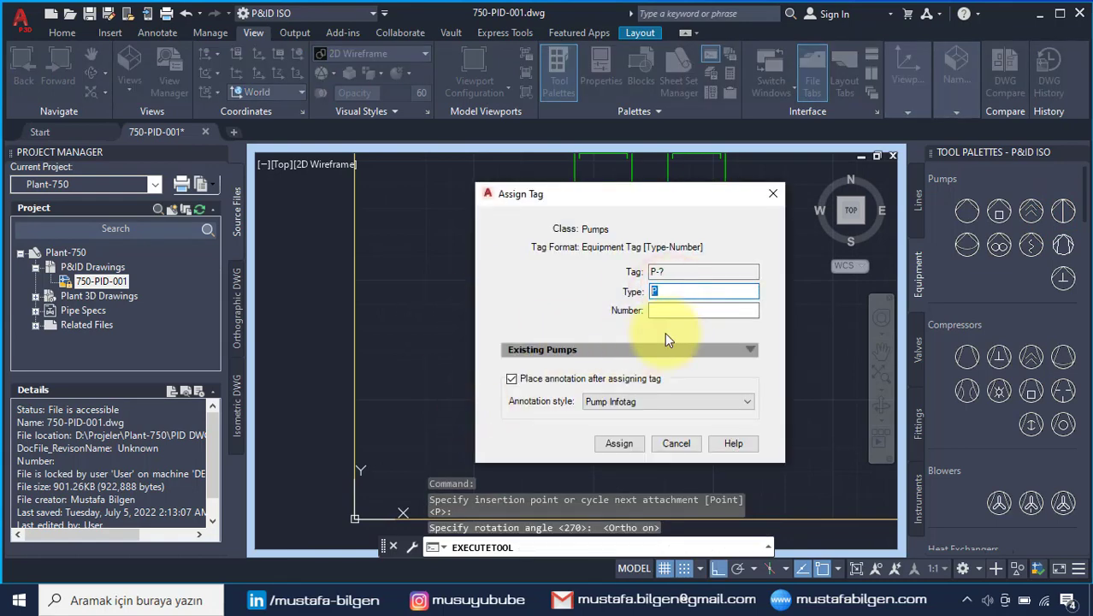
click(673, 292)
text(G)
click(570, 318)
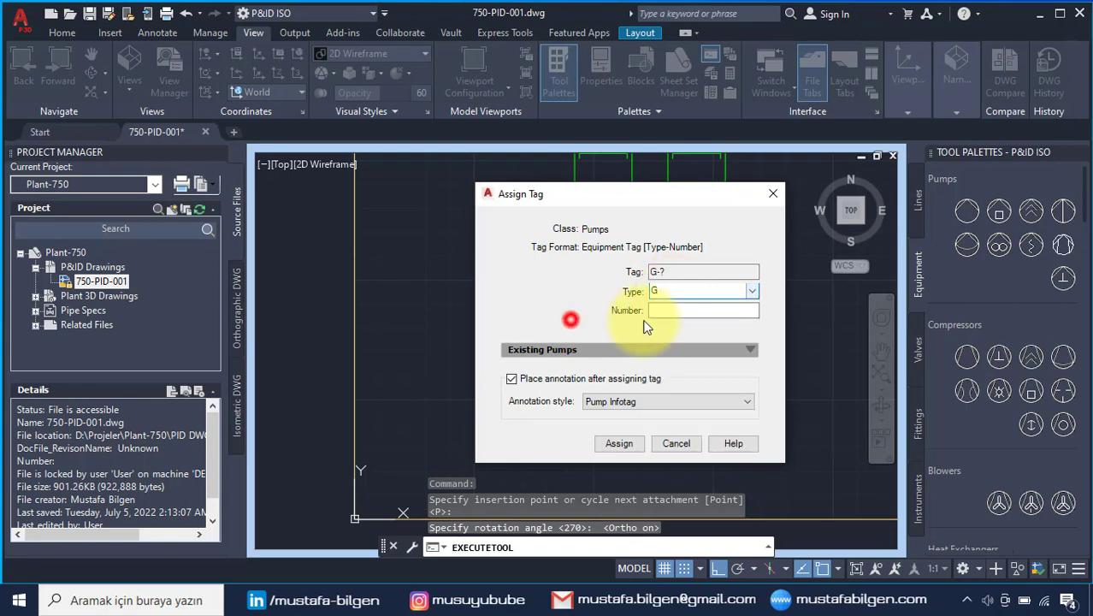
click(675, 312)
click(751, 311)
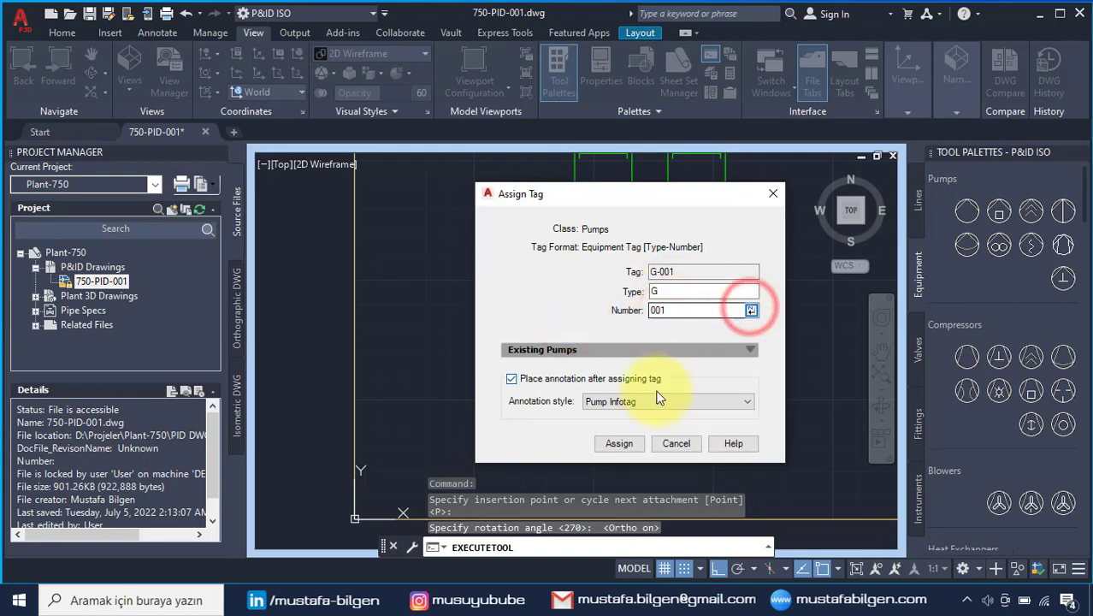
click(611, 444)
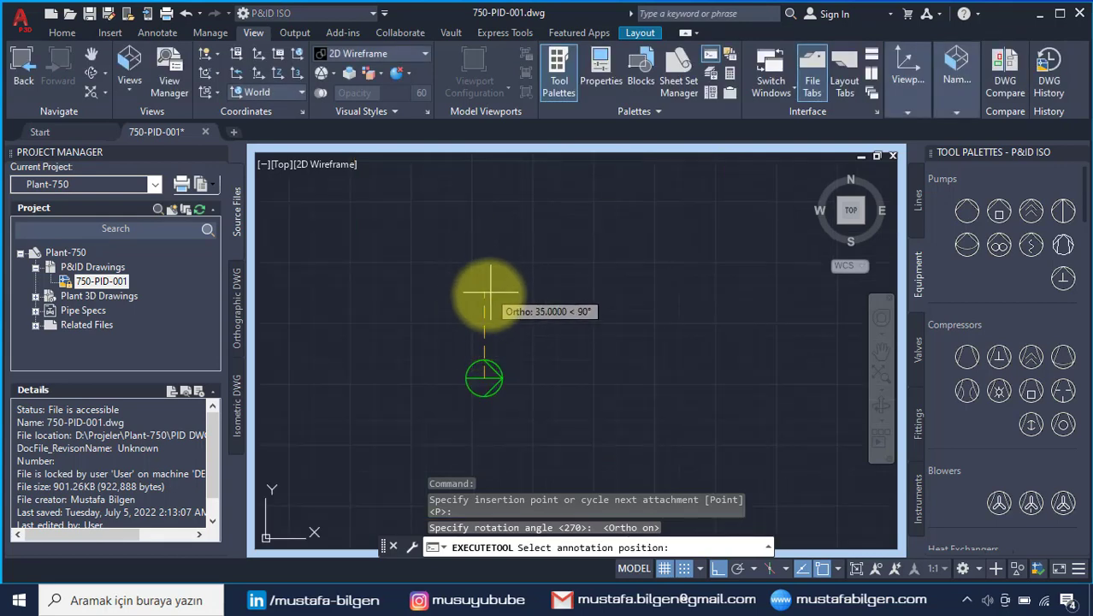
click(487, 301)
click(483, 301)
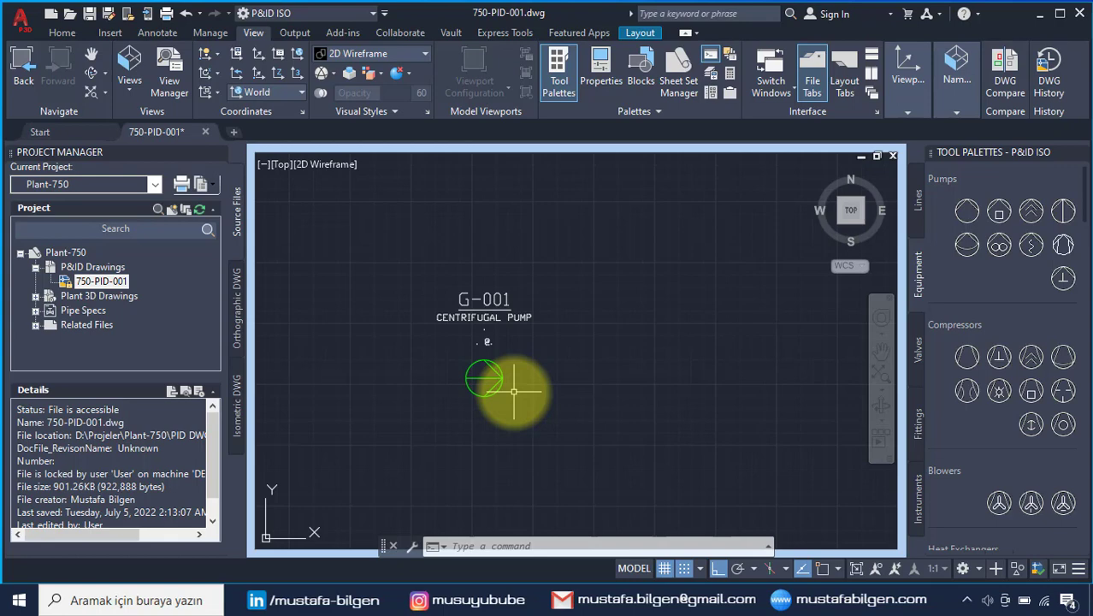
Step: Substitute pump G-001's centrifugal symbol with the screw pump symbol
click(494, 375)
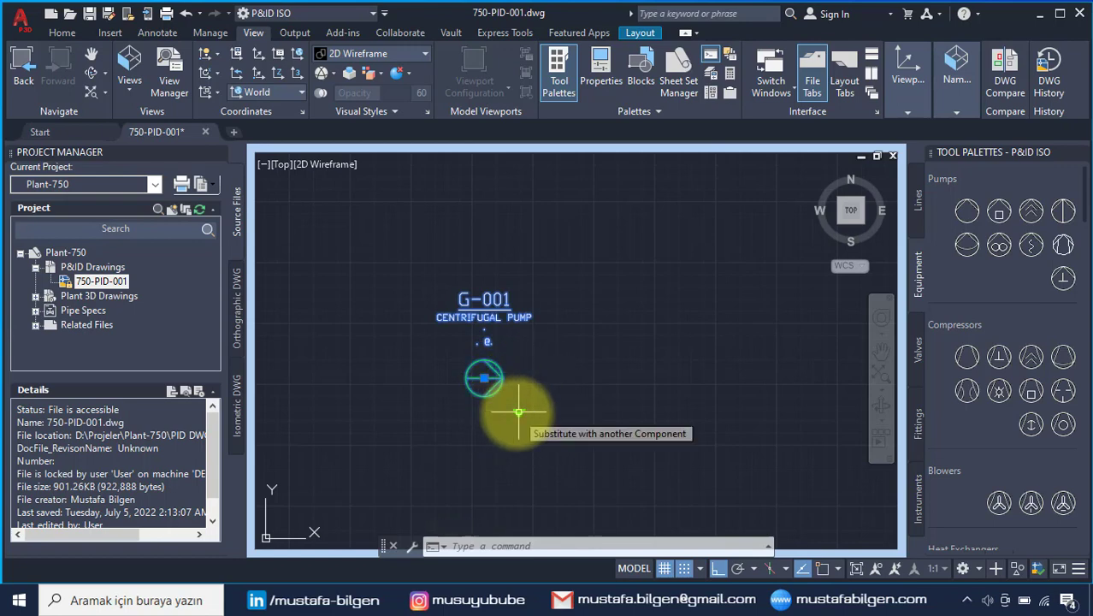
click(518, 414)
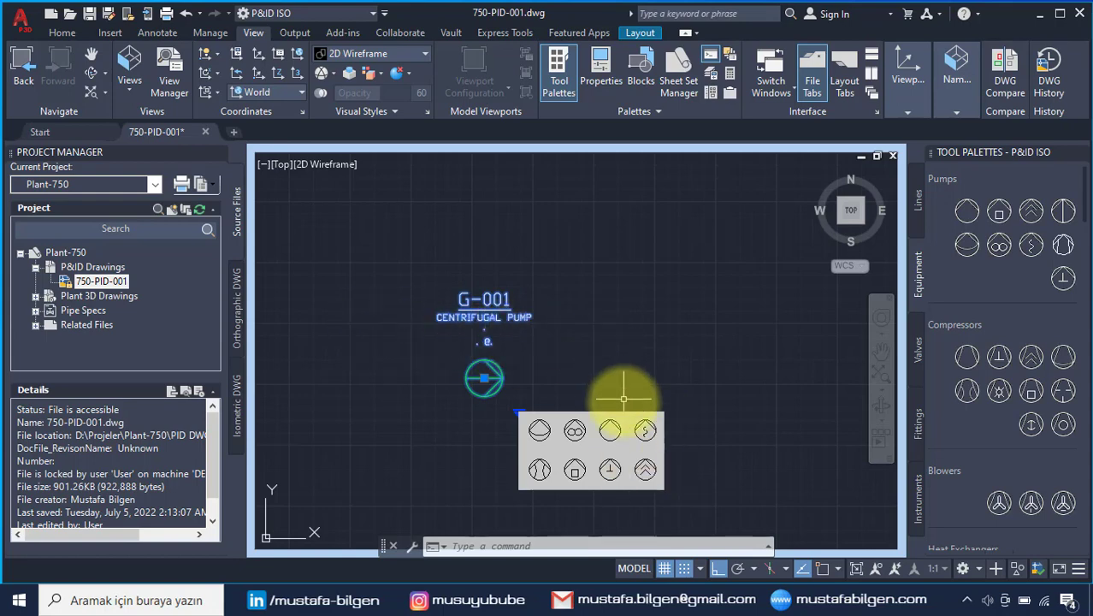
click(641, 467)
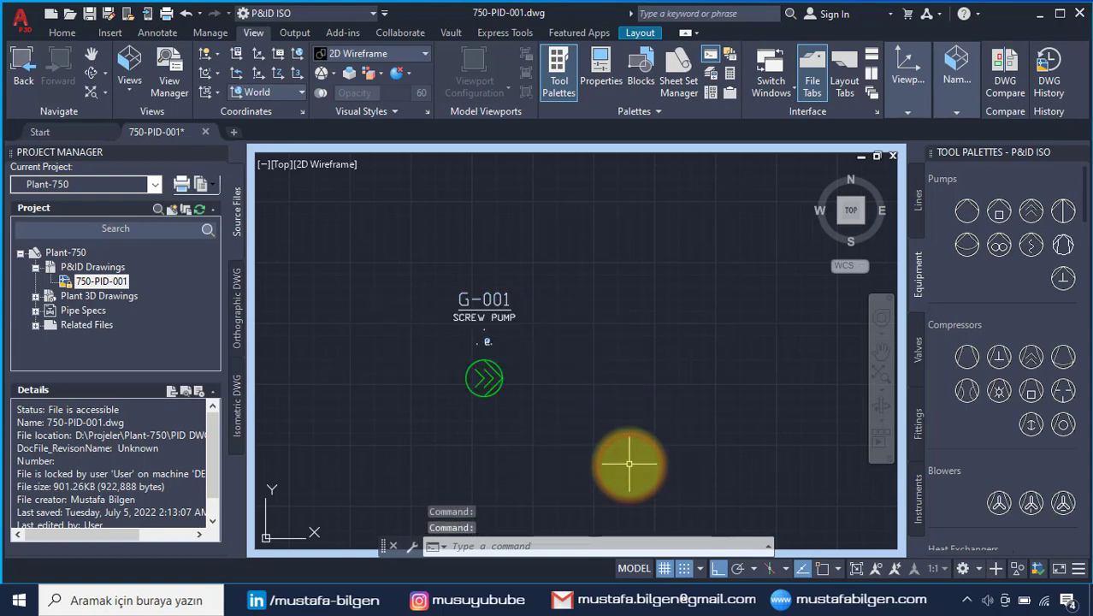
middle_drag(600, 366, 578, 377)
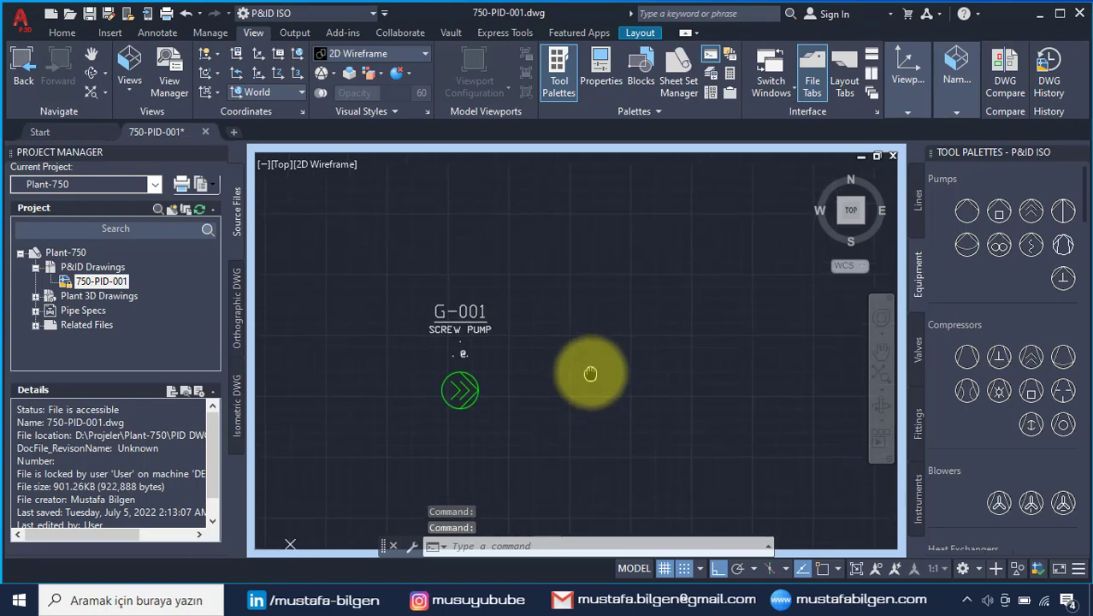
scroll(508, 367, down, 3)
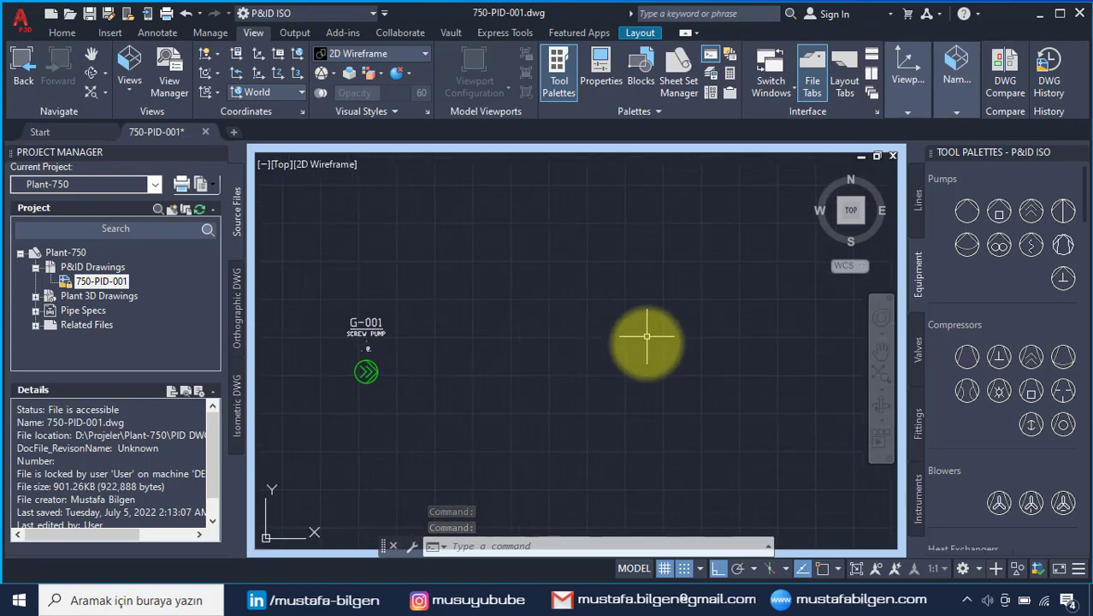
mouse_move(647, 334)
middle_down()
mouse_move(629, 366)
mouse_move(551, 367)
middle_up()
scroll(600, 341, up, 2)
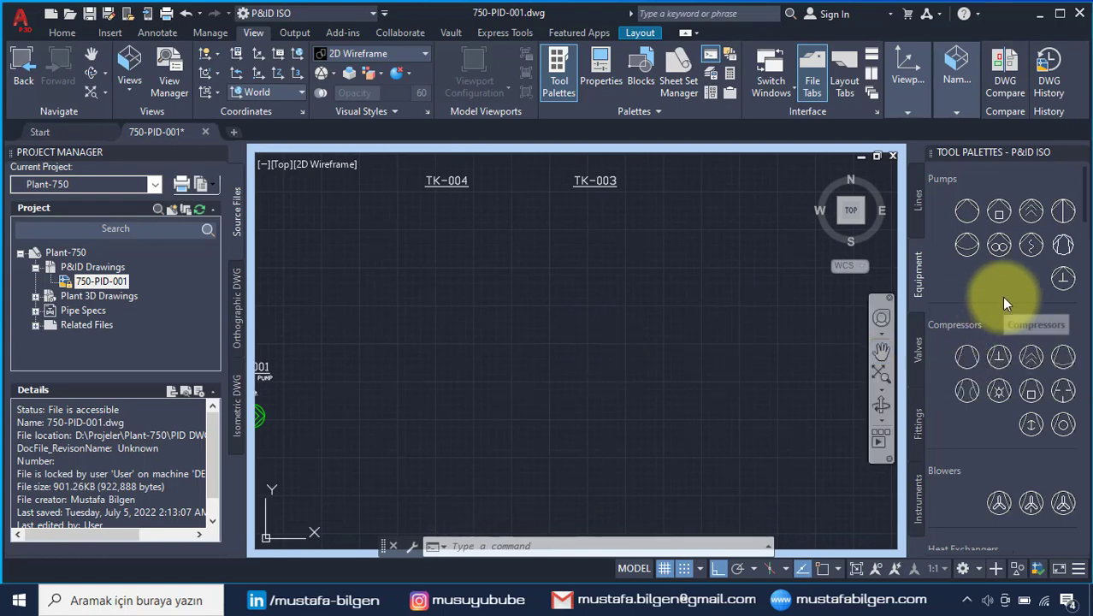
scroll(1001, 295, down, 3)
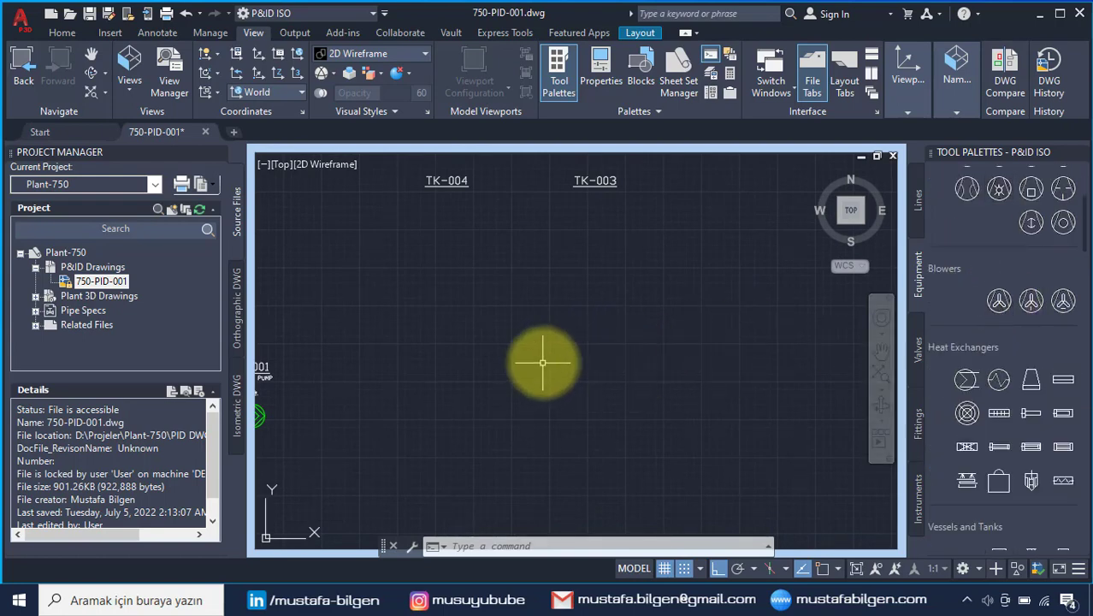
middle_drag(541, 358, 573, 431)
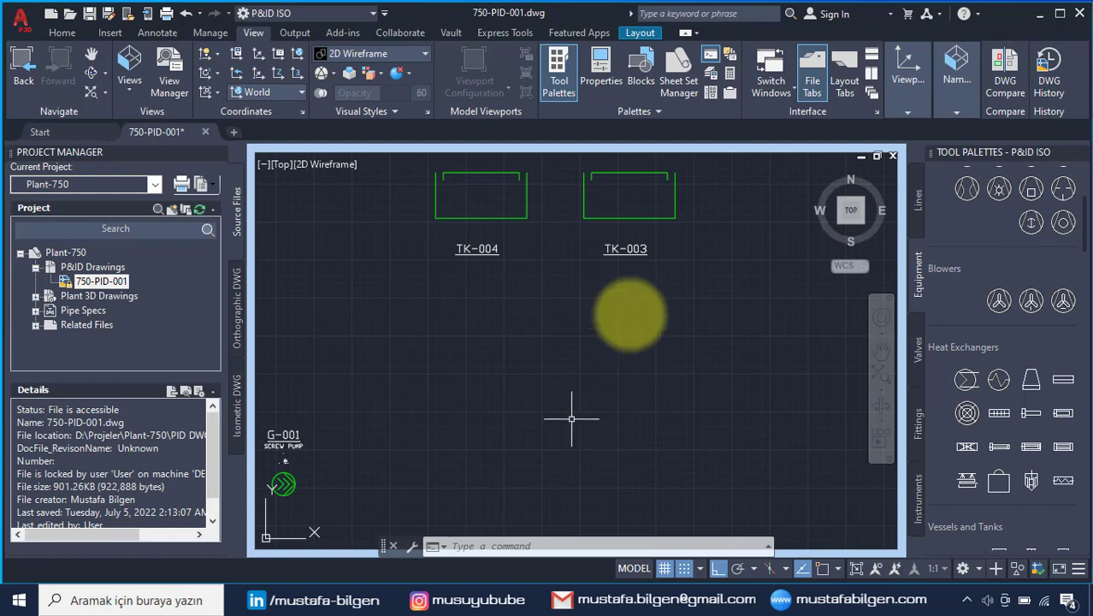
Step: Place a dished-heads vessel at scale 5 below TK-003, skip tagging, and select it
scroll(1026, 351, down, 3)
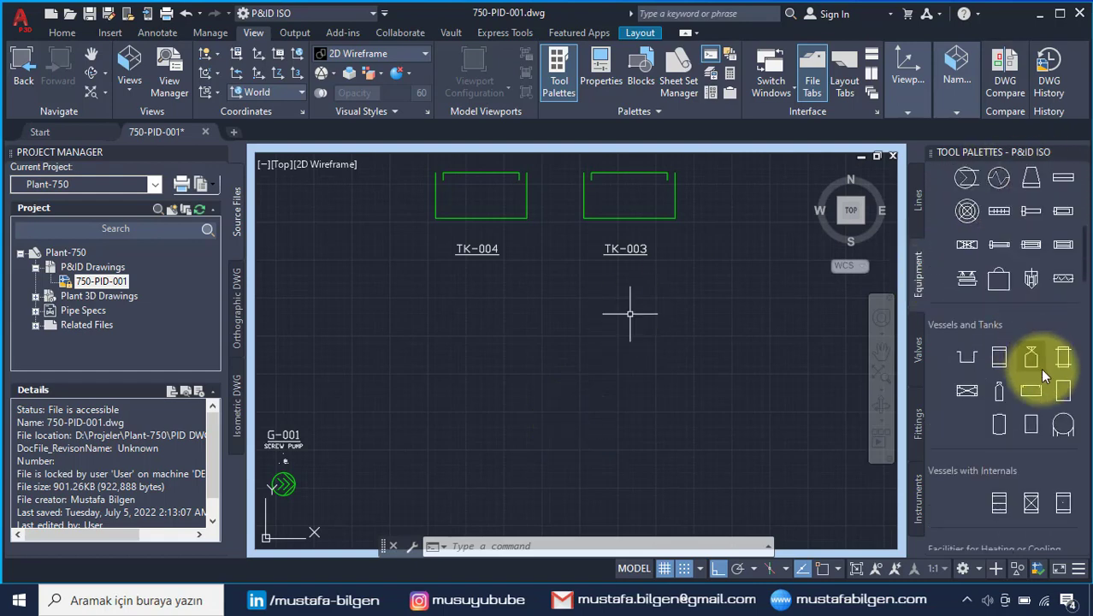
click(1032, 424)
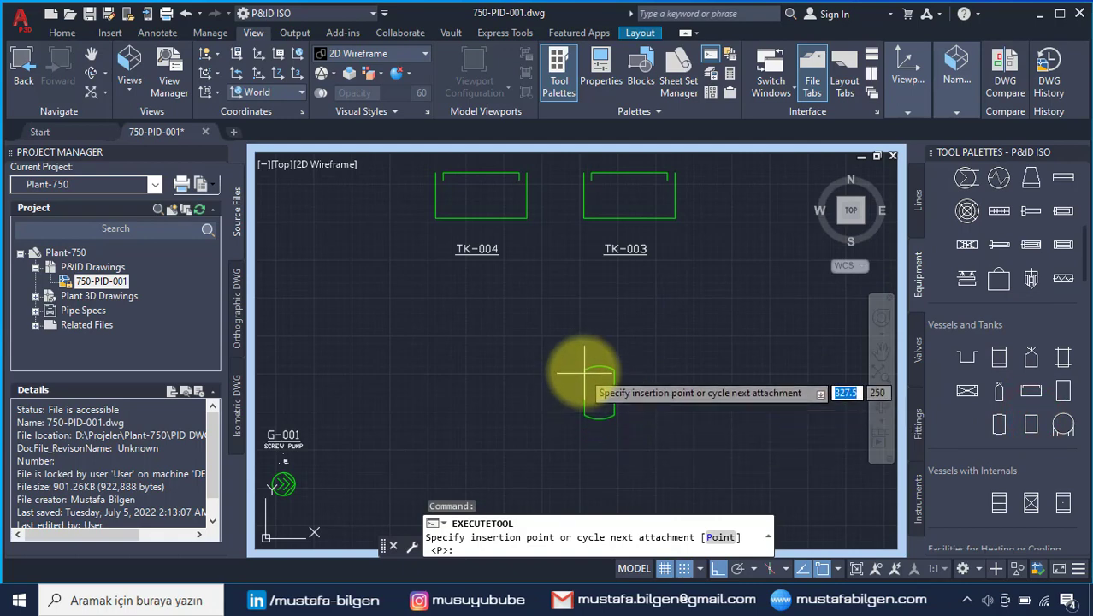
click(584, 370)
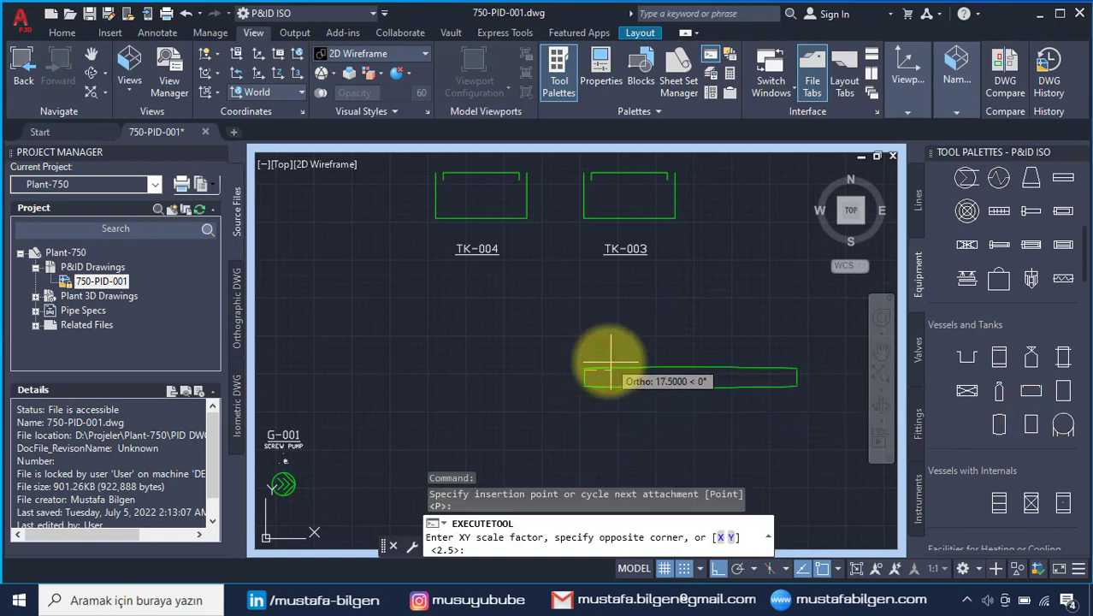
text(5)
key(Return)
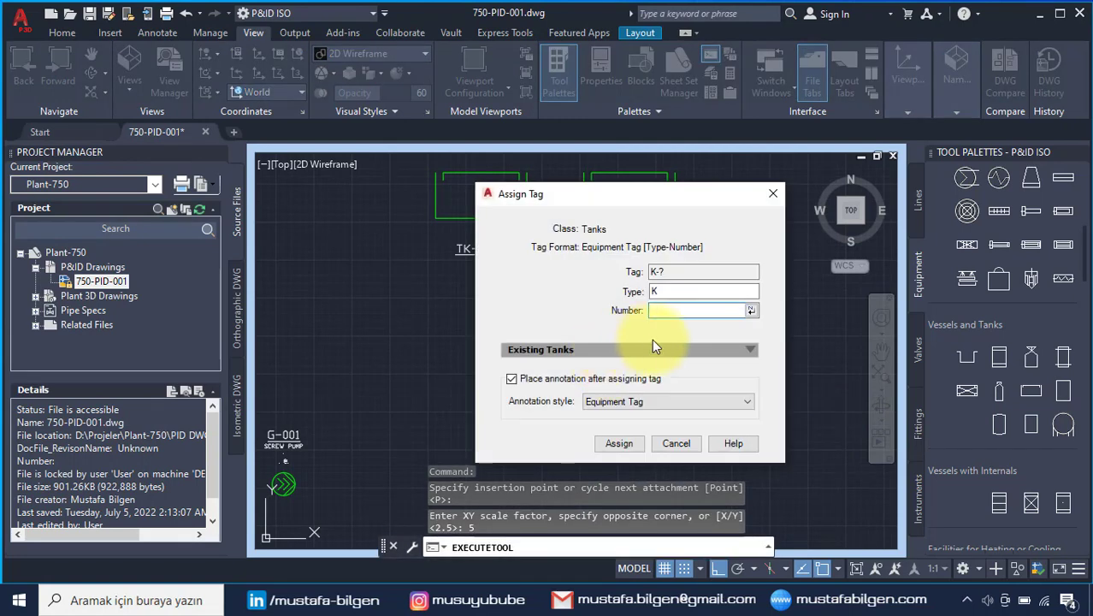
click(675, 443)
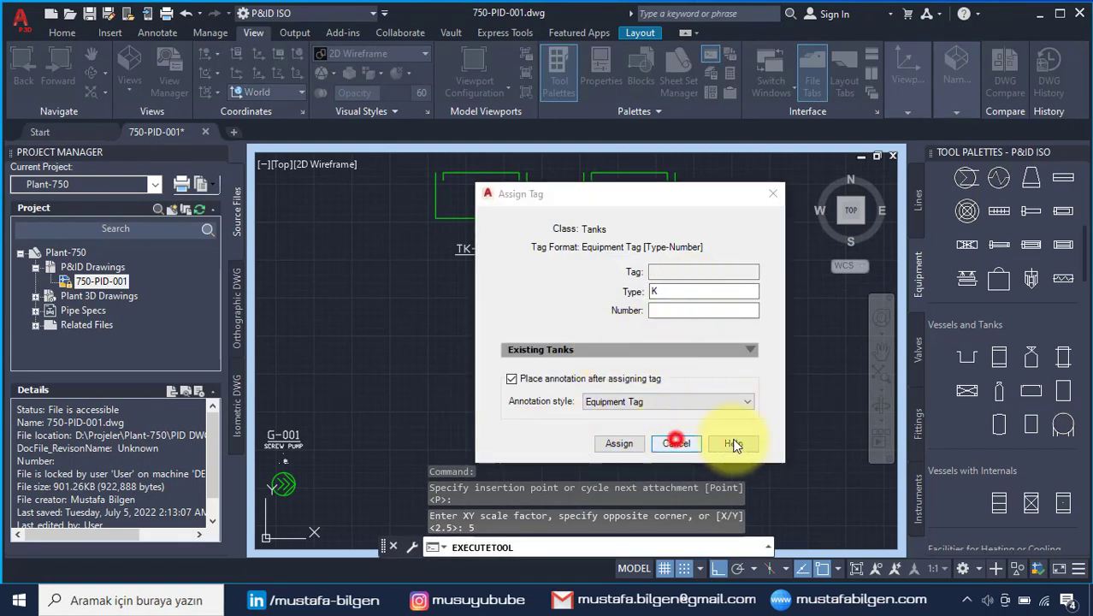
click(673, 314)
click(553, 350)
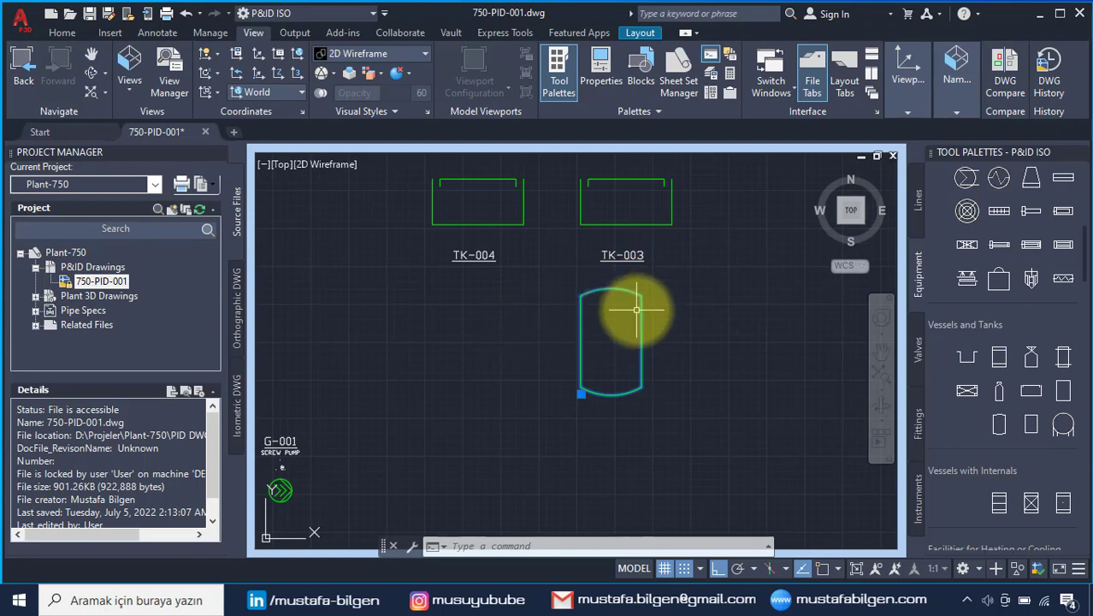
mouse_move(641, 305)
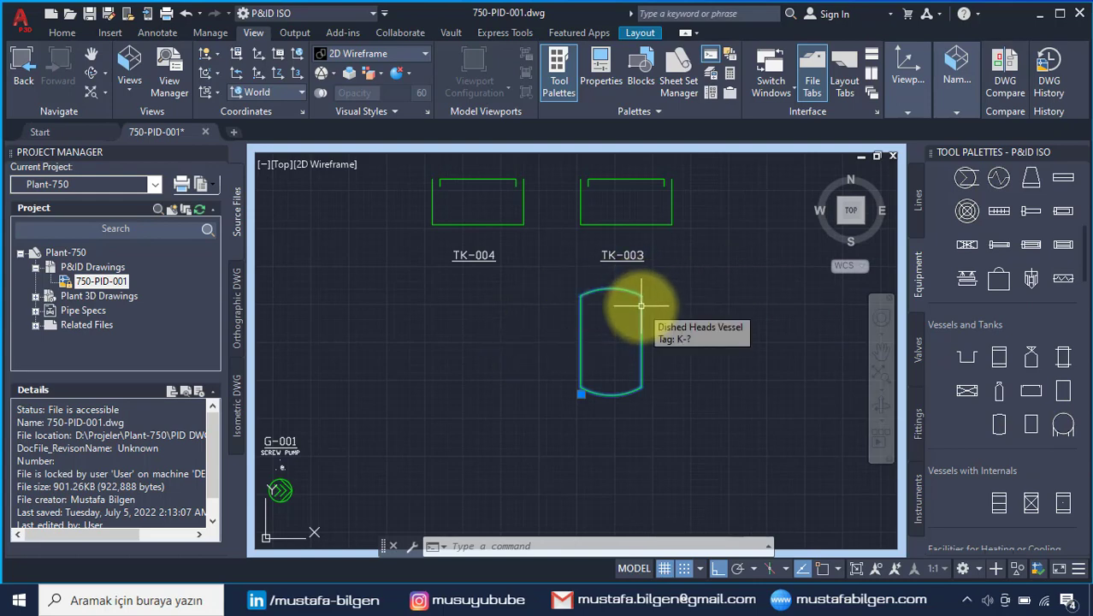
right_click(640, 305)
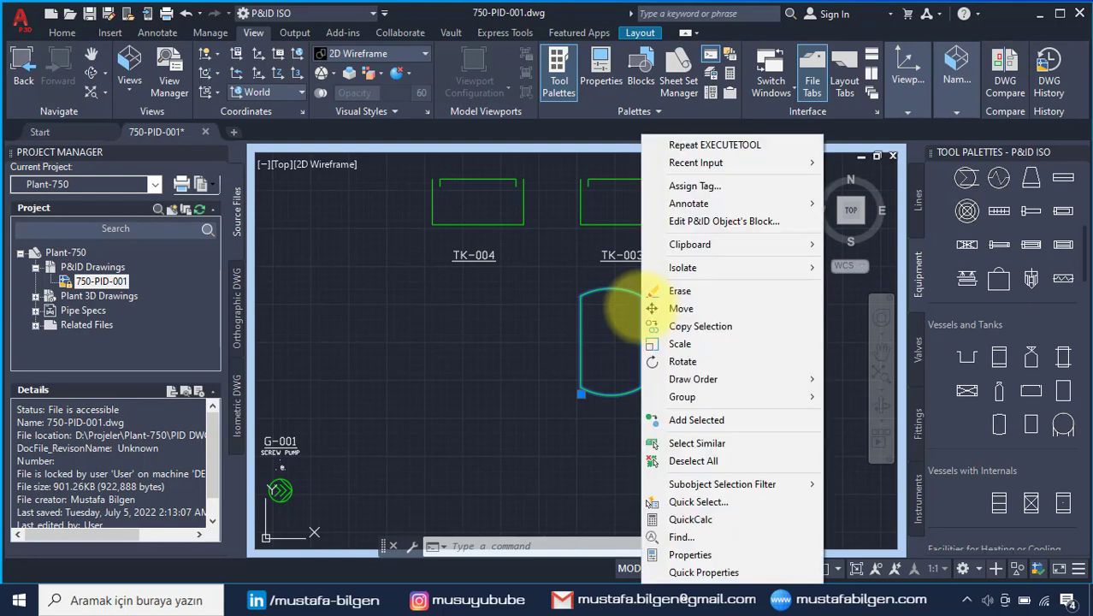
click(723, 224)
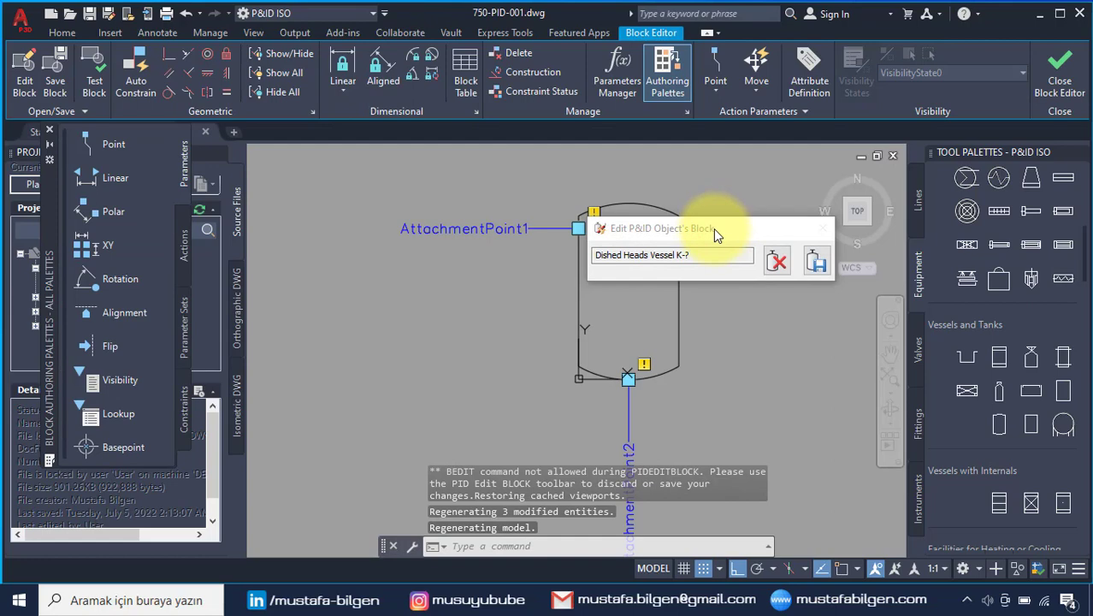
mouse_move(715, 231)
mouse_down()
mouse_move(785, 335)
mouse_move(478, 390)
mouse_move(444, 424)
mouse_move(483, 371)
mouse_move(701, 286)
mouse_up()
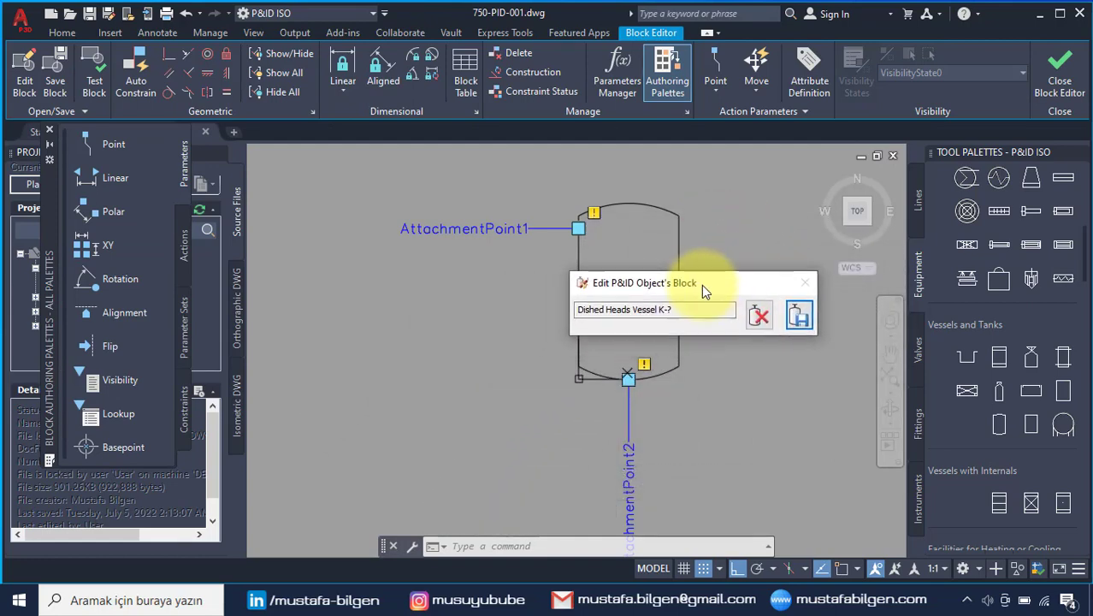
click(769, 319)
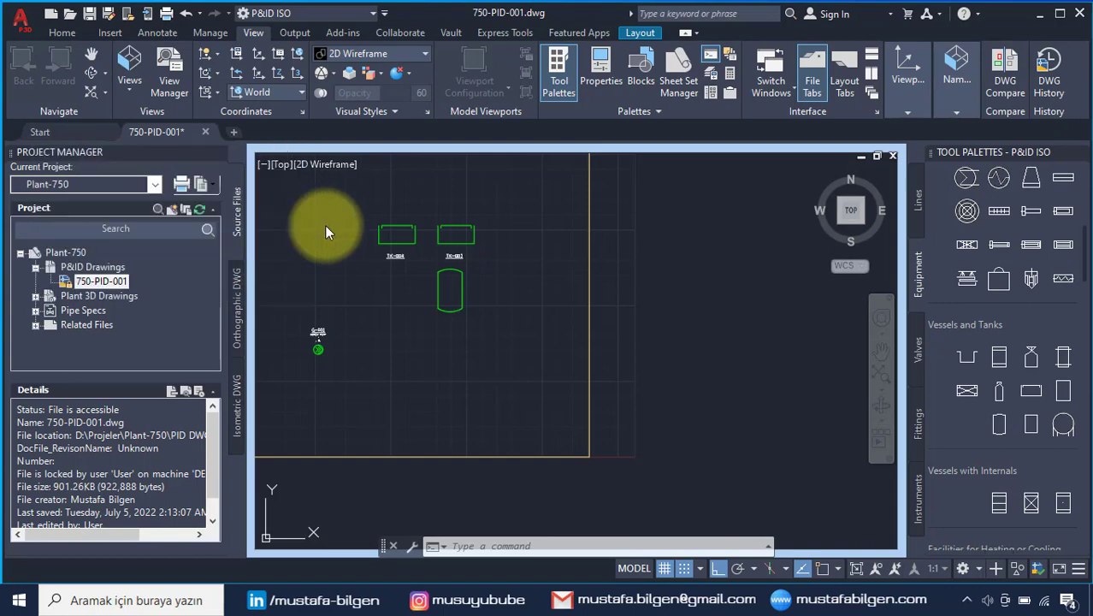
mouse_move(156, 132)
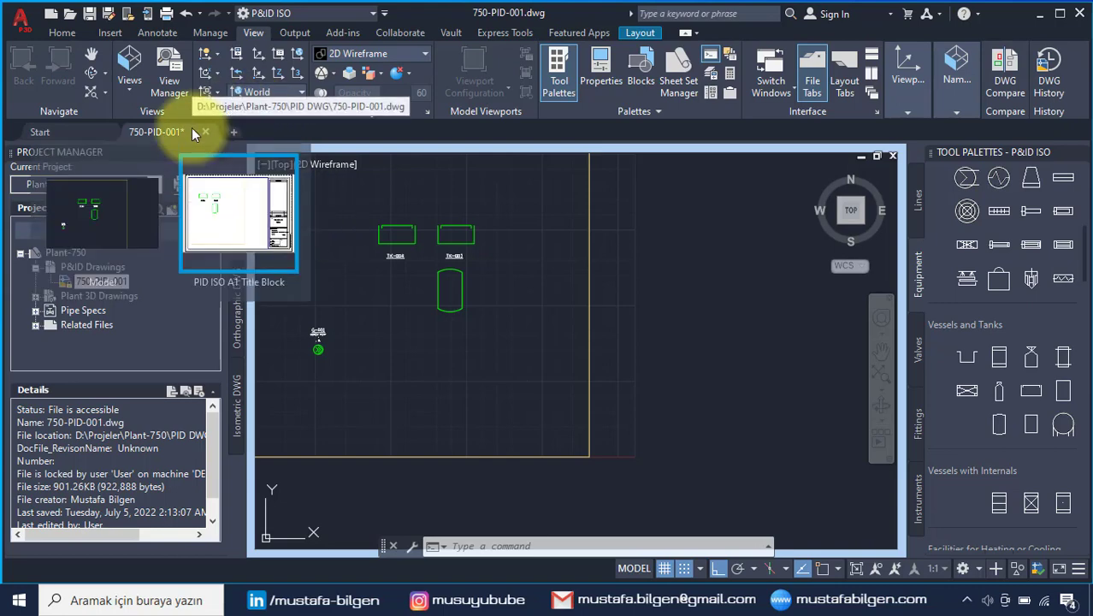
mouse_move(88, 213)
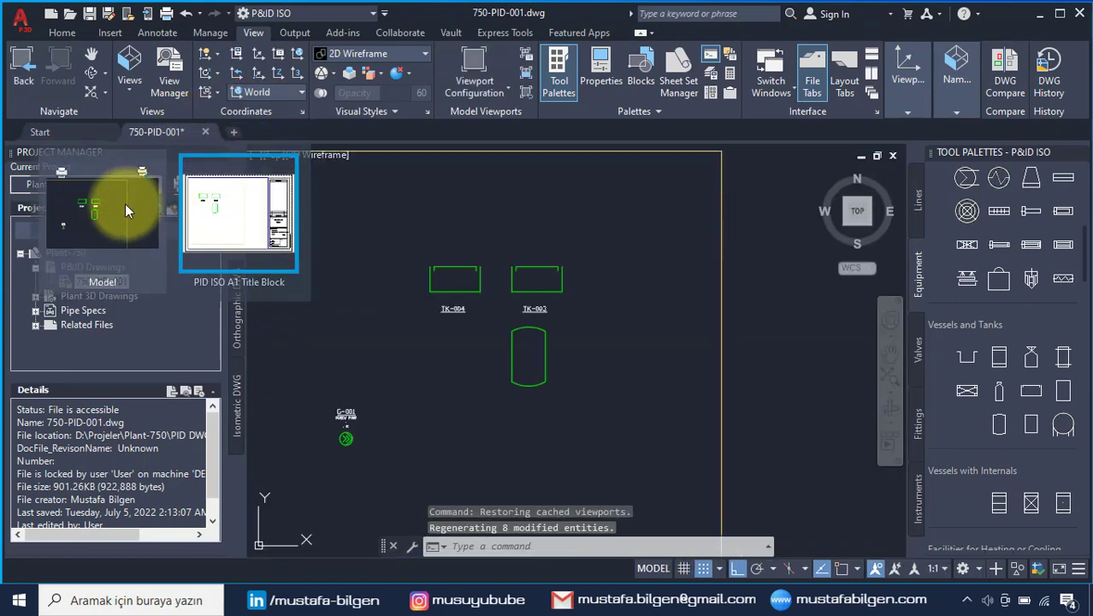
Step: Open the dished-heads vessel's symbol block for editing
click(125, 203)
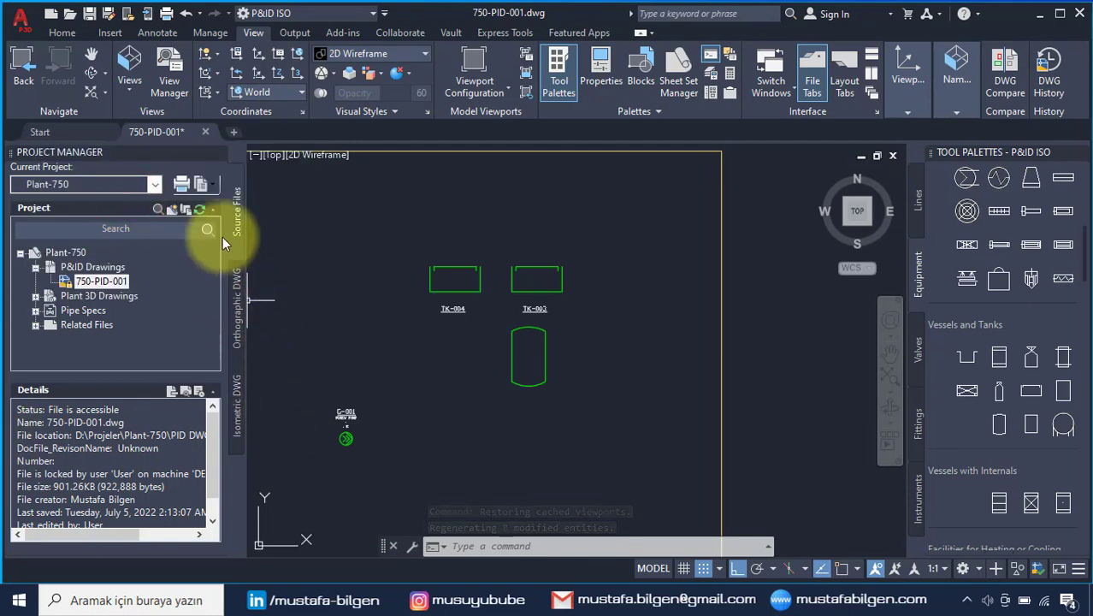
click(547, 343)
right_click(547, 344)
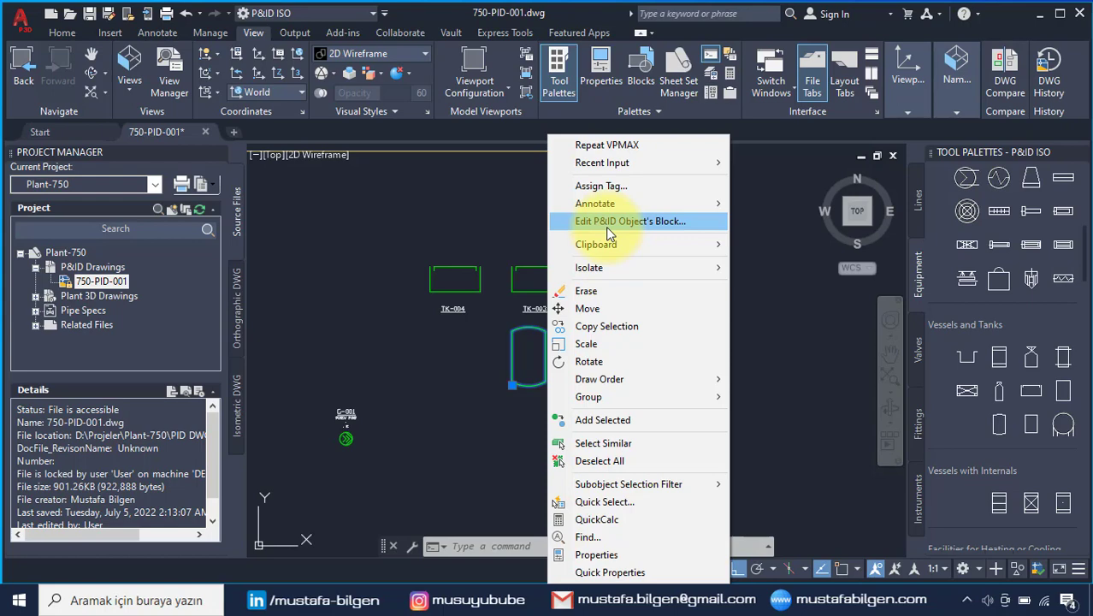
click(605, 224)
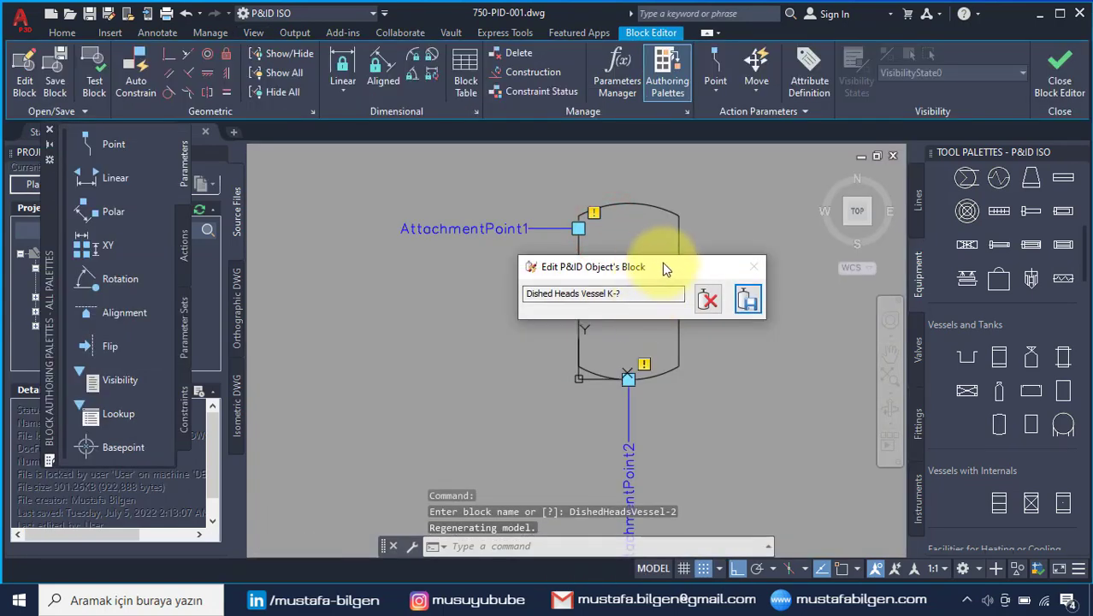
drag(684, 268, 453, 415)
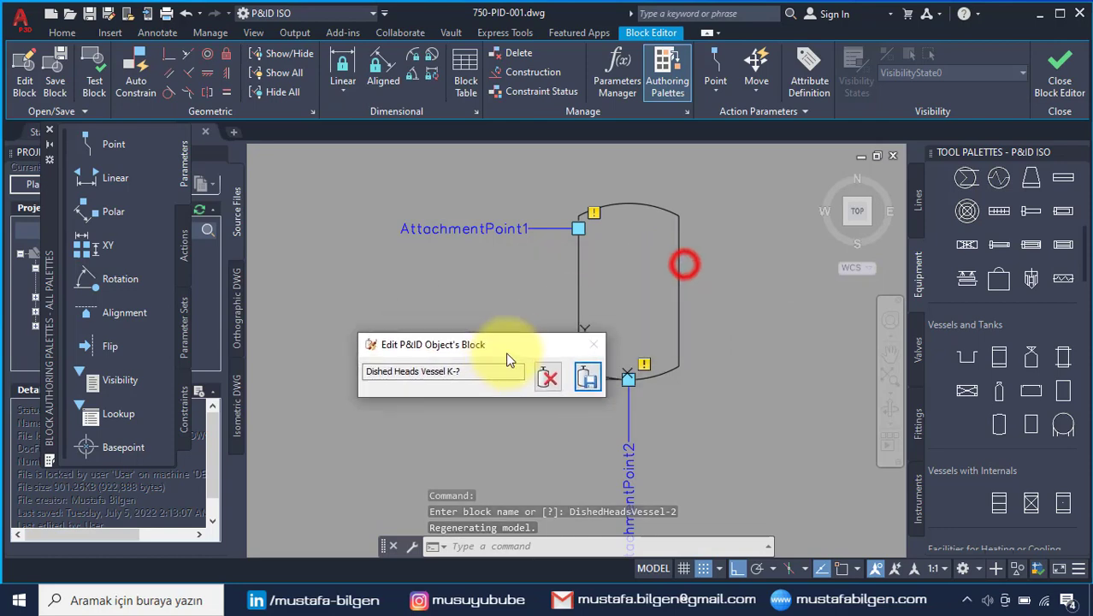
scroll(646, 299, up, 2)
scroll(645, 298, down, 2)
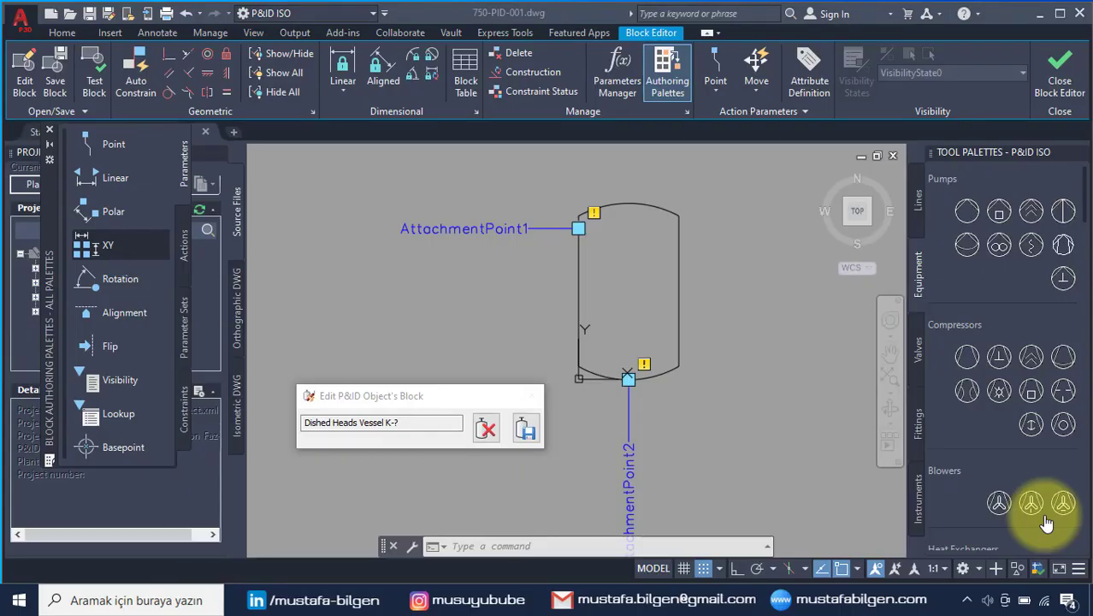
click(663, 427)
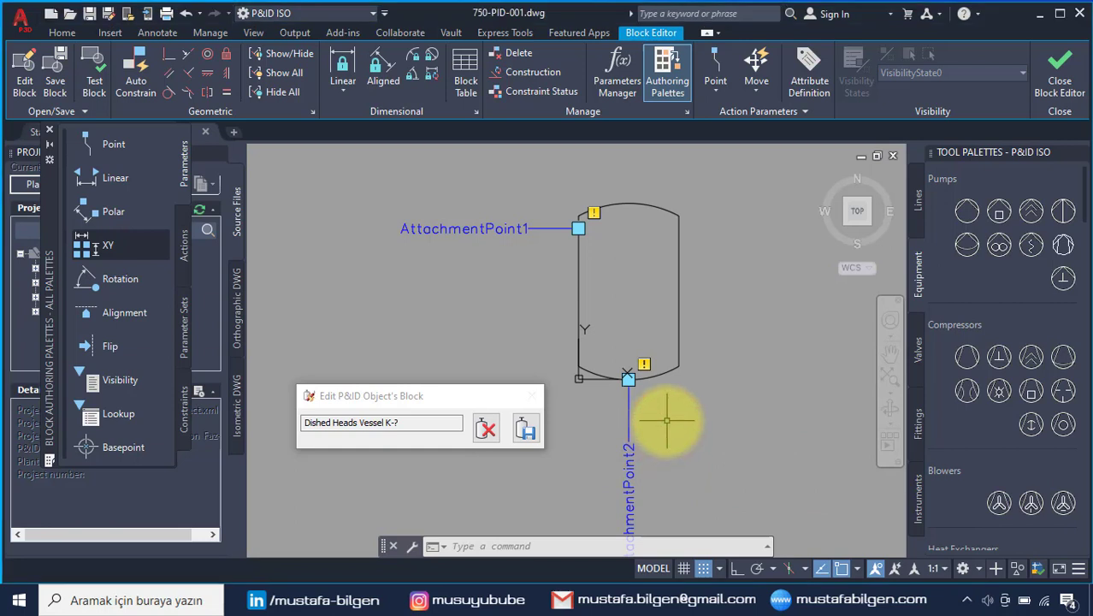
Step: Draw a horizontal line across the vessel's upper section
text(l)
key(Return)
click(570, 241)
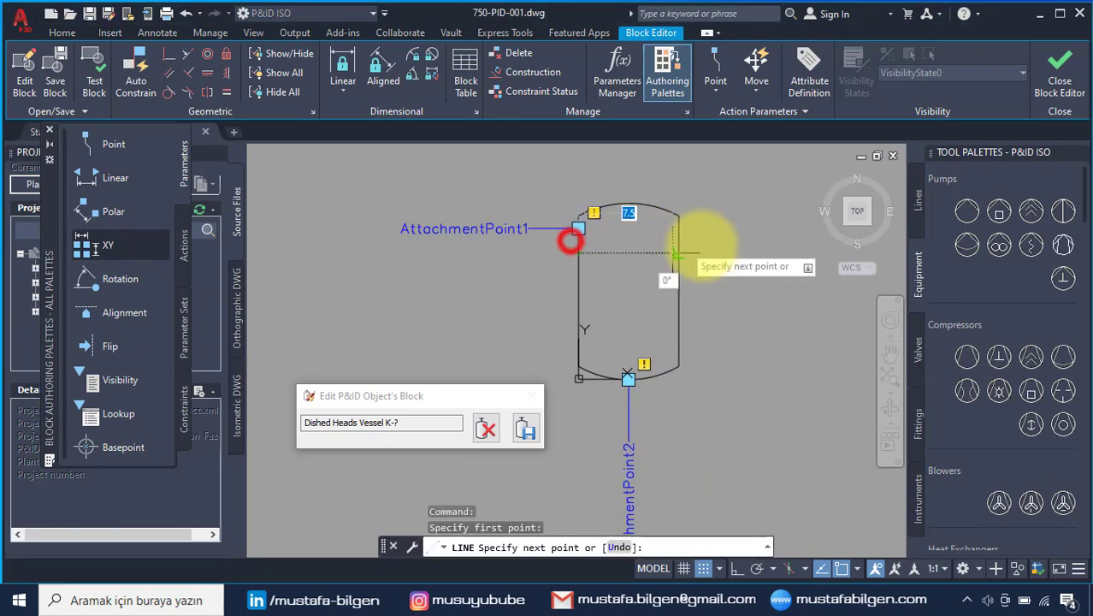
click(679, 251)
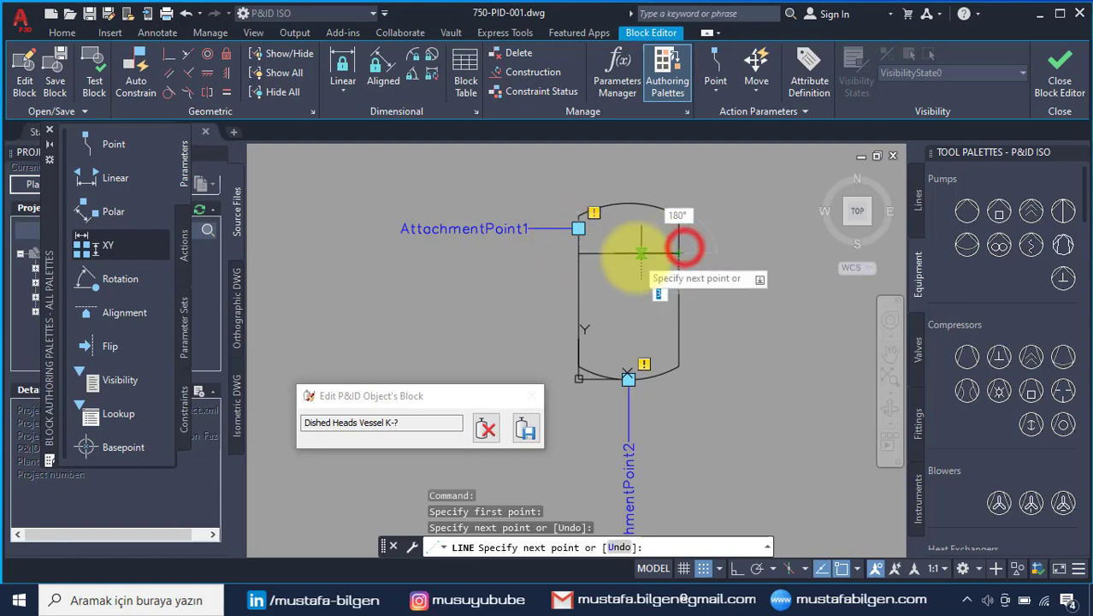
key(Escape)
Step: Copy the new line 1 unit down
click(646, 237)
click(618, 274)
text(co)
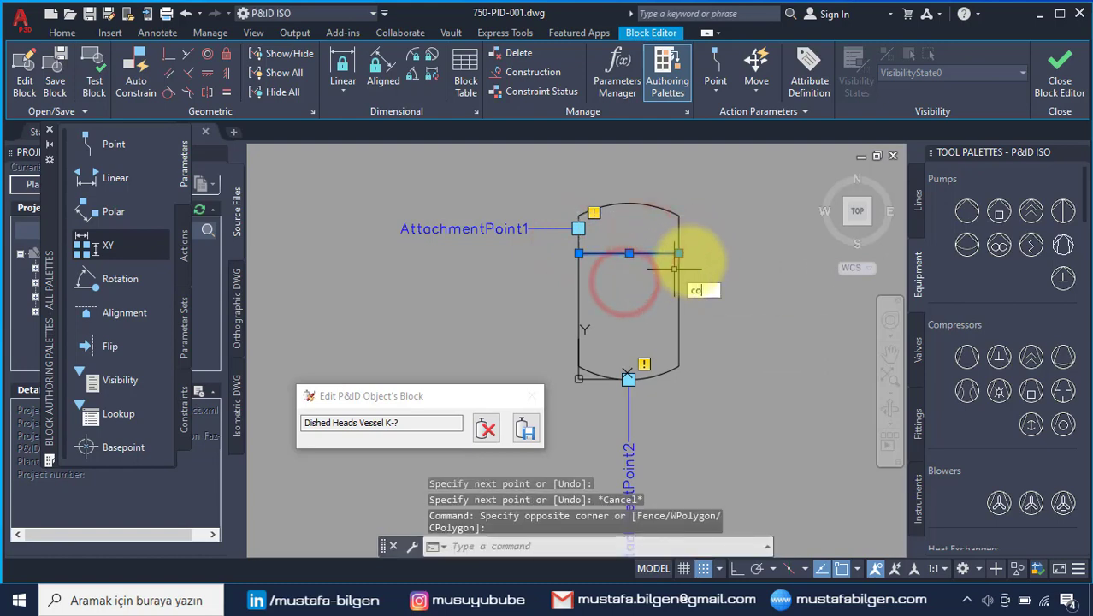
key(Return)
click(678, 253)
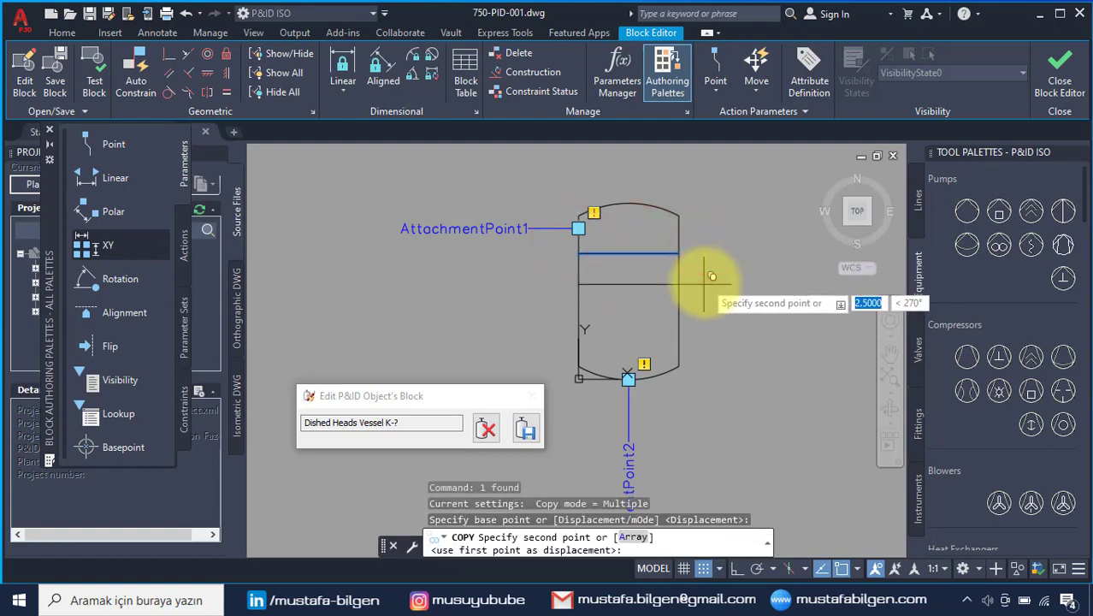
text(1)
key(Return)
key(Escape)
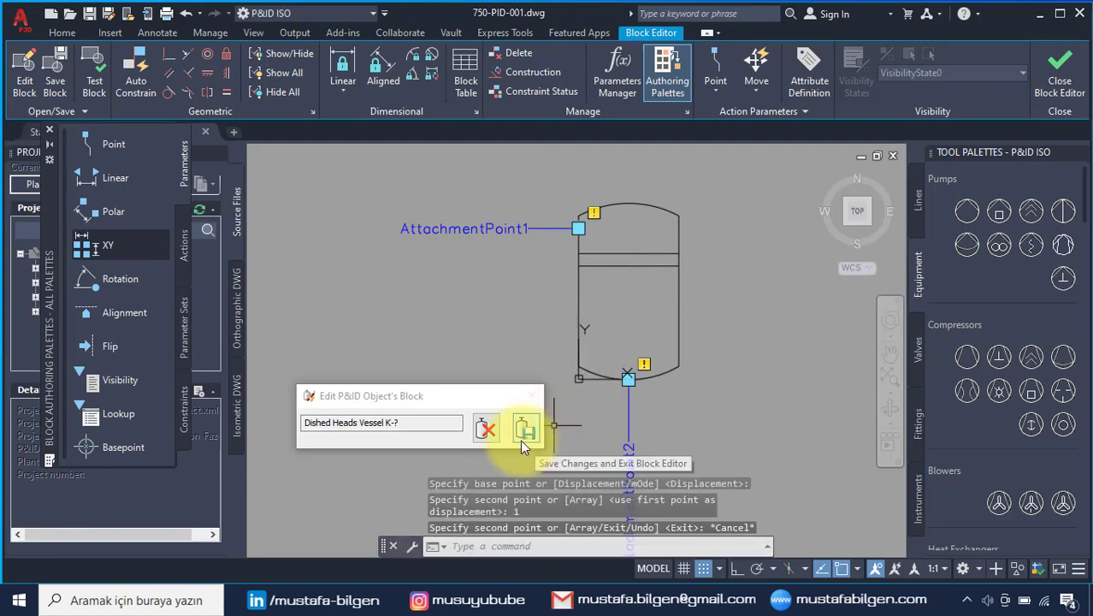
Step: Save the block changes and return to the 750-PID-001 sheet
click(524, 430)
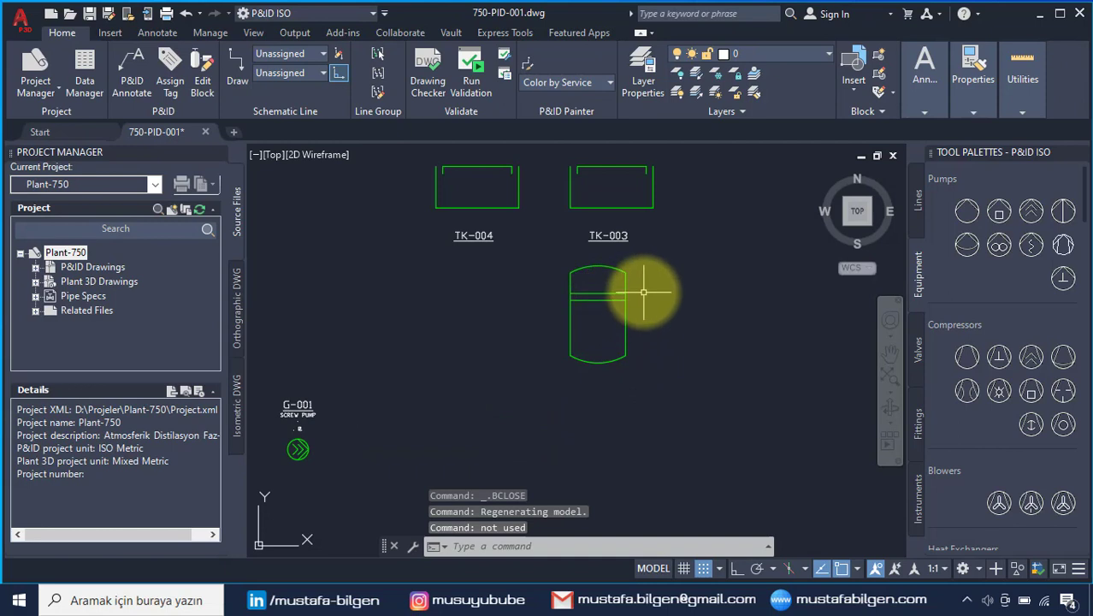
click(608, 297)
click(575, 314)
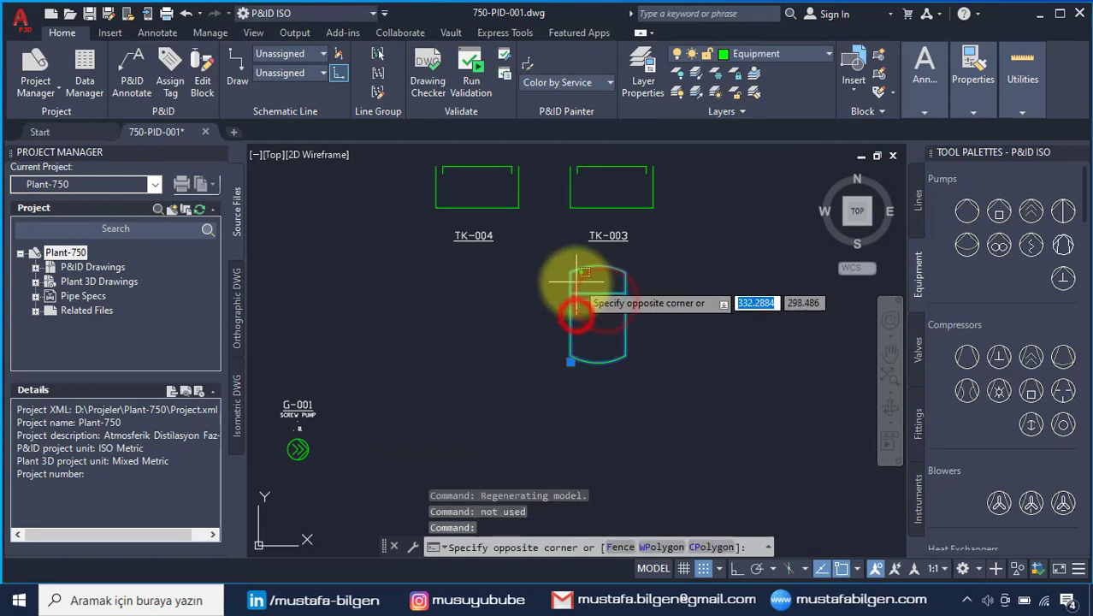
key(Escape)
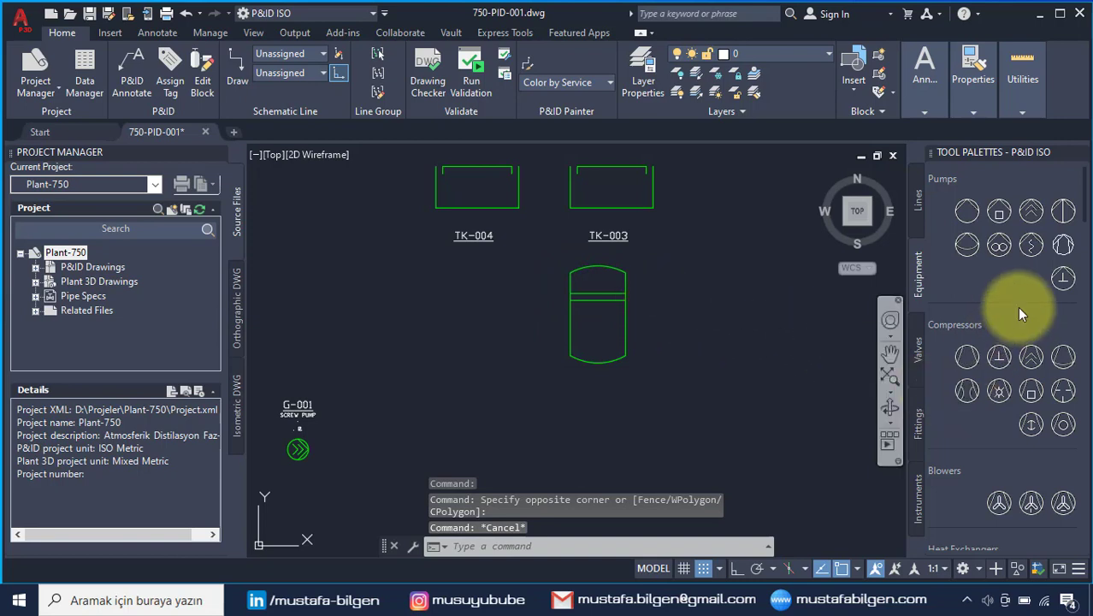
scroll(1018, 342, down, 5)
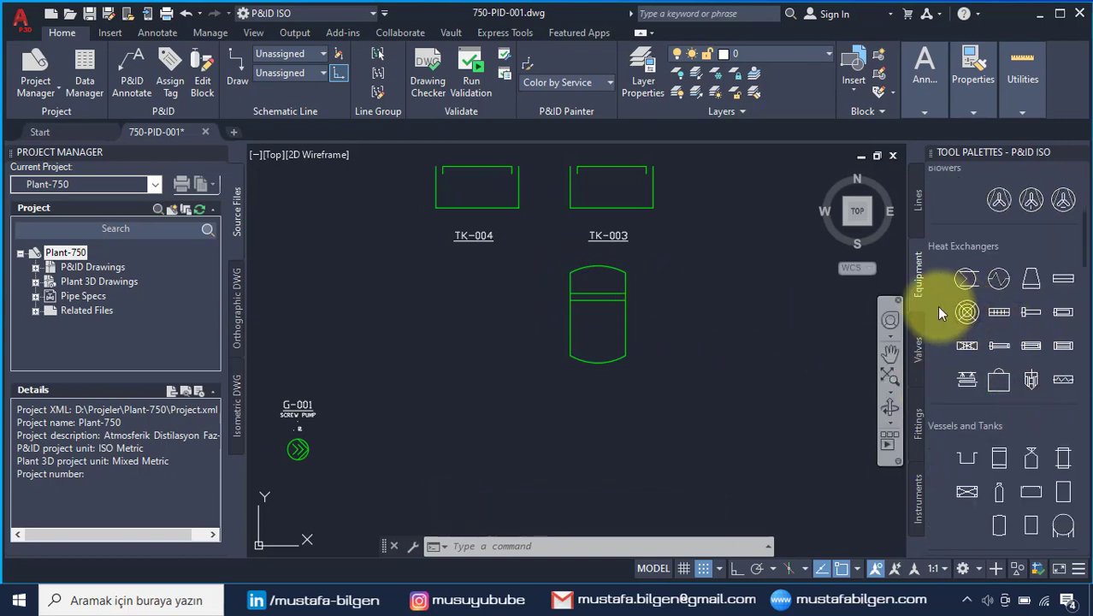
Step: Place a spiral heat exchanger right of the vessel, leaving it untagged
click(965, 311)
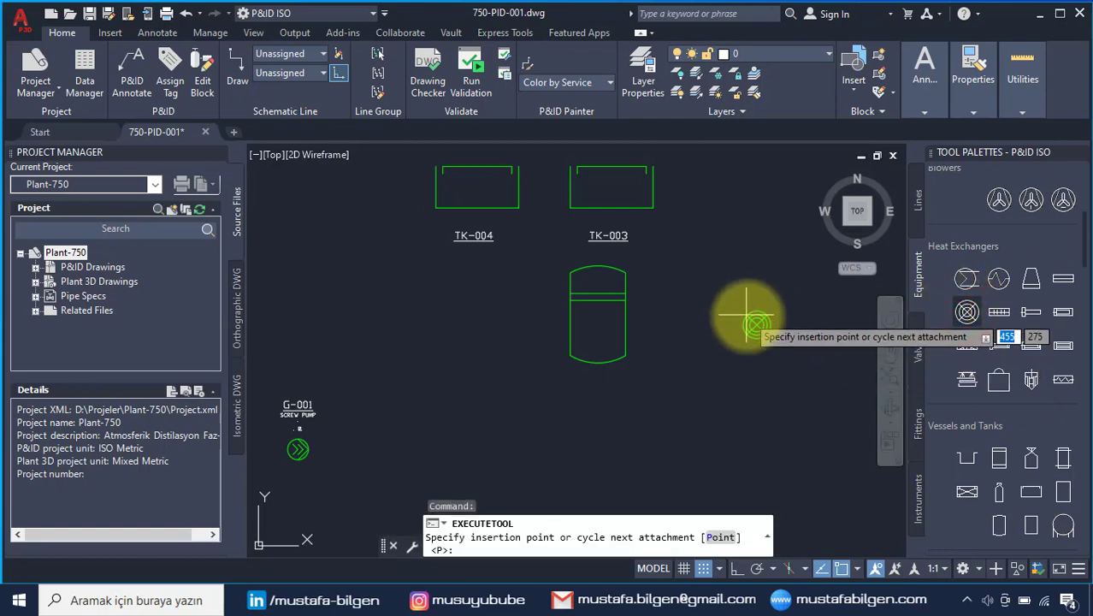
click(743, 315)
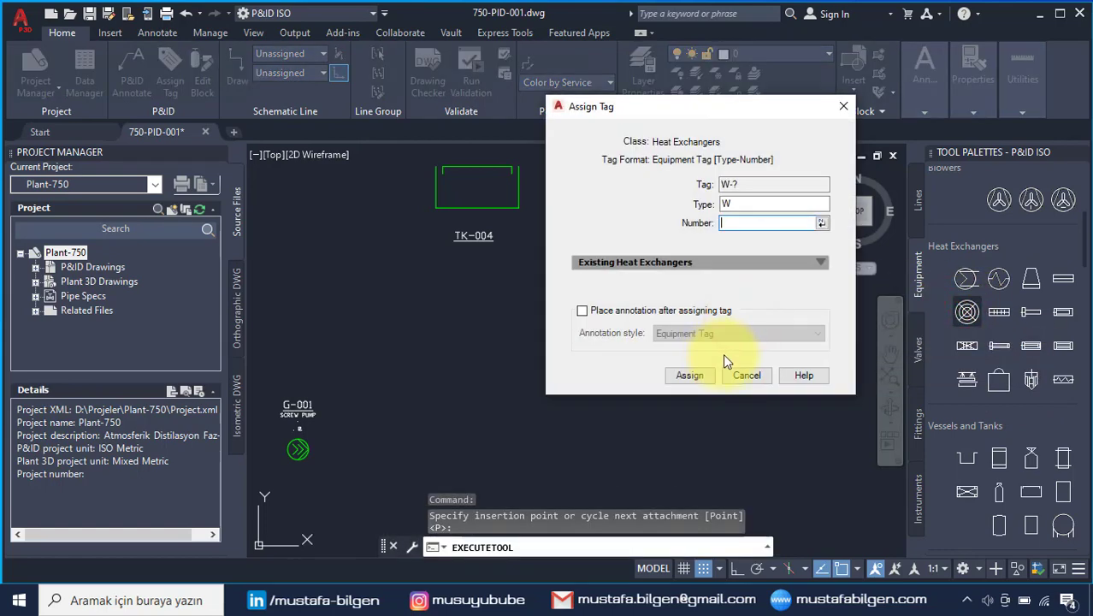
click(760, 377)
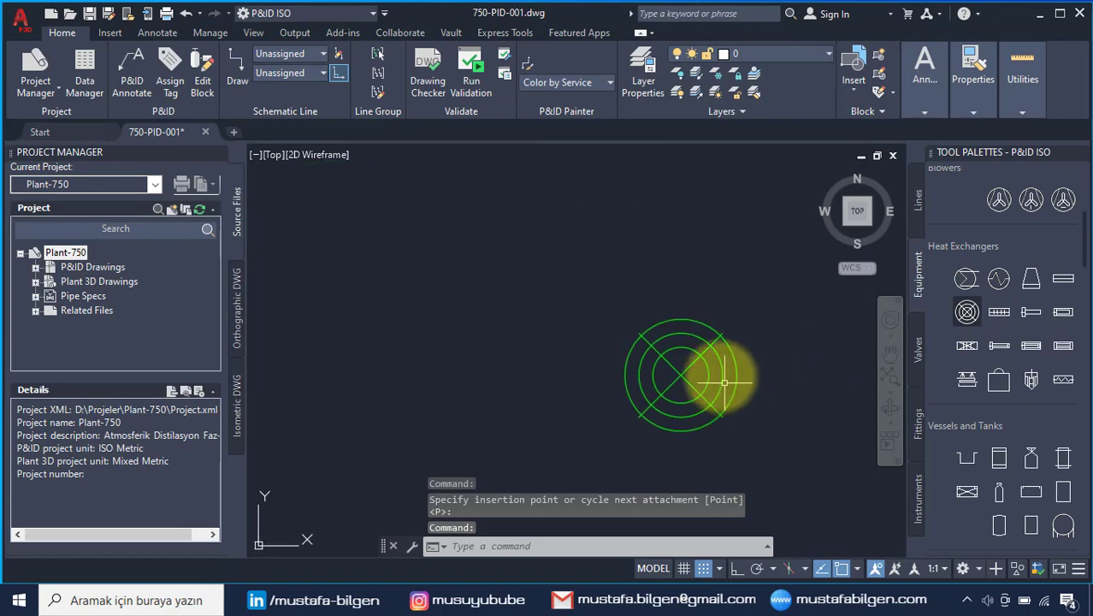
Step: Open the heat exchanger's block, inspect its inner circle, then save and exit
click(663, 330)
right_click(684, 329)
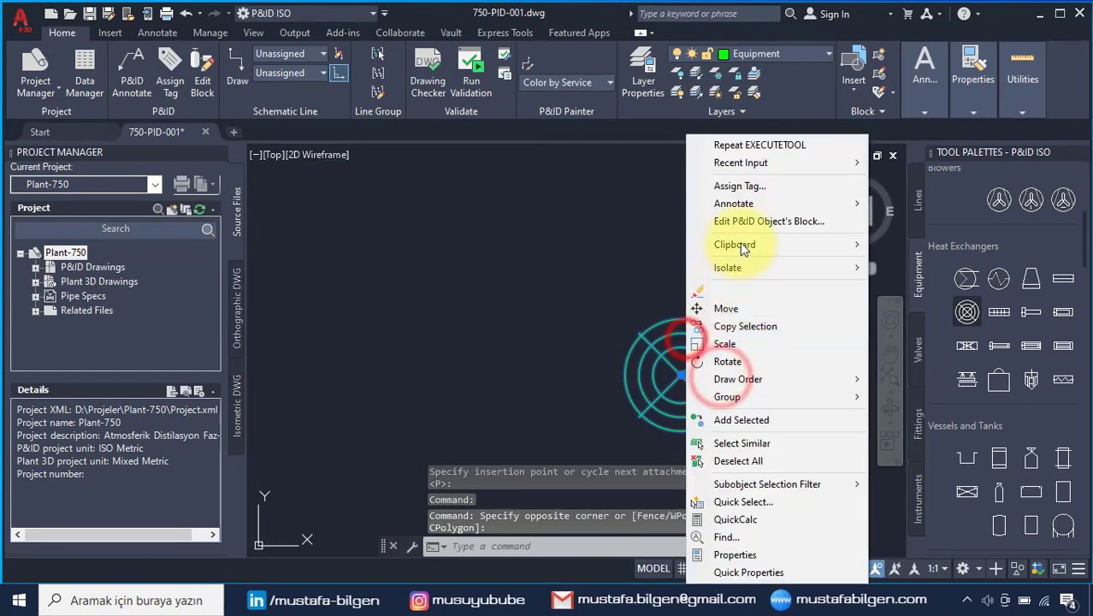
click(789, 224)
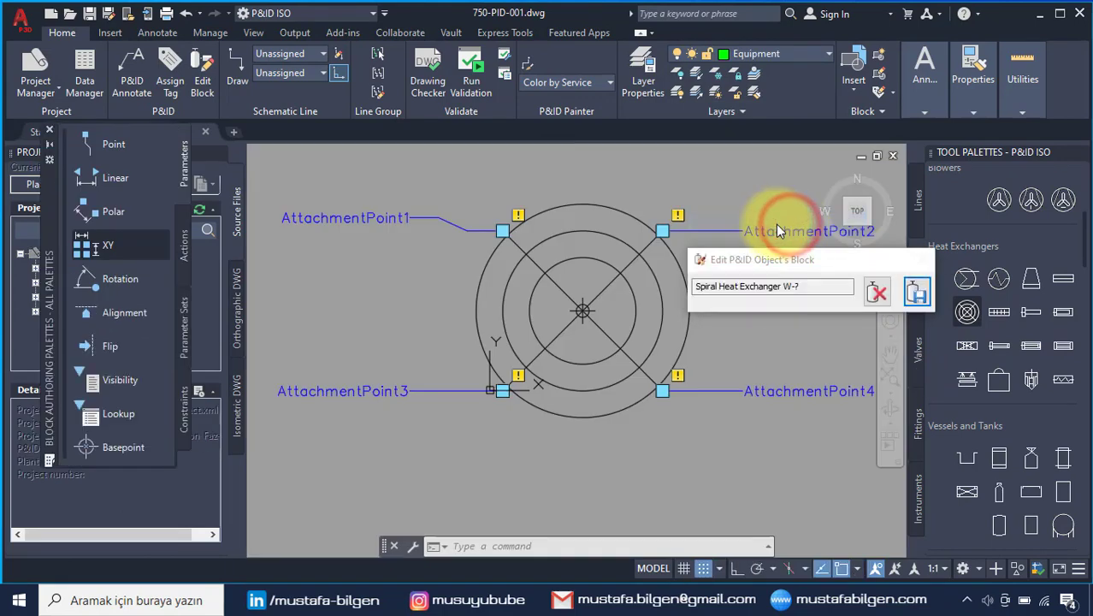
click(605, 295)
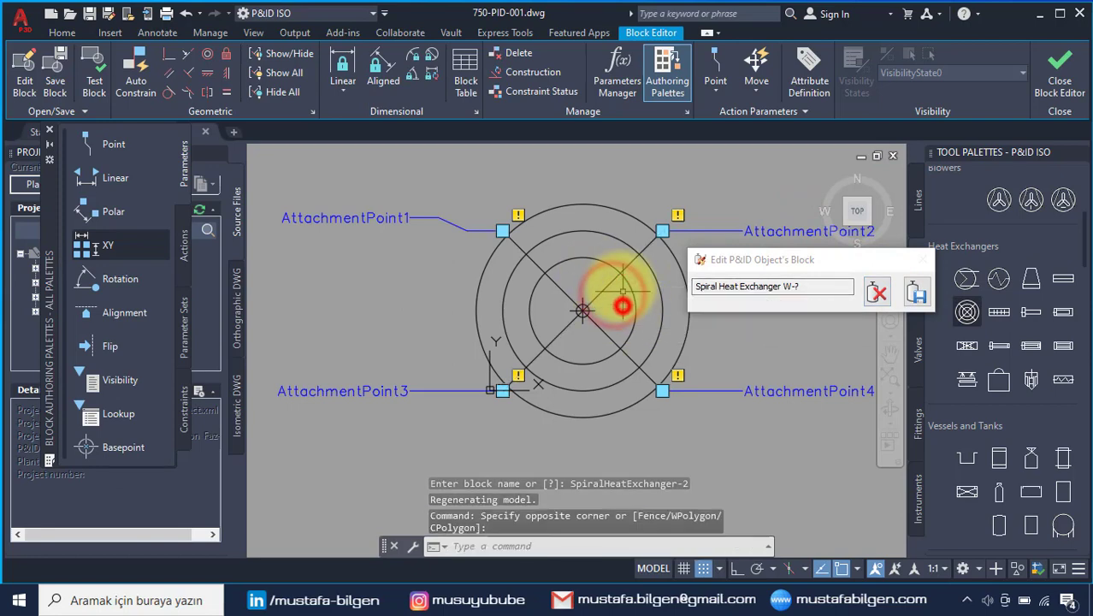
click(639, 282)
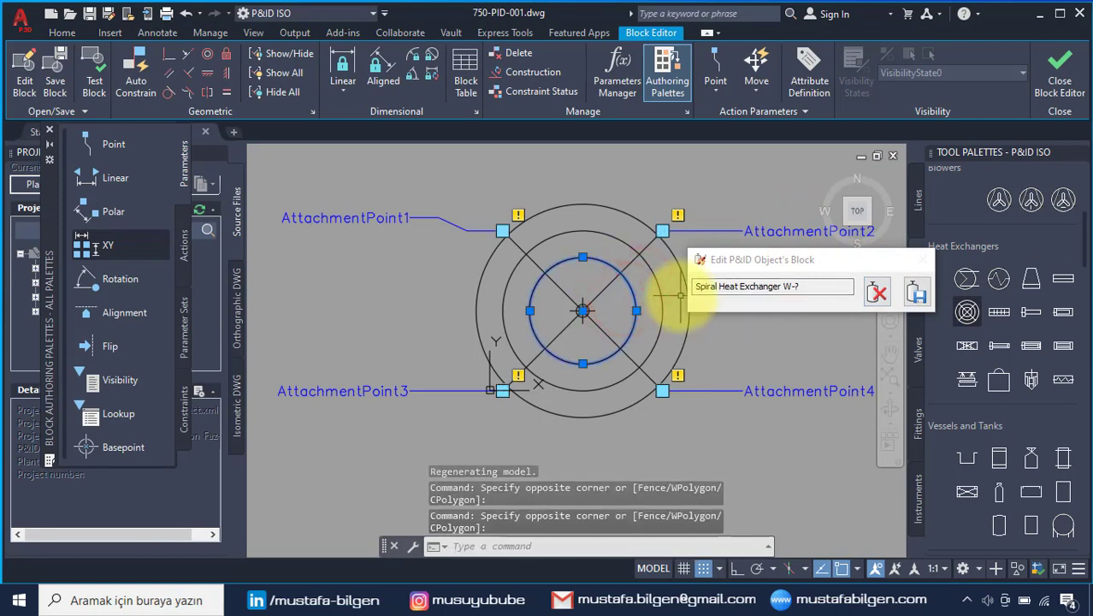
key(Escape)
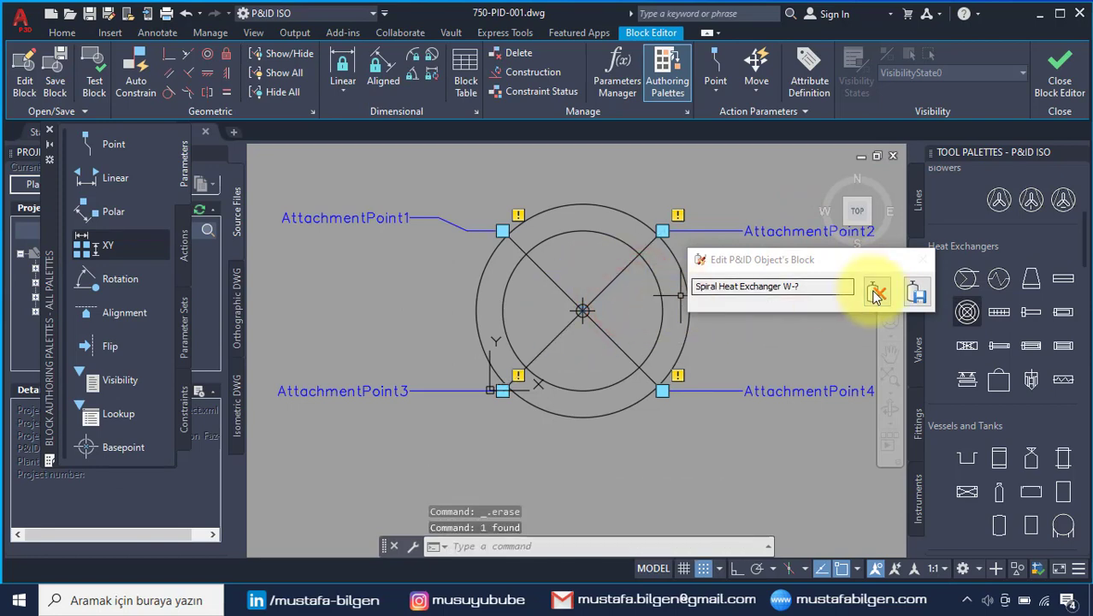
click(915, 292)
scroll(641, 290, down, 4)
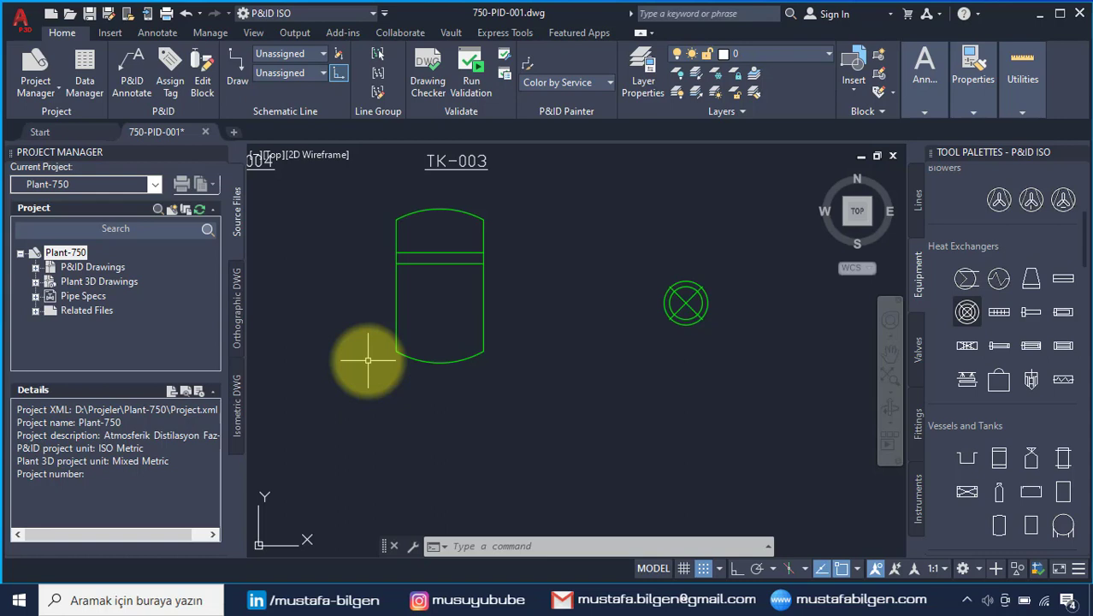
Step: Open Project Setup and expand P&ID Class Definitions down to Equipment
click(38, 85)
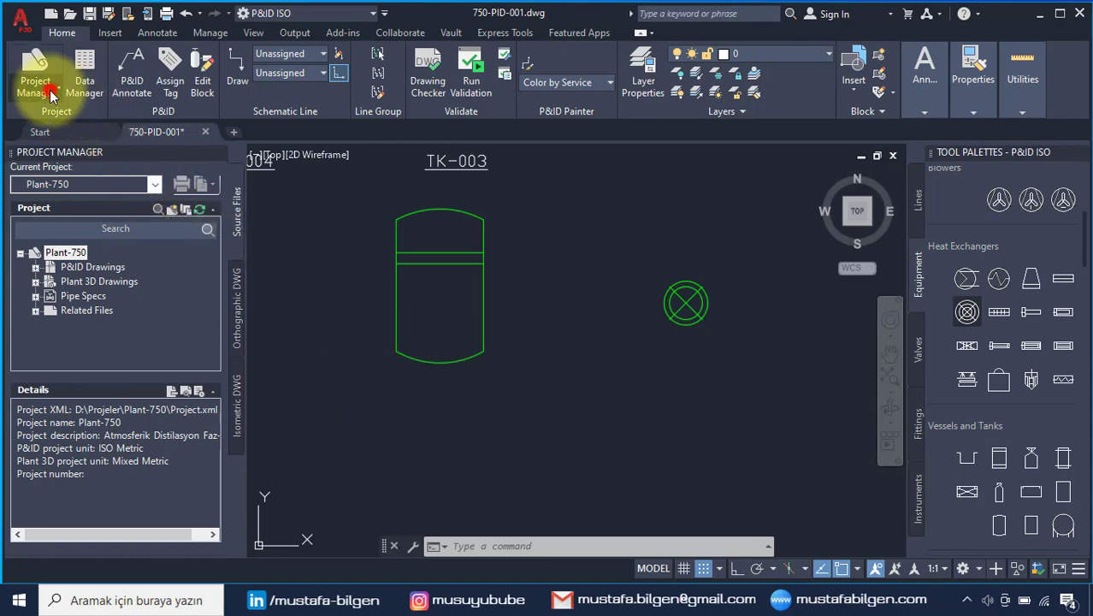
click(61, 214)
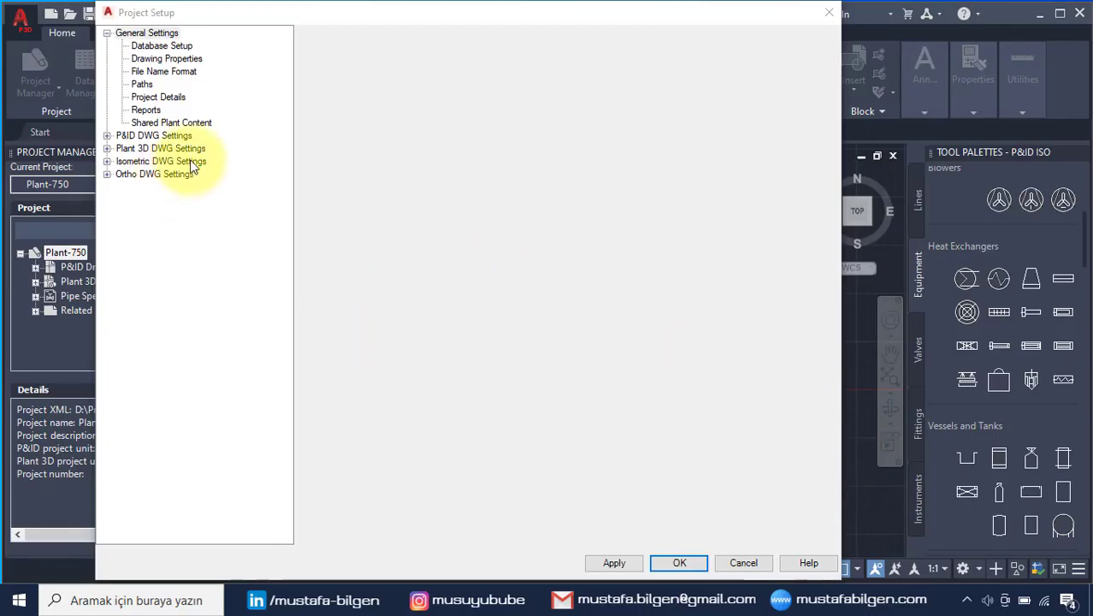
click(106, 136)
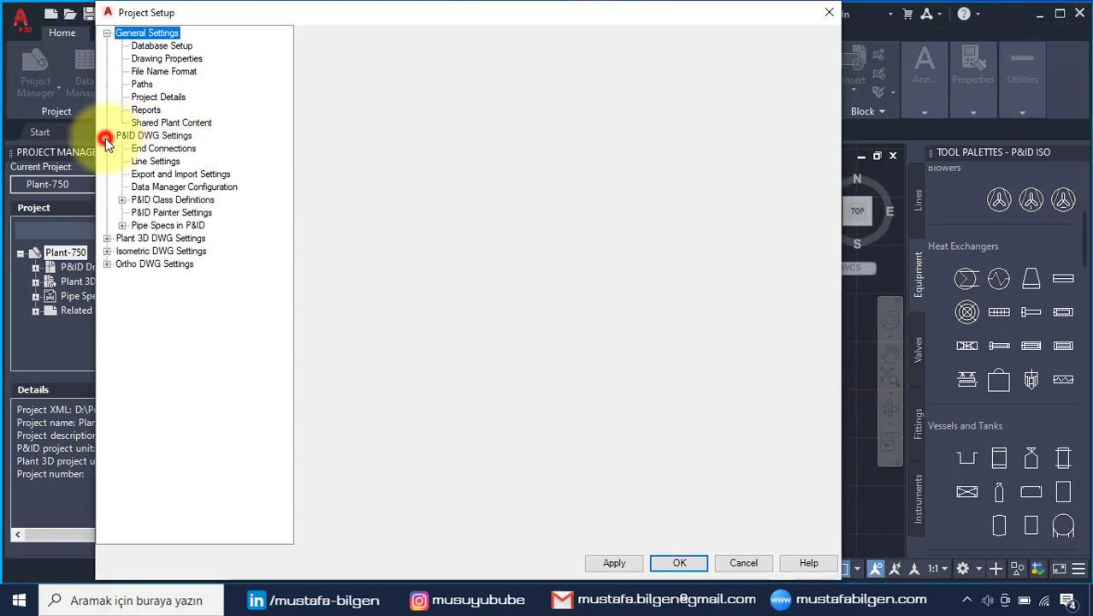
click(124, 200)
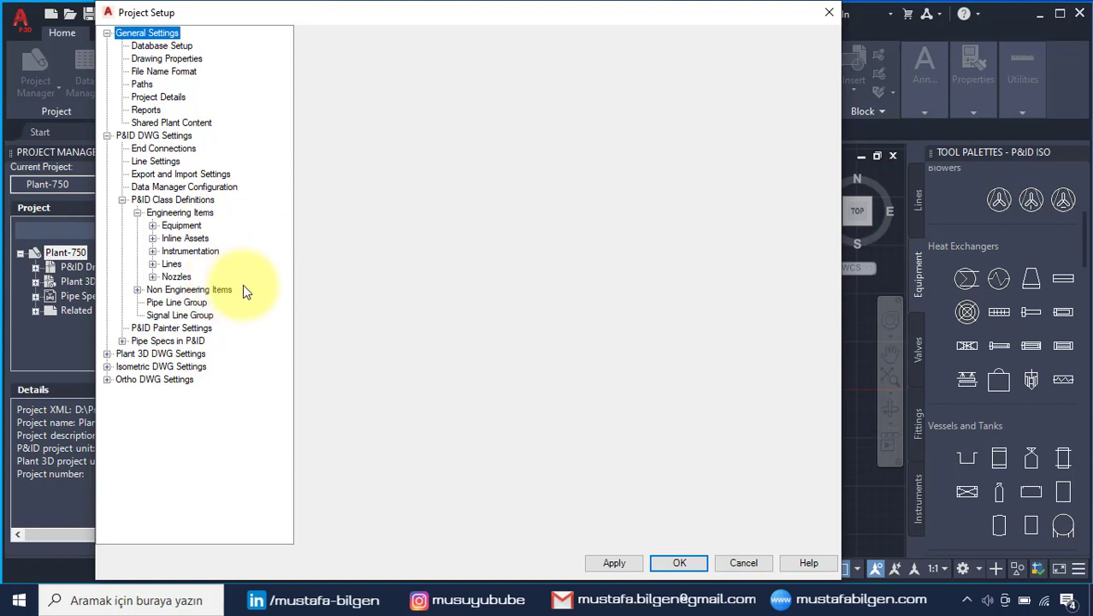
click(137, 212)
click(137, 212)
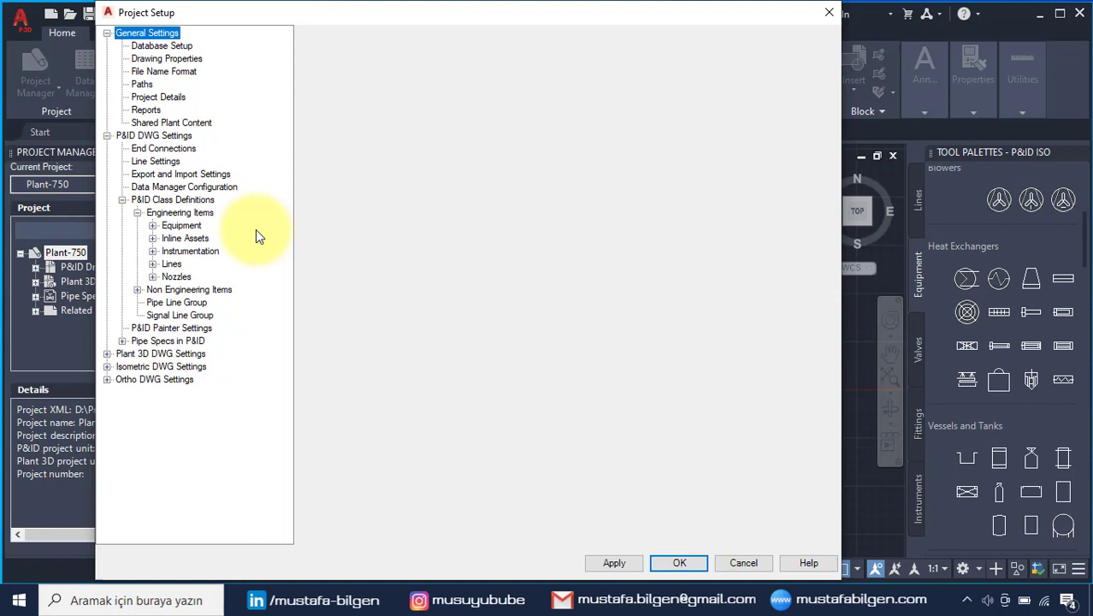
click(152, 226)
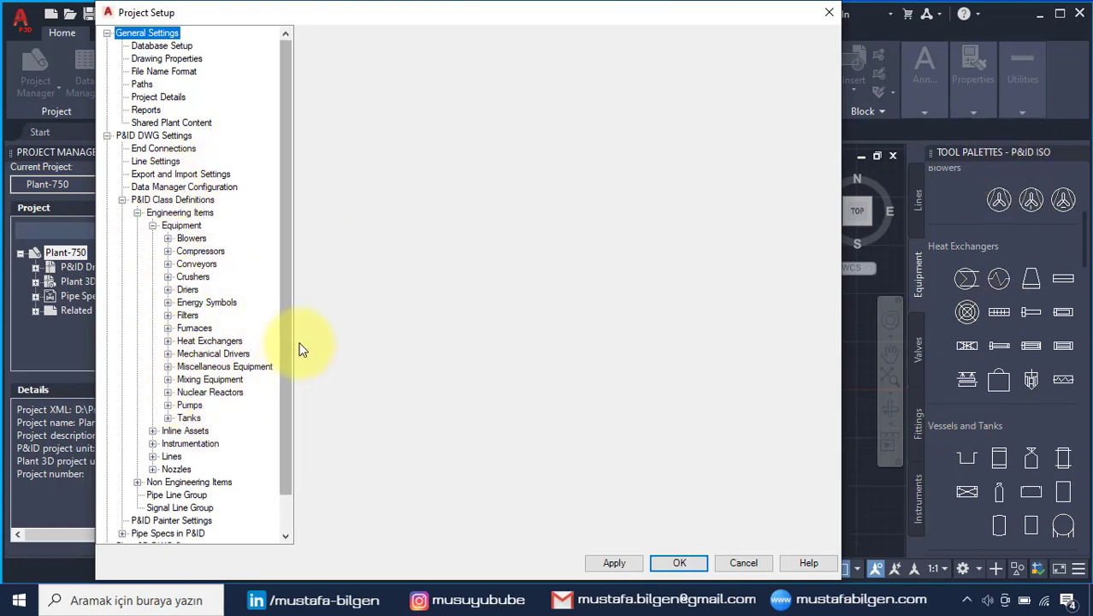
Step: Browse the Heat Exchangers classes, then list the Tanks classes including Dished Heads Vessel
drag(288, 349, 287, 373)
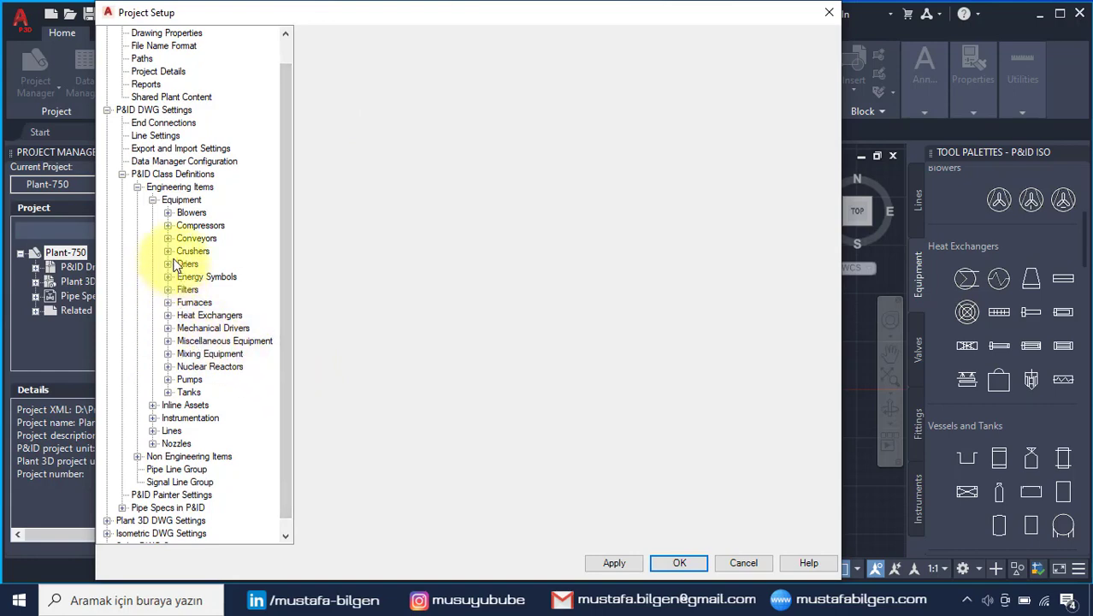
click(168, 314)
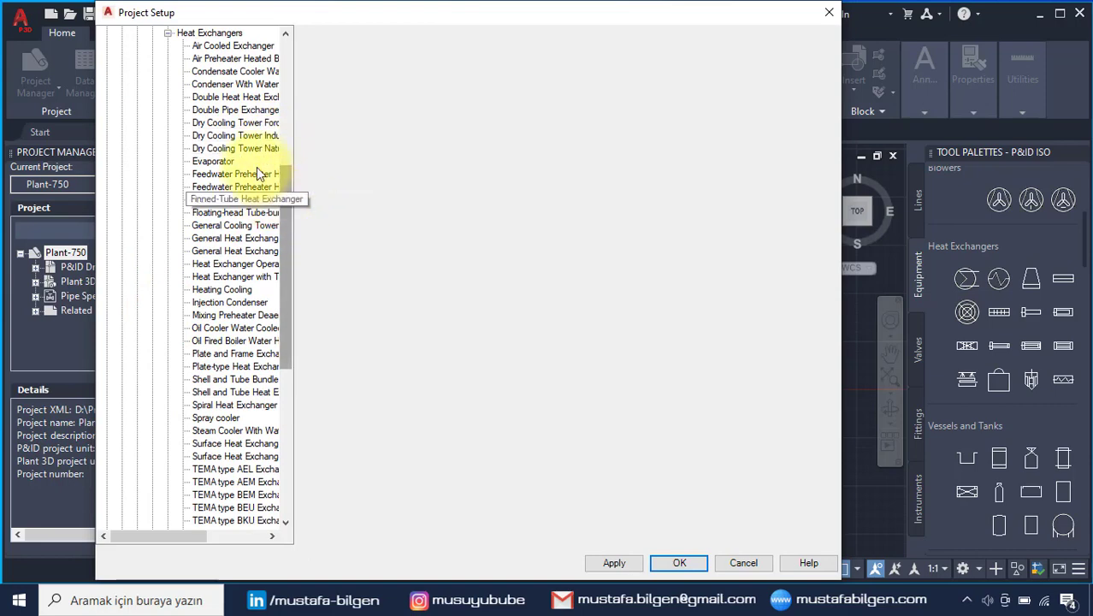
click(168, 32)
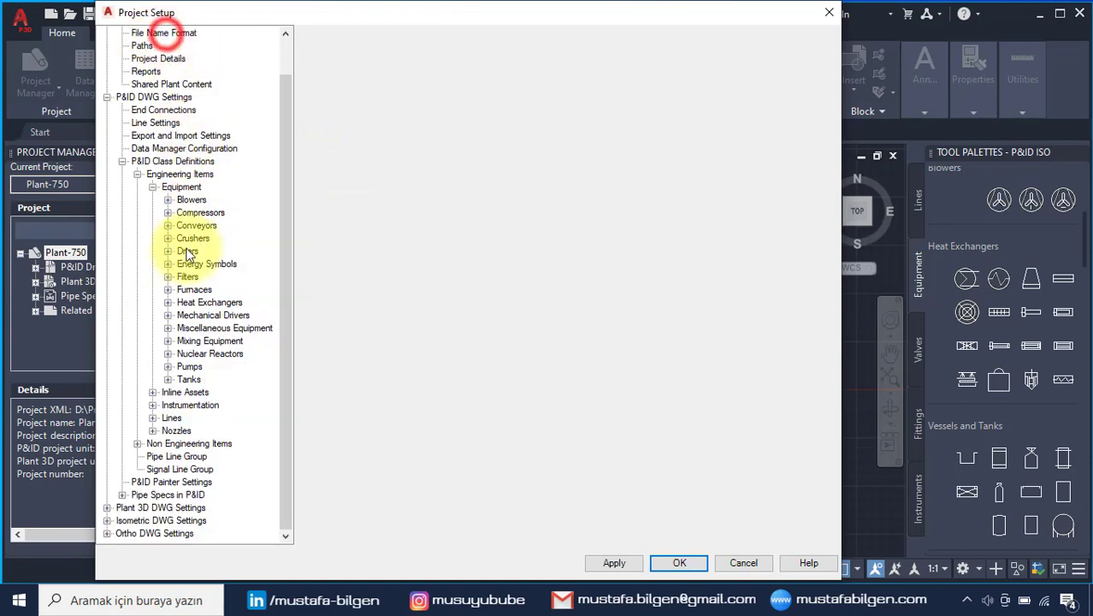
click(167, 378)
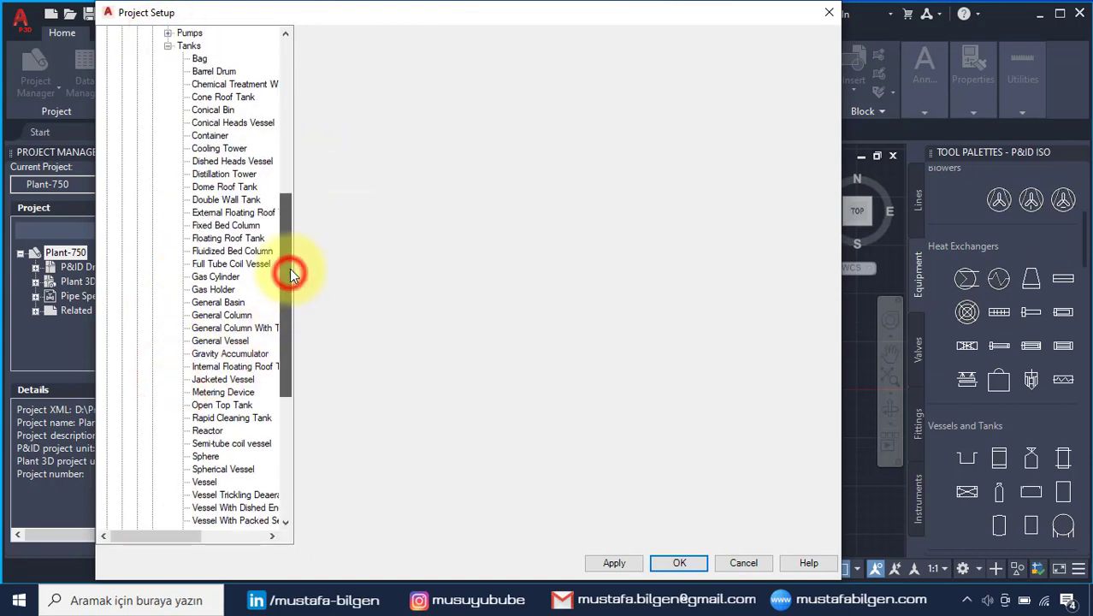
drag(289, 274, 295, 305)
scroll(252, 342, up, 5)
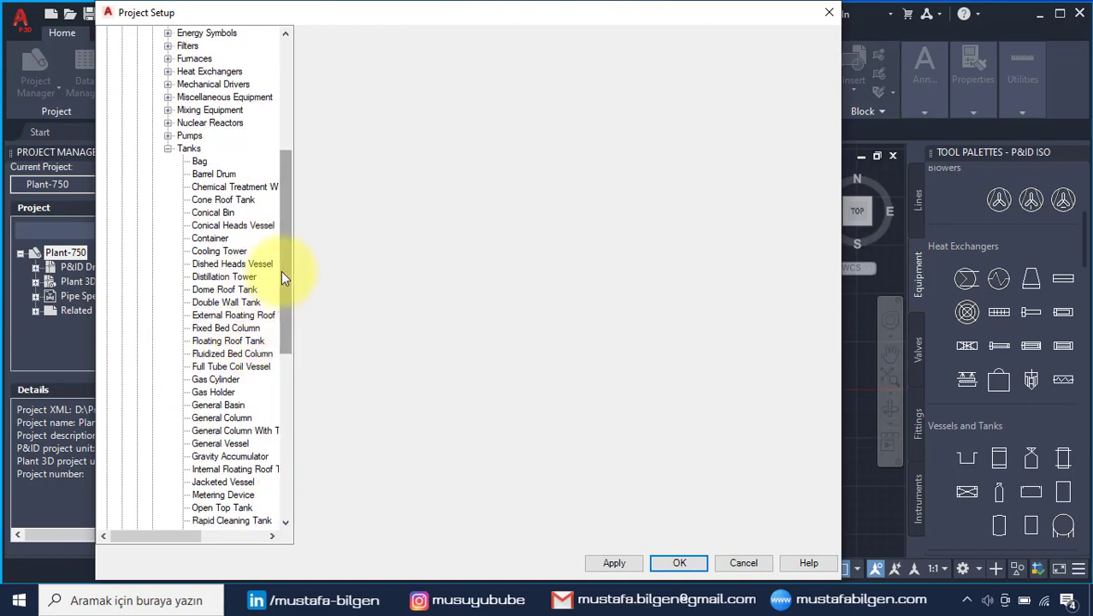
scroll(283, 278, down, 2)
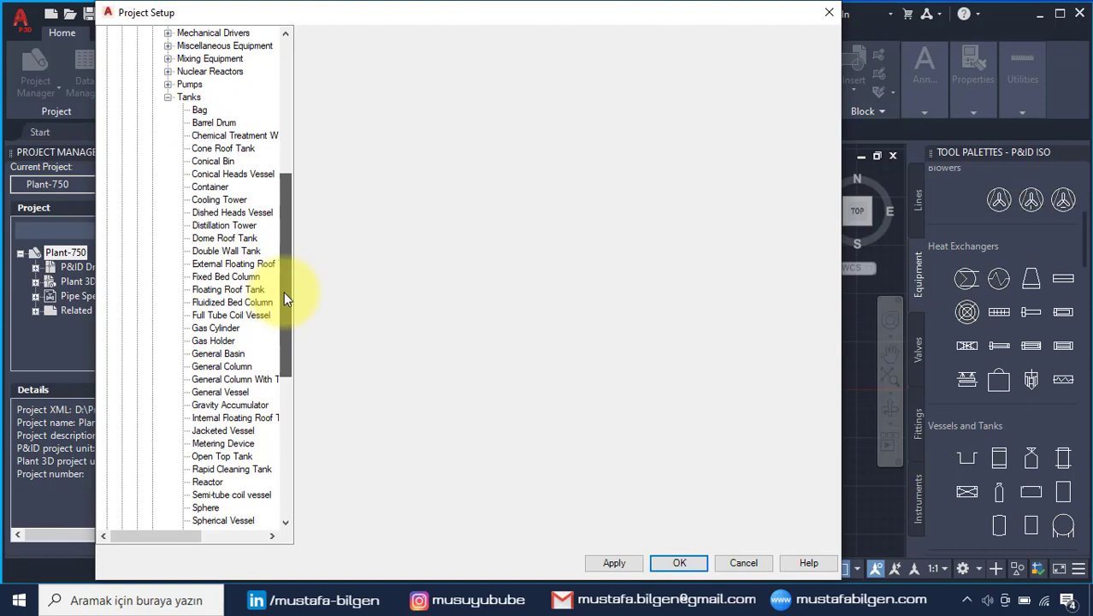
drag(283, 290, 283, 256)
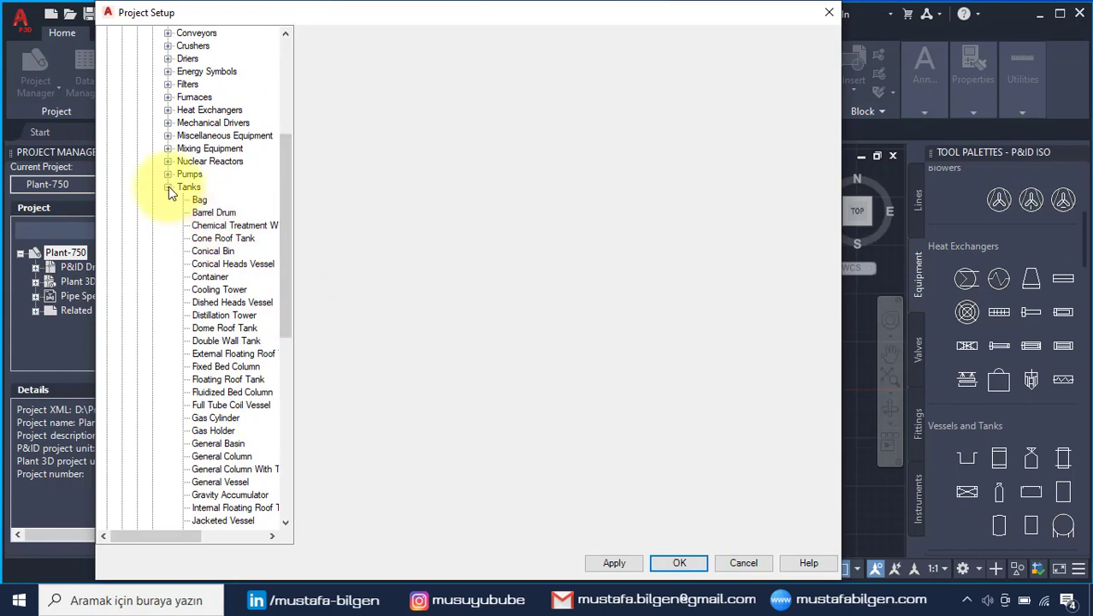
Step: Collapse Tanks and start a new Tanks class, then cancel it
click(168, 186)
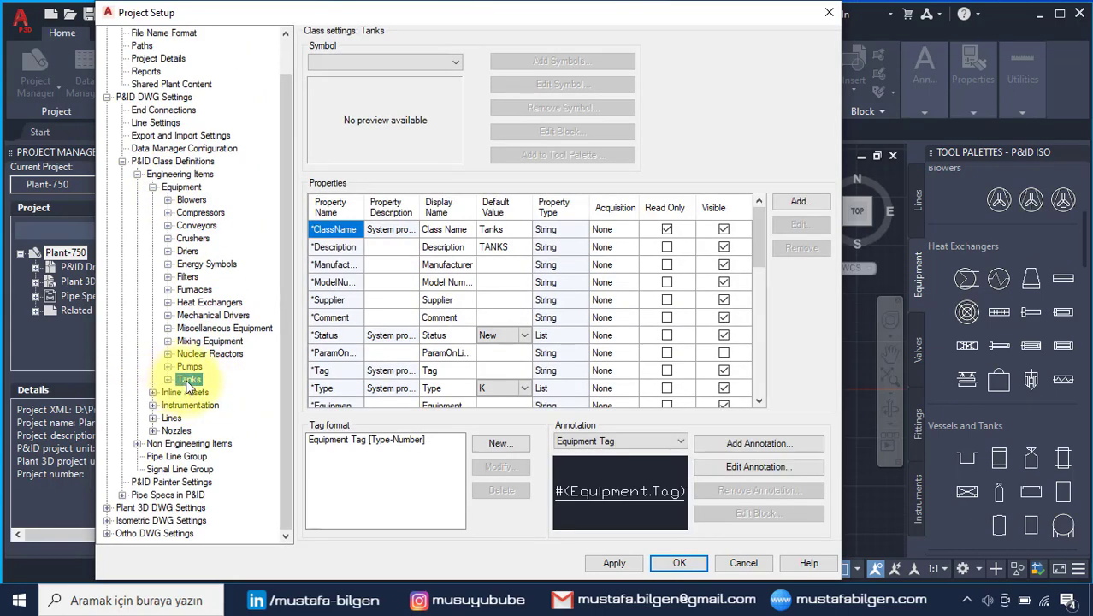
right_click(192, 381)
click(208, 390)
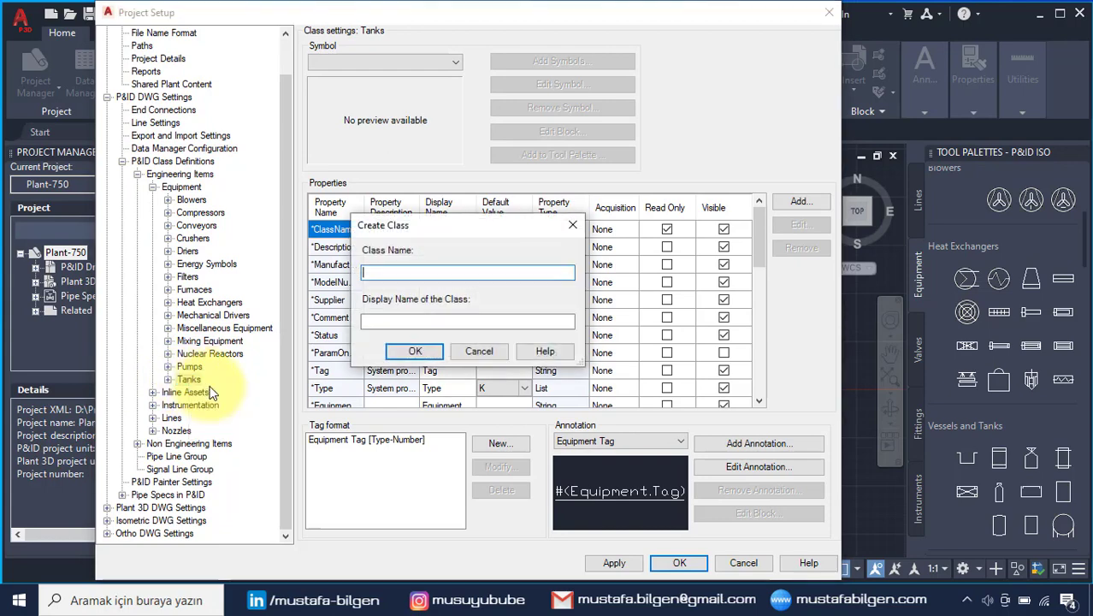
drag(434, 236, 481, 257)
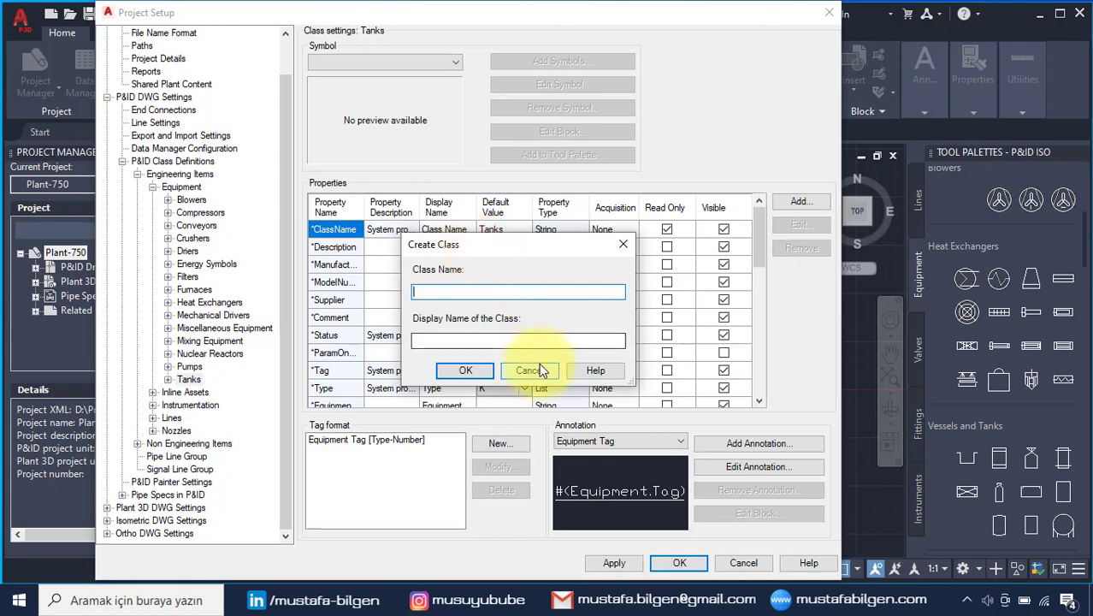
click(530, 371)
Step: Expand Pumps and view Centrifugal, Diaphragm, Gear, Screw and Vertical Can Pump class settings
click(189, 366)
click(168, 366)
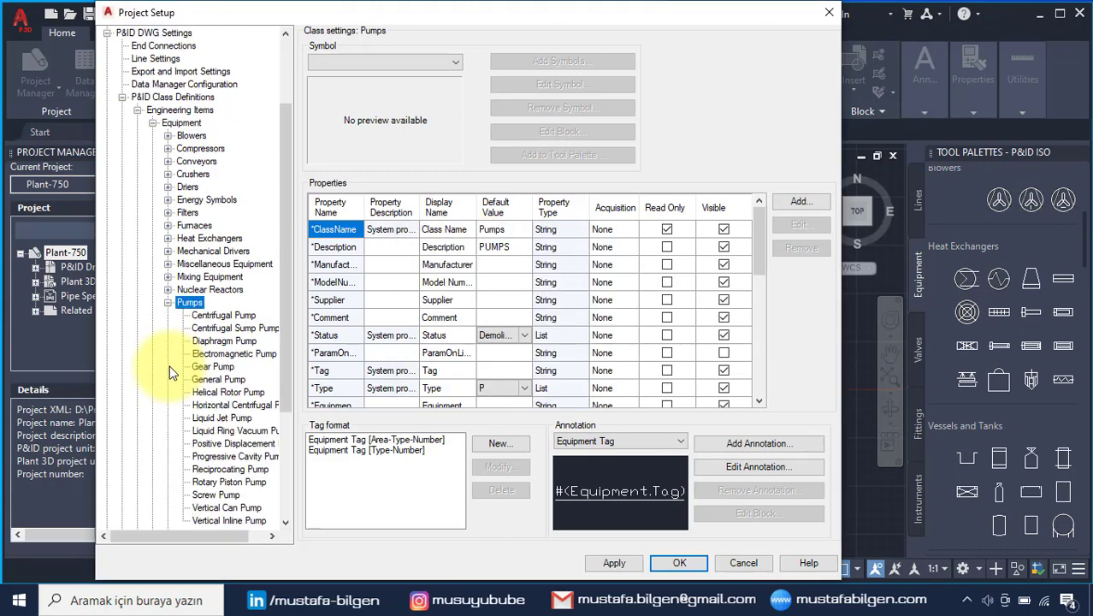
mouse_move(287, 291)
mouse_down()
mouse_move(290, 335)
mouse_move(290, 291)
mouse_up()
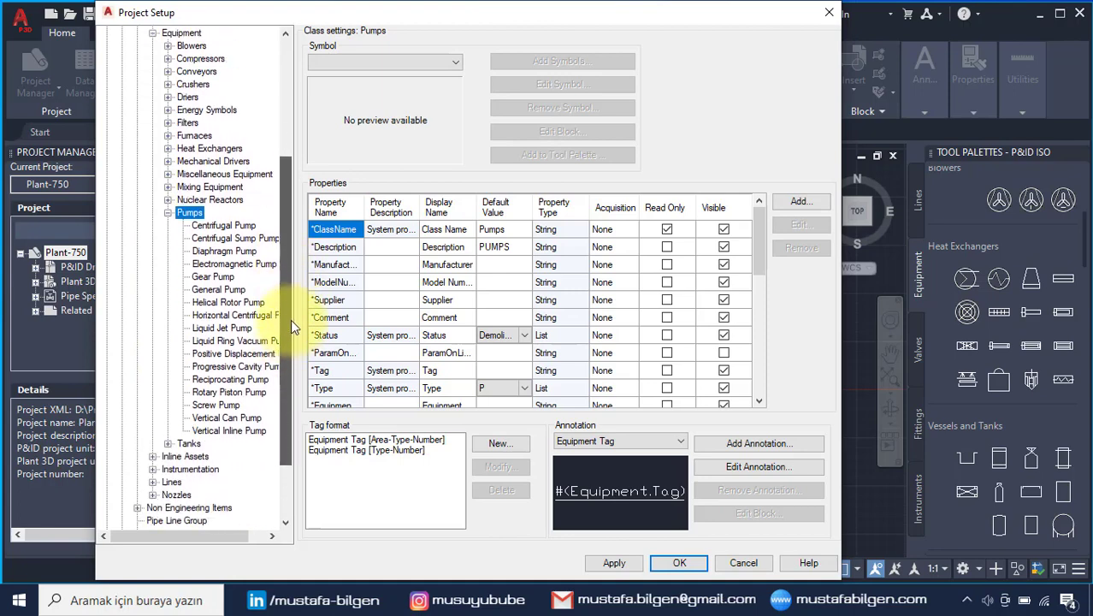
click(190, 265)
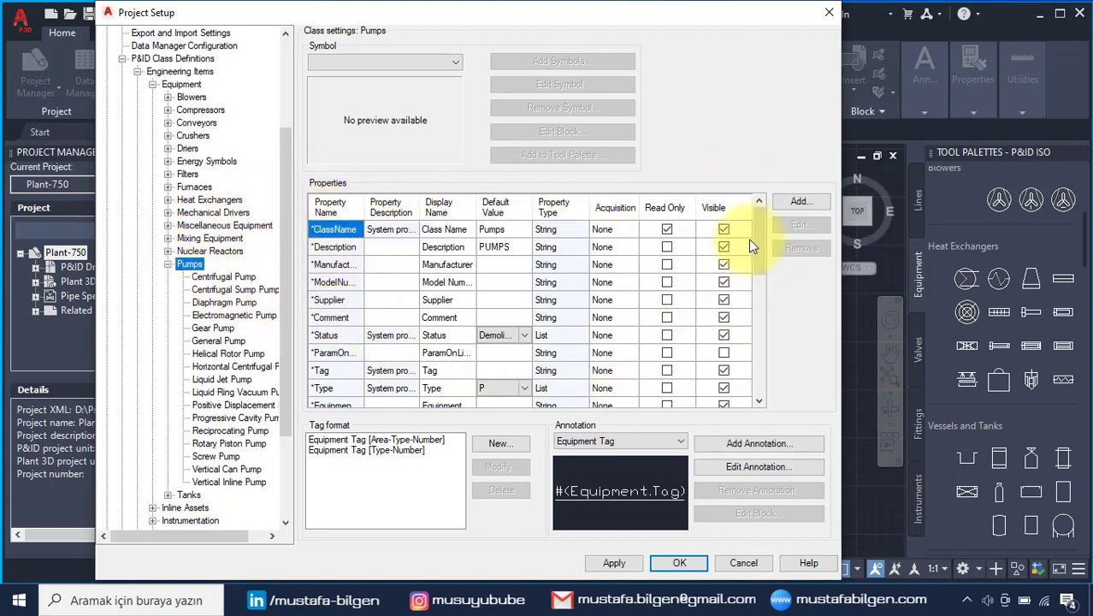
click(210, 277)
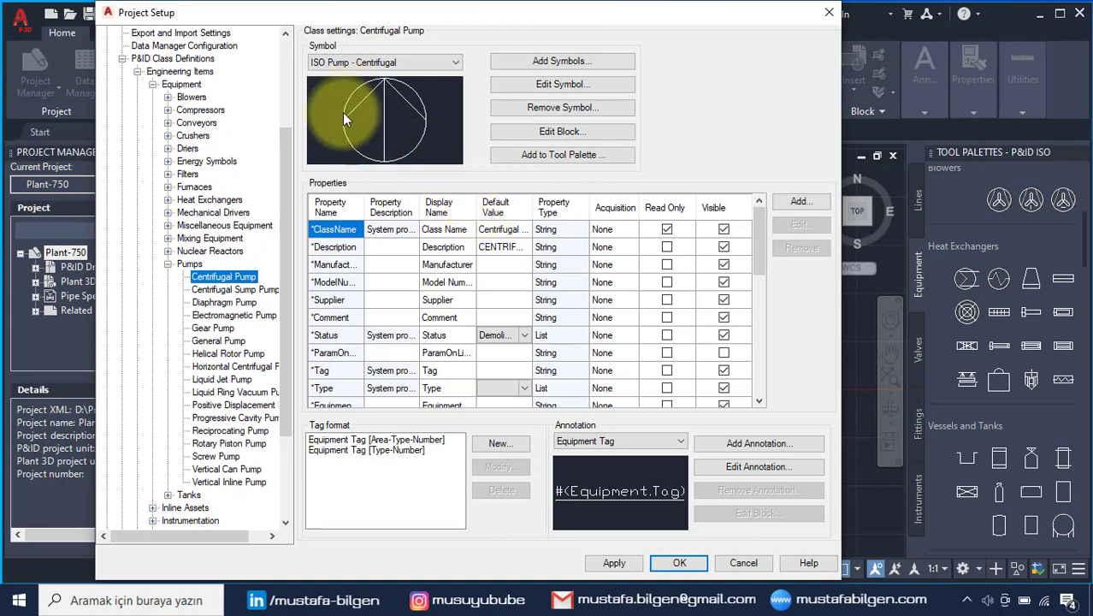
click(230, 299)
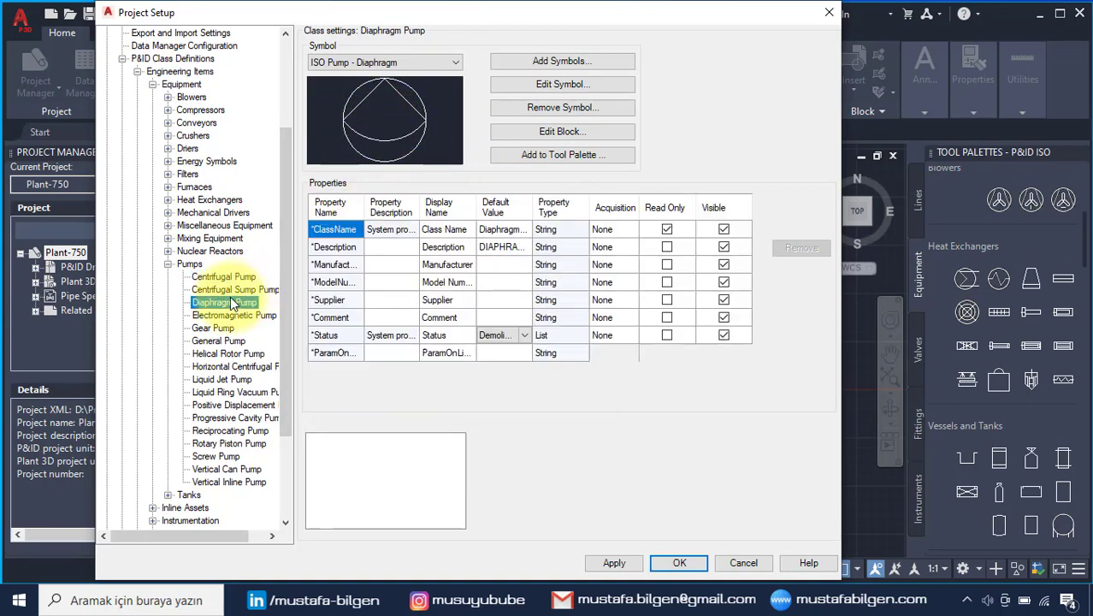
click(214, 329)
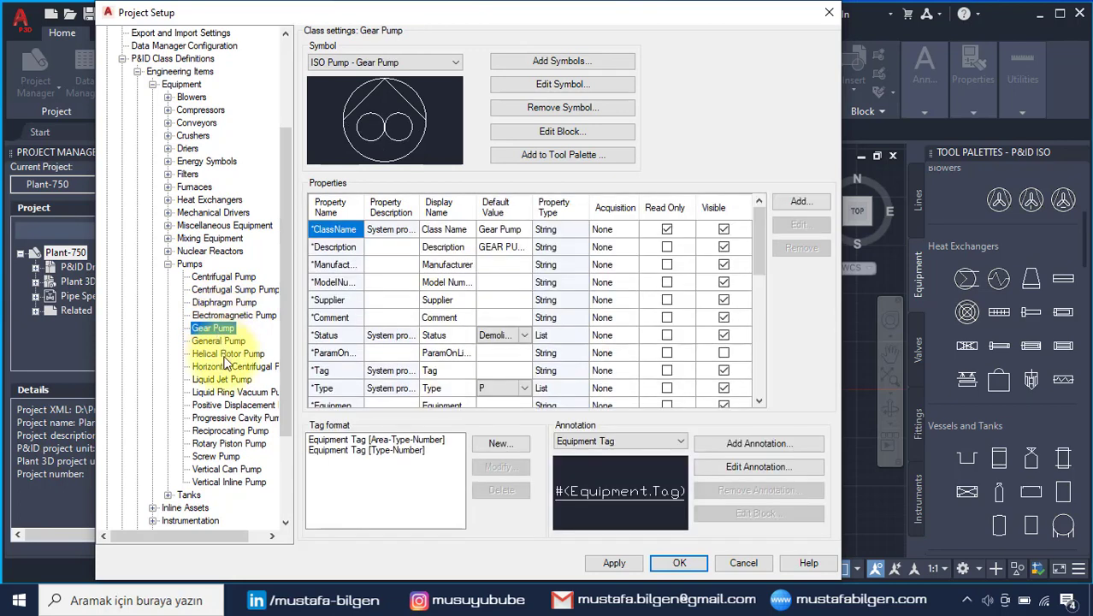
click(218, 455)
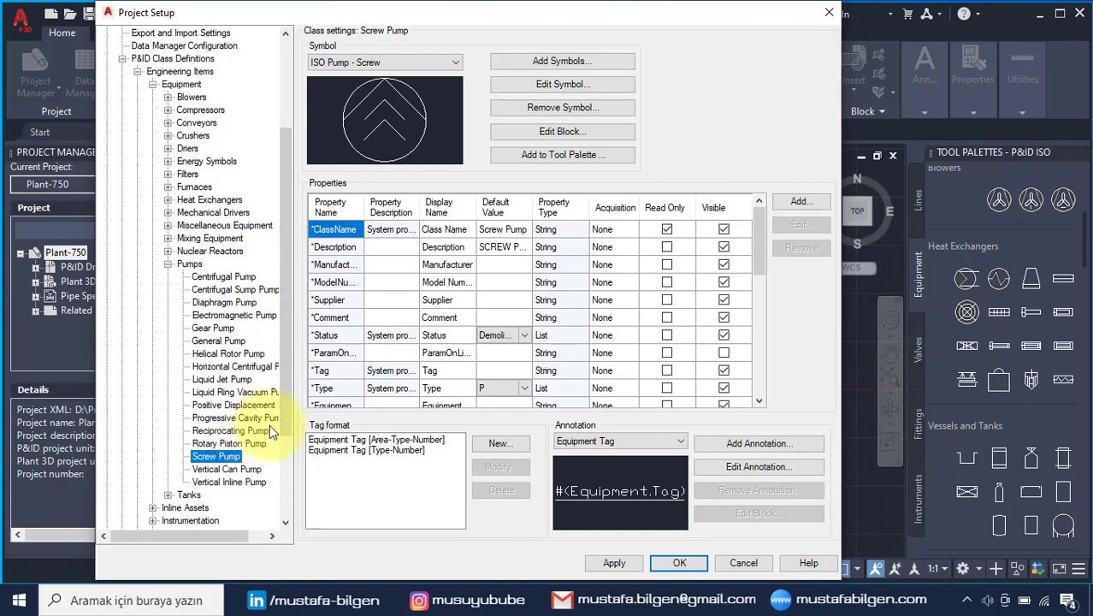
scroll(288, 368, down, 1)
scroll(288, 368, down, 1)
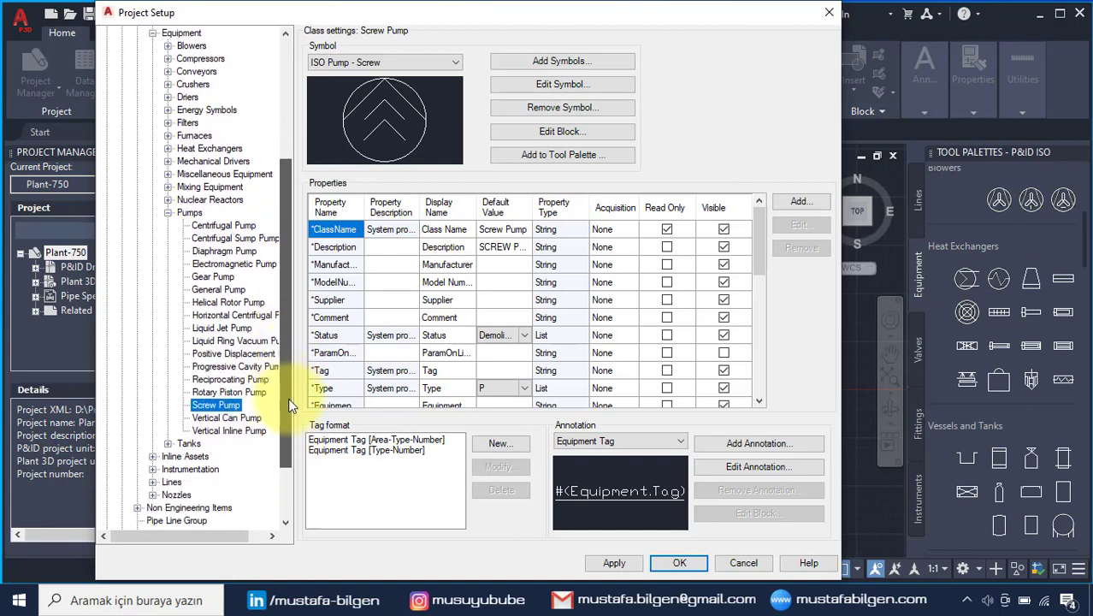
click(232, 418)
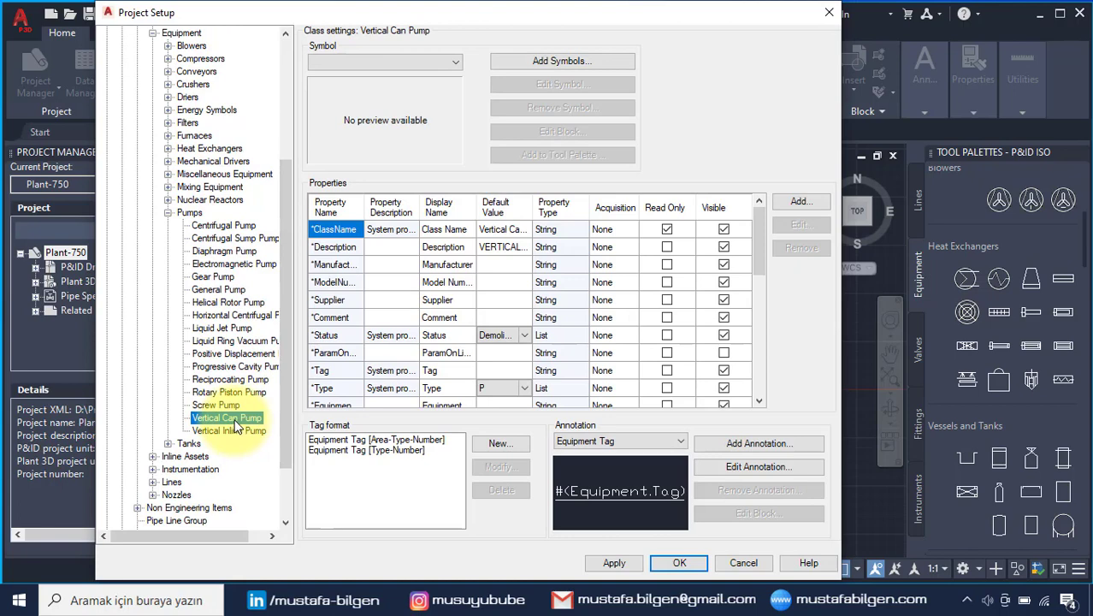
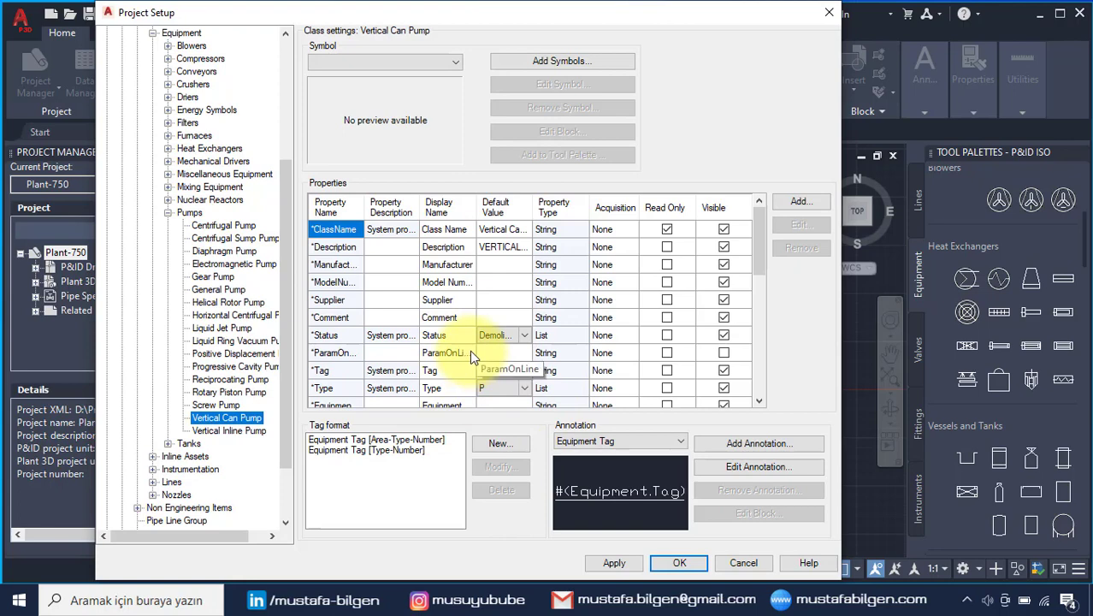
Step: Compare Gear Pump, Rotary Piston Pump and Pumps class settings, leaving the Type default at P
click(214, 276)
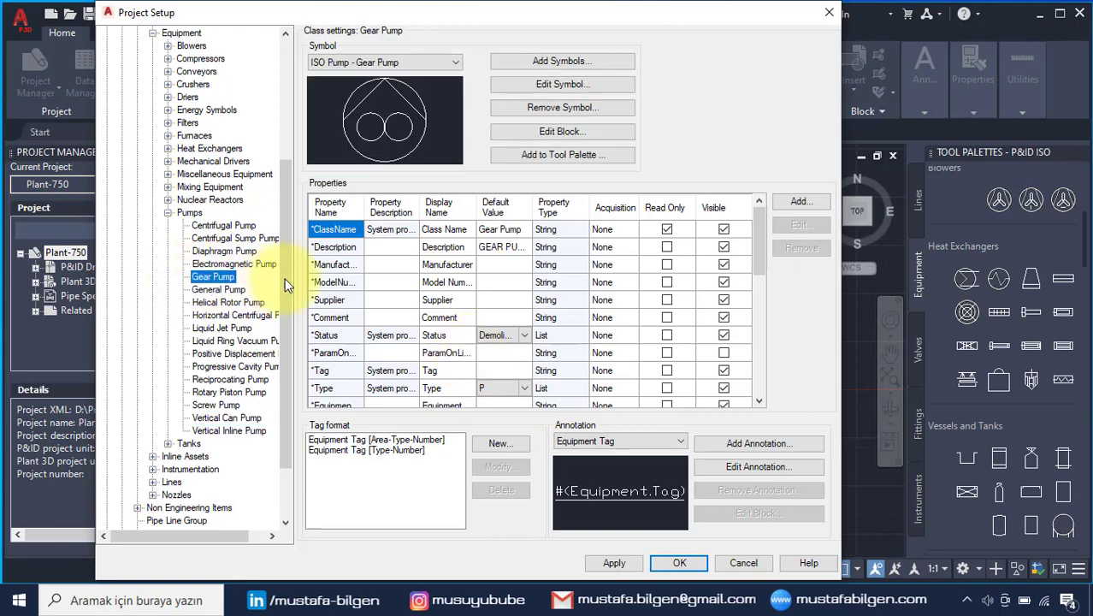
click(524, 387)
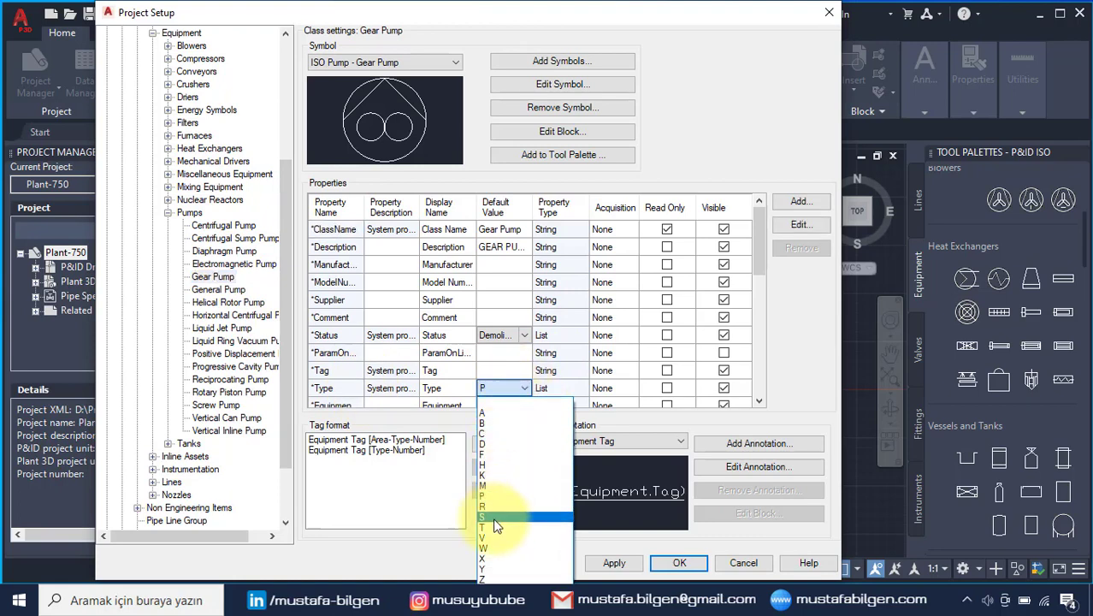
click(504, 390)
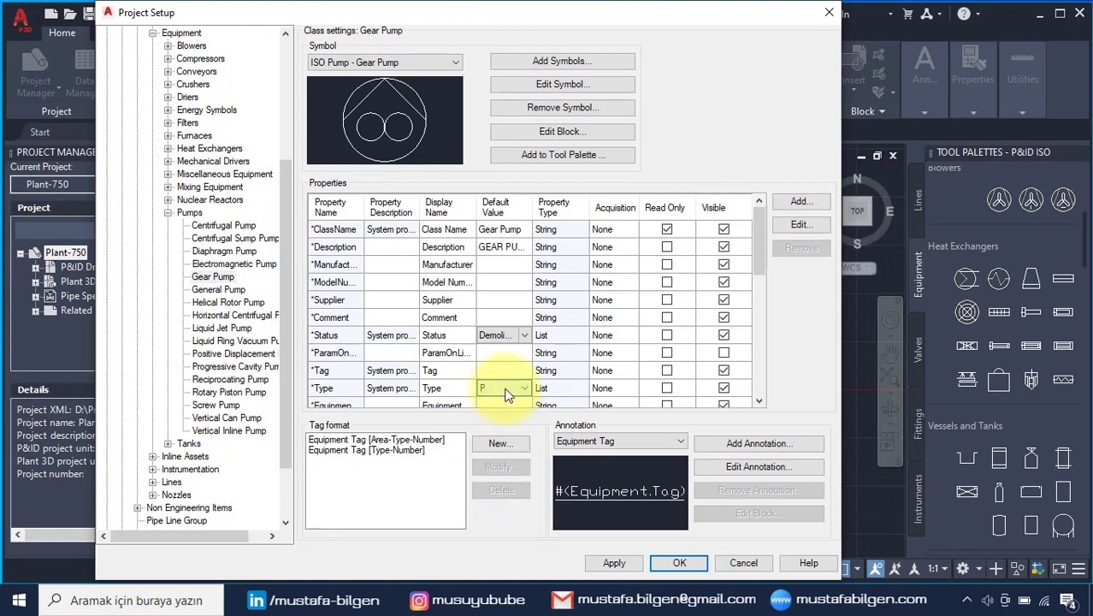
click(189, 212)
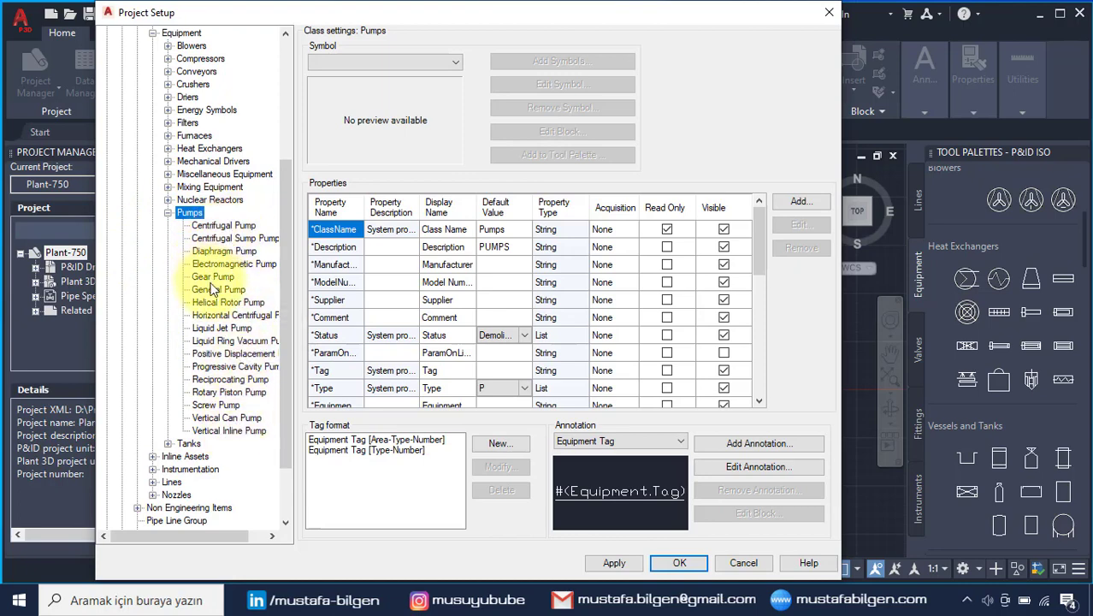
click(213, 277)
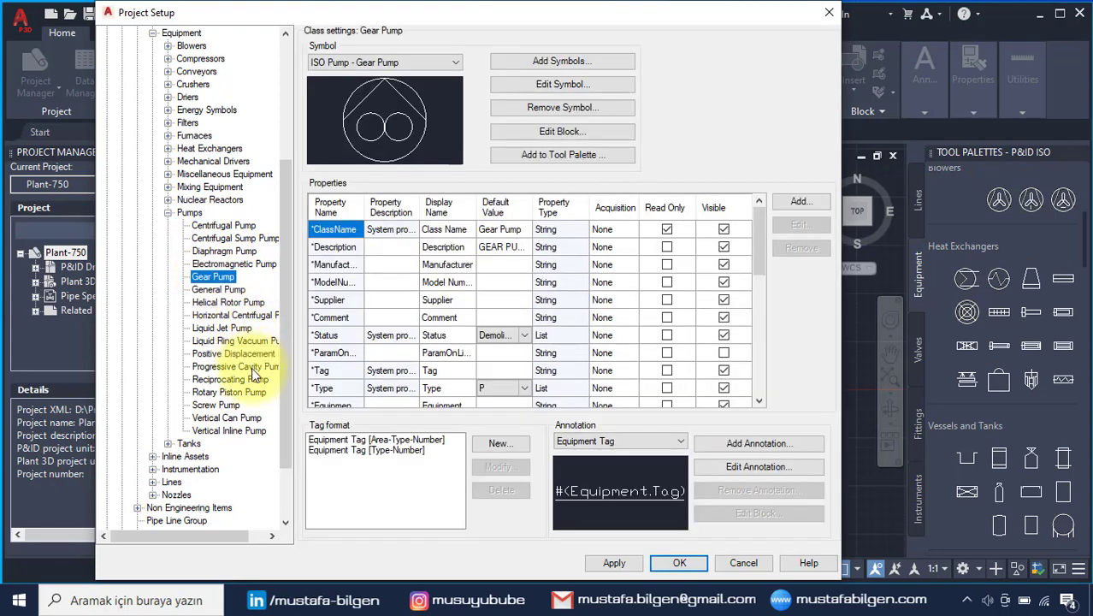
click(218, 392)
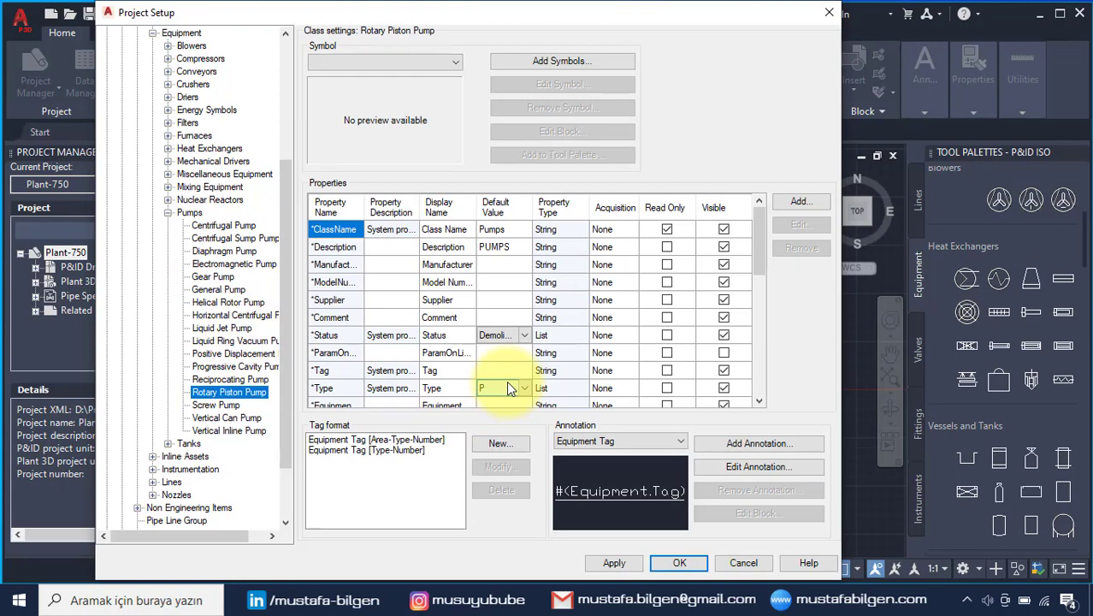
click(190, 213)
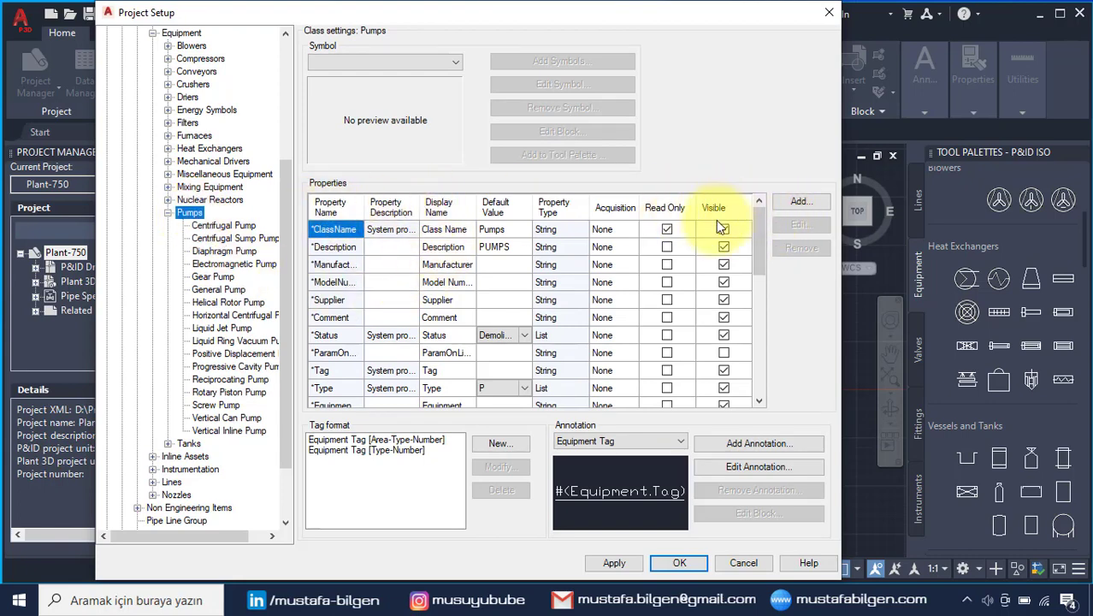
Step: Set the Pumps Status property not visible, keeping Demolition as its default, and apply
mouse_move(758, 229)
mouse_down()
mouse_move(755, 343)
mouse_move(760, 251)
mouse_up()
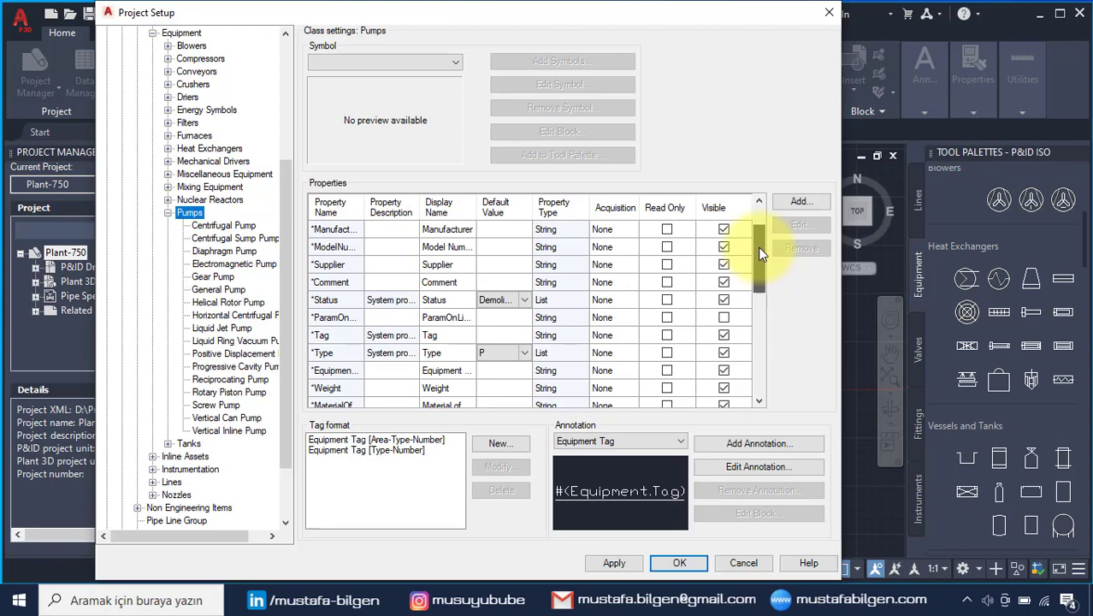
drag(759, 253, 759, 275)
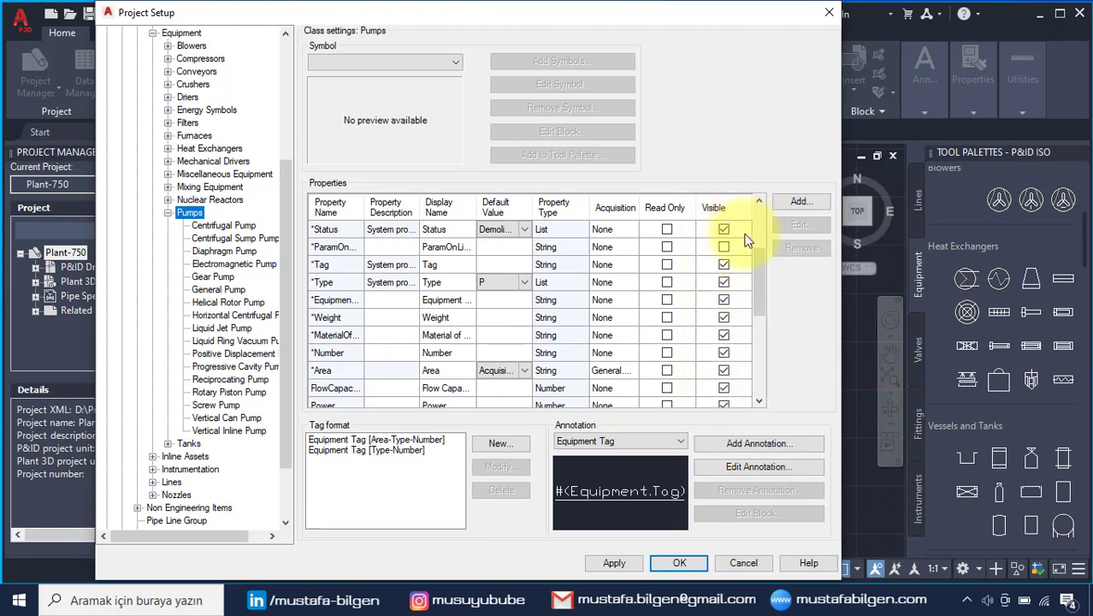
drag(760, 273, 761, 262)
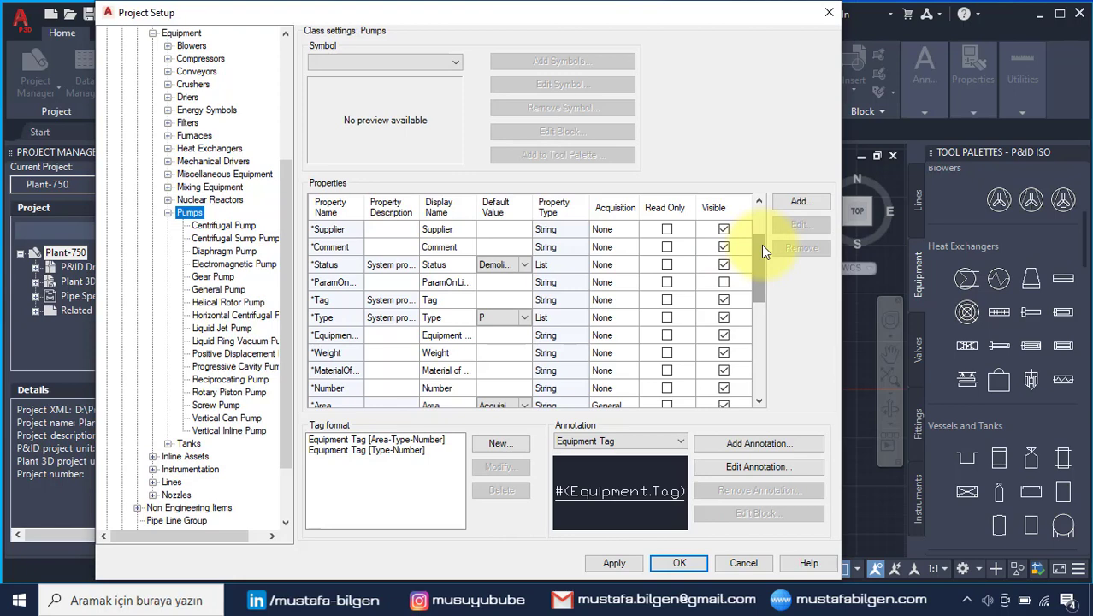
drag(761, 245, 758, 240)
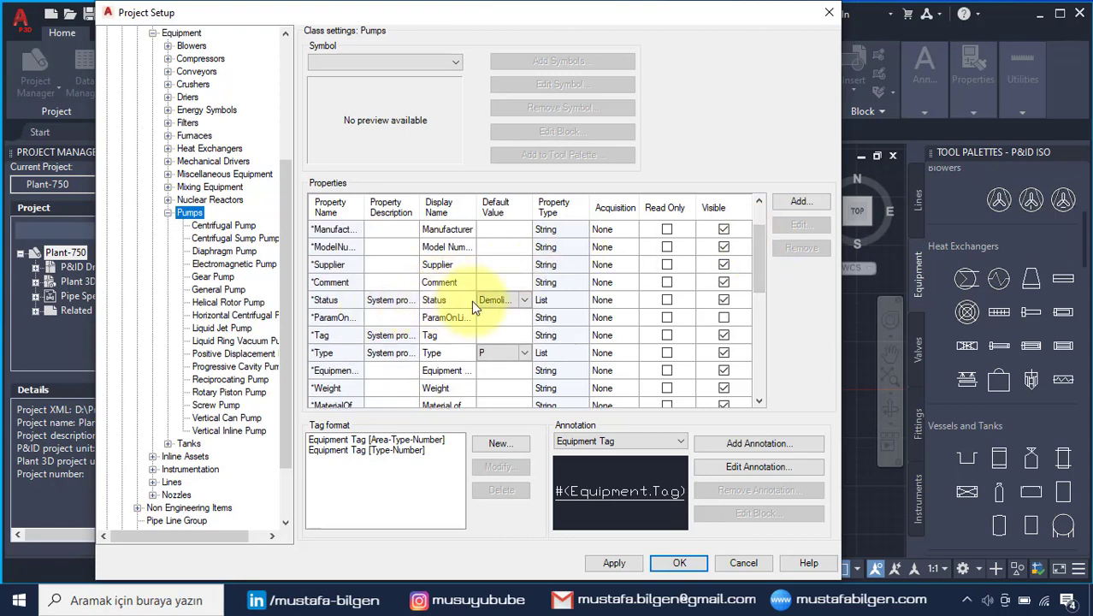
click(524, 300)
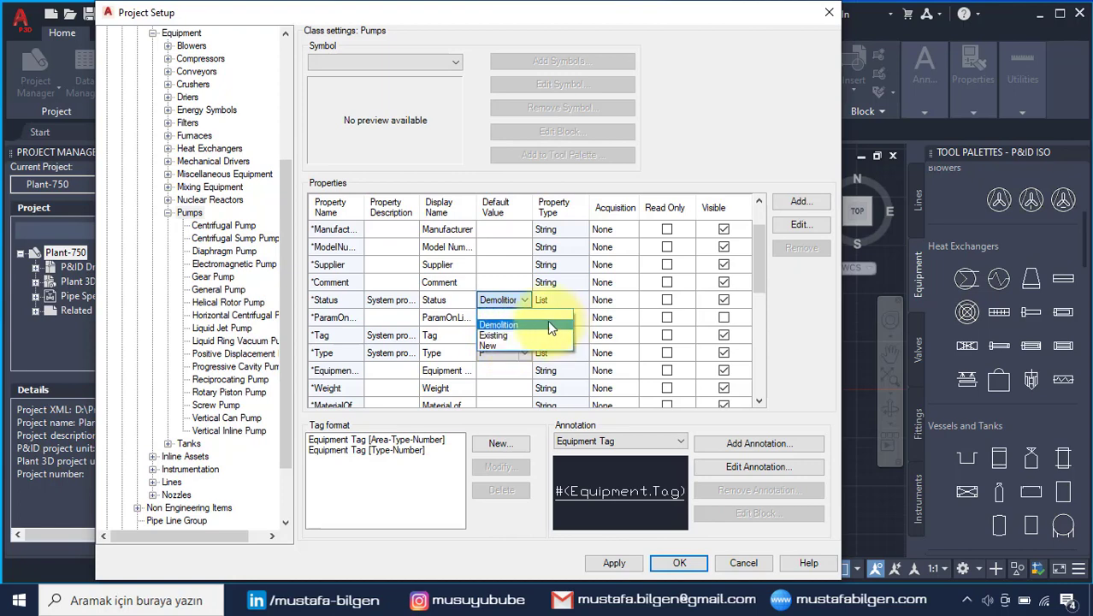
click(432, 308)
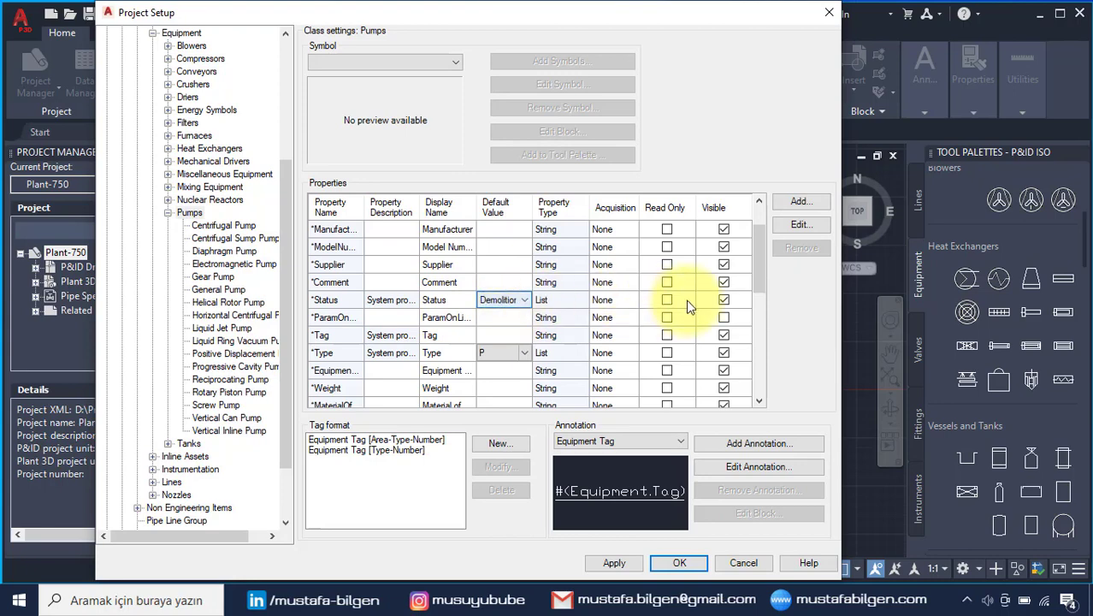
click(722, 300)
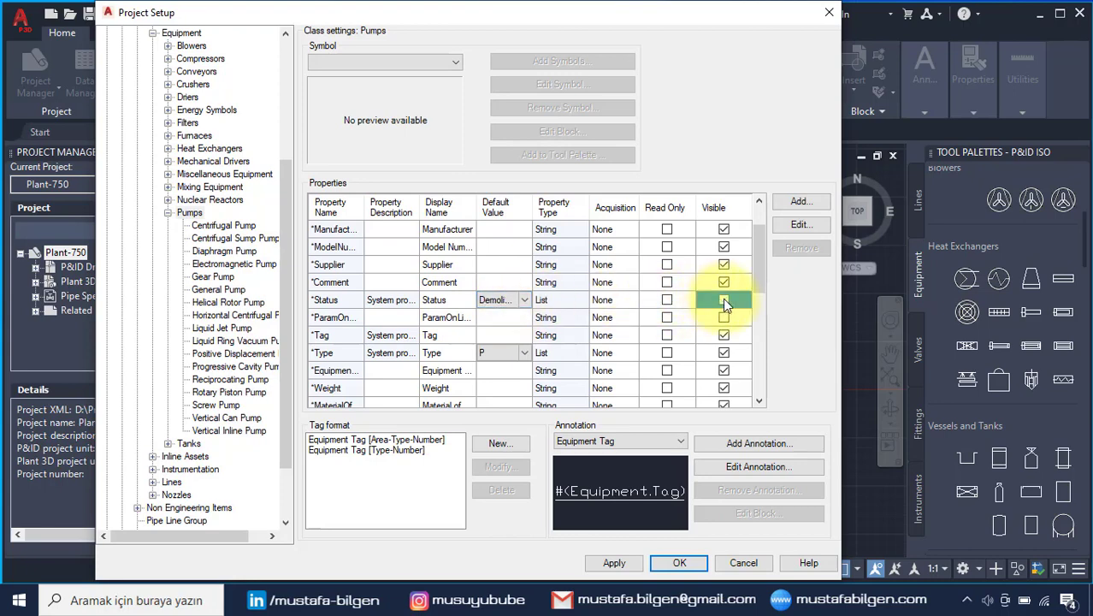
click(676, 564)
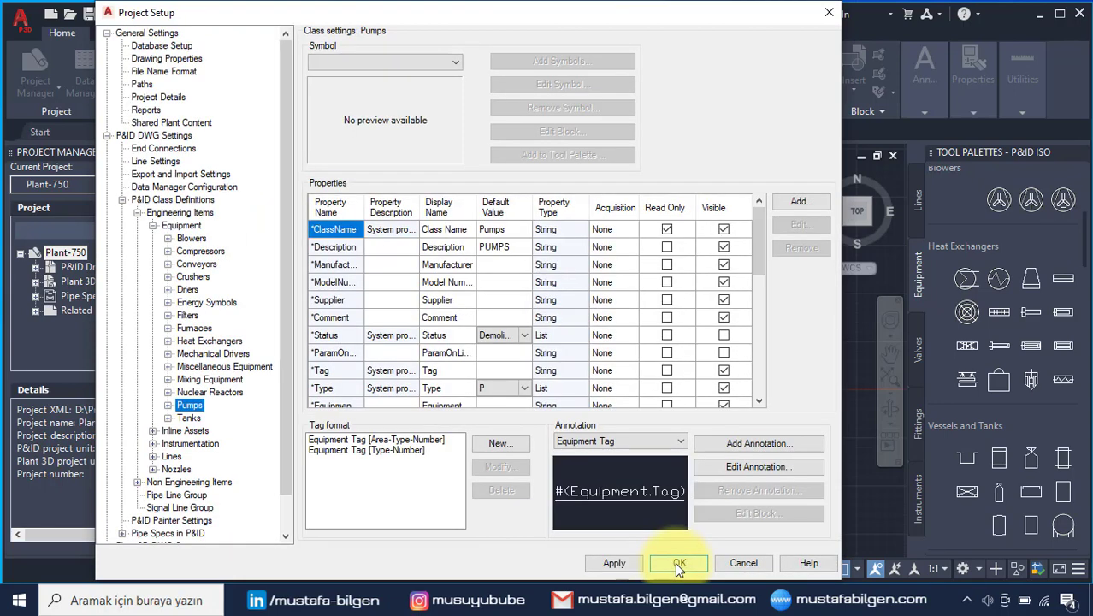
Step: Set the Pumps Tag property not visible, apply, and close Project Setup
click(724, 370)
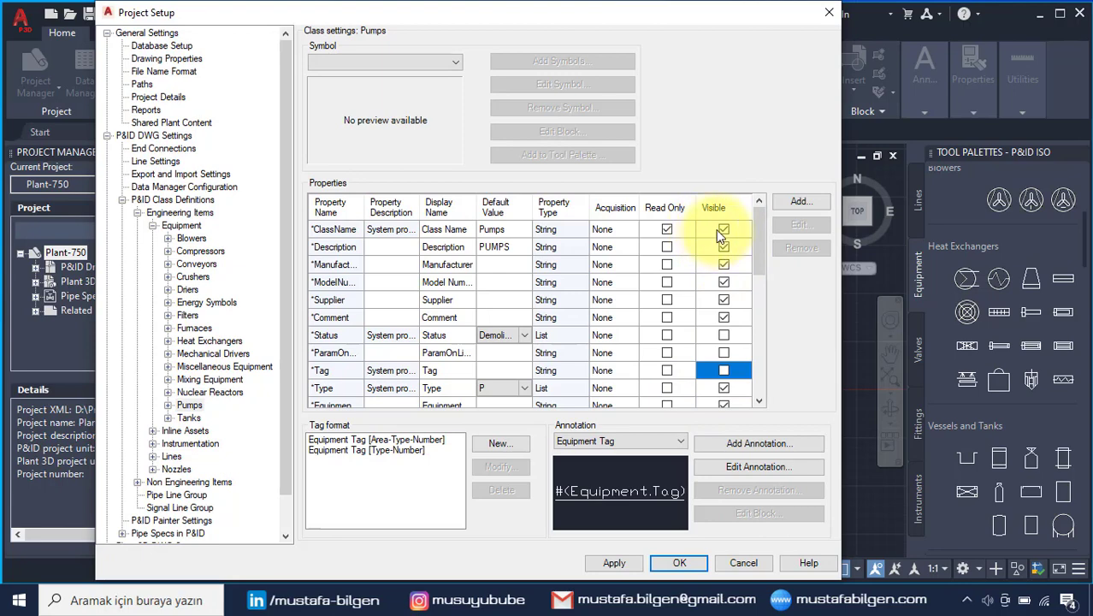
click(723, 369)
click(633, 569)
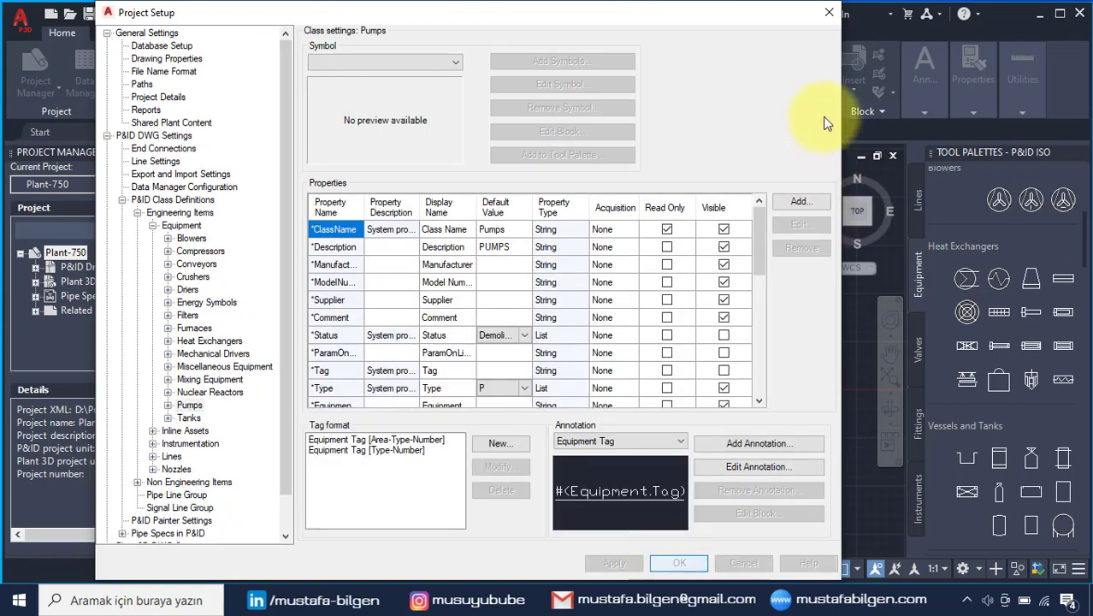
click(826, 15)
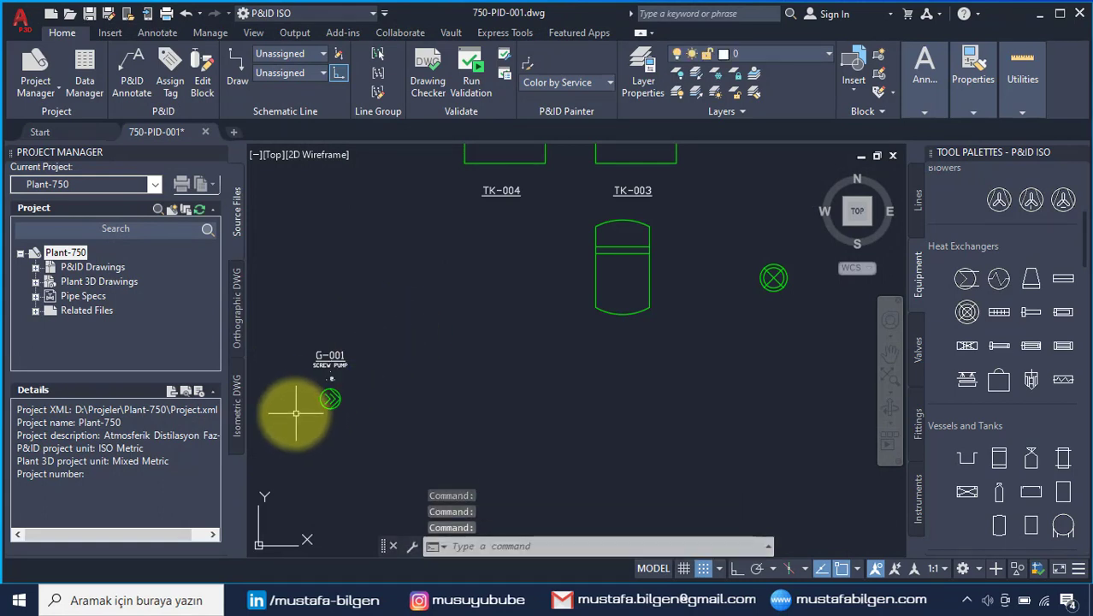
Step: Zoom to screw pump G-001 and review its properties (Type G, Number 001)
scroll(376, 402, up, 2)
scroll(401, 376, up, 2)
scroll(410, 368, up, 2)
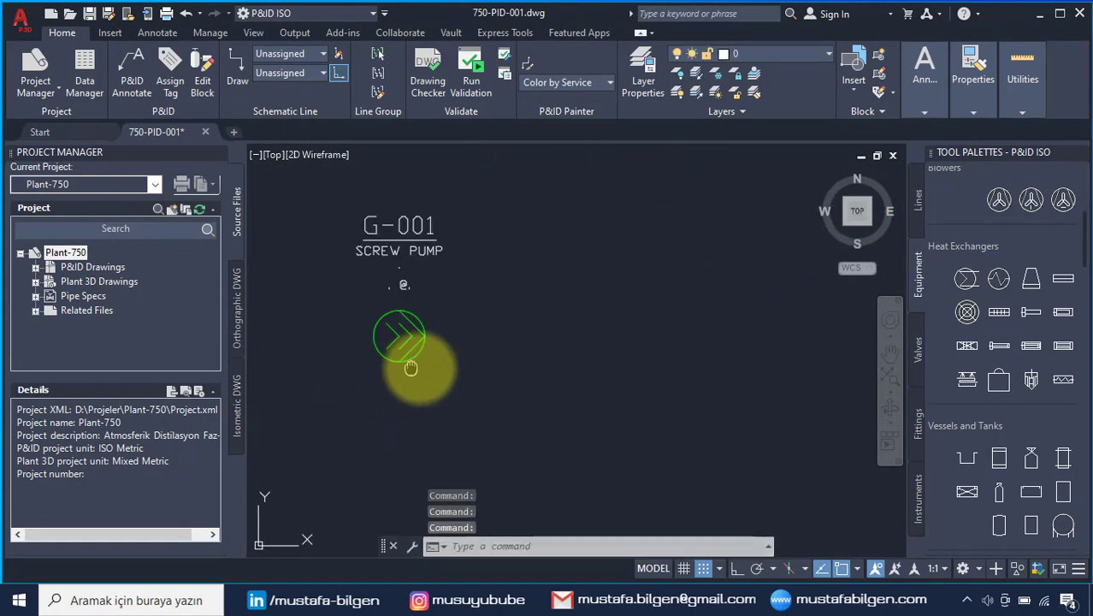
scroll(428, 368, down, 1)
click(451, 339)
click(409, 337)
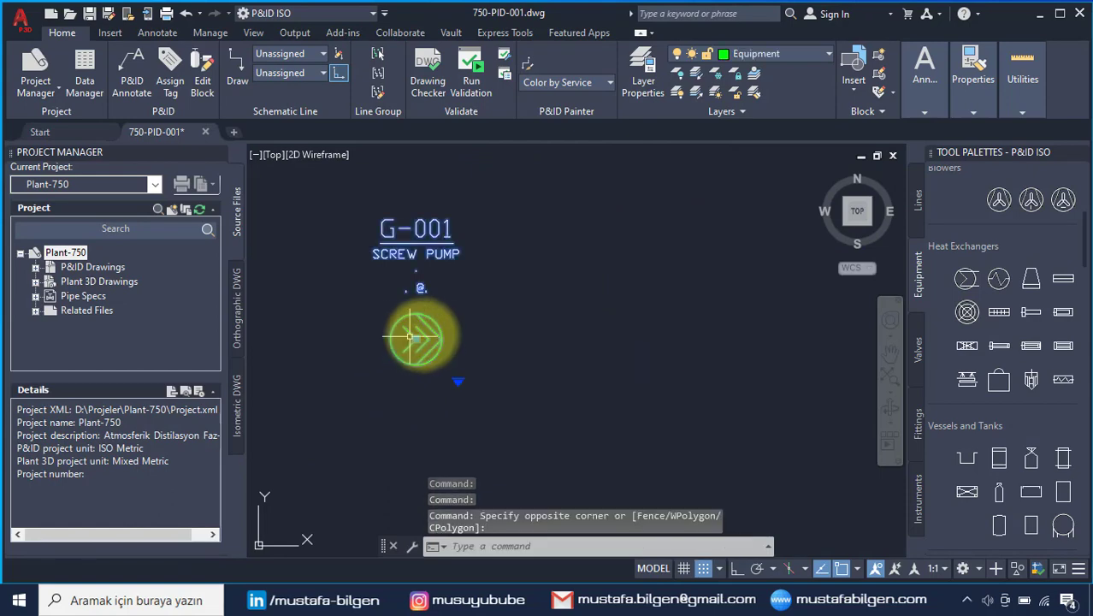
right_click(423, 336)
click(453, 554)
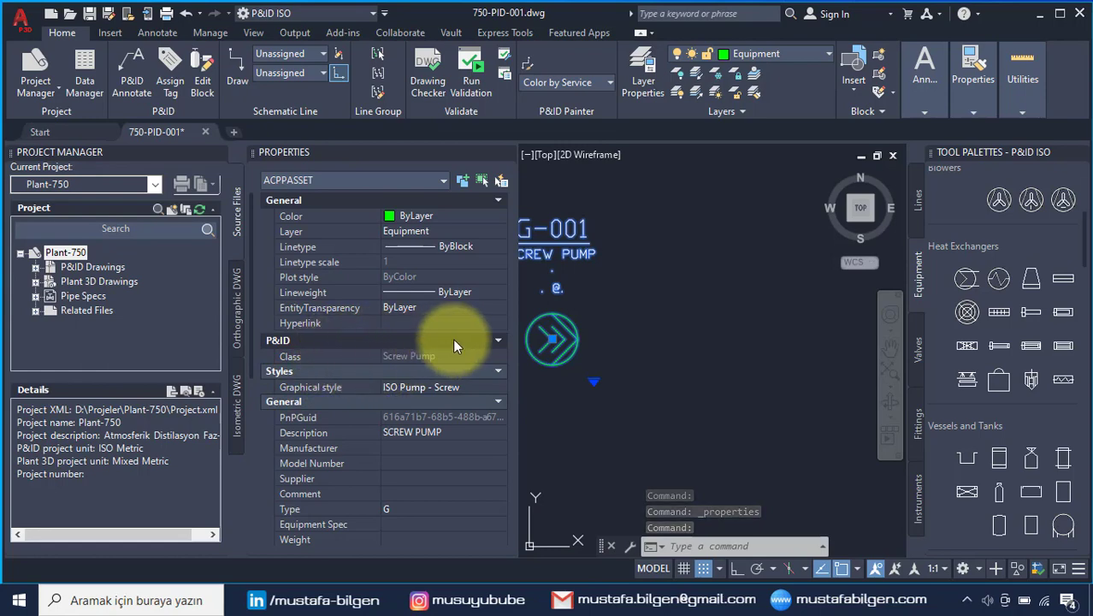
scroll(413, 445, down, 3)
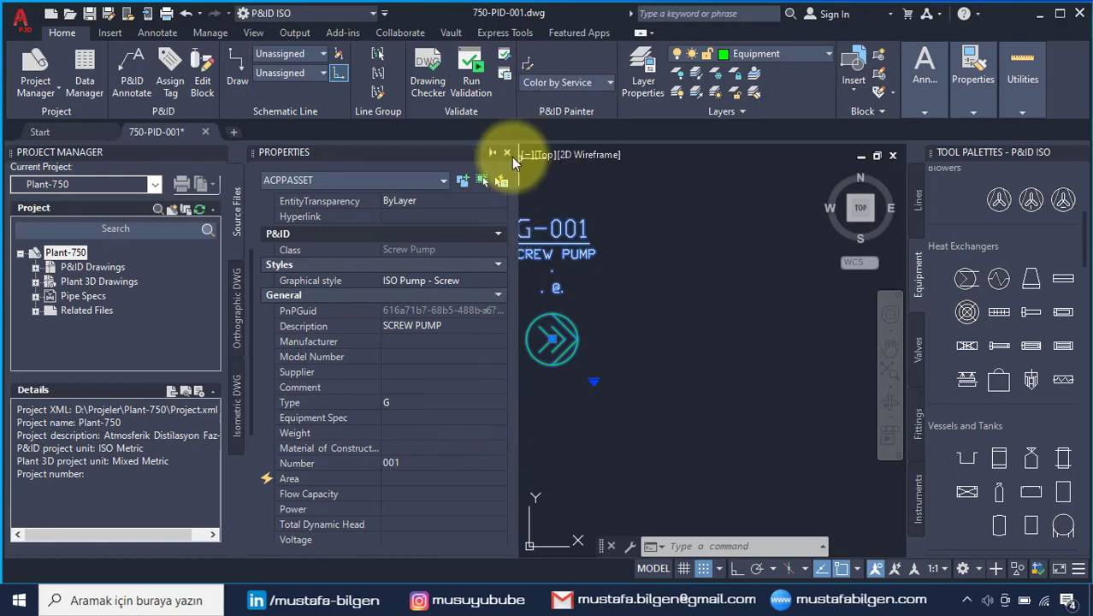
click(507, 153)
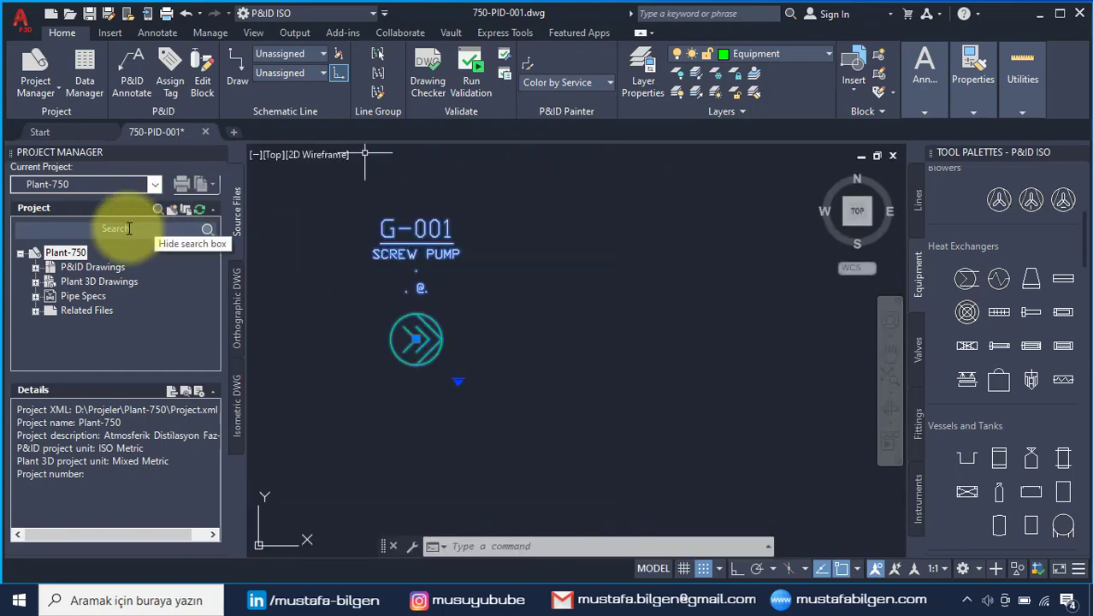
right_click(74, 255)
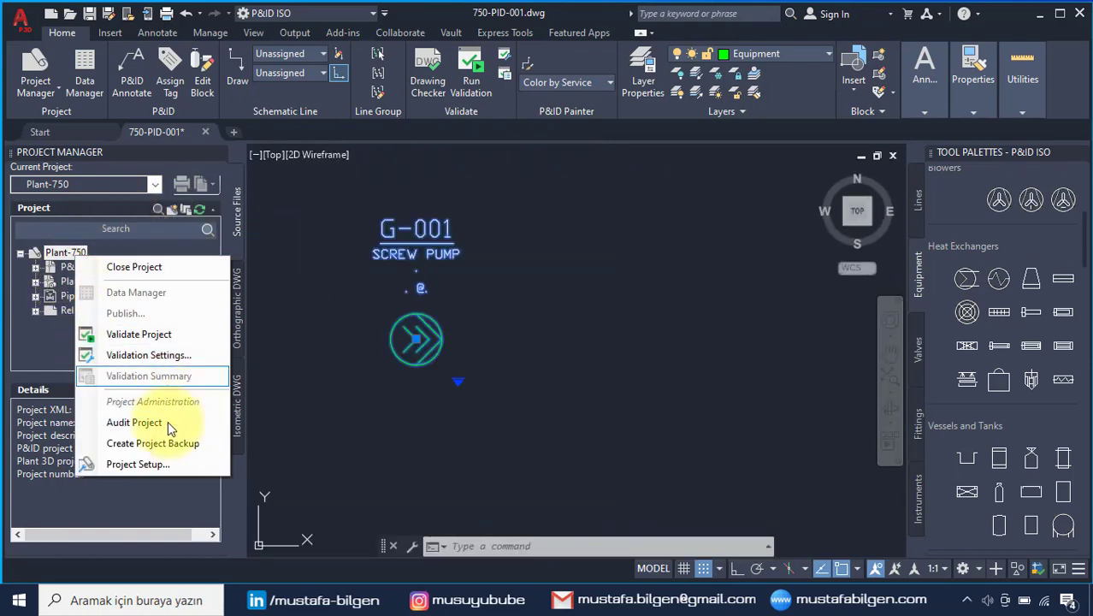
Step: Reopen Project Setup and edit the selection list behind the Pumps Status property
click(162, 466)
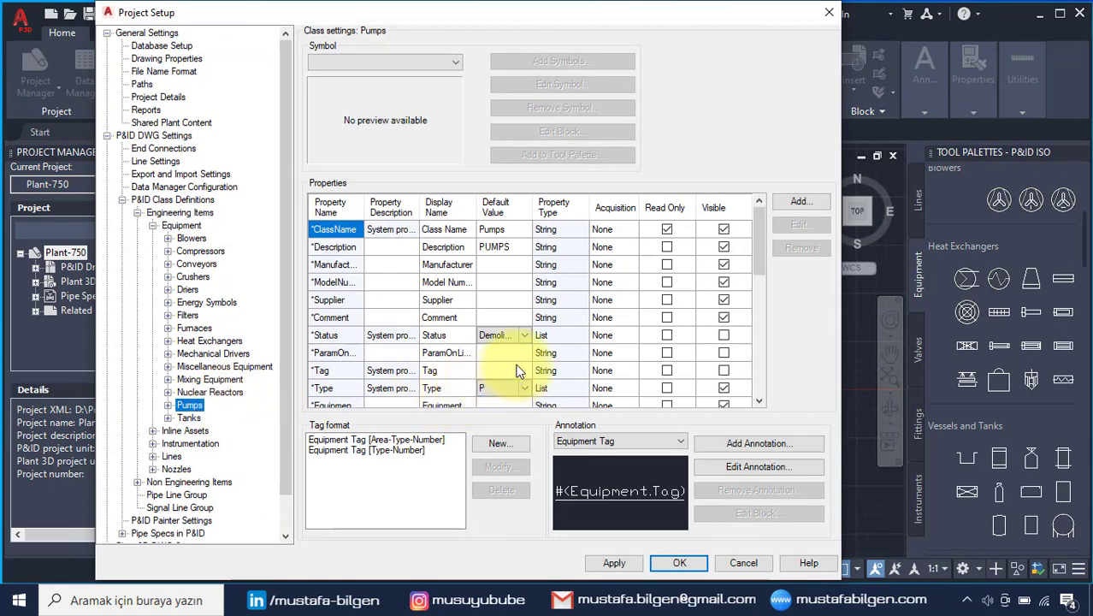
click(439, 318)
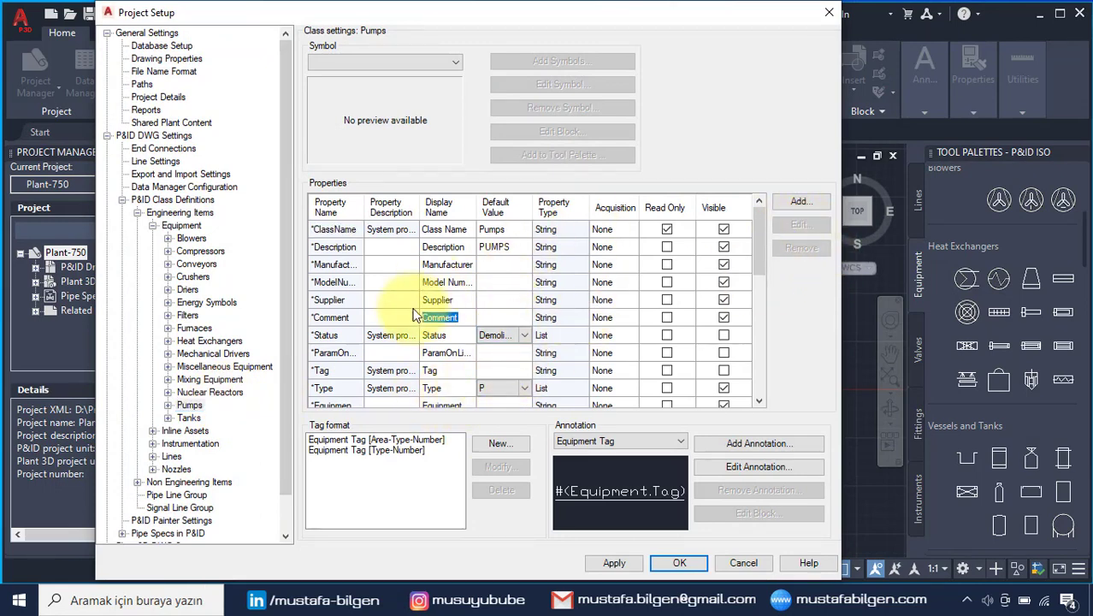
click(463, 337)
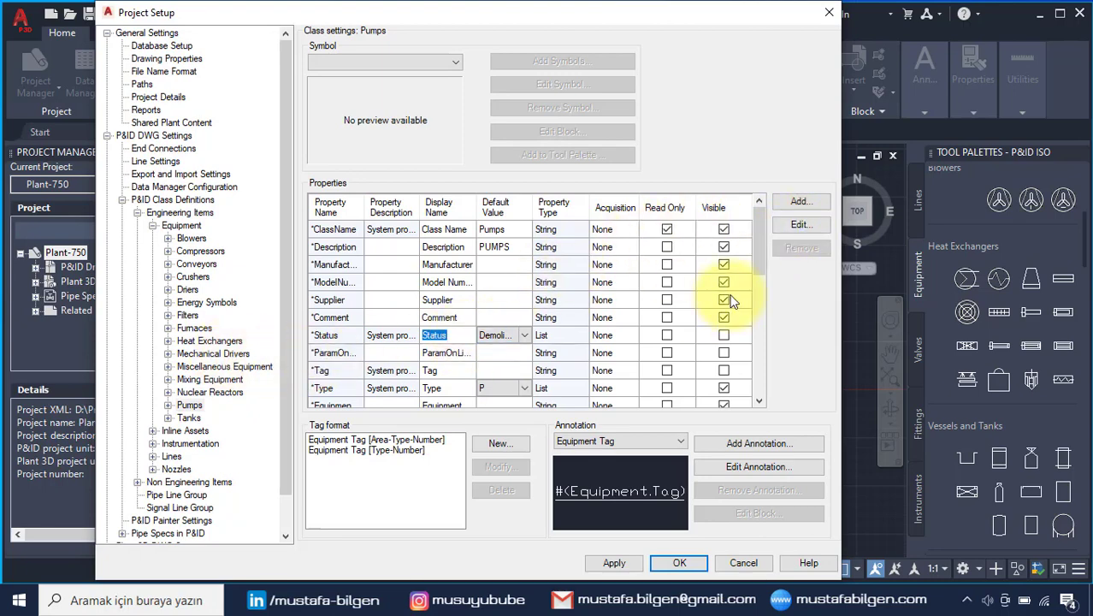
click(796, 229)
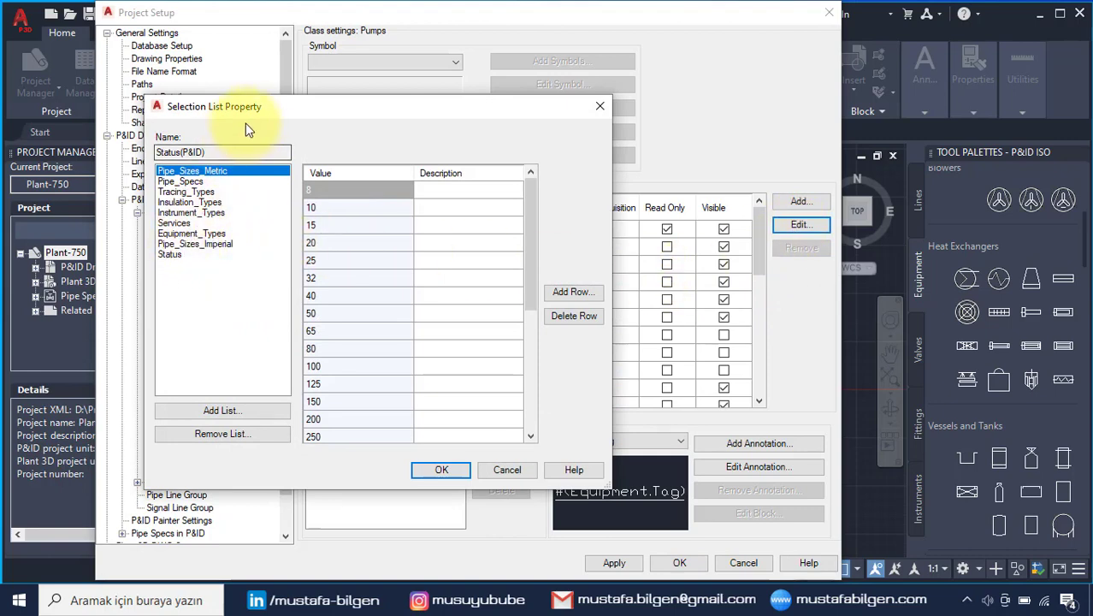
Step: Move the dialog aside and review the Pipe_Specs, Tracing_Types, Insulation_Types, Instrument_Types and Services lists
drag(271, 121, 285, 118)
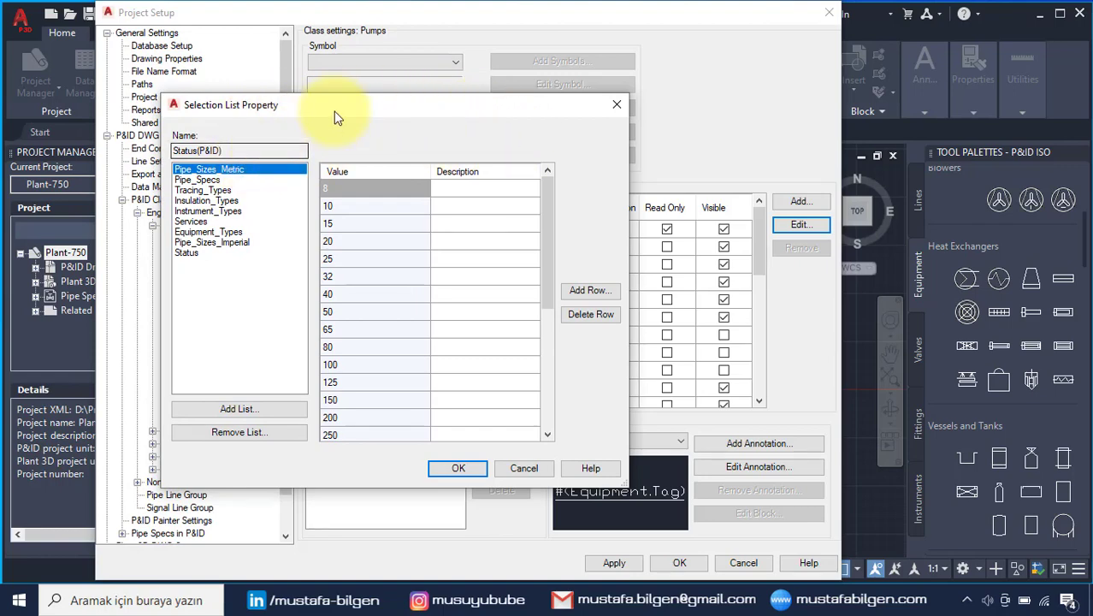
mouse_move(339, 113)
mouse_down()
mouse_move(440, 111)
mouse_move(142, 241)
mouse_up()
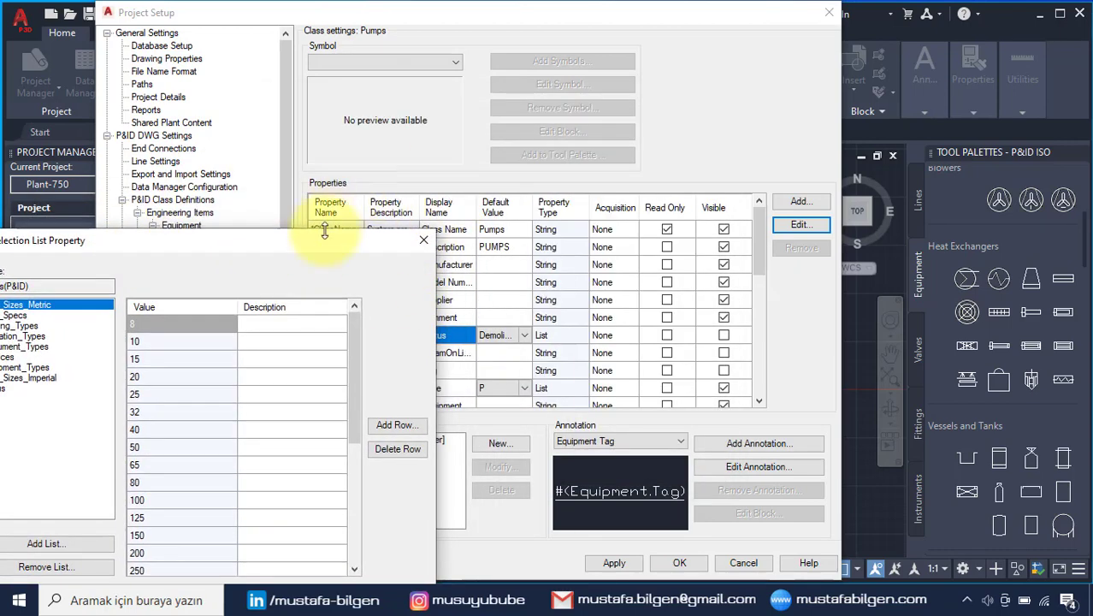
drag(282, 244, 591, 153)
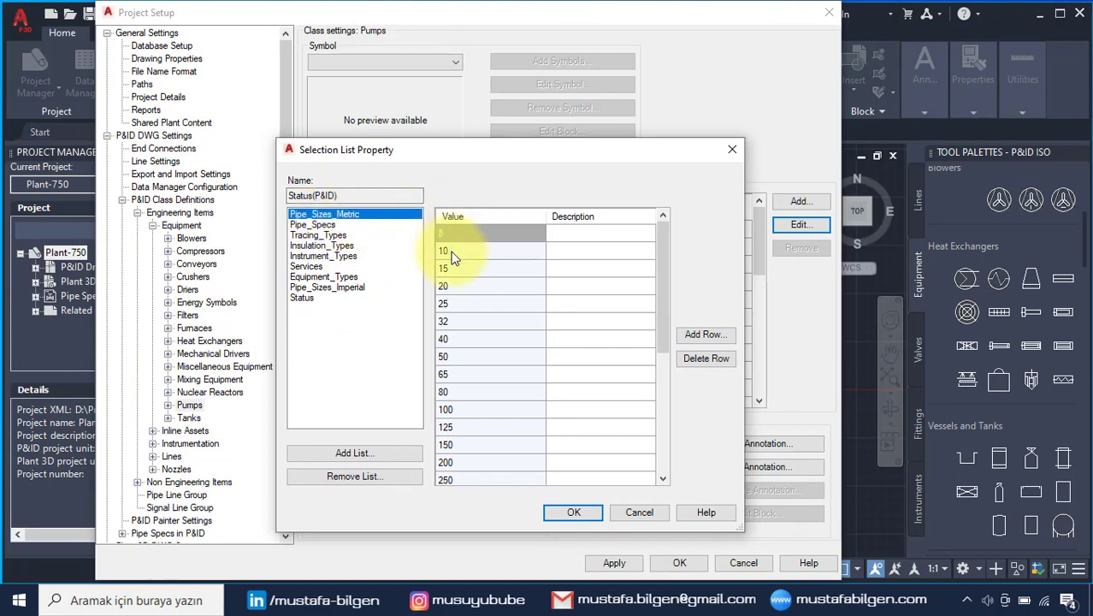
click(332, 225)
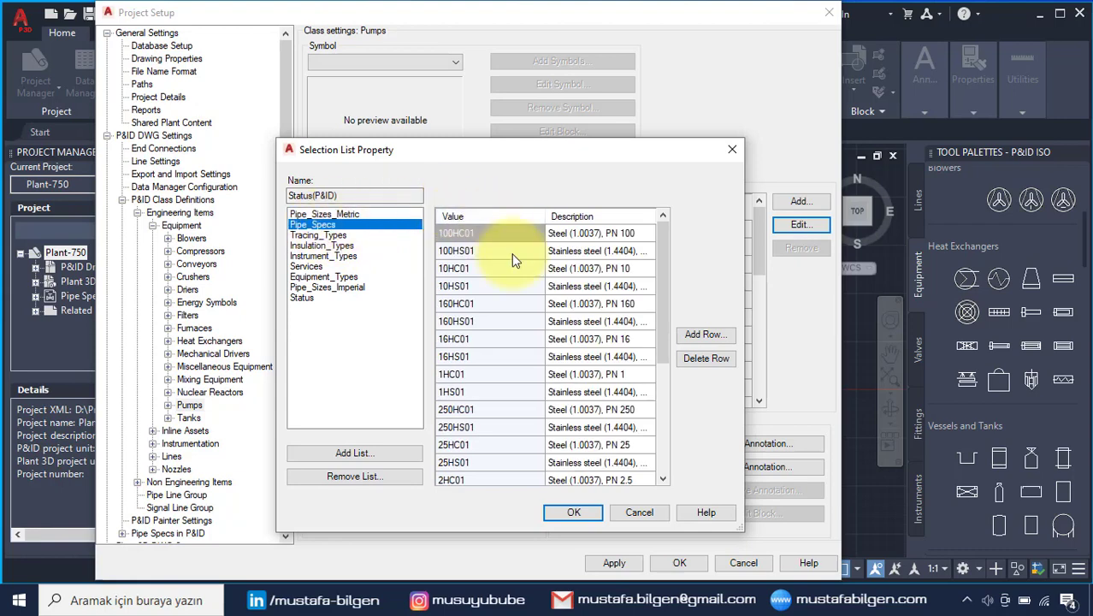
click(603, 268)
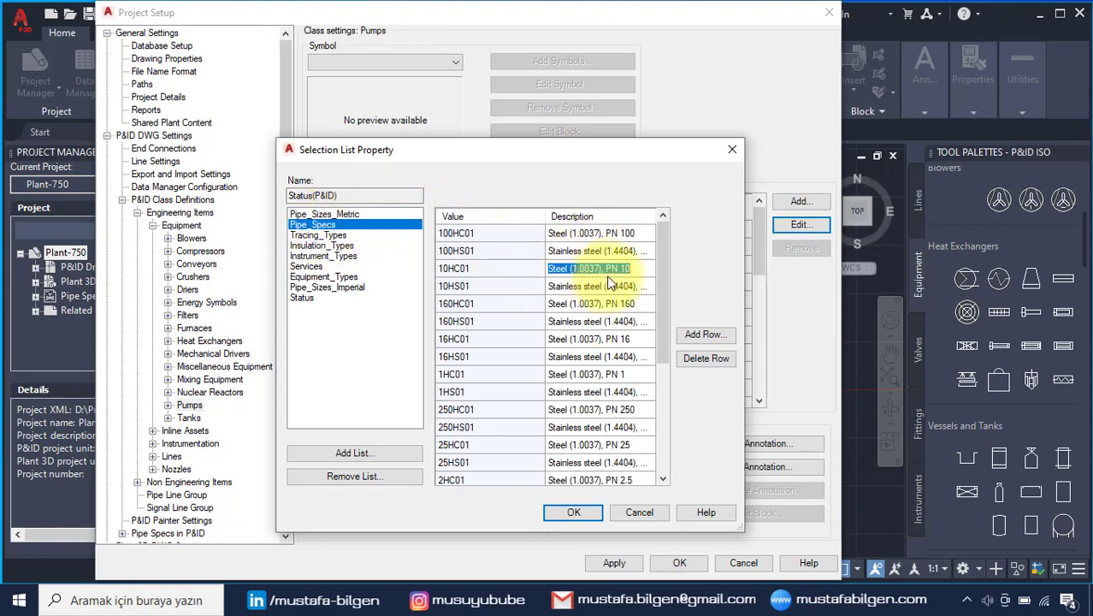
click(624, 321)
click(318, 237)
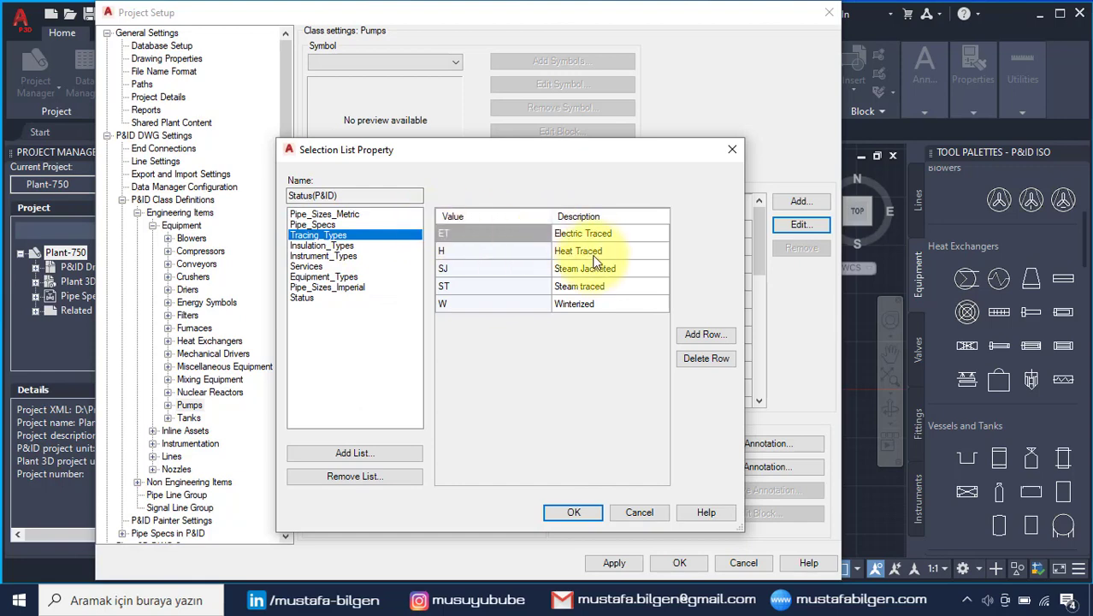
click(342, 246)
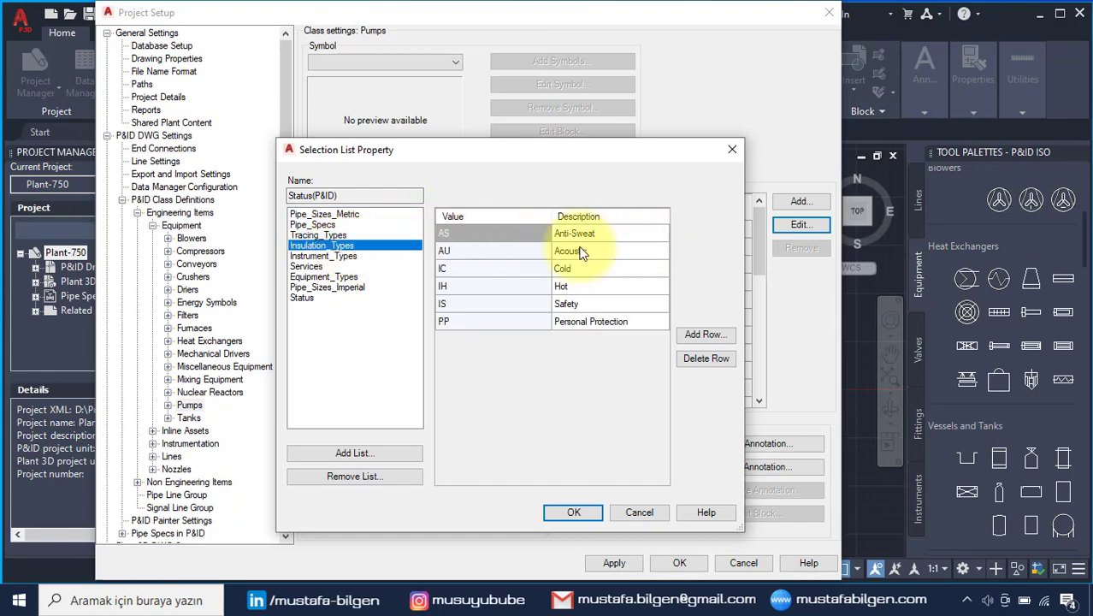
click(336, 258)
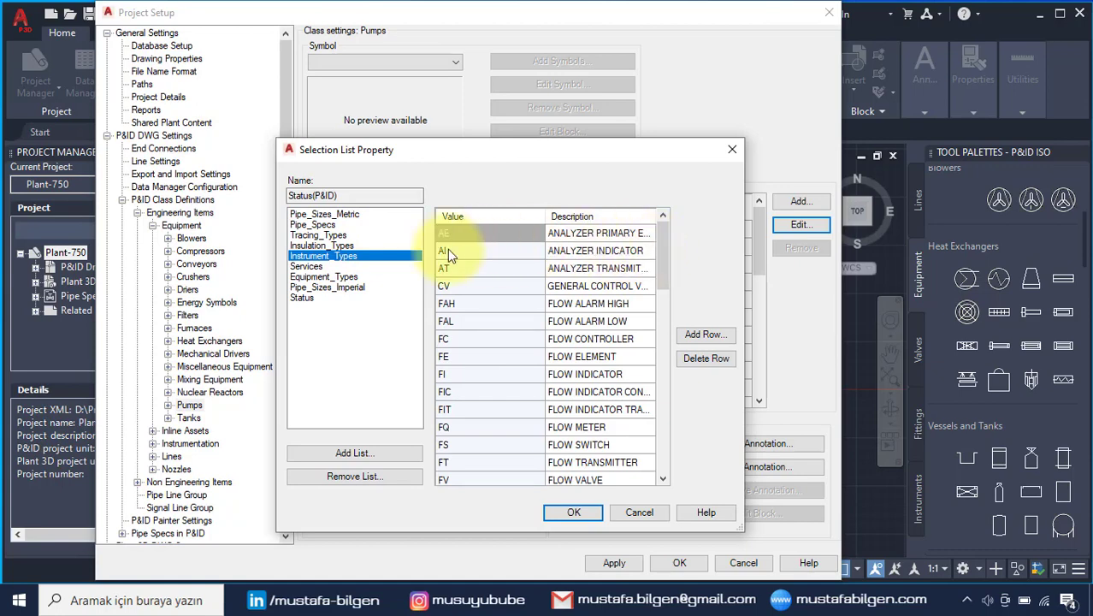
click(310, 267)
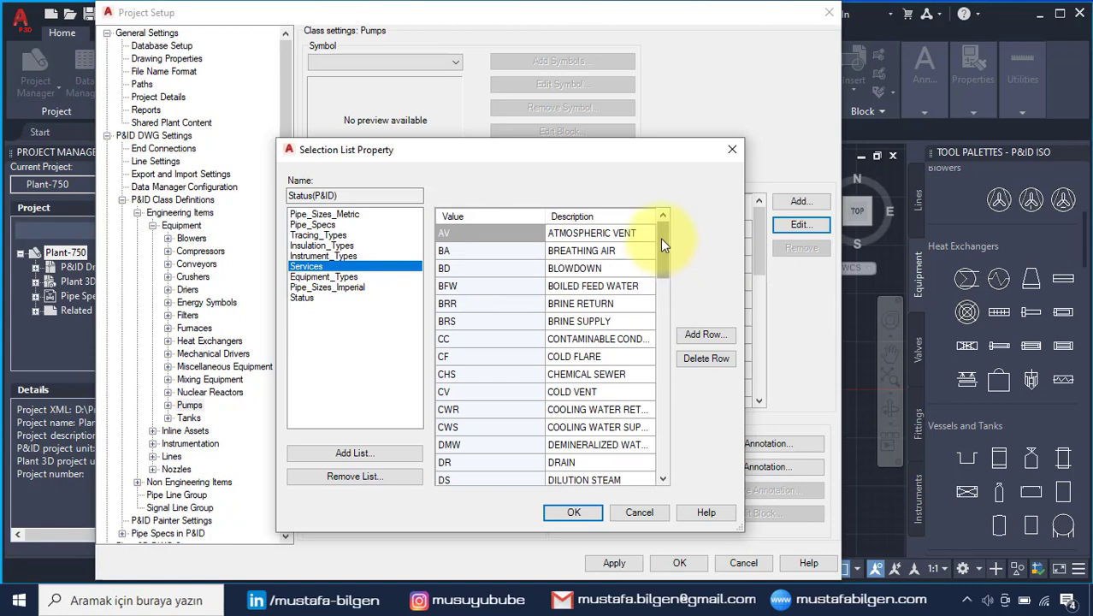
drag(660, 240, 652, 245)
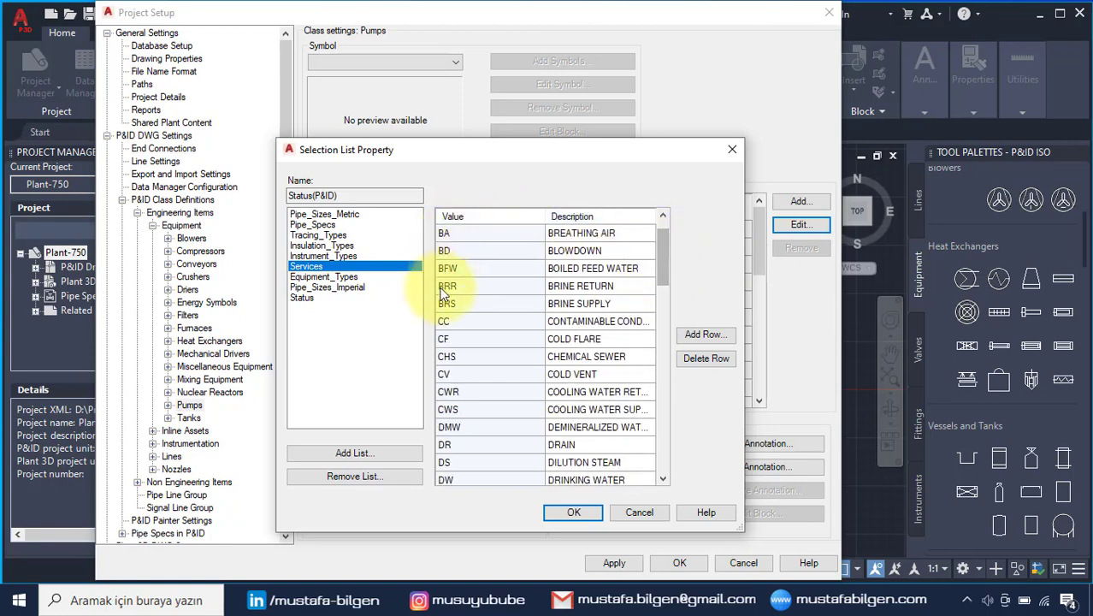
mouse_move(660, 261)
mouse_down()
mouse_move(650, 326)
mouse_move(659, 244)
mouse_move(658, 306)
mouse_move(651, 253)
mouse_move(645, 310)
mouse_move(649, 264)
mouse_up()
Step: Review Pipe_Sizes_Imperial and the Status entries Demolition, Existing and New, ending on Equipment_Types
click(324, 278)
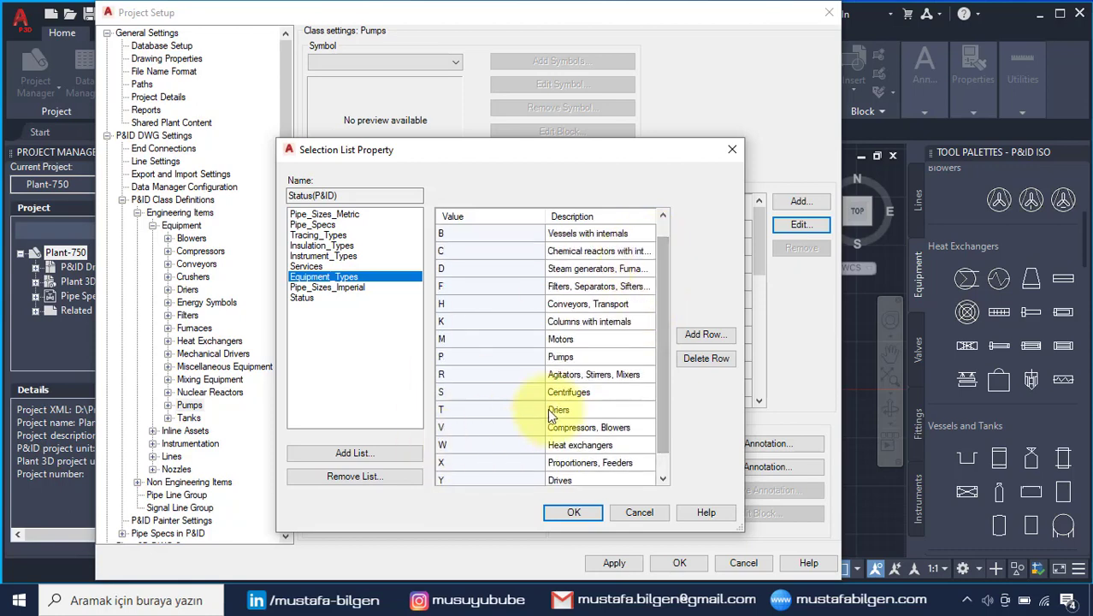
click(327, 288)
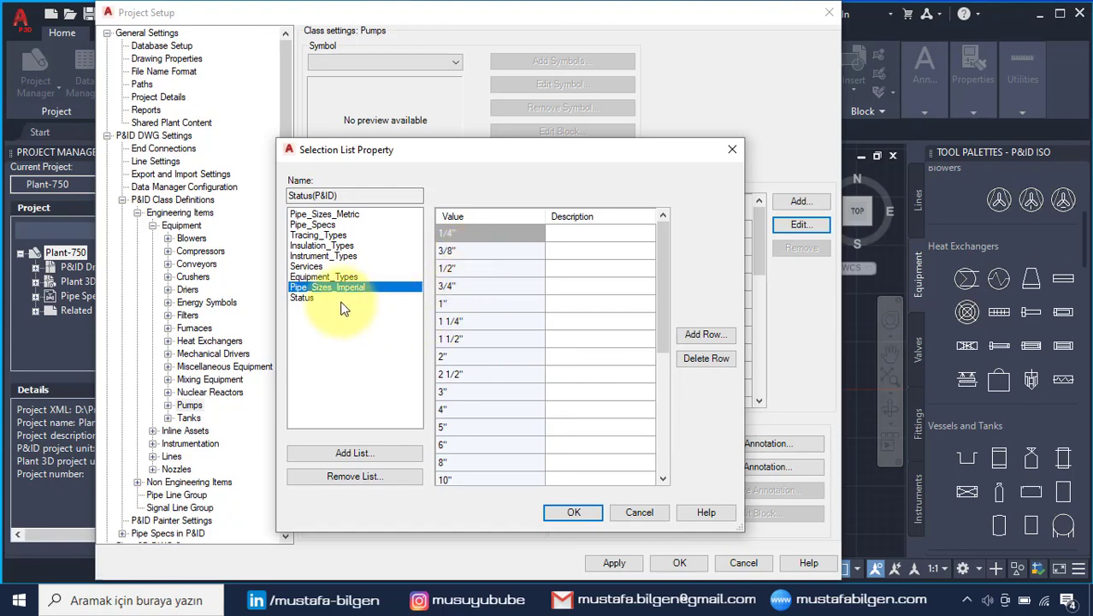
click(304, 298)
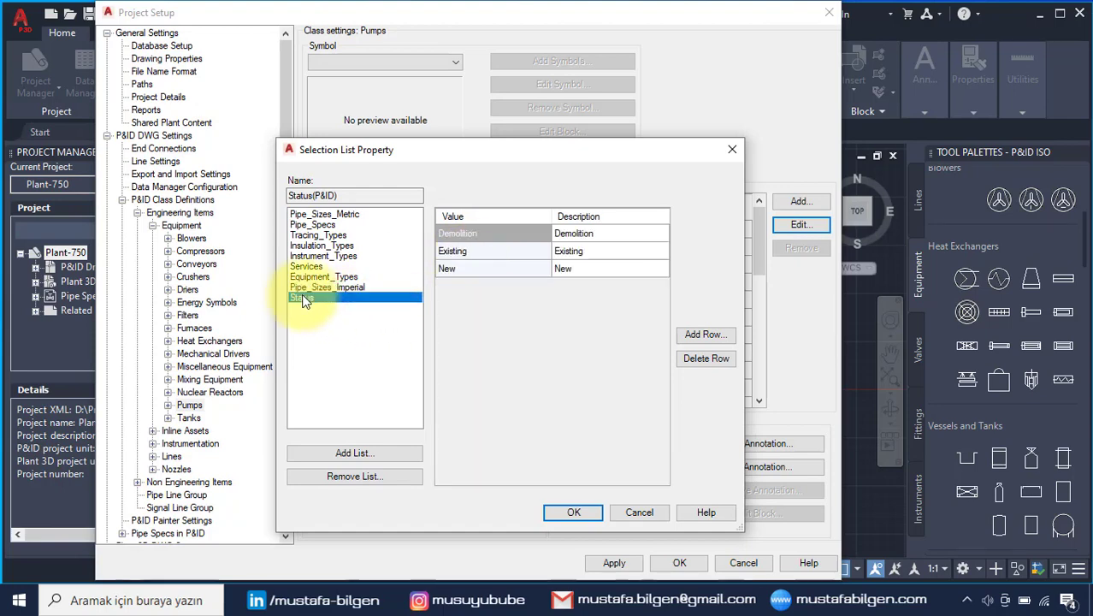
click(507, 268)
click(505, 253)
click(500, 268)
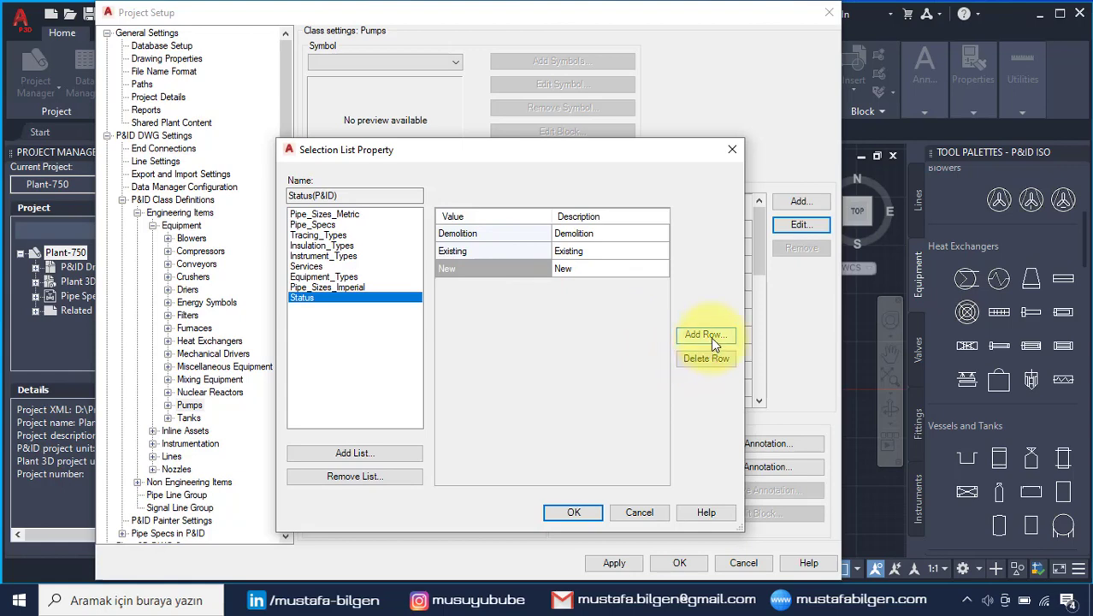
double_click(583, 234)
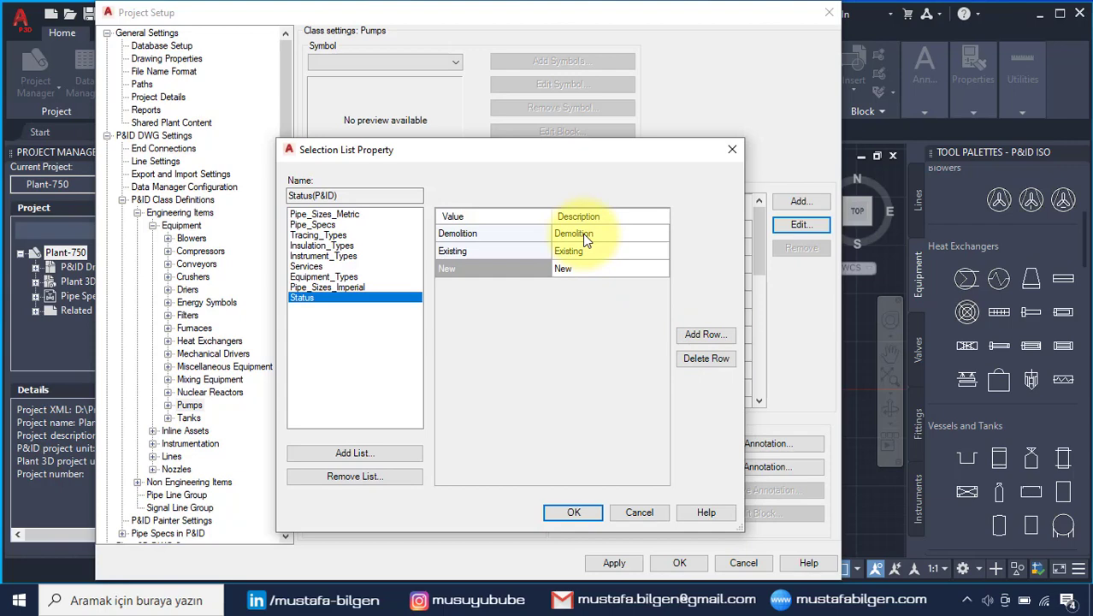
double_click(598, 251)
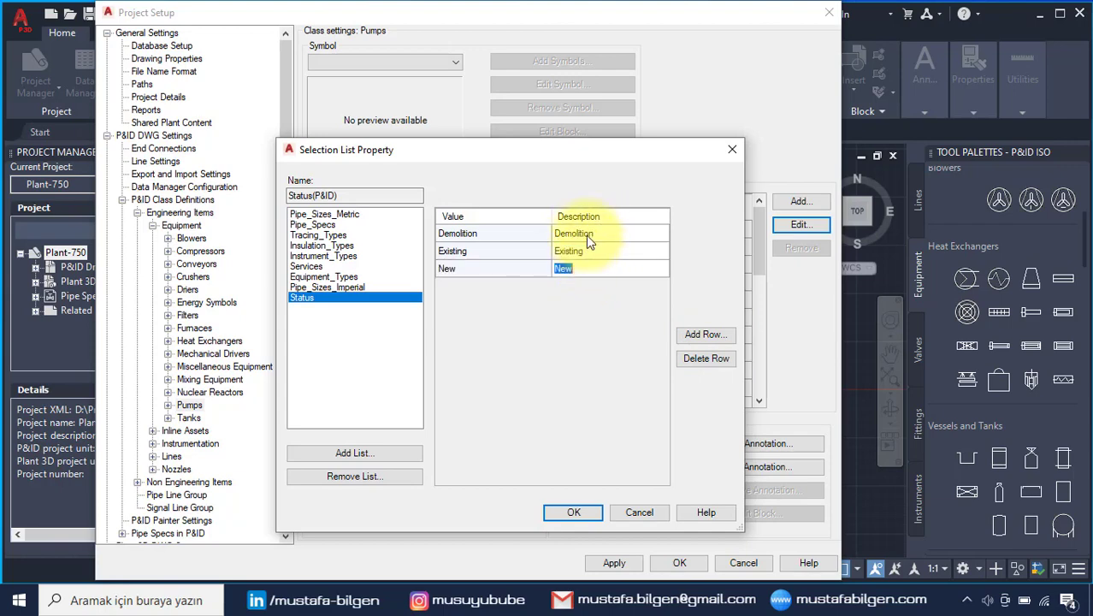
double_click(572, 271)
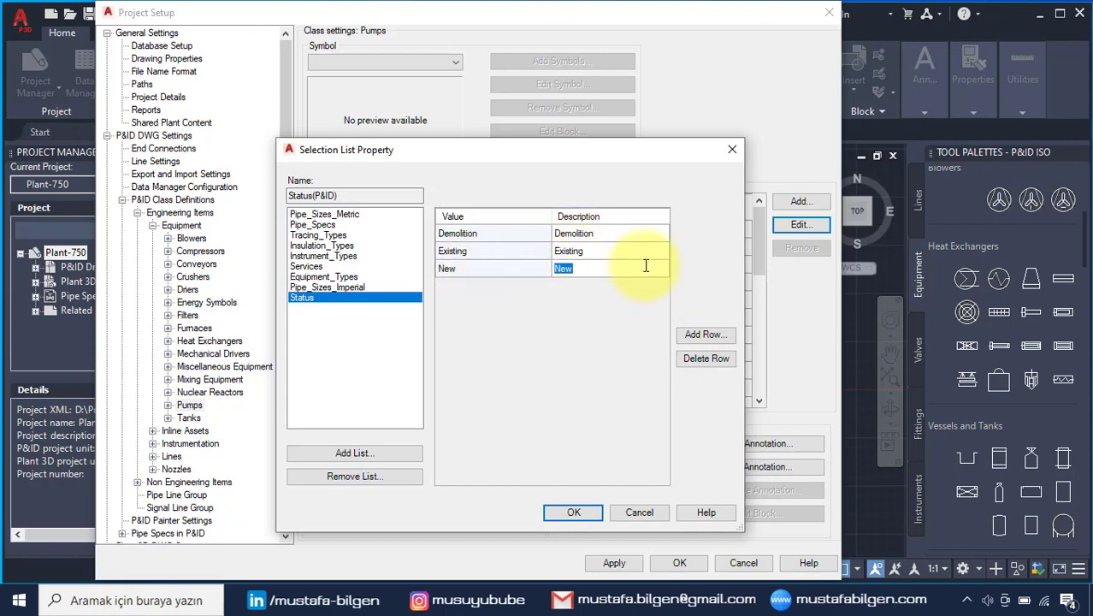
click(318, 277)
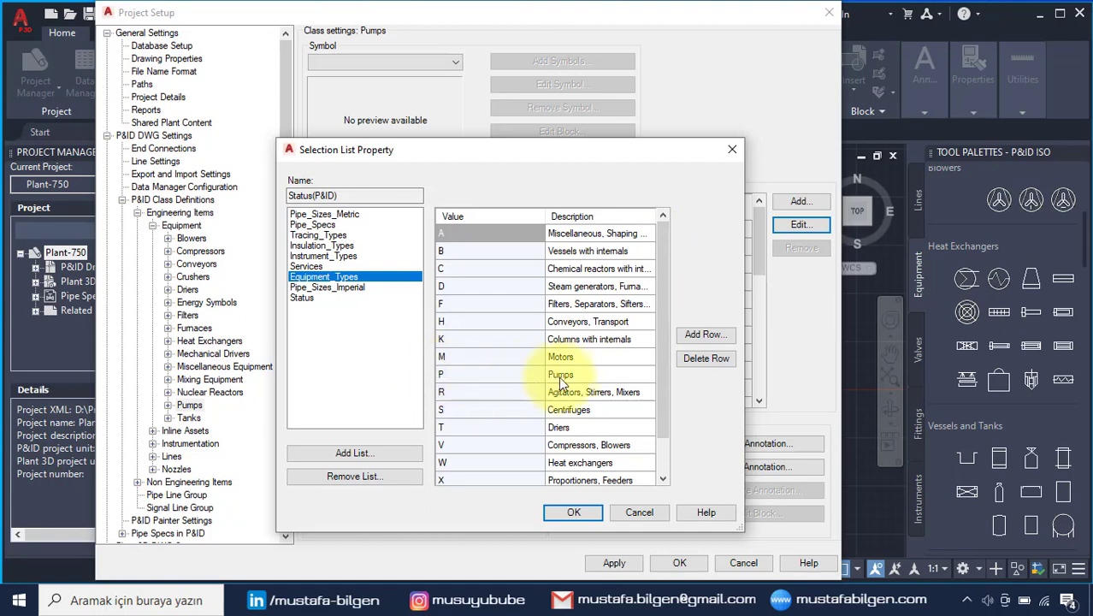
Step: Add an Equipment_Types row with code G and description Pumps
scroll(657, 377, down, 1)
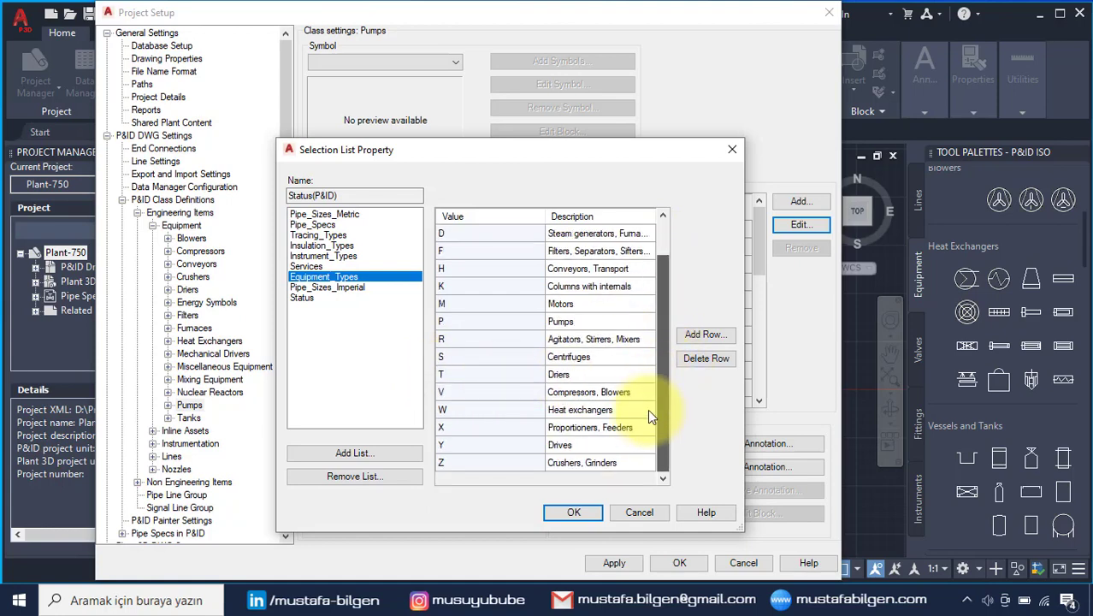
scroll(651, 359, up, 1)
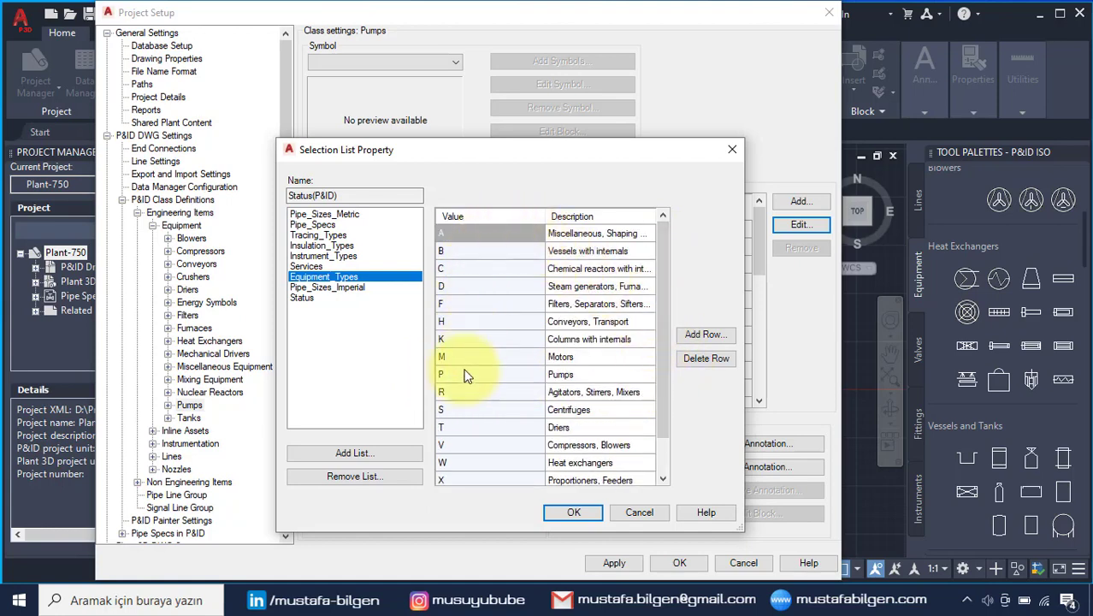
mouse_move(661, 269)
mouse_down()
mouse_move(660, 351)
mouse_move(684, 274)
mouse_up()
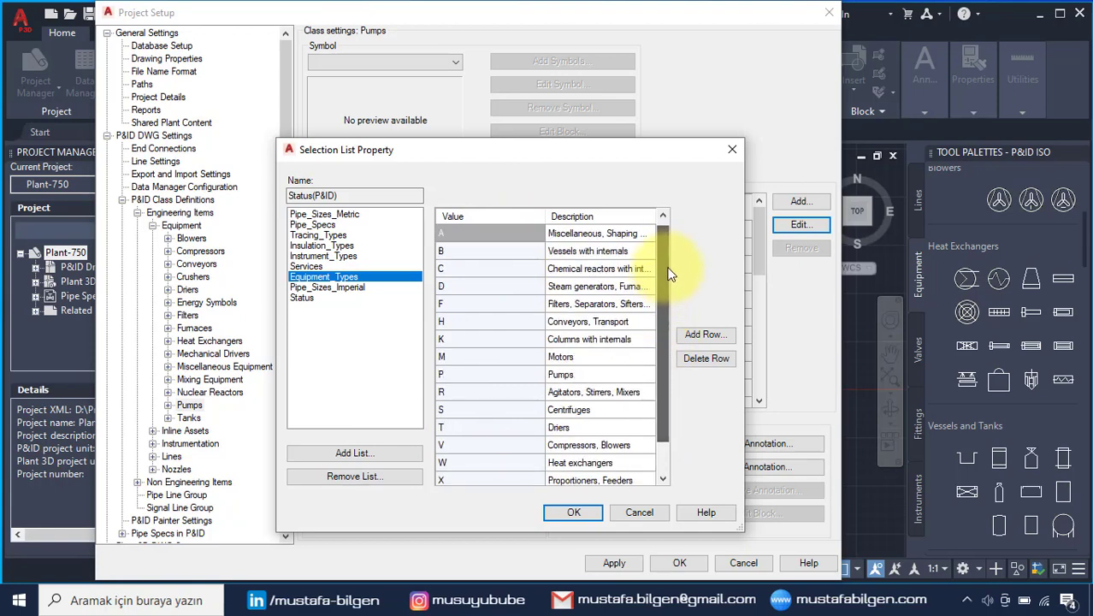
click(713, 333)
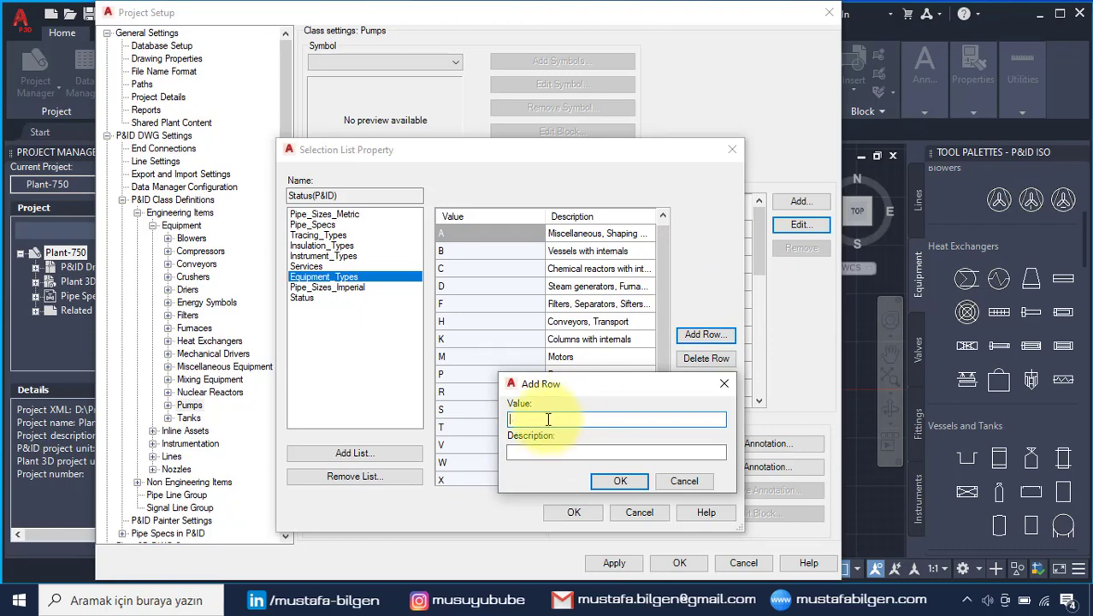
text(G)
click(517, 449)
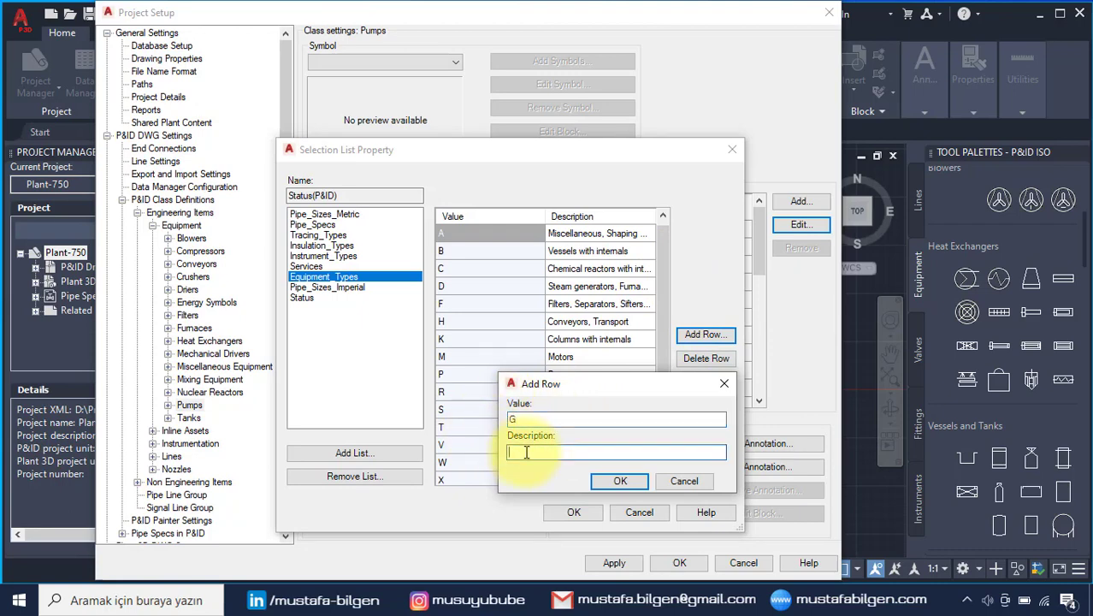
drag(600, 384, 624, 405)
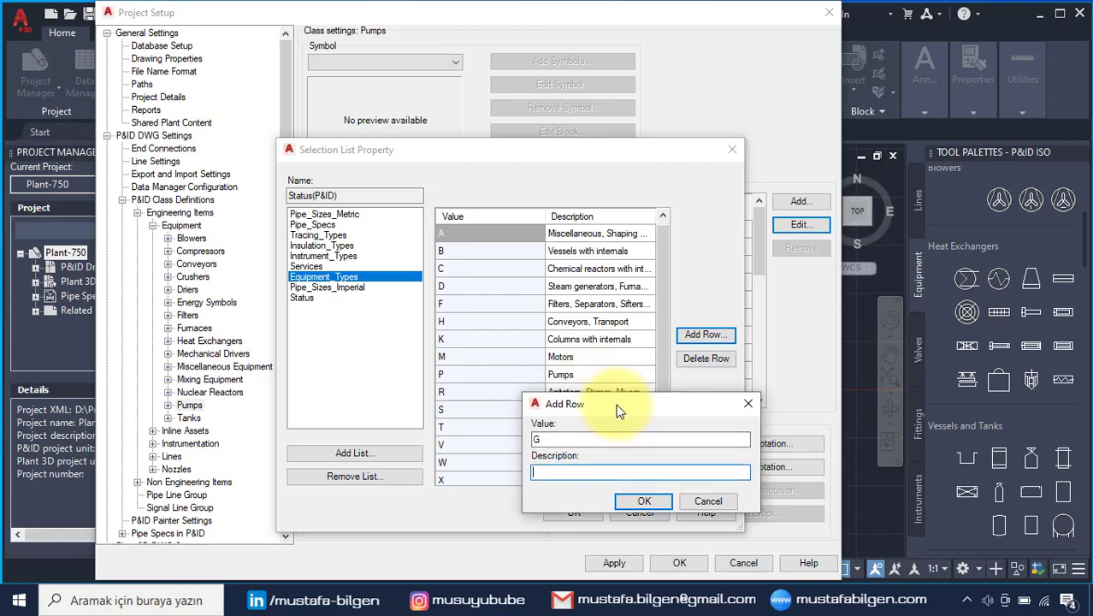
text(Pumps)
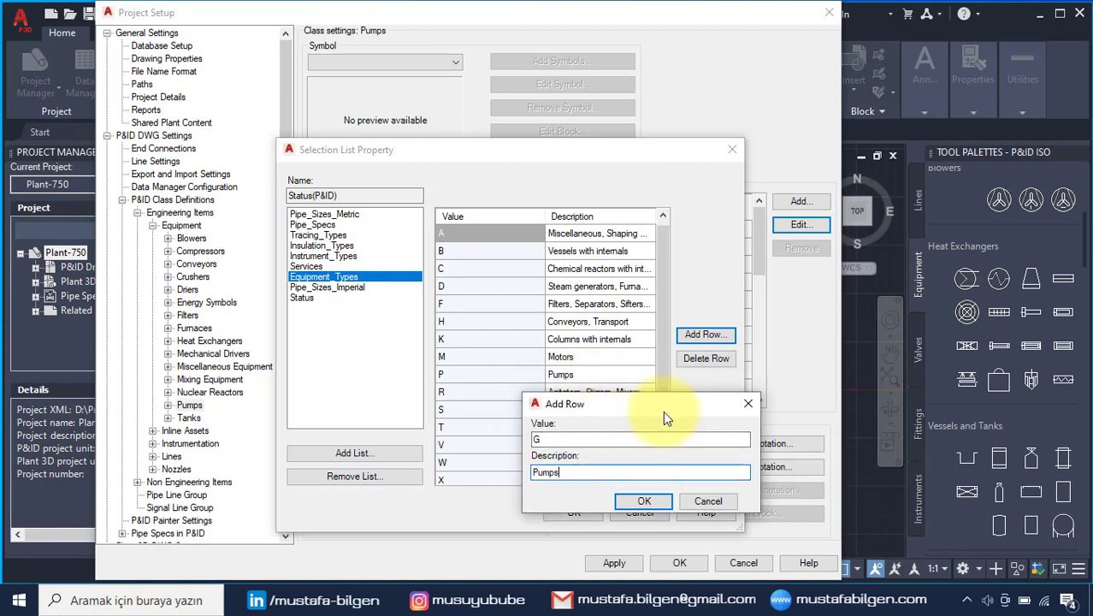
click(643, 501)
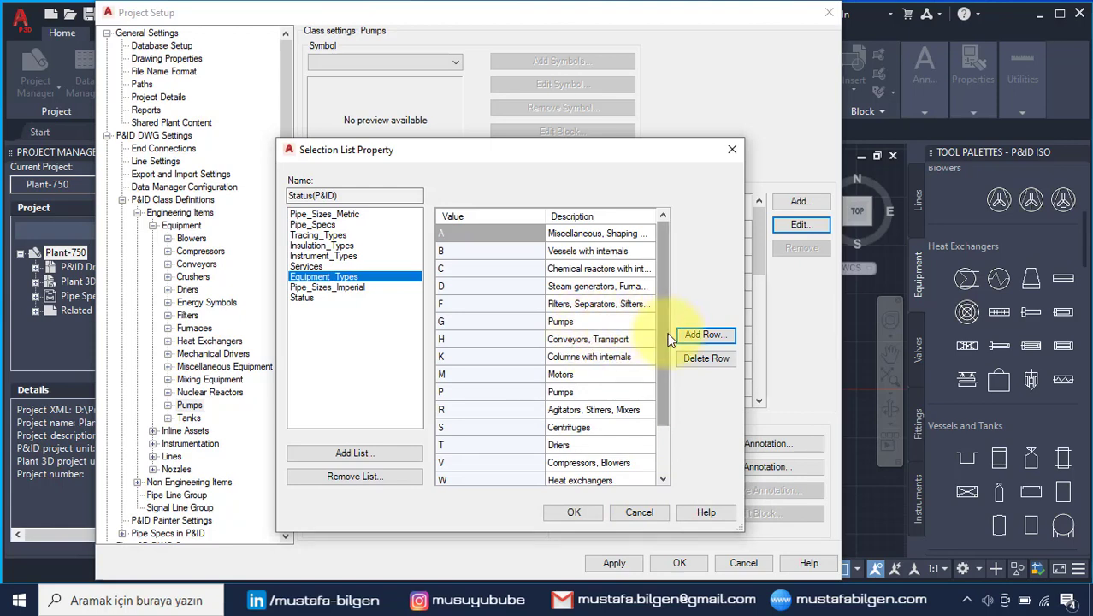
Step: Add a TK – Tanks row and accept the selection list changes
scroll(662, 369, down, 1)
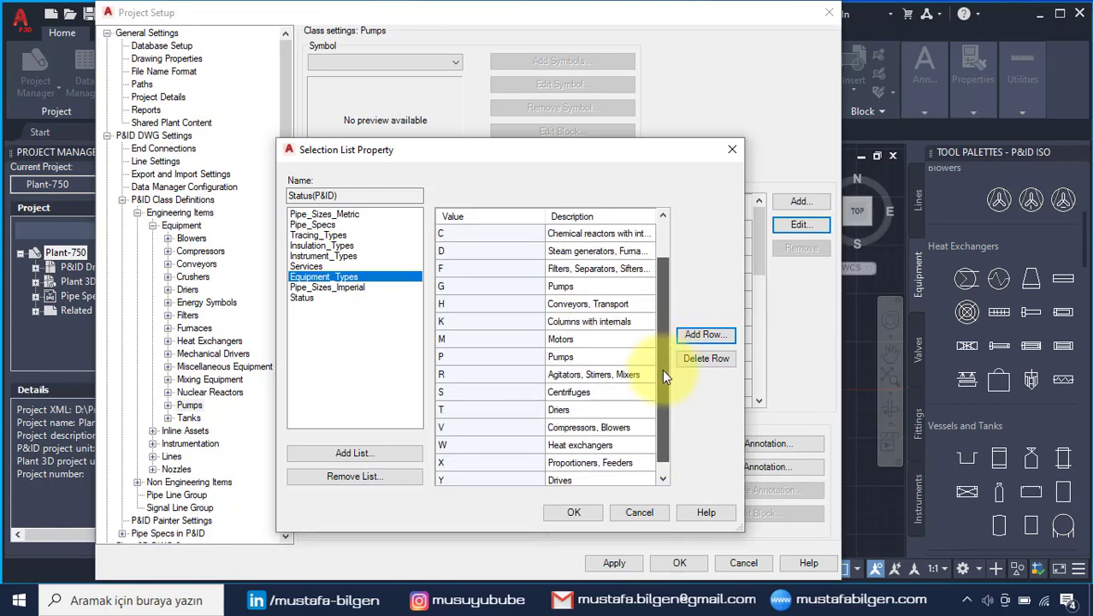
drag(662, 369, 664, 326)
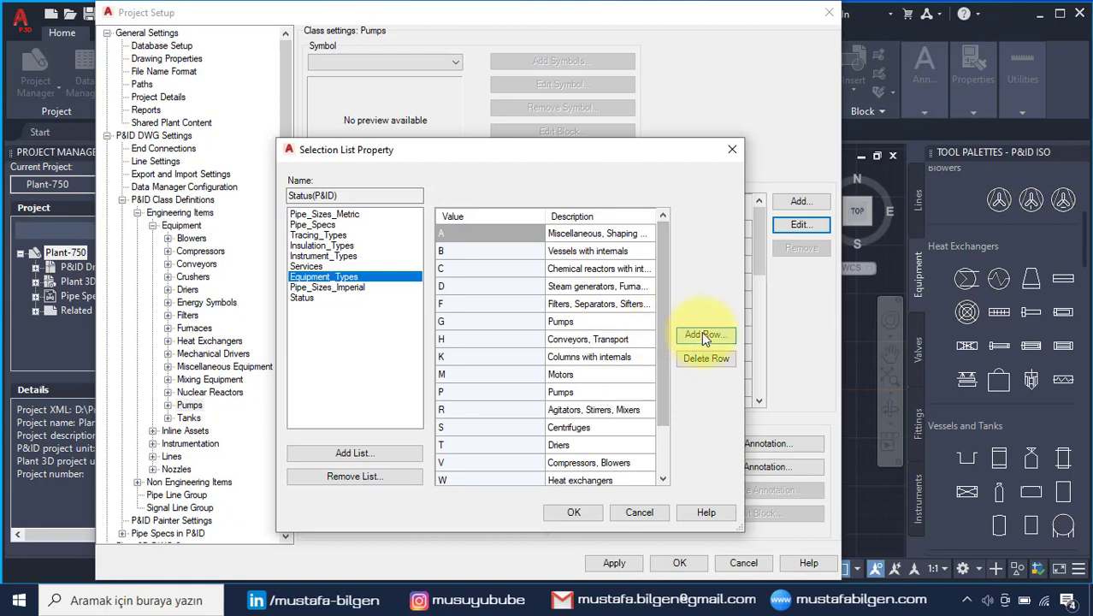
click(704, 334)
text(TK)
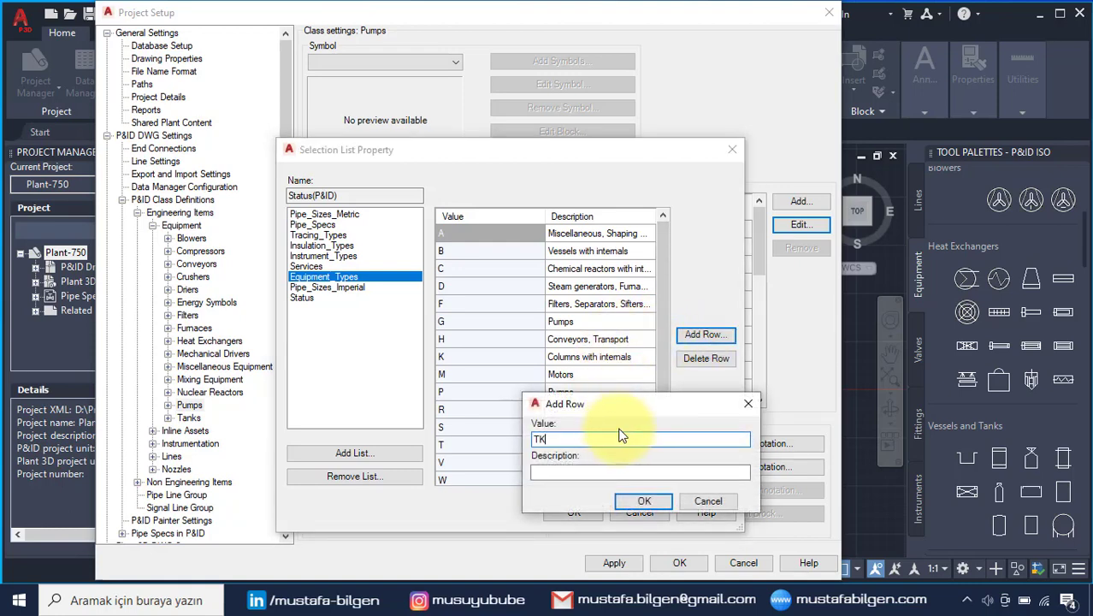
click(579, 470)
text(Ta)
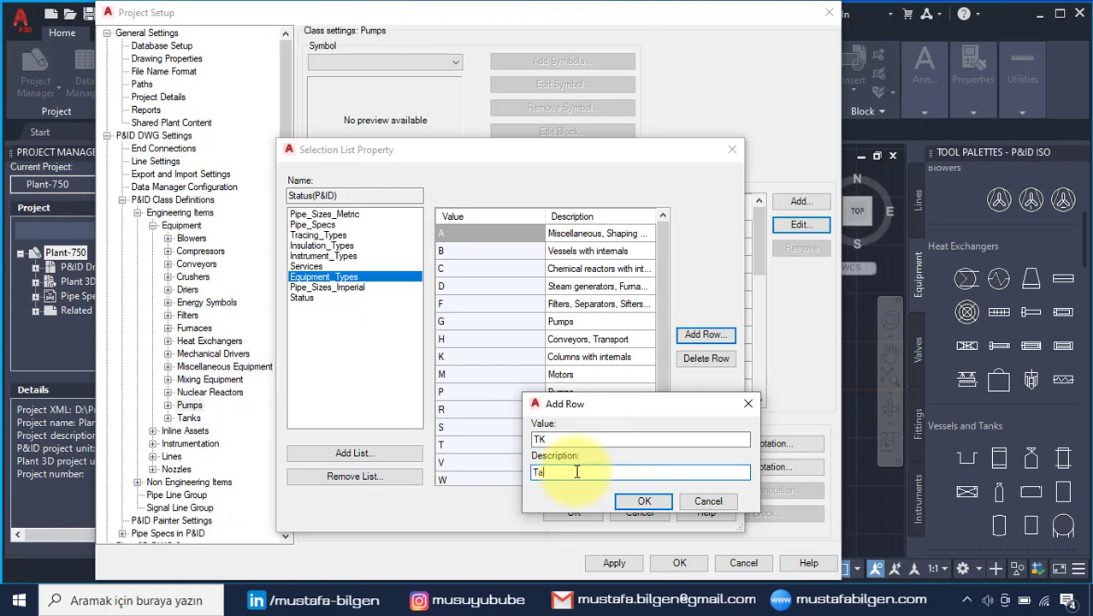
text(nks)
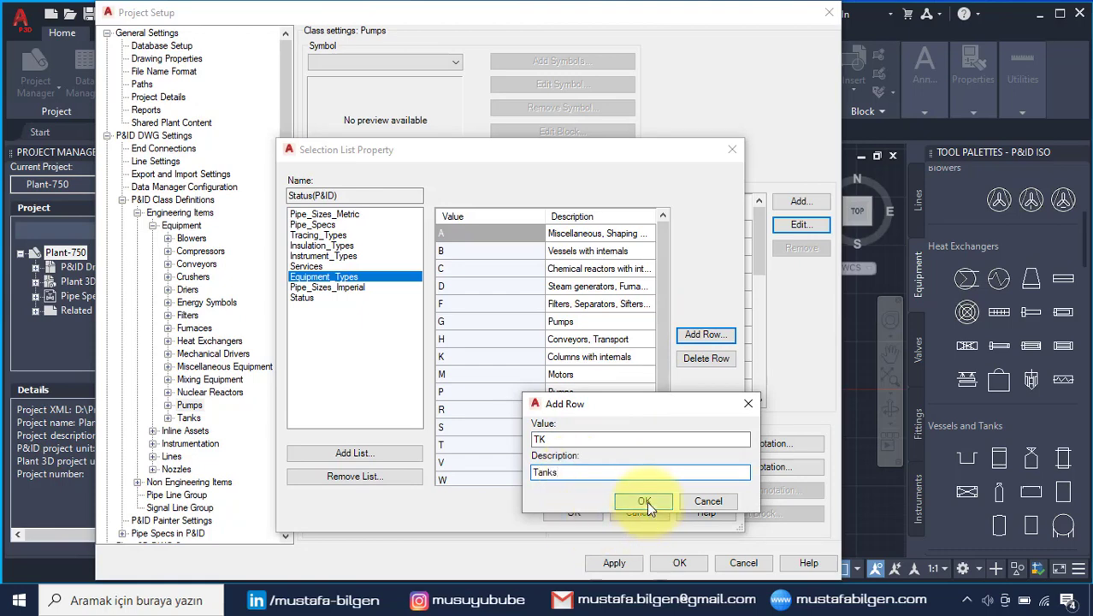
click(645, 501)
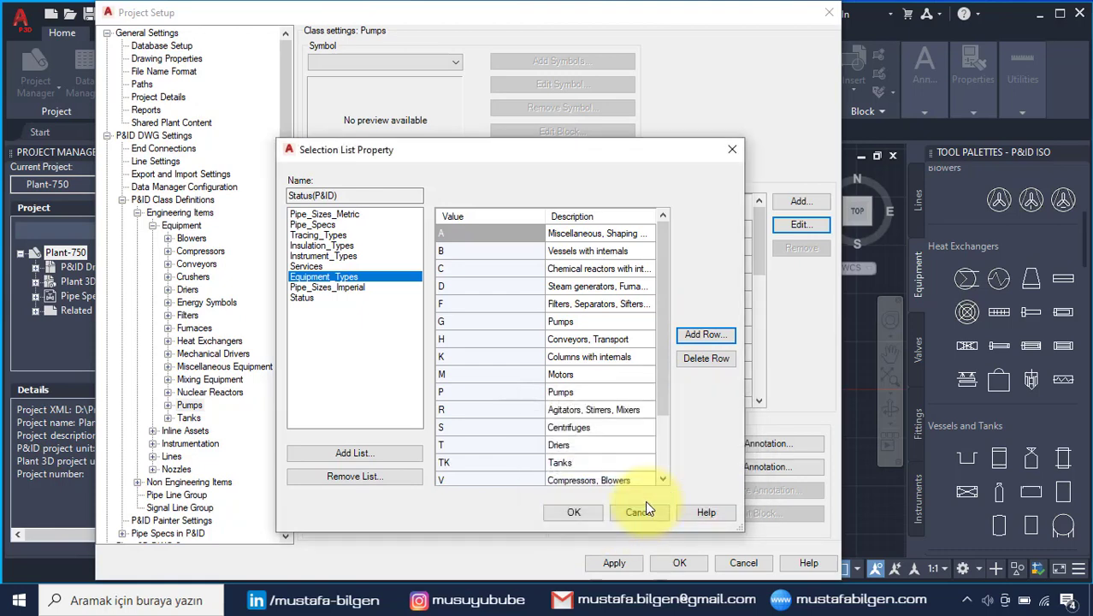
click(575, 511)
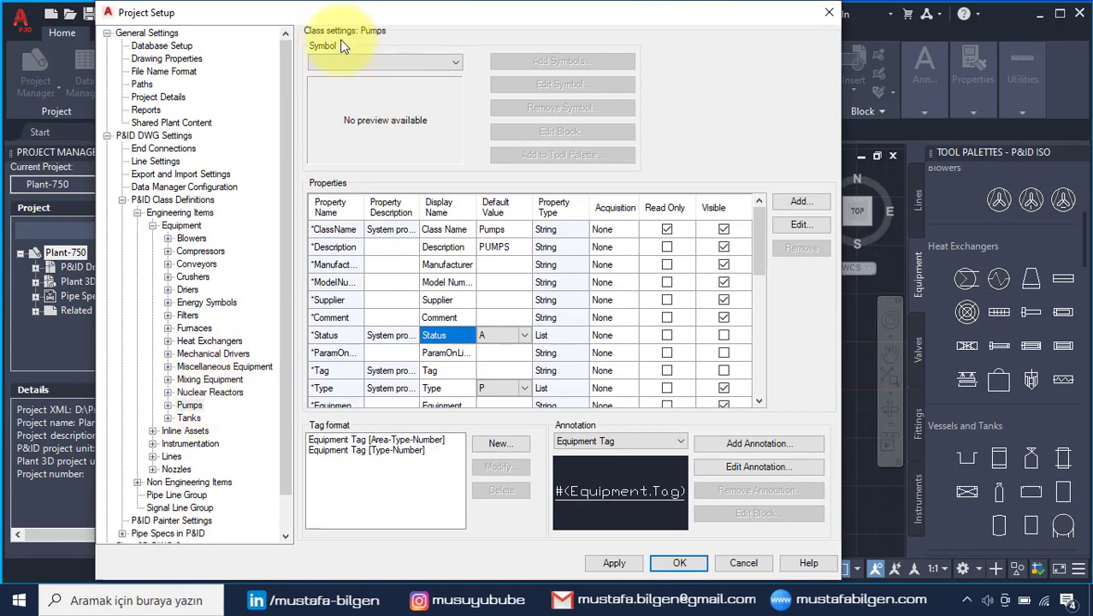
Step: Reselect the Pumps class and change its Type default value from P to G
click(190, 405)
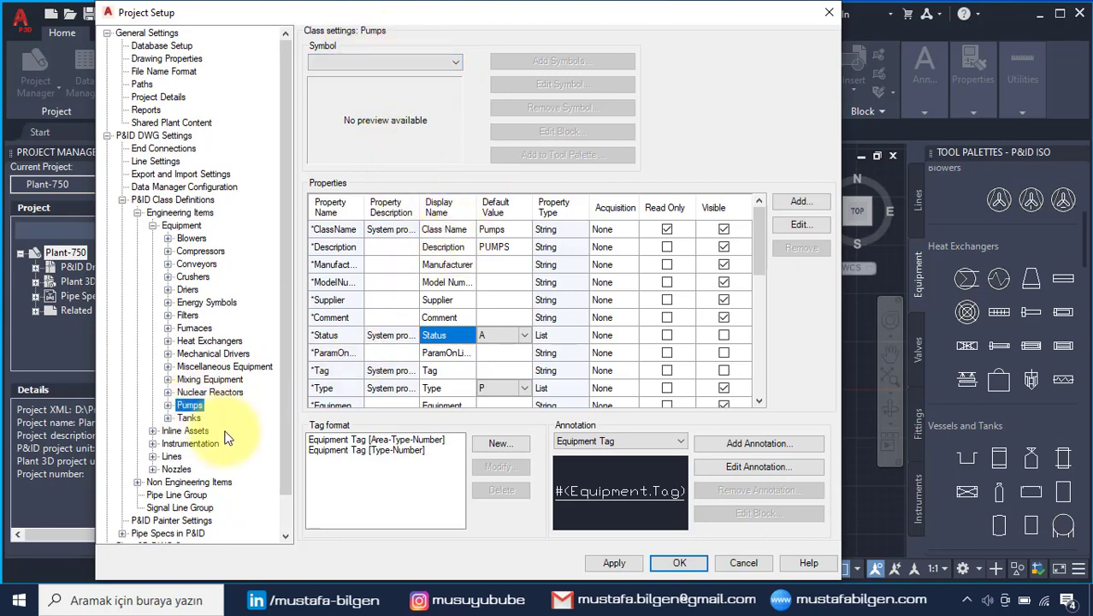
click(168, 406)
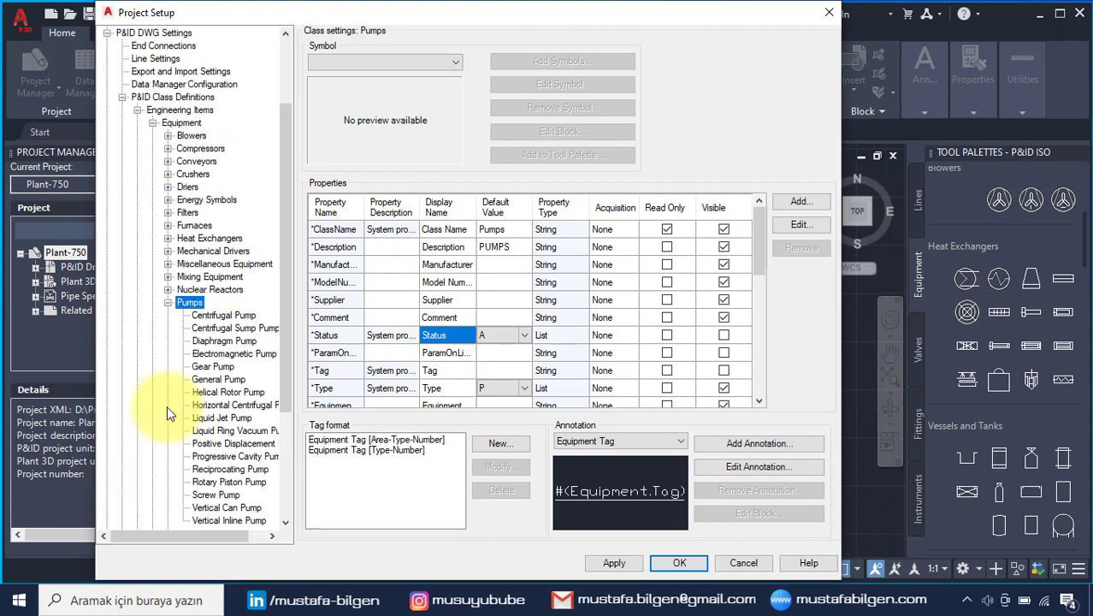
click(519, 386)
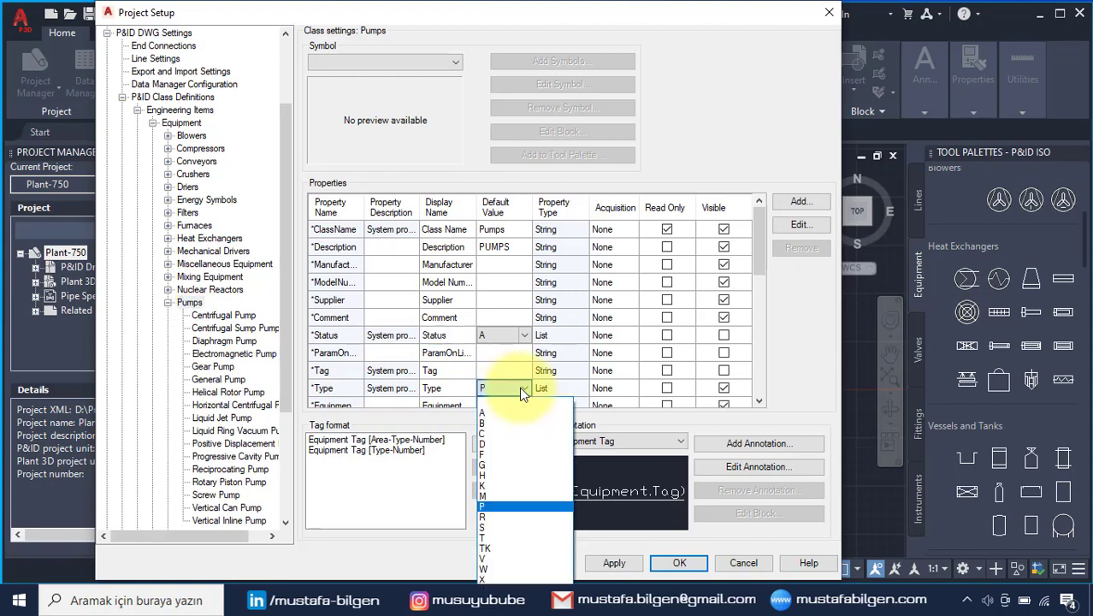
click(504, 465)
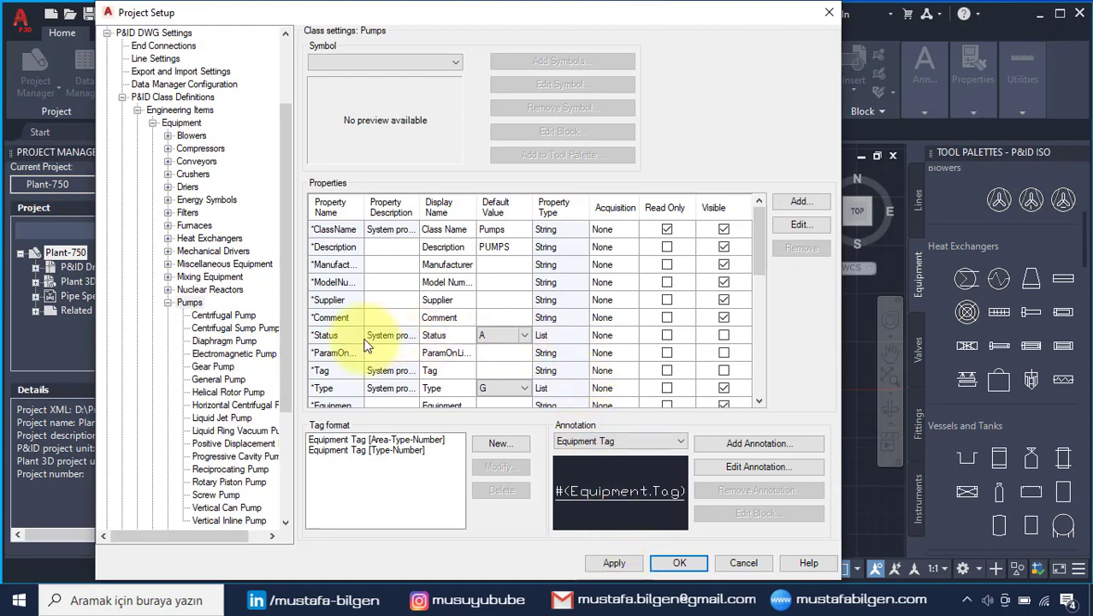
Step: Make the Status and Tag properties visible again, keep Type at G, and apply
click(727, 334)
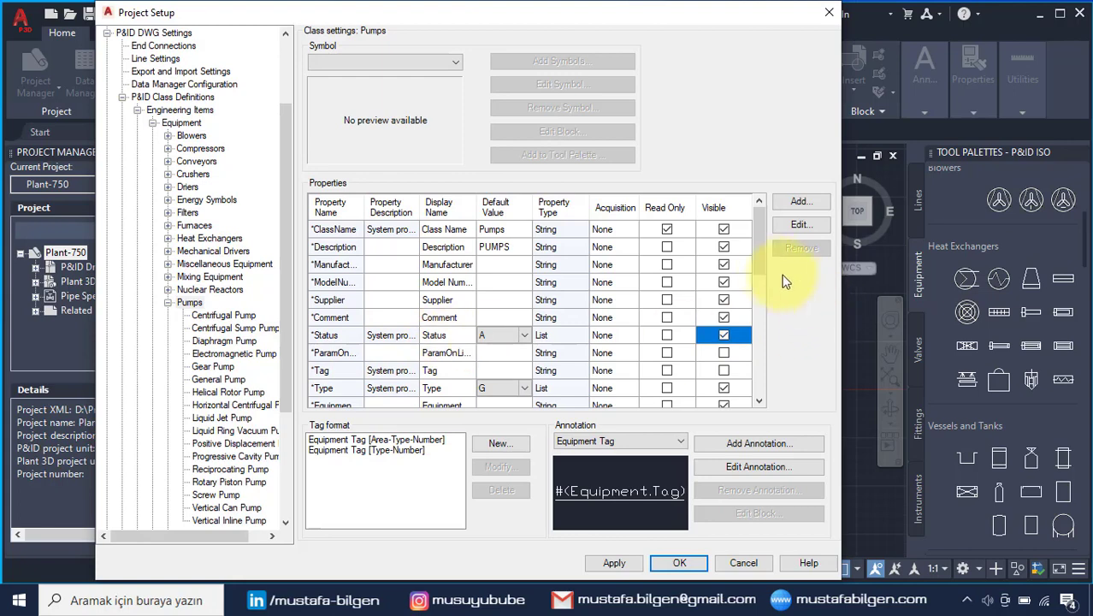
drag(755, 253, 755, 263)
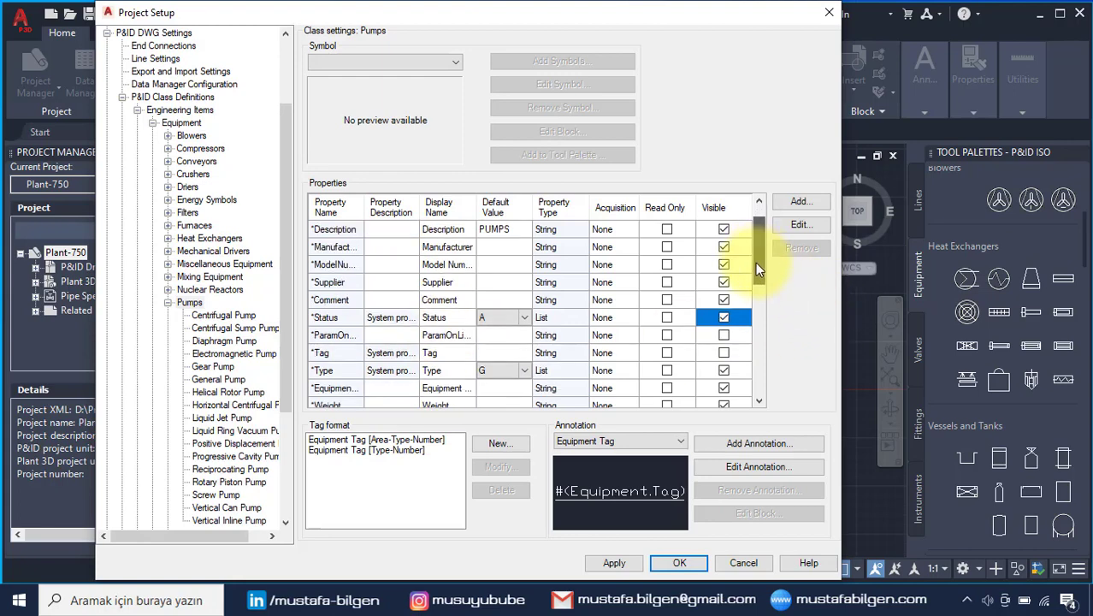
click(723, 353)
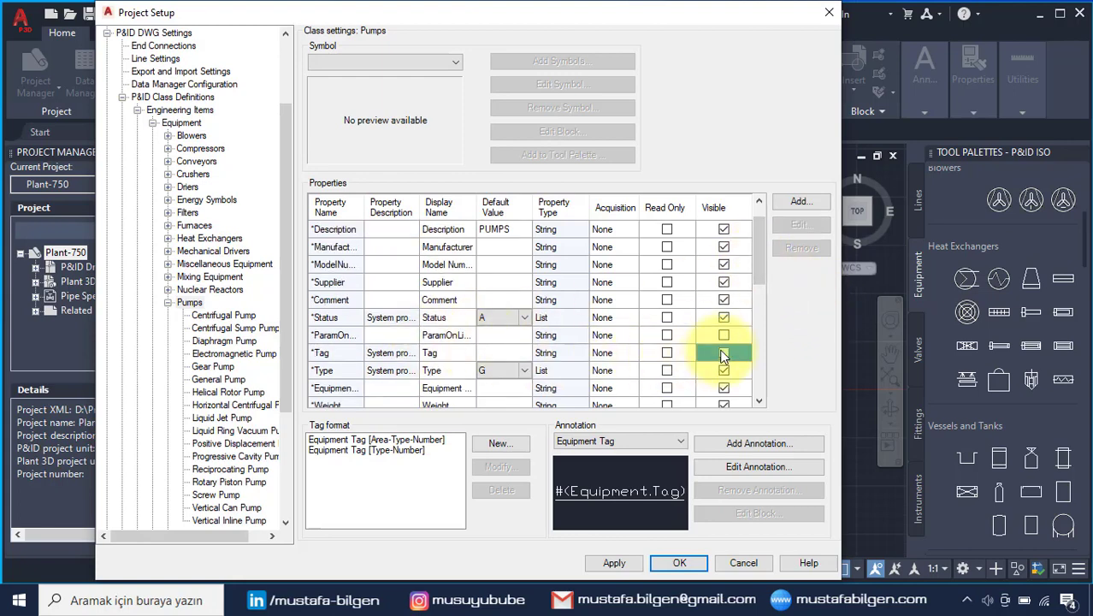
drag(758, 269, 759, 265)
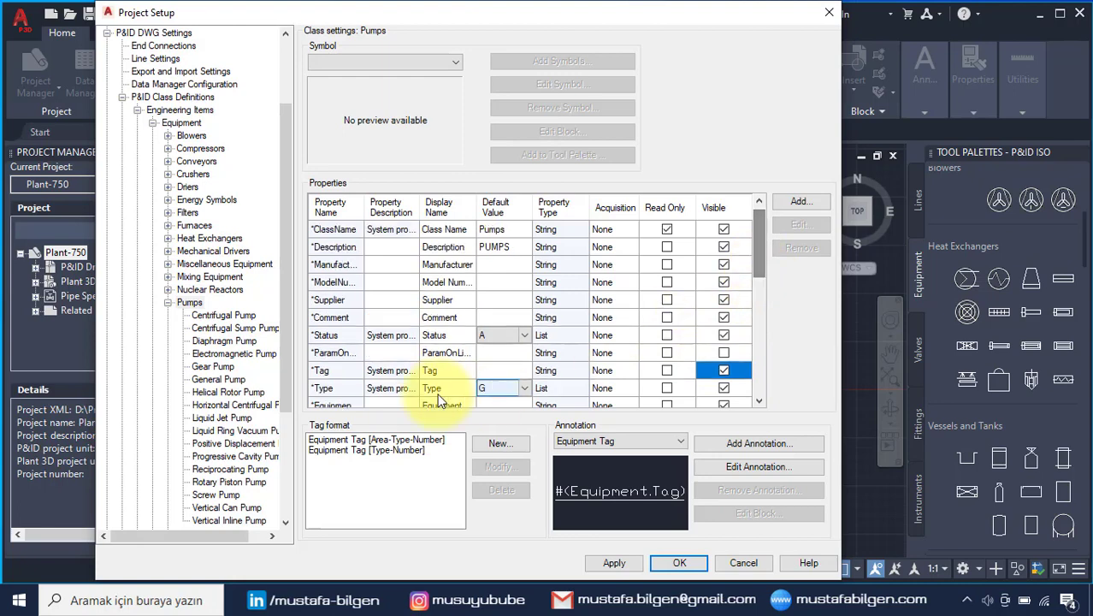
click(518, 391)
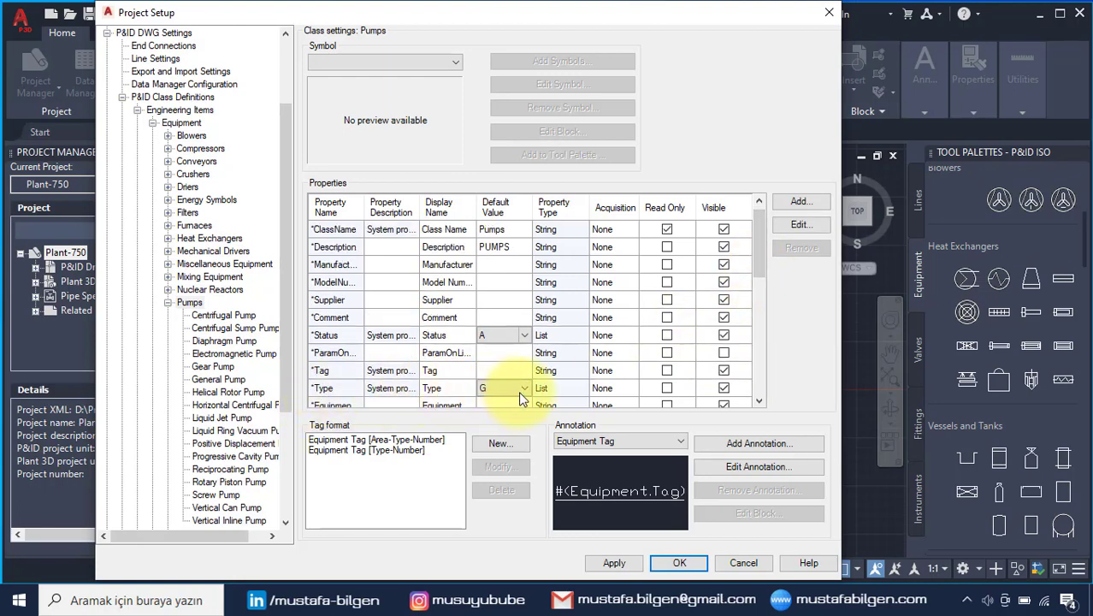
click(519, 393)
click(519, 392)
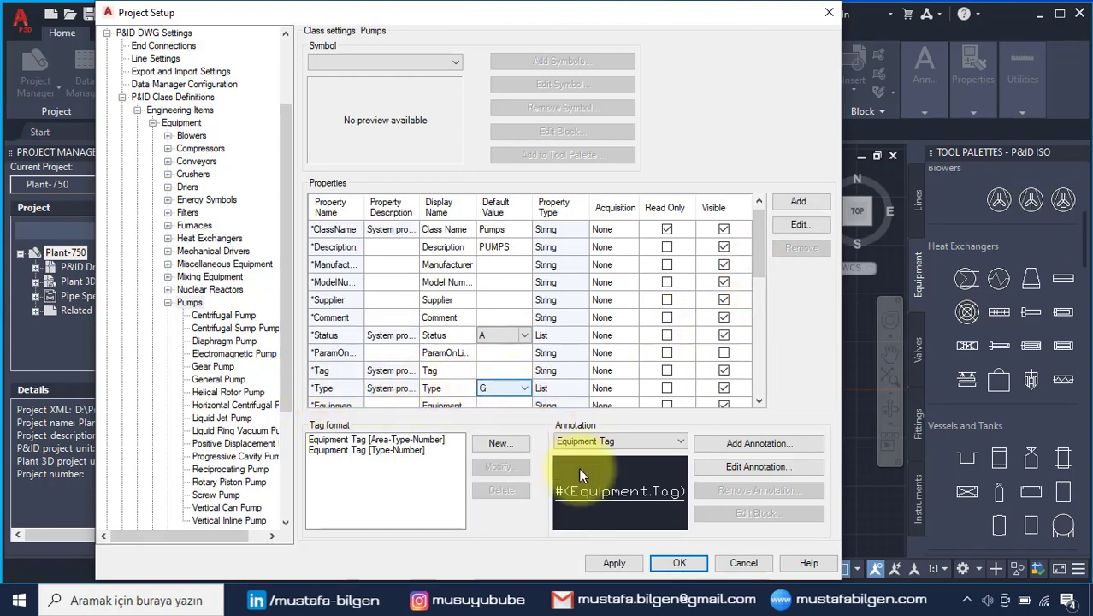
click(612, 562)
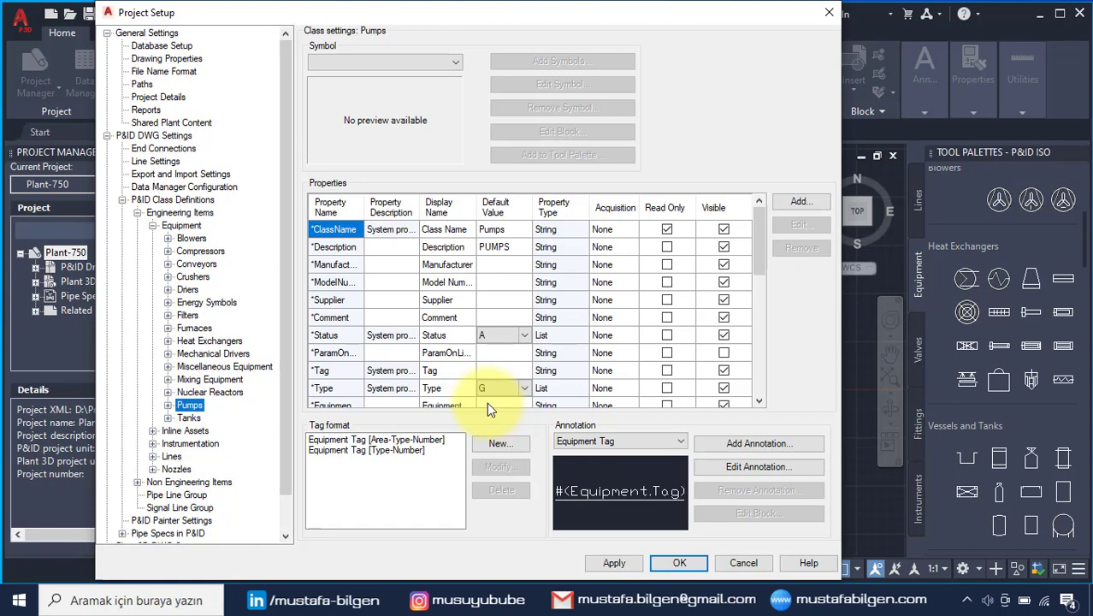
click(356, 442)
click(354, 449)
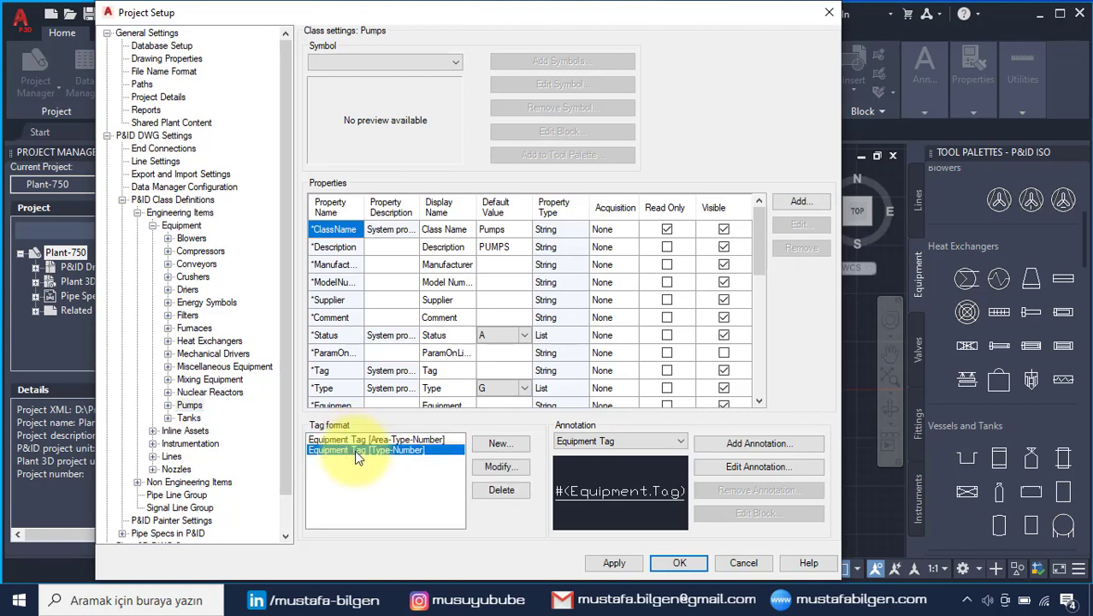
click(355, 444)
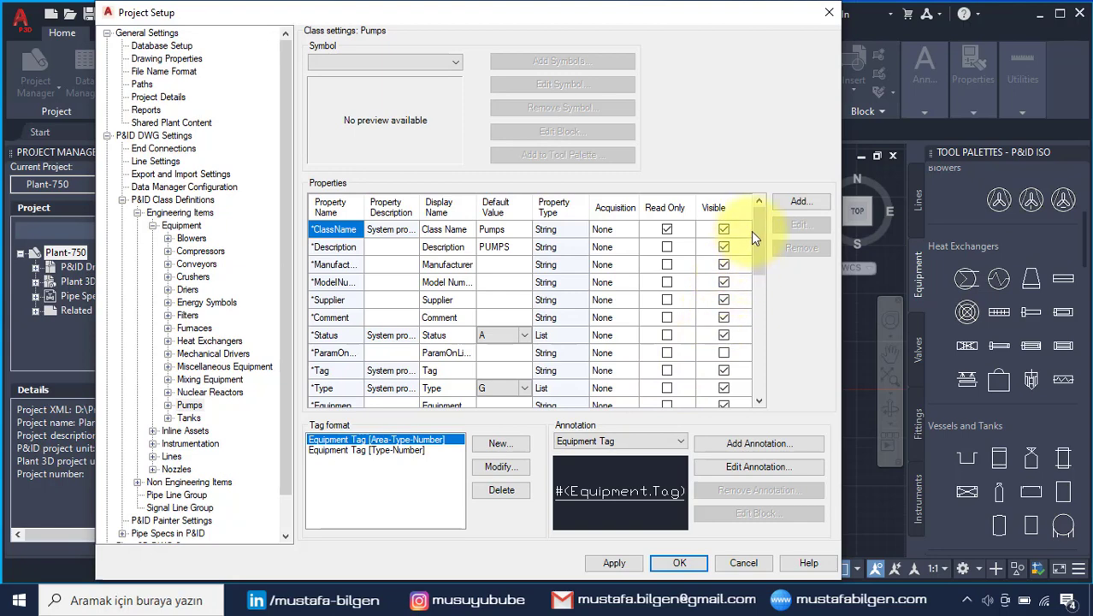
Step: Set the TagFormatName default to Equipment Tag [Type-Number]
drag(752, 233, 737, 371)
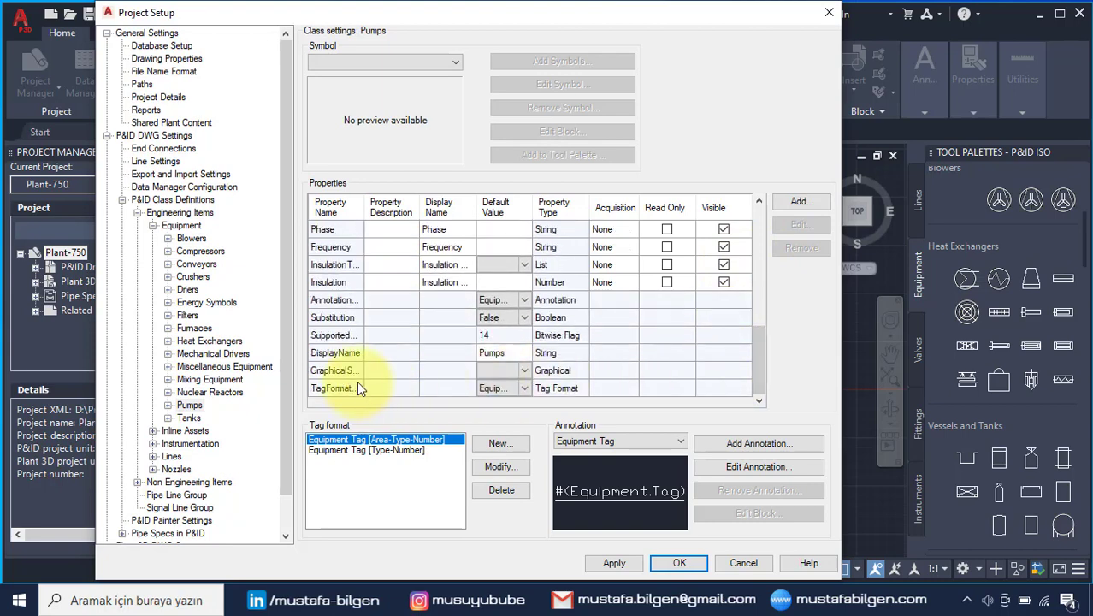
drag(363, 215, 397, 216)
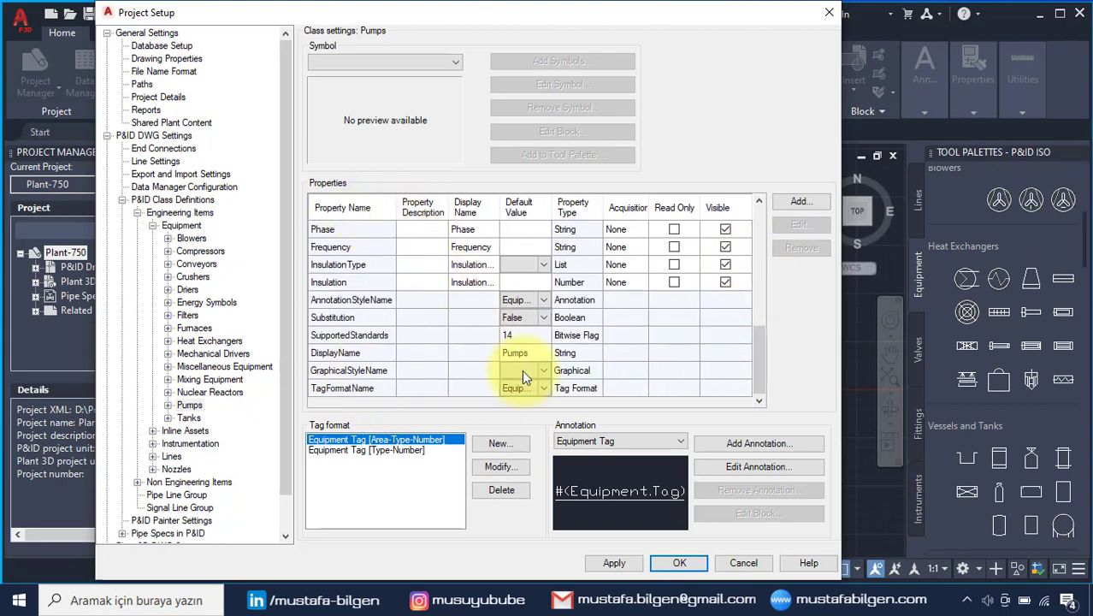
click(544, 389)
click(544, 388)
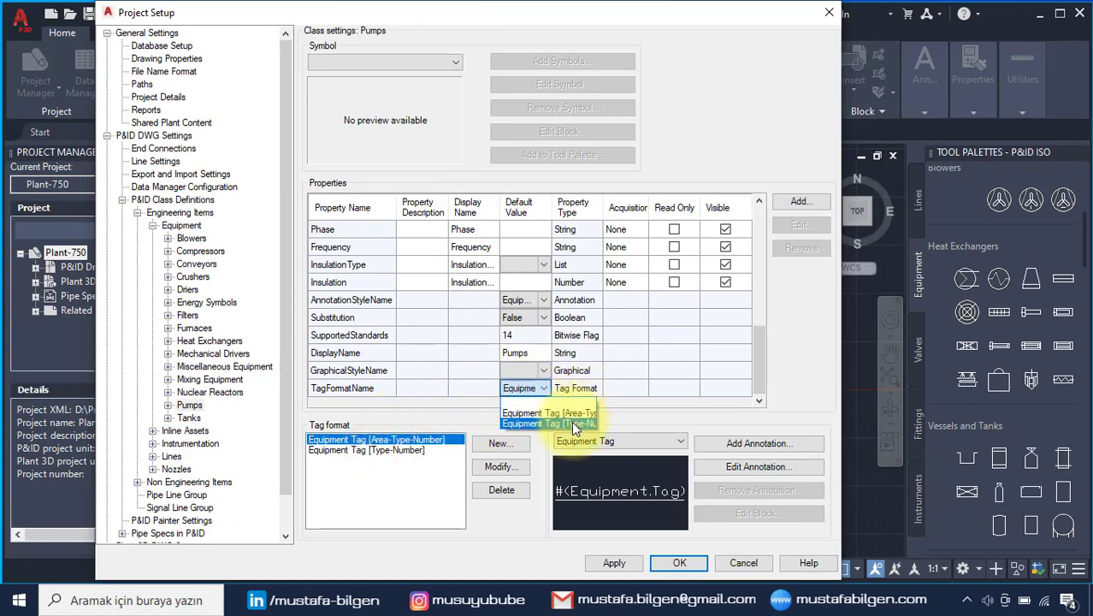
click(571, 421)
click(545, 388)
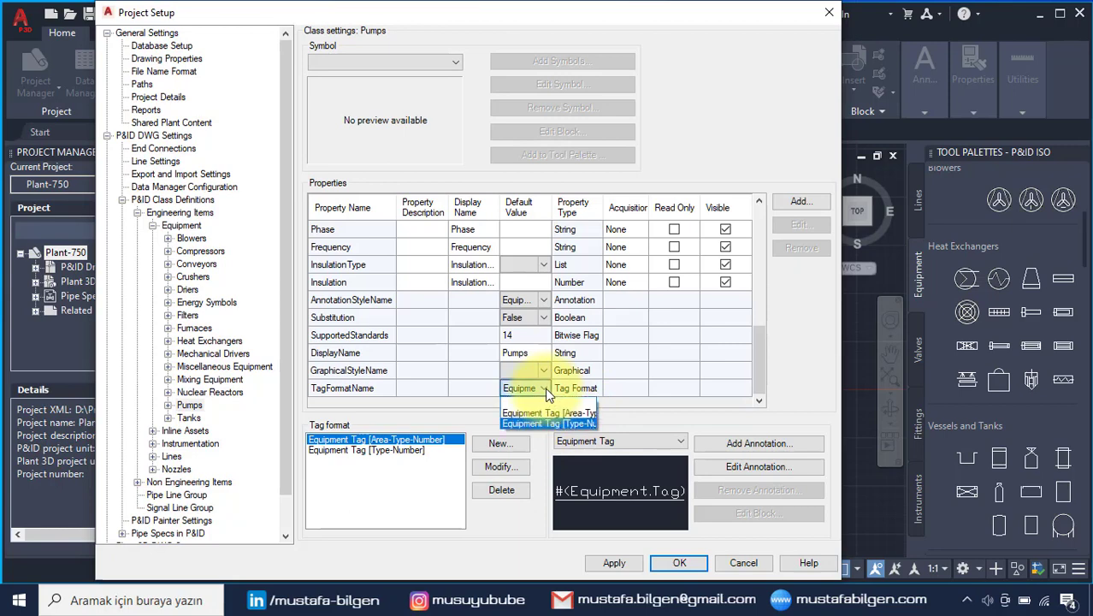
click(545, 387)
click(381, 448)
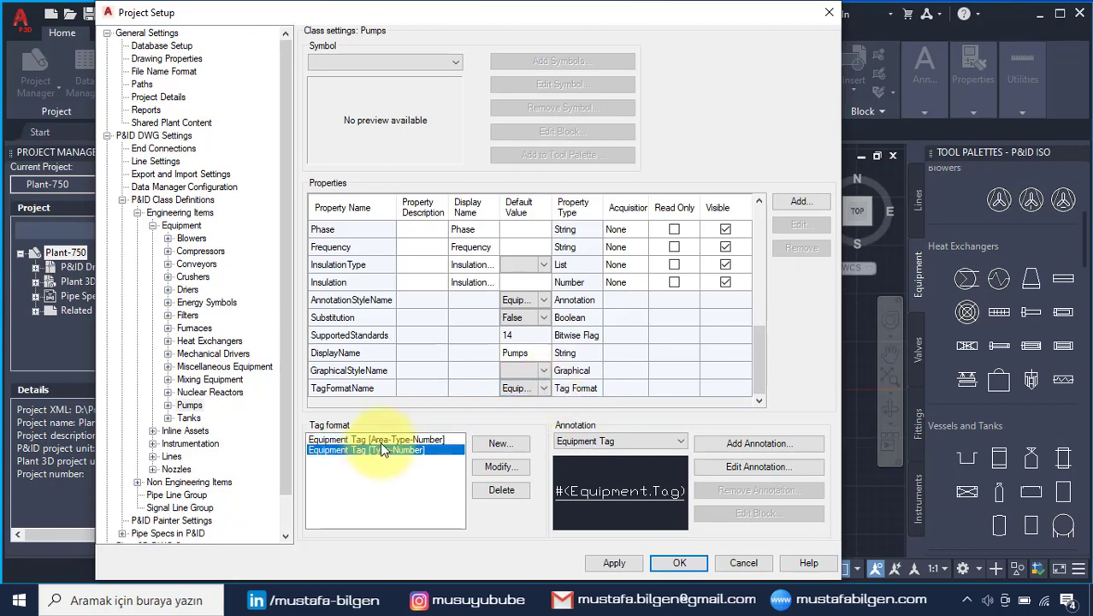
Step: Delete the Equipment Tag [Area-Type-Number] format; Type-Number cannot be deleted and remains
click(381, 440)
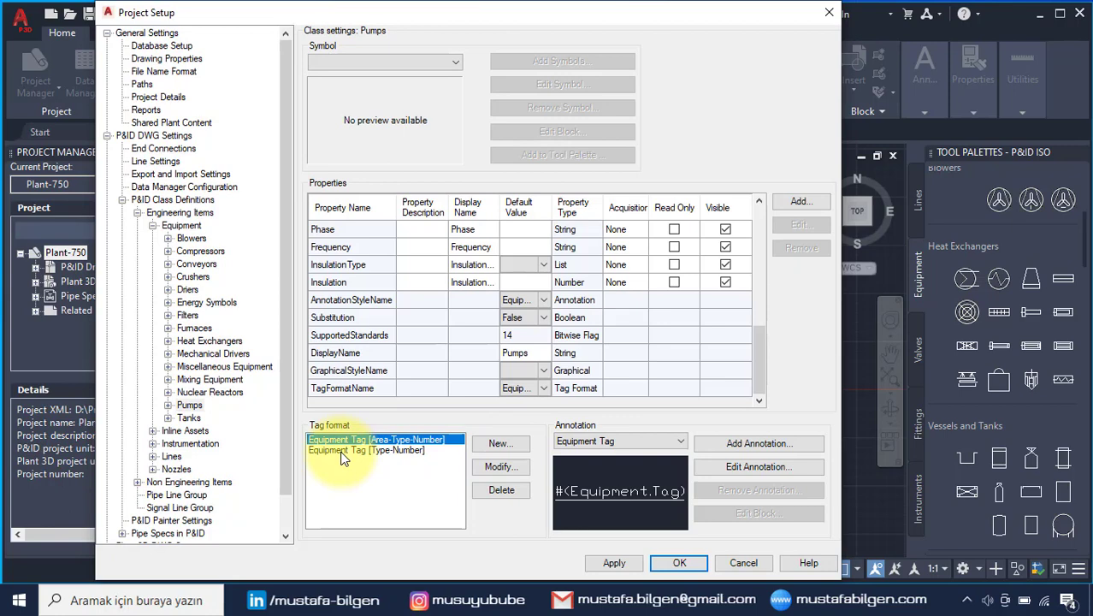
click(501, 490)
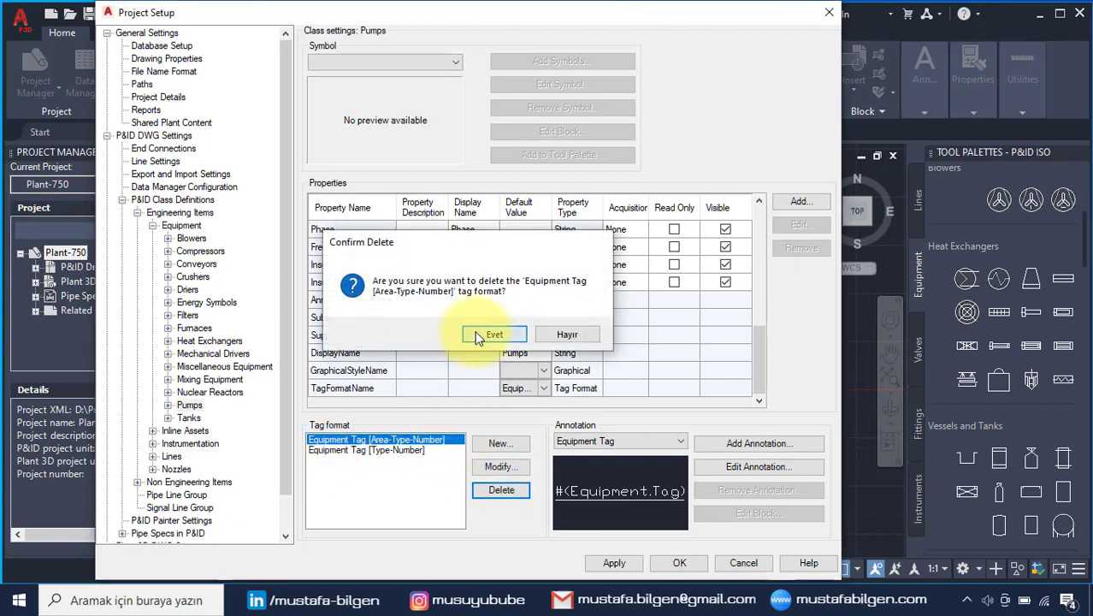
click(478, 335)
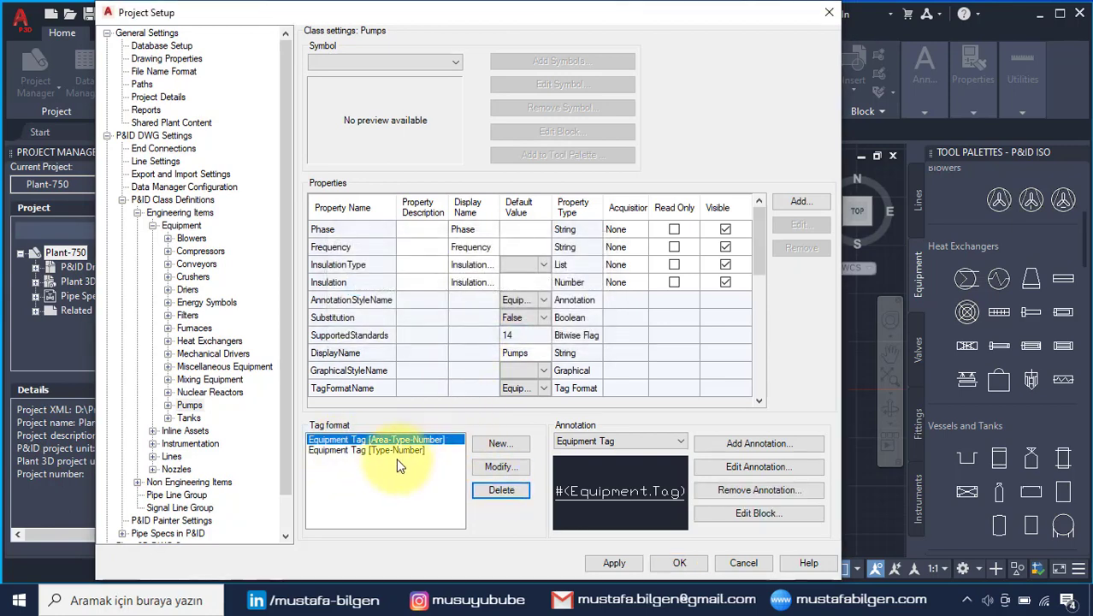
click(513, 490)
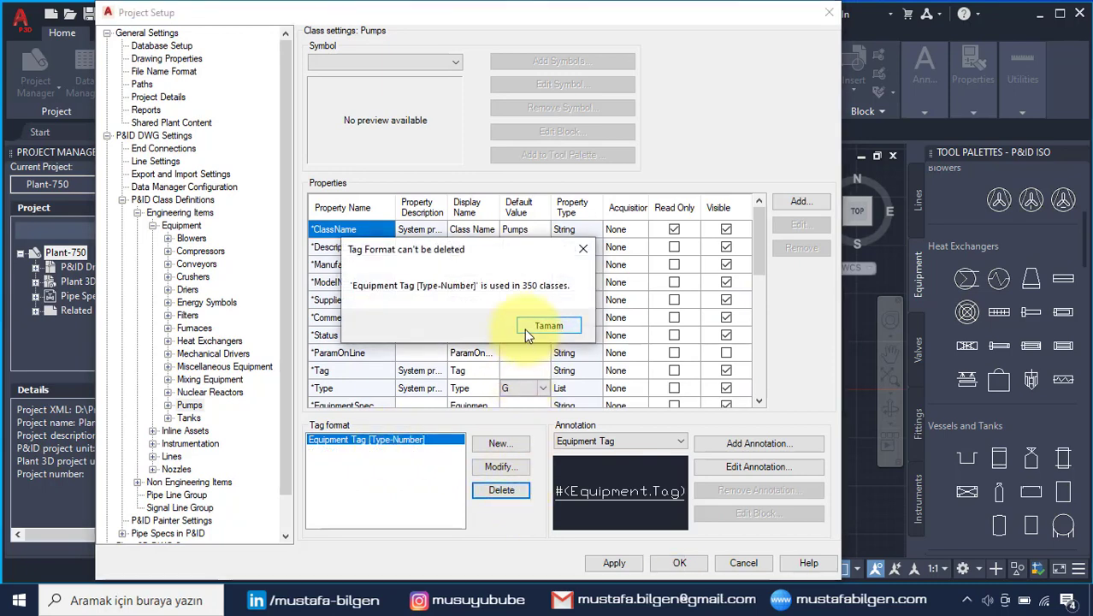
click(566, 326)
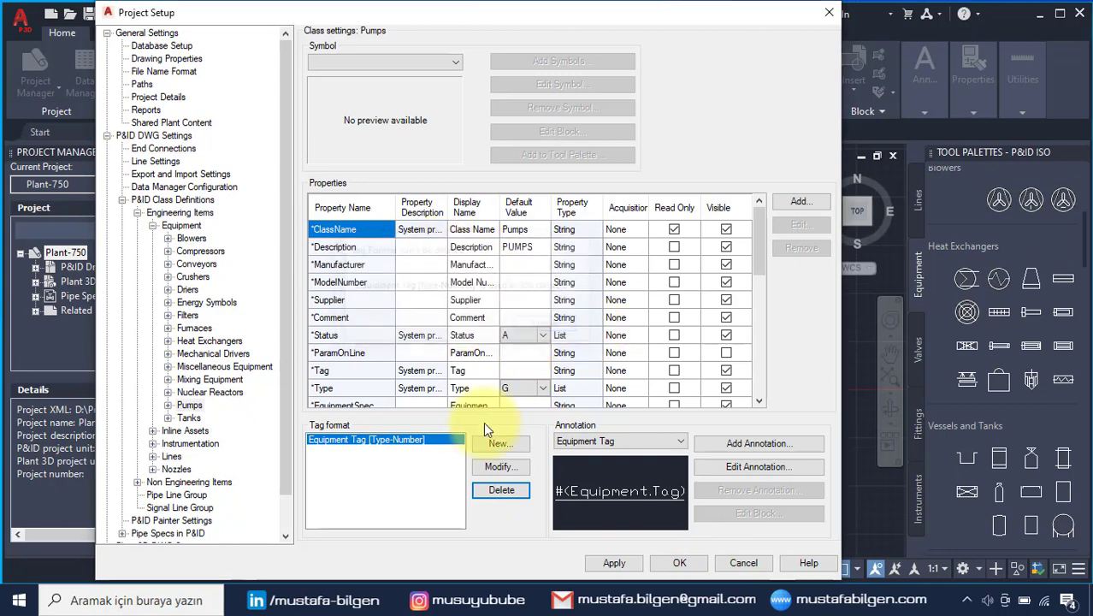
click(404, 466)
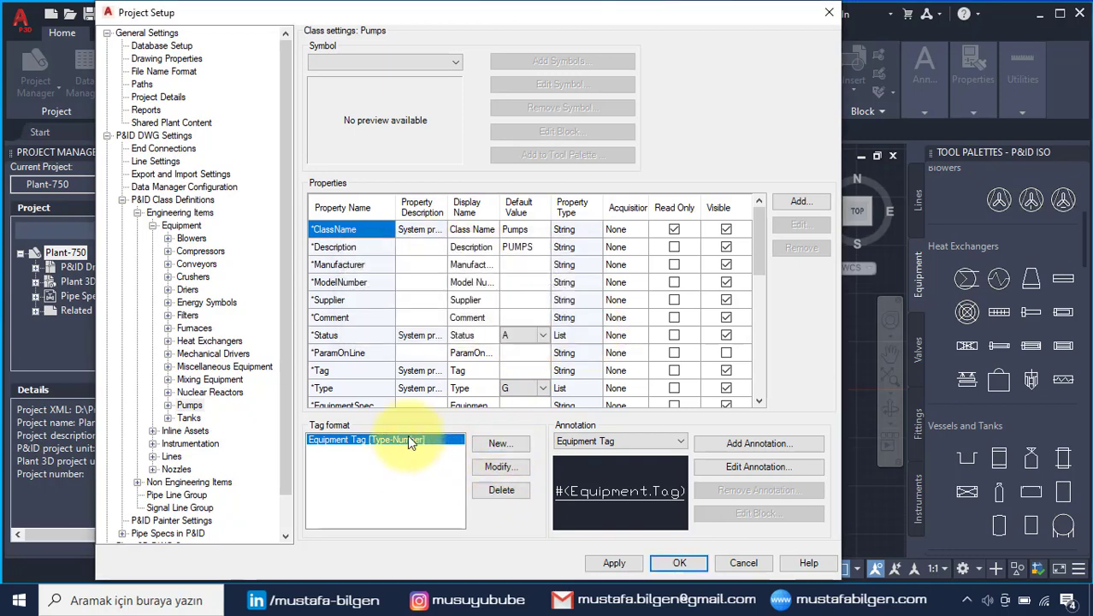
click(480, 466)
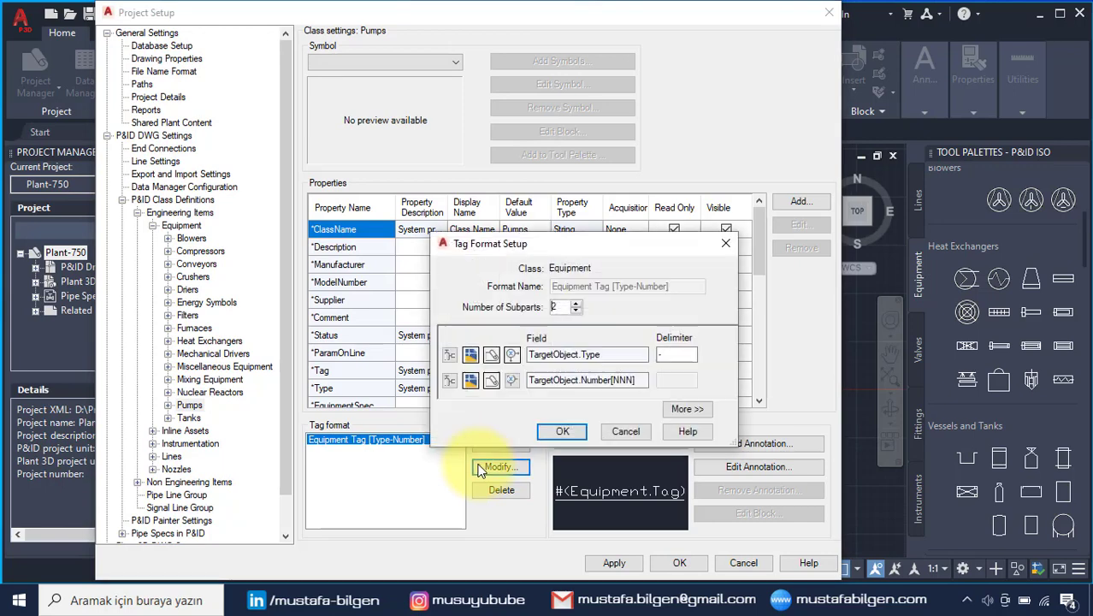
click(725, 247)
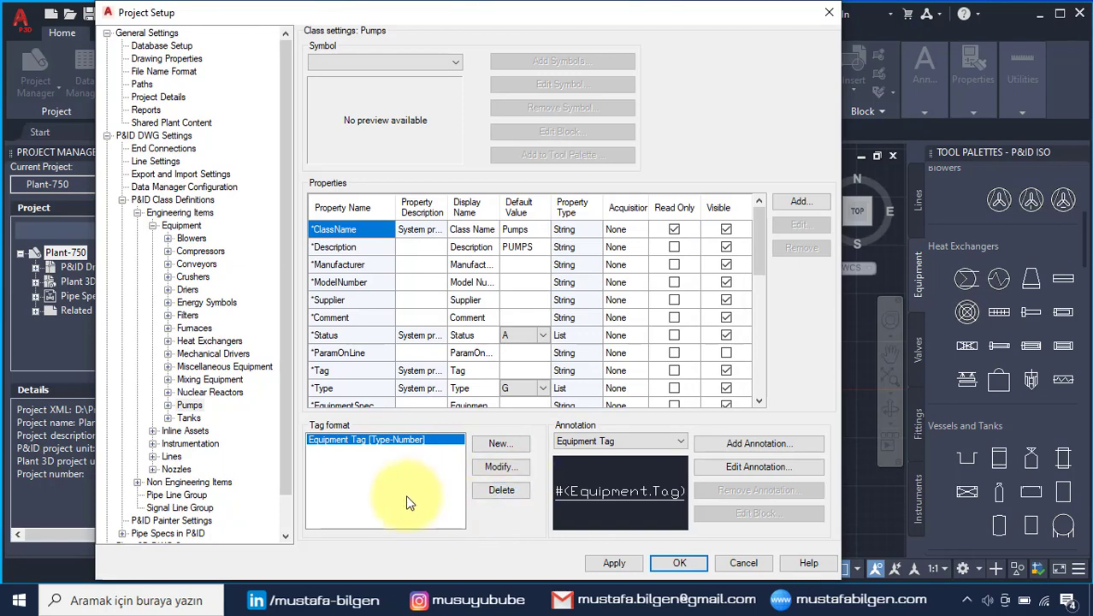
Step: Create a new Pumps tag format copied from Type-Number and rename it Equipment Tag [Area-Type-Number]
click(510, 446)
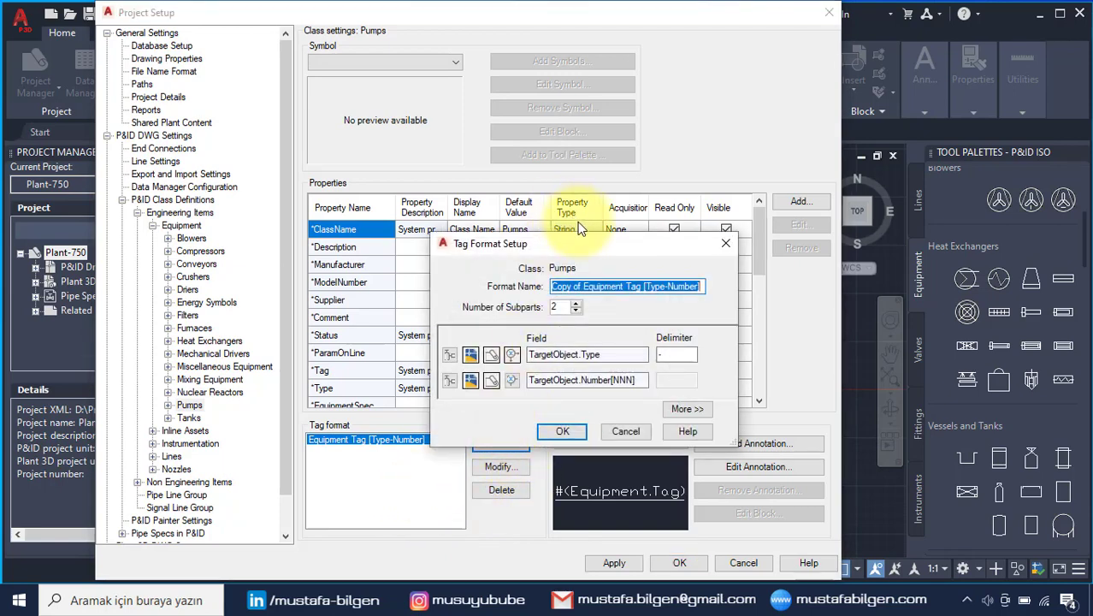
drag(605, 244, 578, 247)
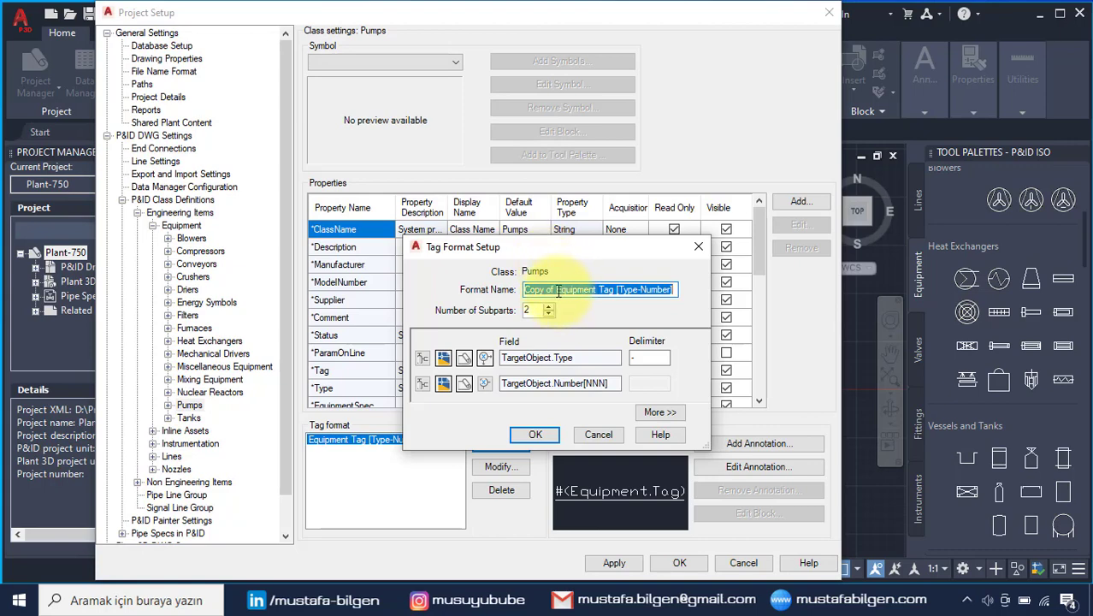
drag(557, 291, 493, 281)
key(Delete)
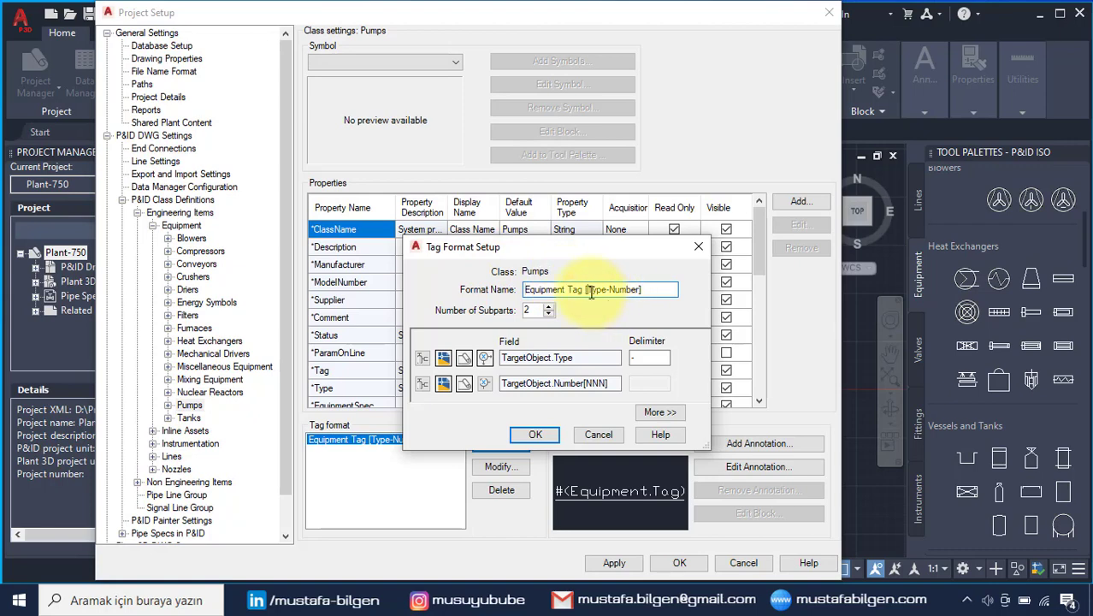
drag(588, 291, 623, 290)
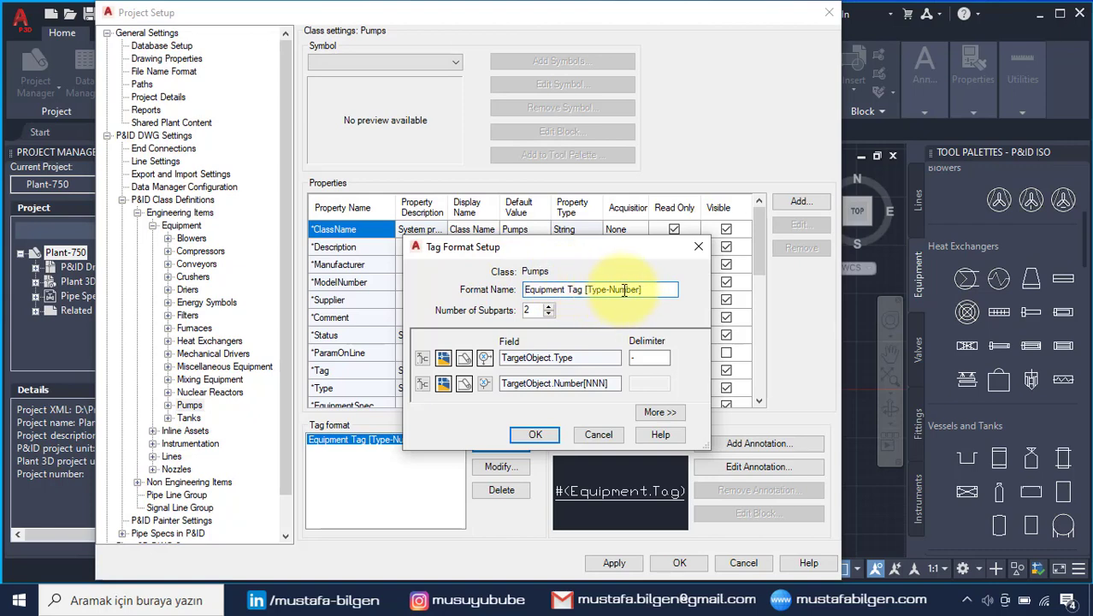
click(628, 290)
text(Are)
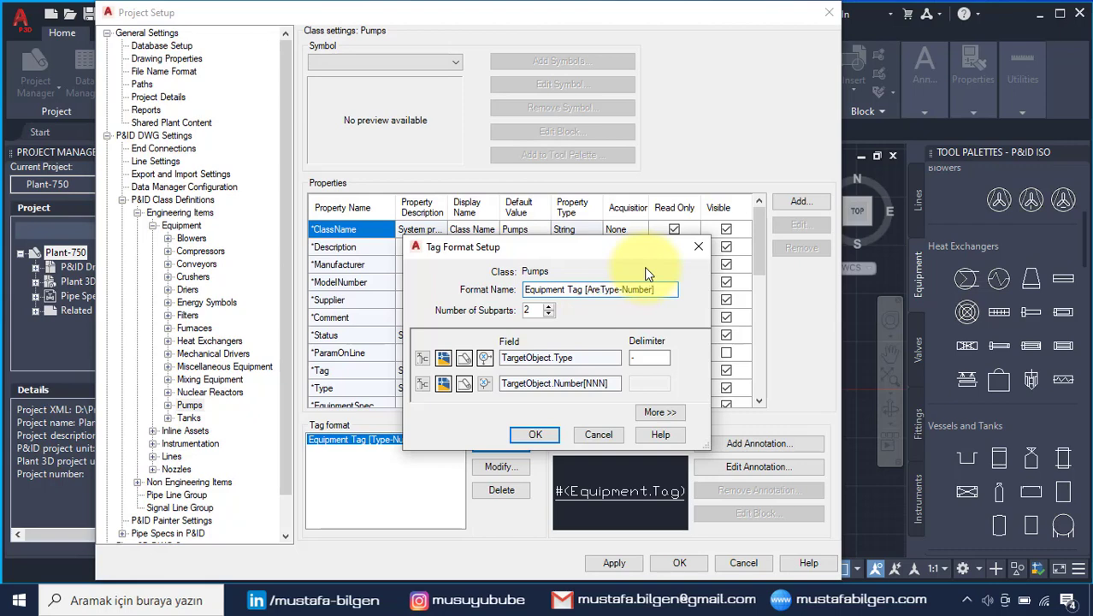
text(a-)
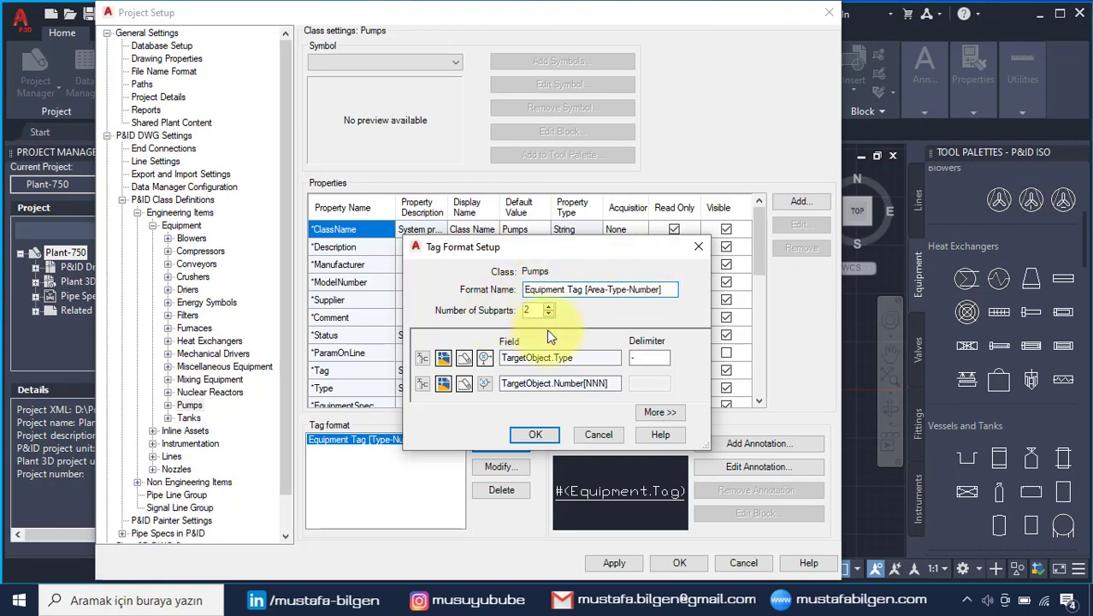
drag(602, 293, 589, 295)
click(607, 292)
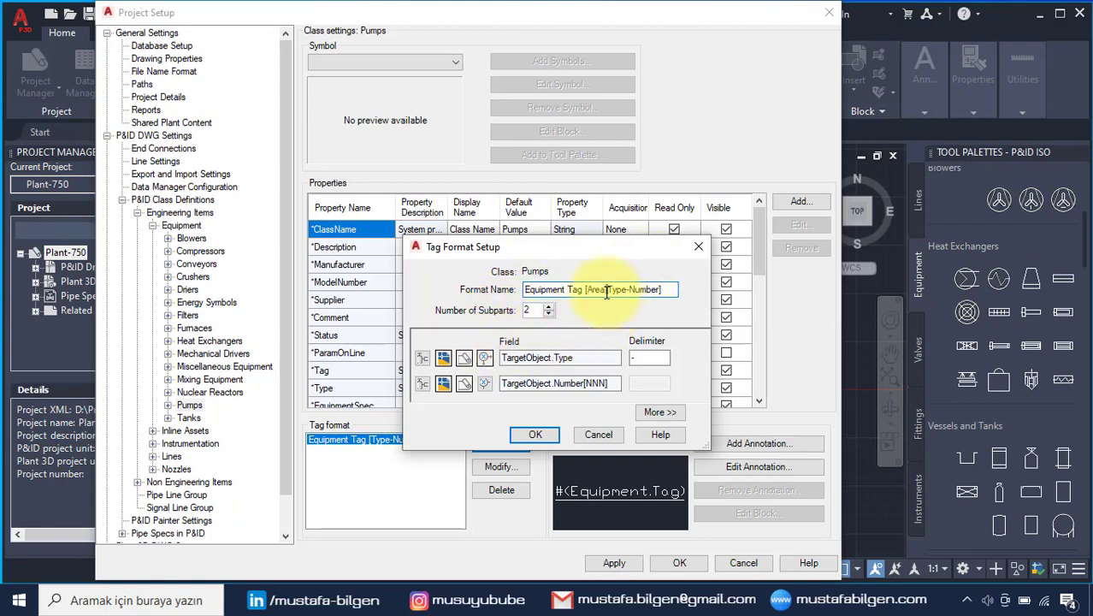
Step: Re-enter the '-' delimiter on the first subpart and raise the number of subparts to 3
double_click(648, 357)
key(BackSpace)
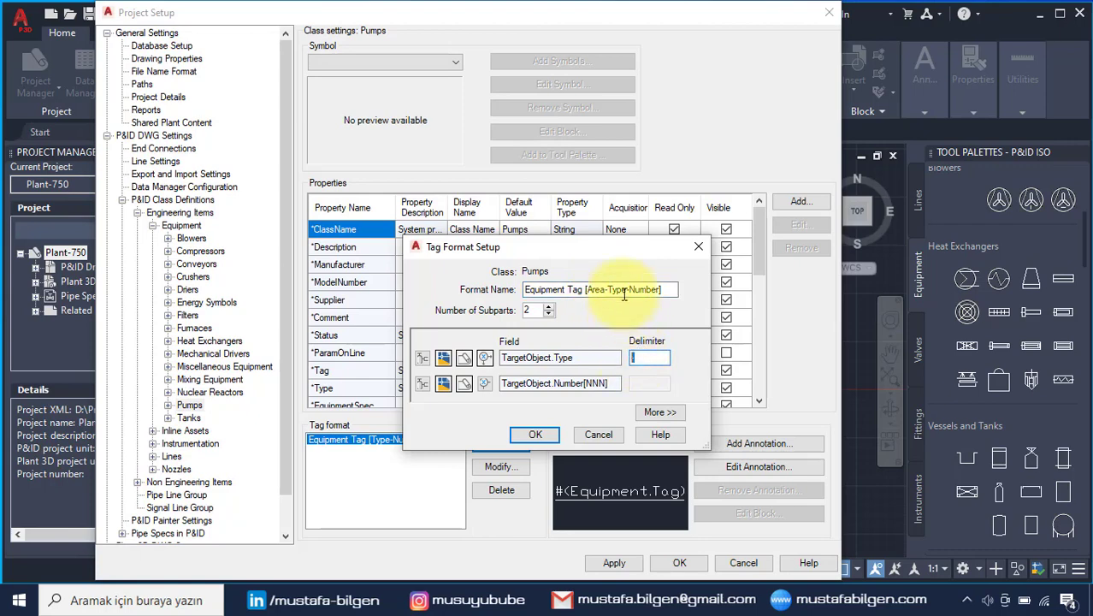
text(-)
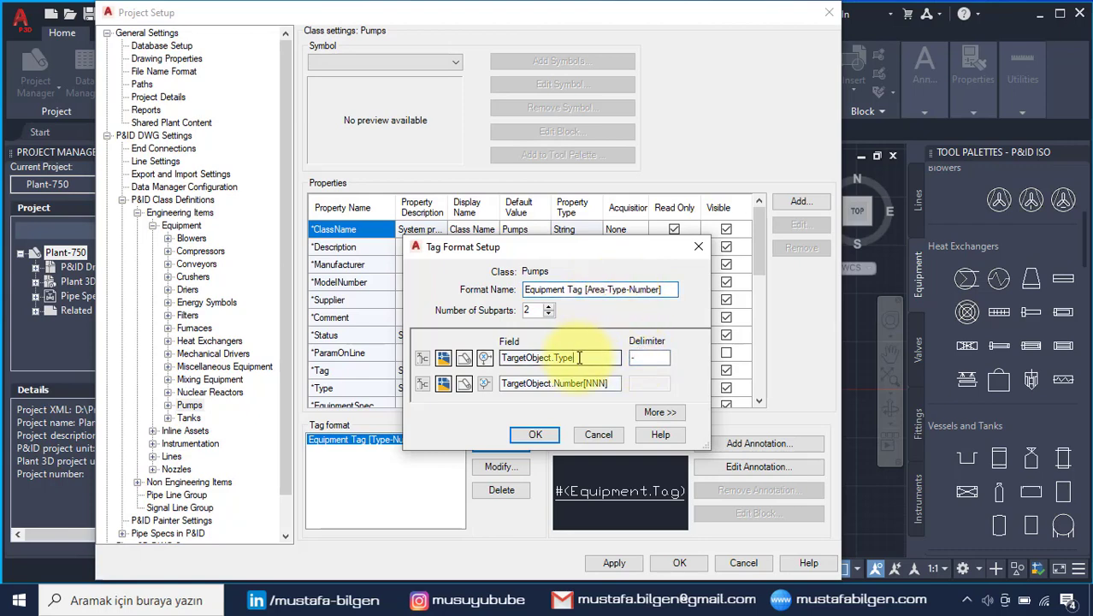
drag(554, 358, 587, 338)
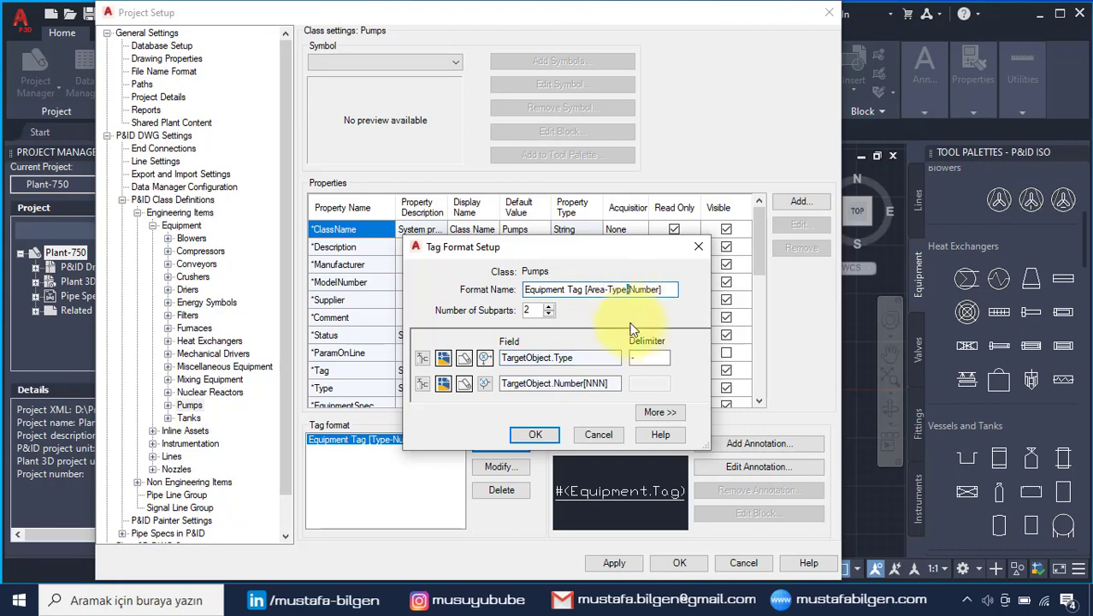
click(643, 359)
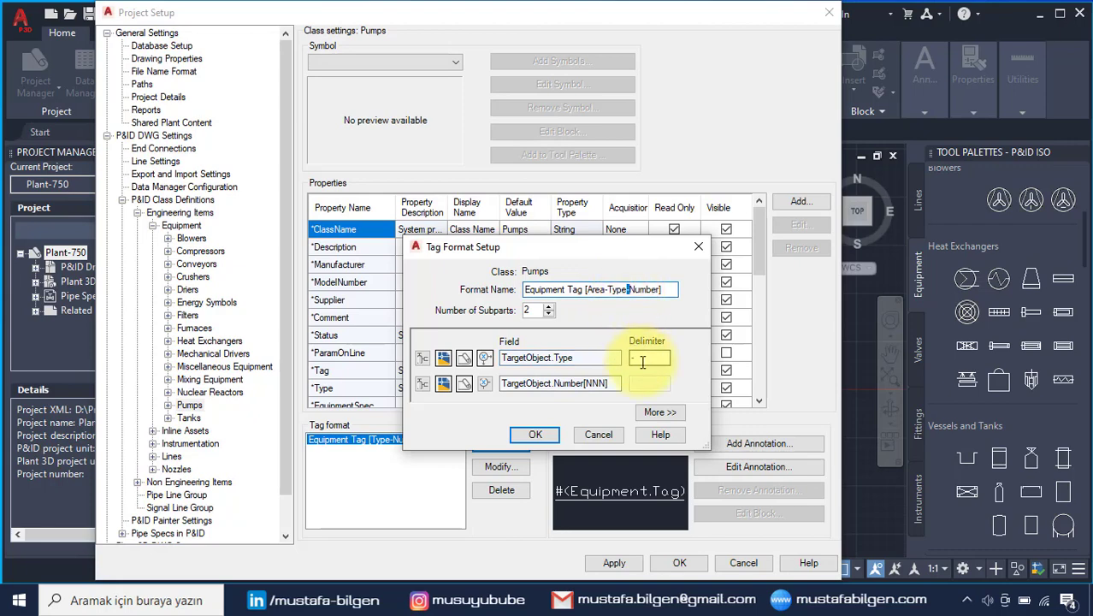
click(637, 290)
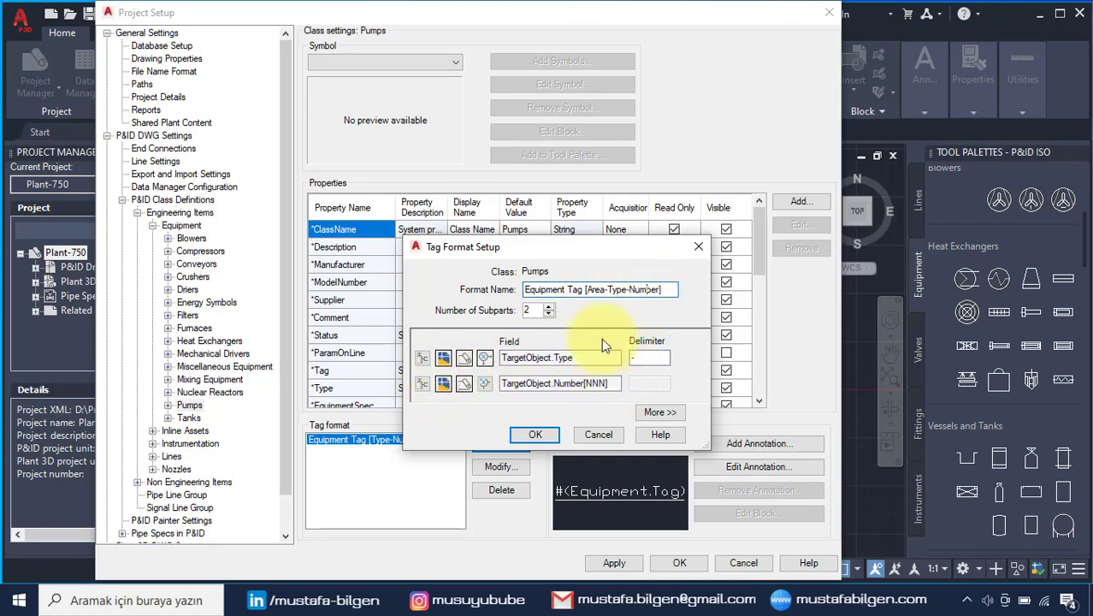
click(550, 309)
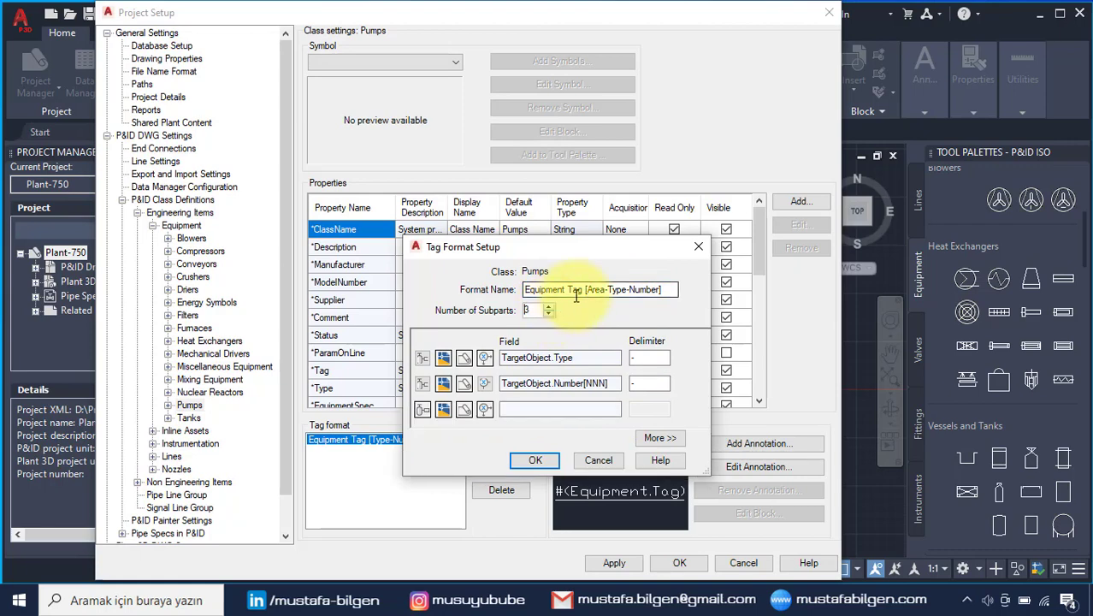
Step: Assign the Area property to the first field and Type to the second field
click(422, 359)
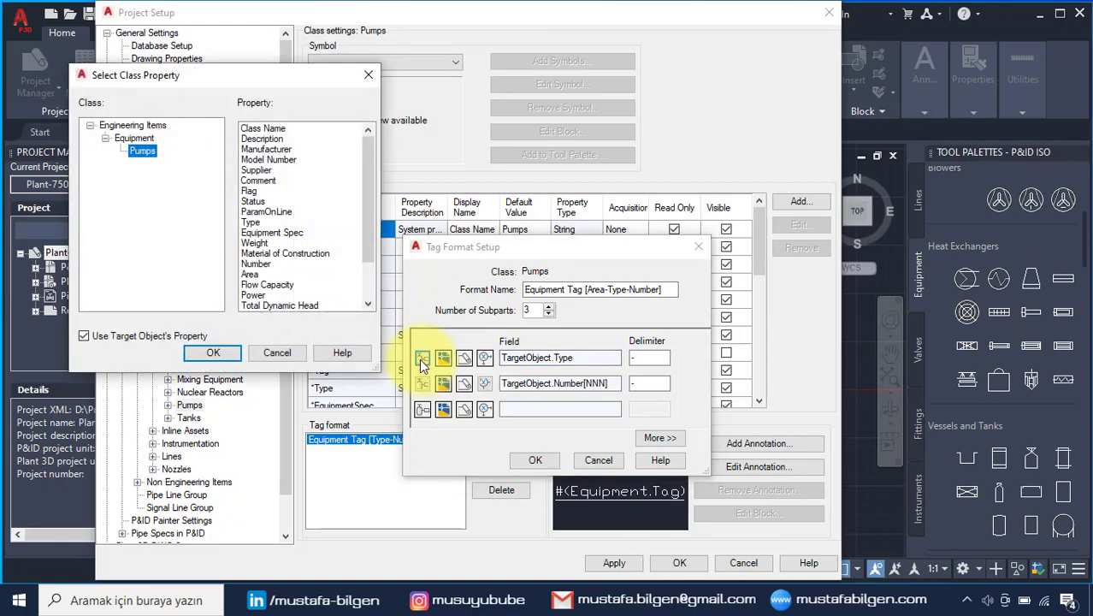
drag(153, 82, 354, 362)
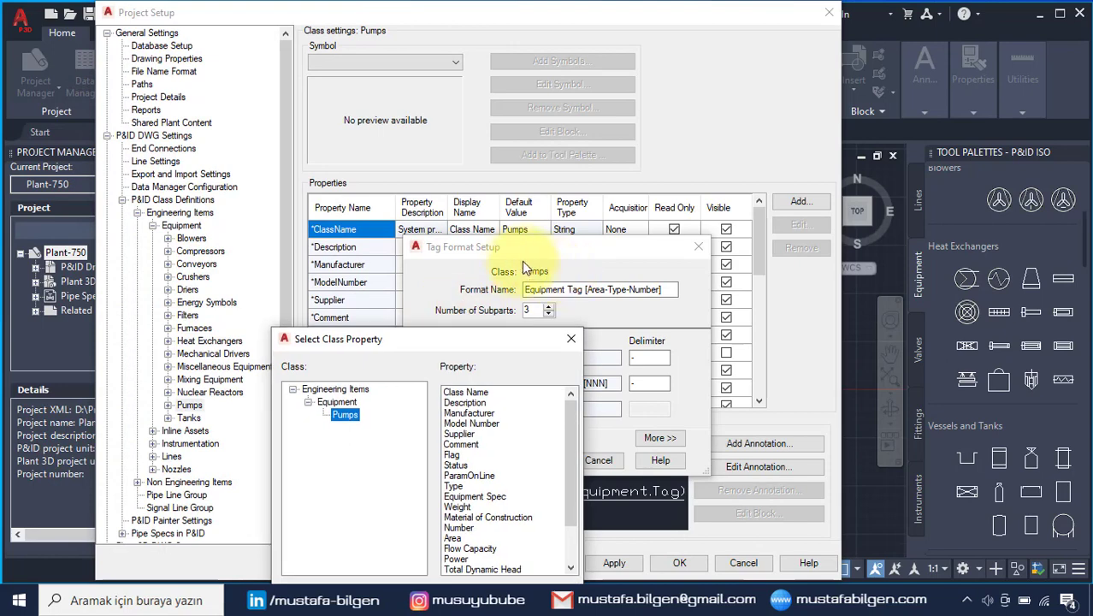
drag(468, 345, 365, 175)
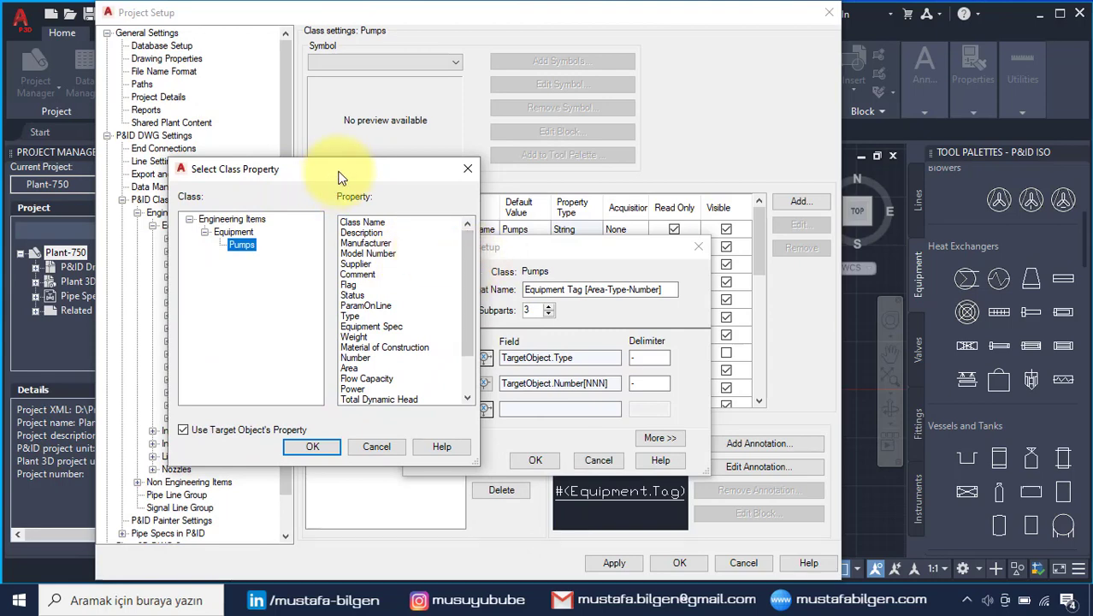
drag(333, 175, 276, 164)
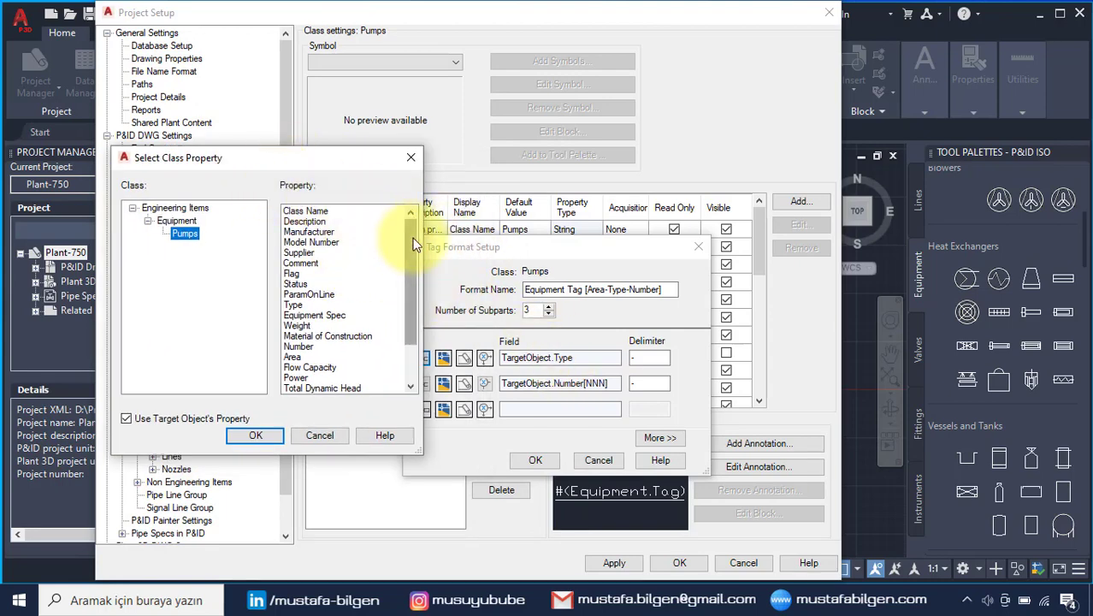
drag(415, 246, 415, 291)
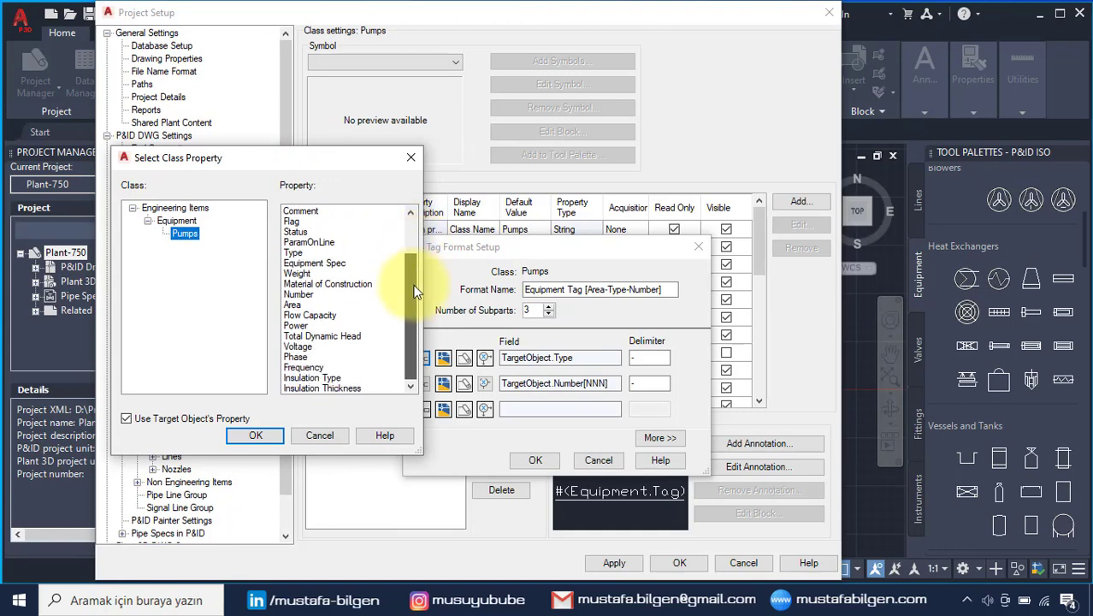
click(299, 304)
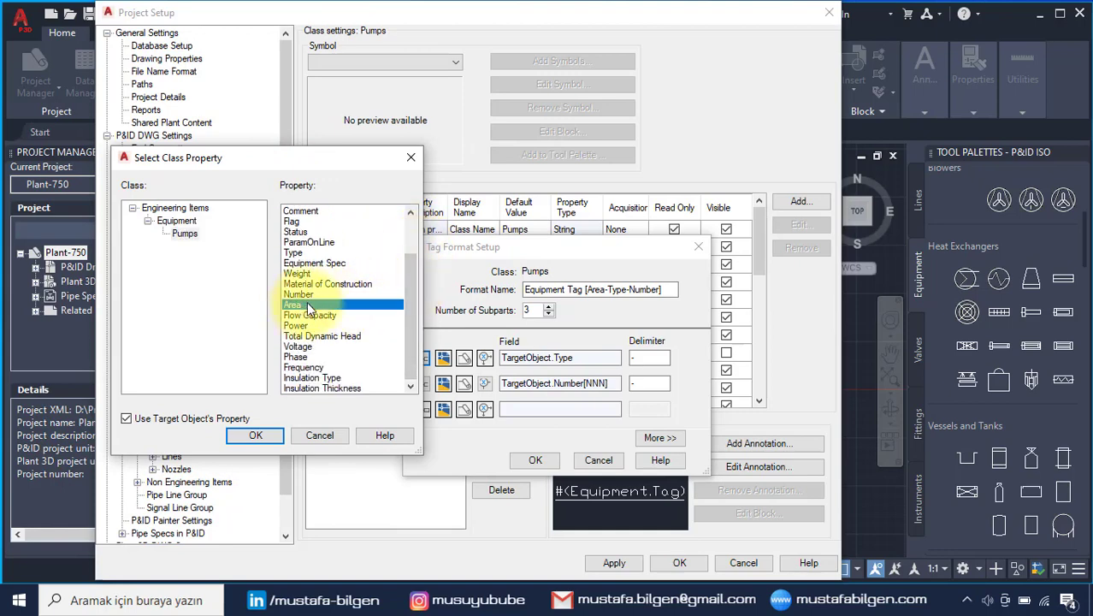
click(246, 435)
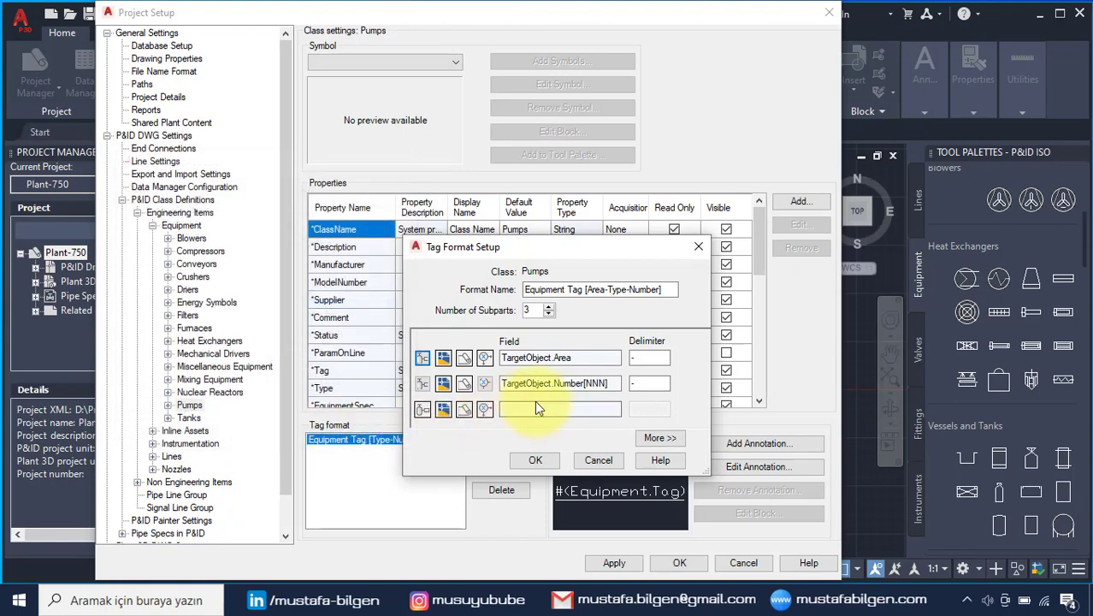
click(423, 384)
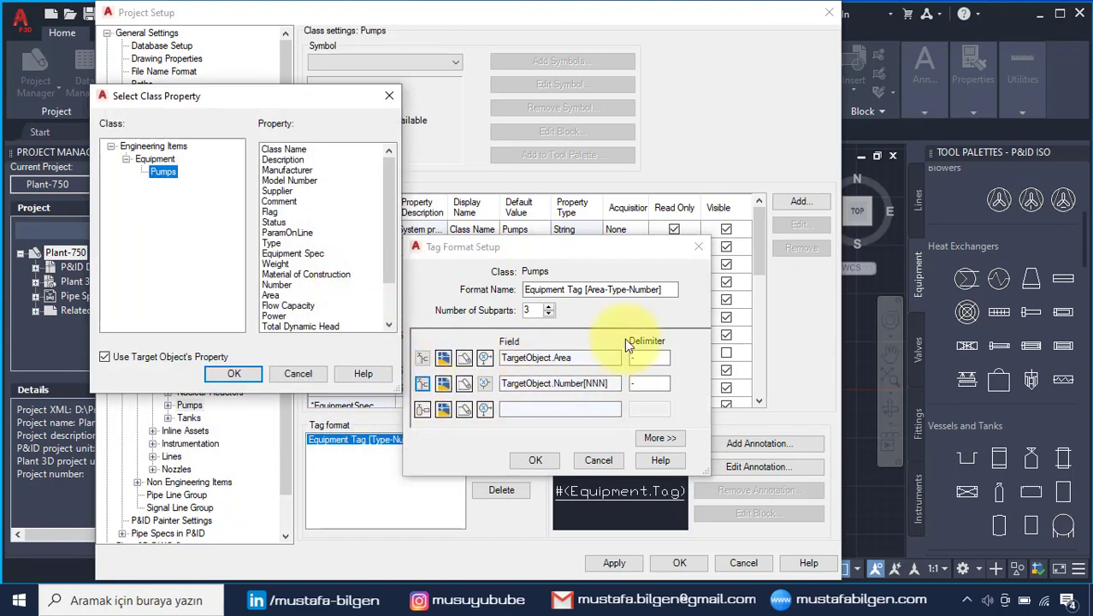
click(272, 243)
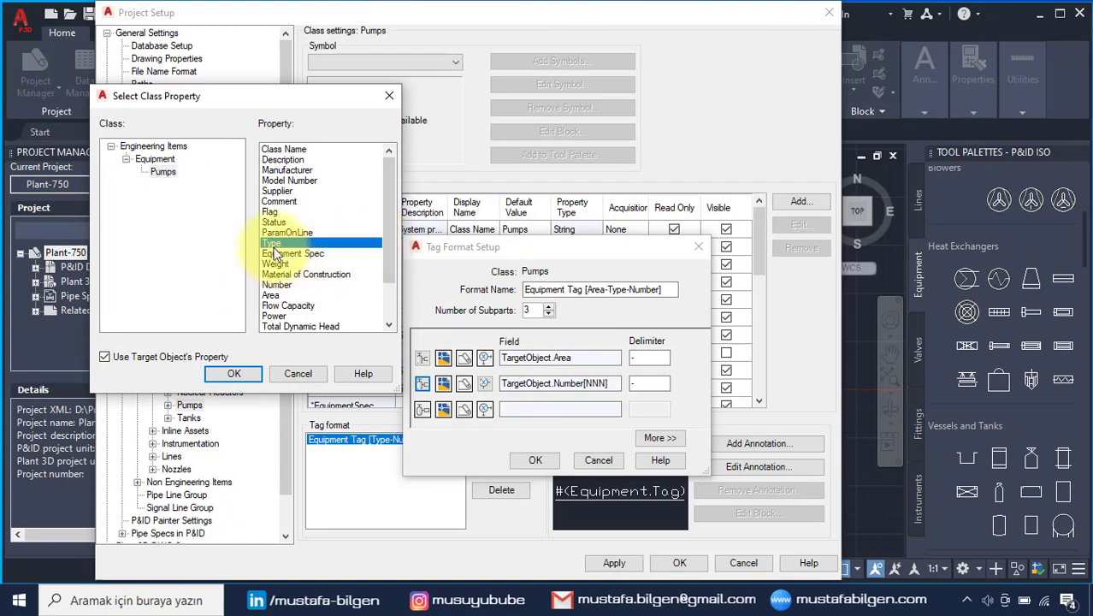
click(253, 374)
Step: Add a '-' second delimiter, set the third field to Number, and save the format
click(657, 378)
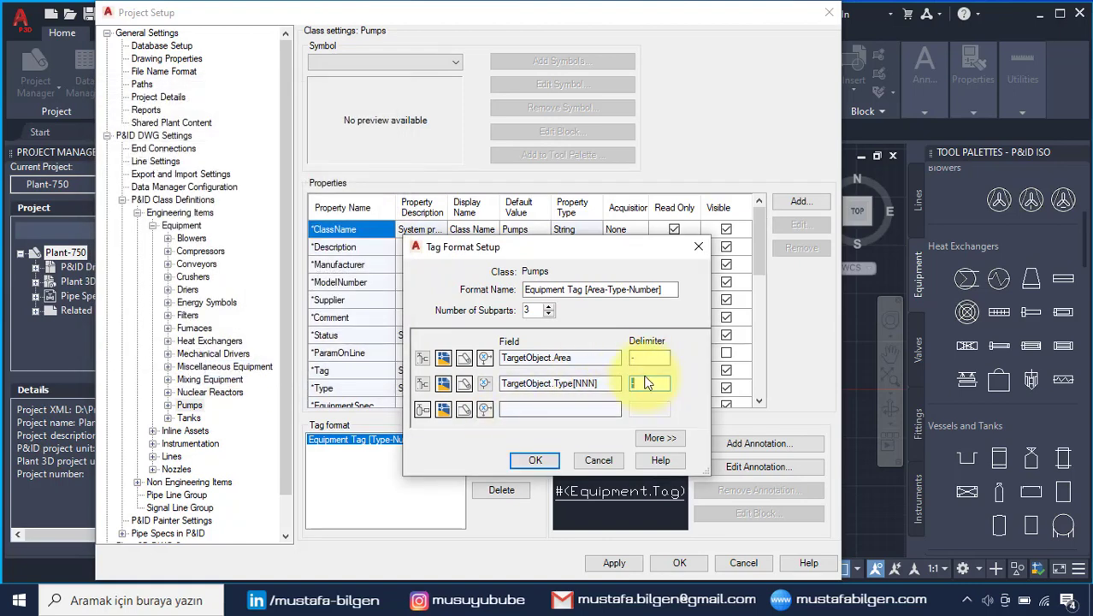
text(-)
click(648, 357)
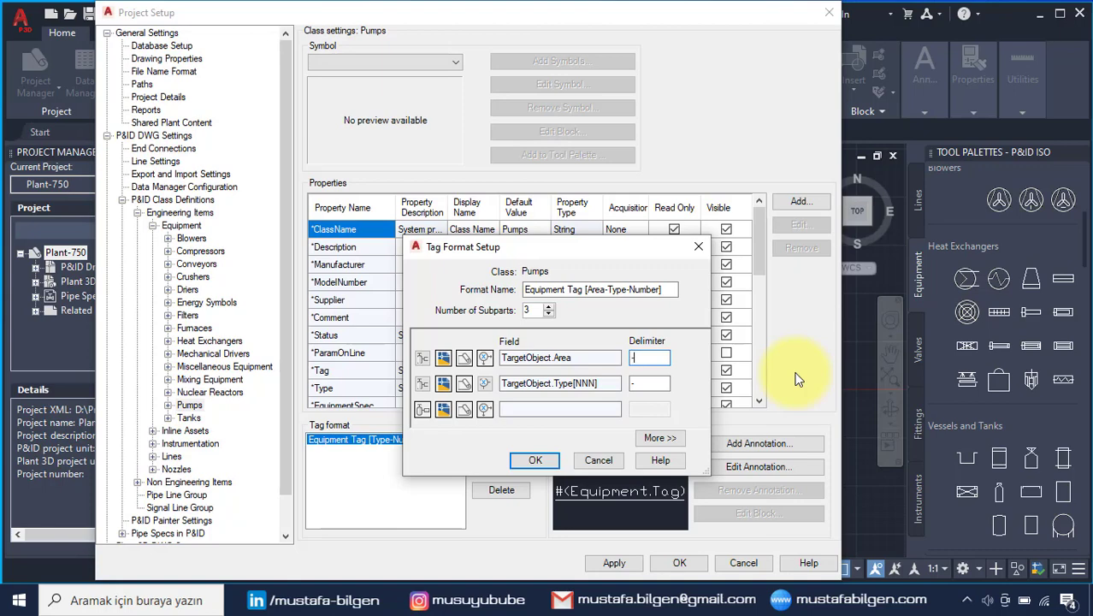
click(423, 409)
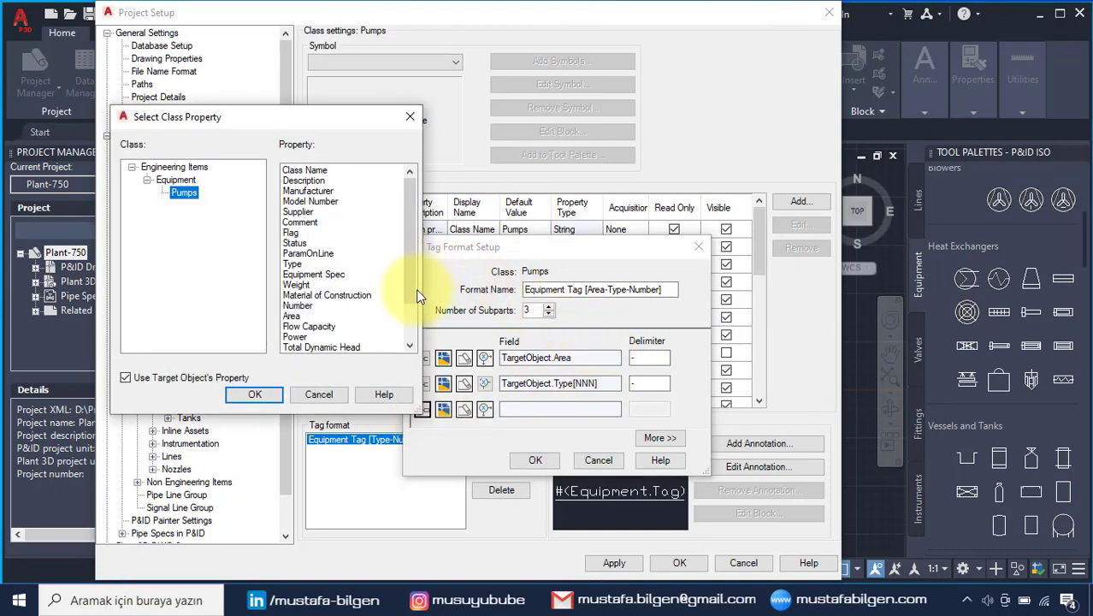
scroll(408, 291, down, 2)
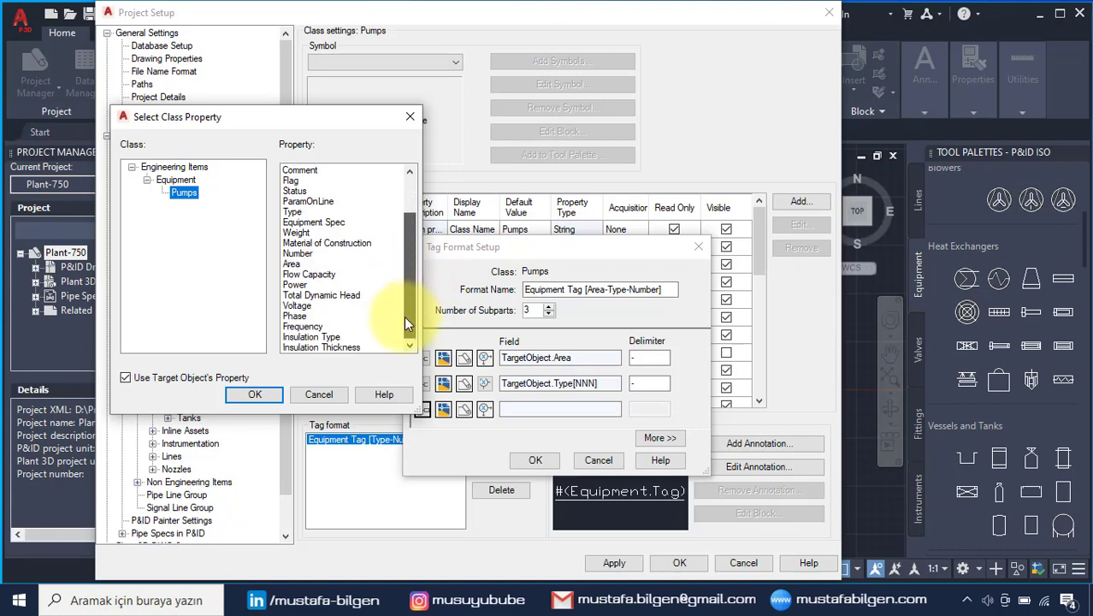
click(342, 254)
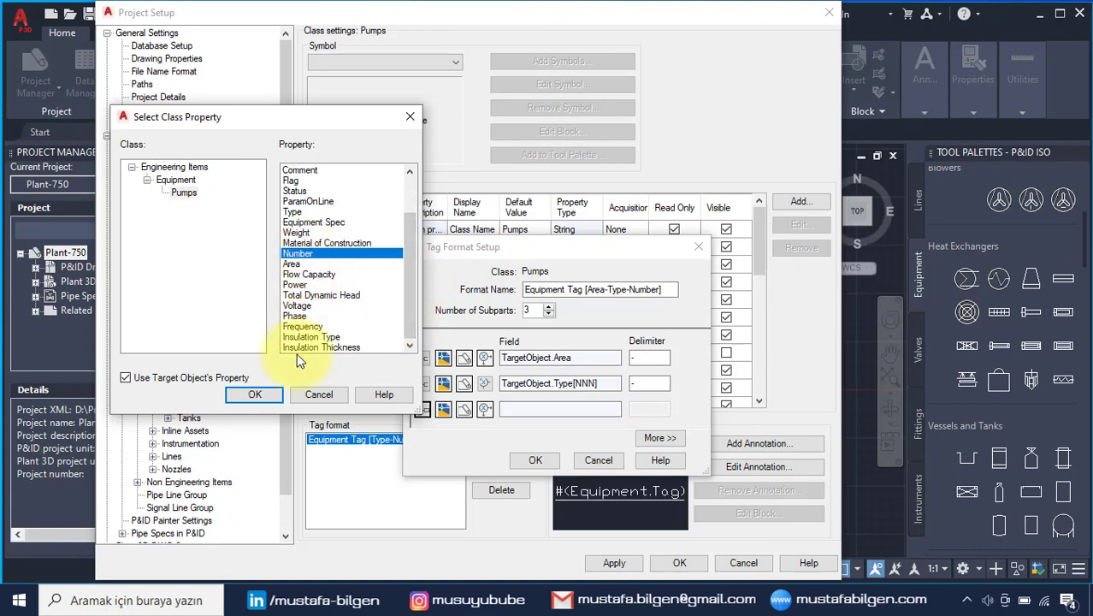
click(261, 395)
click(525, 460)
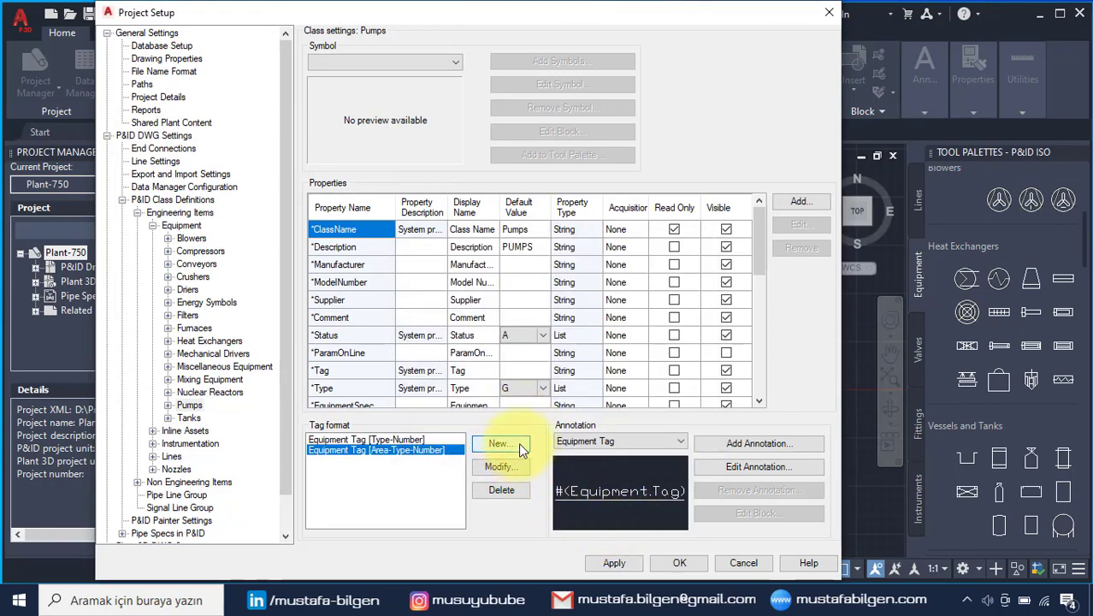
Step: Copy the Area-Type-Number format into a new one and rename it Equipment Tag [Type-Number]
click(518, 442)
mouse_move(596, 289)
mouse_down()
mouse_move(523, 310)
mouse_move(386, 288)
mouse_up()
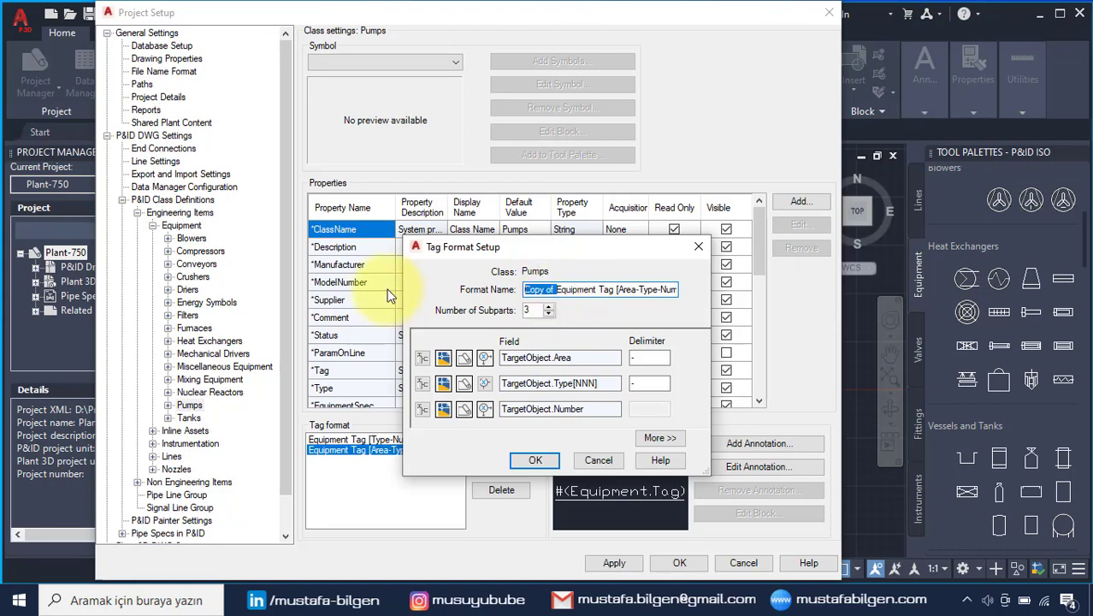
key(Delete)
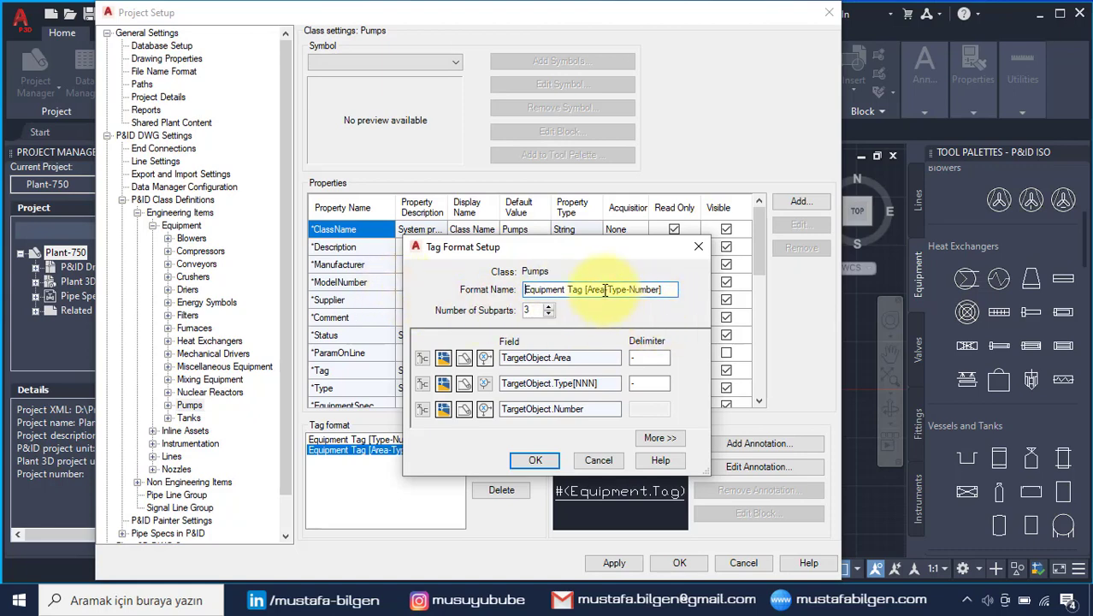
click(605, 290)
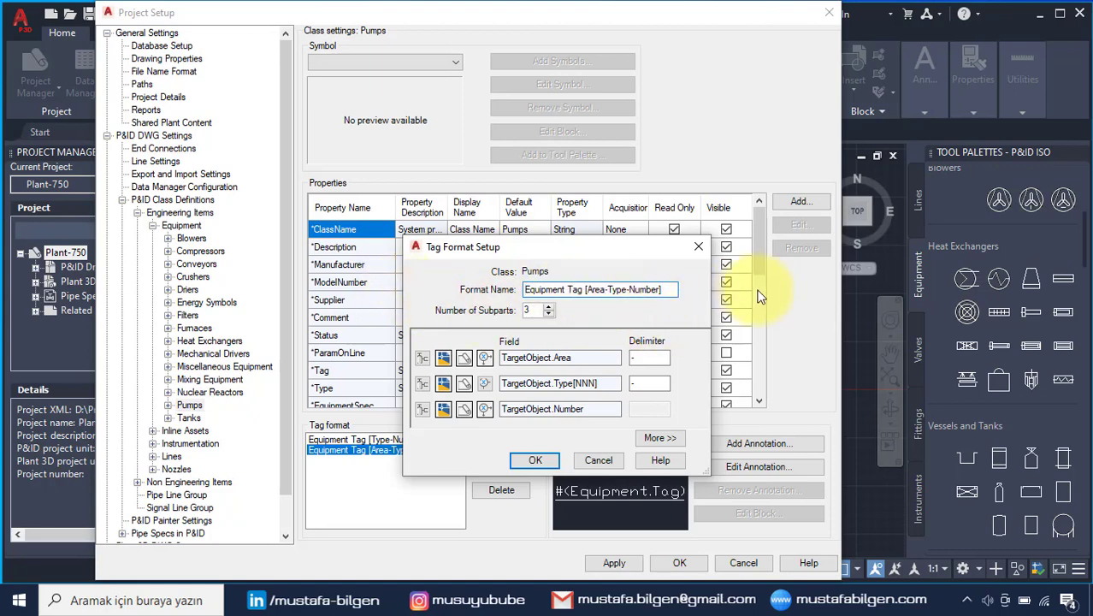
click(421, 358)
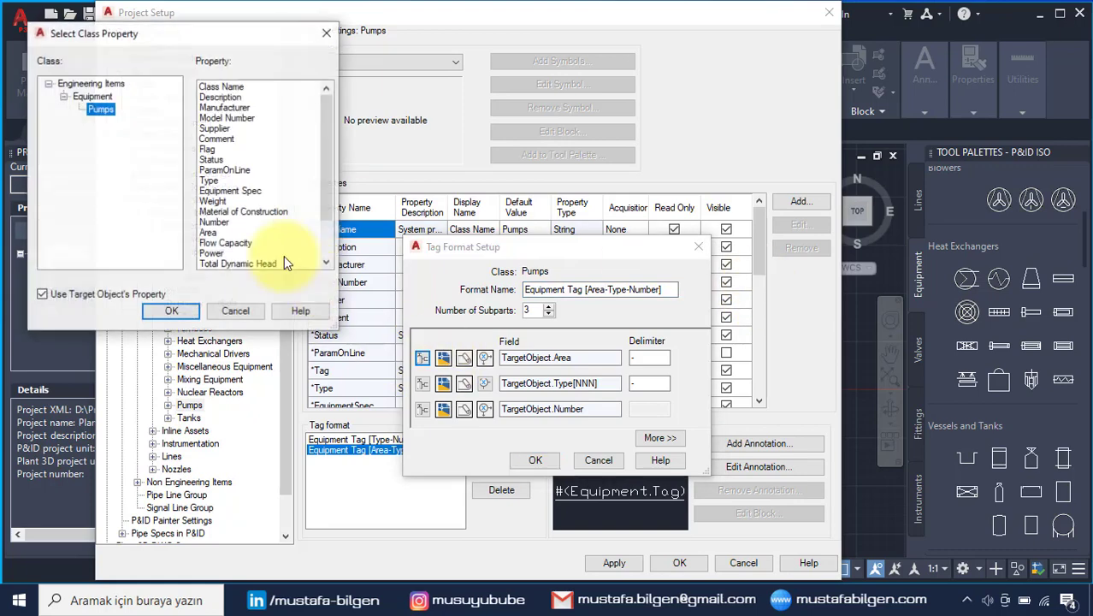
drag(332, 162, 333, 217)
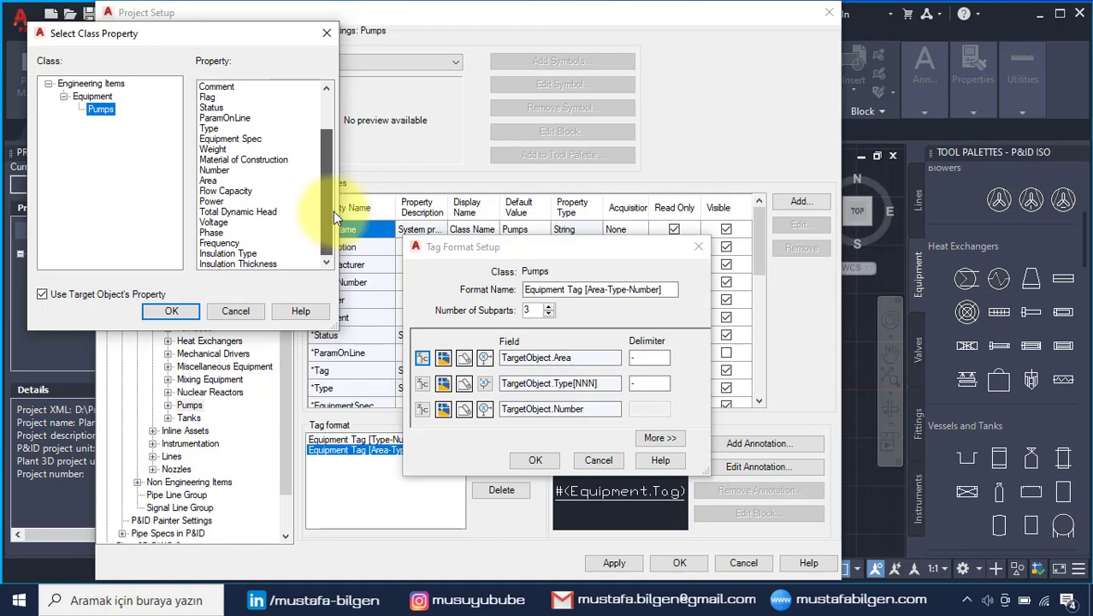
drag(333, 216, 327, 159)
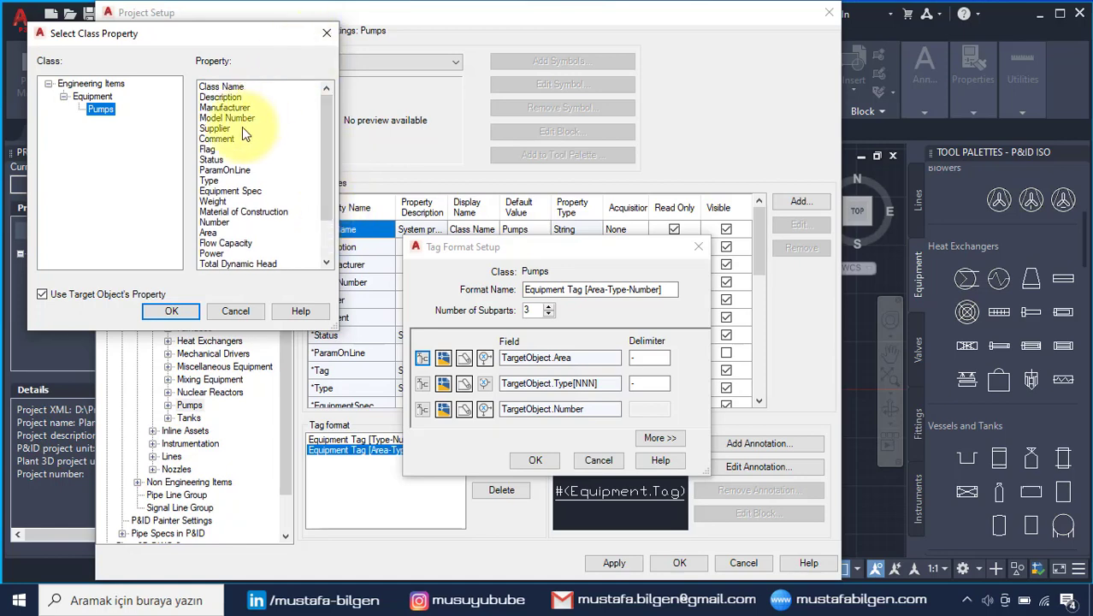
click(326, 34)
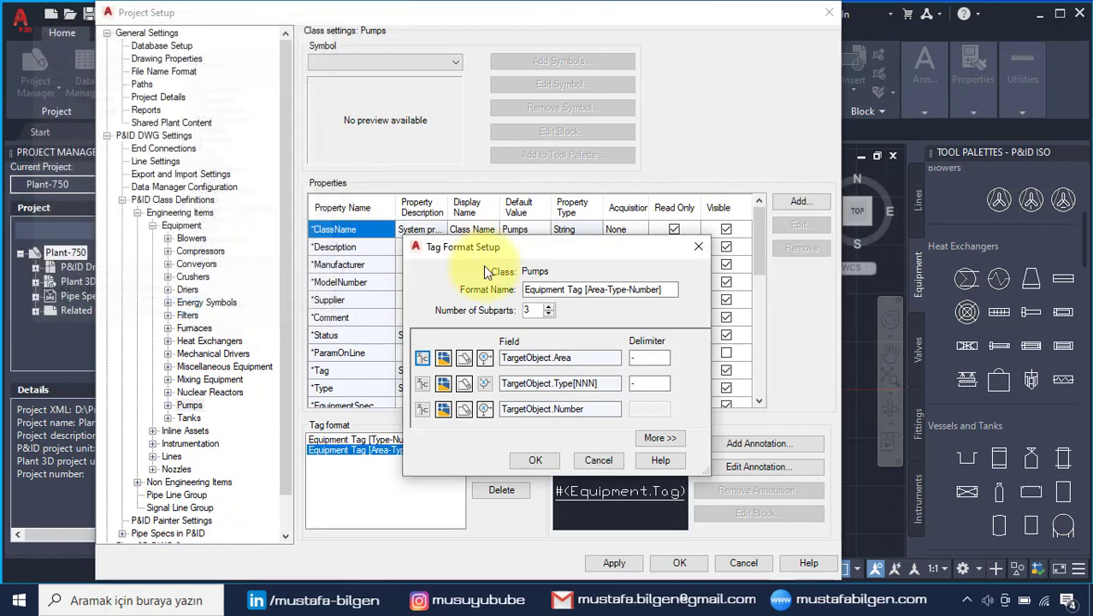
click(609, 291)
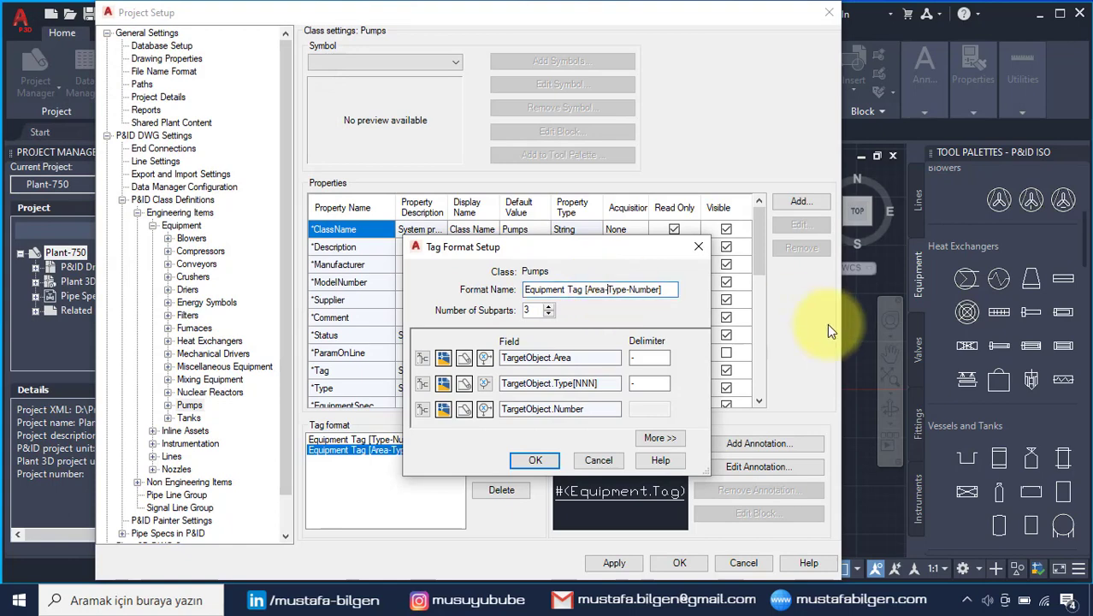
key(BackSpace)
key(BackSpace)
key(BackSpace)
key(BackSpace)
key(BackSpace)
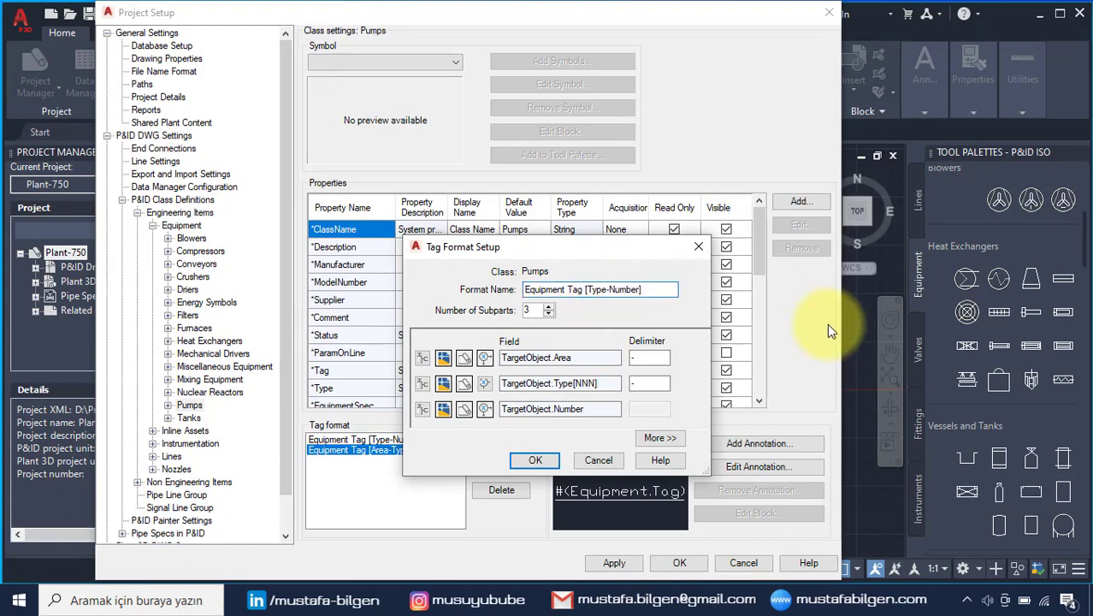
Step: Replace 'Number' in the new format's name with 'Desc-', giving Equipment Tag [Type-Desc-
click(638, 289)
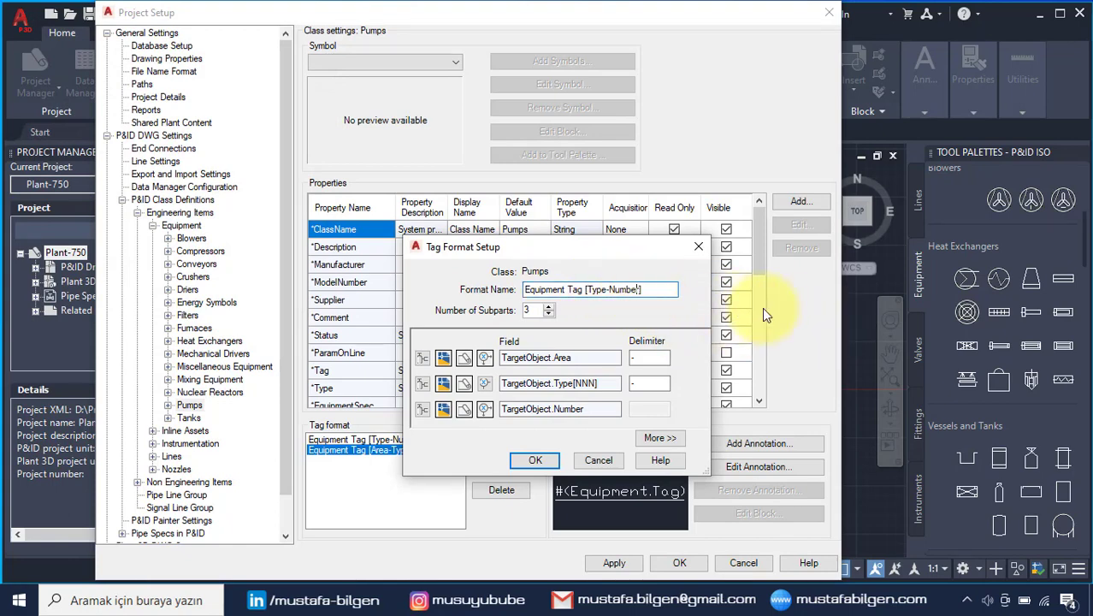
key(BackSpace)
key(BackSpace)
key(BackSpace)
key(BackSpace)
key(BackSpace)
key(BackSpace)
key(BackSpace)
text(Desc)
text(-)
Step: Complete the format name as Equipment Tag [Type-Desc-ClassName]
text(])
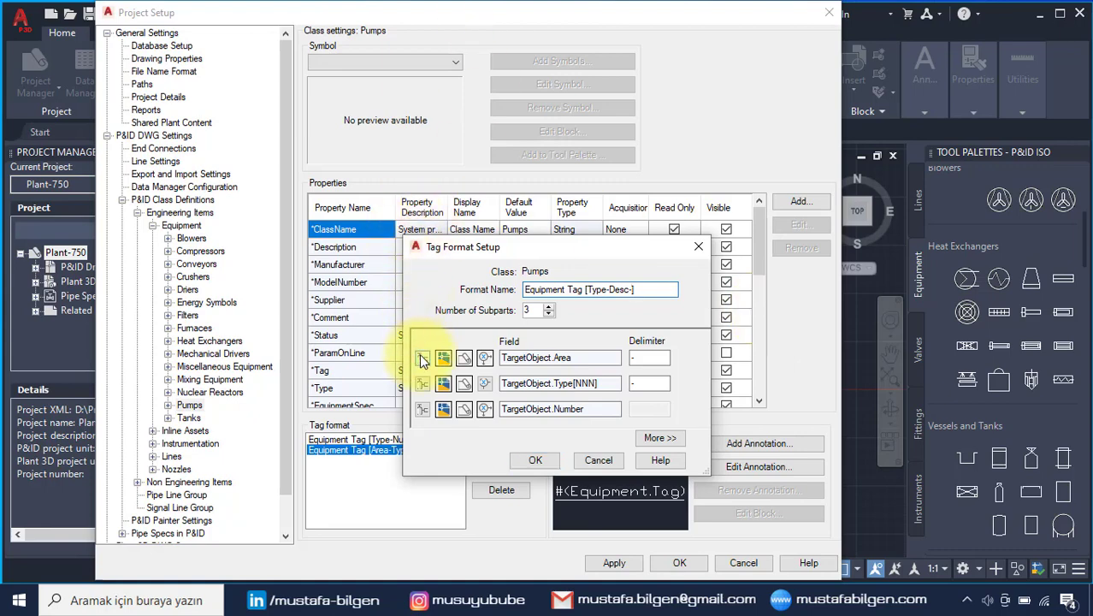
click(422, 358)
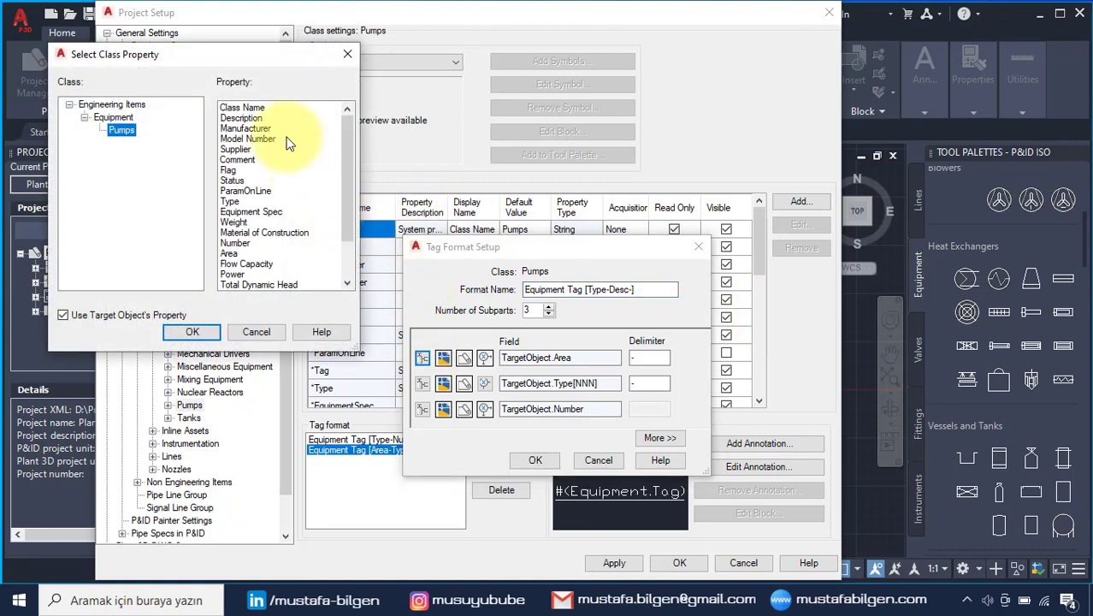
click(346, 55)
key(BackSpace)
key(BackSpace)
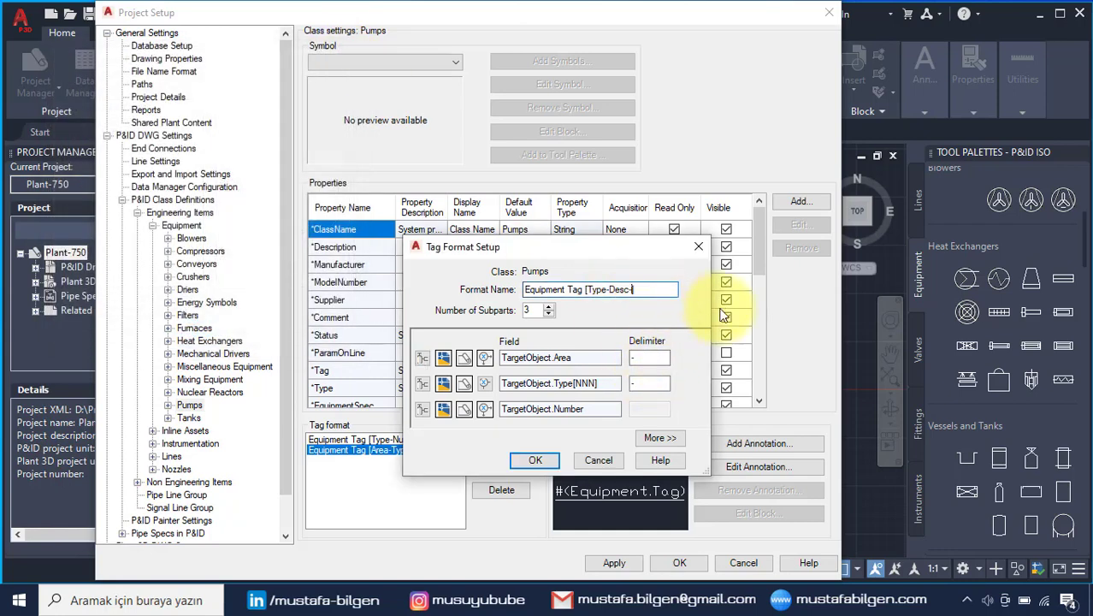
text(Class)
text(Nam)
text(e])
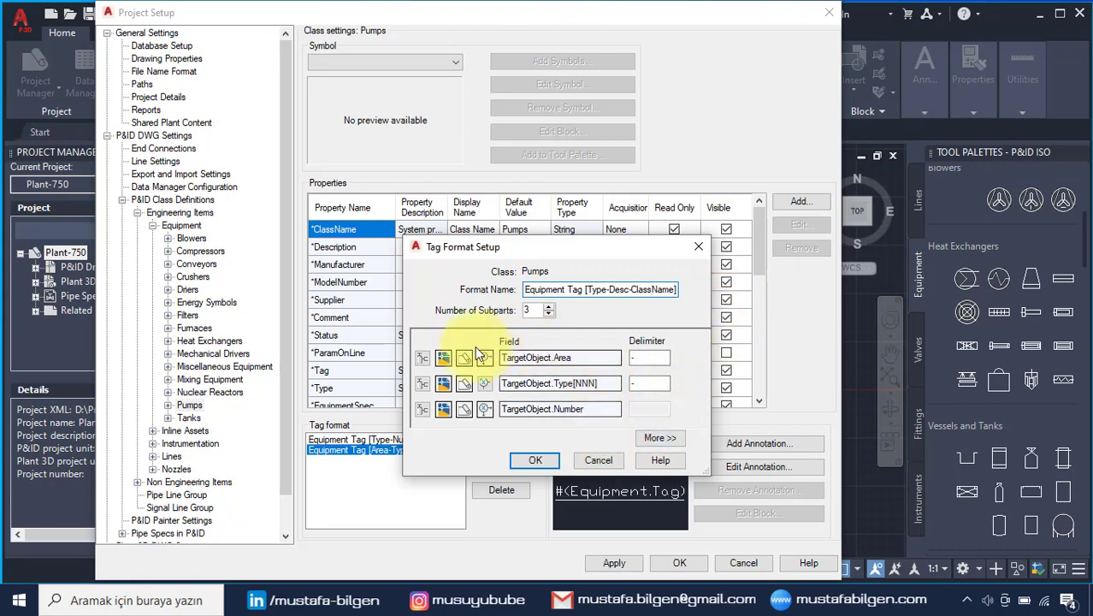
Step: Set the three fields to Type, Description and Class Name, then save the format
click(422, 359)
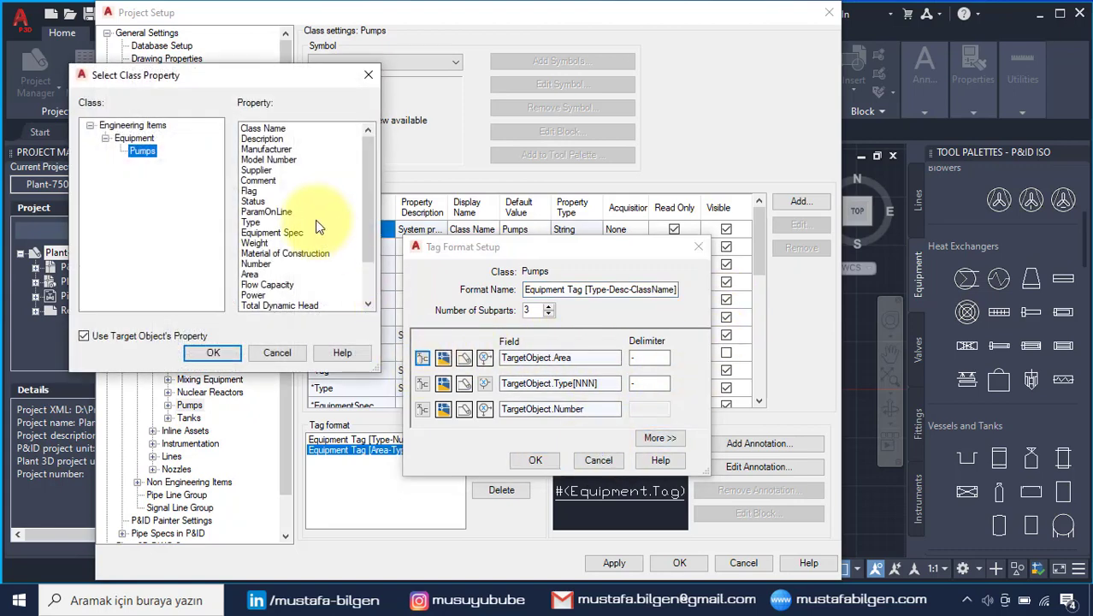
click(265, 224)
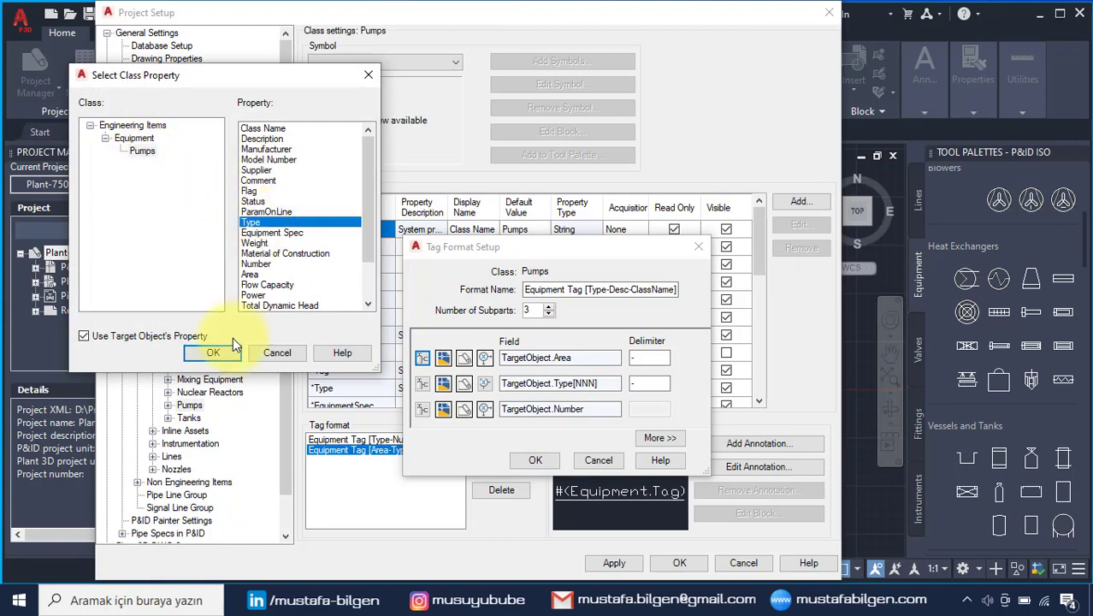
click(213, 352)
click(659, 359)
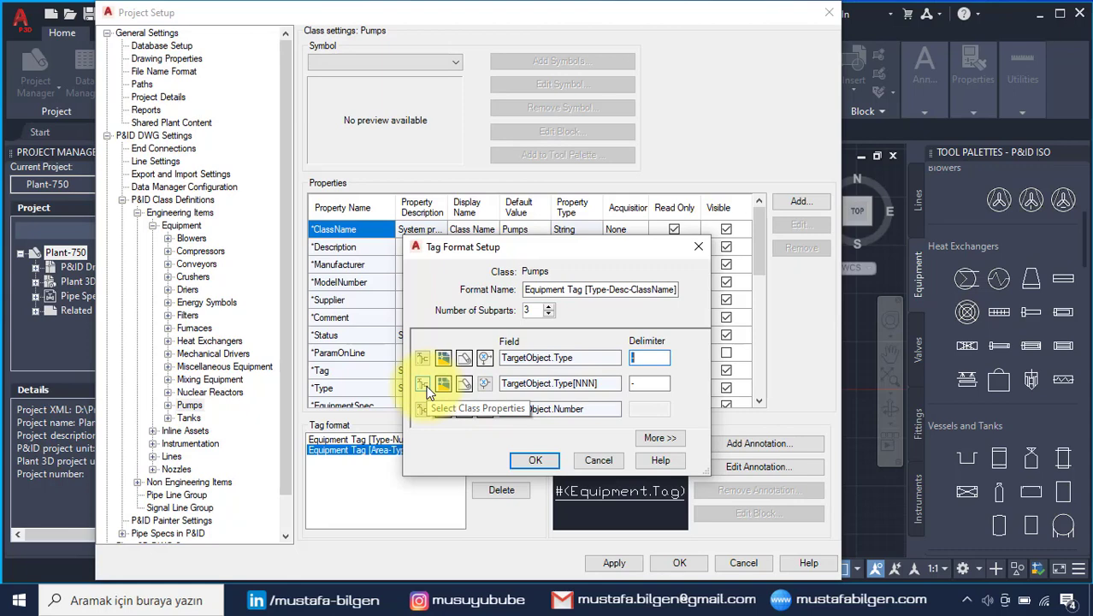
click(427, 390)
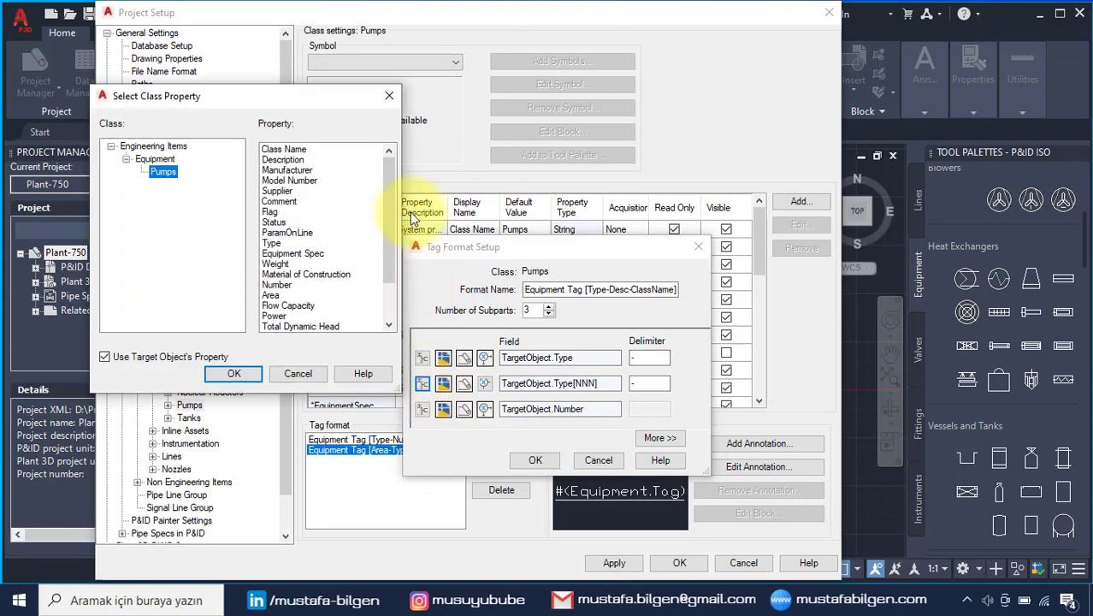
click(282, 160)
click(248, 373)
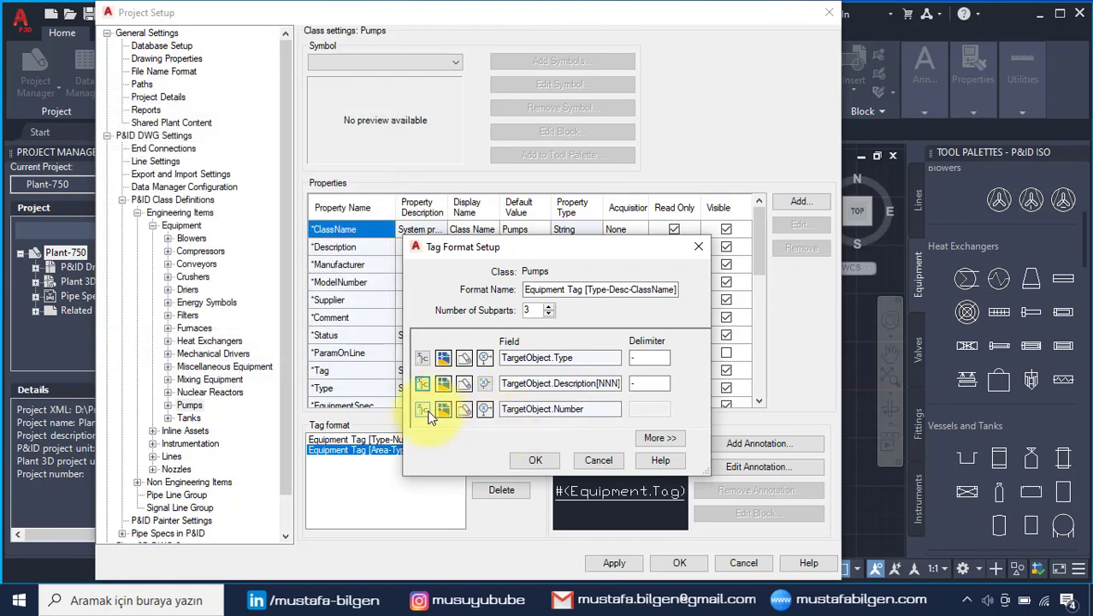
click(422, 409)
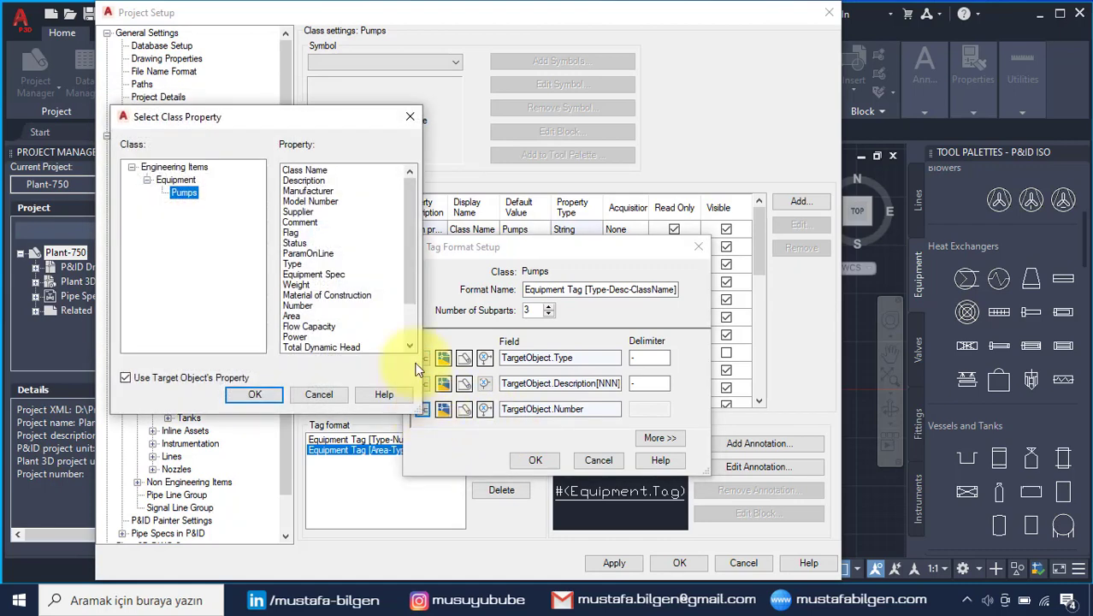
click(304, 170)
click(270, 398)
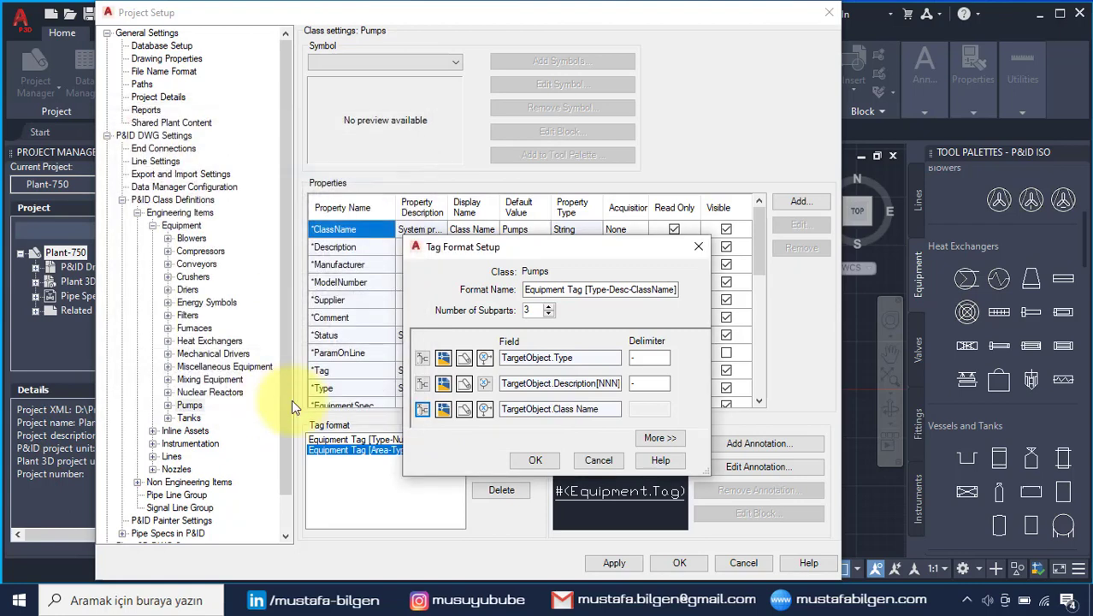
click(535, 460)
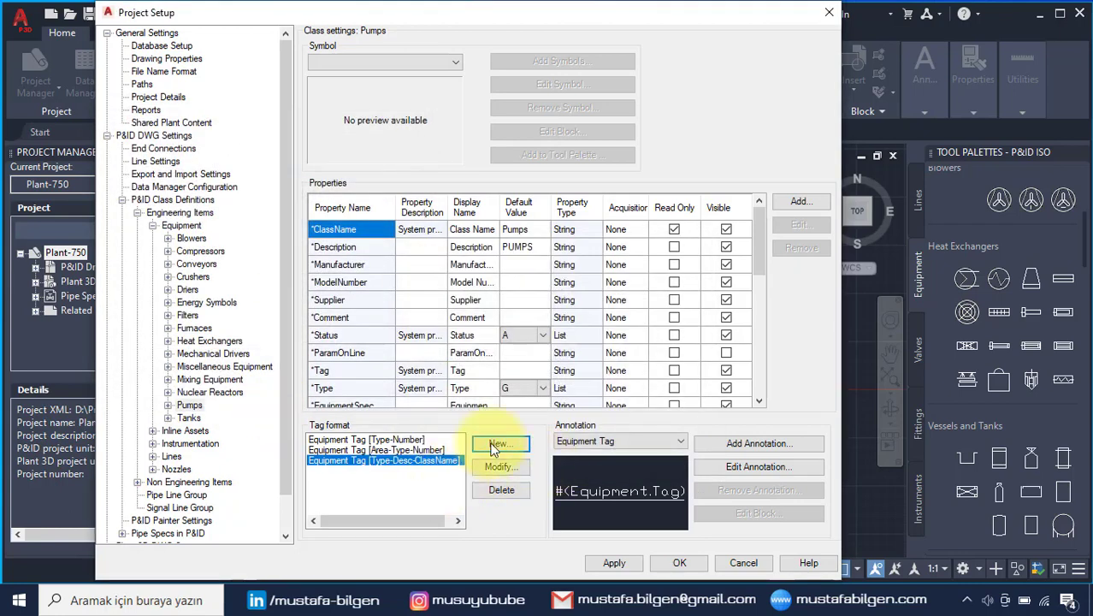
Step: Set the Pumps TagFormatName default value to Equipment Tag [Type-Desc-ClassName]
drag(760, 257, 734, 389)
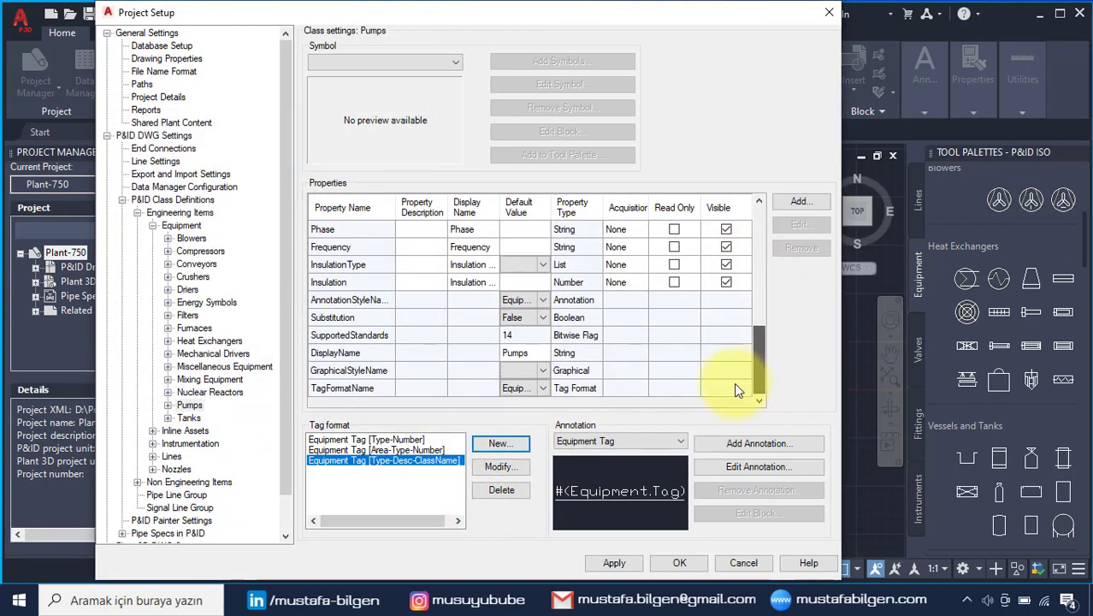
click(517, 388)
click(543, 389)
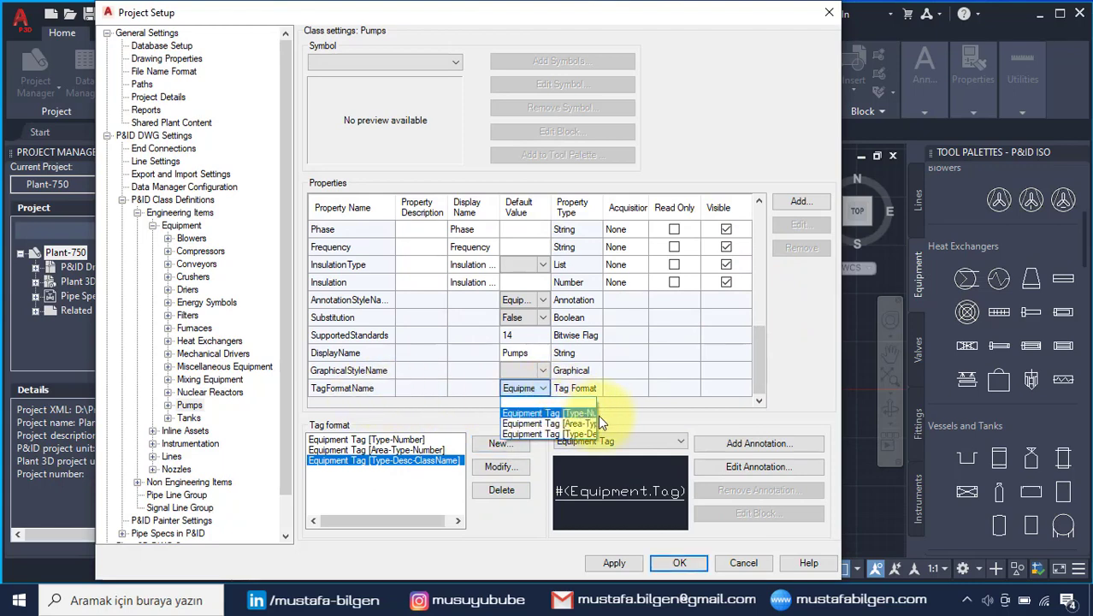
click(576, 433)
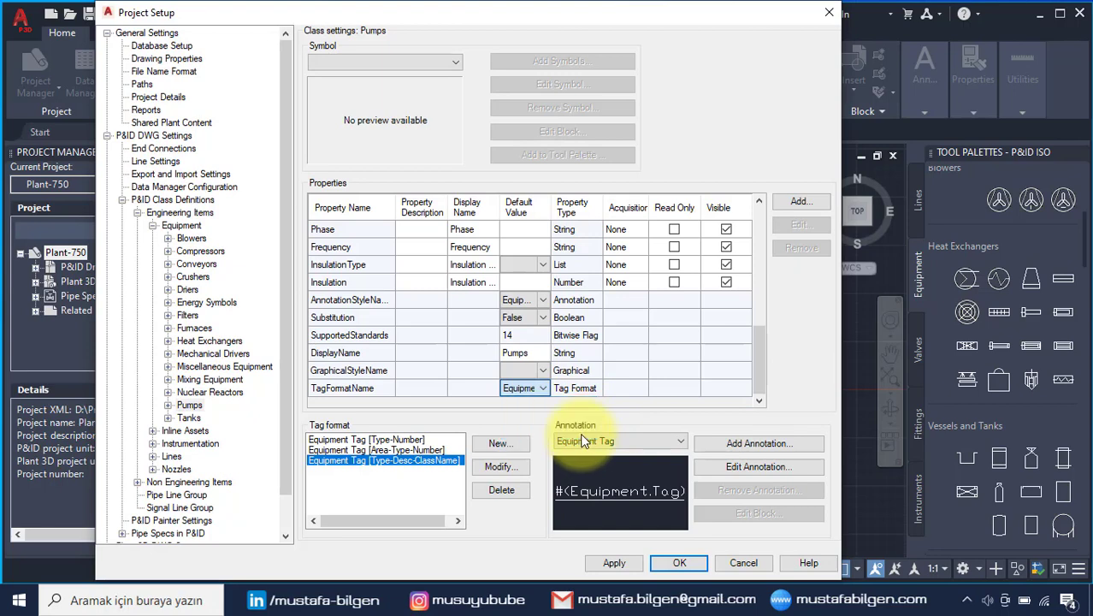
click(541, 390)
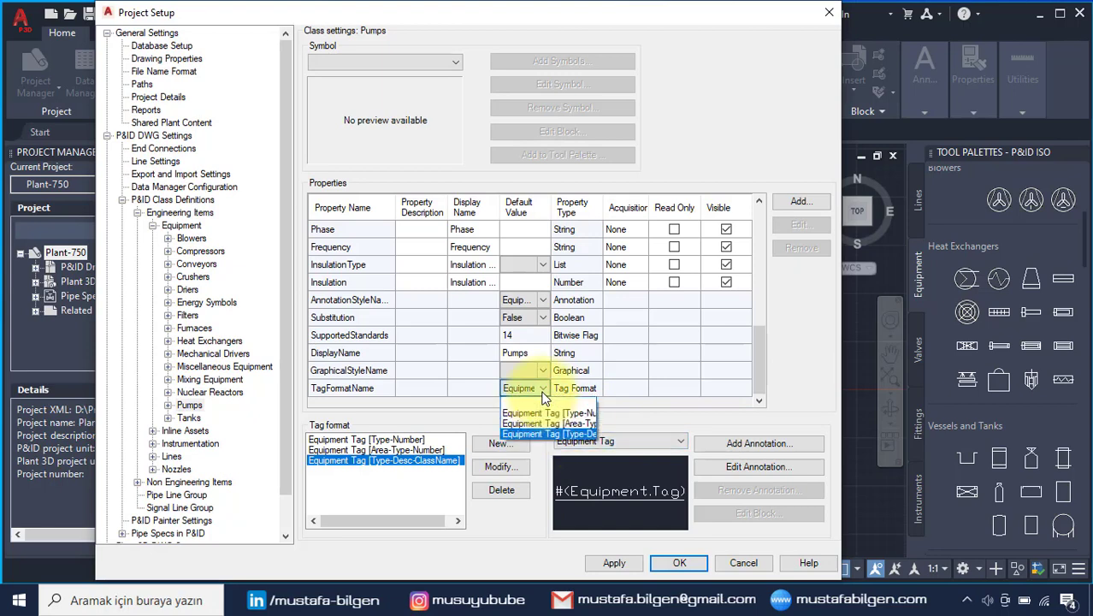
click(583, 434)
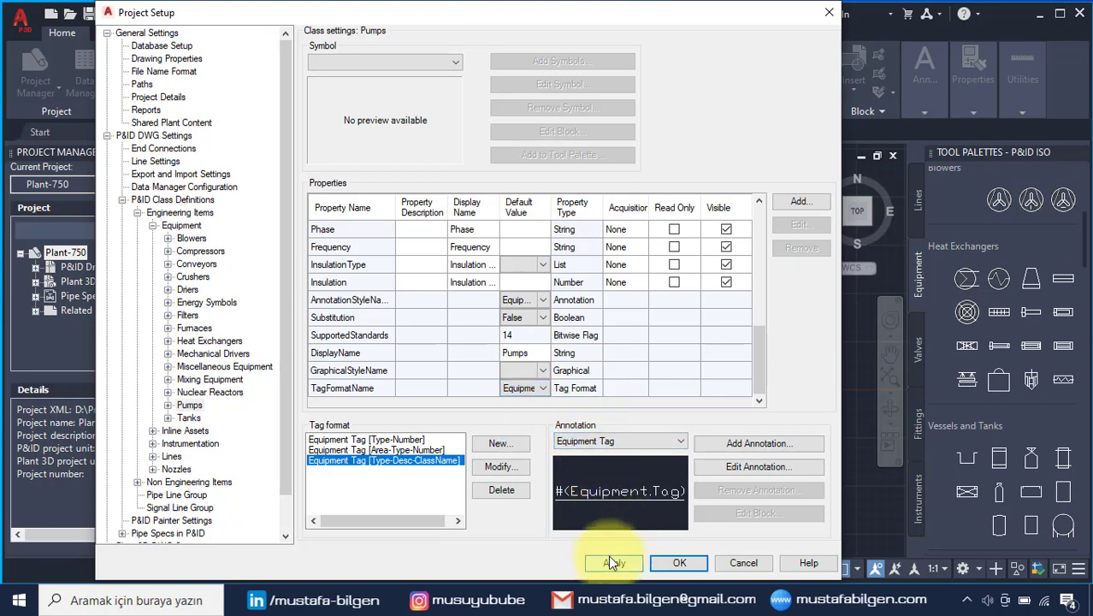
Step: Add a Geçici row (value and description) to the Status selection list and save it
drag(754, 353, 751, 278)
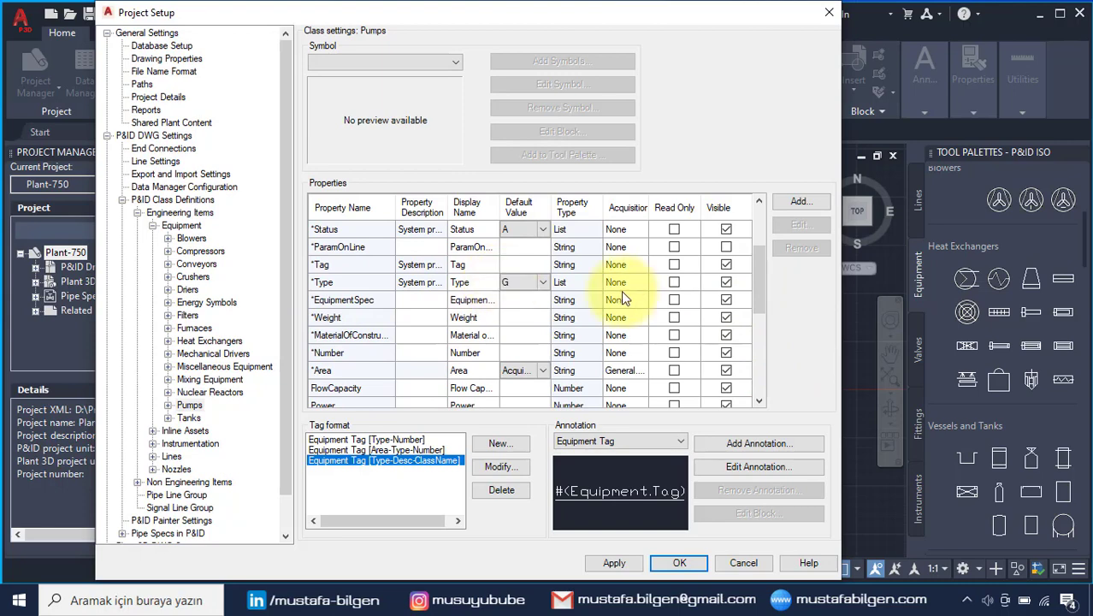
mouse_move(755, 275)
mouse_down()
mouse_move(745, 351)
mouse_move(804, 245)
mouse_up()
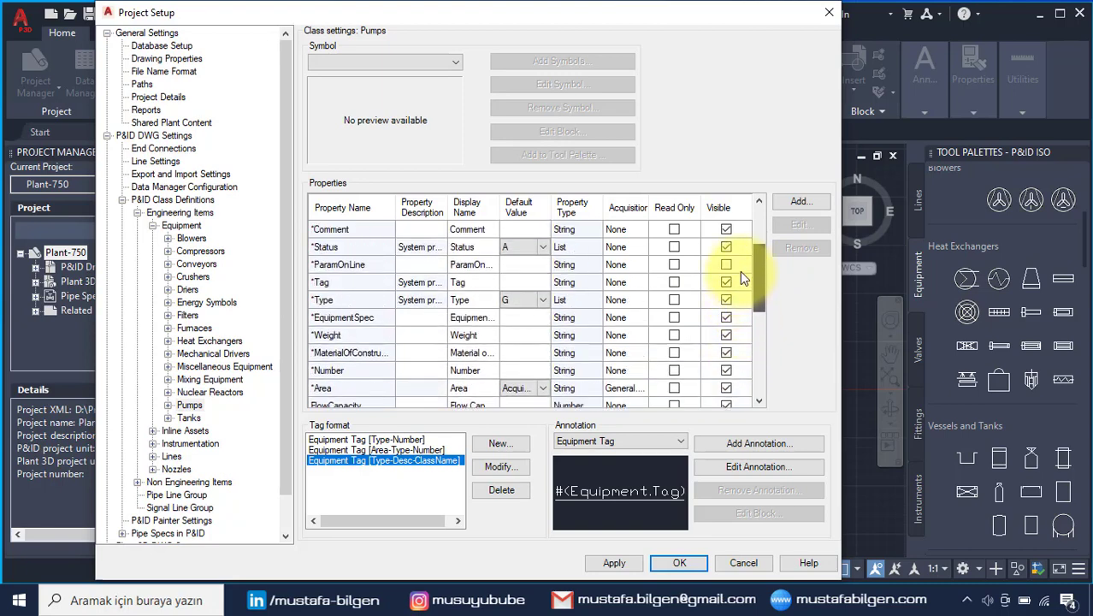
click(799, 225)
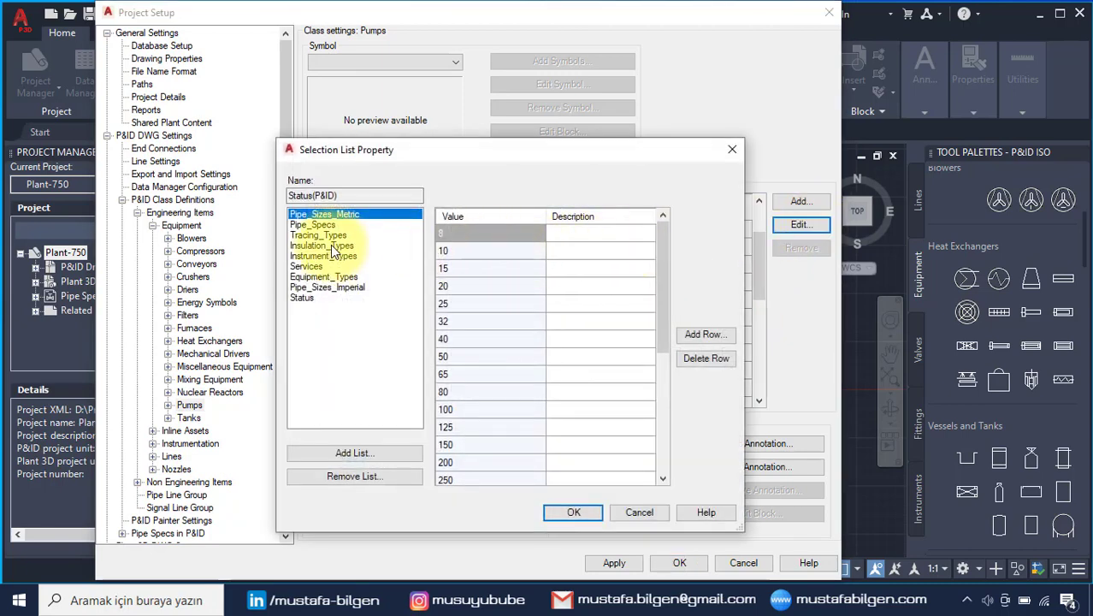
click(317, 267)
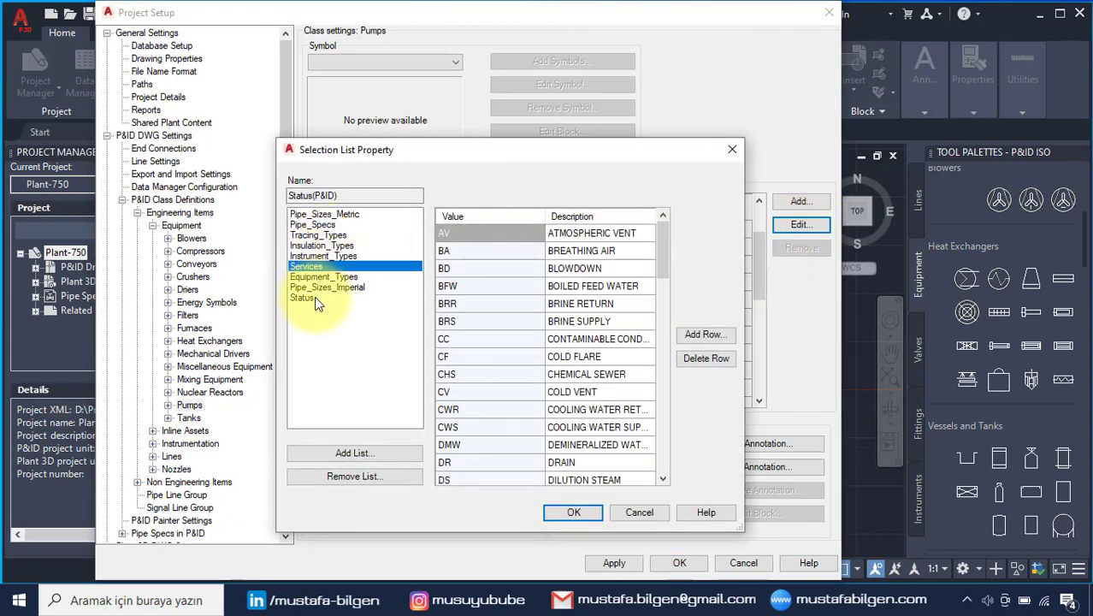
click(301, 298)
click(594, 270)
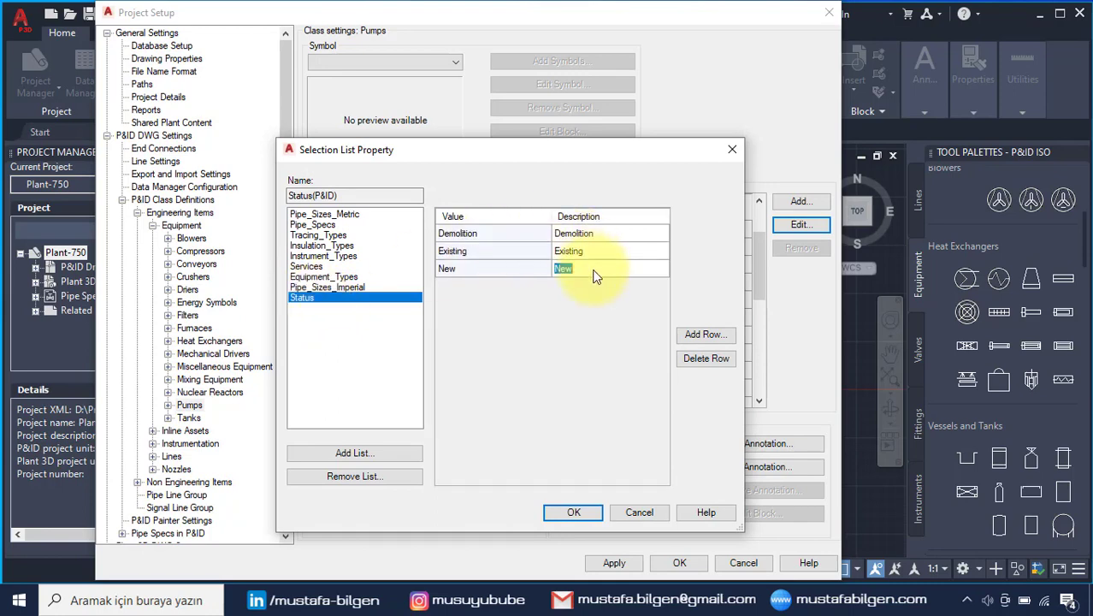
click(693, 334)
text(Geçici)
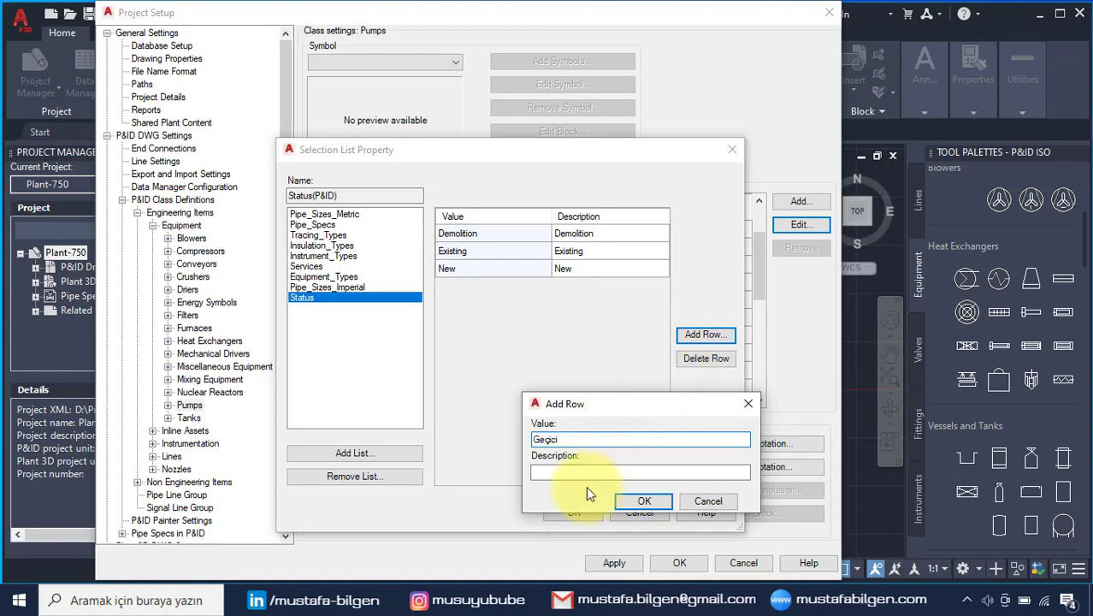
click(577, 475)
text(Geçici)
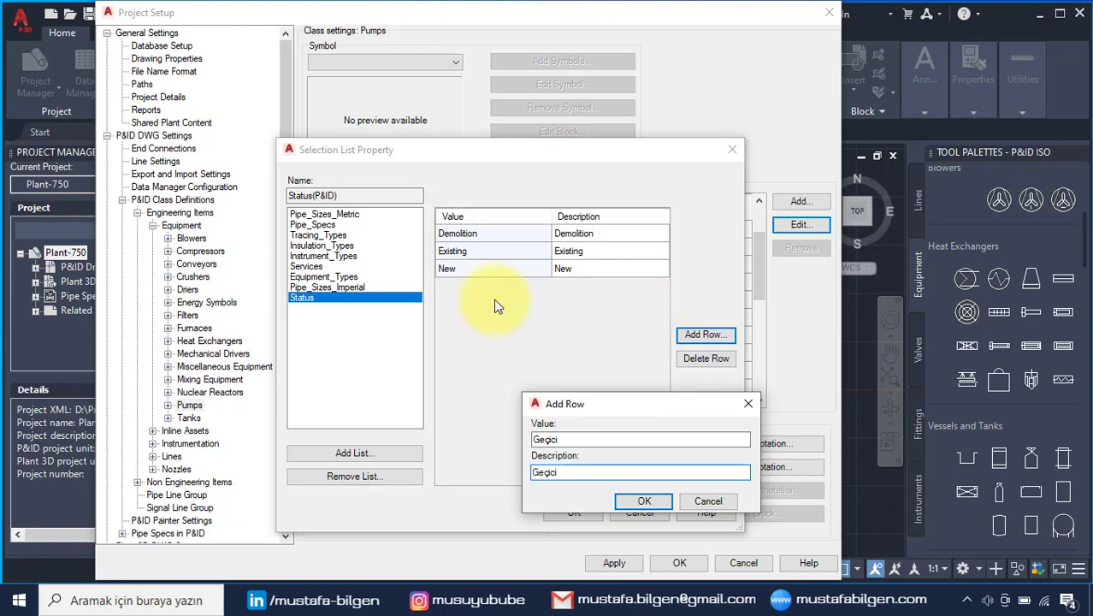
click(644, 500)
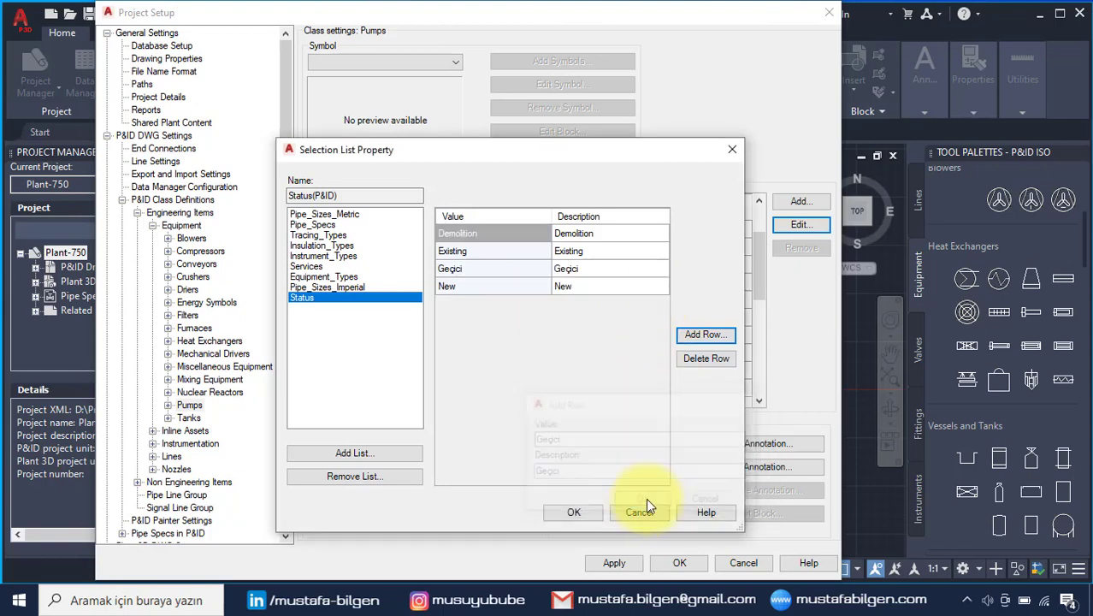
click(589, 512)
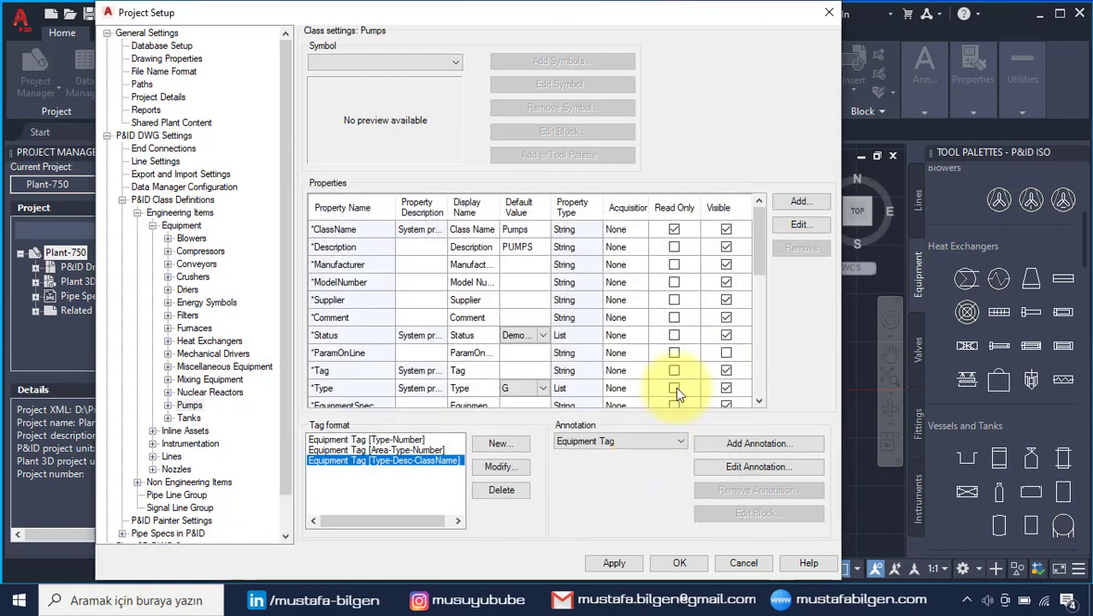
Step: Switch the Pumps annotation to Pump Infotag and open its block in the Block Editor
scroll(684, 342, down, 2)
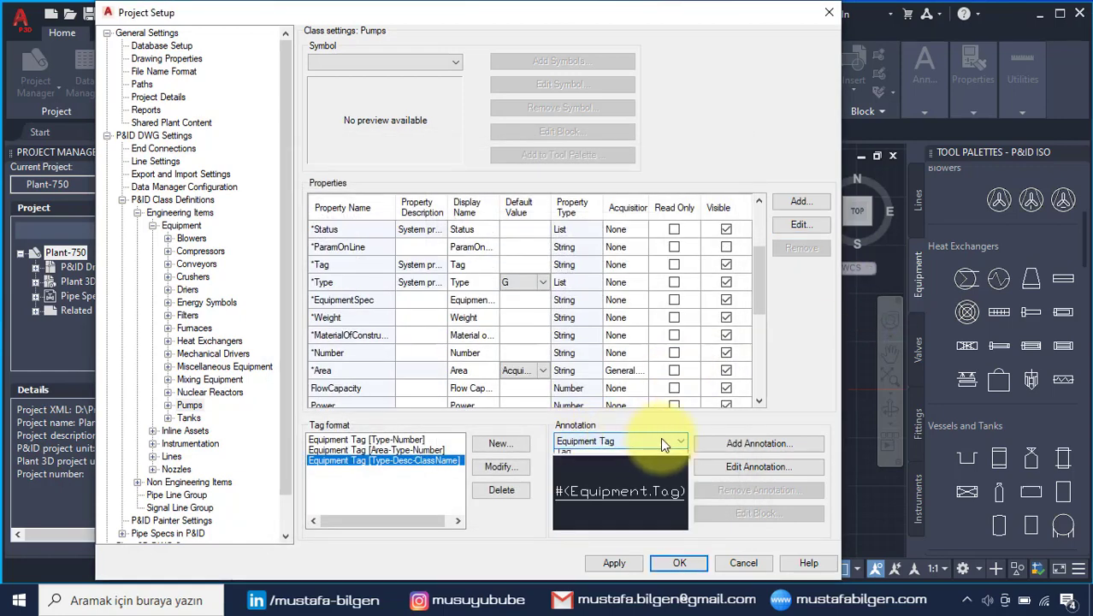
click(660, 440)
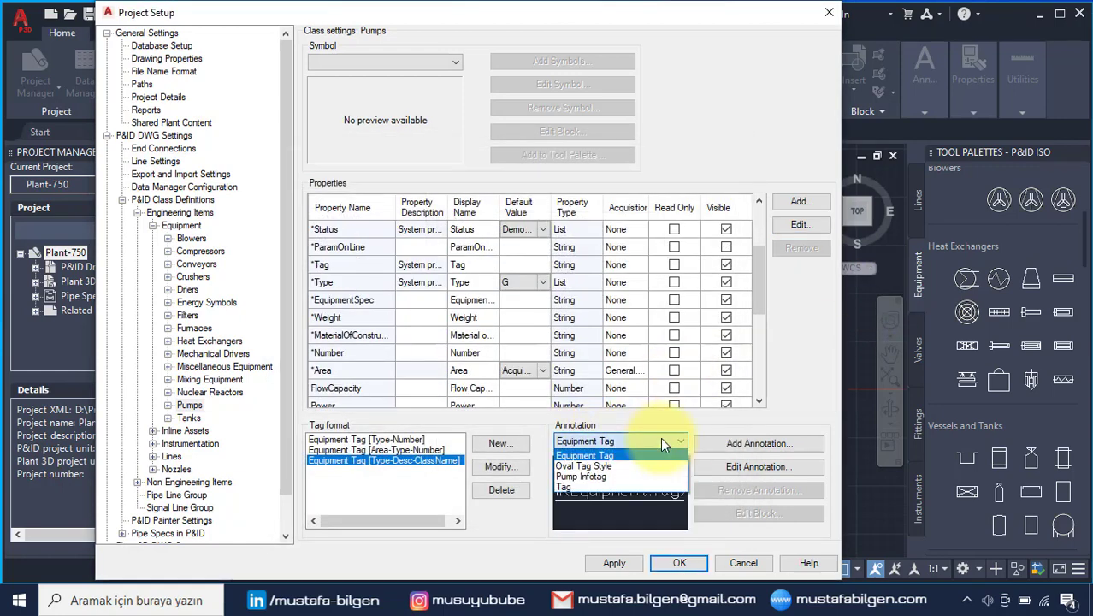
click(620, 467)
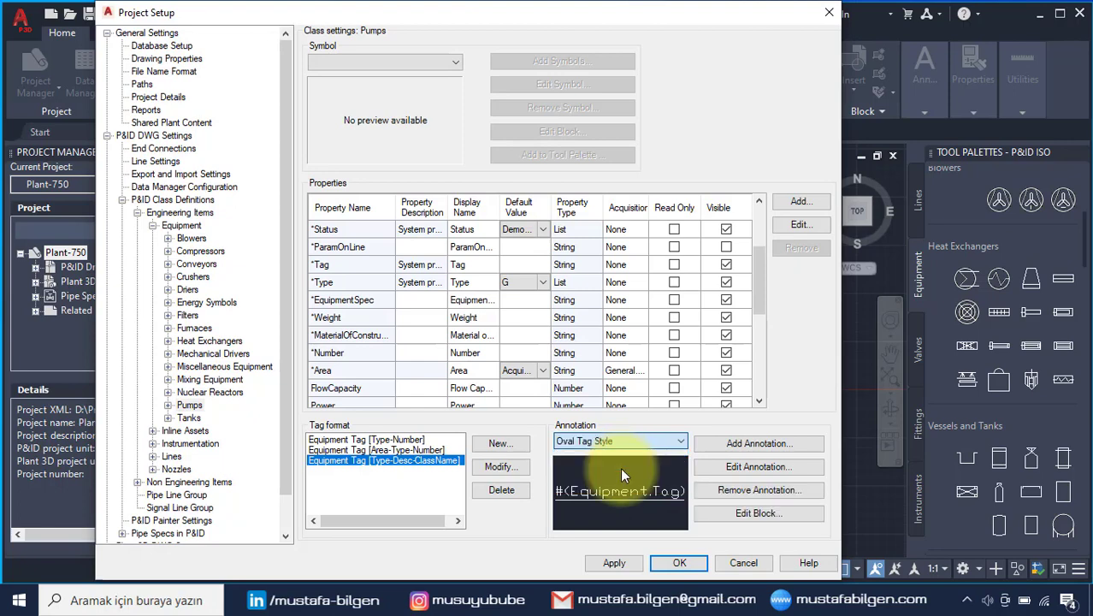
click(675, 443)
click(675, 442)
click(675, 442)
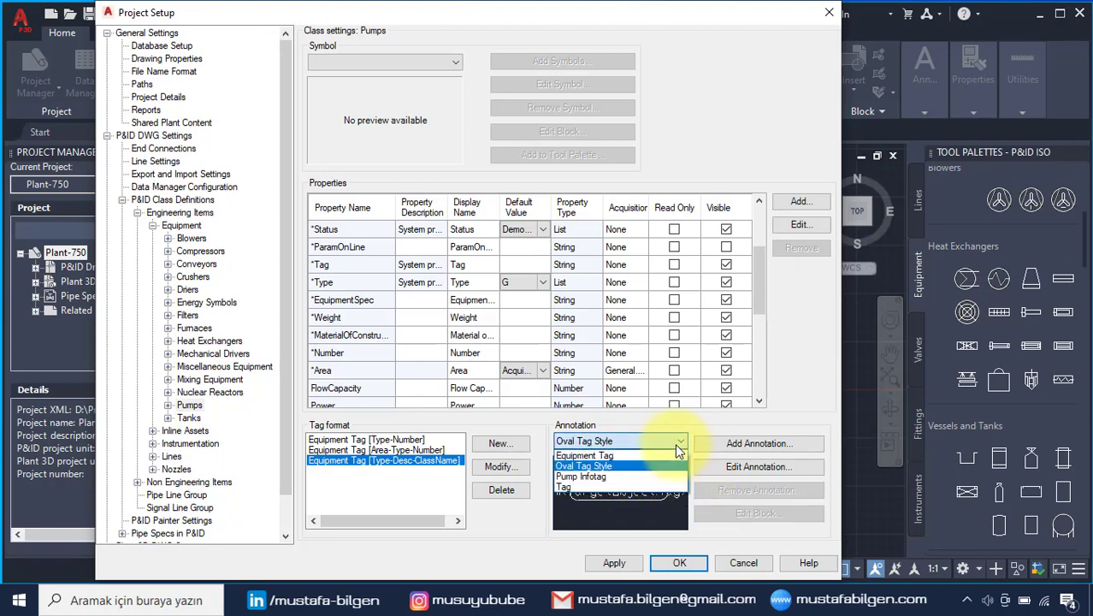
click(634, 477)
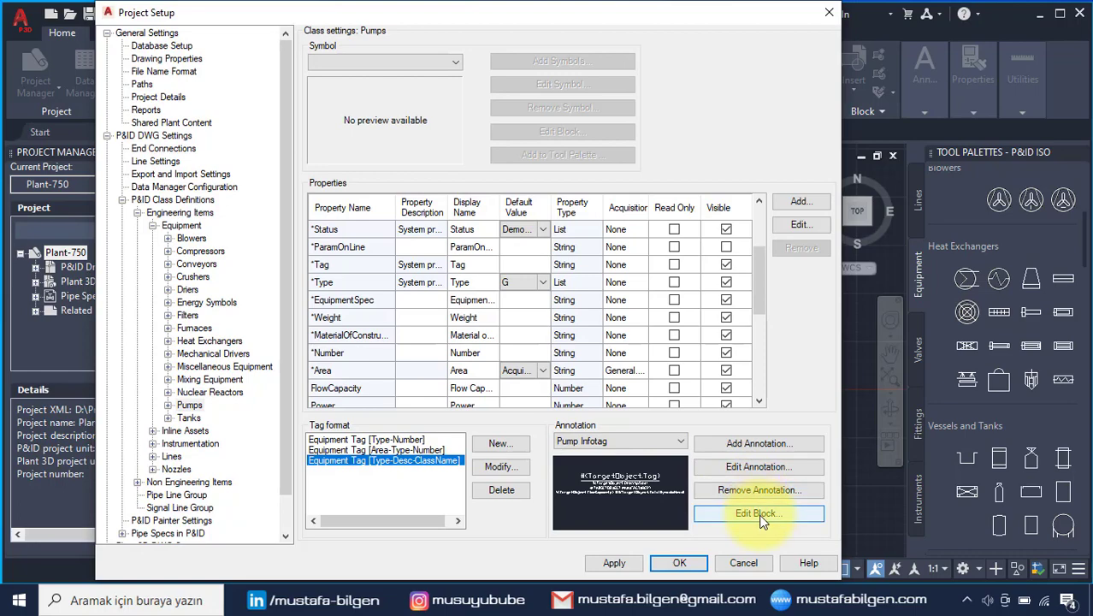
click(759, 515)
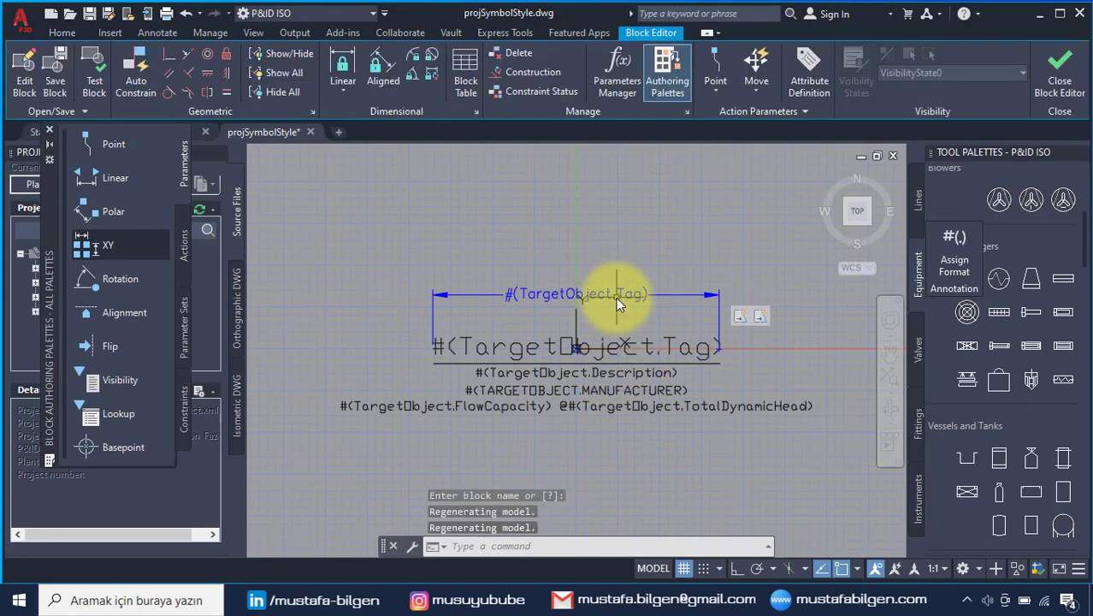
Step: Change the MANUFACTURER attribute tag to #(TARGETOBJECT.STATUS) in the Pump Infotag block
scroll(581, 286, up, 2)
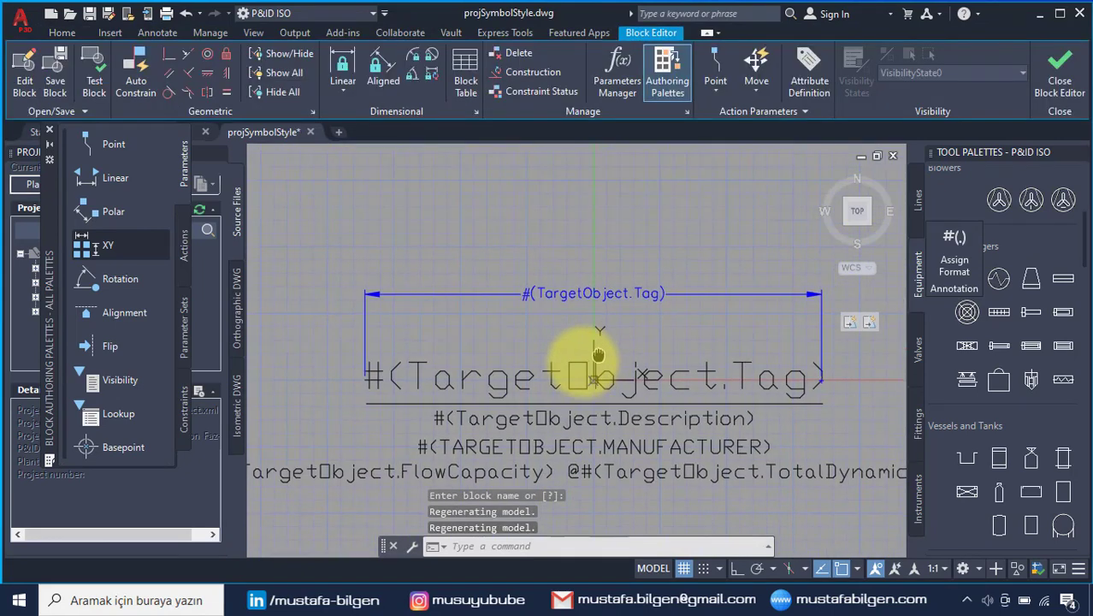
click(460, 382)
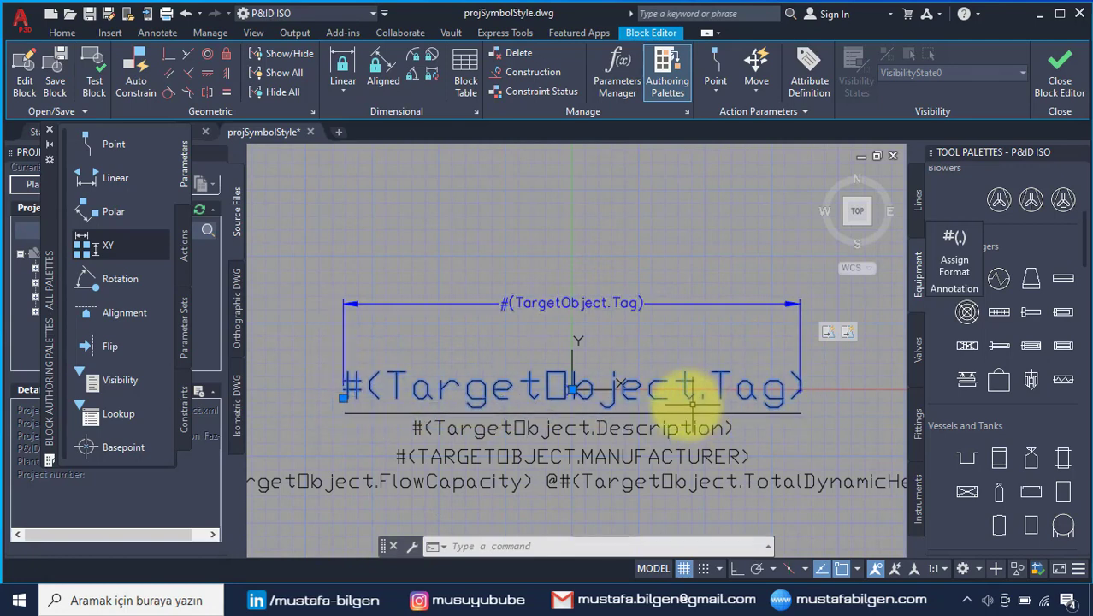
key(Escape)
scroll(650, 380, down, 2)
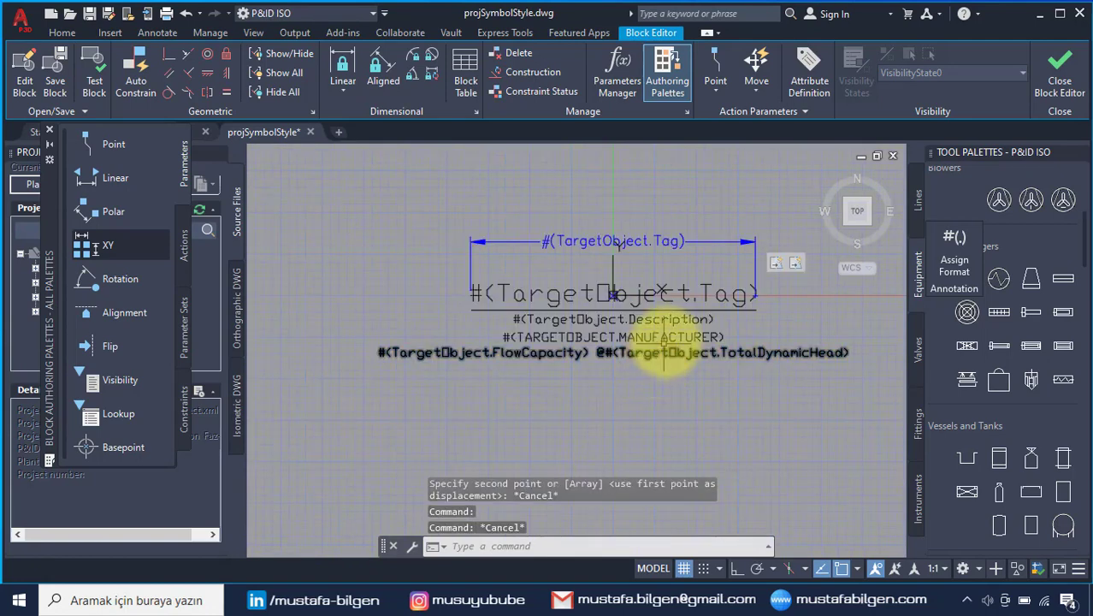
scroll(632, 347, up, 2)
click(630, 336)
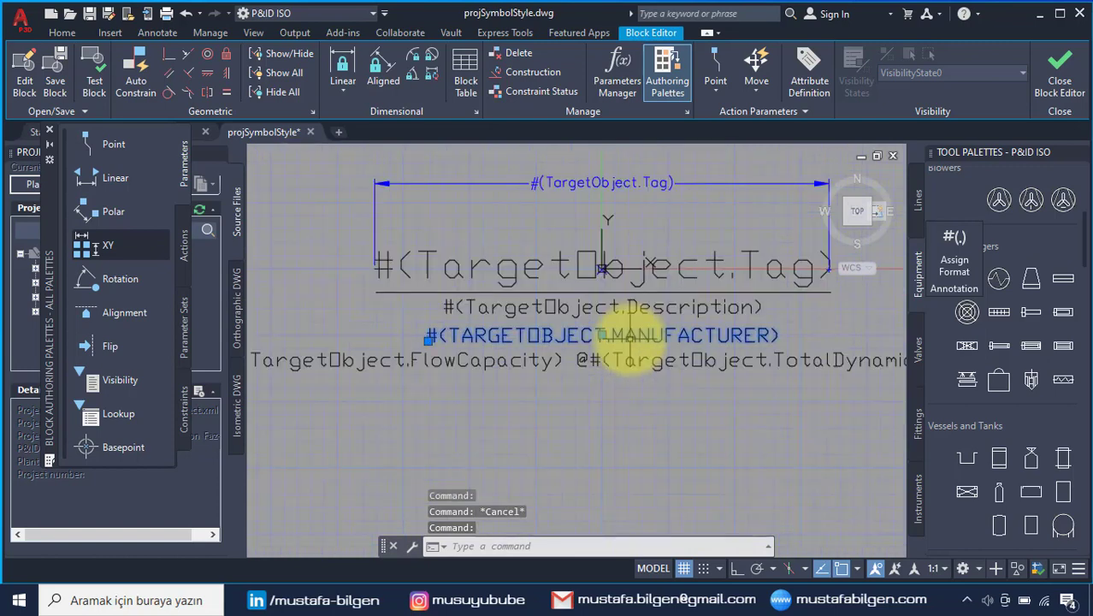
double_click(630, 336)
mouse_move(627, 199)
mouse_down()
mouse_move(635, 321)
mouse_move(678, 383)
mouse_up()
click(694, 411)
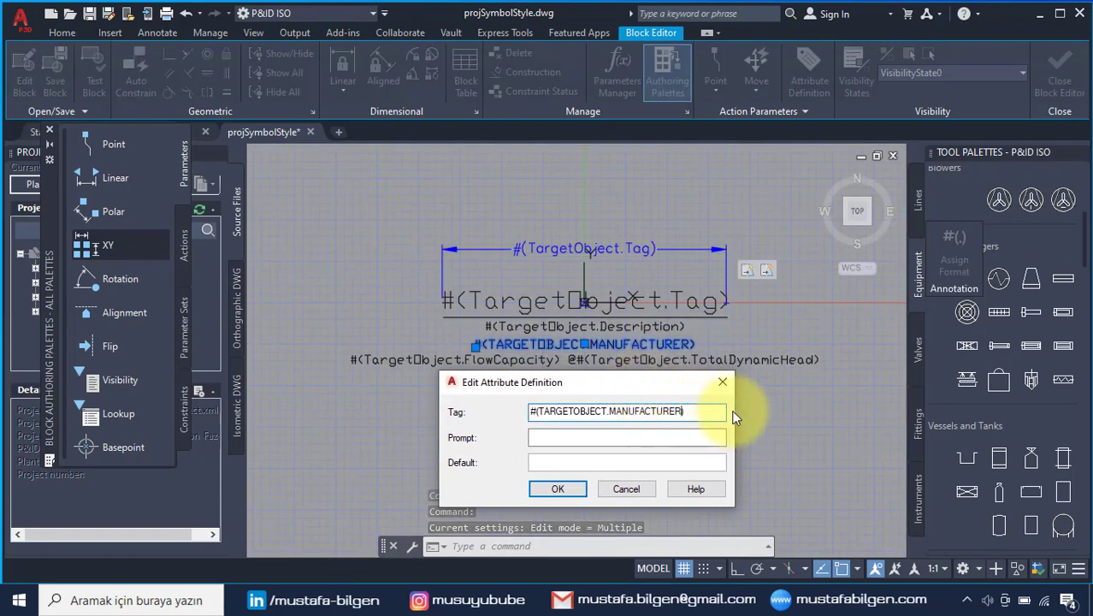
key(BackSpace)
key(BackSpace)
key(BackSpace)
key(BackSpace)
key(BackSpace)
key(BackSpace)
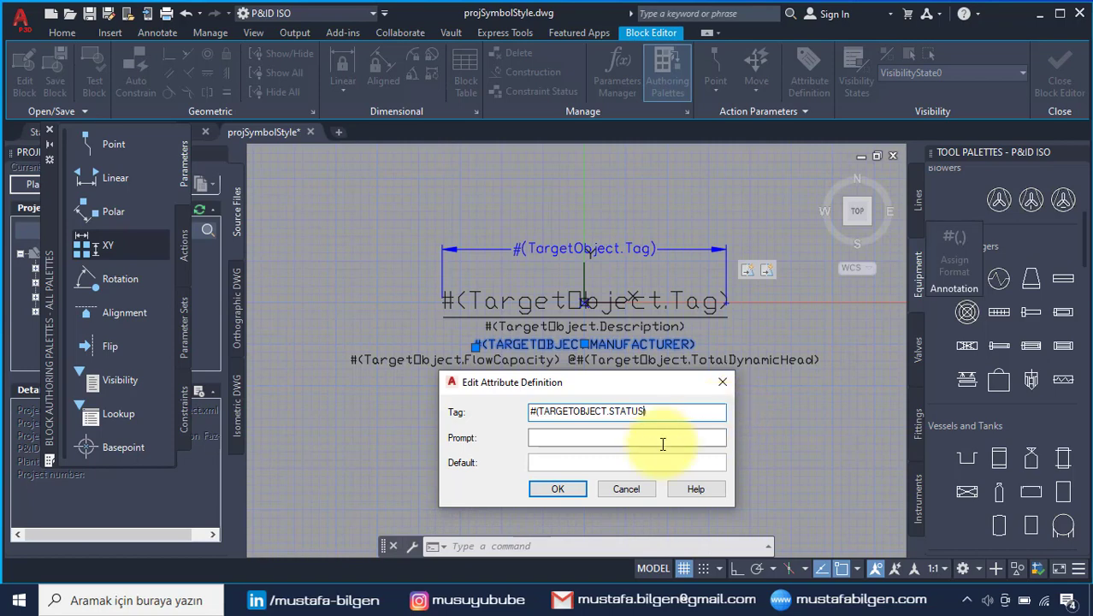
click(560, 488)
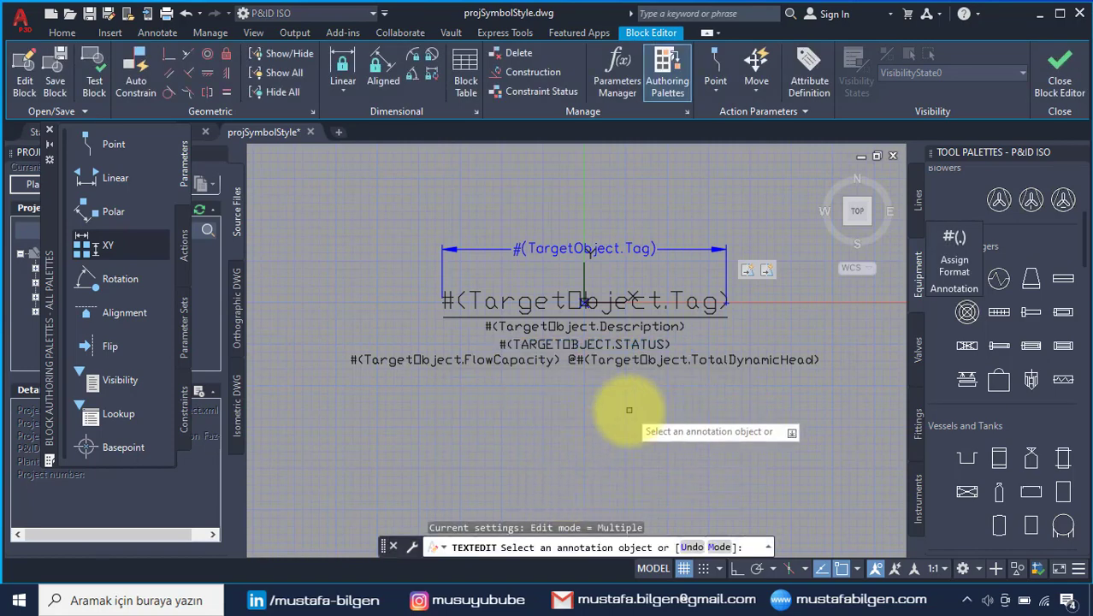
Step: Close the Block Editor, saving the changes to Pump Infotag_block
key(Escape)
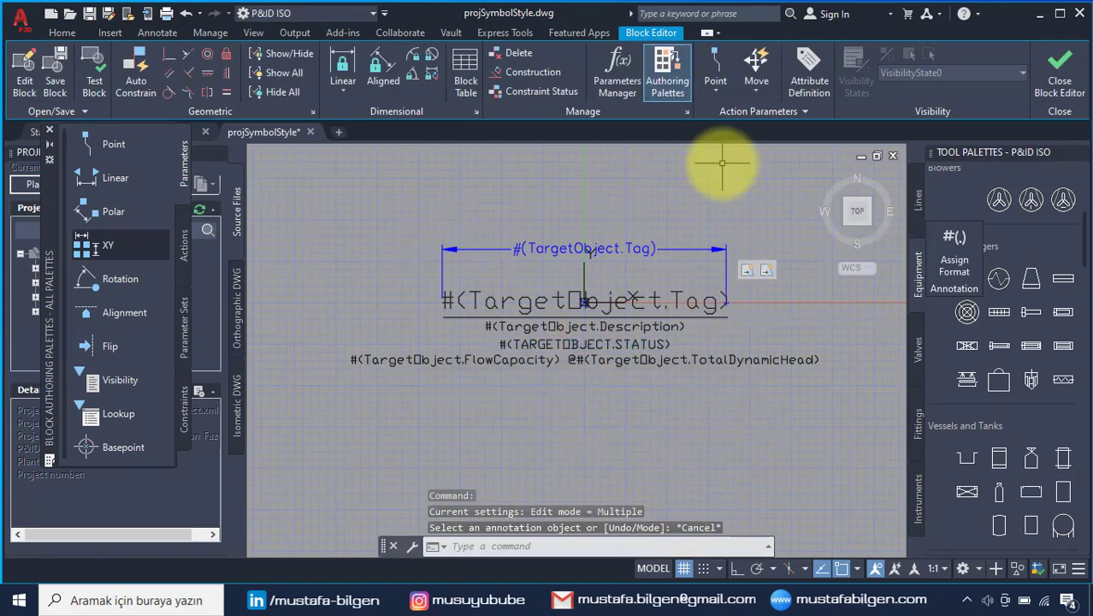
click(1060, 103)
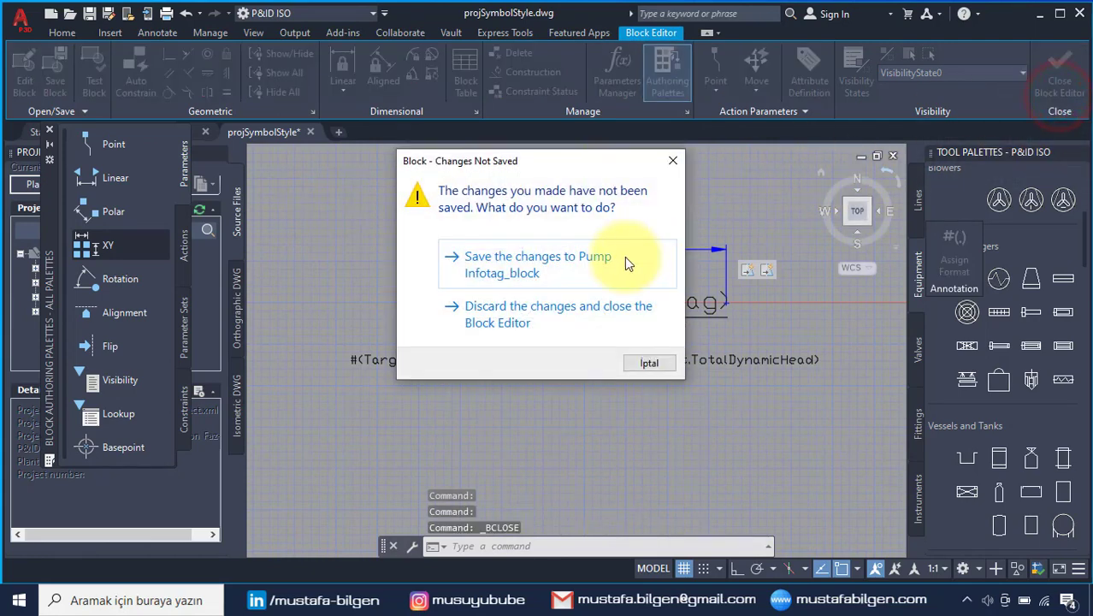
click(575, 267)
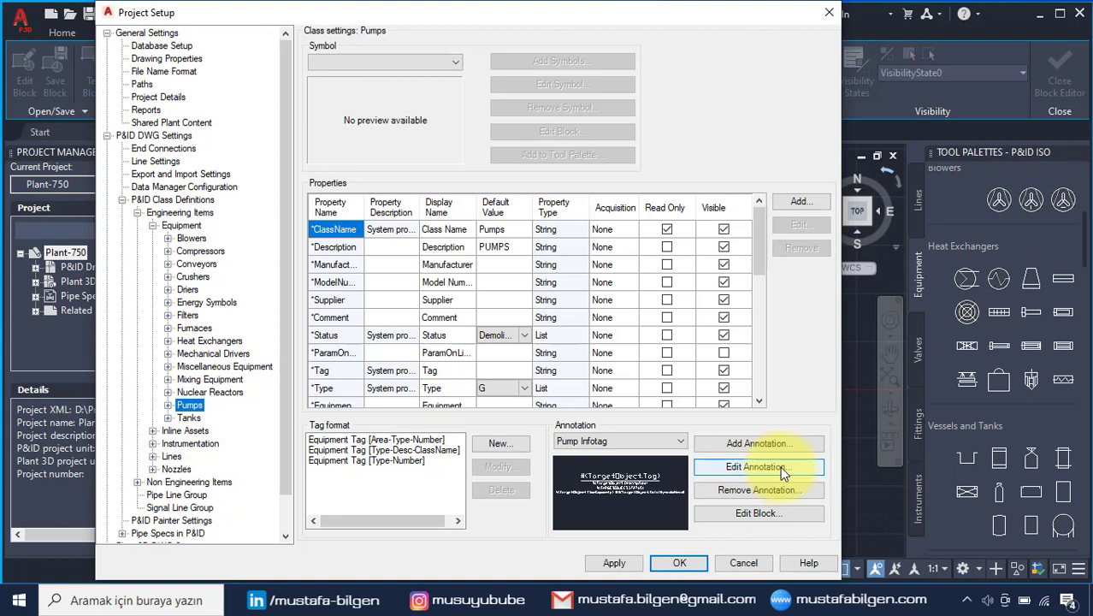
Step: Review the Pump Infotag symbol scale, line weight and linetype, leaving them unchanged
click(779, 466)
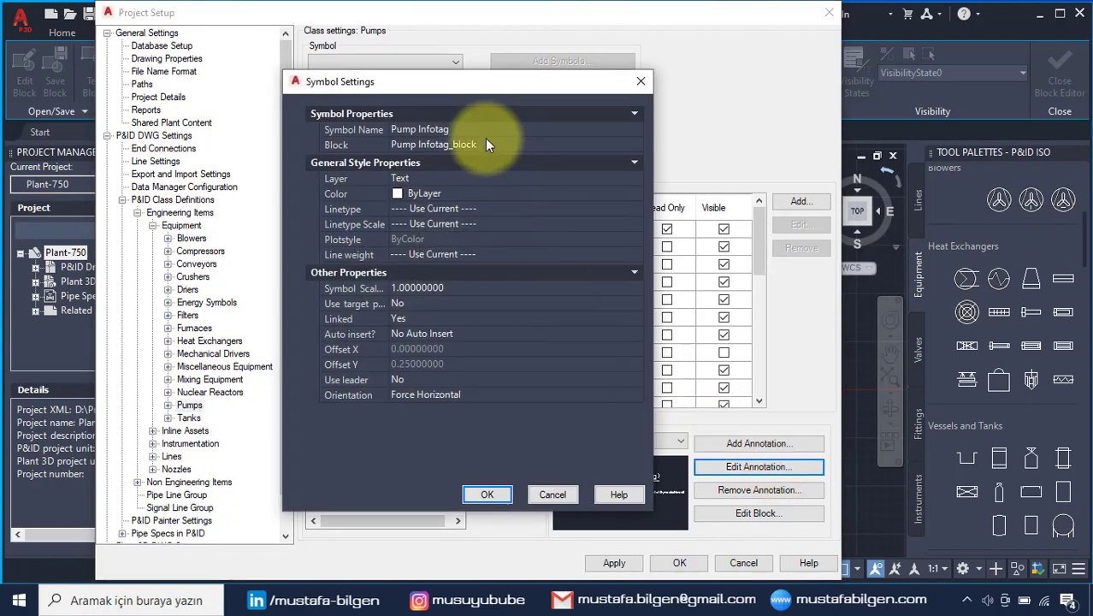
drag(419, 91, 424, 90)
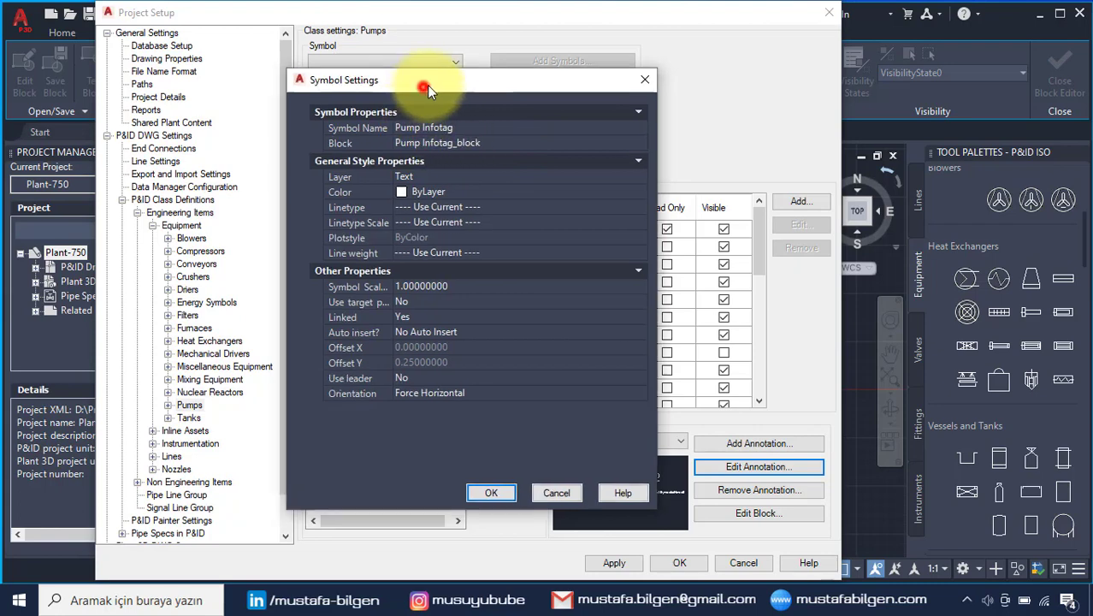
click(451, 285)
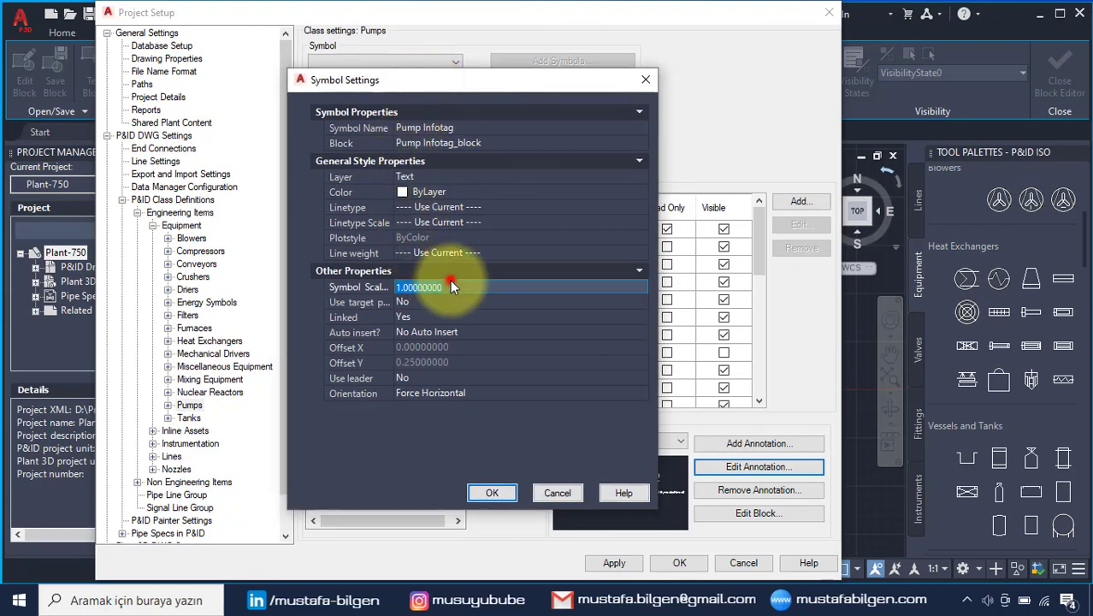
click(463, 256)
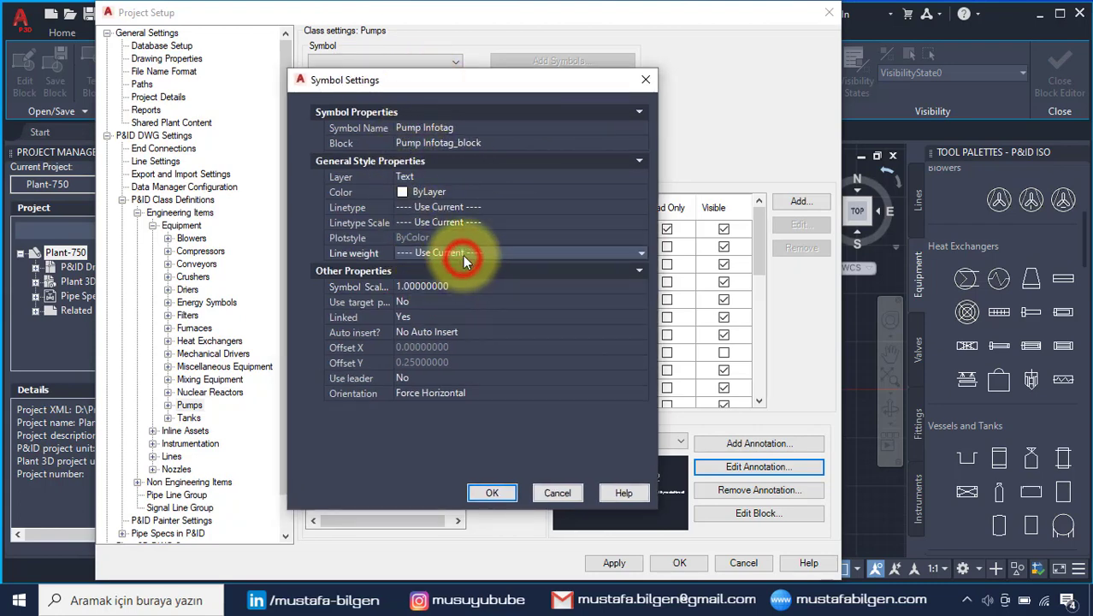
click(463, 255)
click(462, 255)
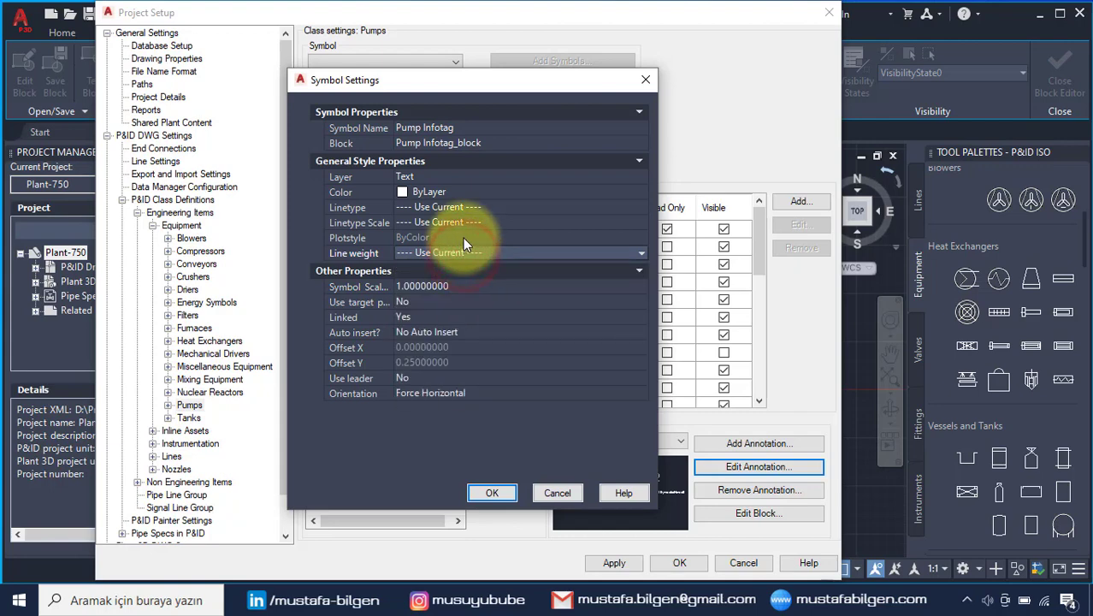
click(461, 221)
click(464, 206)
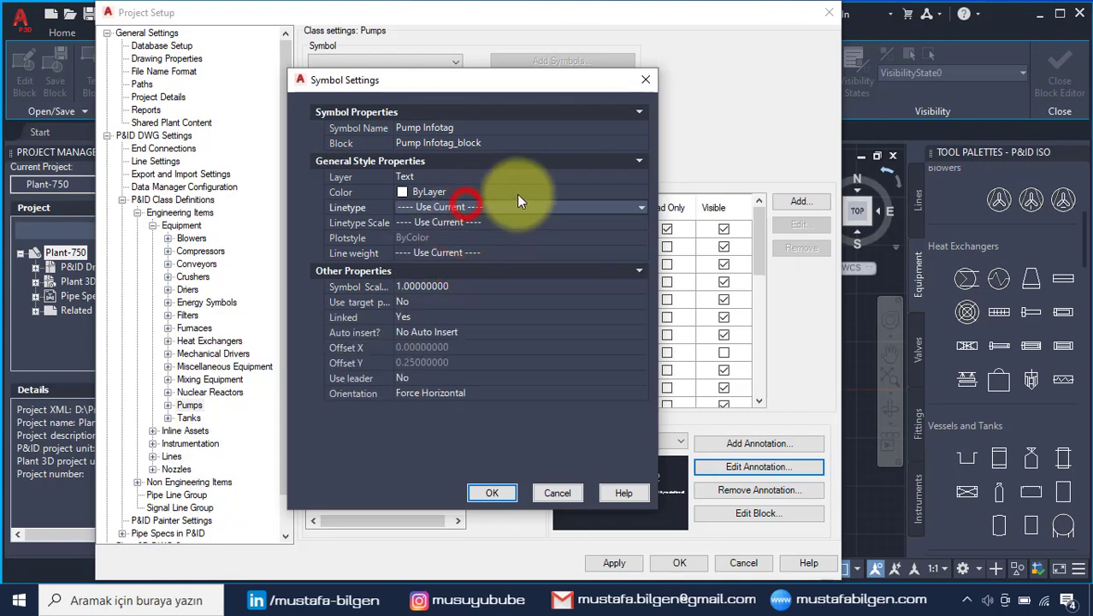
click(566, 199)
click(567, 199)
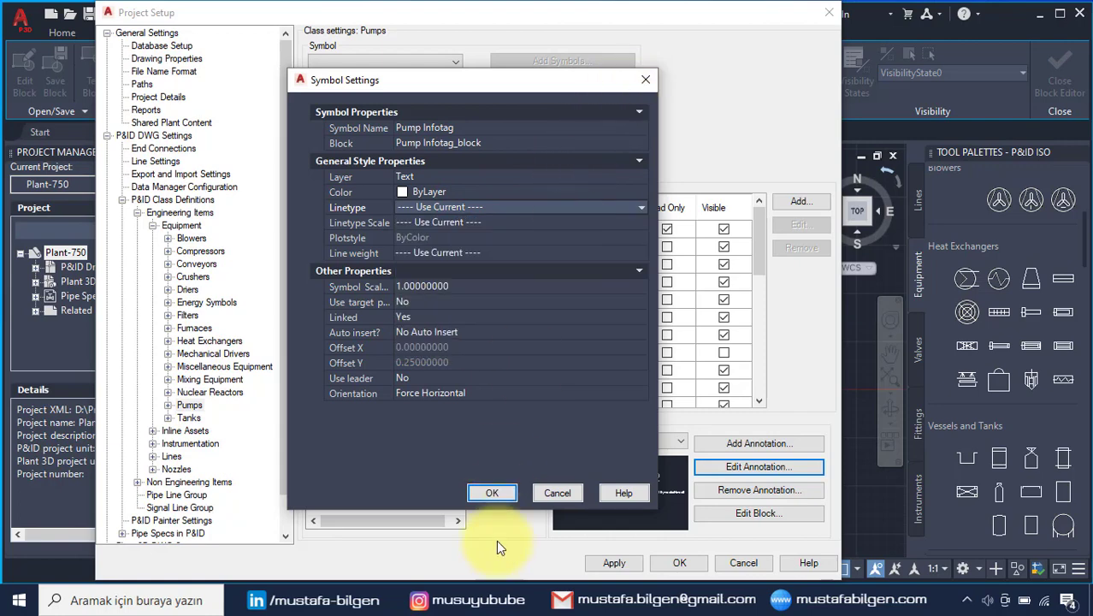
Step: Accept the symbol settings, then apply and confirm the Project Setup changes
click(494, 493)
click(629, 564)
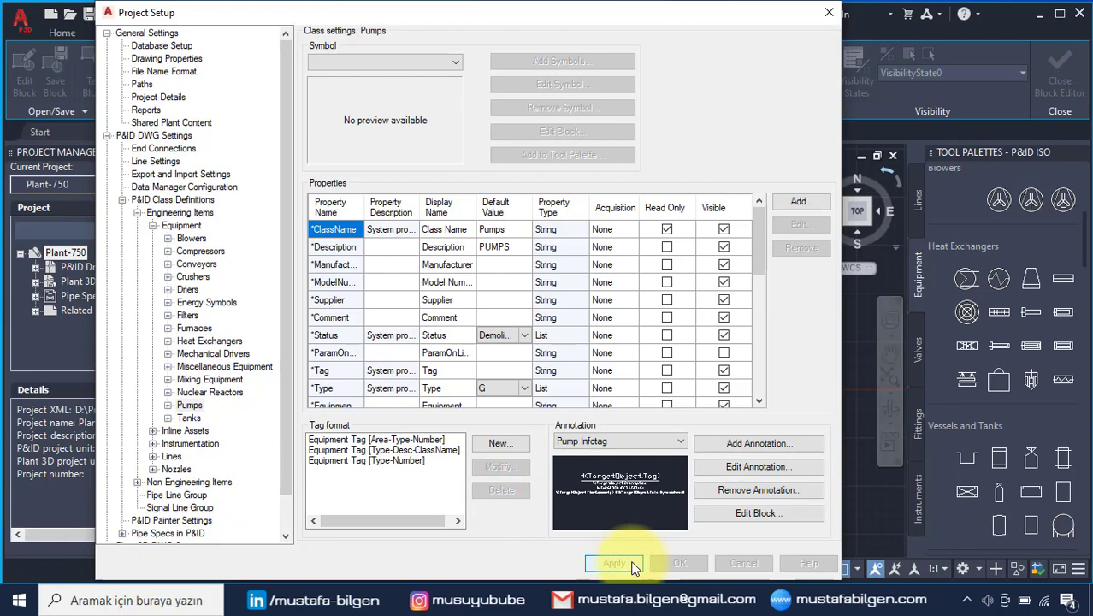
click(669, 561)
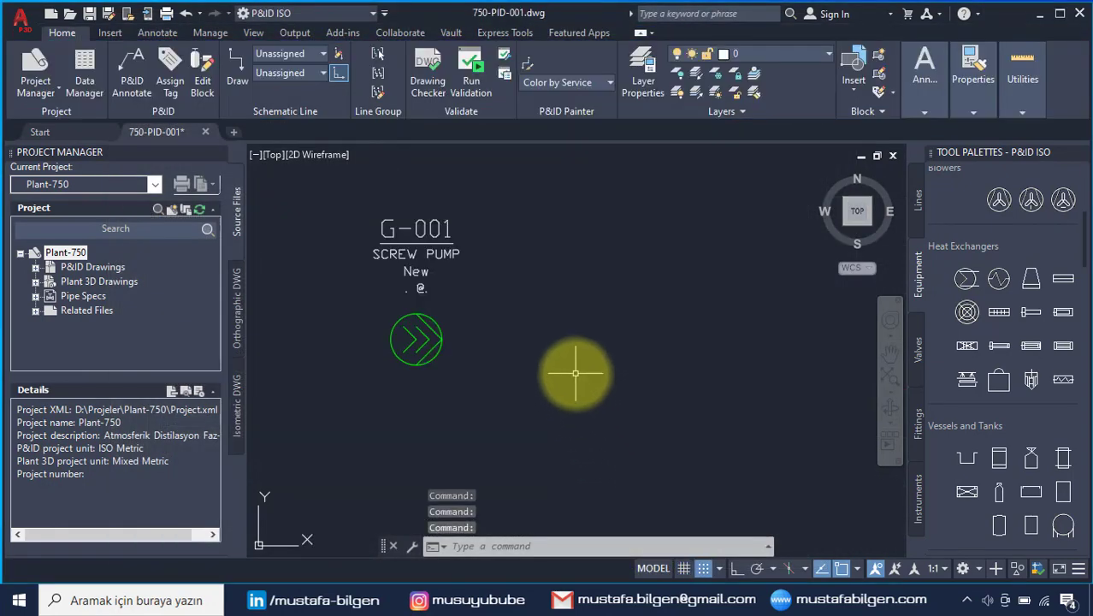
Step: Insert a diaphragm pump from the Pumps palette right of G-001, with an ortho-constrained rotation
scroll(598, 355, down, 2)
mouse_move(658, 329)
middle_down()
mouse_move(627, 346)
mouse_move(520, 342)
mouse_move(432, 358)
middle_up()
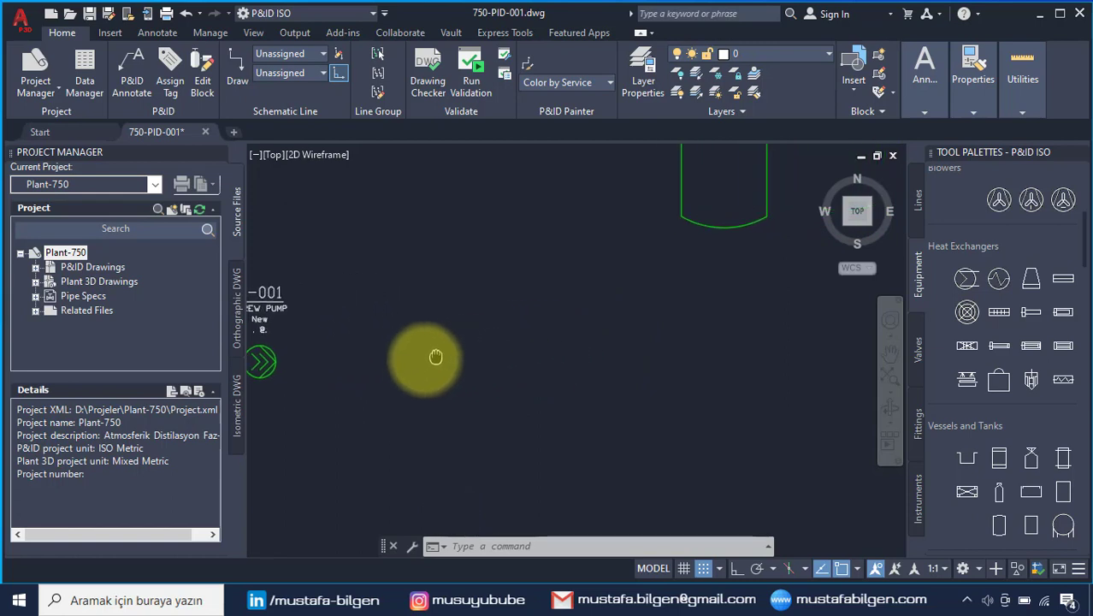
scroll(1013, 321, up, 2)
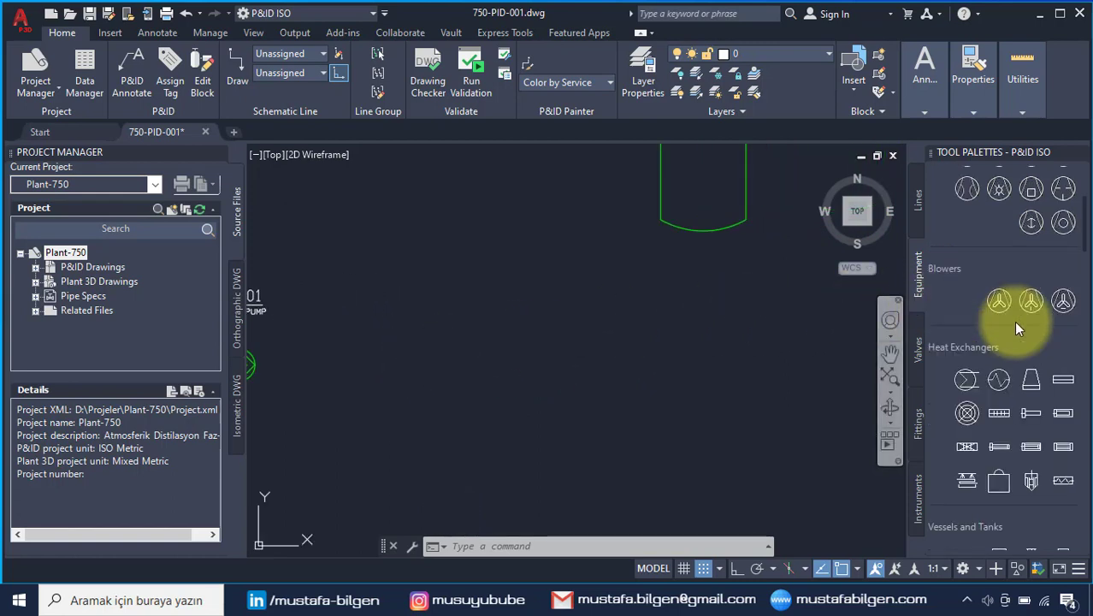
scroll(1015, 321, up, 3)
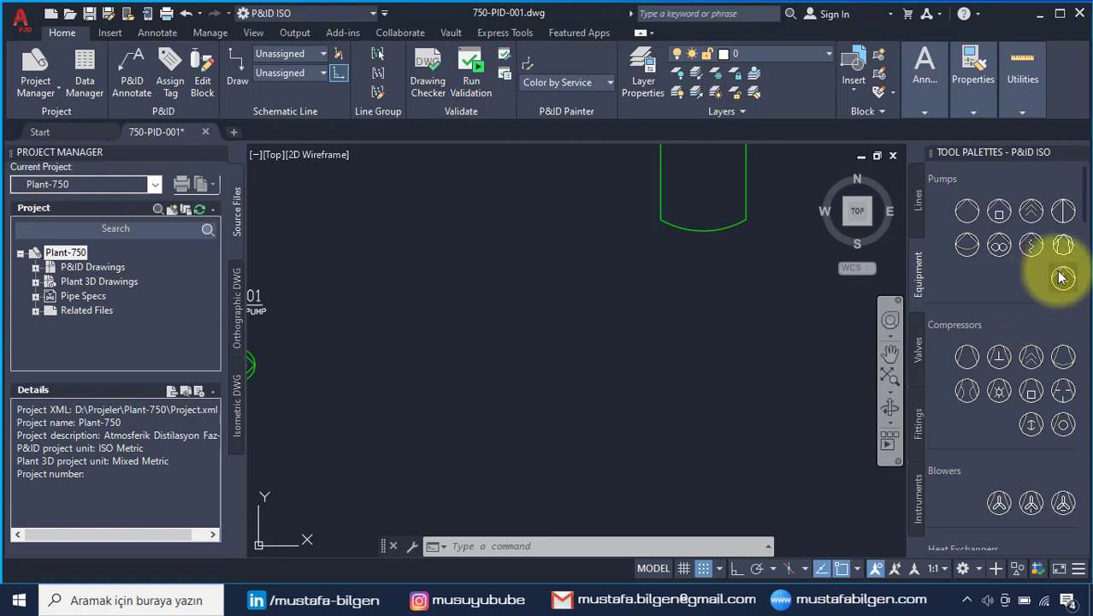
click(966, 245)
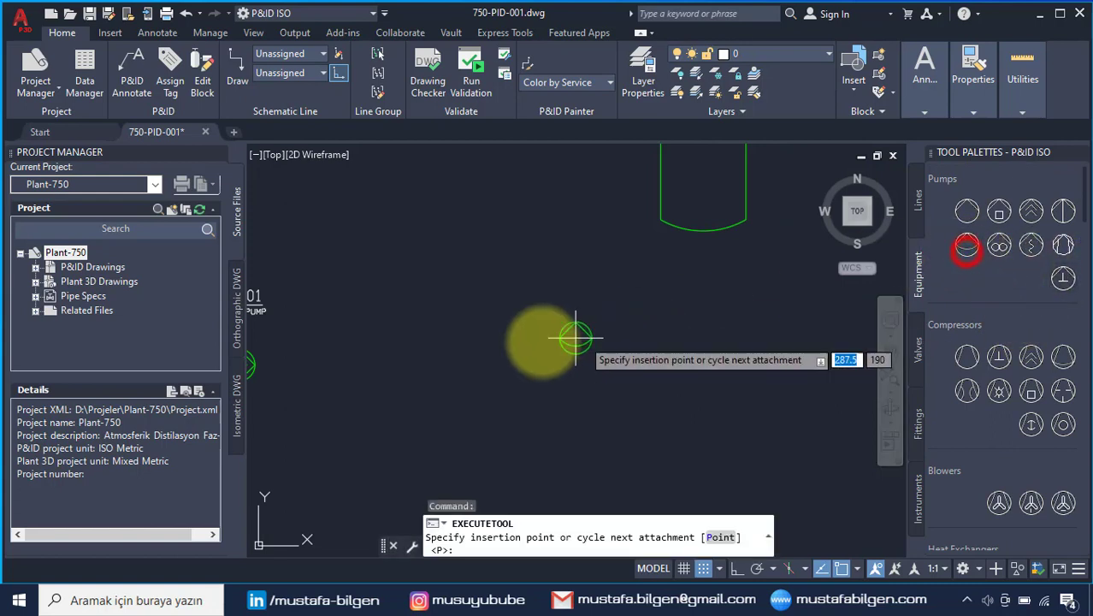
click(554, 332)
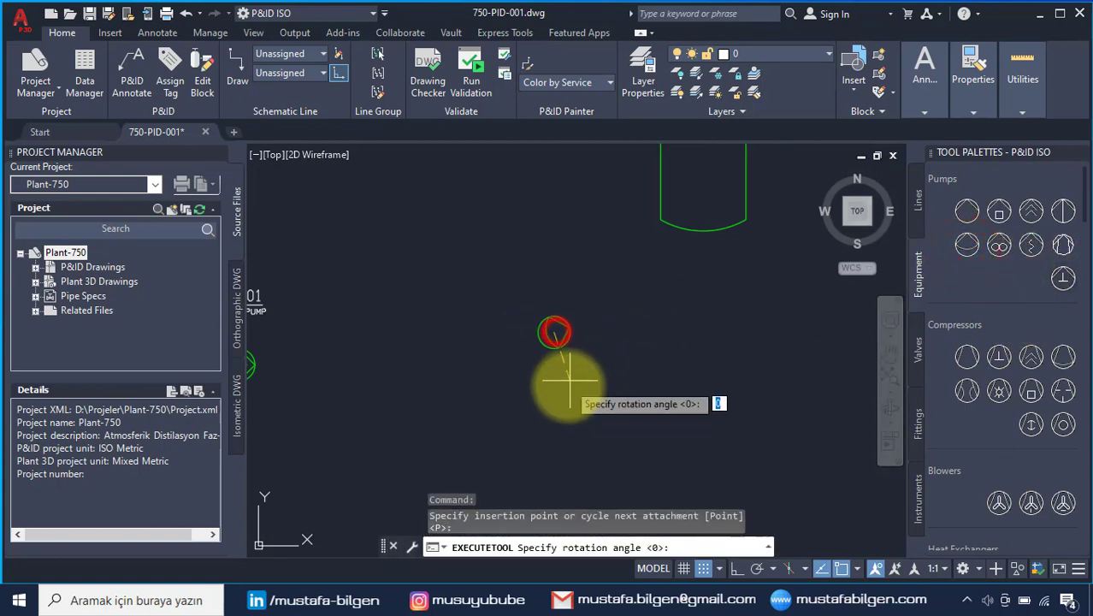
key(F8)
click(554, 428)
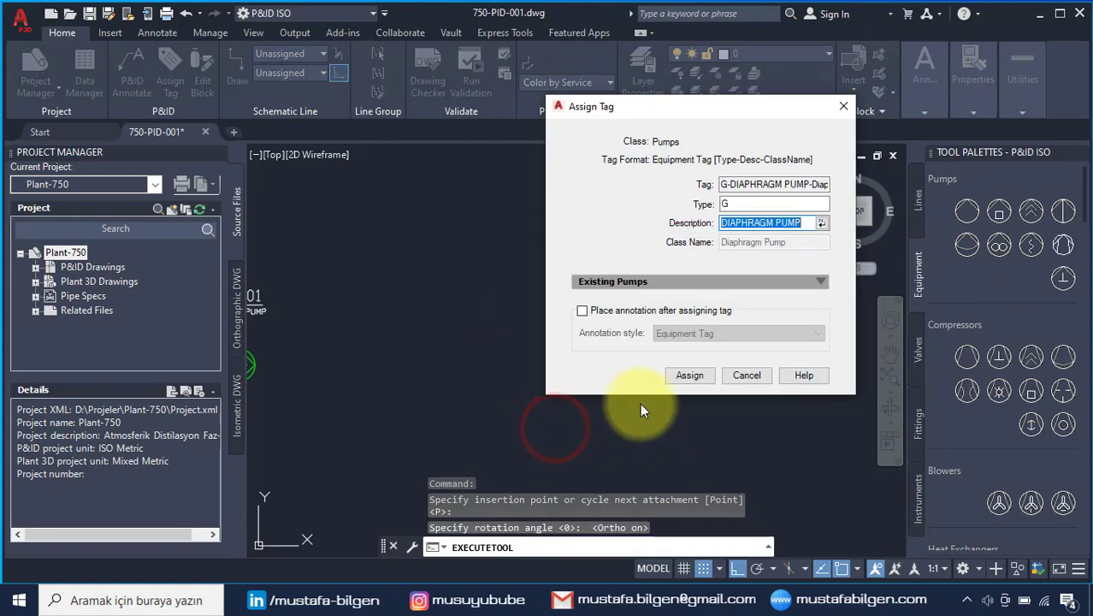
Step: Tag the diaphragm pump with type G - Pumps and Pump Infotag annotation placement enabled
text(G)
click(742, 120)
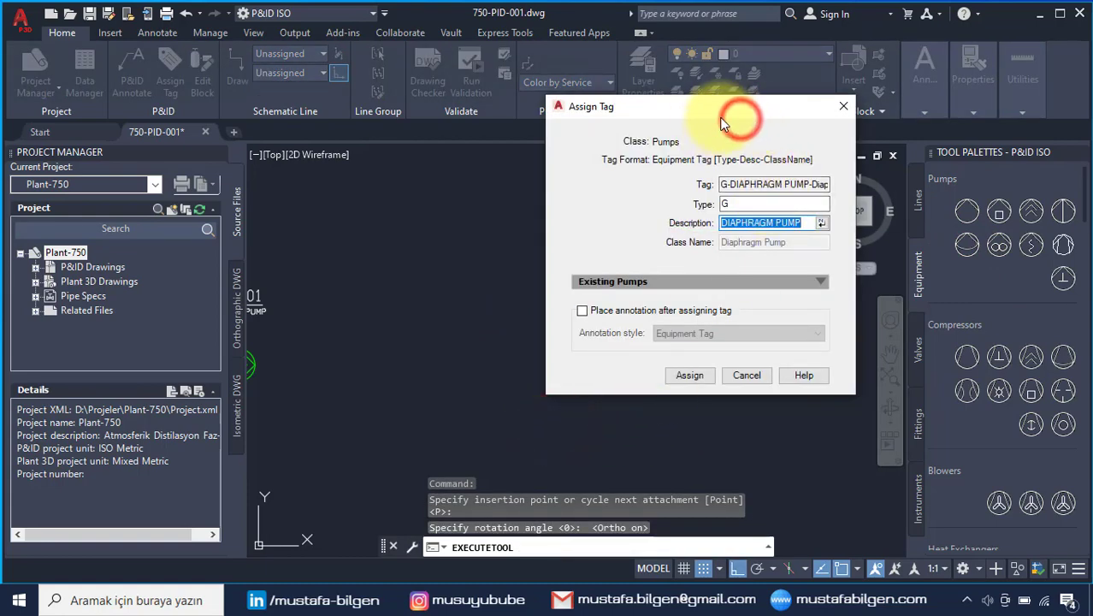
drag(723, 108, 623, 167)
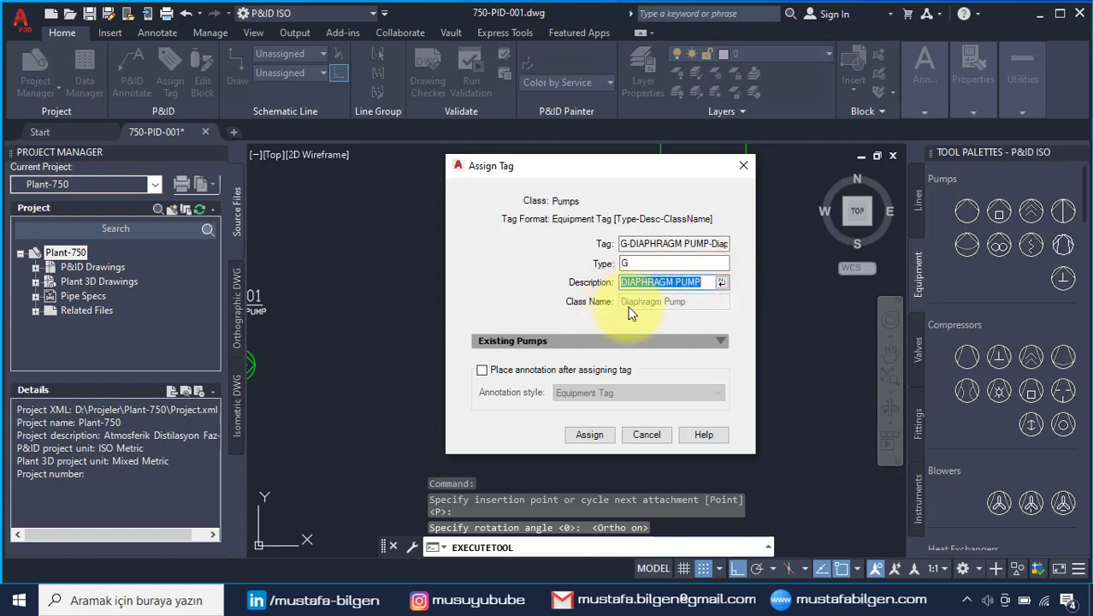
click(667, 263)
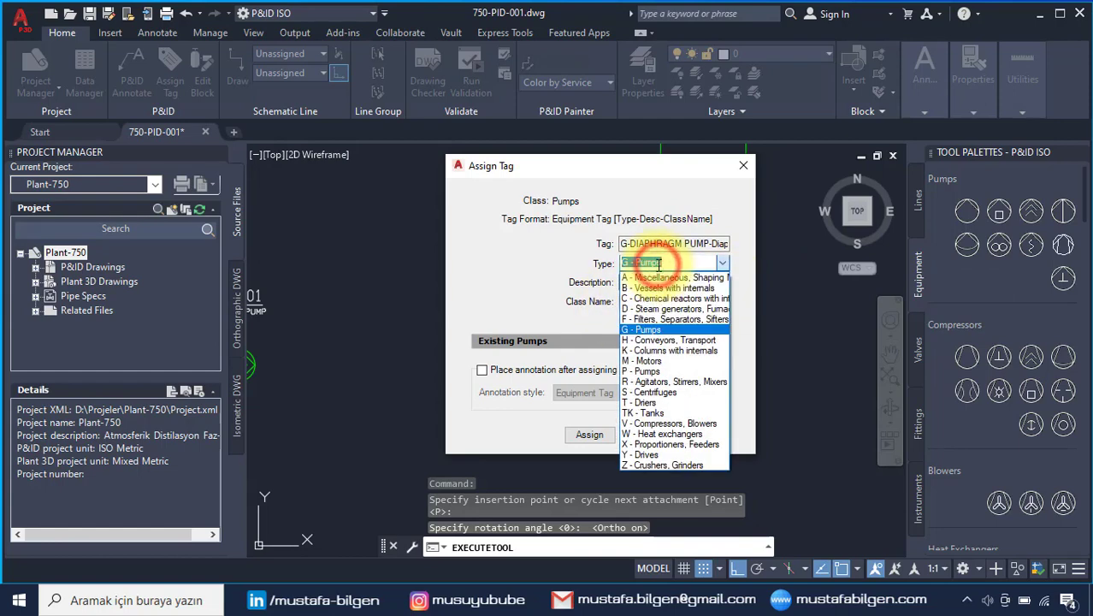
click(624, 230)
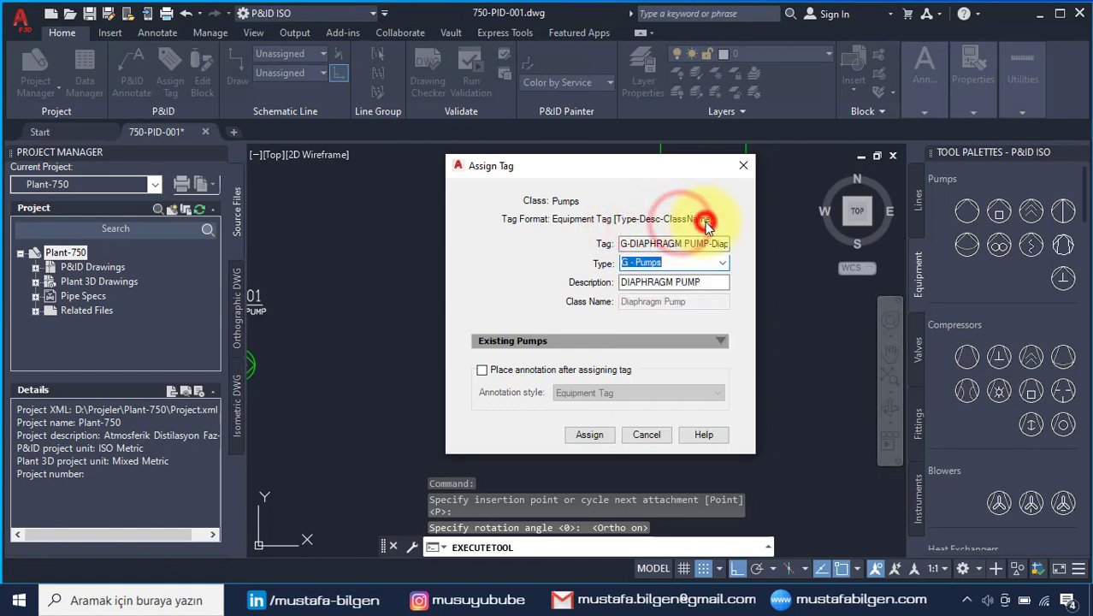
click(703, 312)
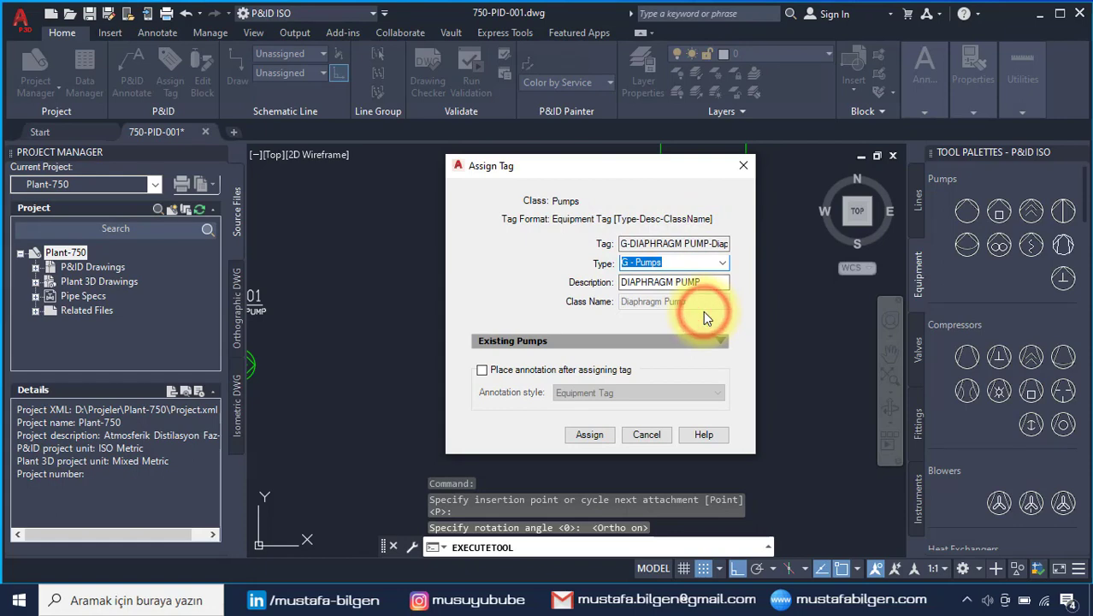
click(705, 282)
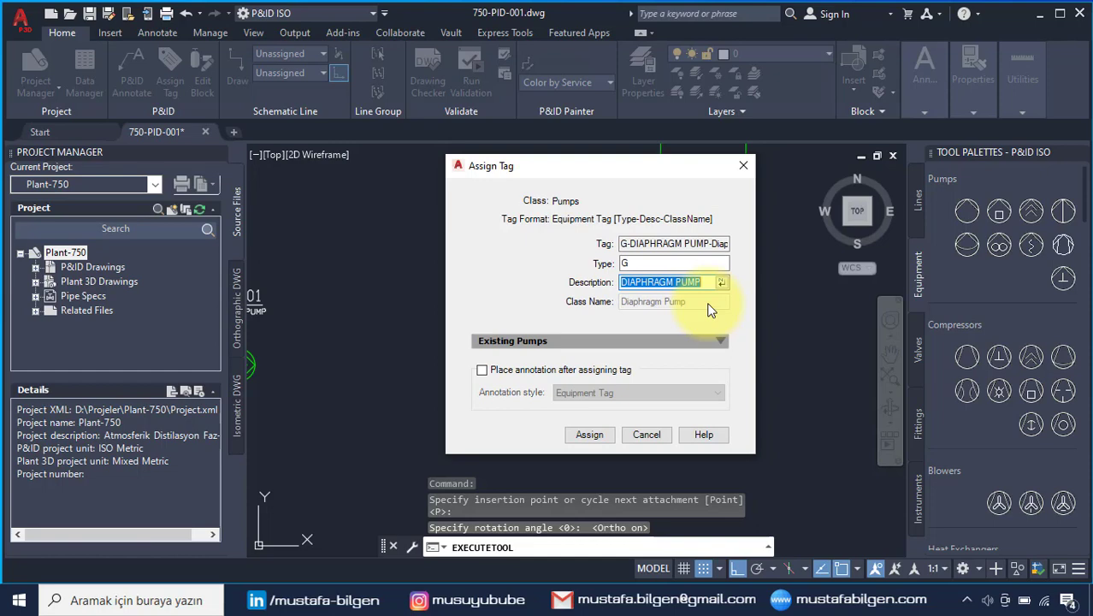
click(535, 370)
click(581, 392)
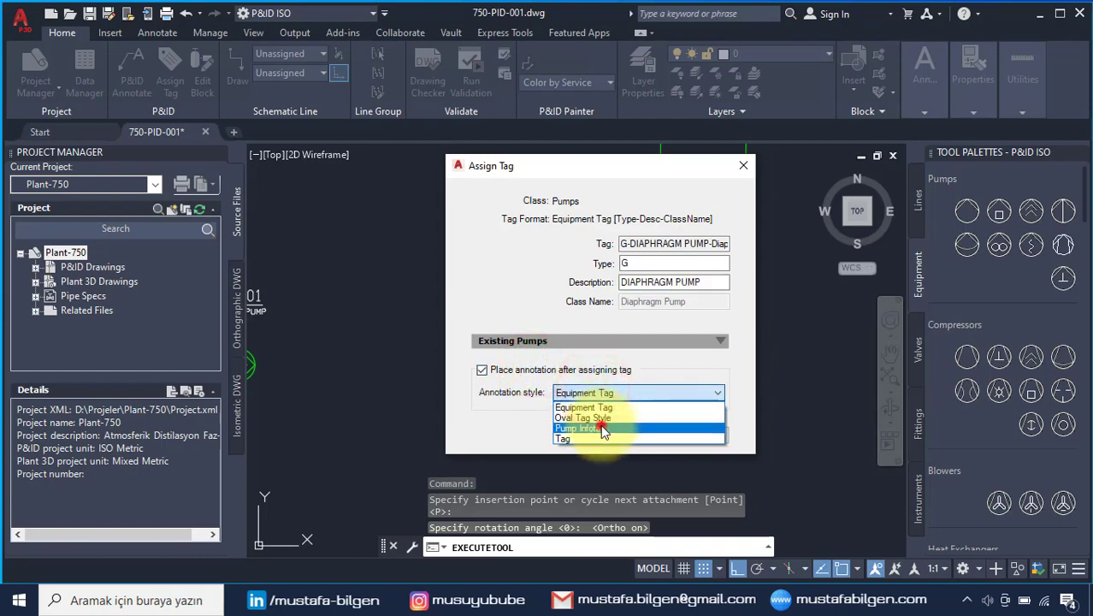
click(598, 428)
click(592, 435)
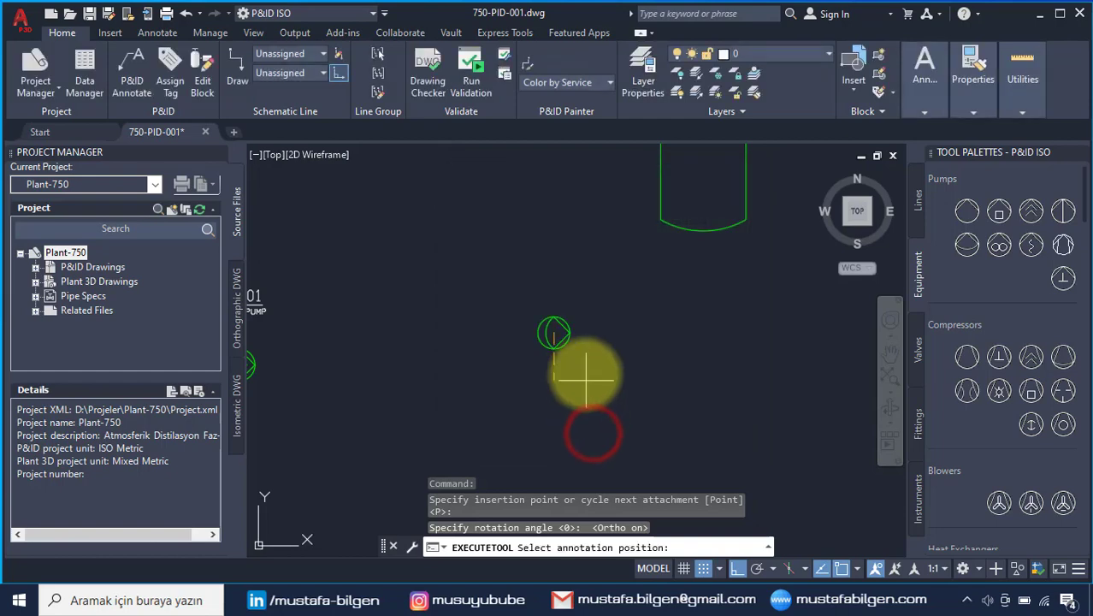
Step: Place the Pump Infotag below the diaphragm pump and zoom in to check its text
click(566, 415)
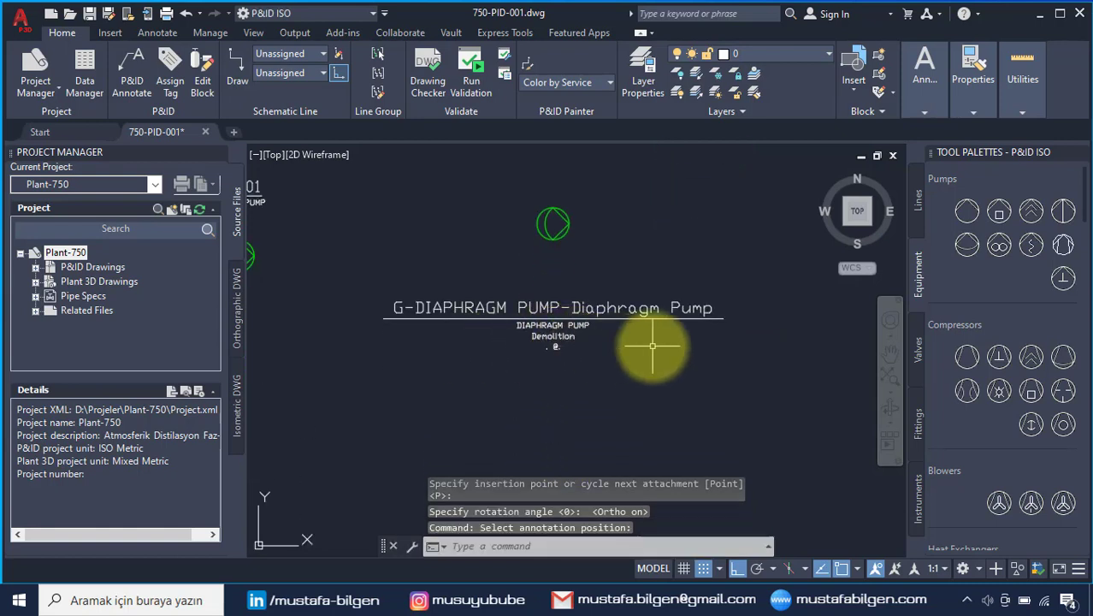
click(497, 310)
scroll(505, 324, up, 2)
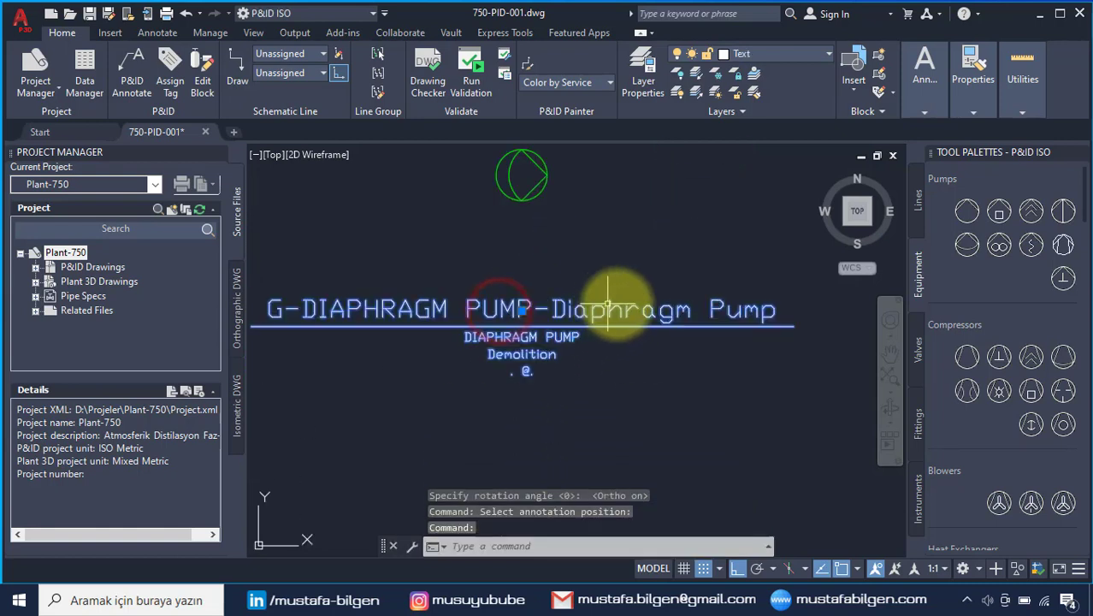
middle_drag(633, 300, 697, 365)
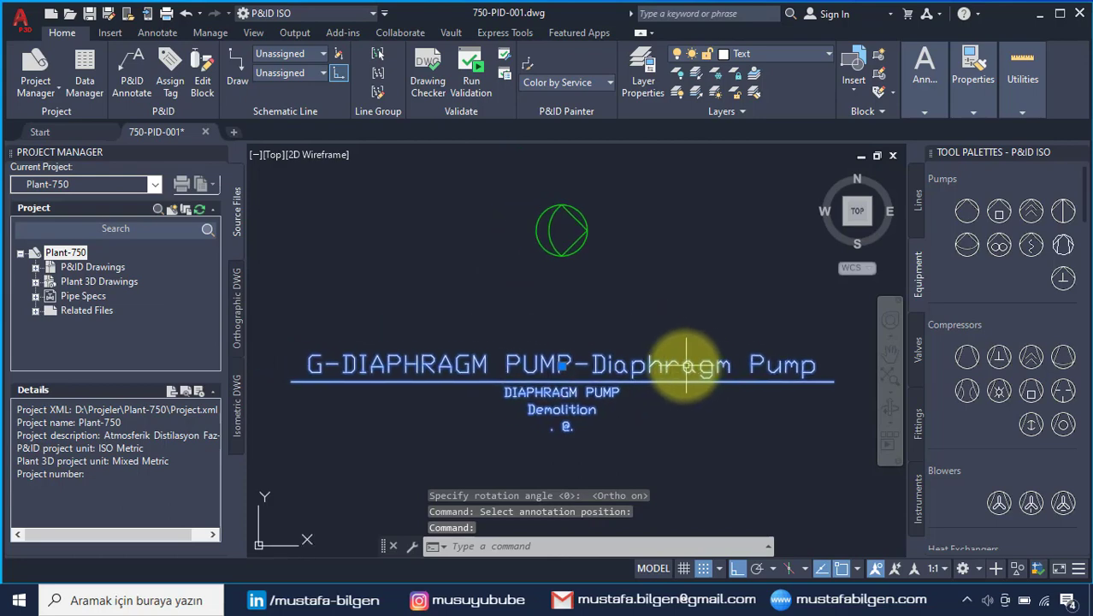
scroll(679, 368, down, 2)
mouse_move(535, 390)
middle_down()
mouse_move(531, 342)
mouse_move(518, 325)
middle_up()
scroll(546, 288, up, 1)
mouse_move(546, 288)
middle_down()
mouse_move(613, 327)
mouse_move(534, 317)
middle_up()
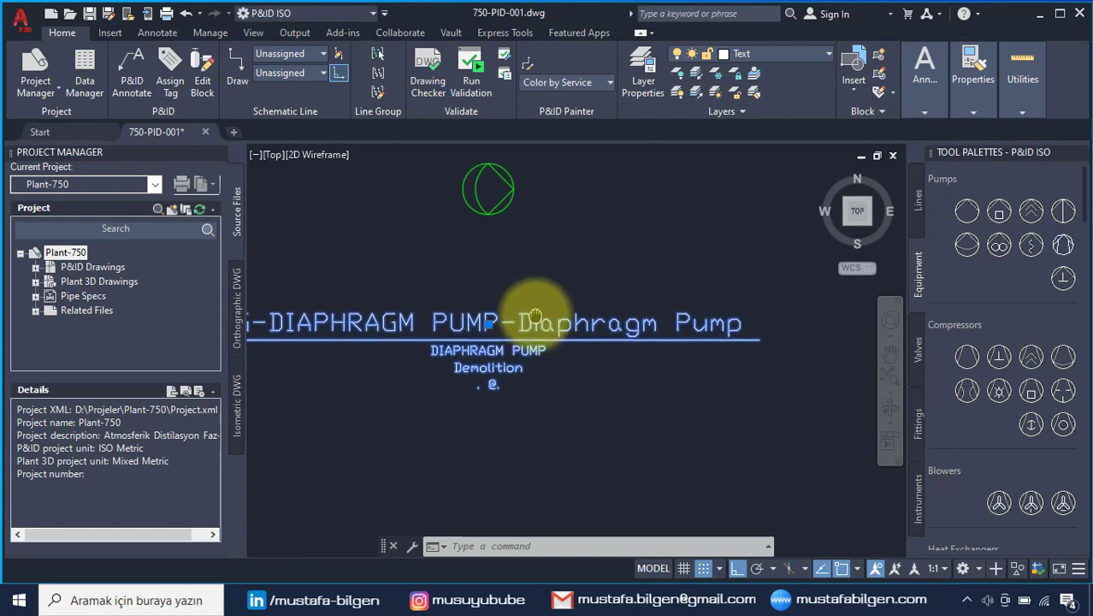
scroll(479, 376, up, 1)
scroll(505, 338, up, 1)
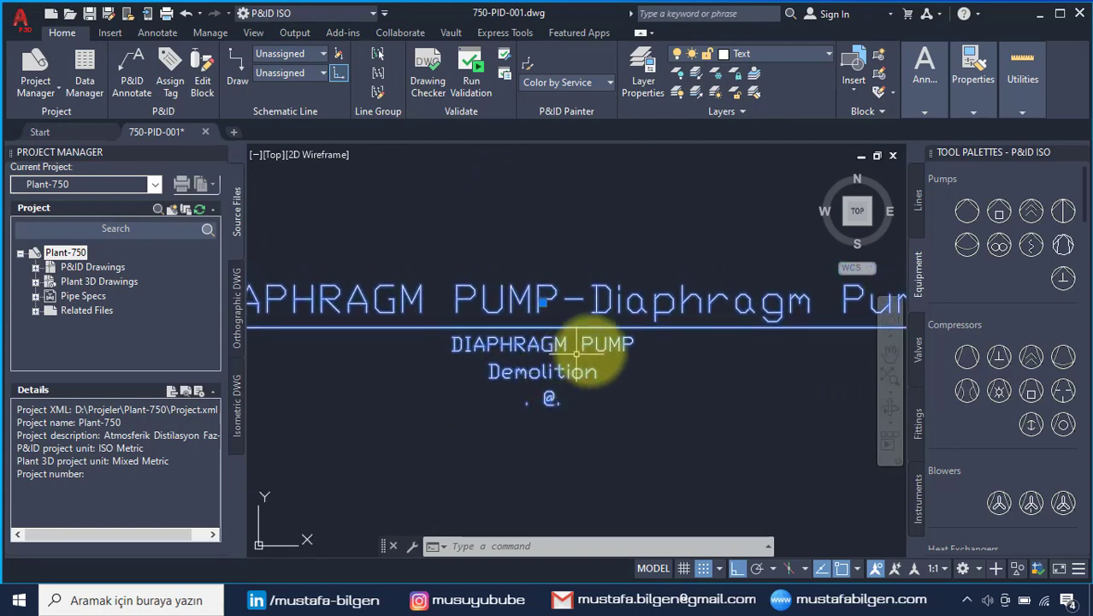
scroll(505, 363, up, 1)
scroll(556, 381, down, 4)
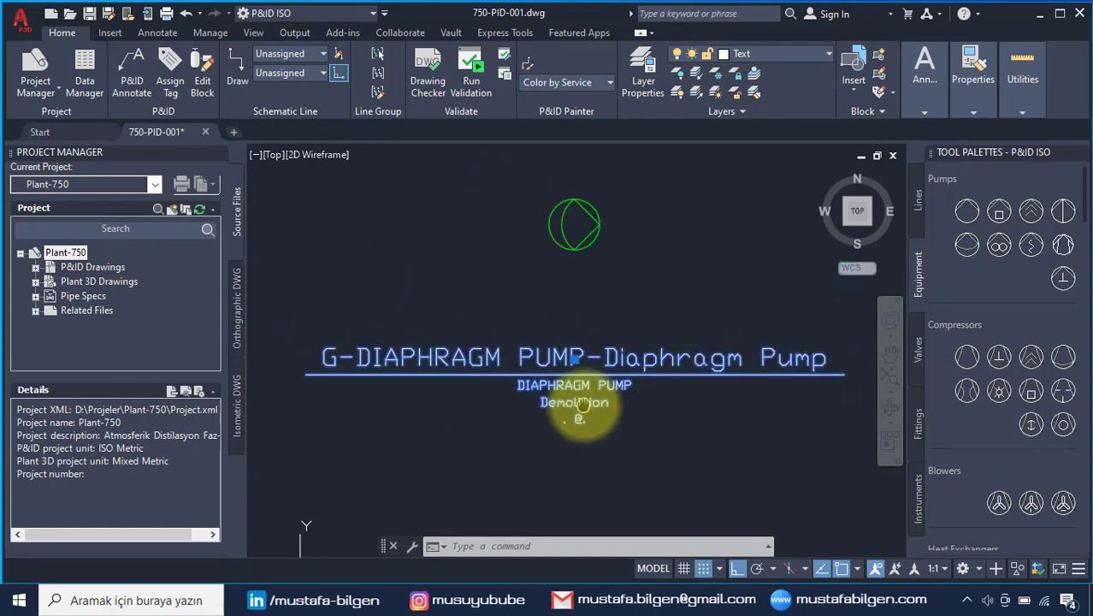
Step: Select the diaphragm pump symbol and bring up its context menu
key(Escape)
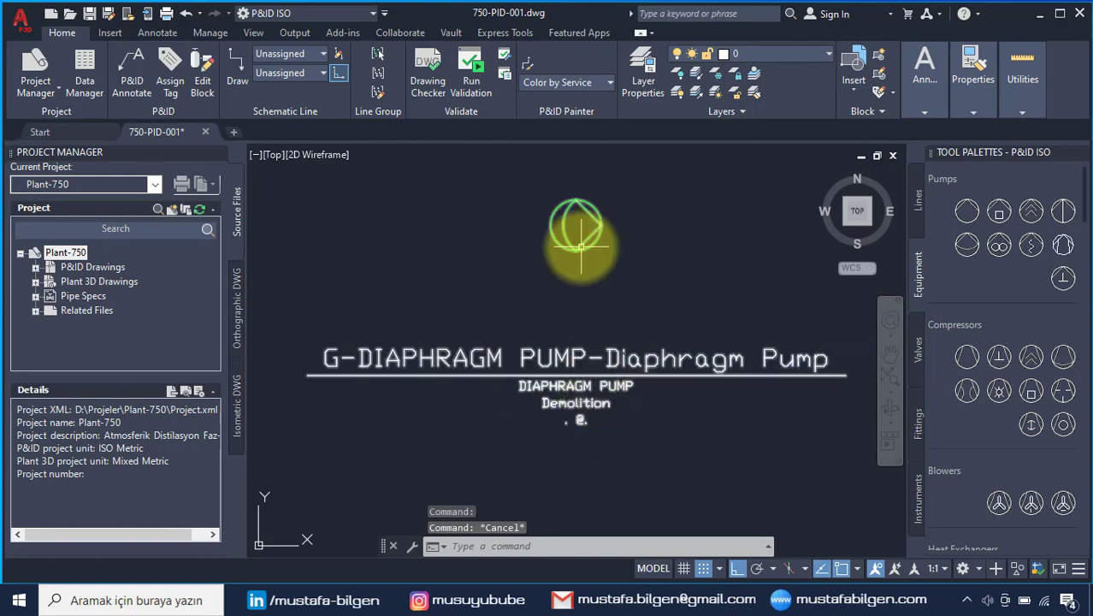
click(581, 241)
right_click(584, 246)
Step: Change the diaphragm pump's Status to Geçici in its properties
click(573, 551)
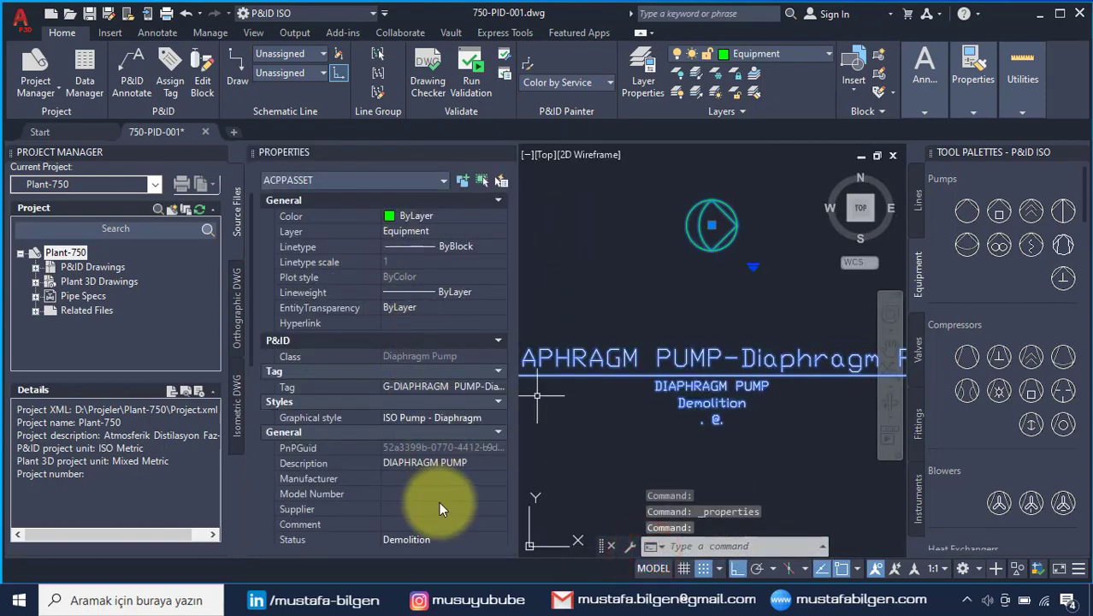
scroll(438, 501, down, 2)
click(443, 460)
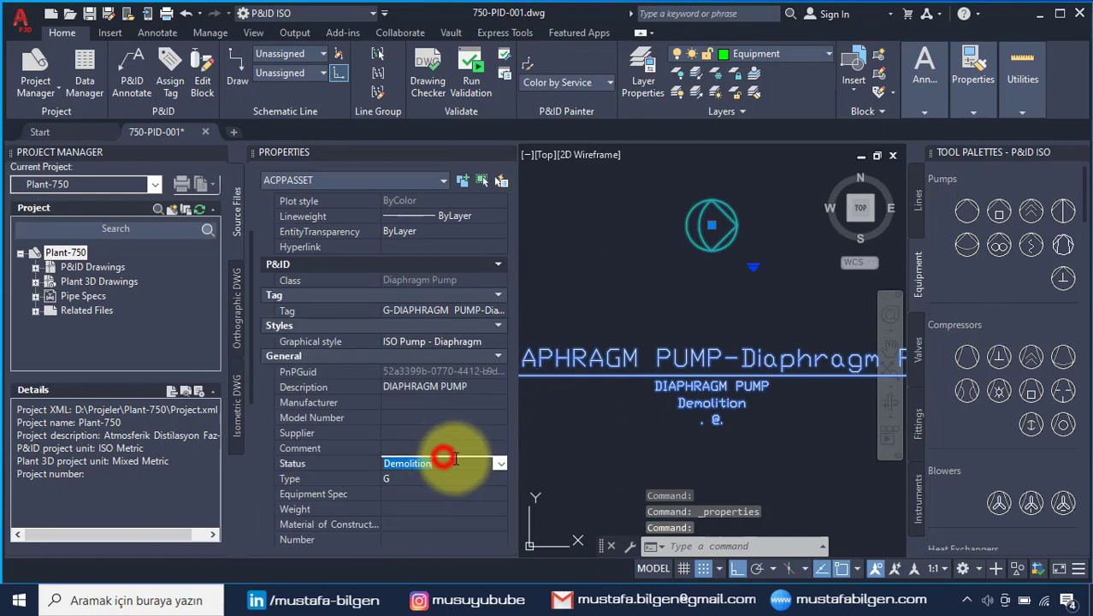
click(500, 462)
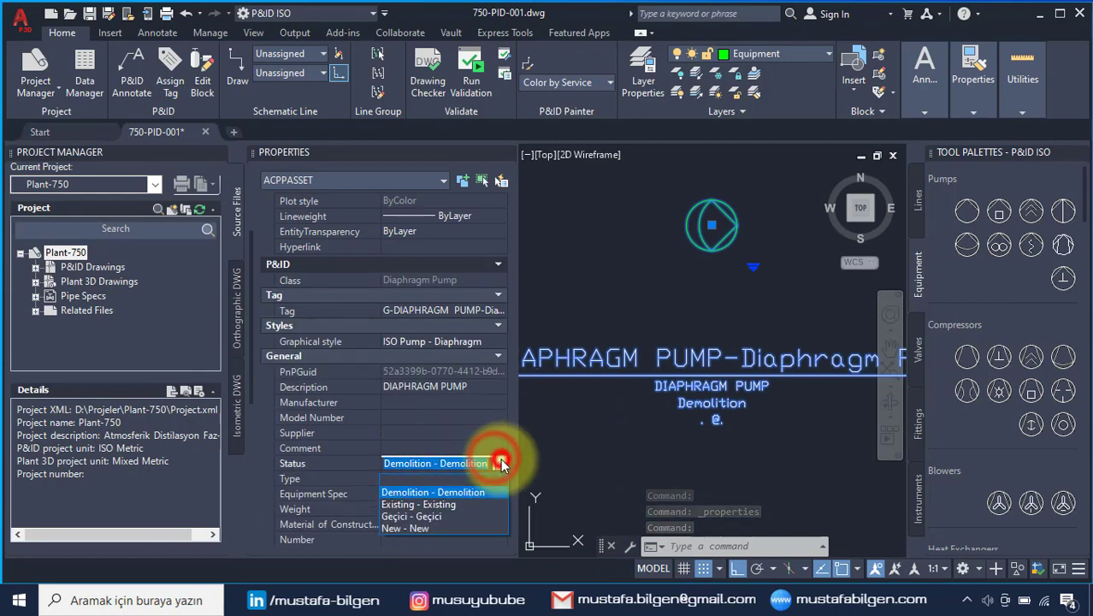
click(446, 516)
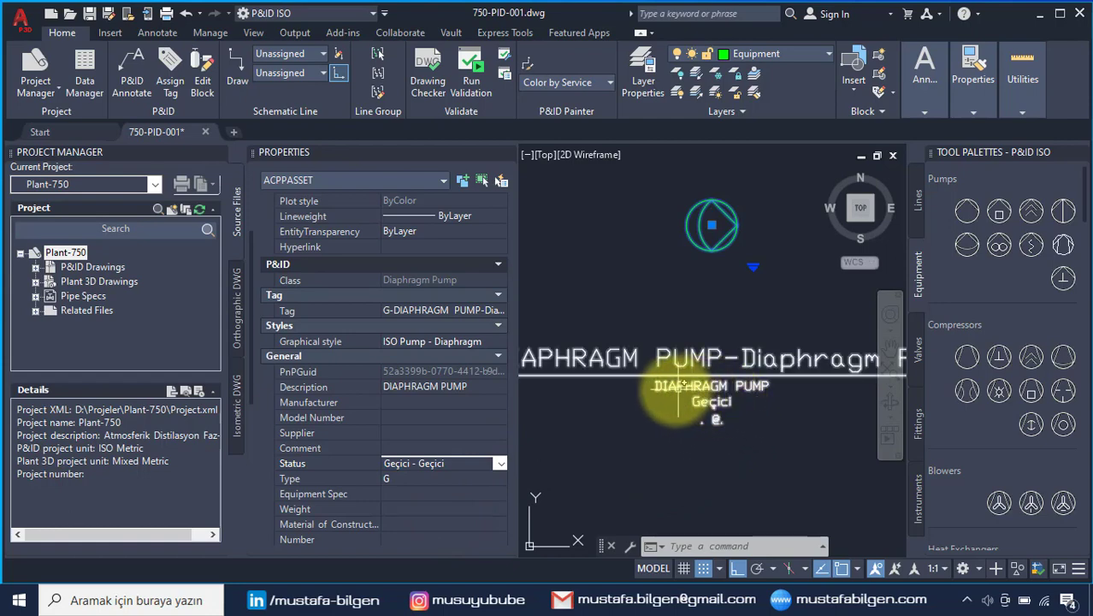
click(354, 493)
scroll(354, 490, down, 3)
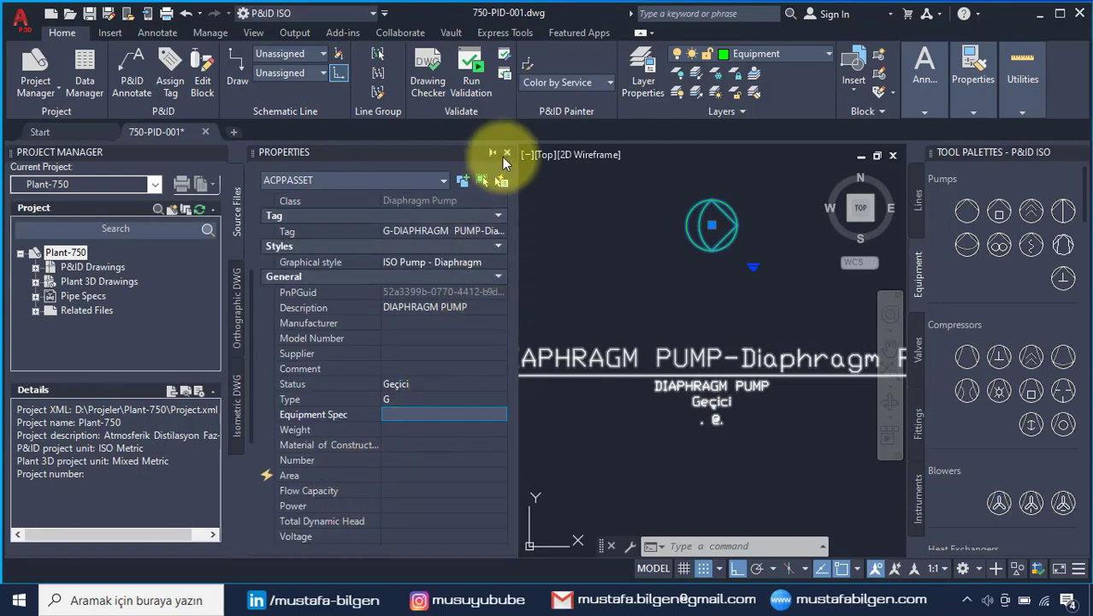
Step: Close the Properties palette and open Project Setup from the project menu
click(504, 152)
click(23, 92)
click(61, 215)
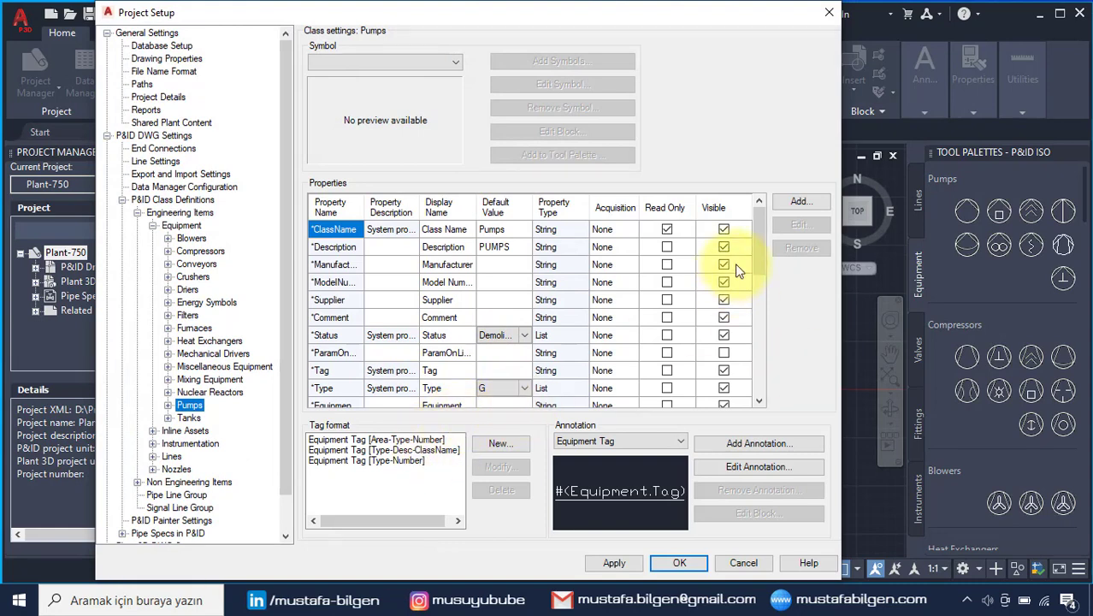
Step: Set the Pumps default TagFormat to Equipment Tag [Area-Type-Number], then apply and close
drag(758, 250, 756, 372)
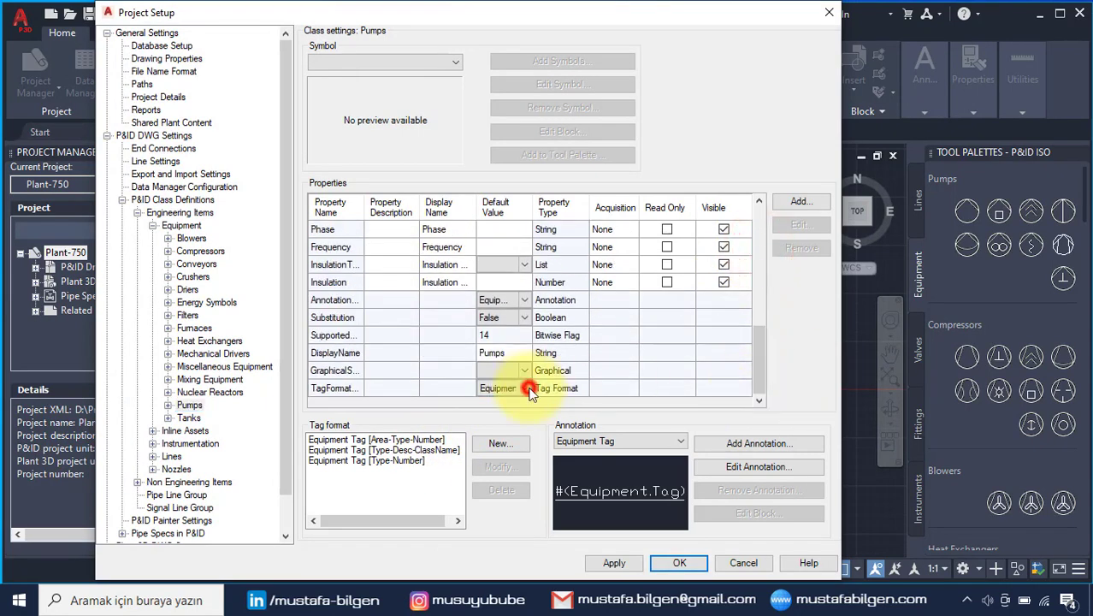
click(525, 389)
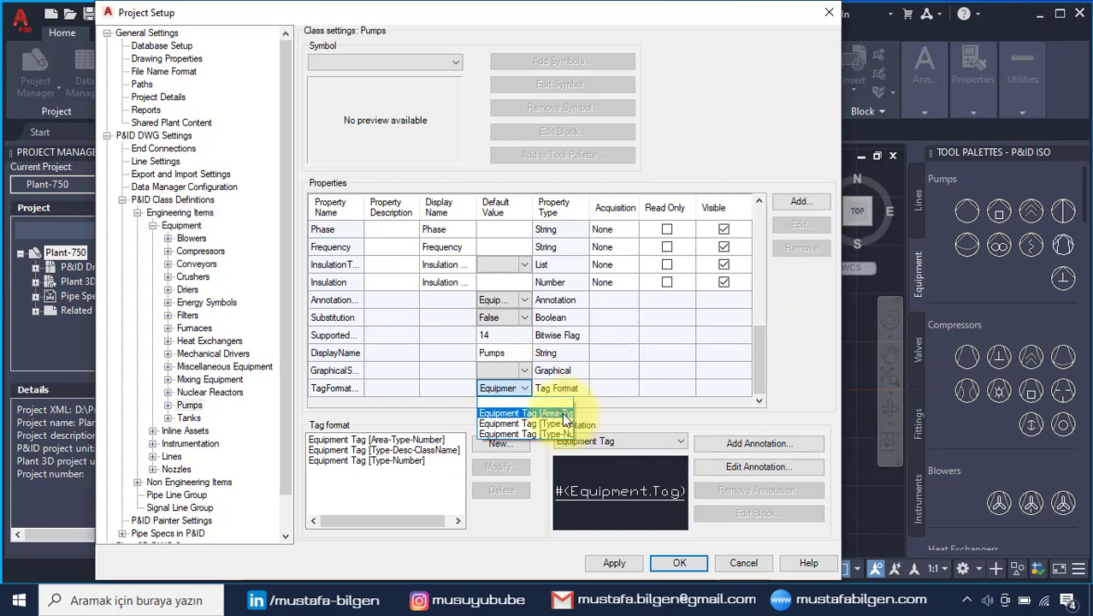
click(565, 416)
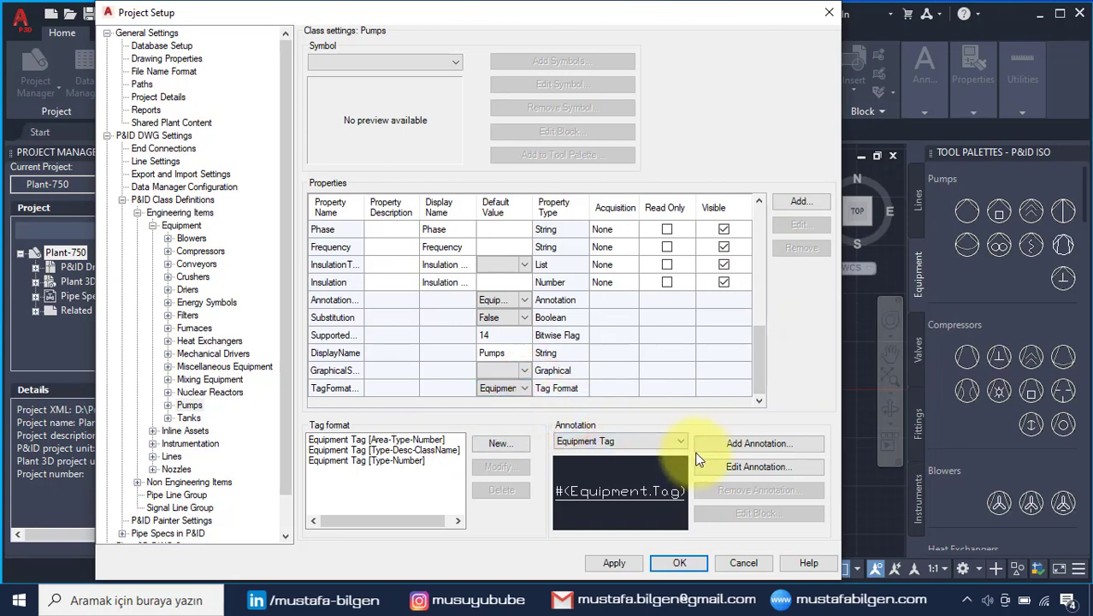
click(626, 558)
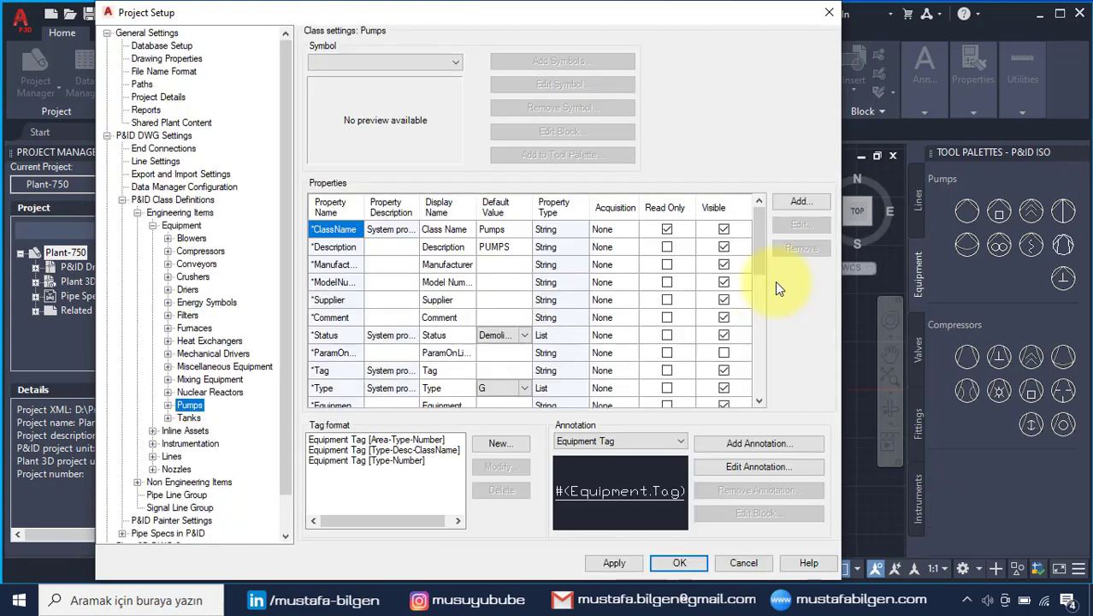
click(707, 557)
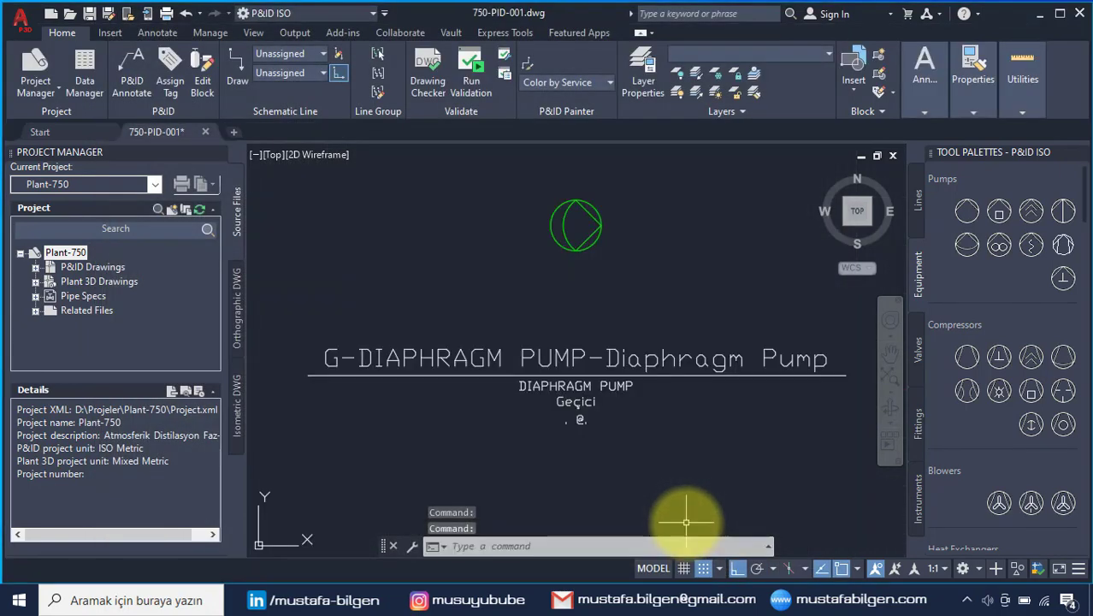
Step: Insert a new screw pump near G-001 and accept its rotation
scroll(402, 445, down, 2)
middle_drag(402, 451, 631, 455)
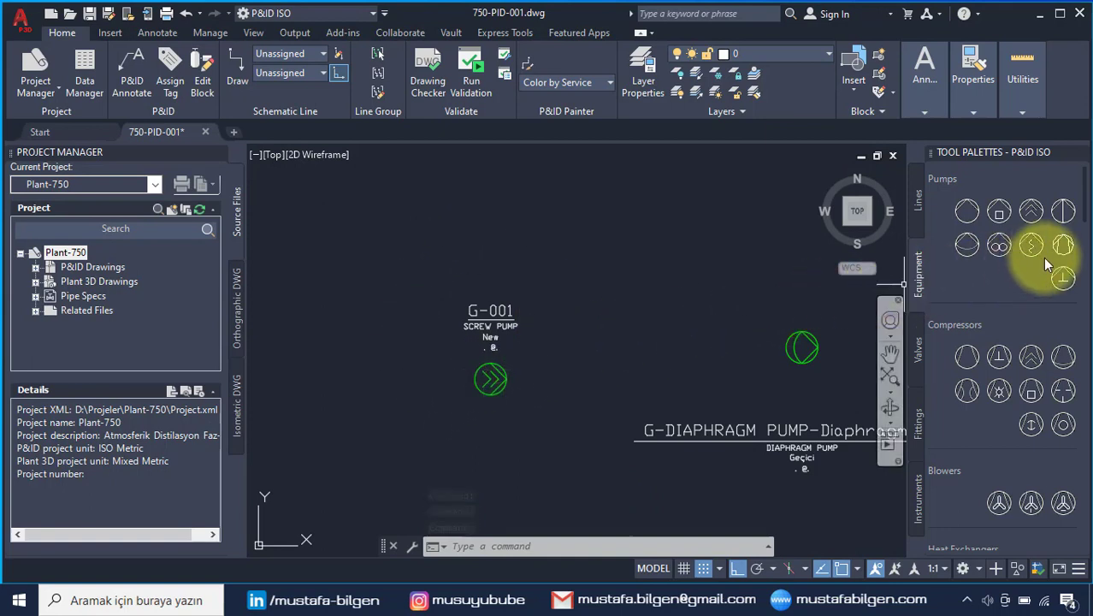
click(1035, 212)
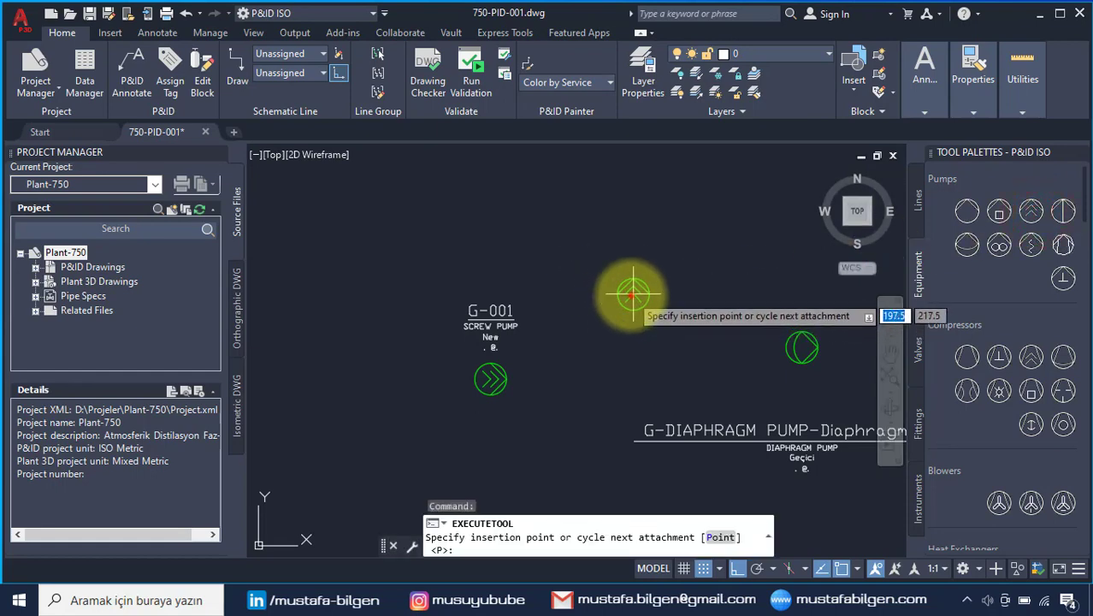
click(630, 295)
click(634, 365)
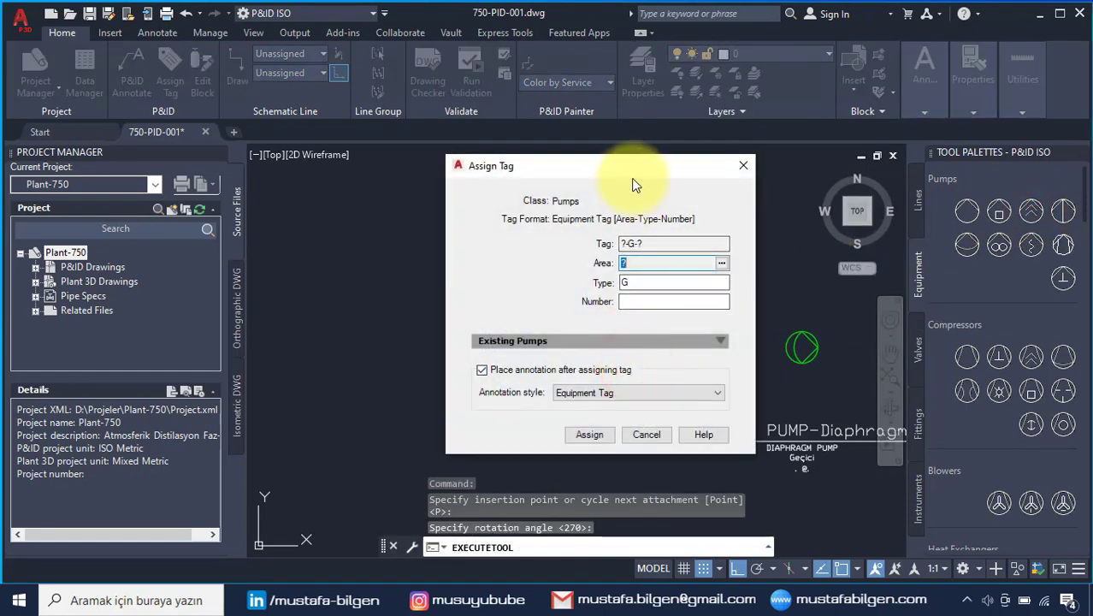
Step: In Assign Tag, keep type G and switch the Area to a manually entered value
drag(625, 171, 432, 250)
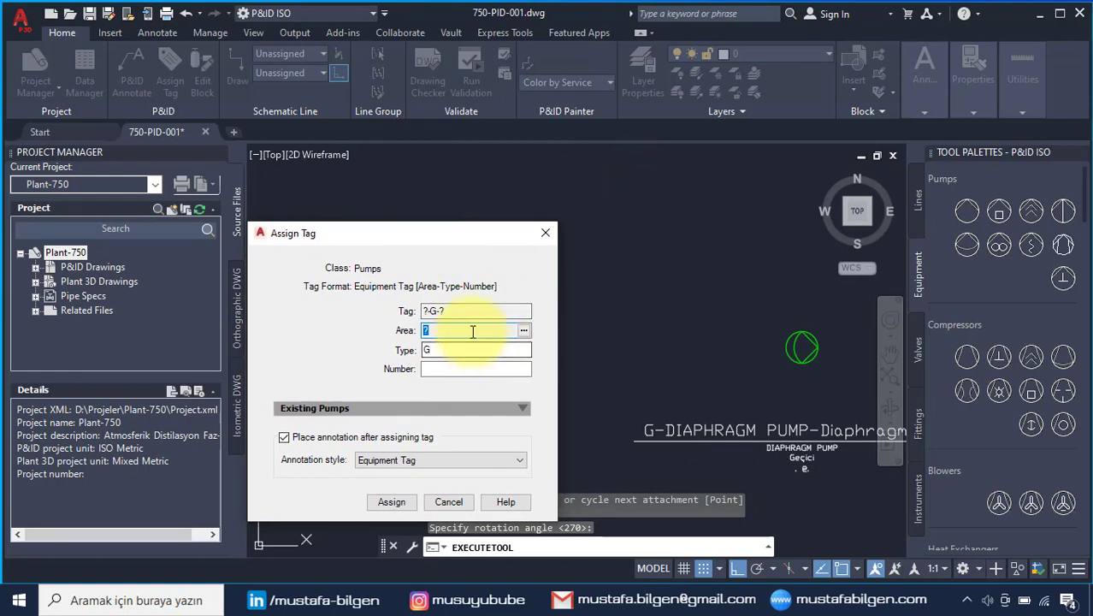
double_click(471, 330)
click(431, 349)
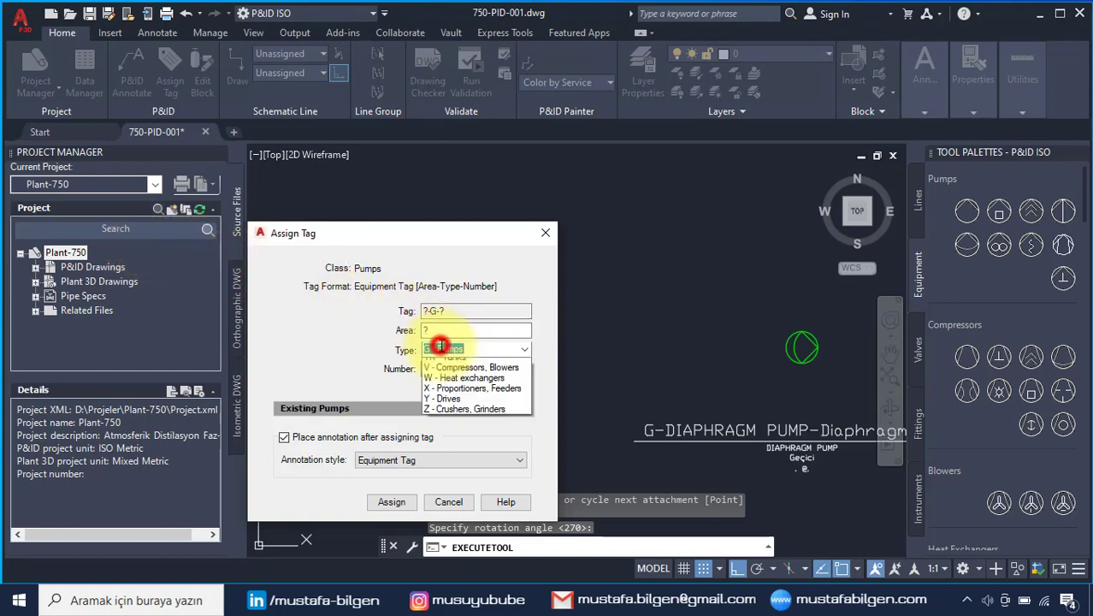
click(453, 327)
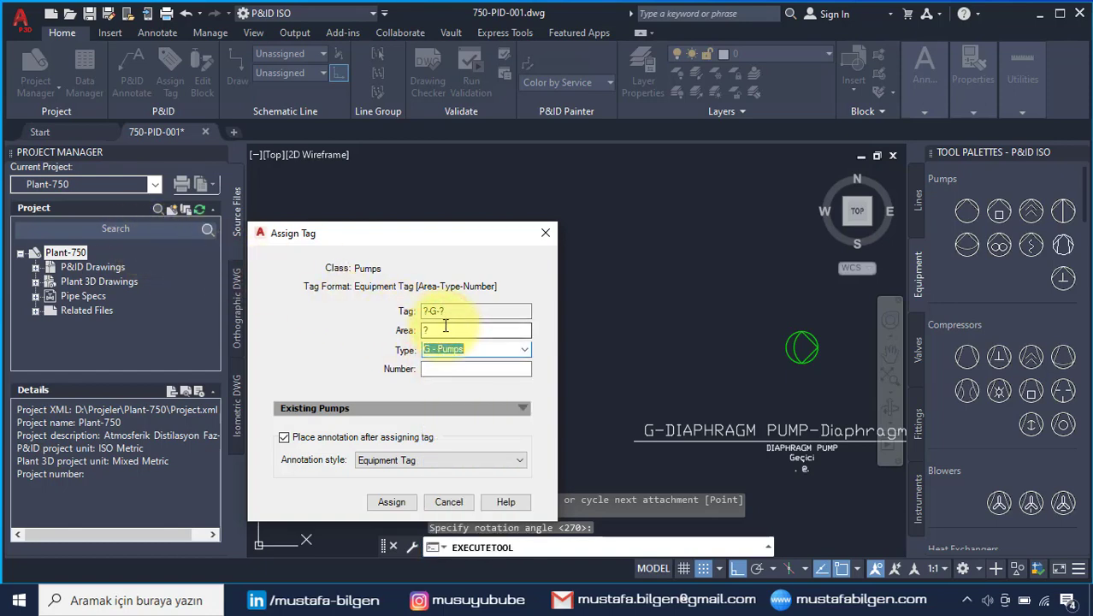
click(446, 325)
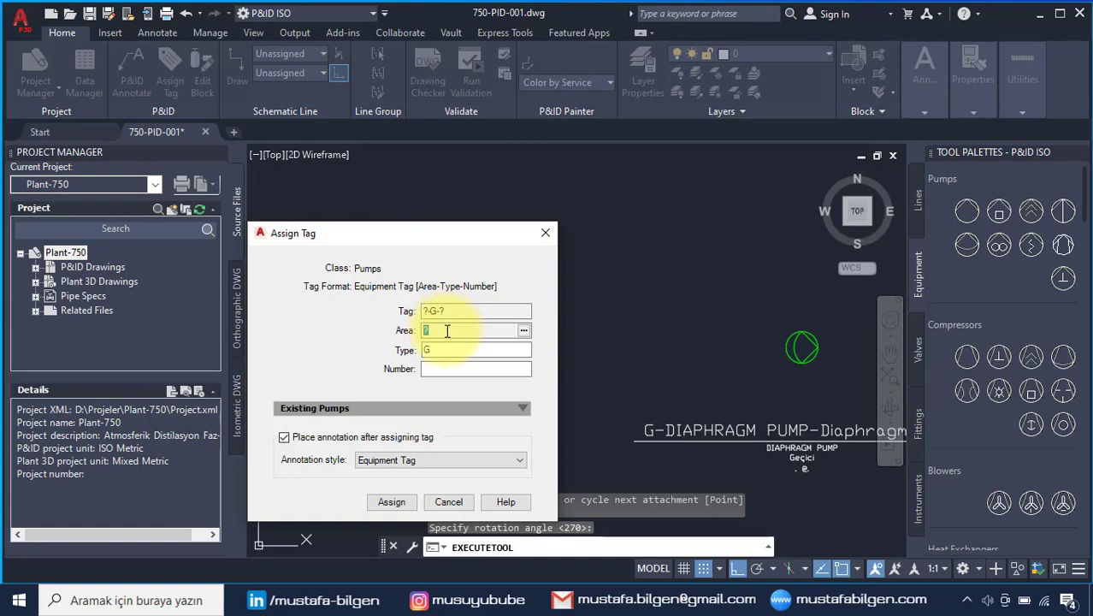
click(525, 331)
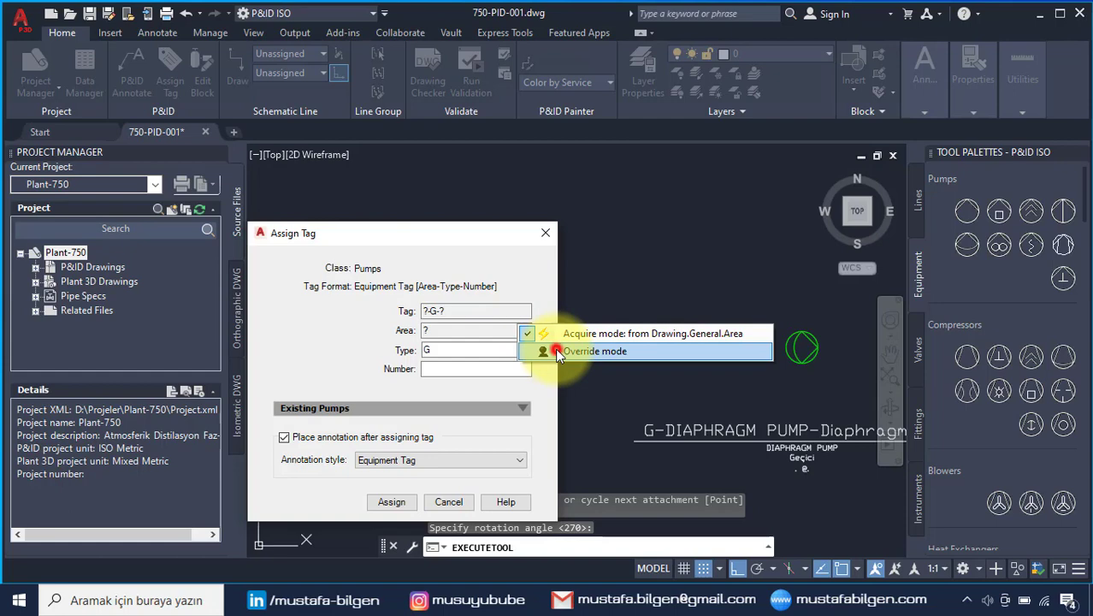
click(558, 351)
double_click(459, 329)
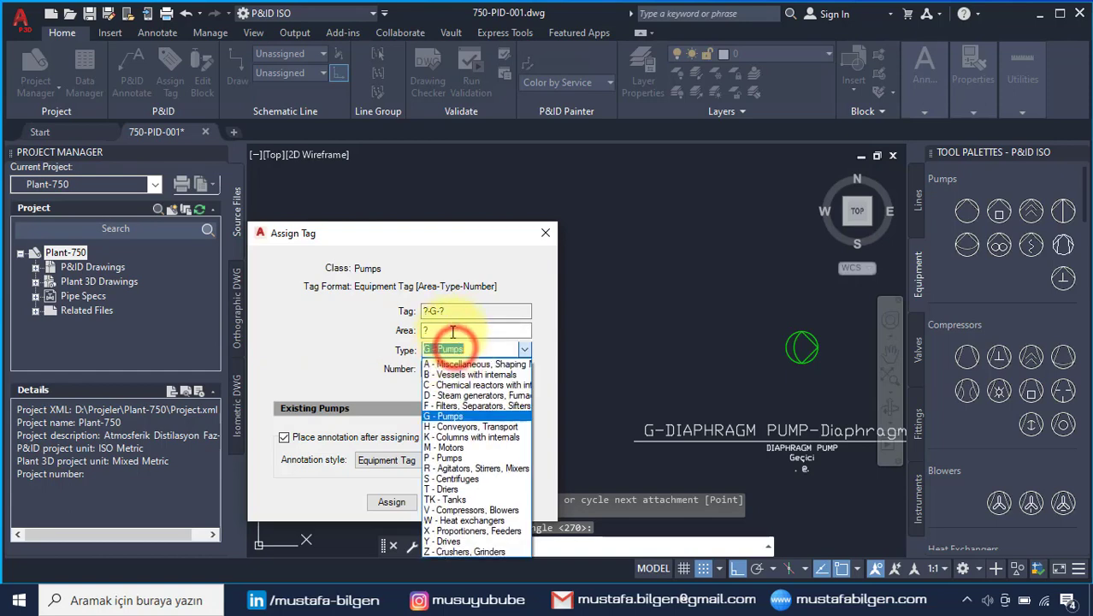
click(277, 315)
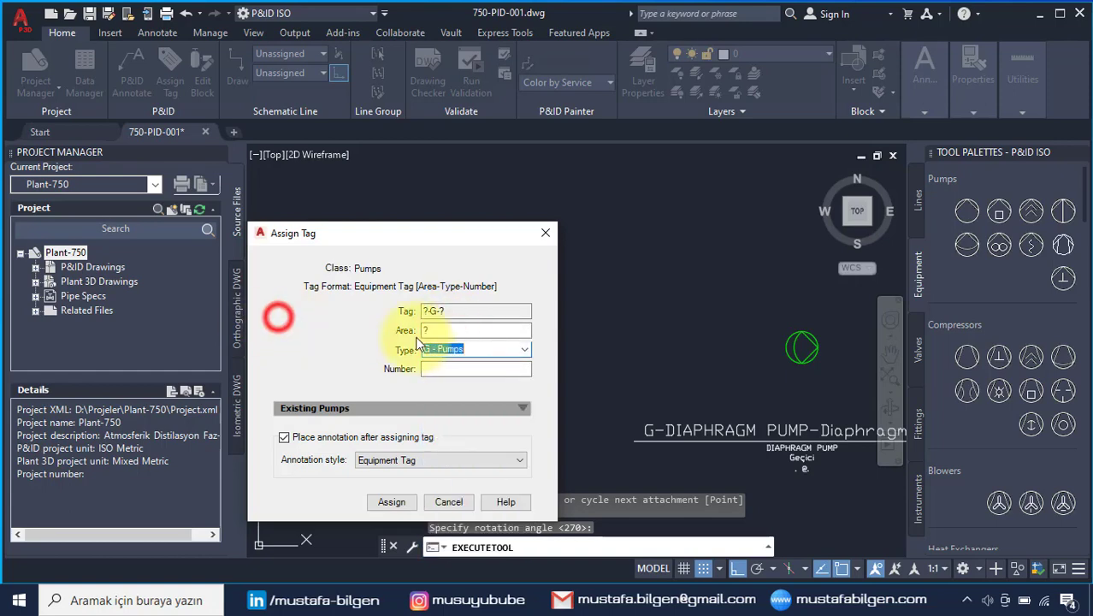
click(461, 356)
text(001)
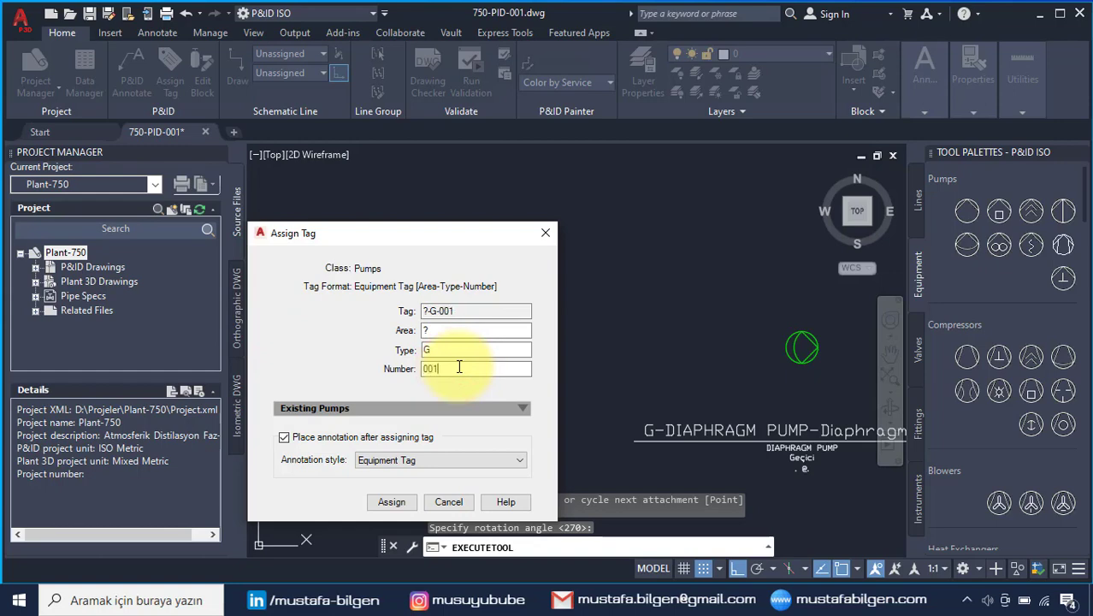
Step: Choose the Pump Infotag annotation style and assign the ?-G-001 tag
click(400, 462)
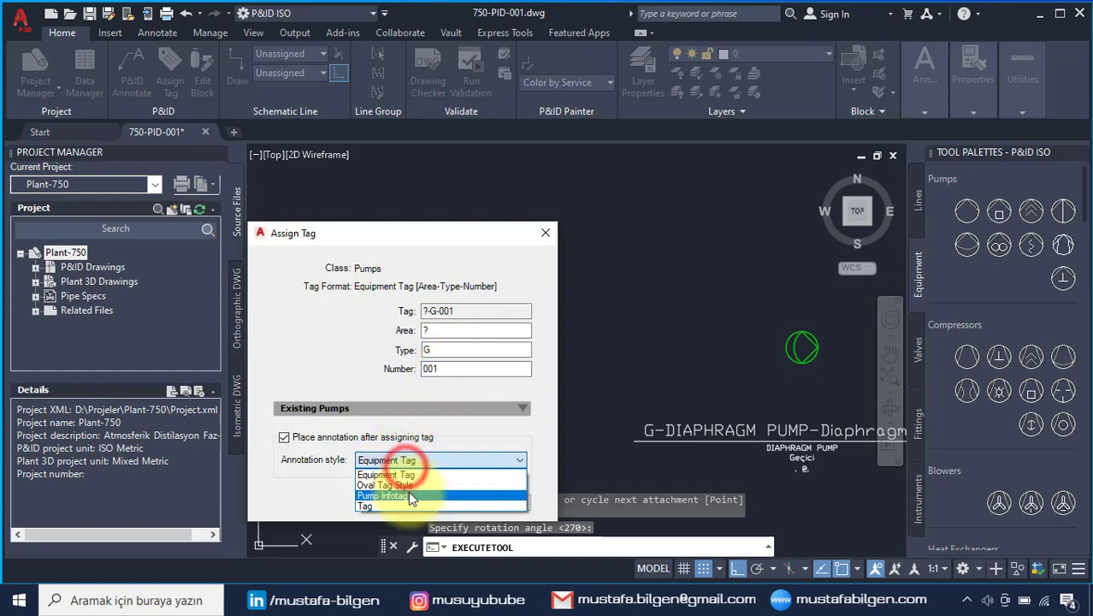
click(409, 494)
click(401, 501)
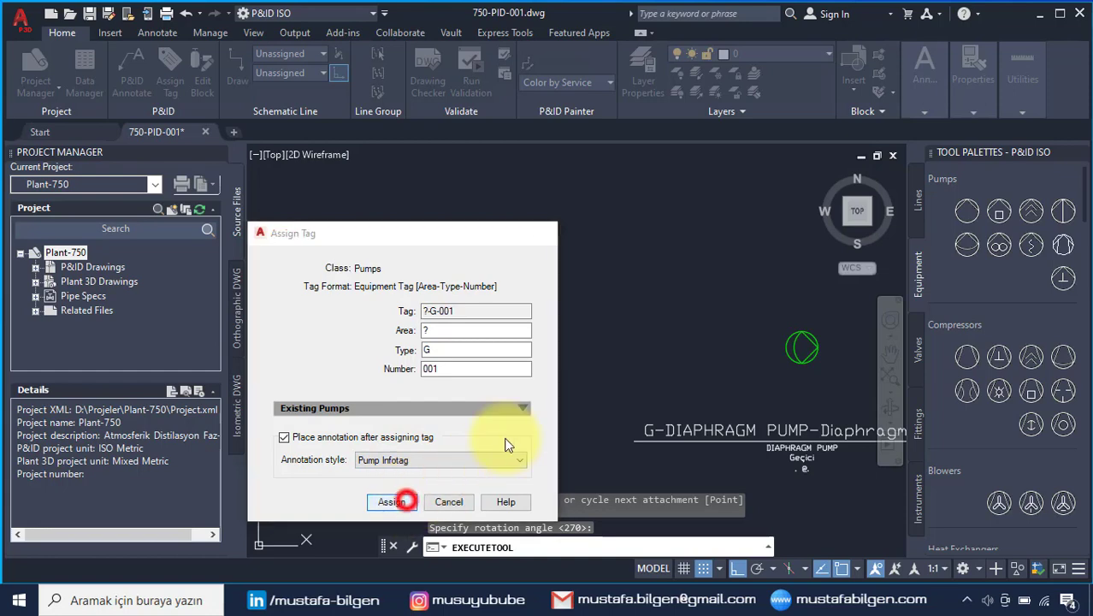
Step: Place the screw pump's Pump Infotag annotation above its symbol
click(616, 219)
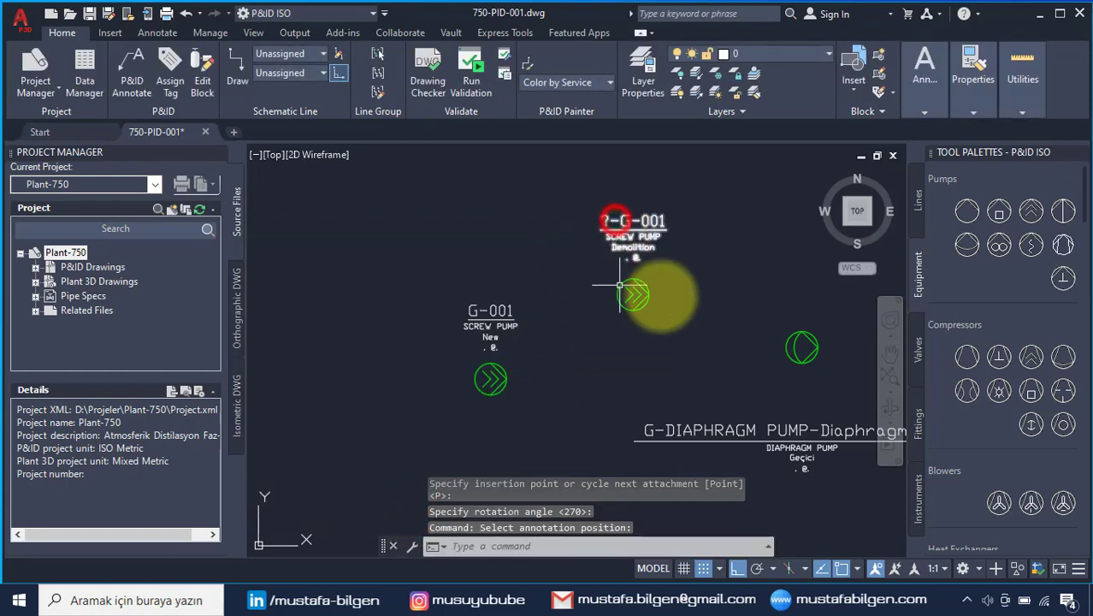
middle_drag(654, 297, 604, 376)
scroll(604, 377, up, 2)
Step: Override the screw pump's Area to 750 in Properties, making its tag 750-G-001
click(590, 361)
right_click(600, 359)
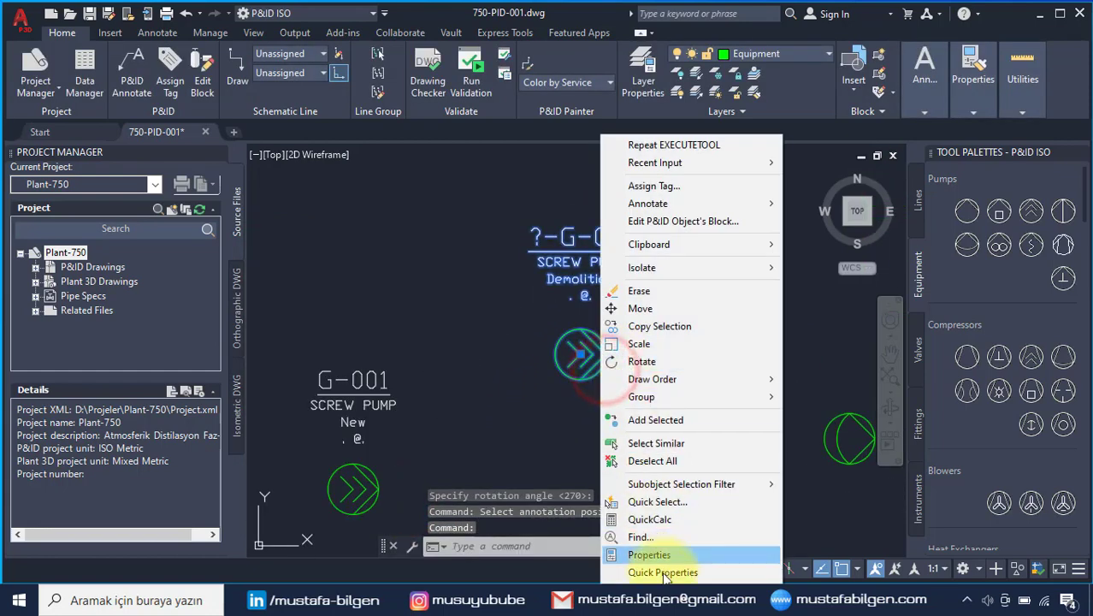
click(660, 557)
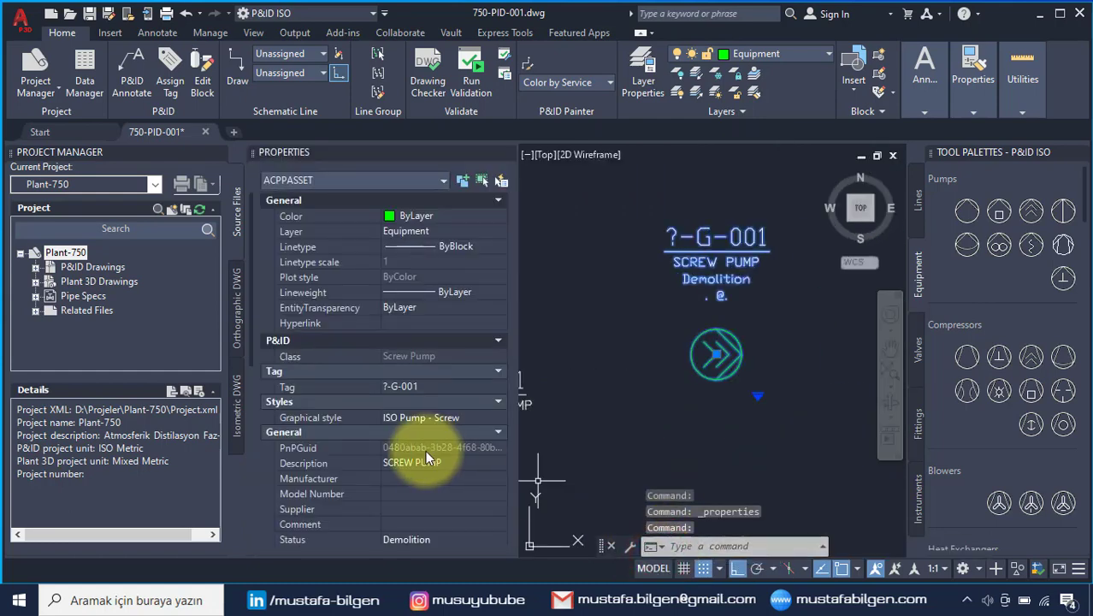
scroll(462, 458, down, 3)
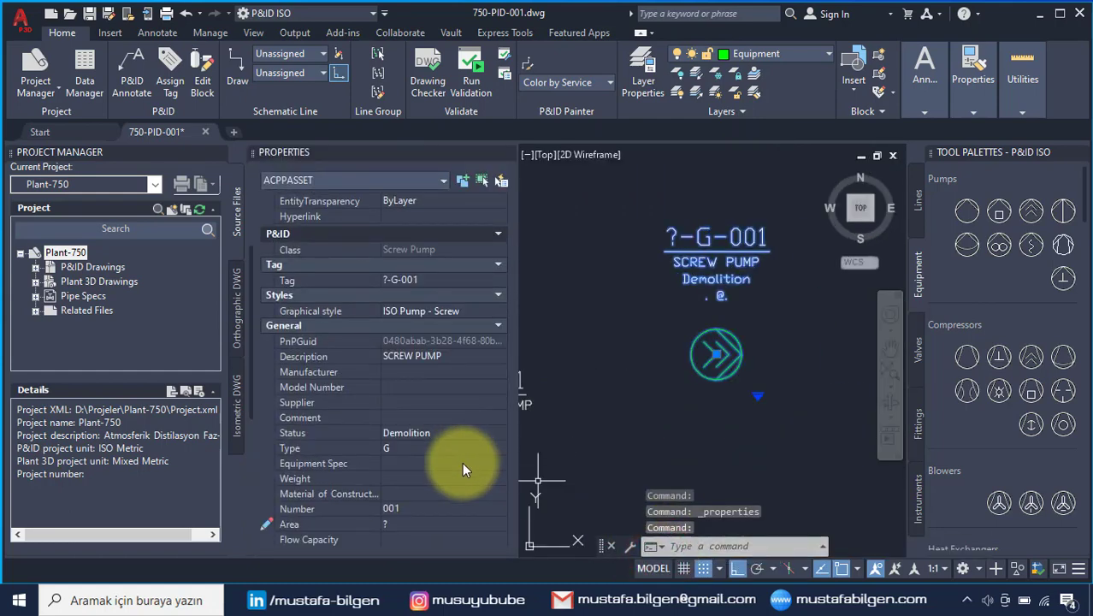
scroll(461, 462, down, 3)
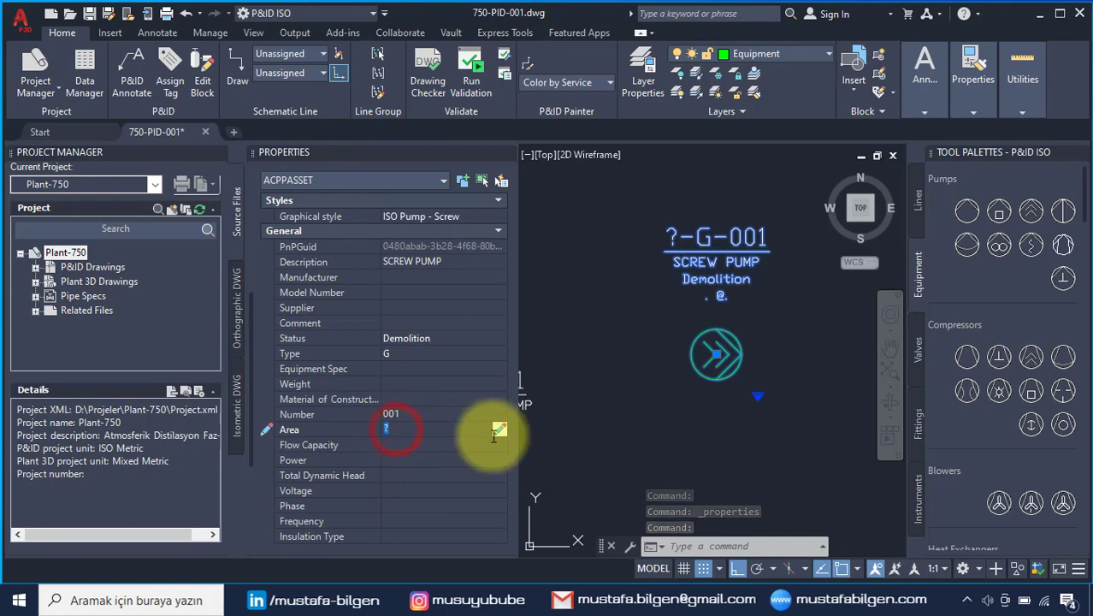
click(499, 429)
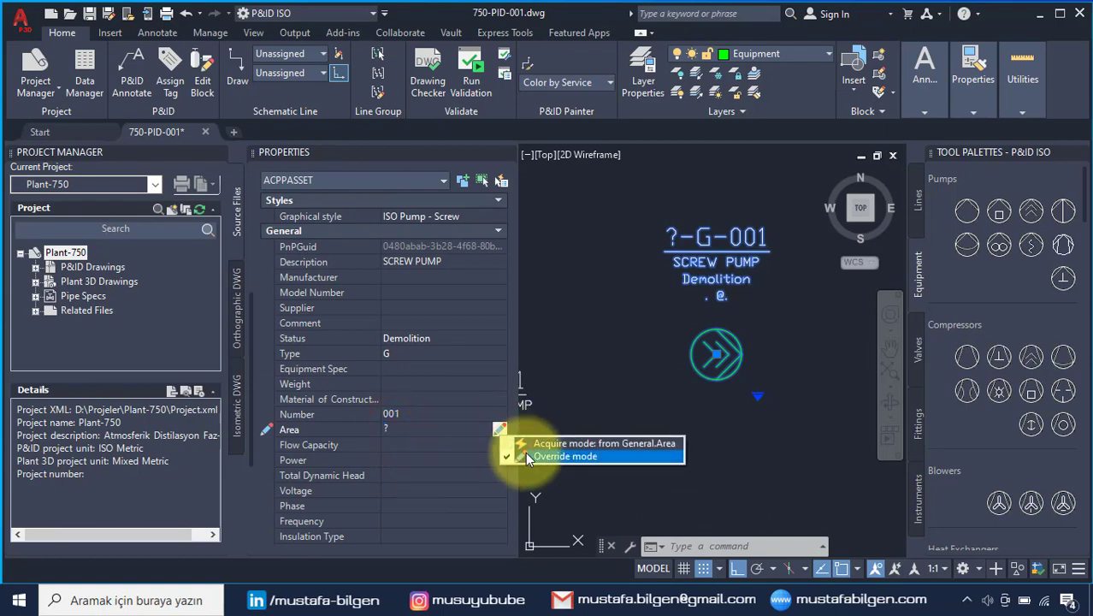
click(432, 432)
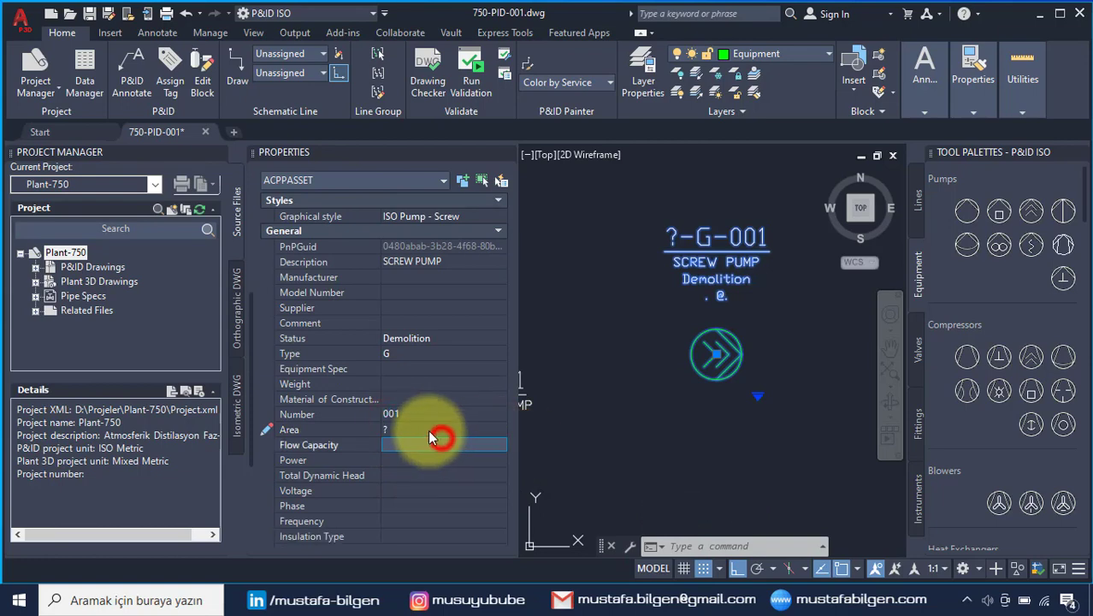
text(50)
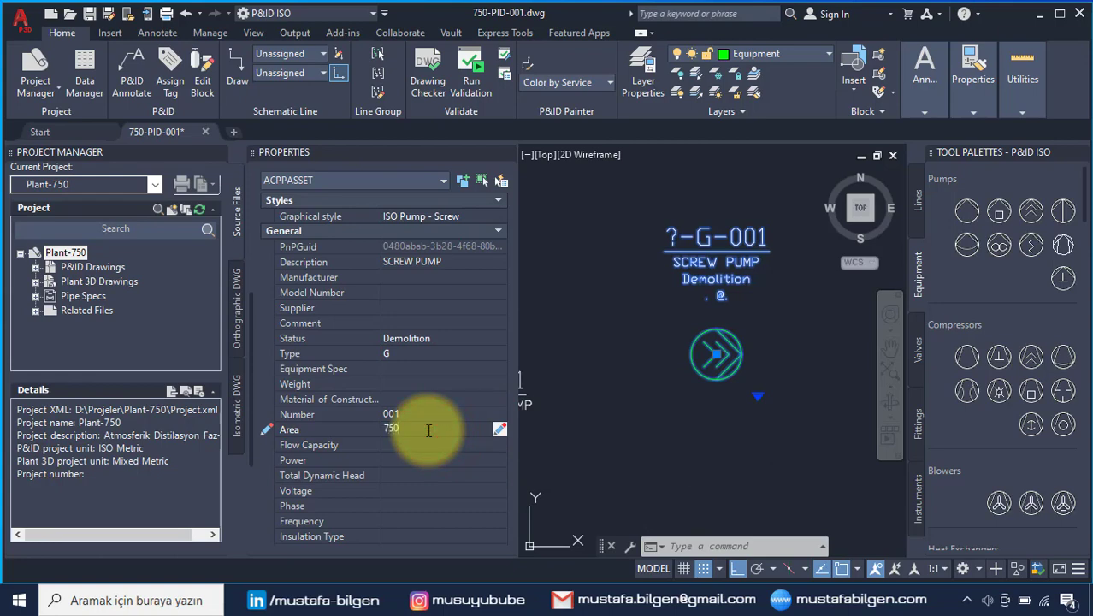
key(Return)
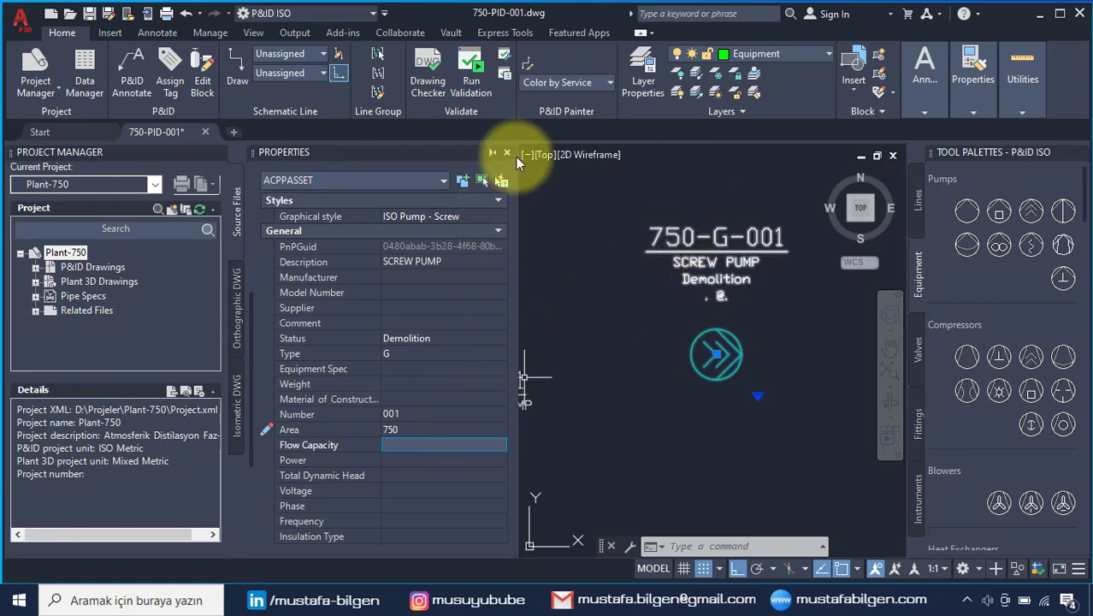
click(510, 155)
scroll(530, 368, down, 2)
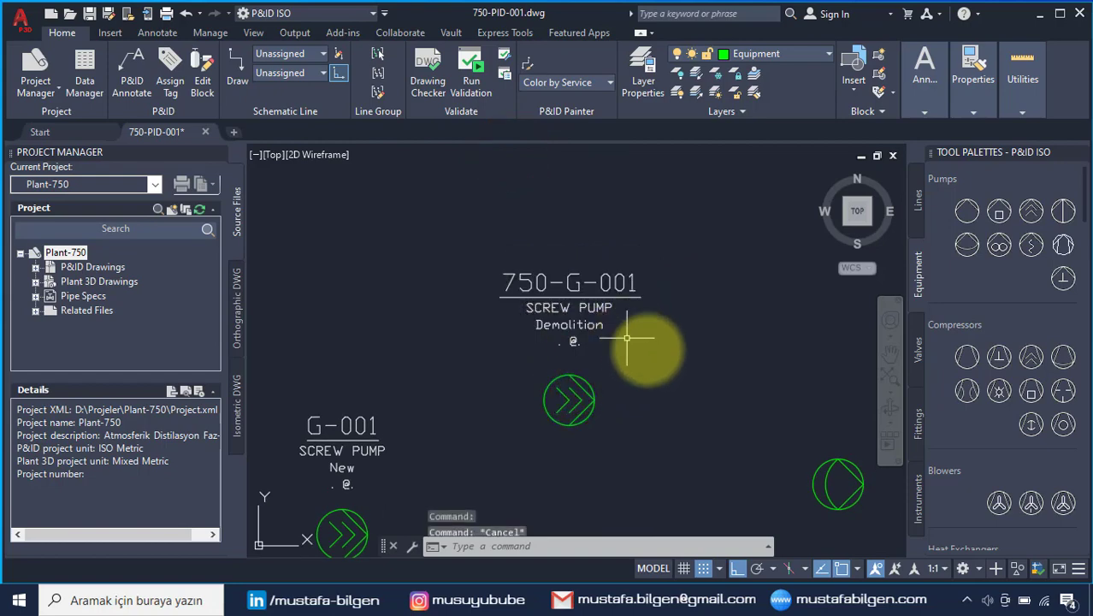
scroll(578, 355, up, 2)
click(551, 295)
right_click(551, 295)
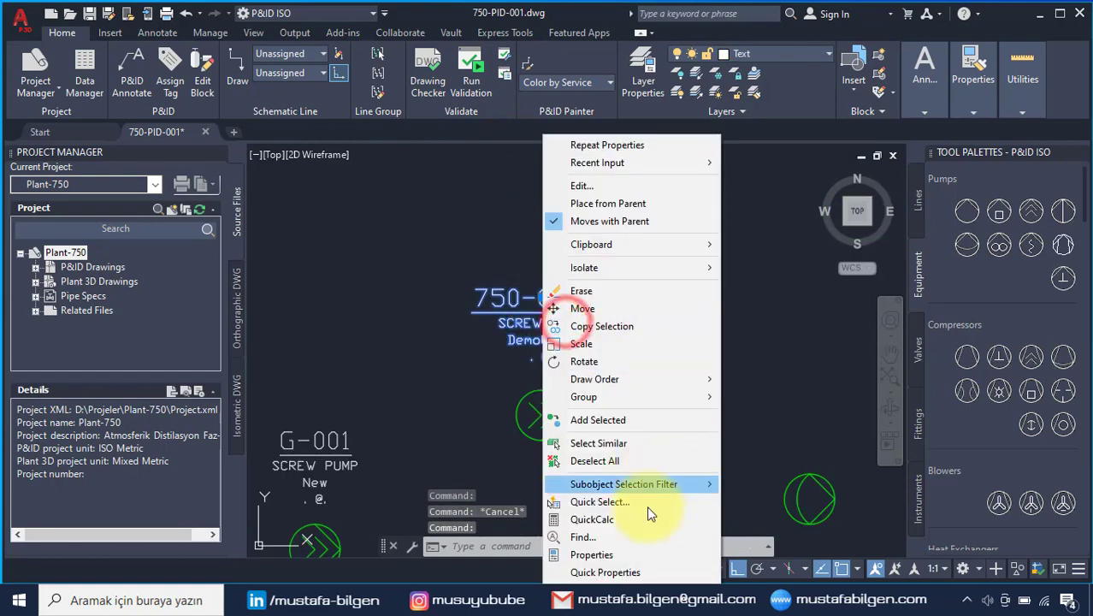
click(588, 184)
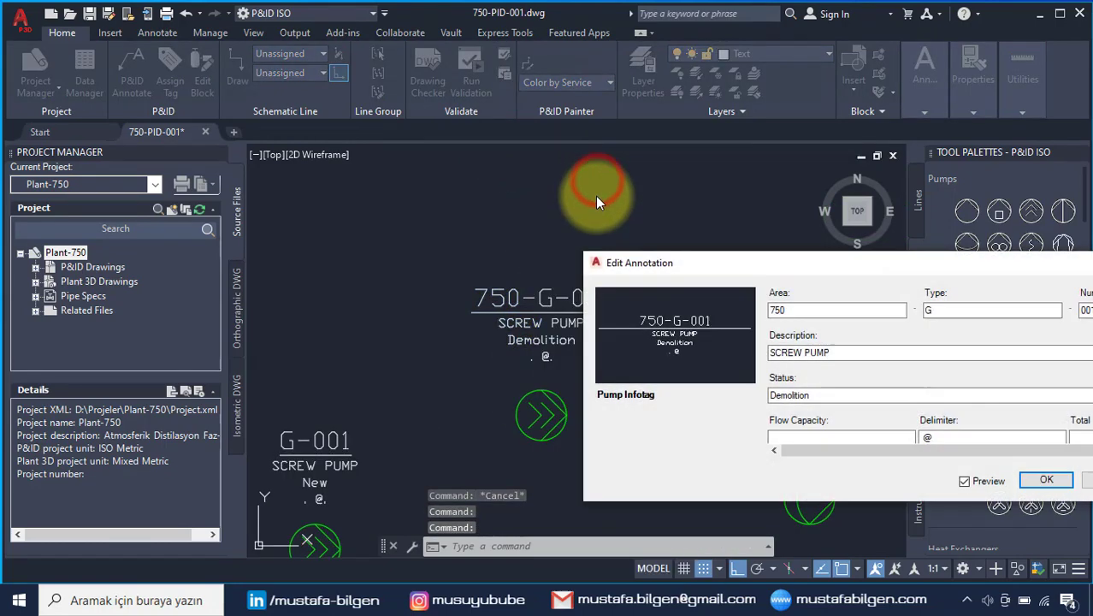
drag(847, 265, 648, 213)
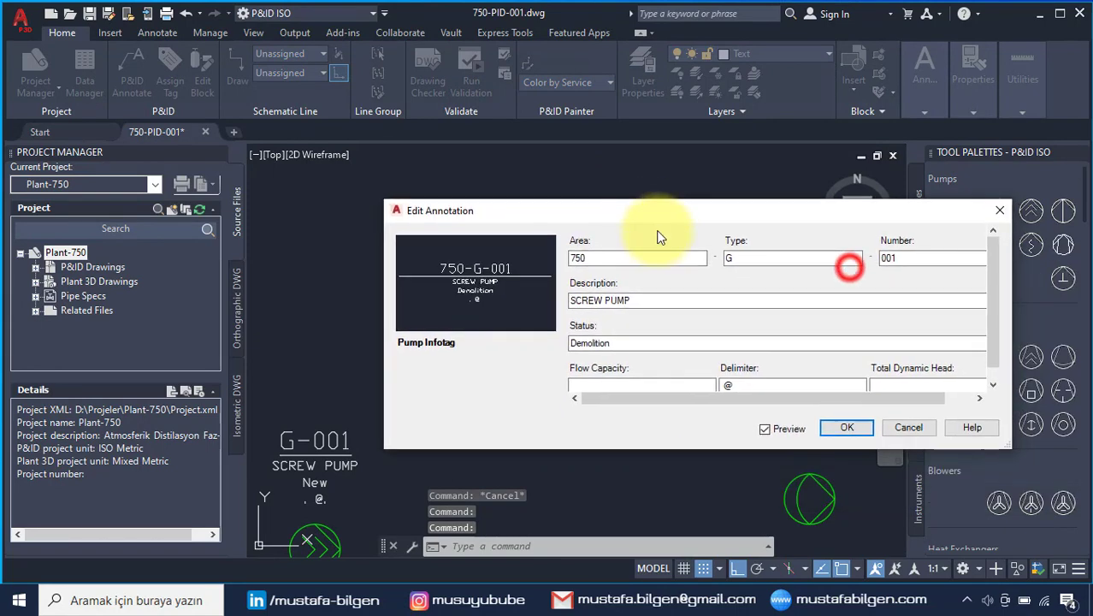
drag(996, 447, 996, 504)
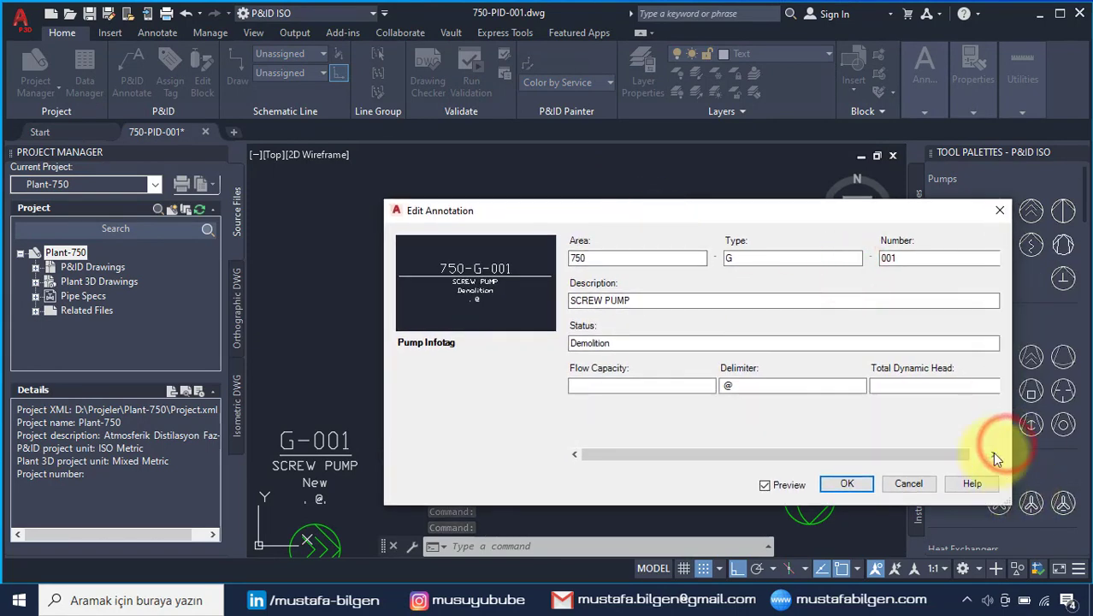
mouse_move(883, 454)
mouse_down()
mouse_move(969, 458)
mouse_move(814, 458)
mouse_up()
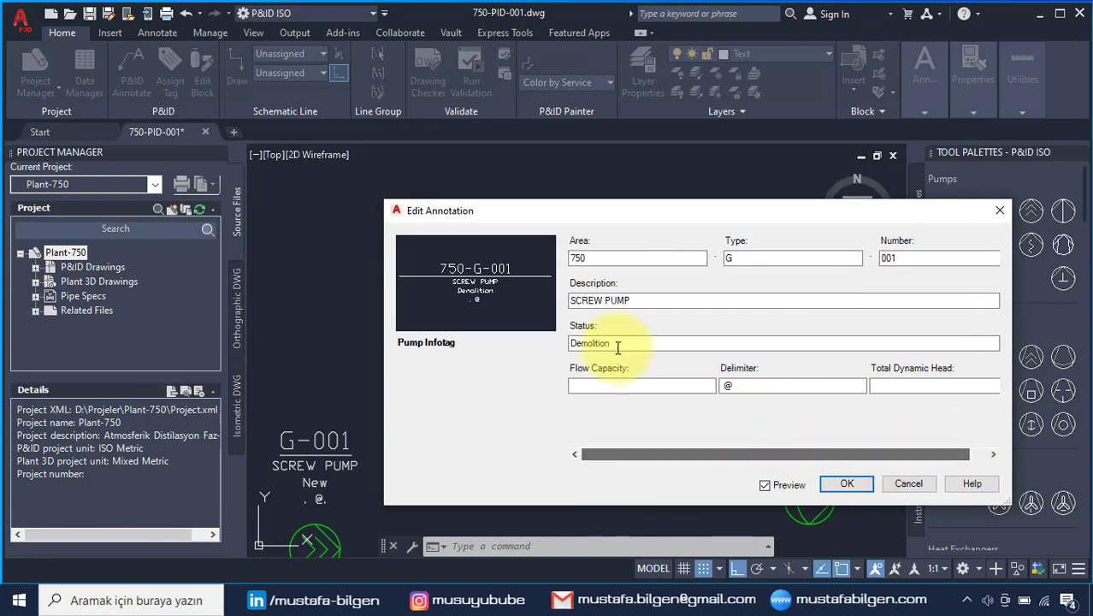
click(581, 342)
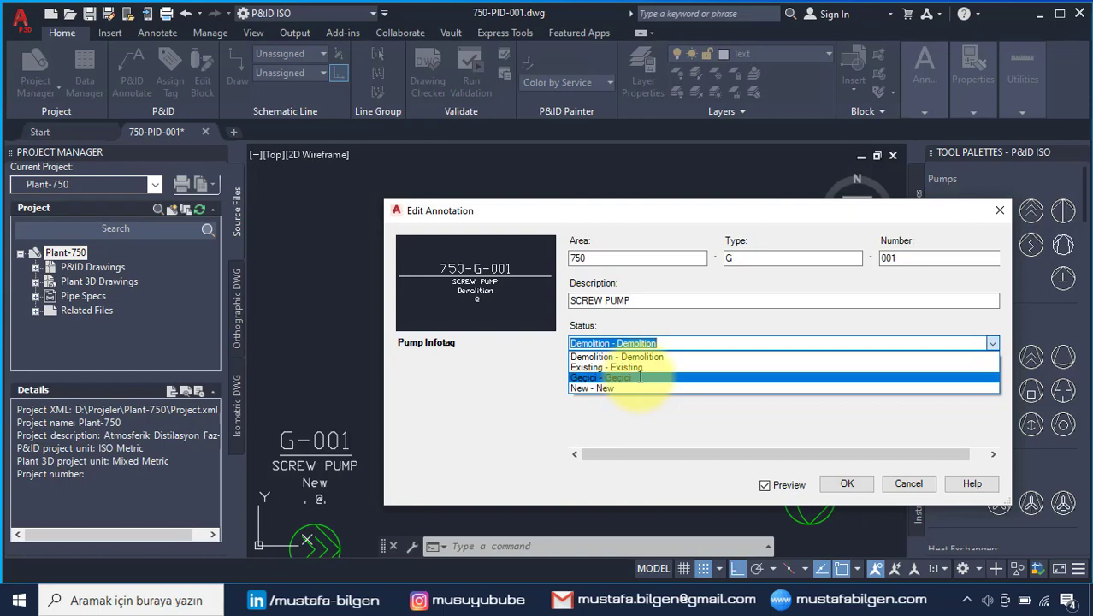
click(997, 210)
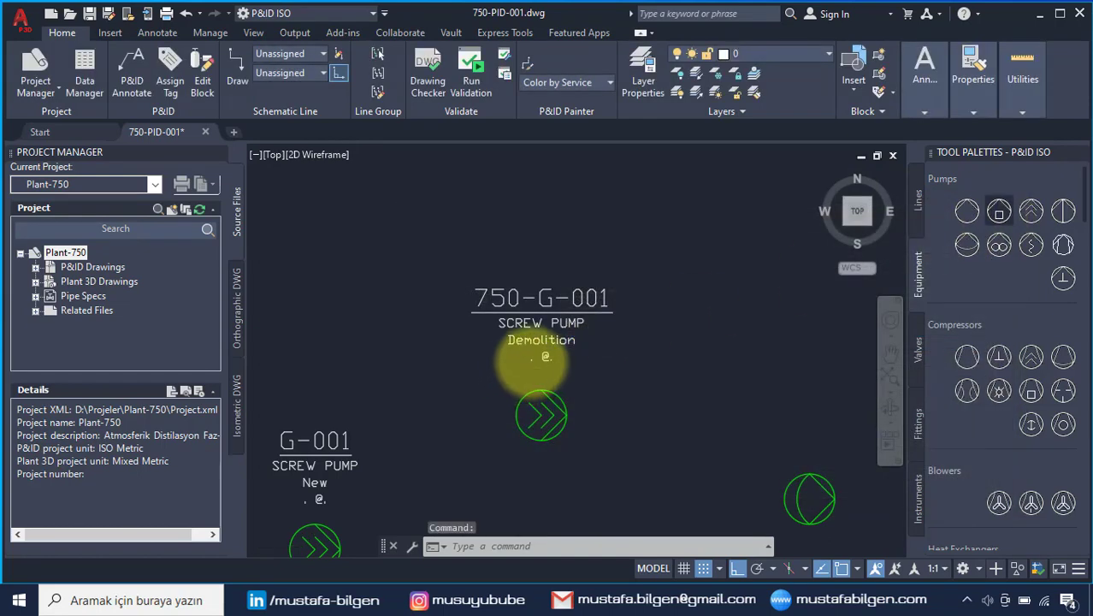
scroll(565, 333, down, 2)
middle_drag(580, 320, 534, 268)
scroll(537, 263, down, 2)
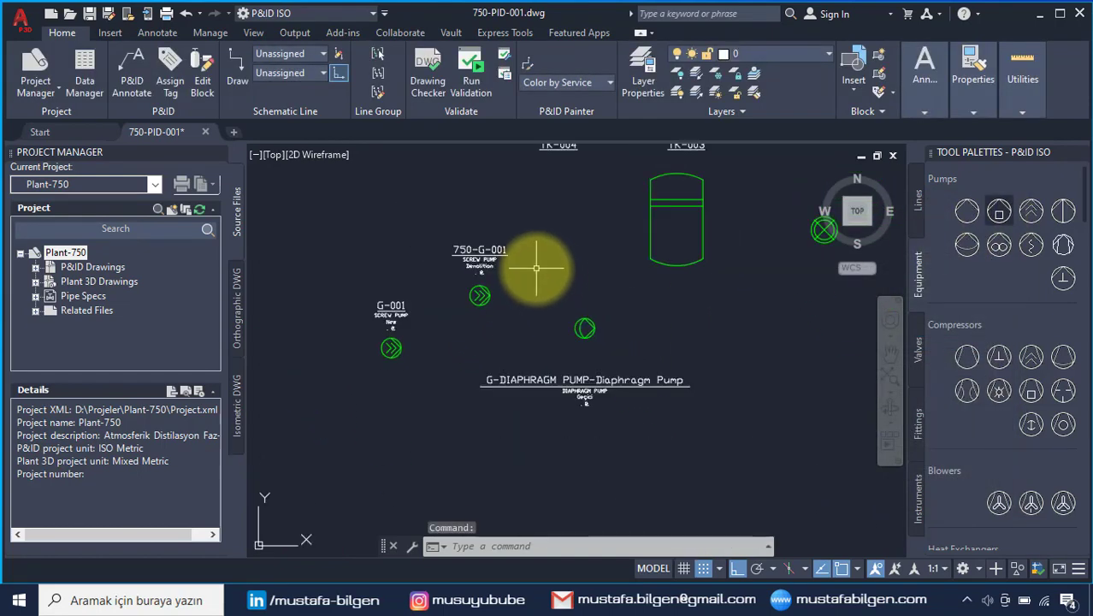
click(35, 85)
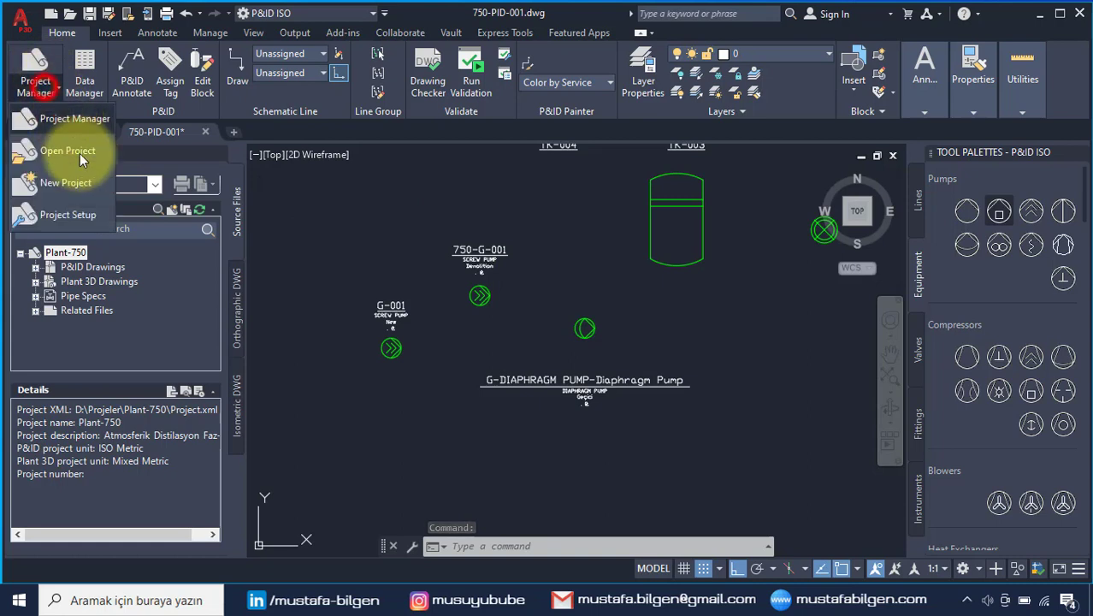
Step: Open Project Setup and view the Instrumentation class settings with Oval Tag Style annotation
click(83, 209)
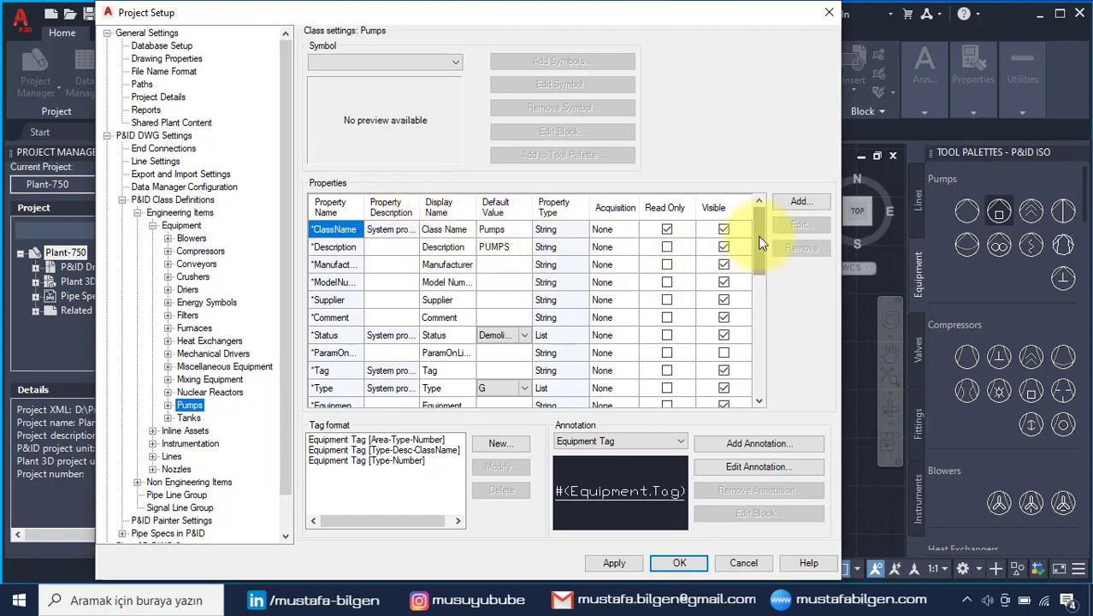
mouse_move(760, 242)
mouse_down()
mouse_move(741, 365)
mouse_move(690, 365)
mouse_up()
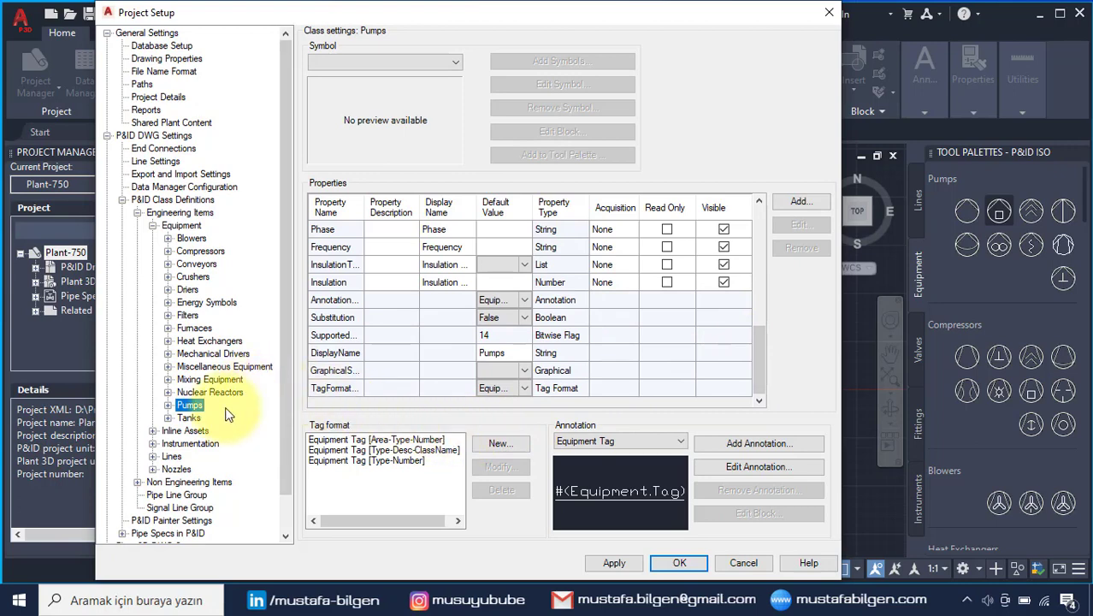
click(180, 446)
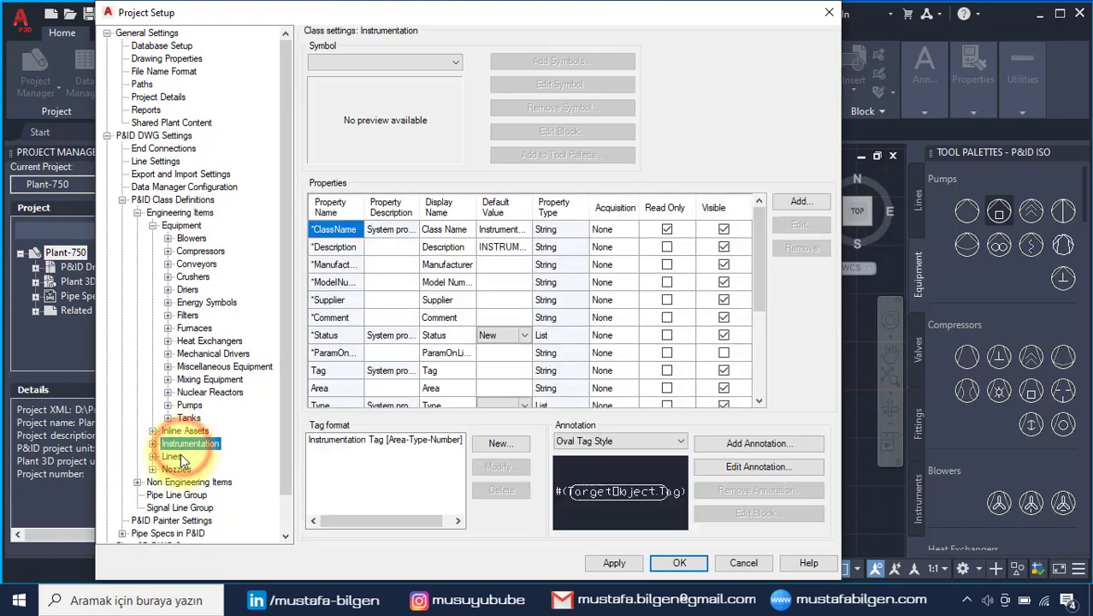
click(174, 457)
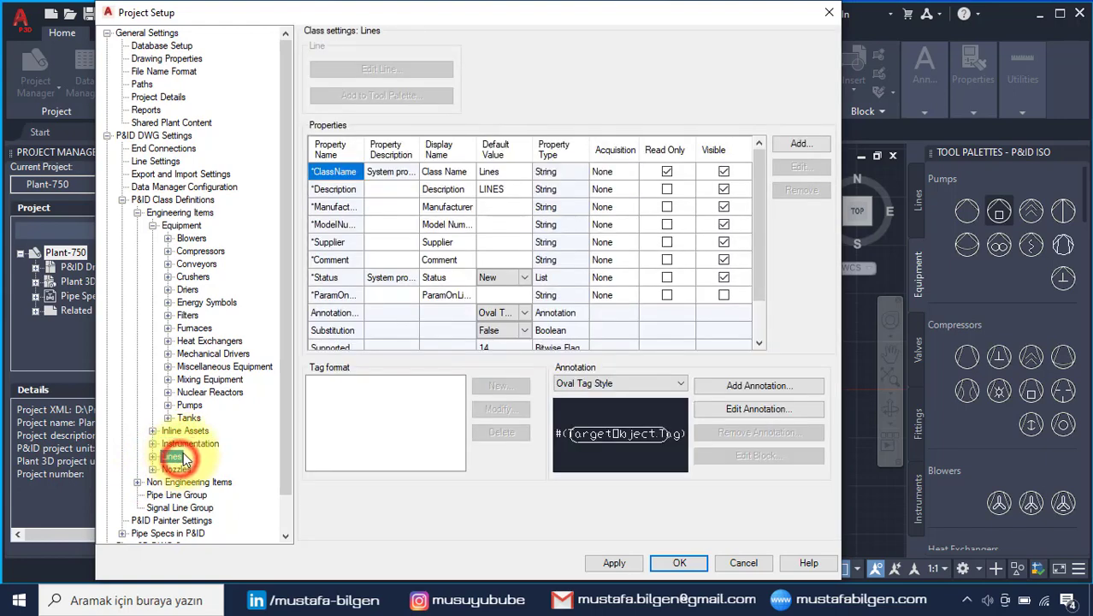
click(189, 445)
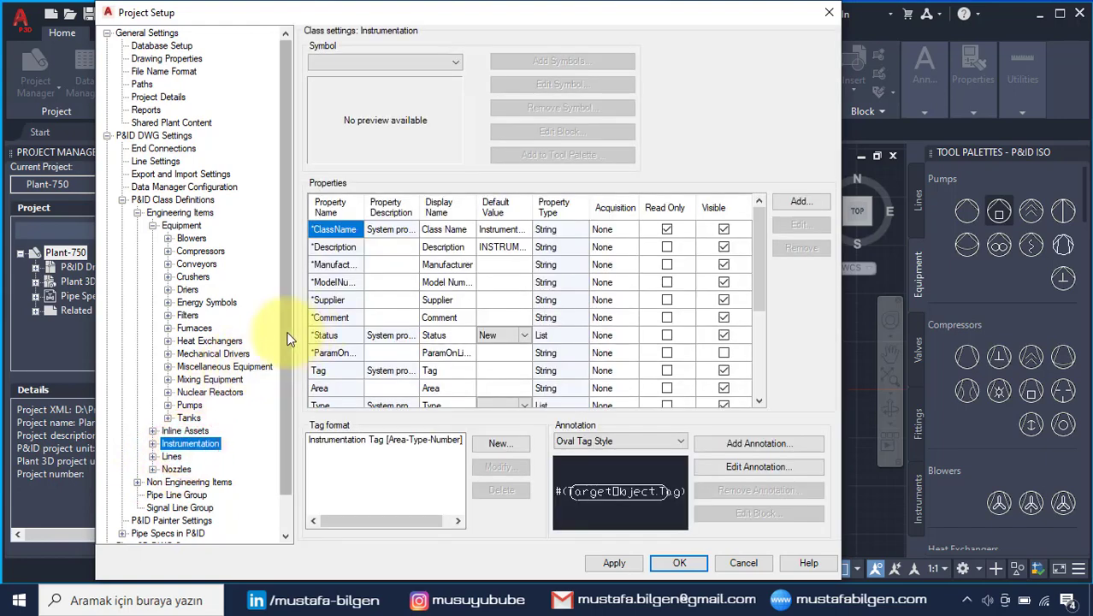
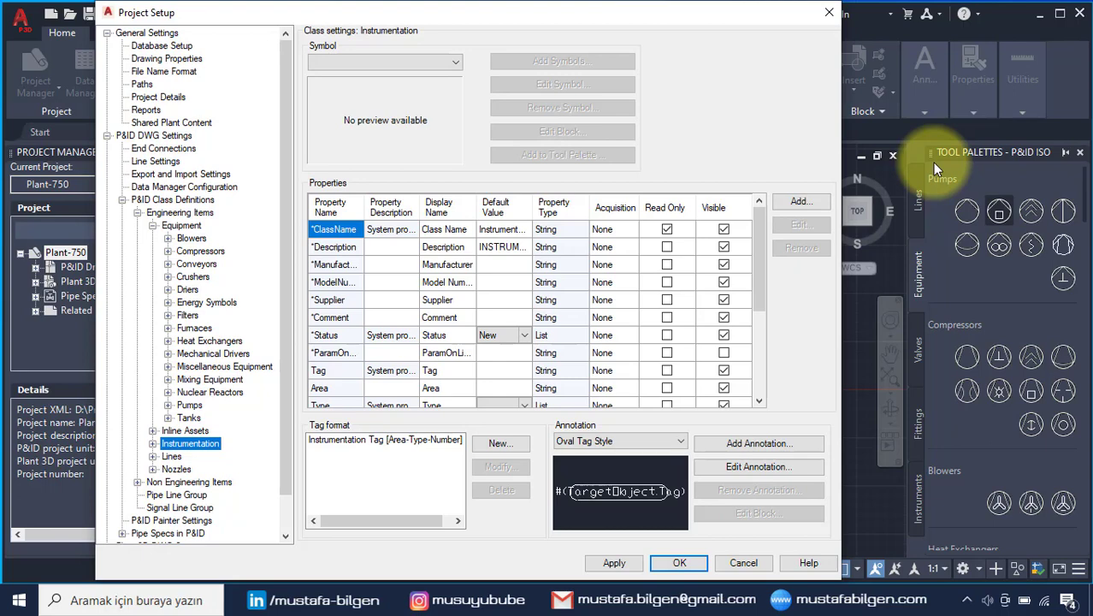
Step: Close Project Setup, pan to tanks TK-004 and TK-003, and browse the Plant-750 project options
click(829, 12)
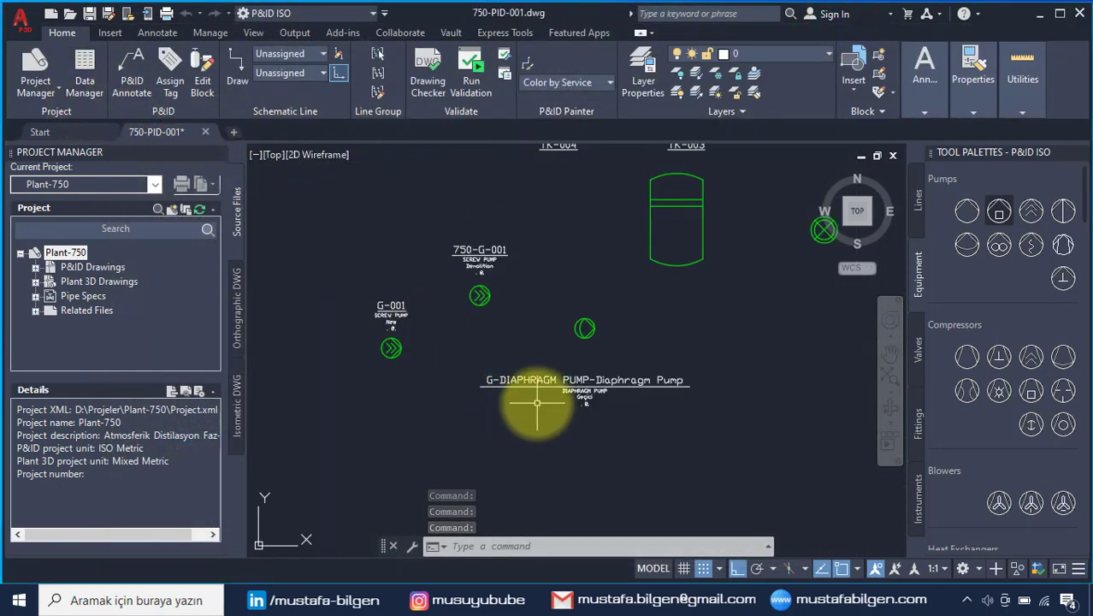
middle_drag(801, 361, 723, 447)
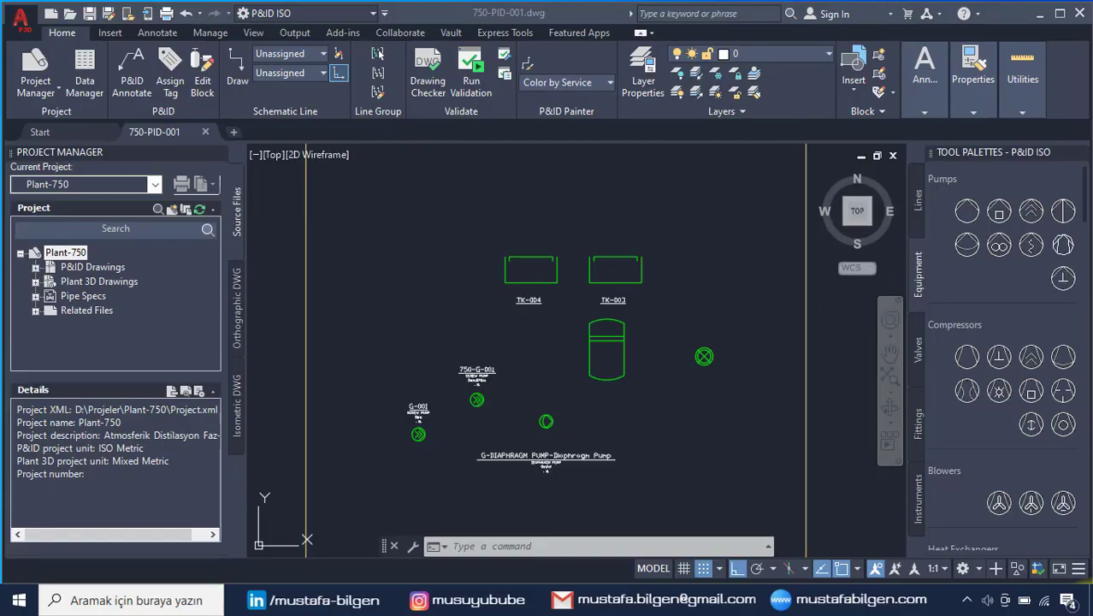
click(57, 90)
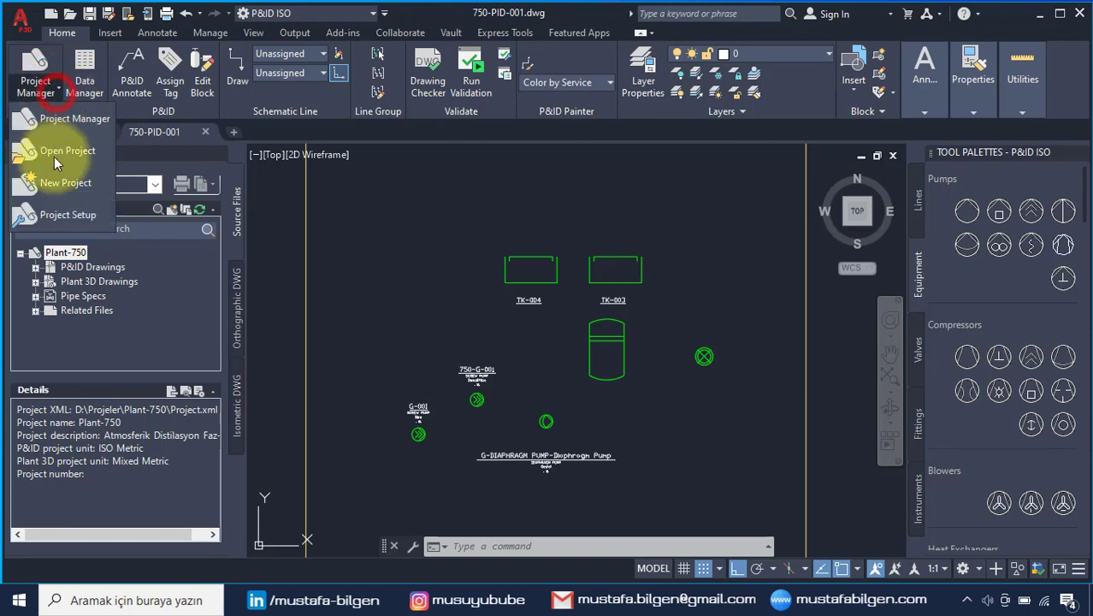
click(73, 261)
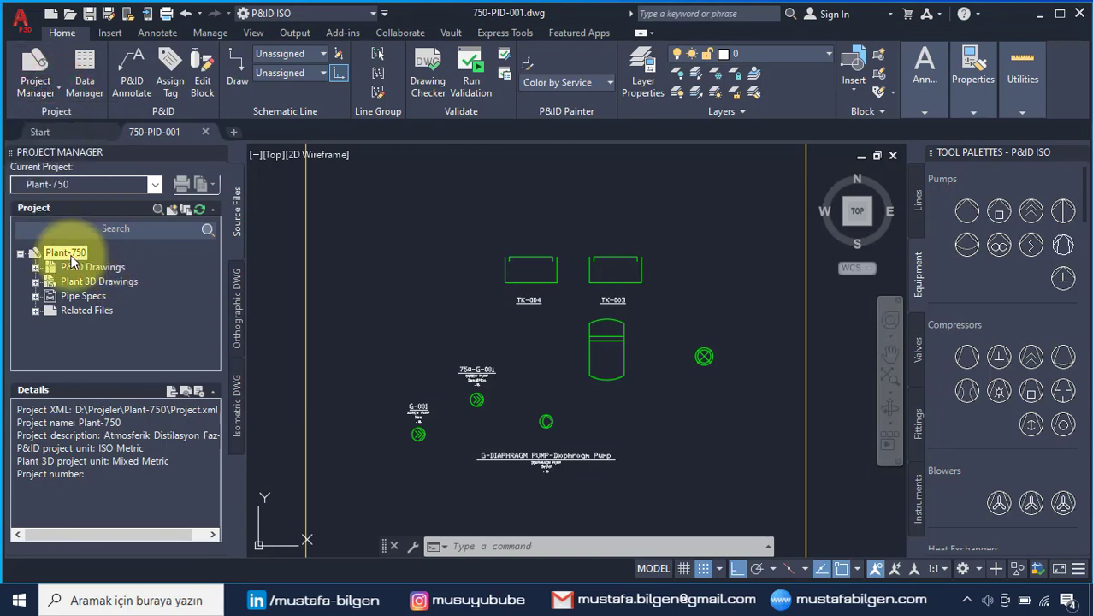
right_click(73, 259)
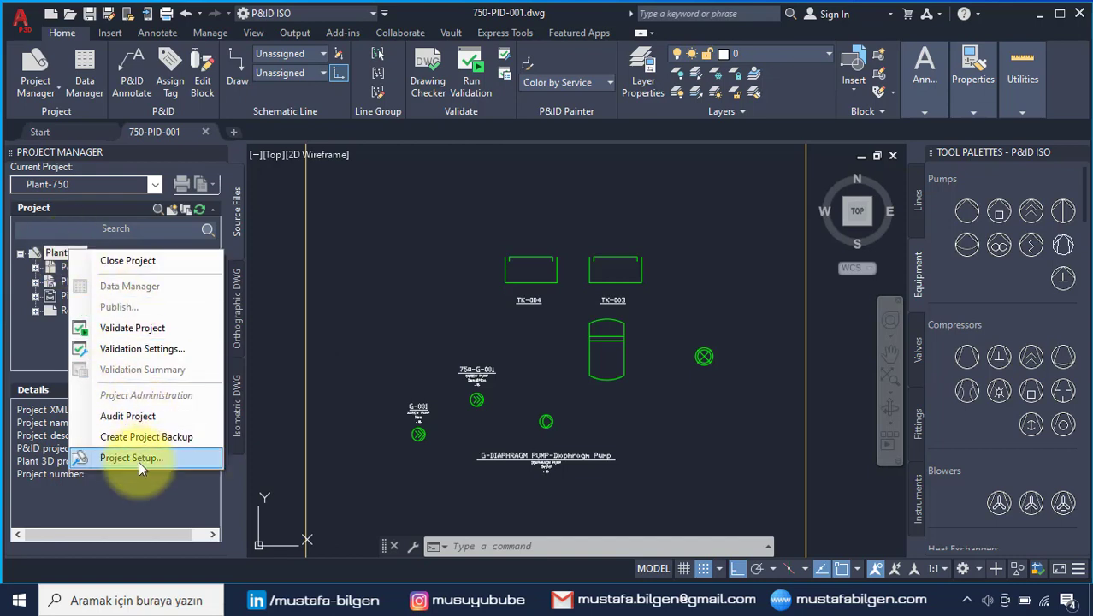
click(393, 312)
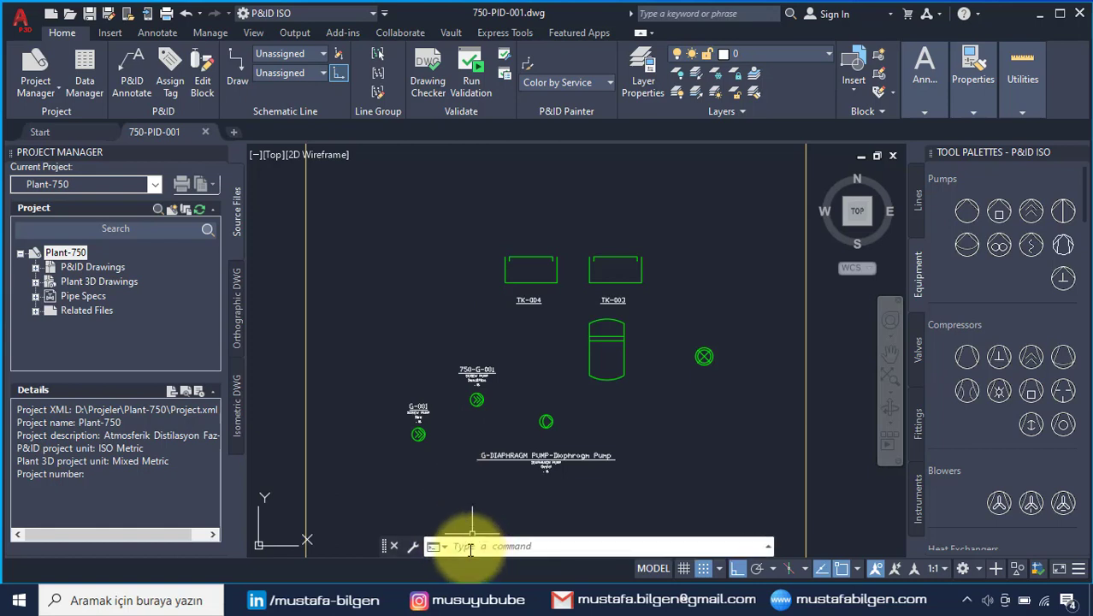
Step: Reopen Project Setup with the PROJECTSETUP command
click(469, 548)
text(p)
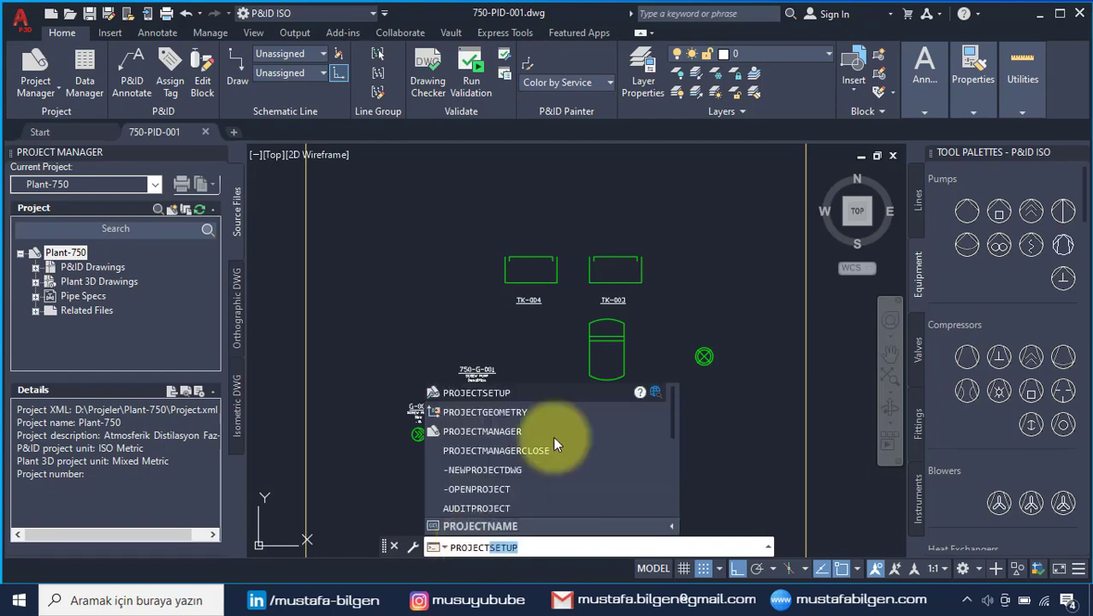
click(540, 392)
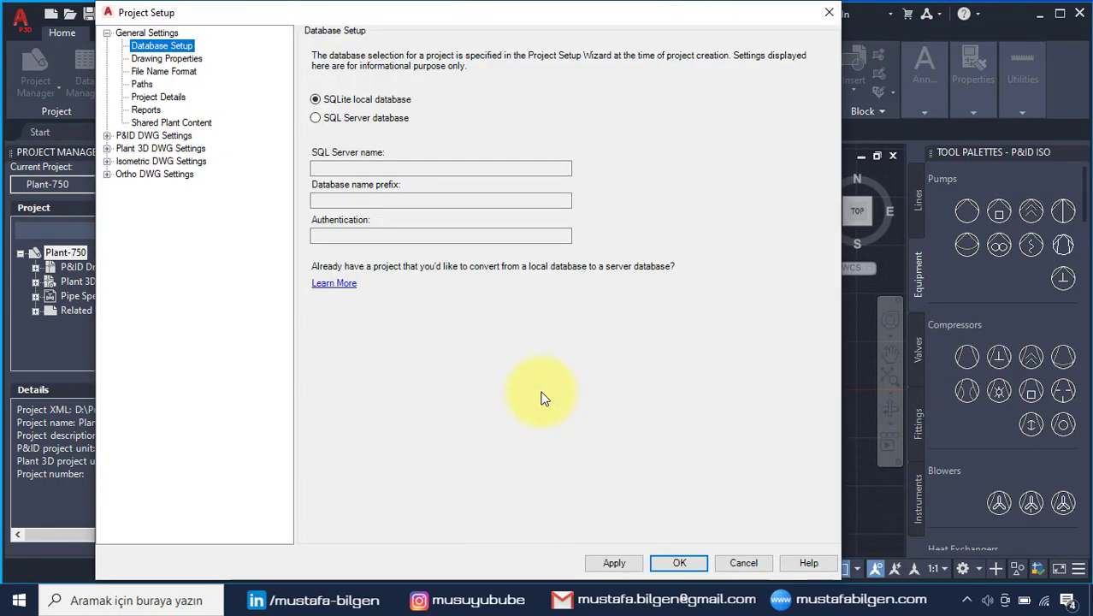
Step: Navigate to P&ID Class Definitions > Engineering Items > Equipment > Pumps
click(107, 135)
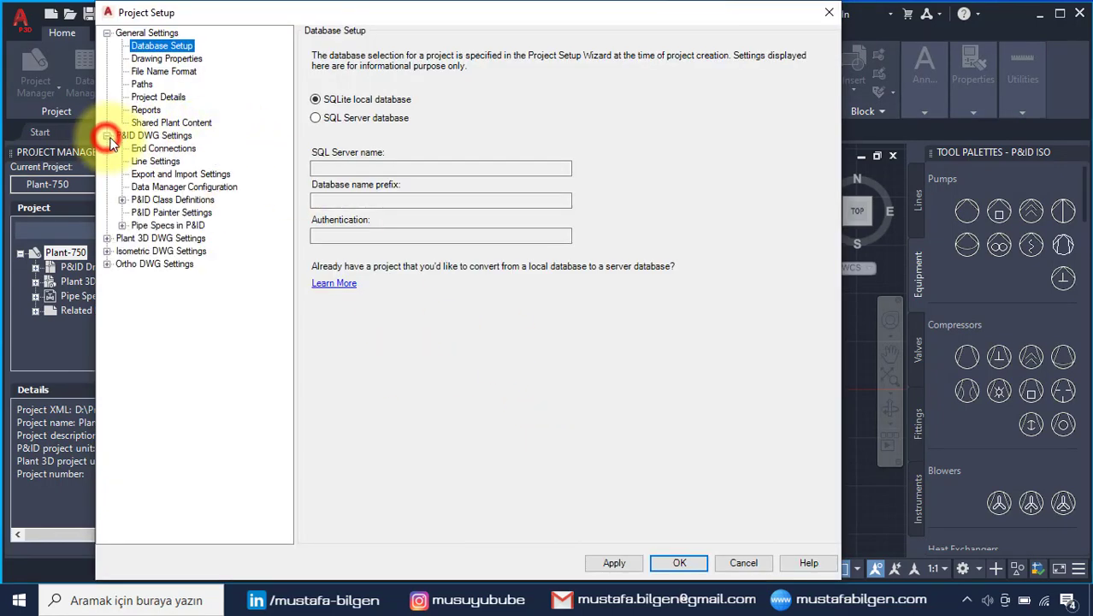
click(122, 200)
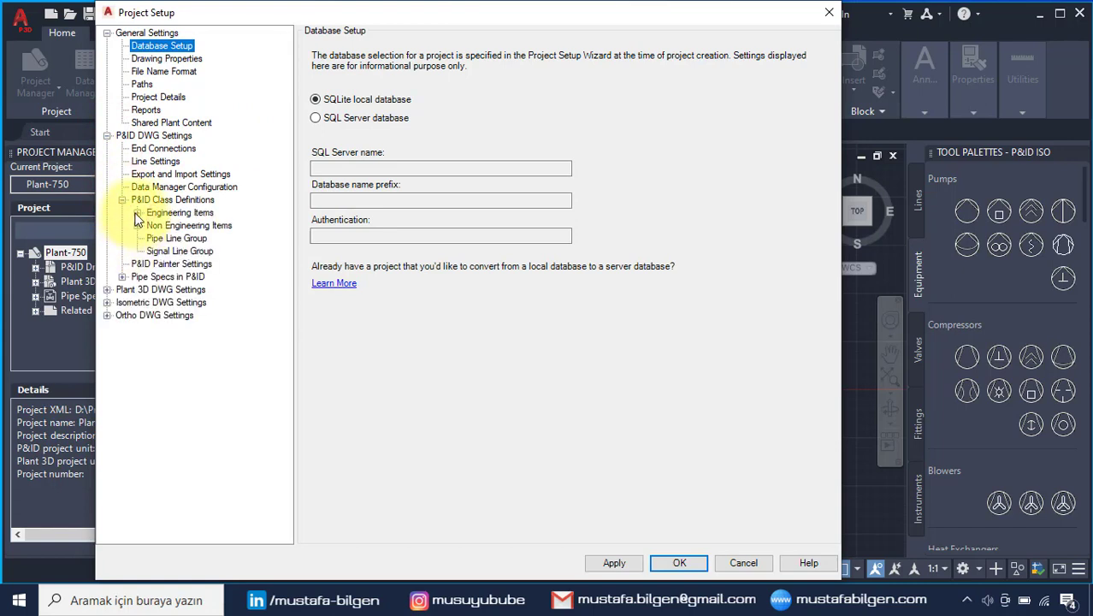
click(137, 213)
click(153, 226)
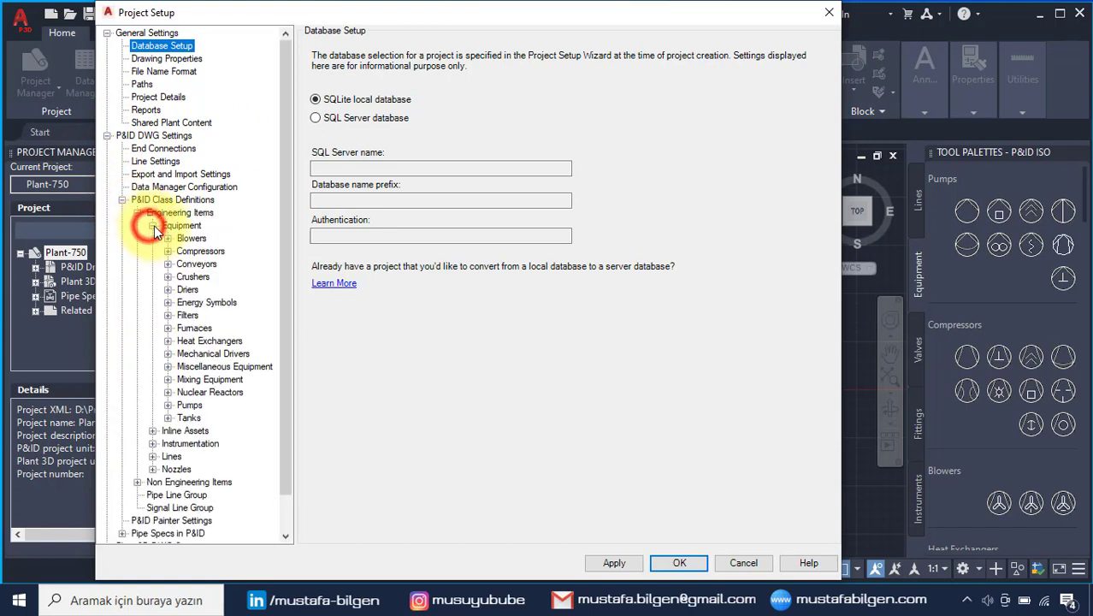
click(189, 406)
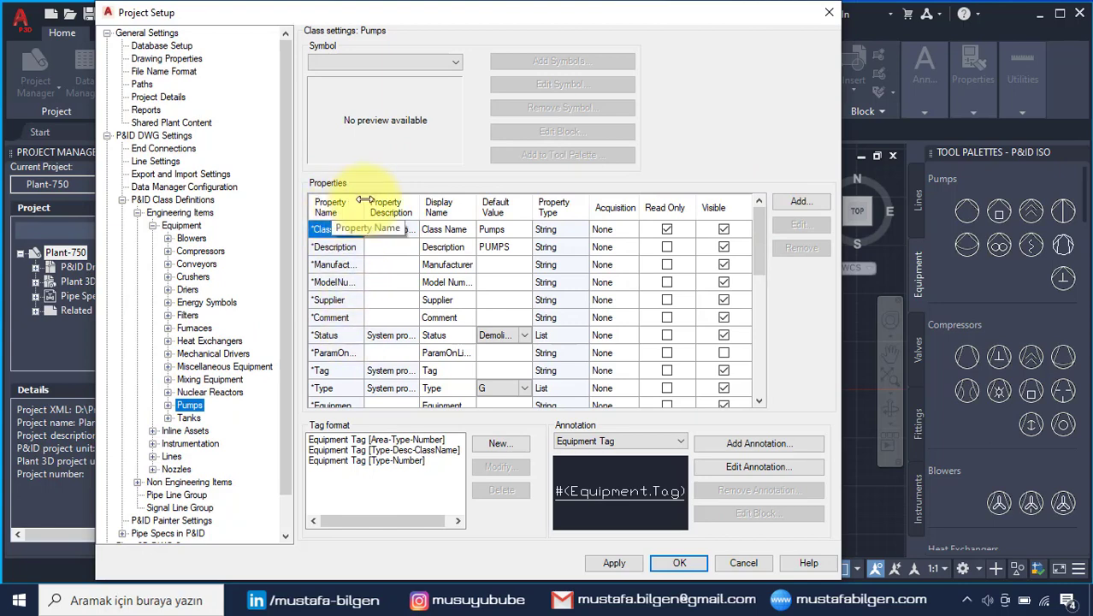
Step: Widen the Property Name and Property Description columns of the Pumps table
drag(364, 199, 382, 198)
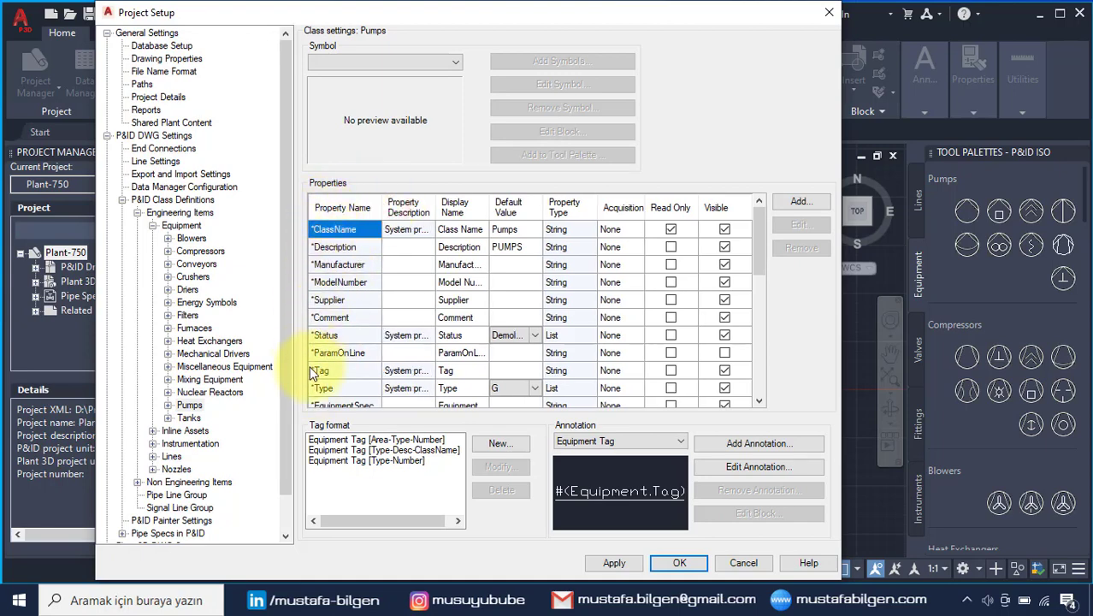
drag(382, 203, 514, 207)
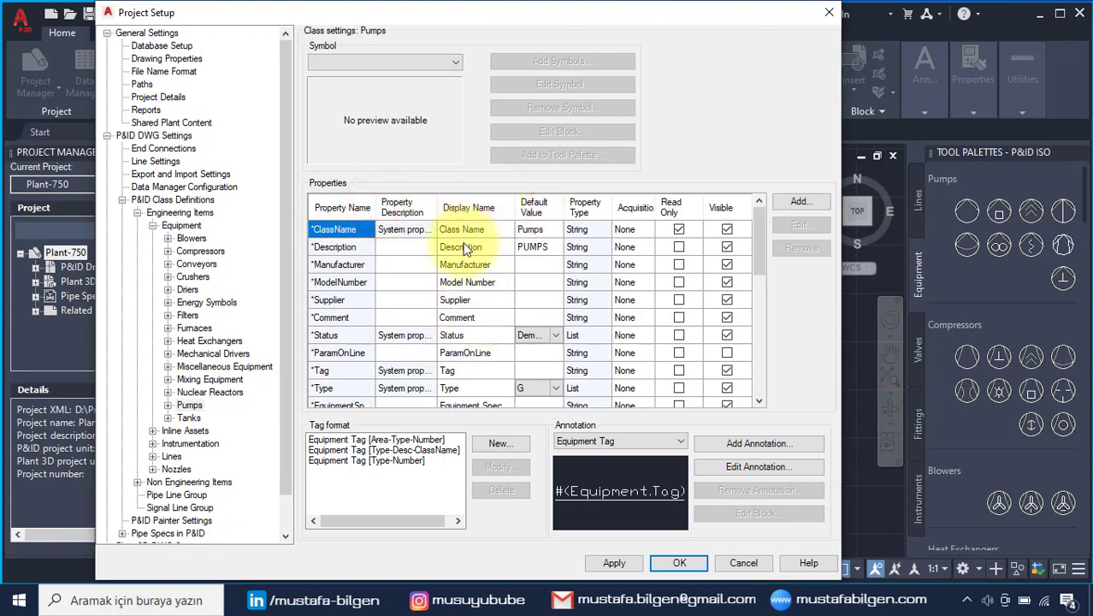
drag(375, 206, 380, 206)
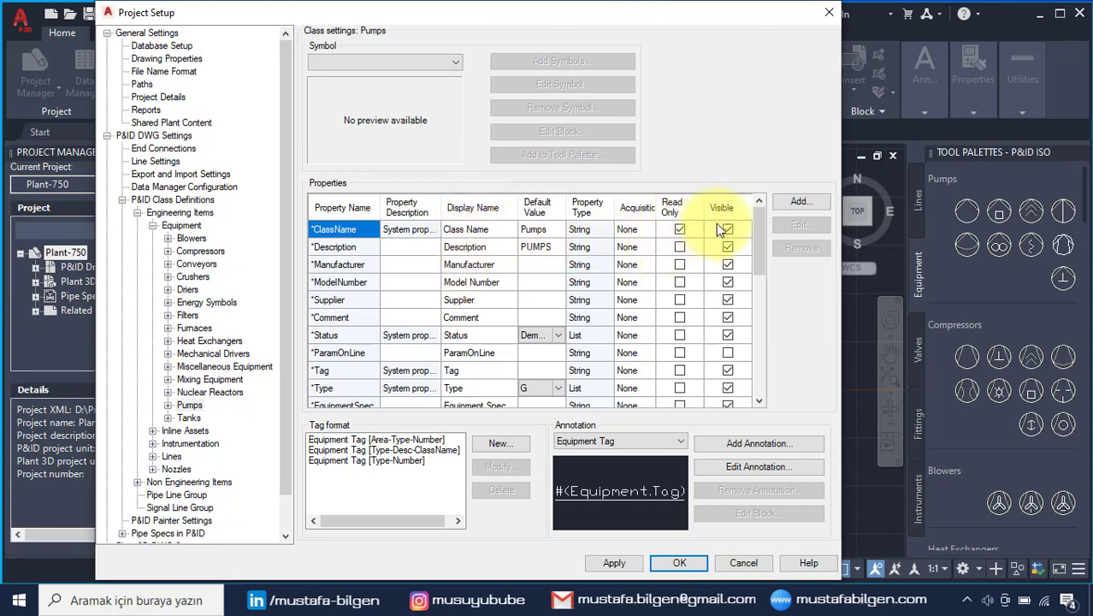
Step: Try adding a Pumps property named 'Montaj Yetkilisi', triggering the Invalid Name error
click(795, 201)
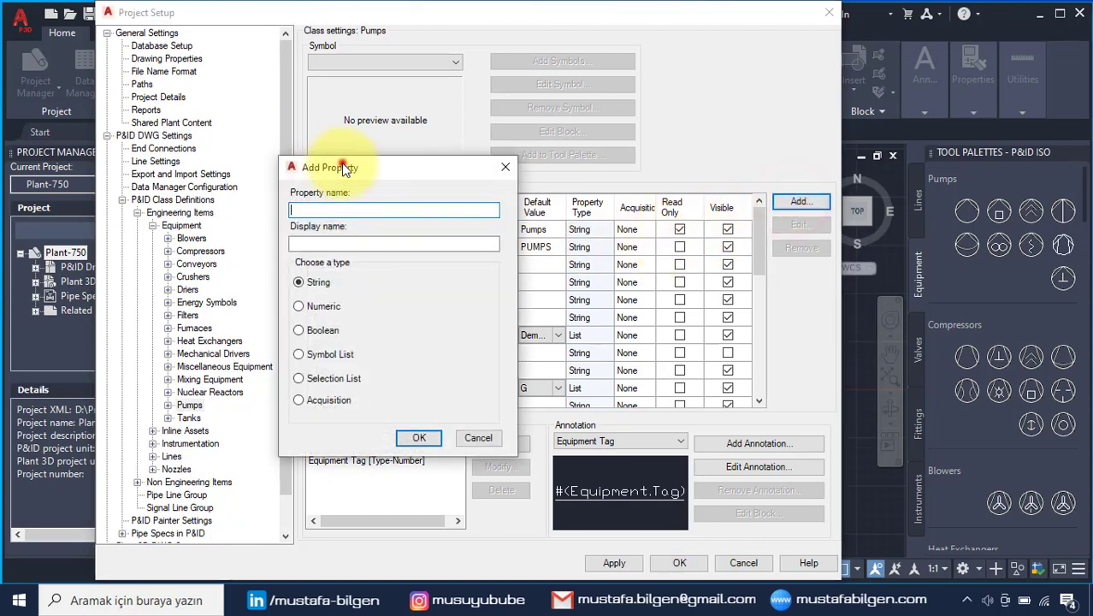
drag(343, 168, 621, 219)
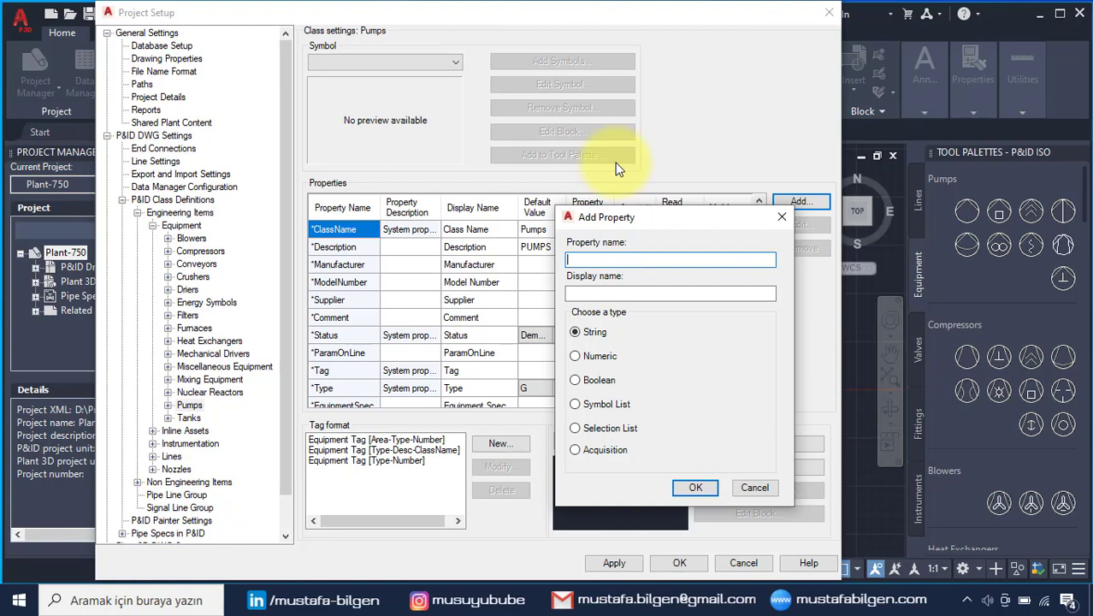
text(Mon)
text(taj )
text(Ye)
key(BackSpace)
key(BackSpace)
text(Yetki)
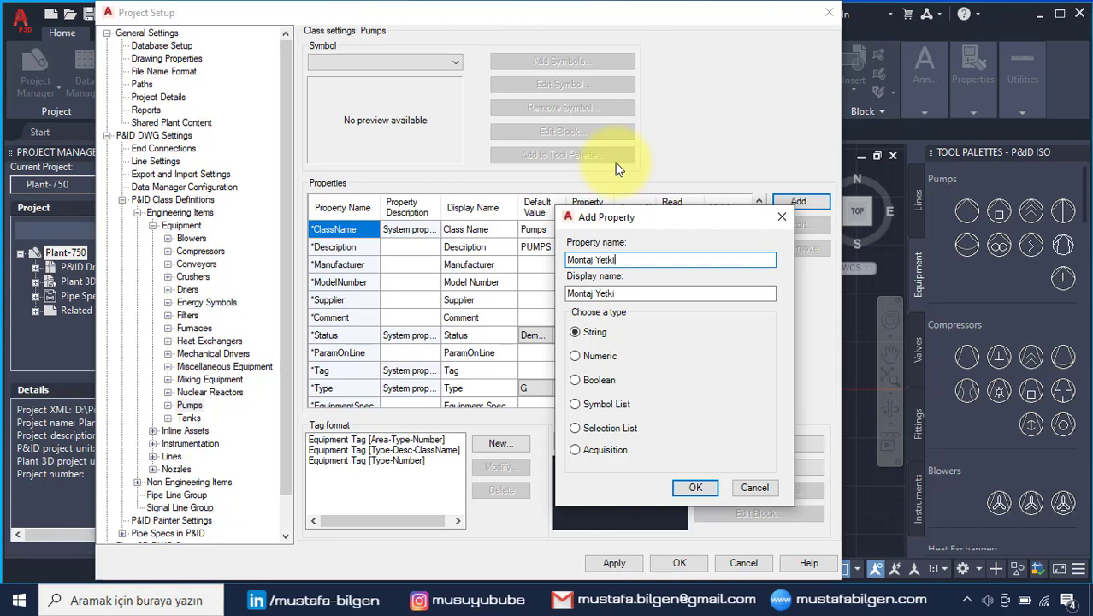
text(lisi)
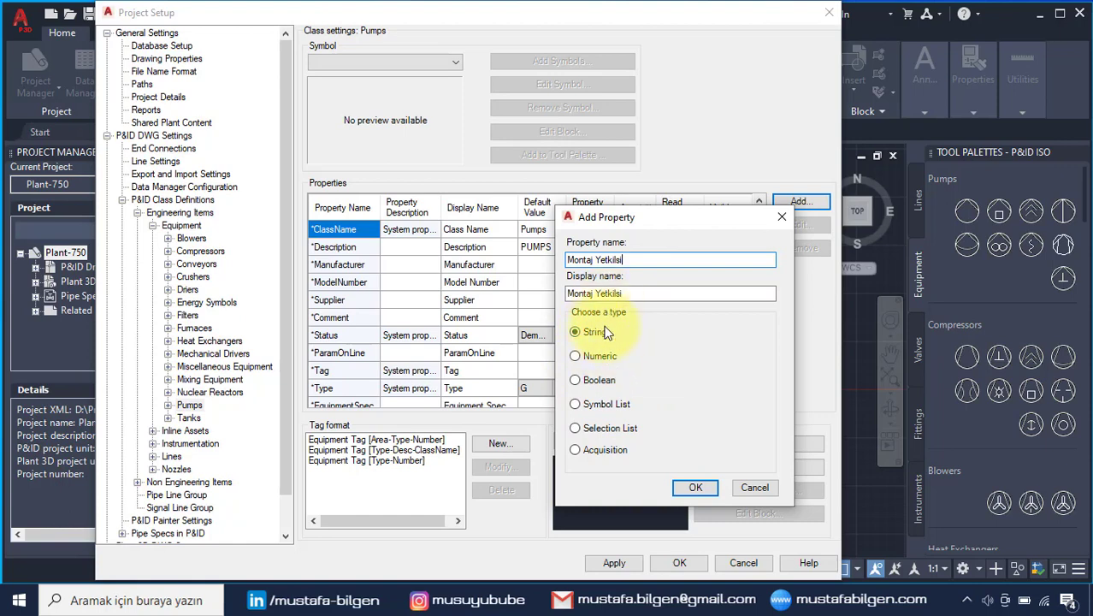
click(691, 488)
drag(648, 317, 605, 363)
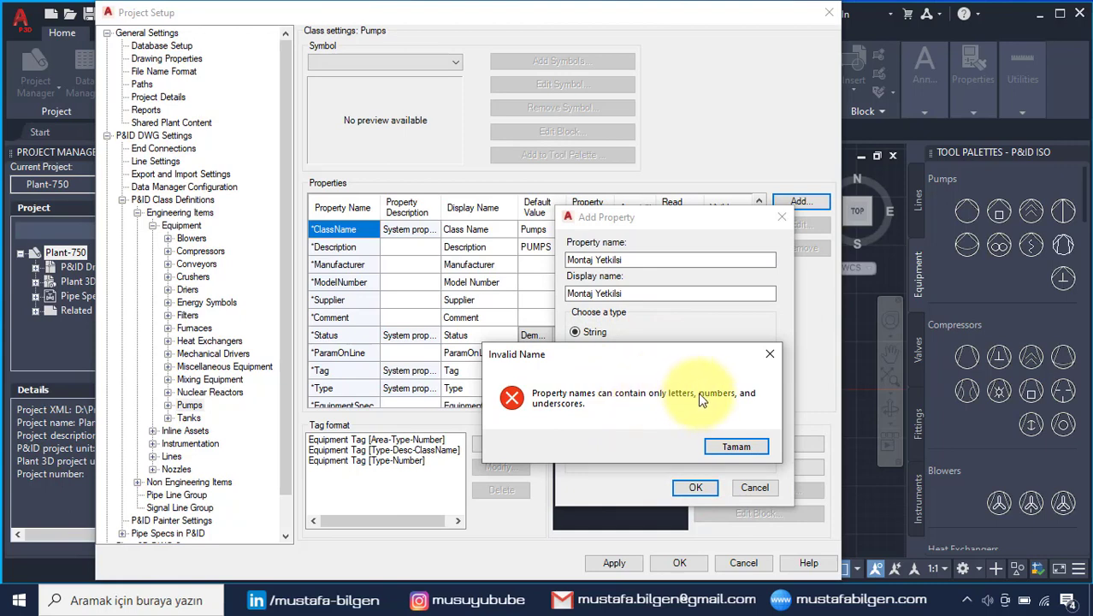
Step: Remove the space to name it MontajYetkilisi and create the String property
click(769, 354)
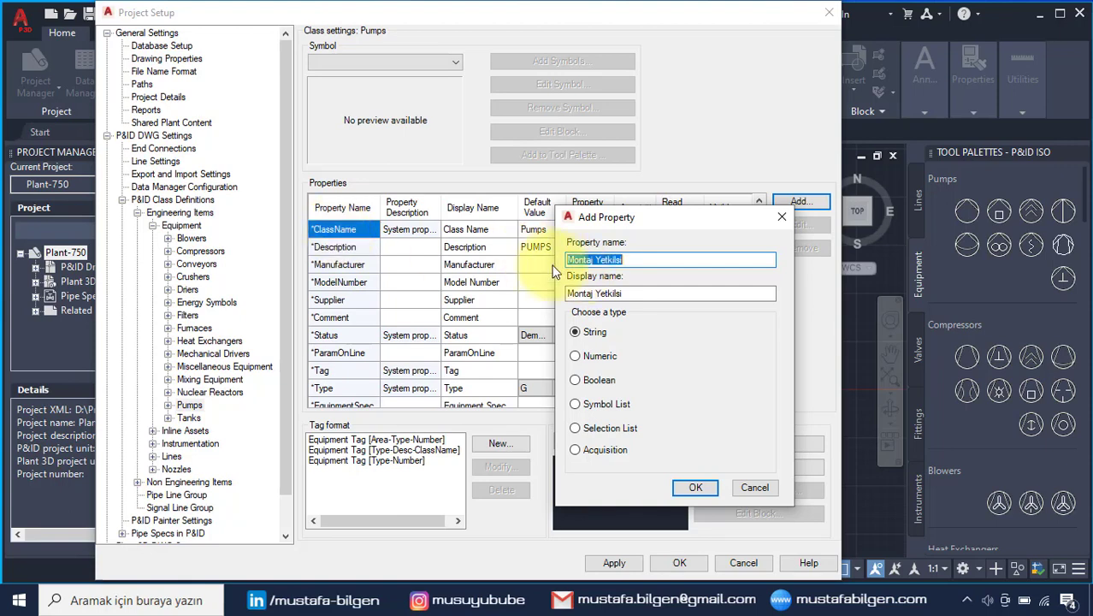
click(596, 259)
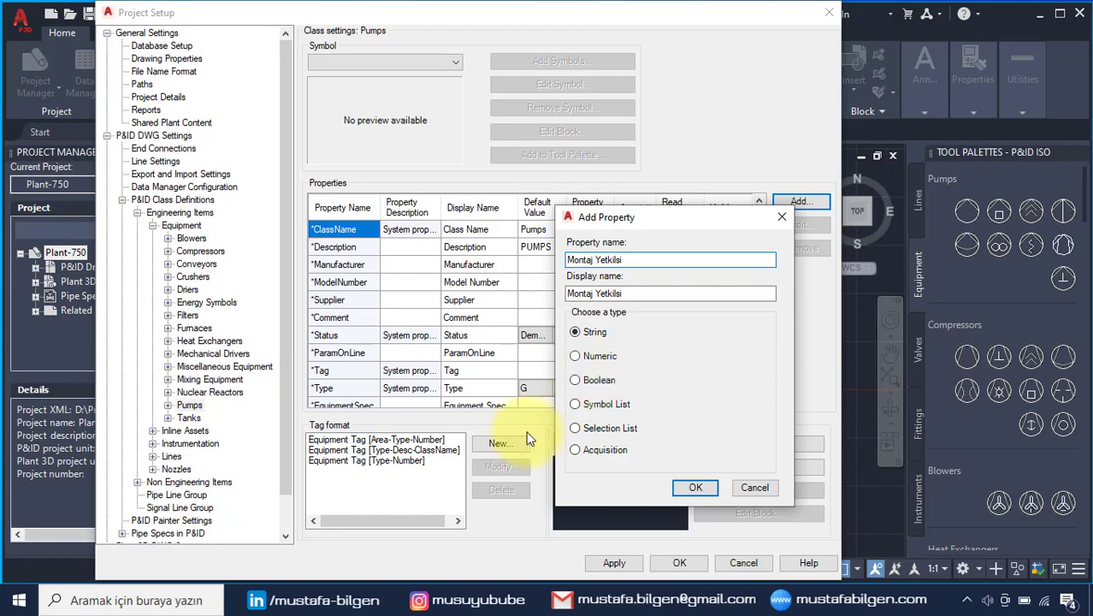
key(BackSpace)
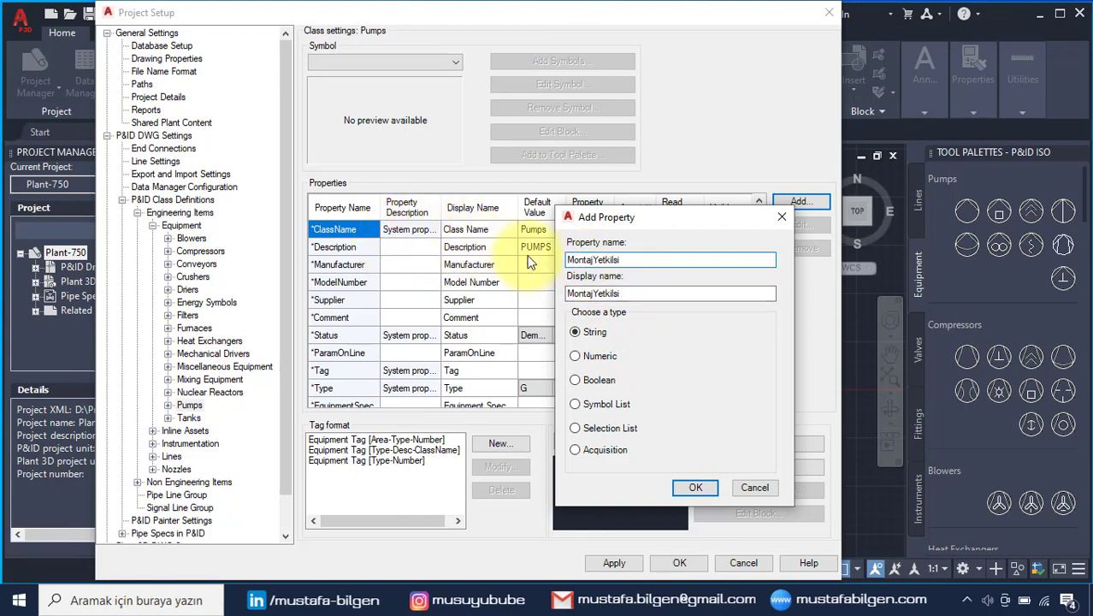
click(589, 292)
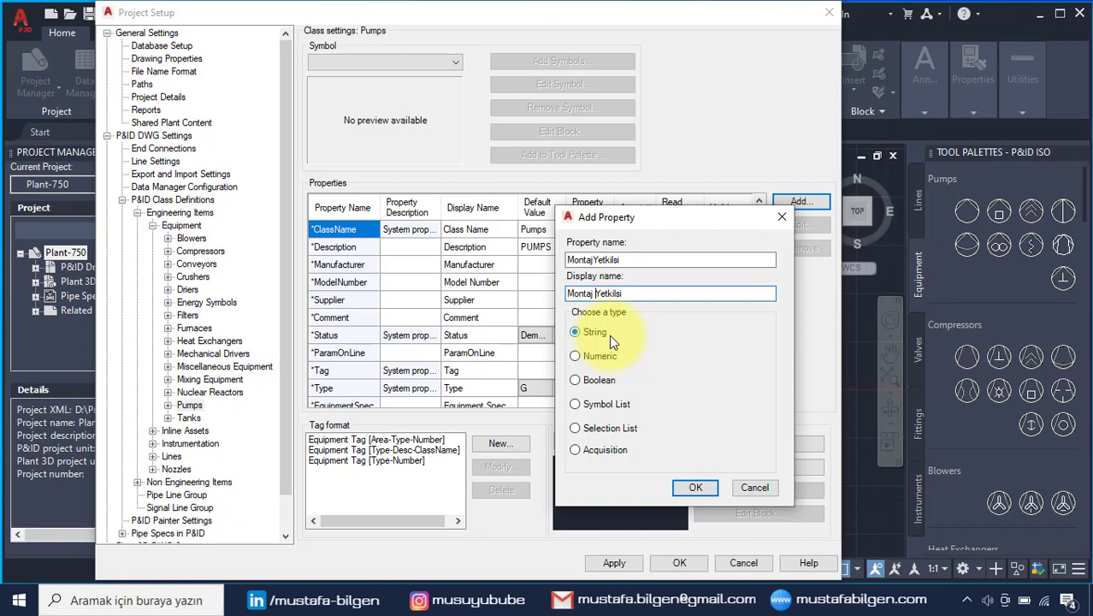
click(696, 488)
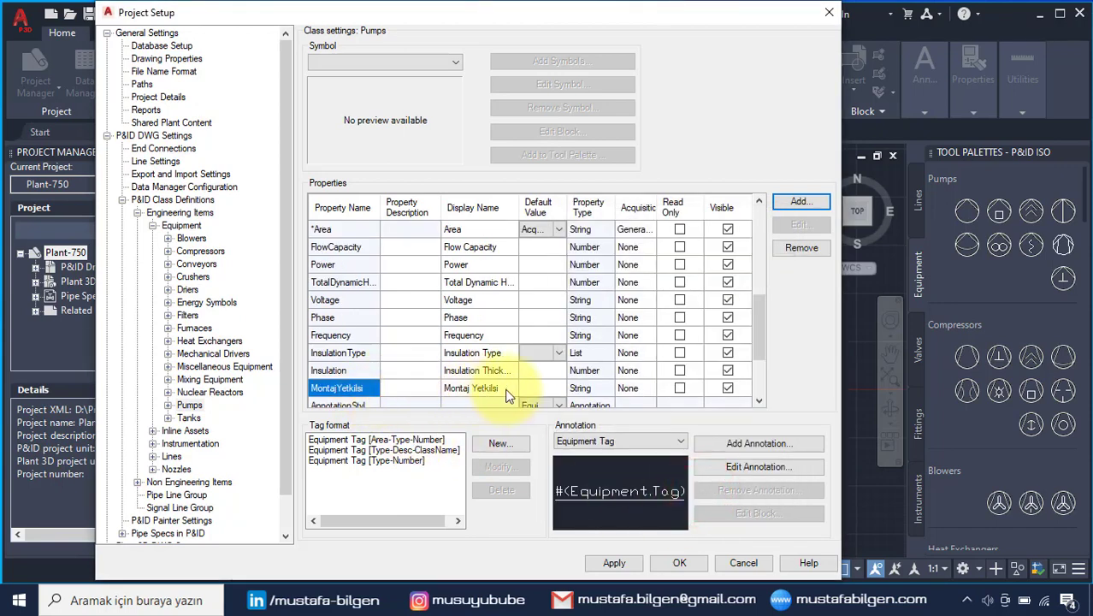
Step: Give the MontajYetkilisi property the description 'Yetkili Kişi'
click(420, 381)
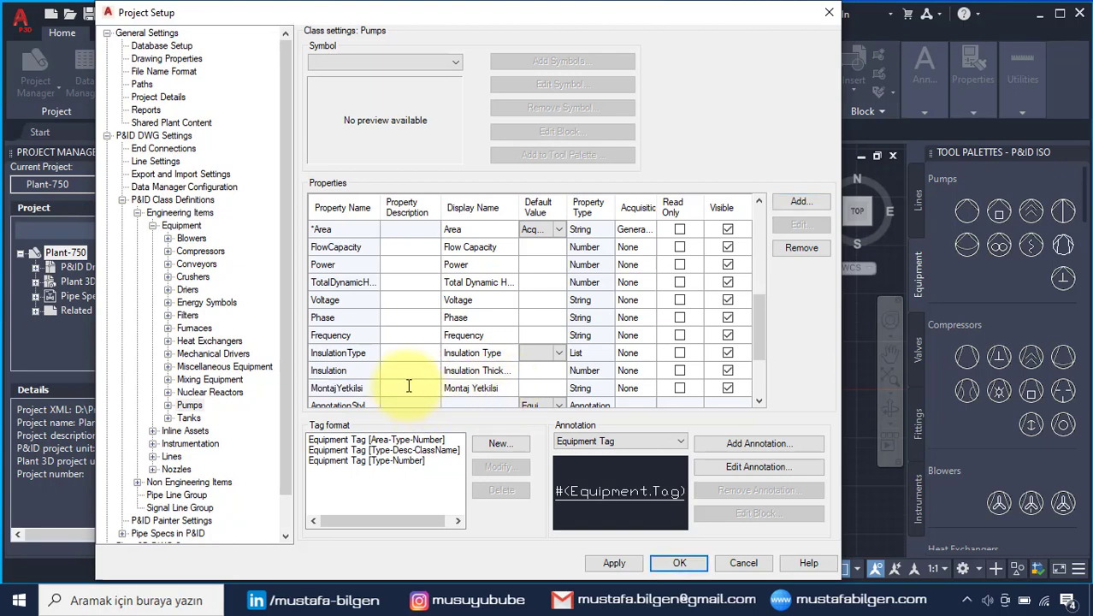
scroll(410, 368, up, 1)
scroll(411, 374, down, 3)
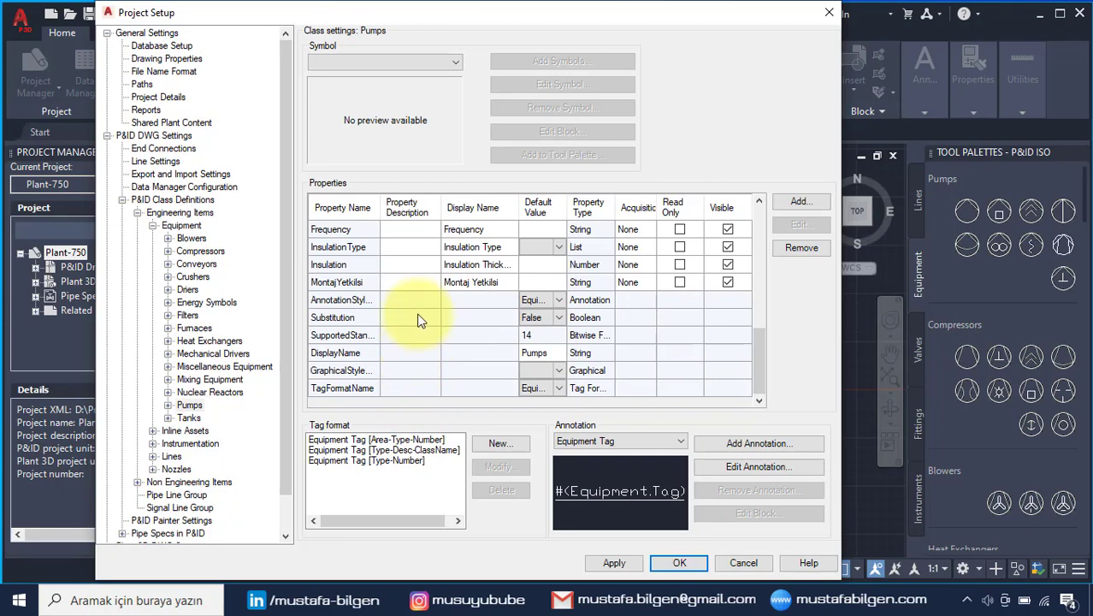
scroll(419, 320, up, 1)
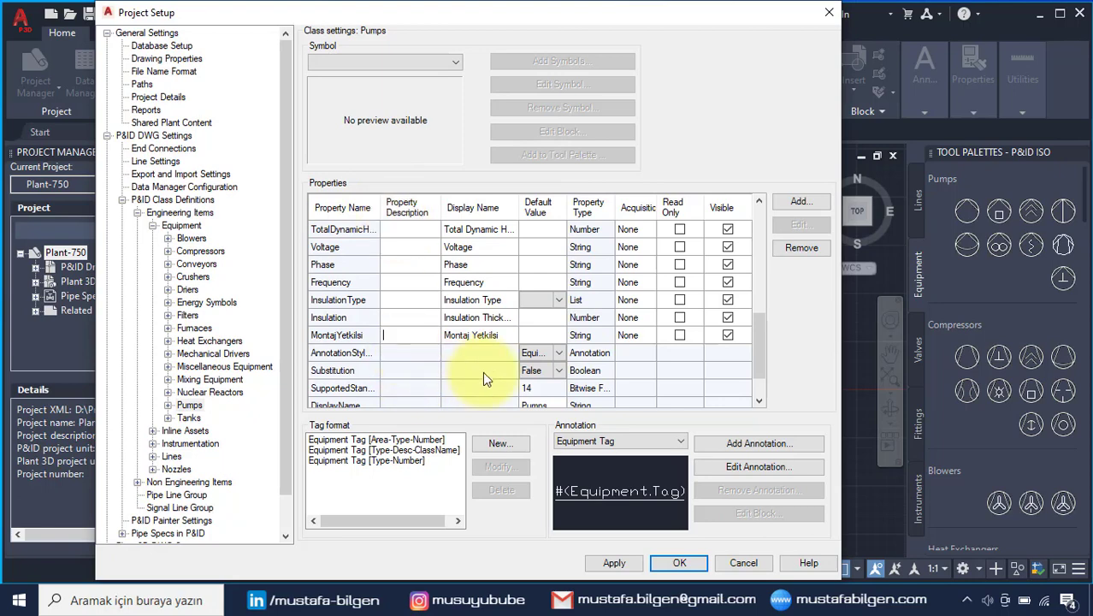
text(Yetk)
text(ili)
text( Kişi)
Step: Edit the Montaj Yetkilisi display name and make the property visible
double_click(499, 335)
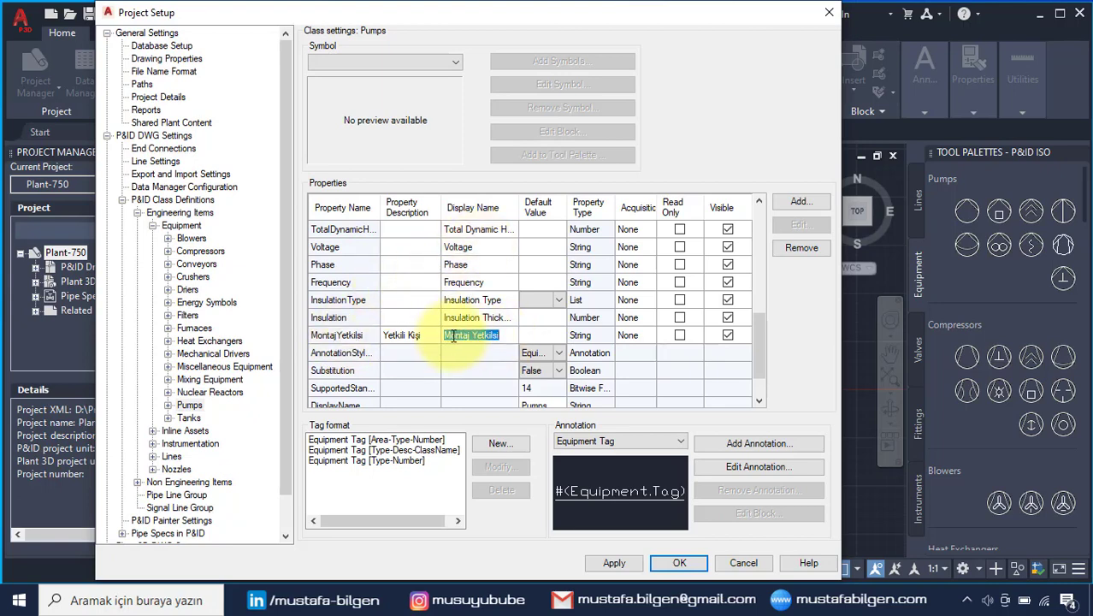
click(505, 333)
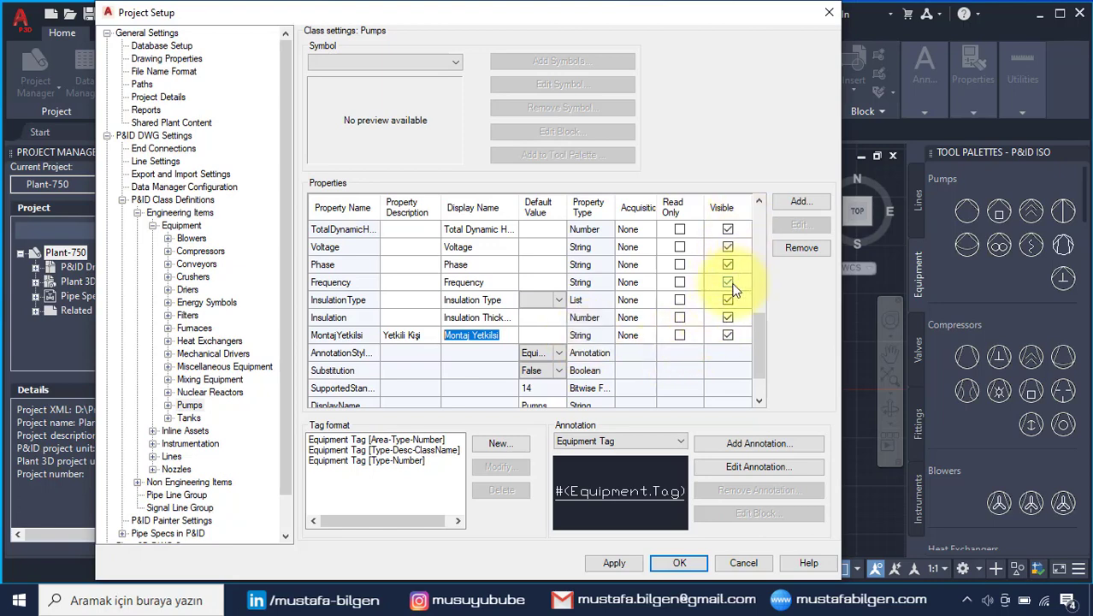
click(728, 335)
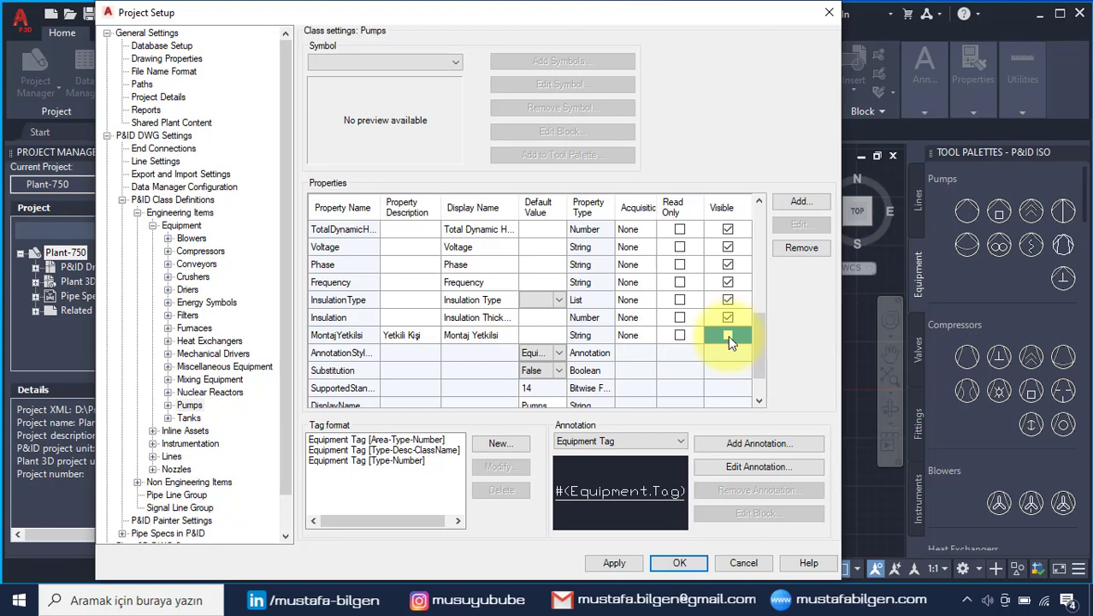
click(727, 335)
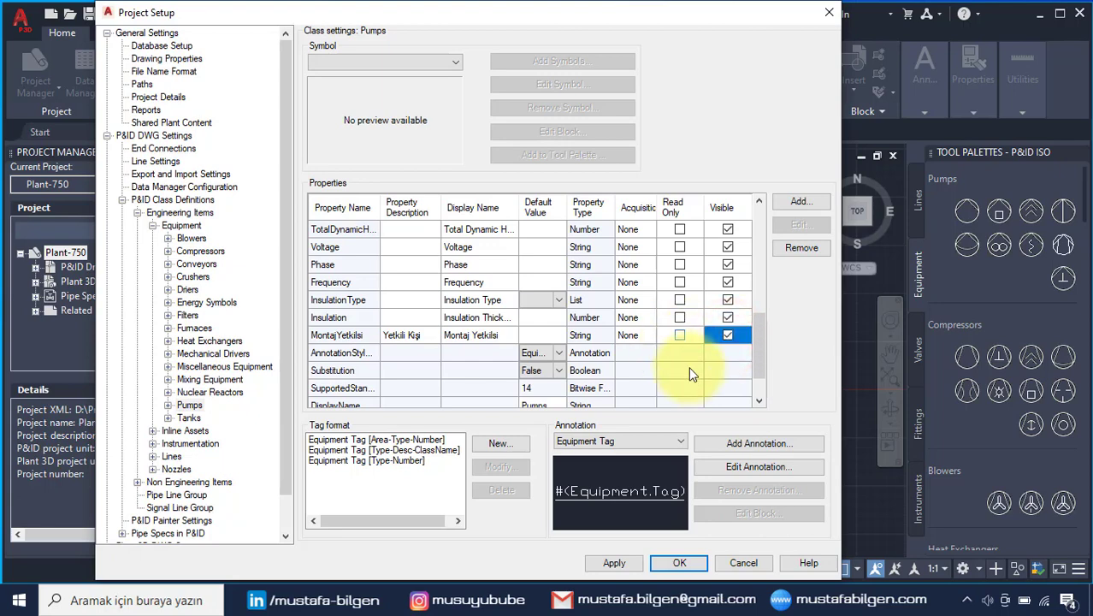
click(801, 202)
Step: Add a read-only String property named Designer to Pumps
drag(694, 222, 586, 286)
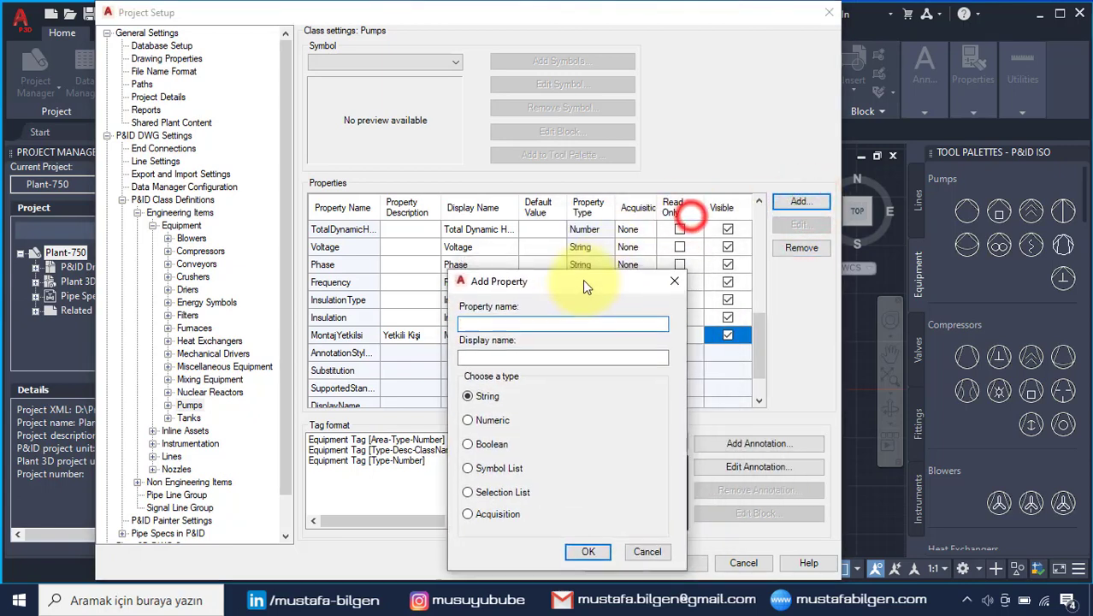
click(522, 323)
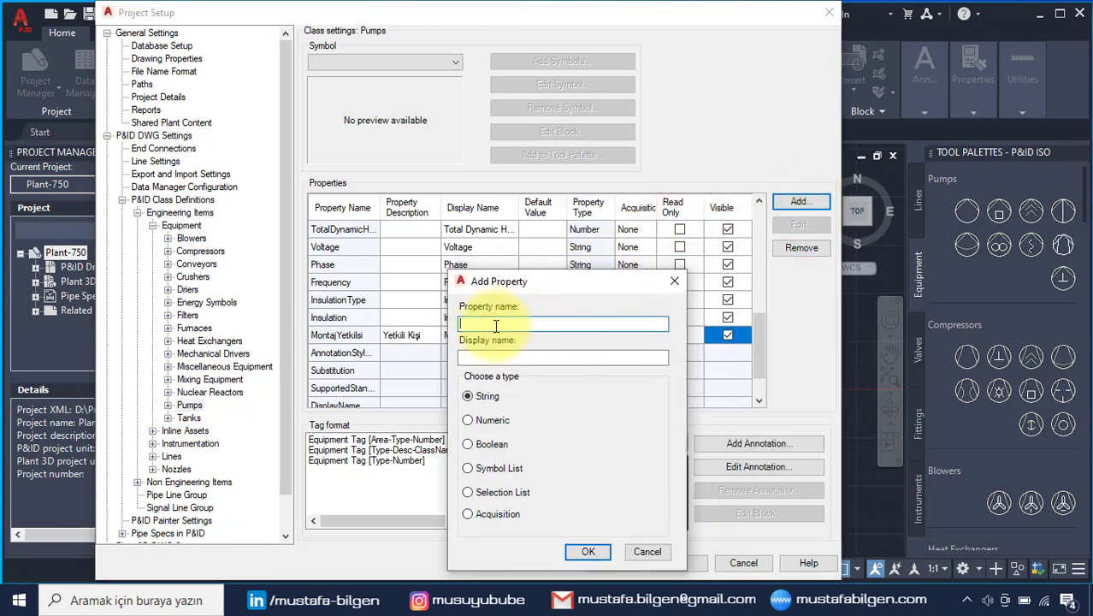
text(Desig)
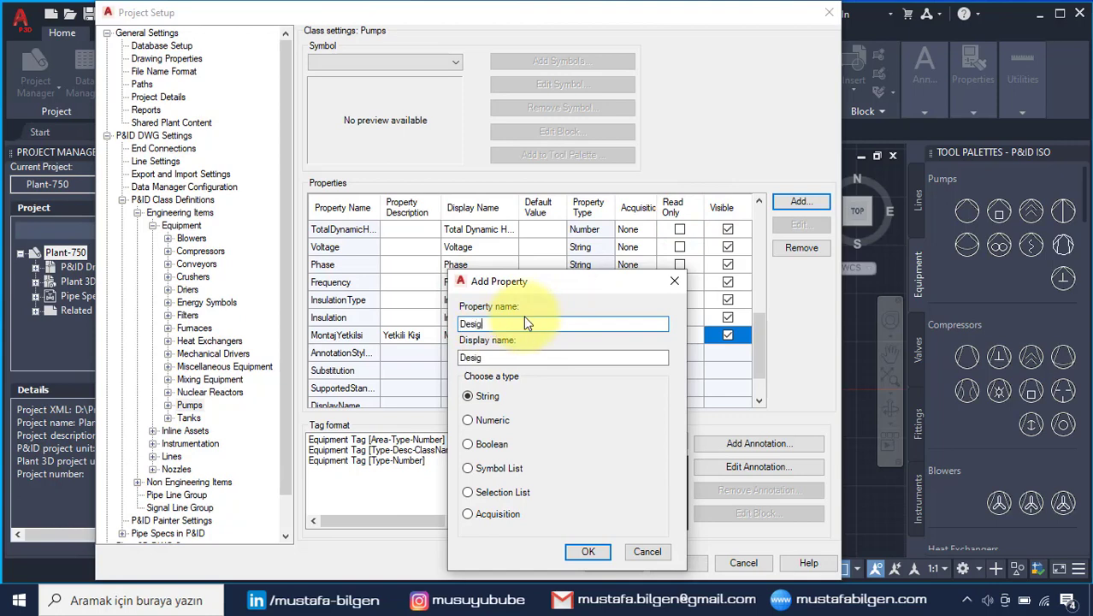
text(ner)
click(527, 358)
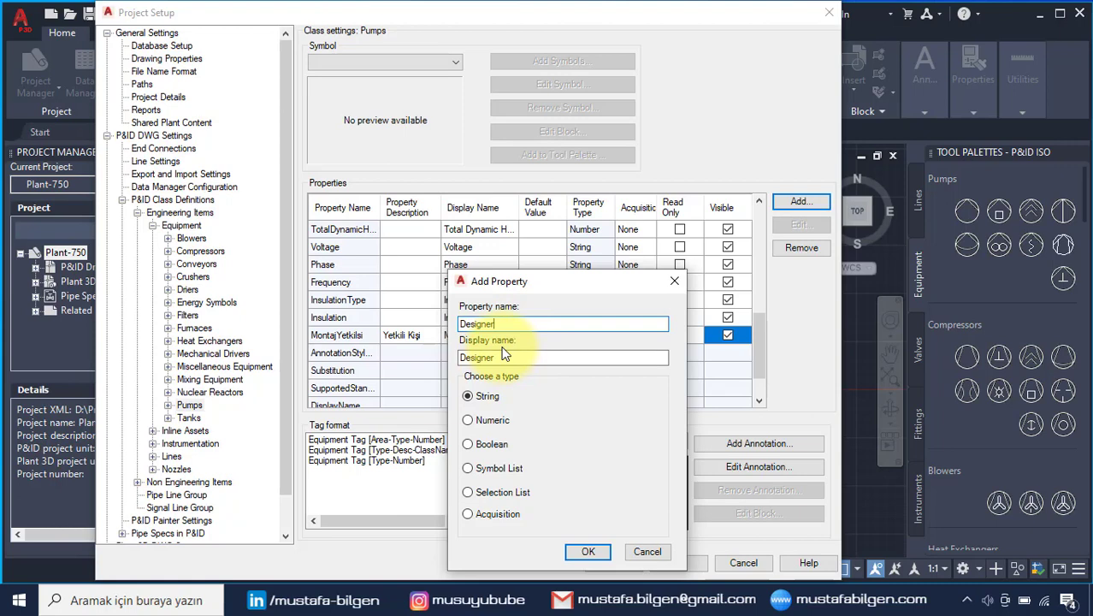
click(587, 551)
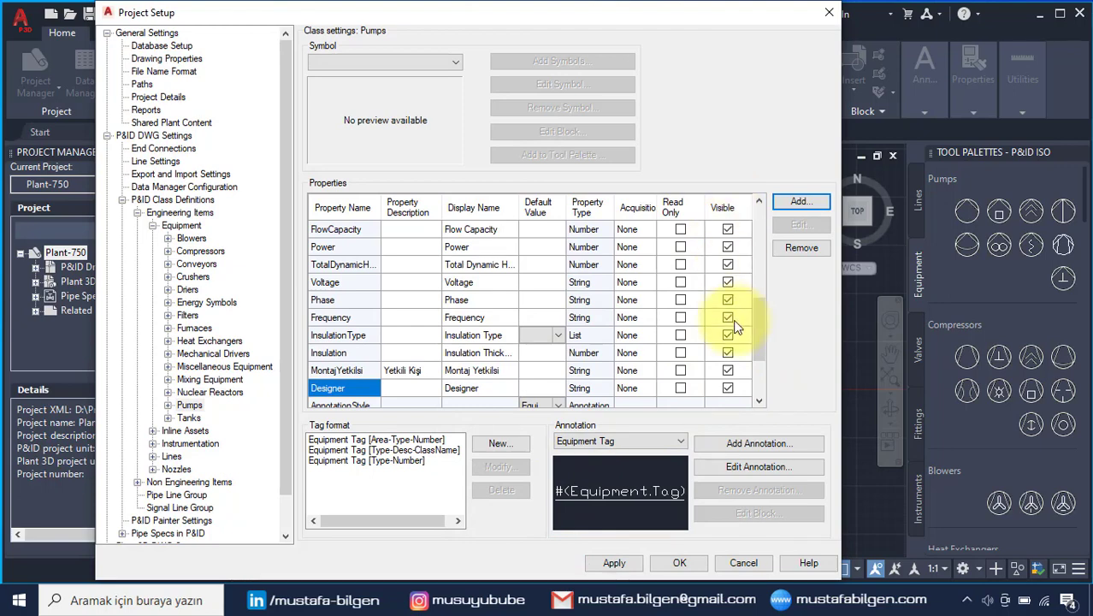
click(682, 390)
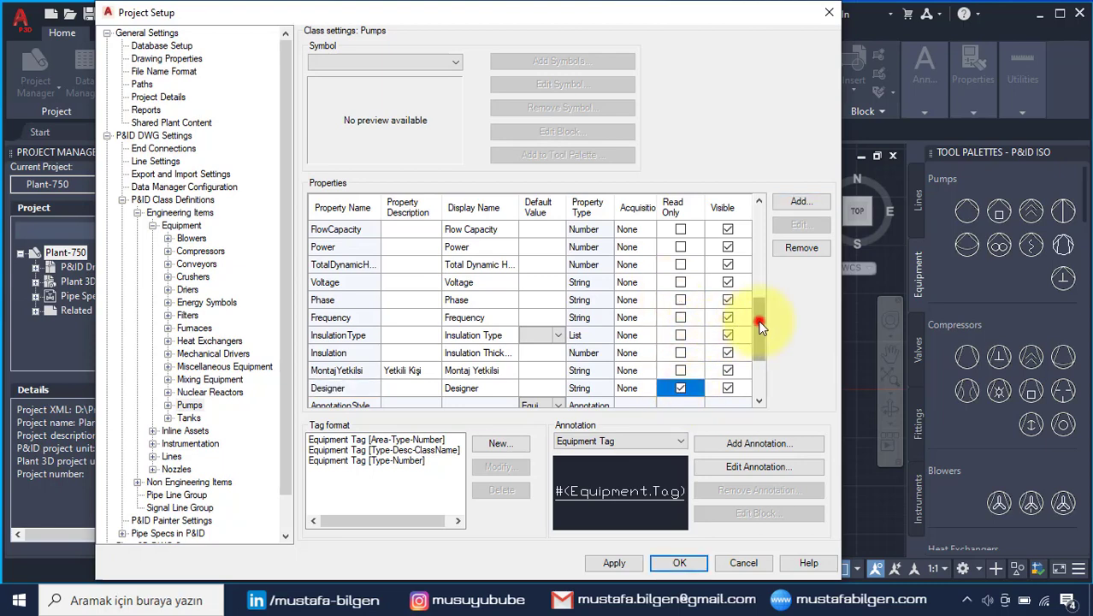
Step: Touch up the Montaj Yetkilisi description, then apply and save the project settings
drag(759, 319, 759, 340)
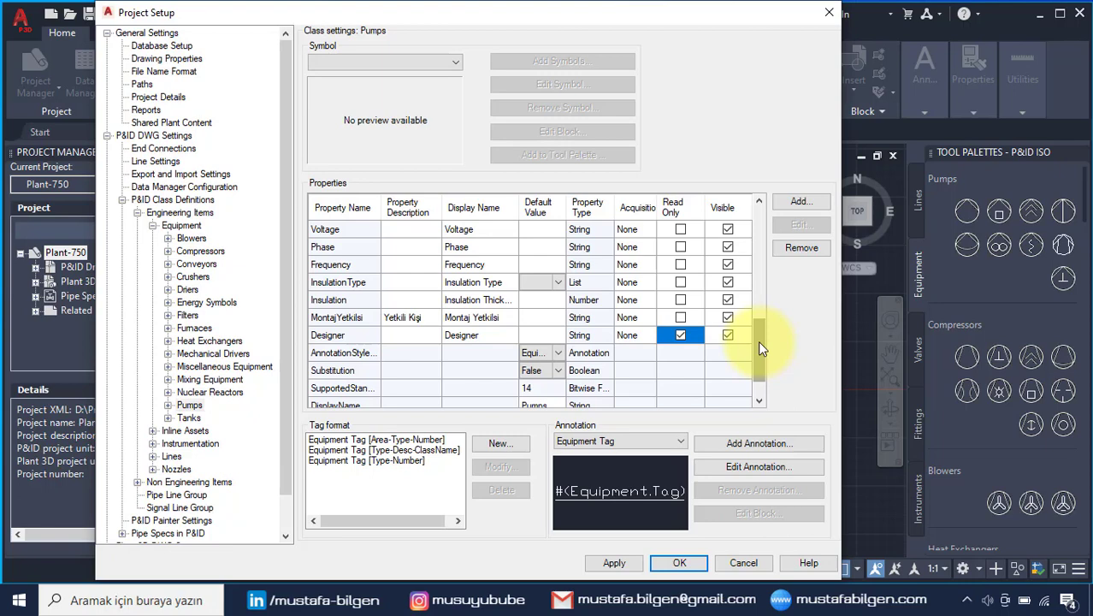
drag(757, 341, 757, 389)
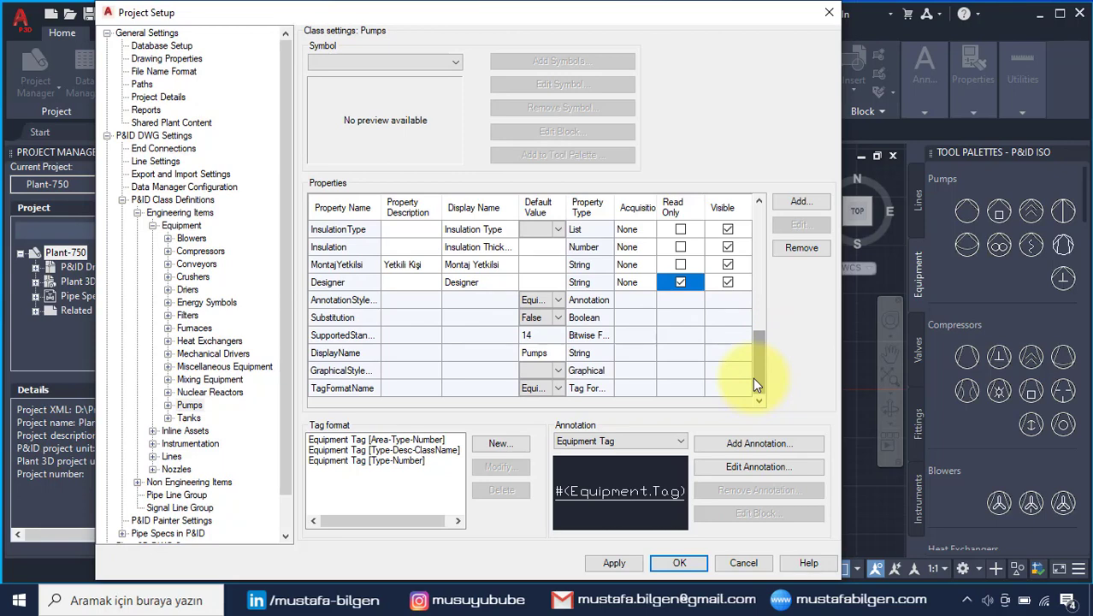
double_click(393, 265)
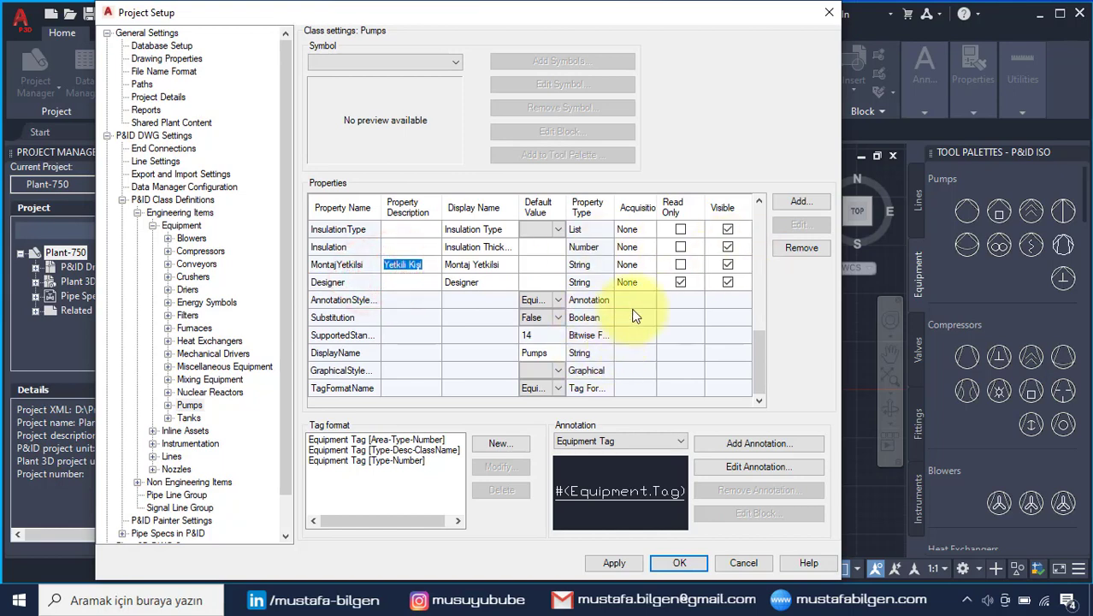
click(631, 282)
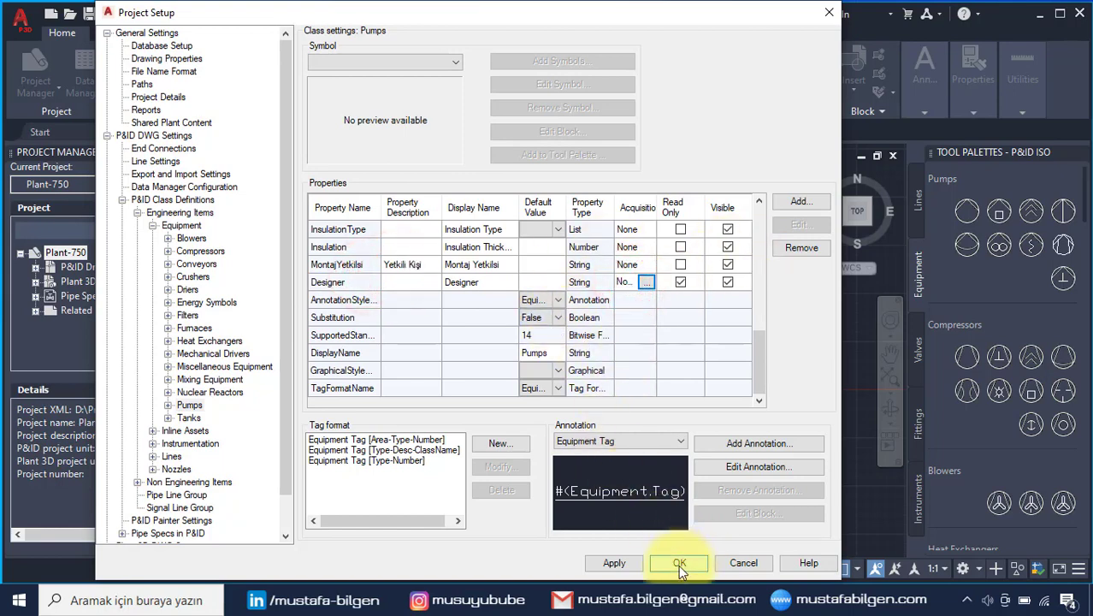
click(615, 565)
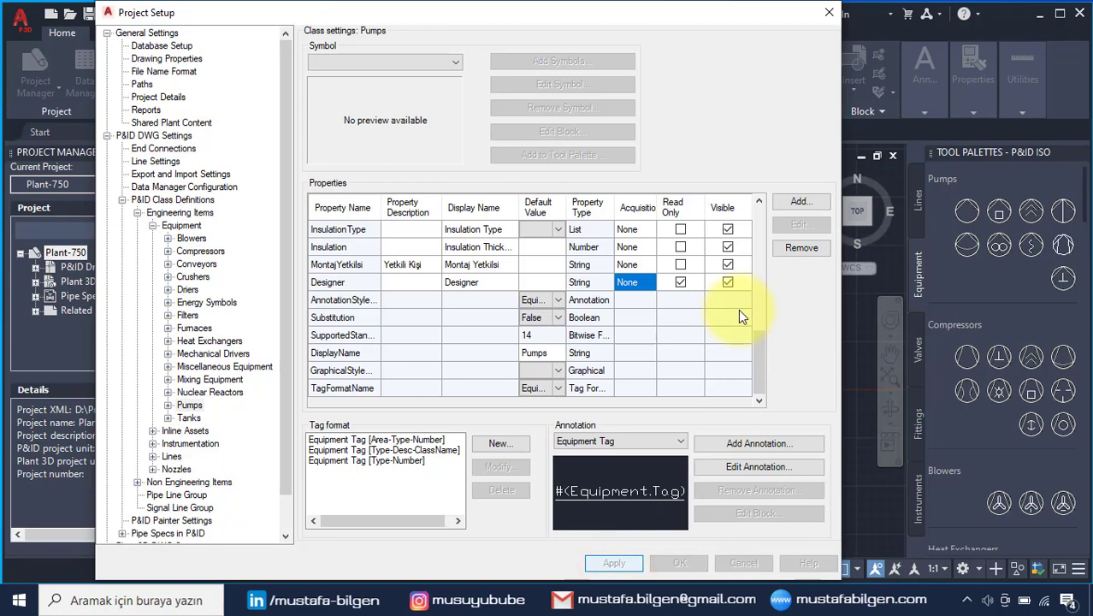
click(680, 564)
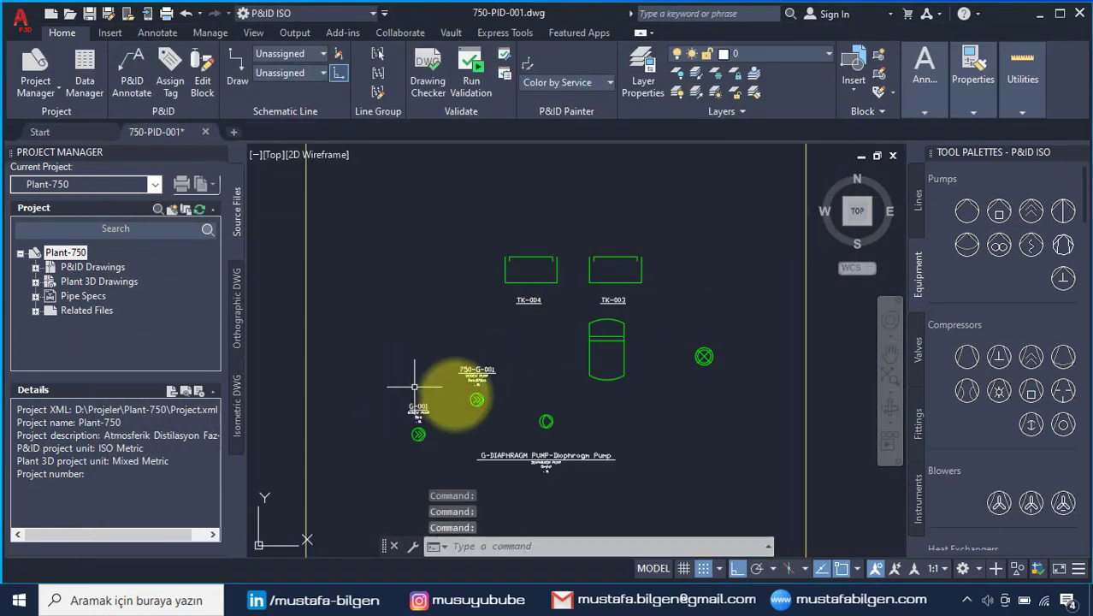
Step: Zoom to screw pump 750-G-001 and open its Properties palette
scroll(491, 407, up, 4)
scroll(531, 376, up, 2)
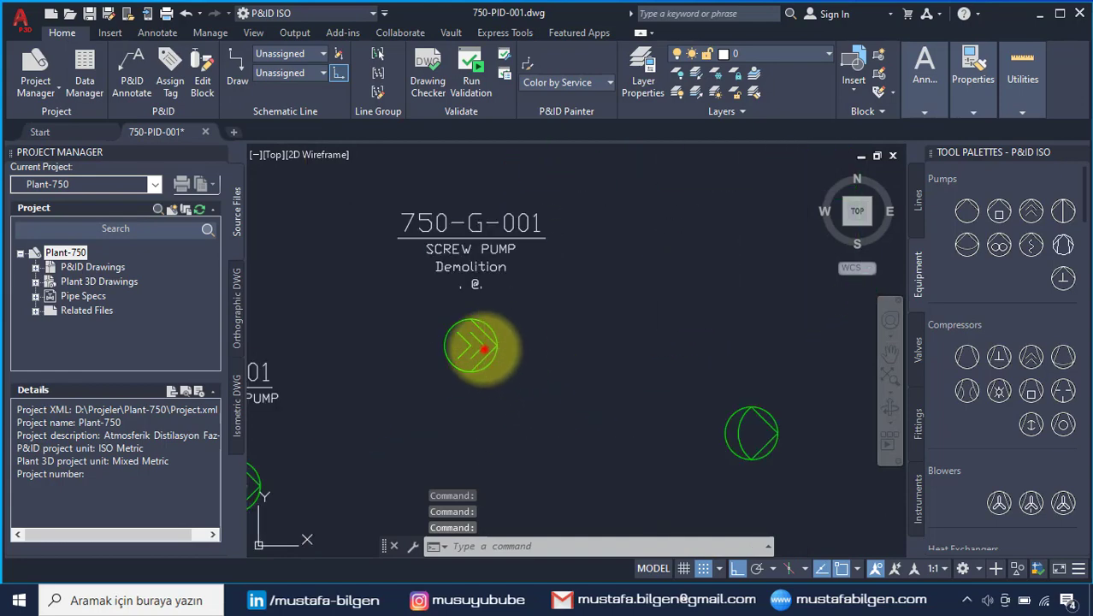
click(475, 347)
right_click(483, 346)
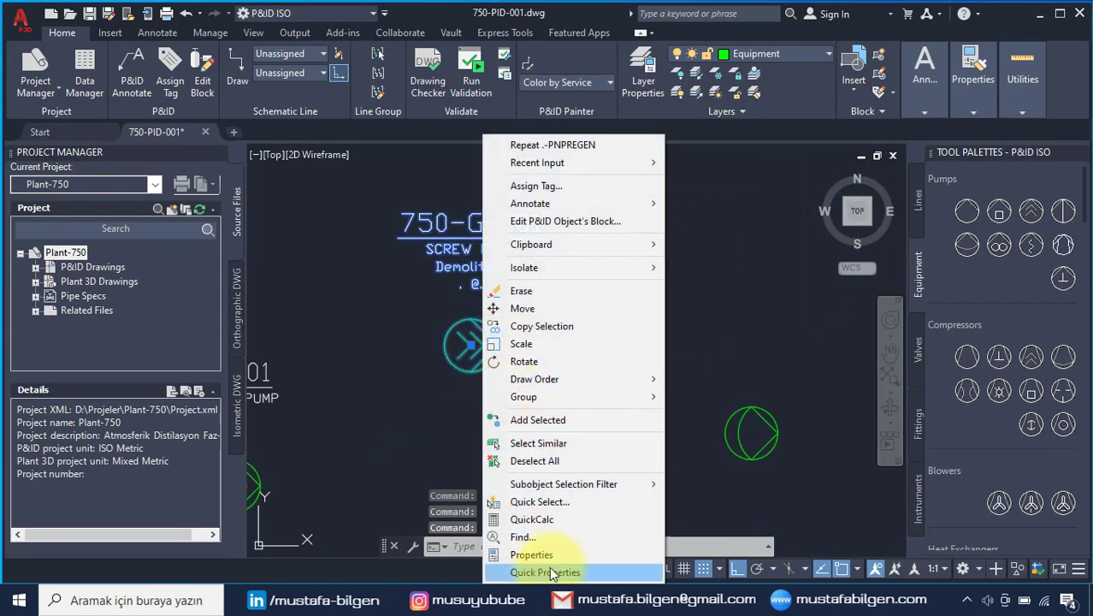
click(548, 554)
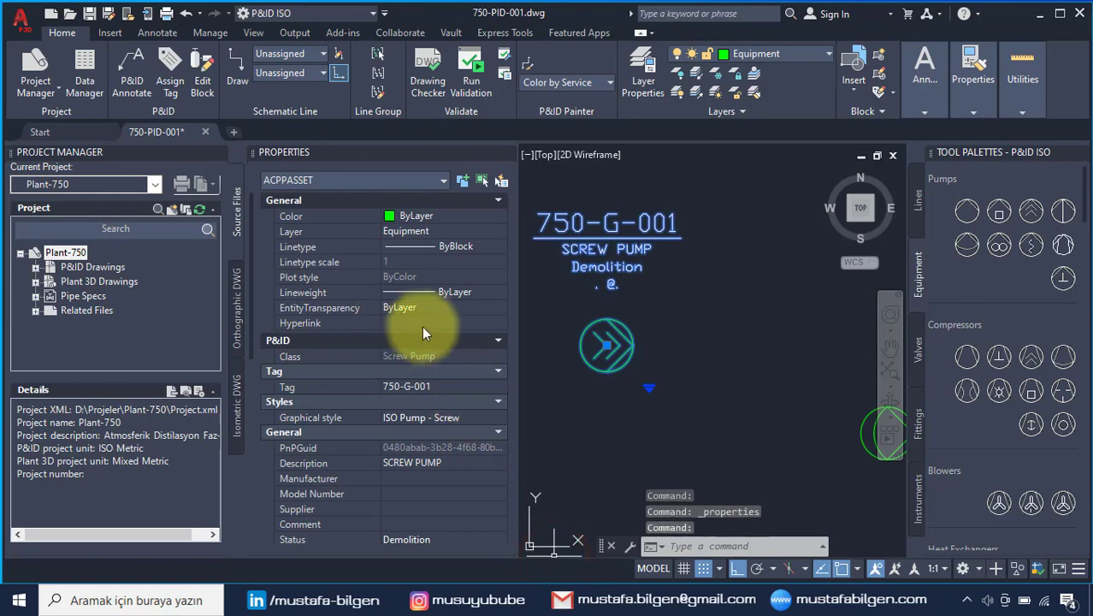
scroll(429, 322, down, 3)
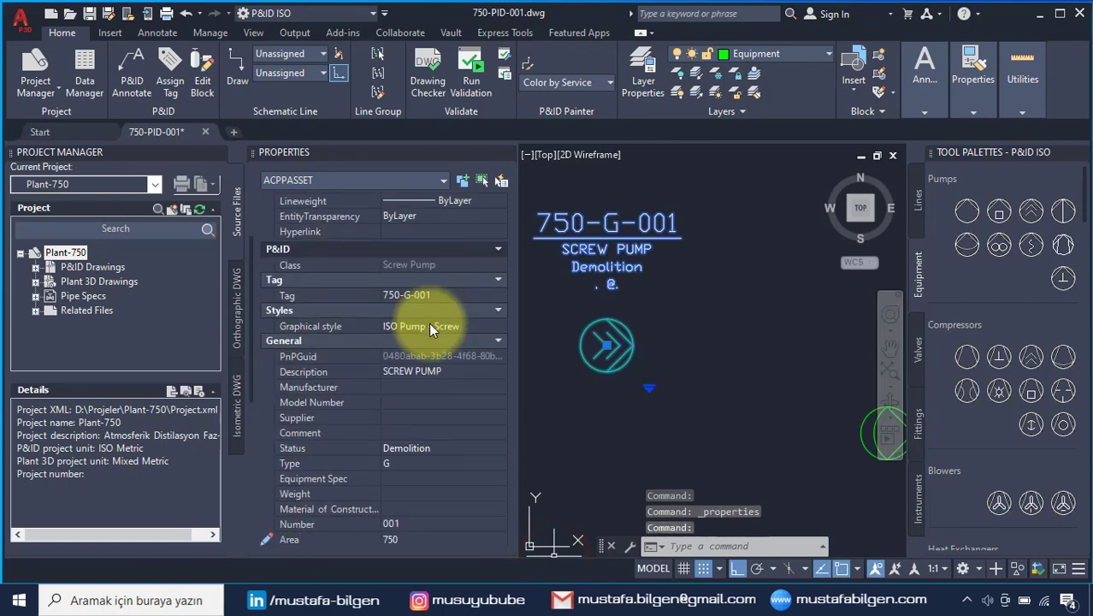
scroll(429, 326, down, 2)
scroll(435, 332, down, 3)
scroll(436, 336, down, 3)
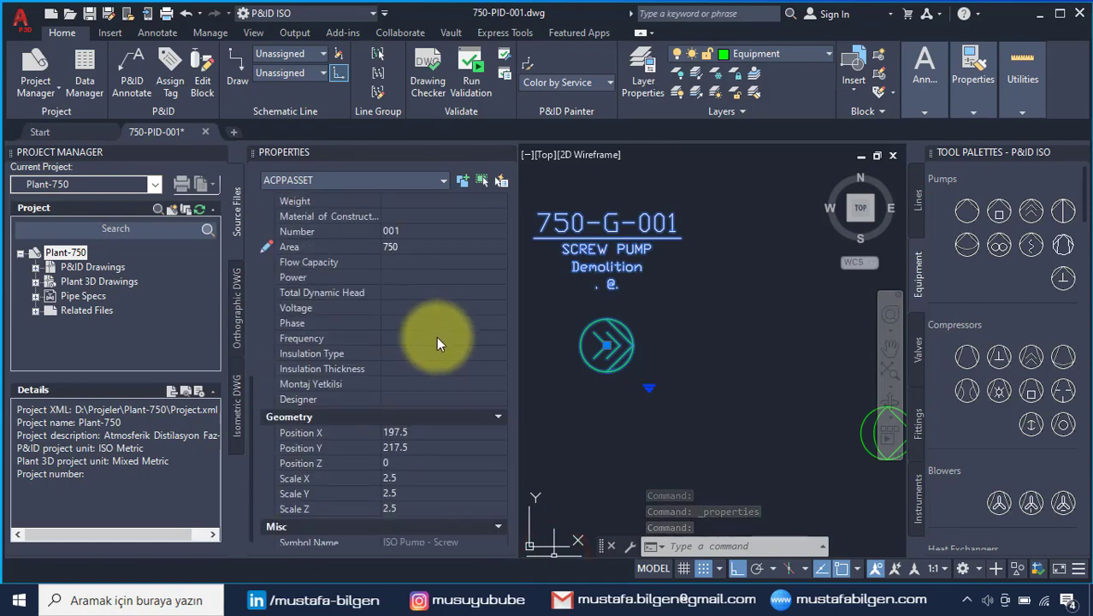
scroll(436, 336, up, 3)
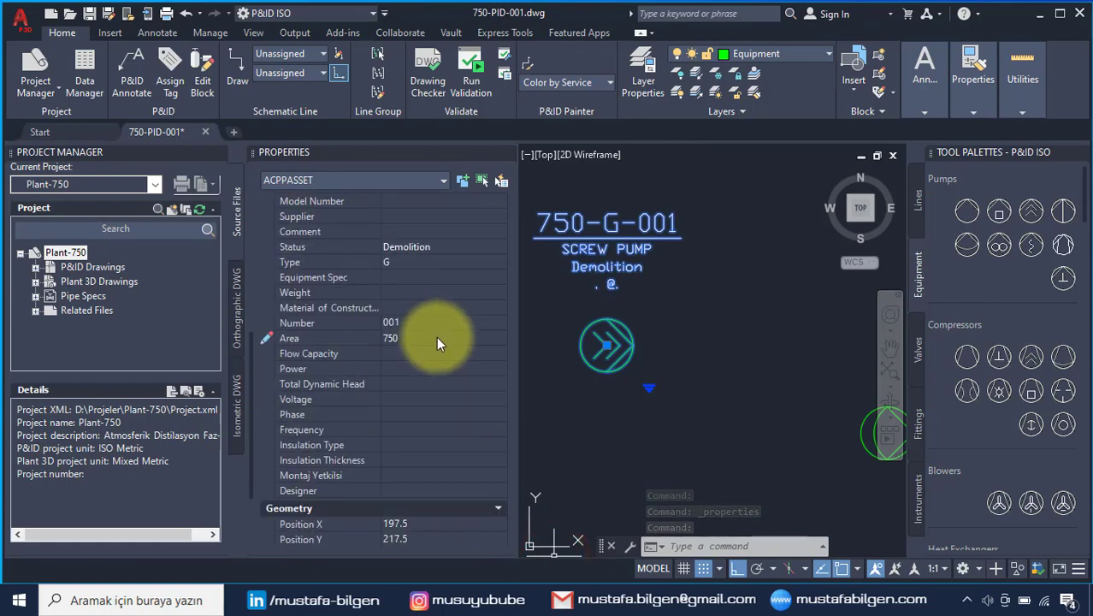
Step: Enter the installer's name in Montaj Yetkilisi and close the palette
click(399, 474)
click(399, 474)
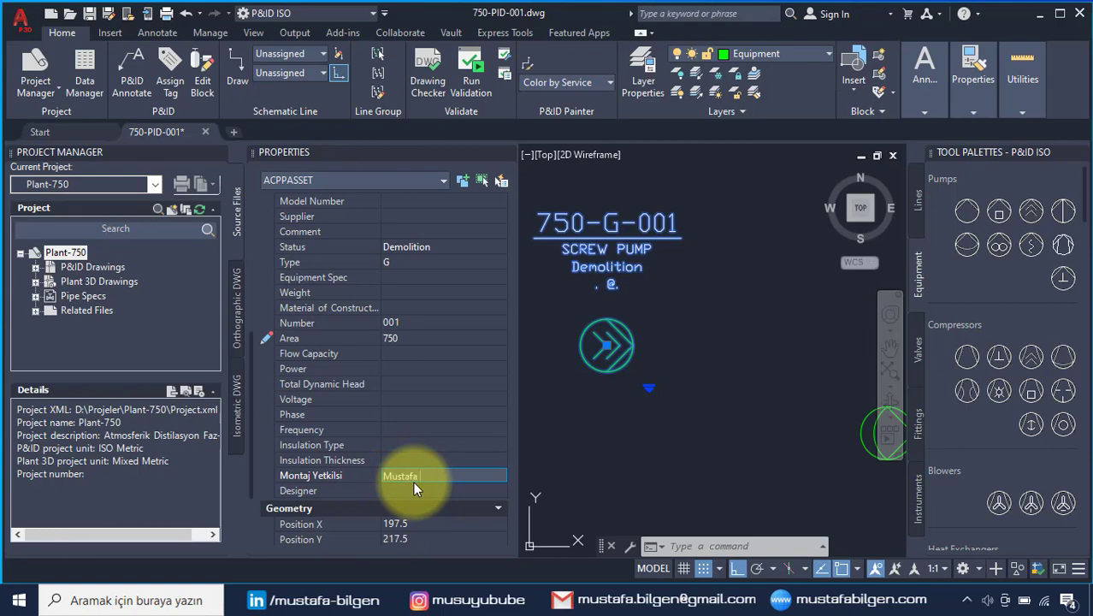
text(gen)
click(409, 489)
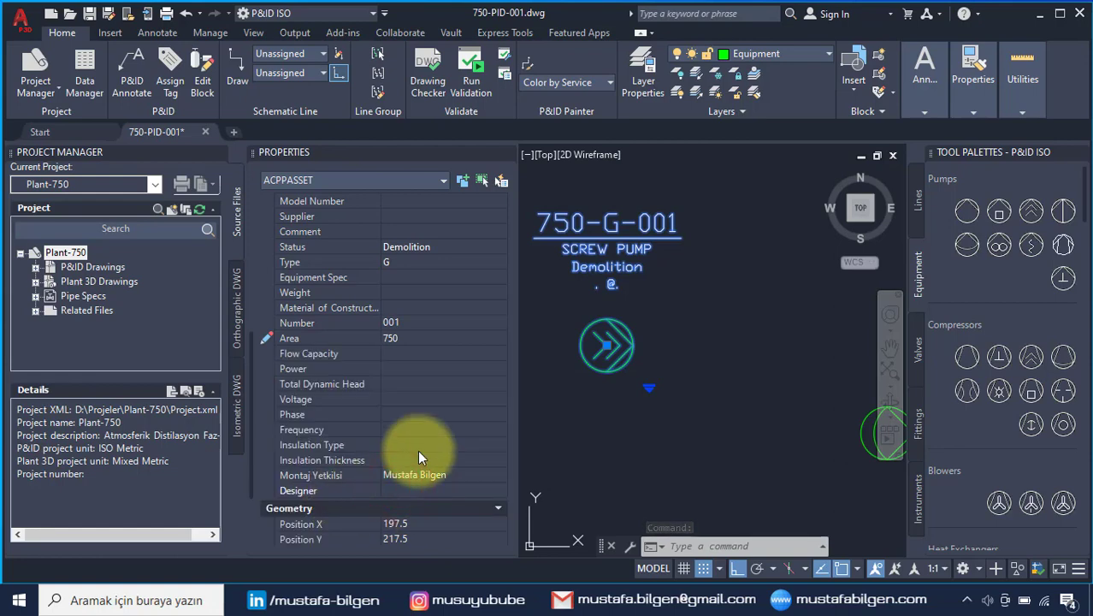
click(404, 491)
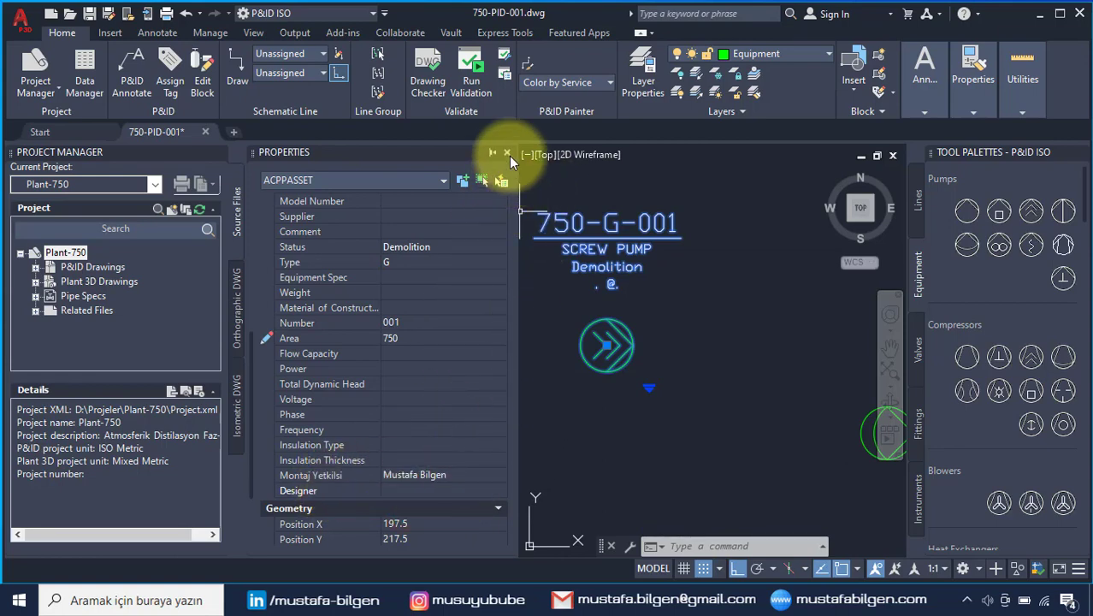
mouse_move(384, 152)
click(507, 154)
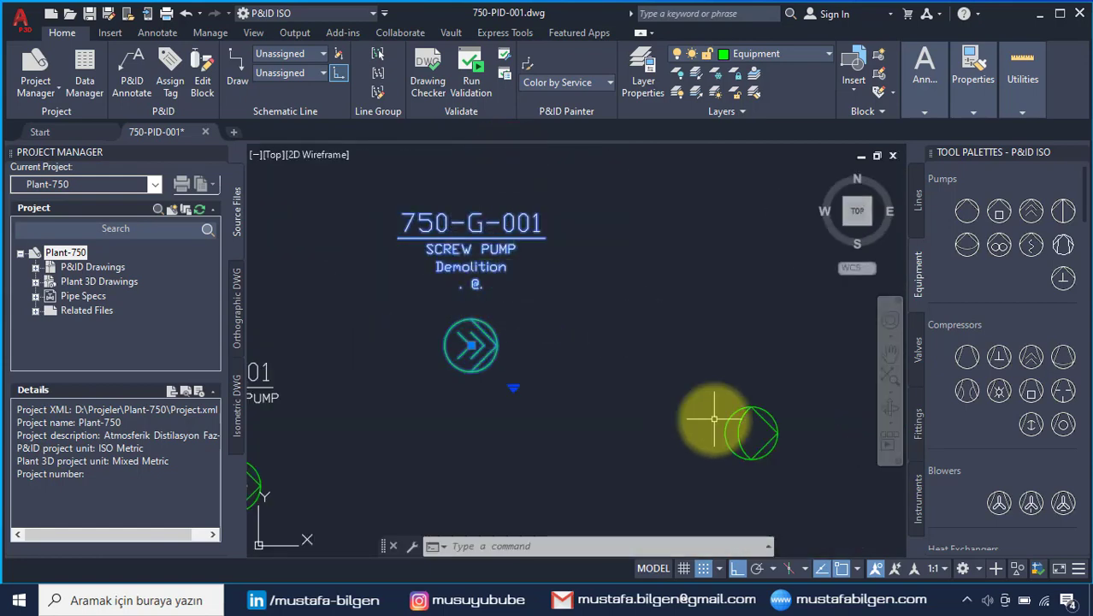
Step: Reopen Project Setup with PROJECTSETUP and select the Pumps Designer property row
text(PROJECTSETUP)
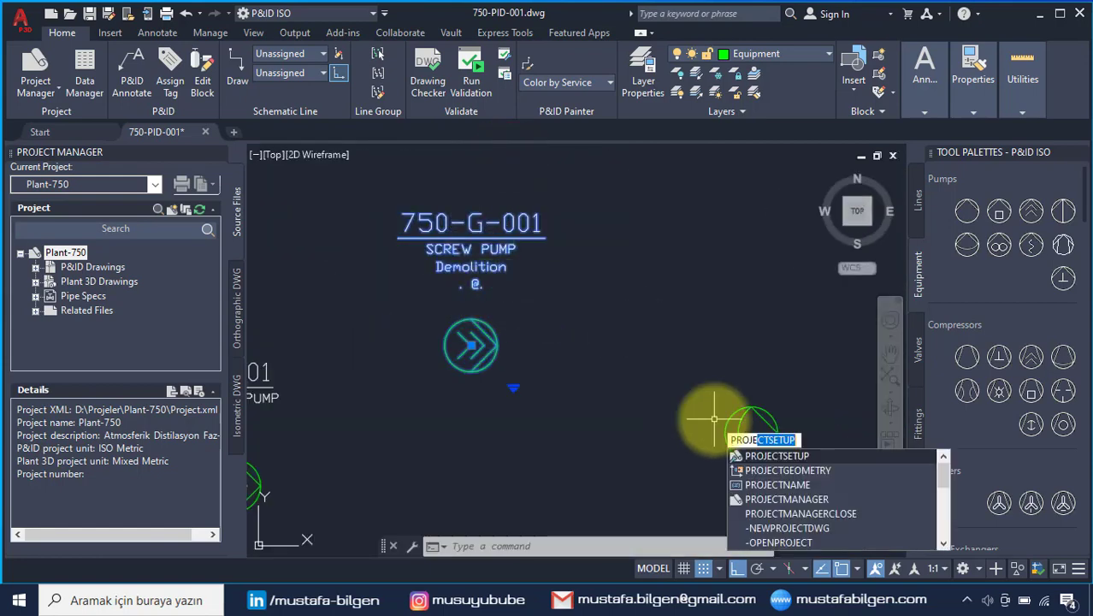
key(Return)
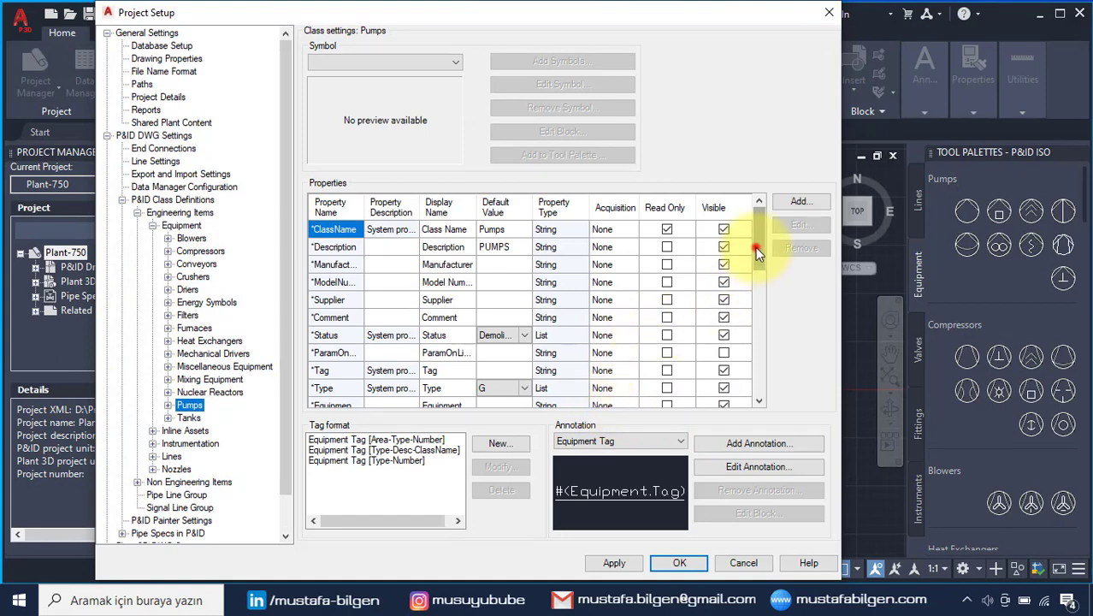
drag(755, 254, 758, 348)
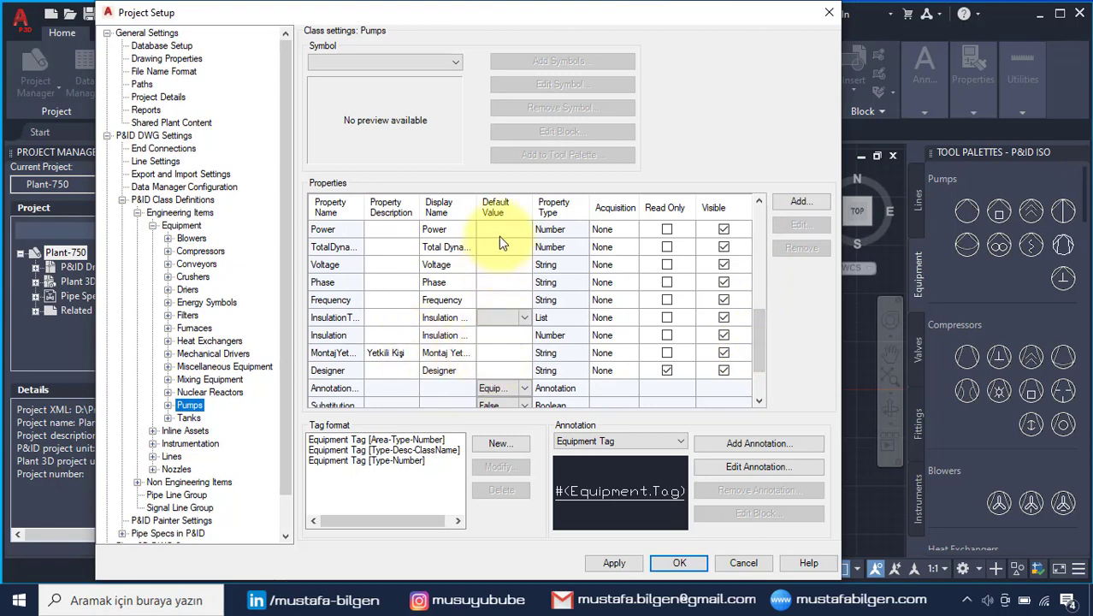
click(496, 377)
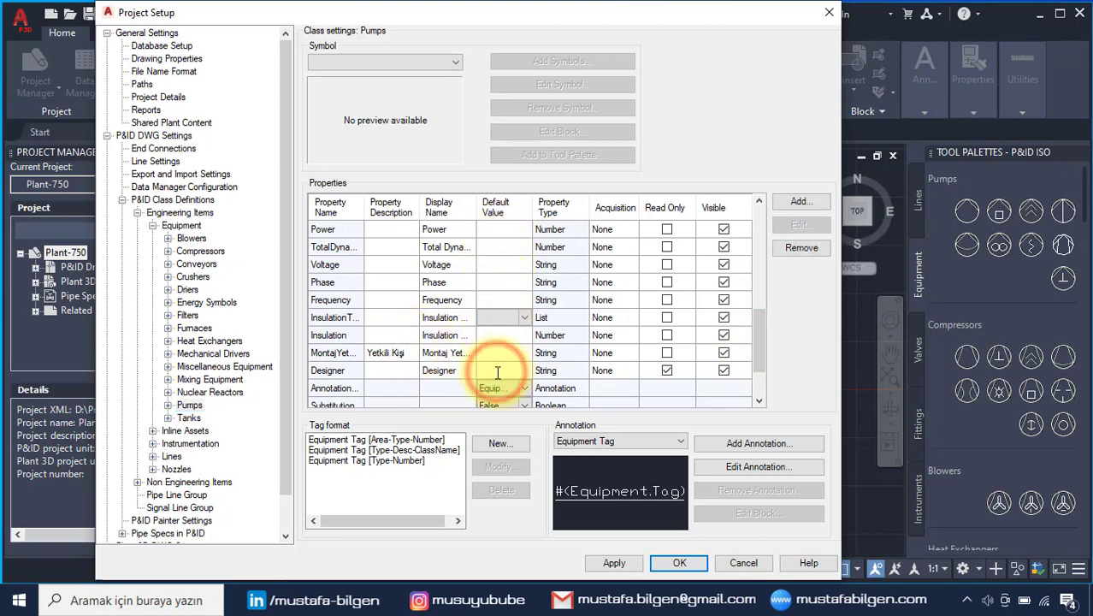
drag(760, 335, 756, 277)
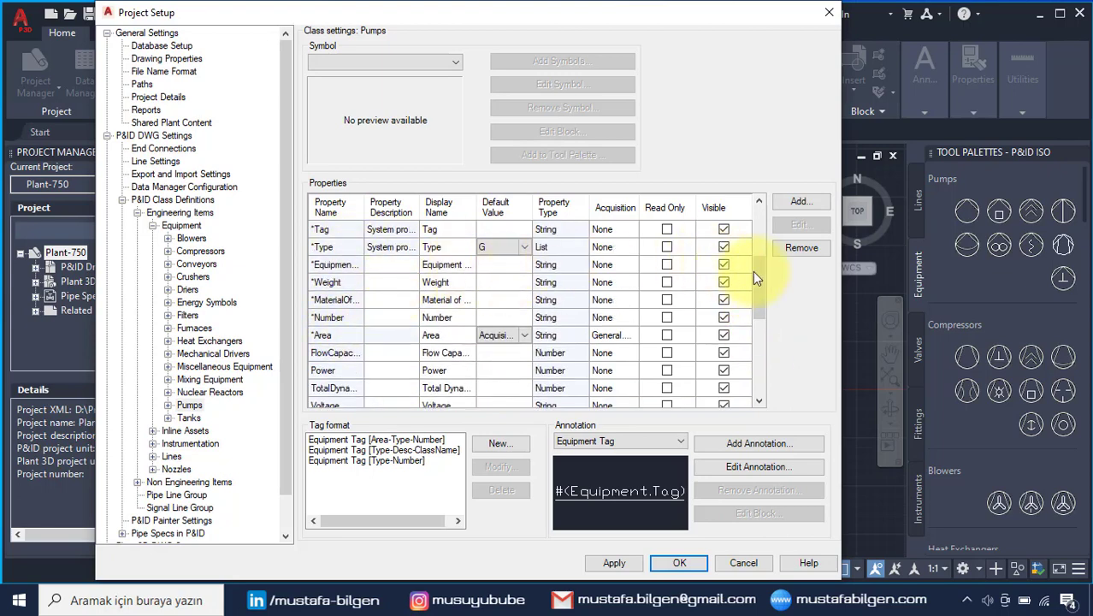
drag(764, 275, 756, 342)
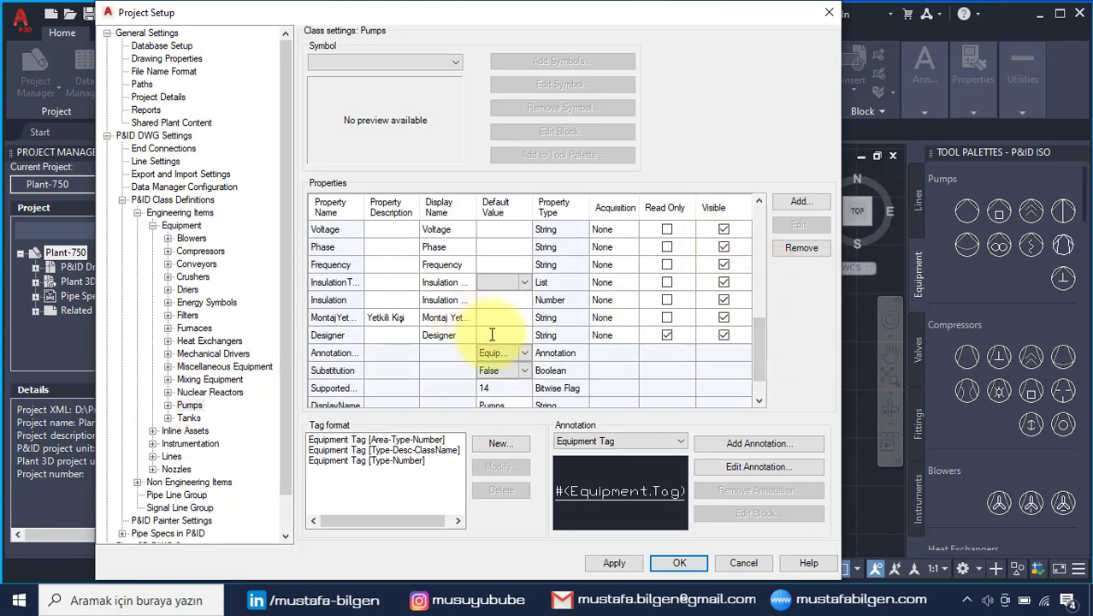
Step: Complete the Designer default value with the designer's surname
click(483, 335)
text(Bilgen)
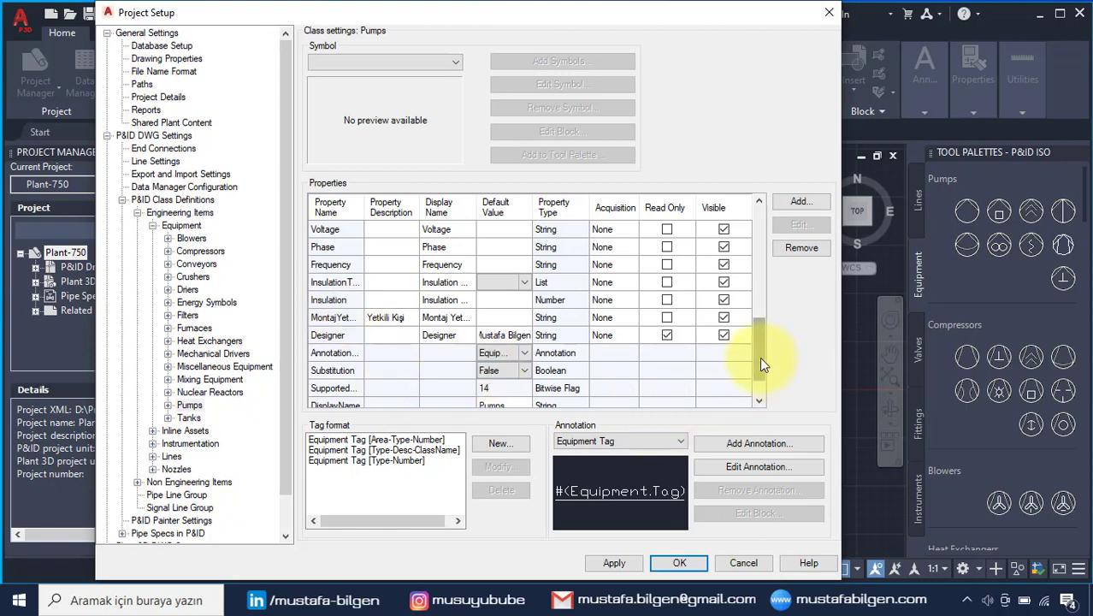
drag(759, 356, 751, 295)
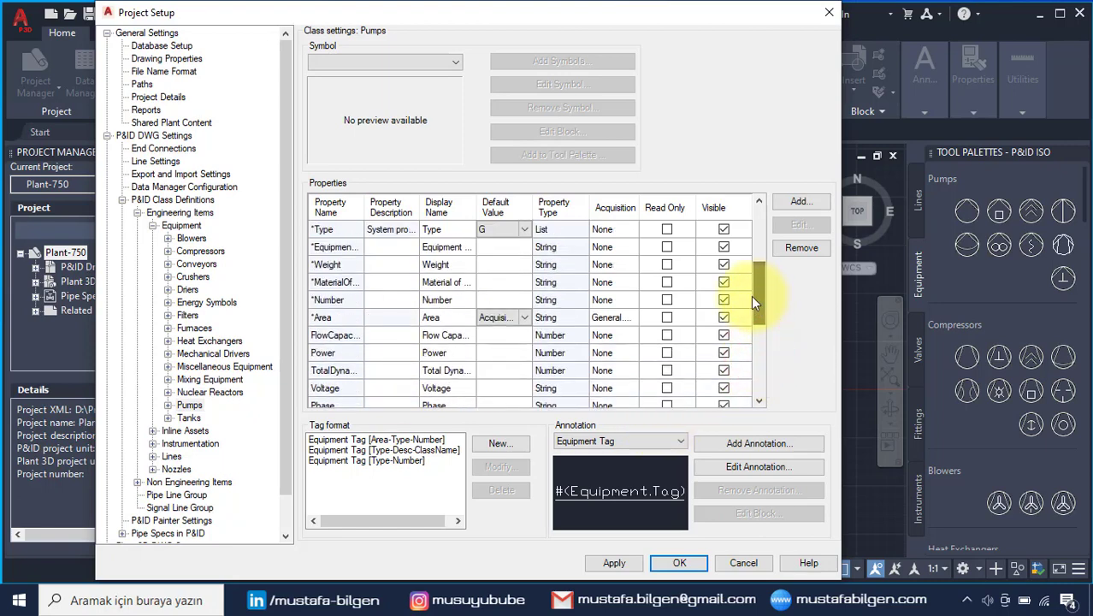
click(750, 299)
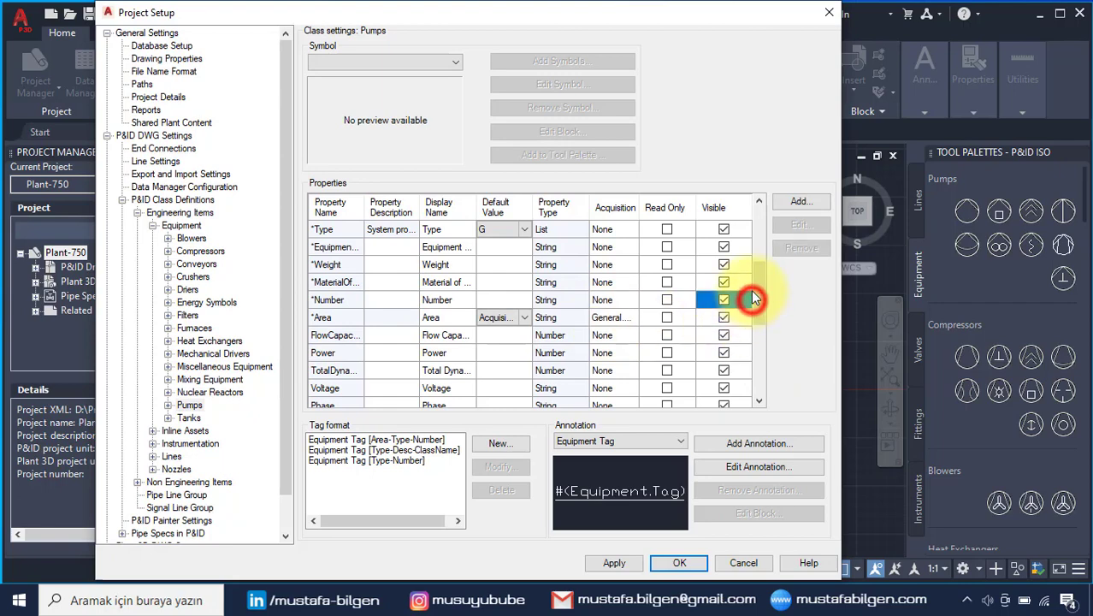
drag(756, 283, 758, 249)
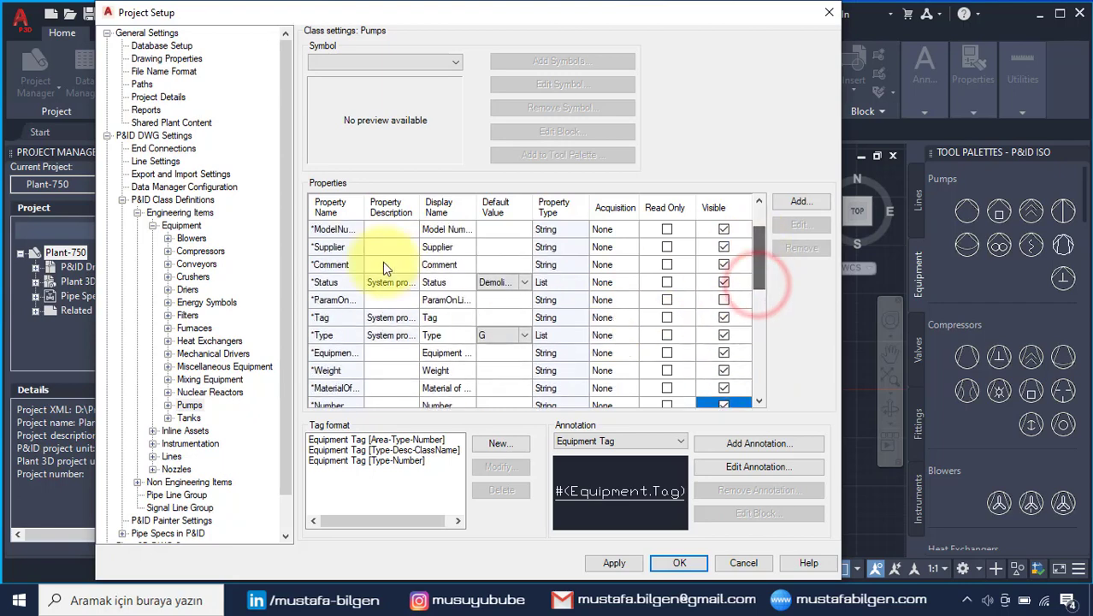
click(523, 282)
click(525, 283)
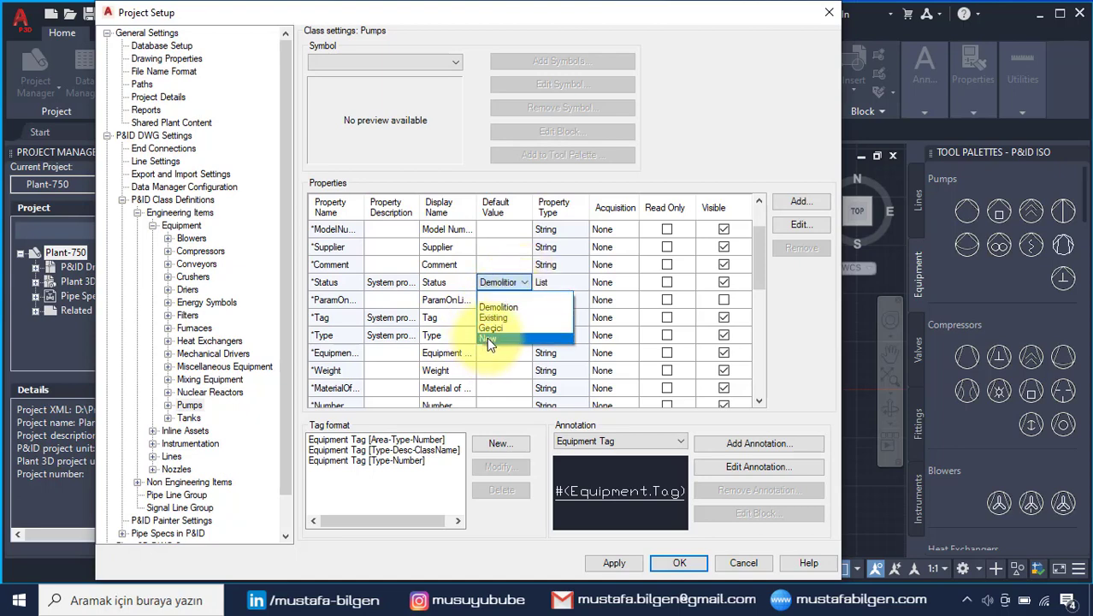
Step: Set the Pumps Status default value to New
click(486, 337)
click(524, 283)
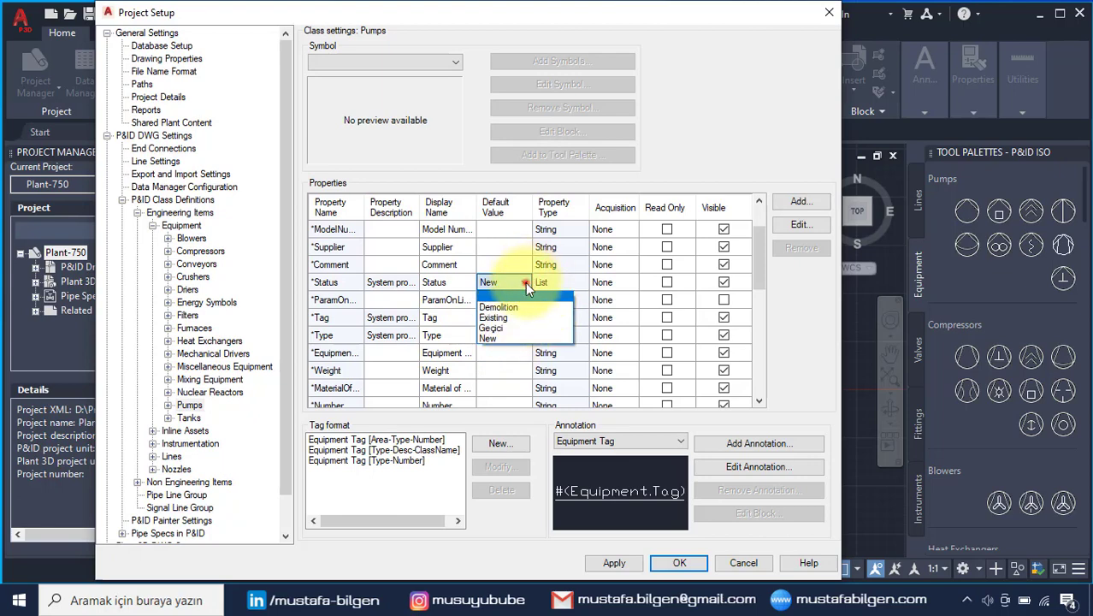
click(525, 282)
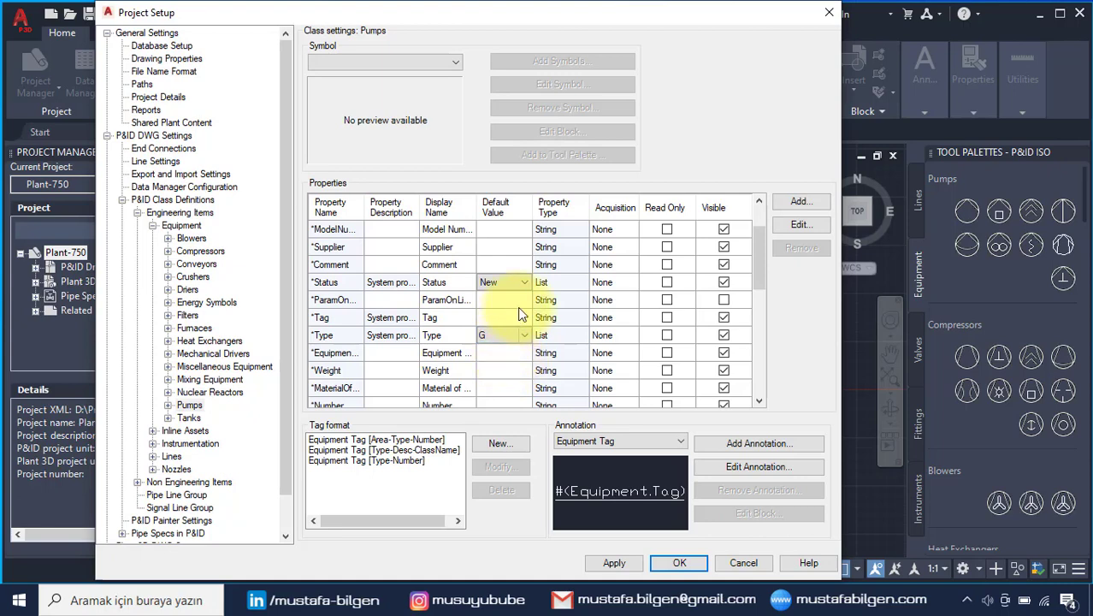
Step: Widen the Default Value and Property Name columns
drag(758, 250, 751, 338)
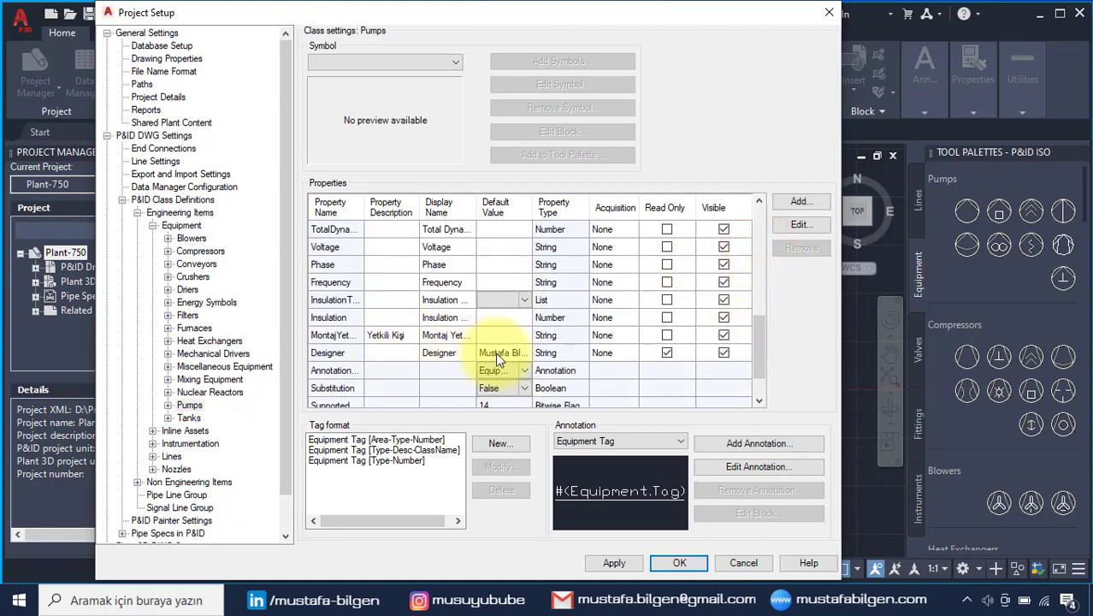
drag(531, 208, 576, 208)
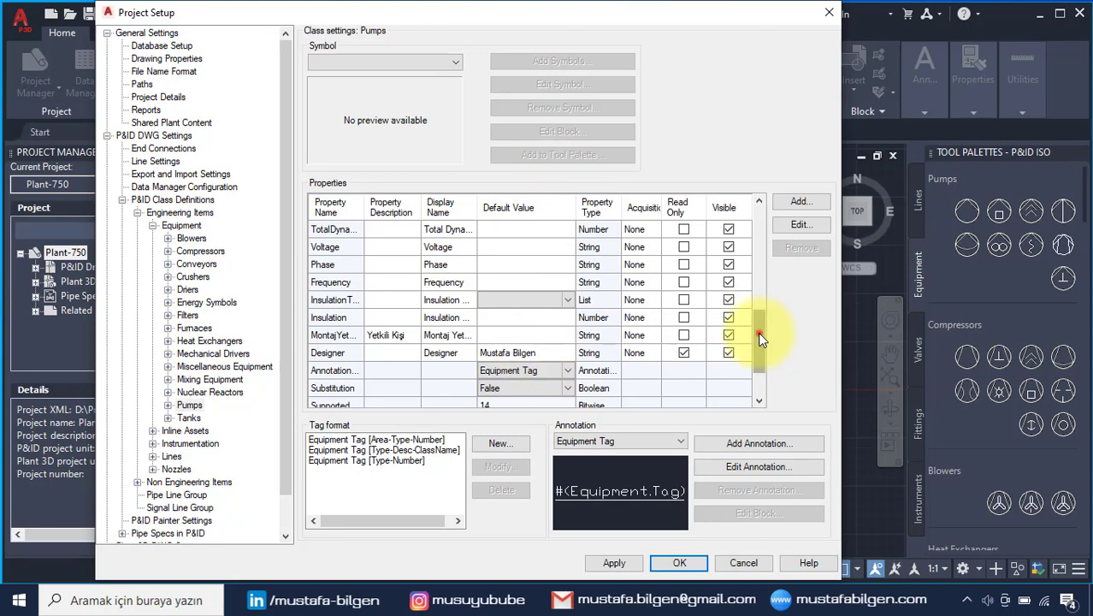
drag(757, 334, 757, 341)
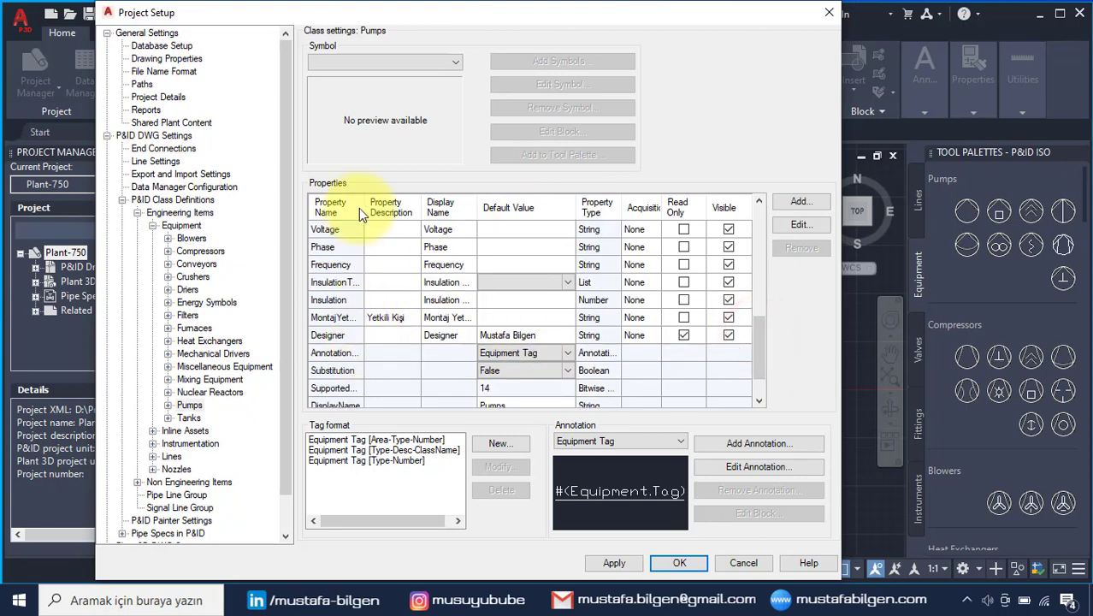
drag(362, 208, 417, 208)
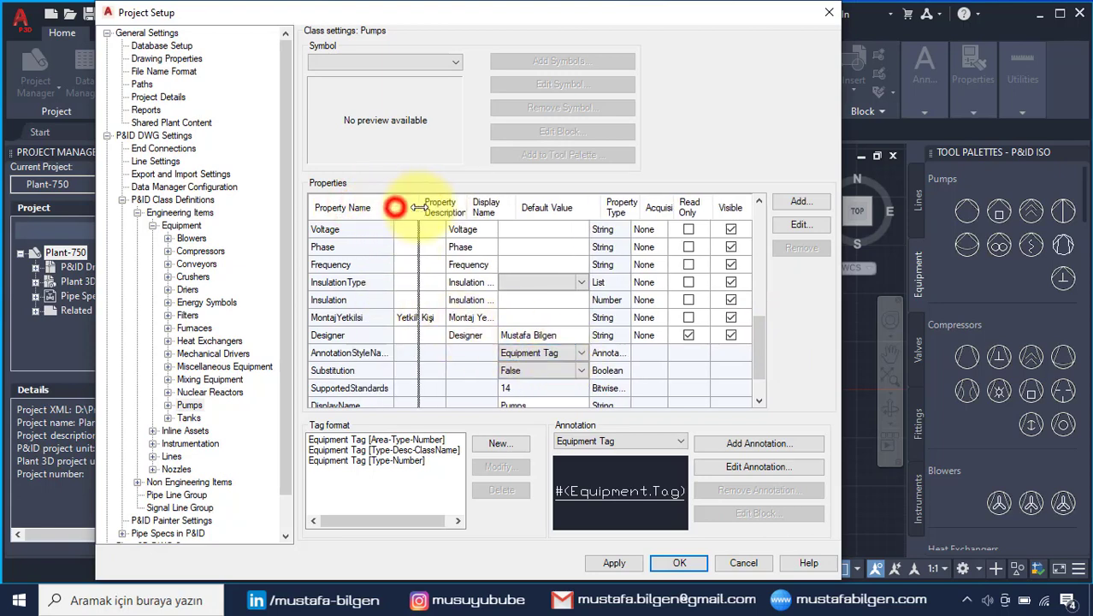
click(594, 349)
click(591, 352)
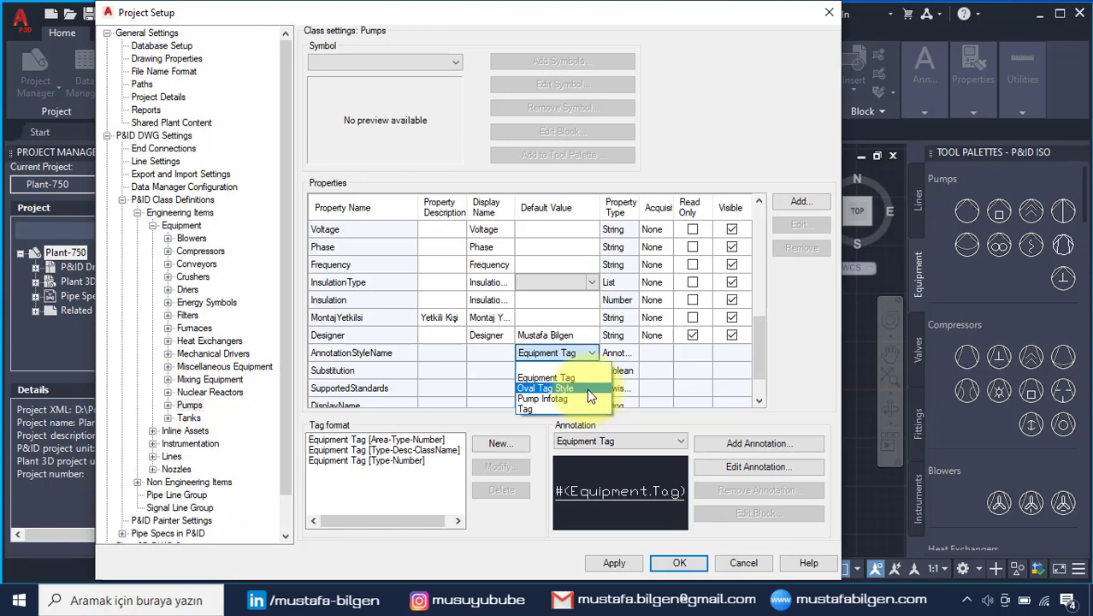
Step: Set pump AnnotationStyleName to Pump Infotag and TagFormatName to Equipment Tag [Type-Number]
click(573, 399)
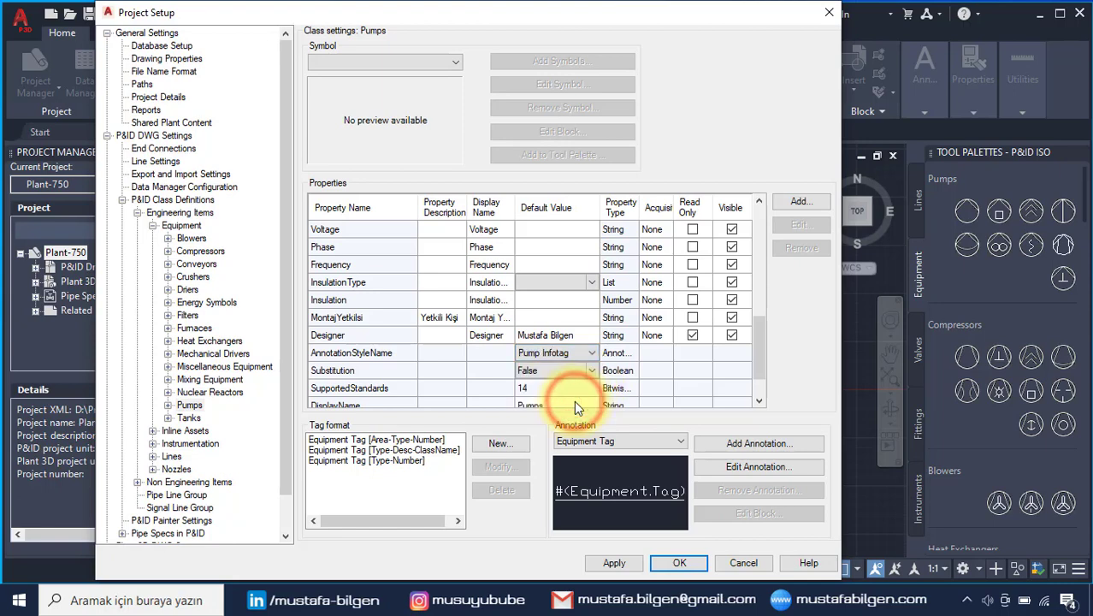
drag(764, 339, 762, 371)
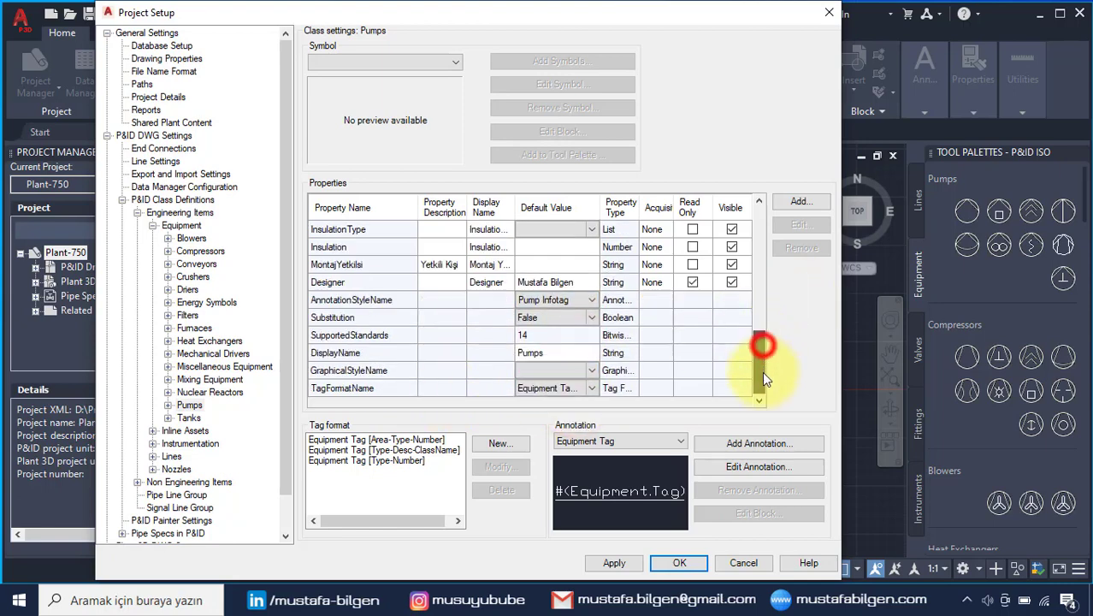
click(591, 388)
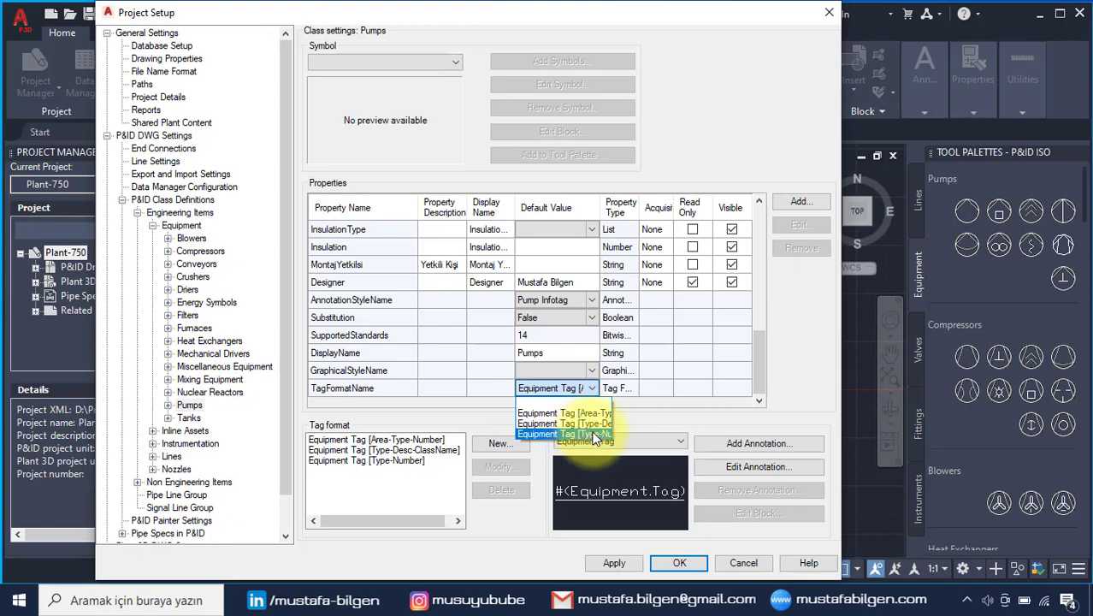
click(594, 434)
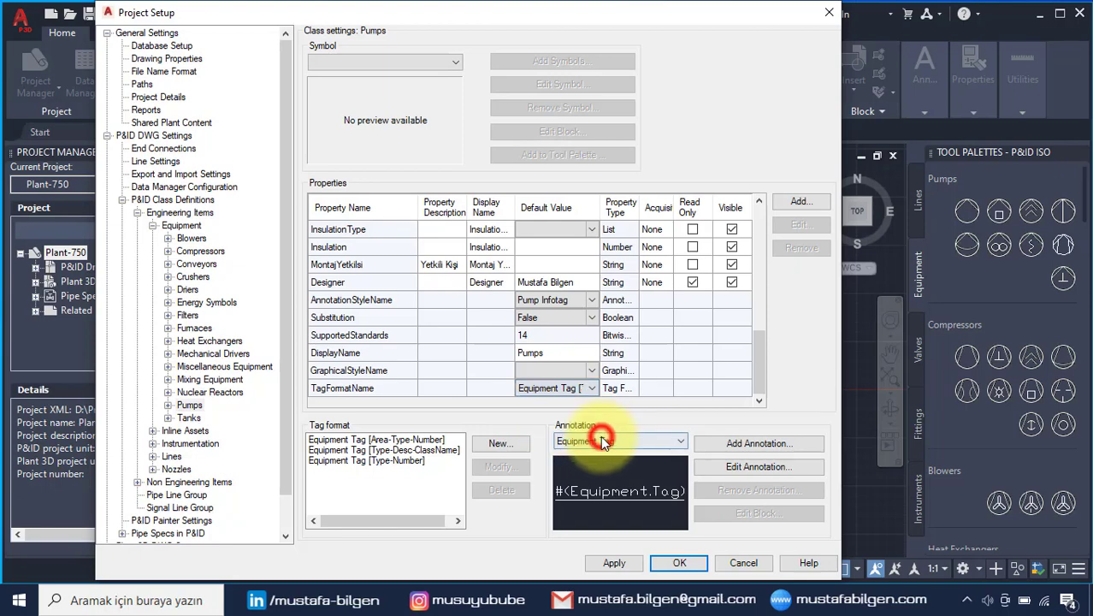
Step: Apply the Pumps class changes and close Project Setup
click(614, 562)
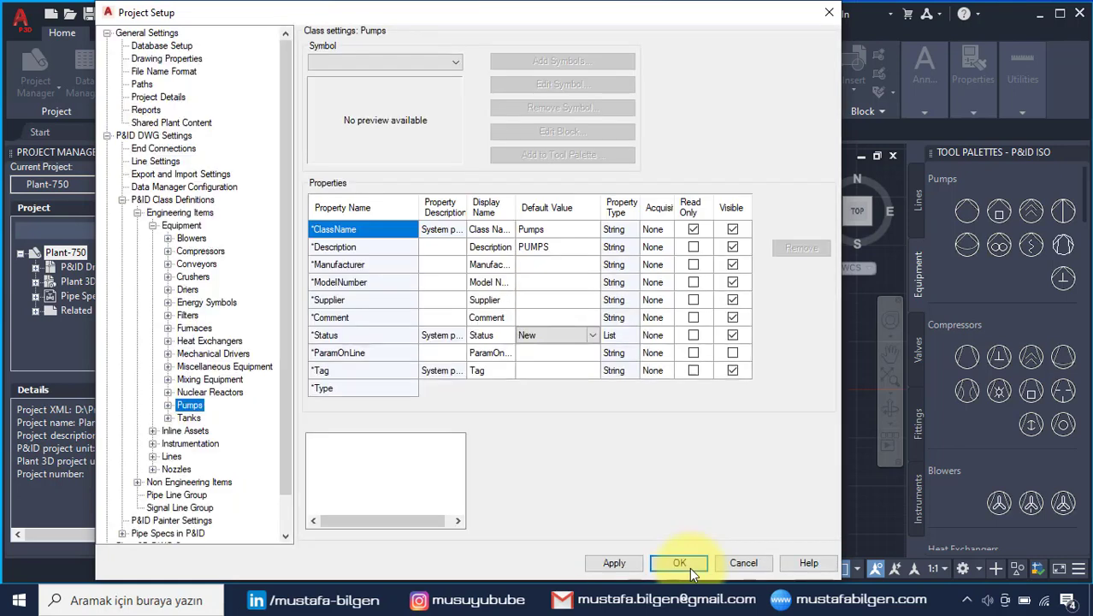
click(688, 566)
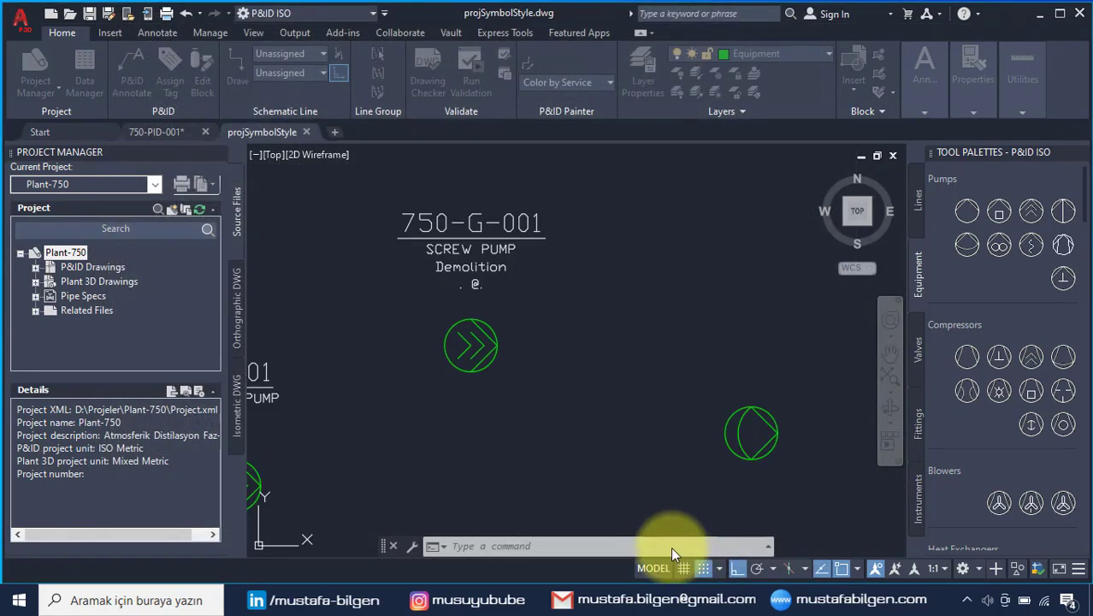
scroll(475, 346, down, 2)
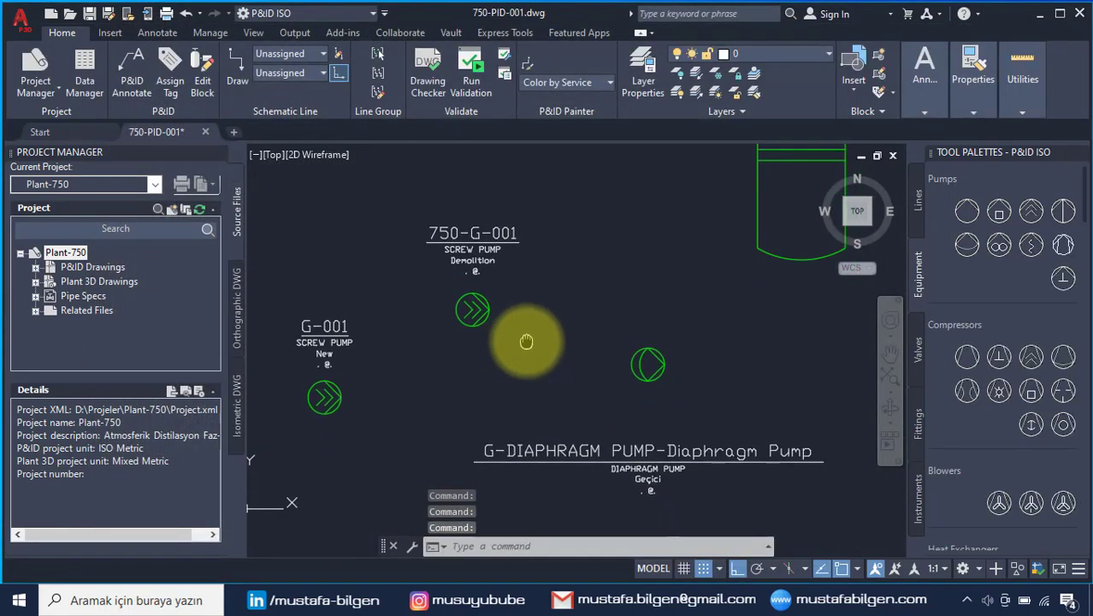
scroll(479, 256, up, 2)
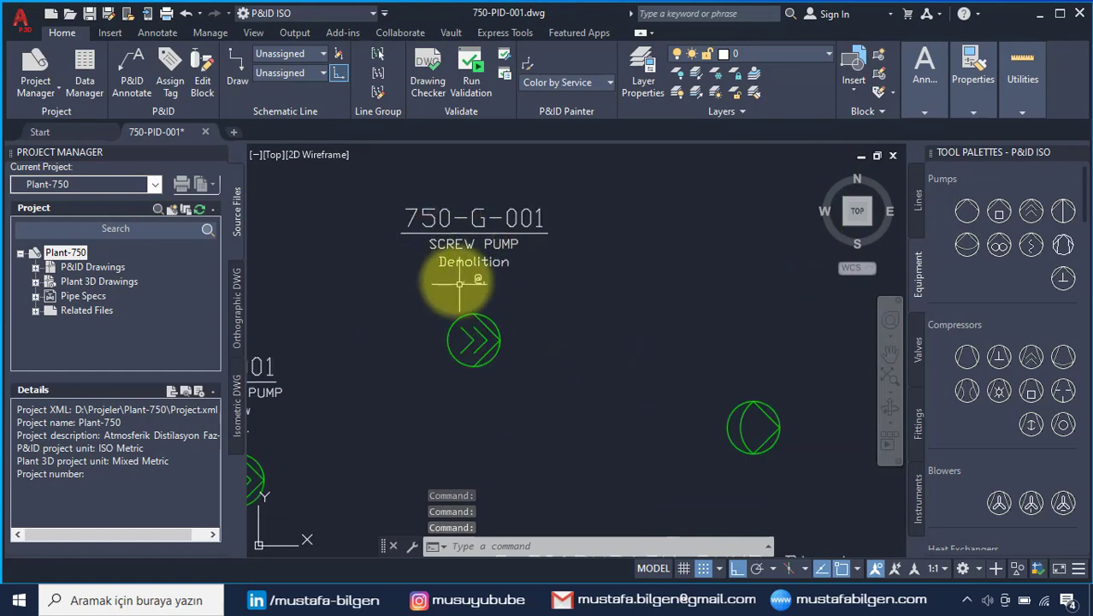
Step: Open the 750-G-001 screw pump's properties and leave its Status at Demolition
click(495, 341)
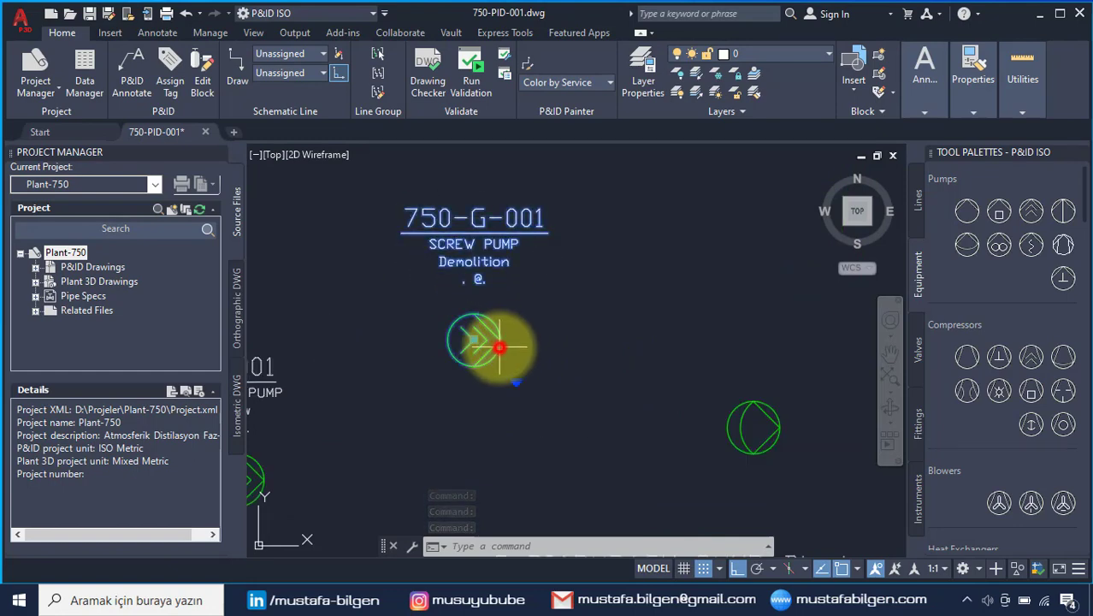
right_click(496, 342)
click(541, 554)
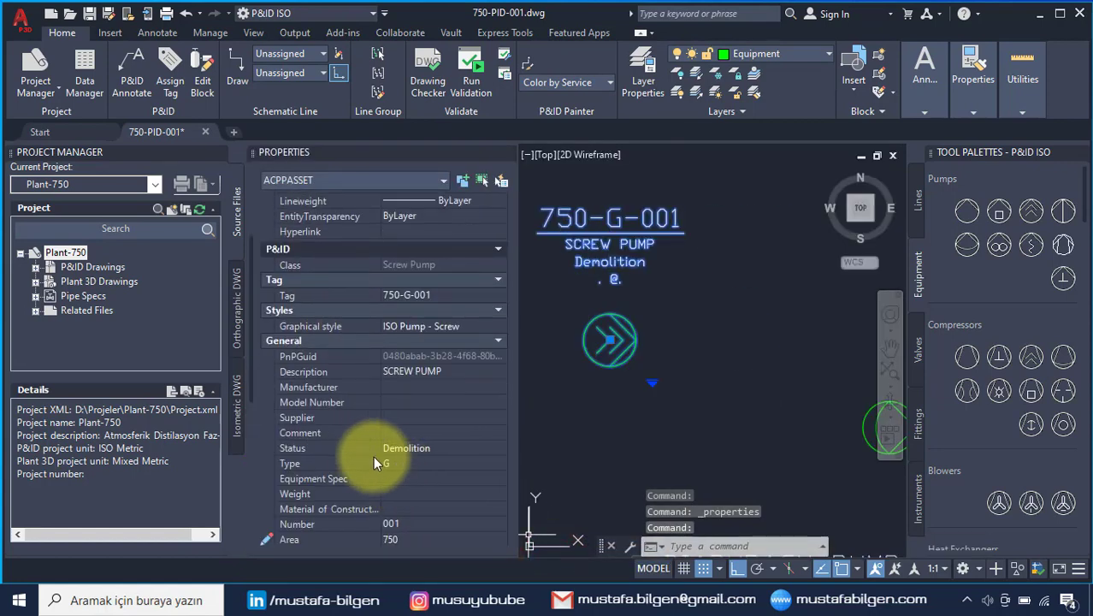
click(438, 447)
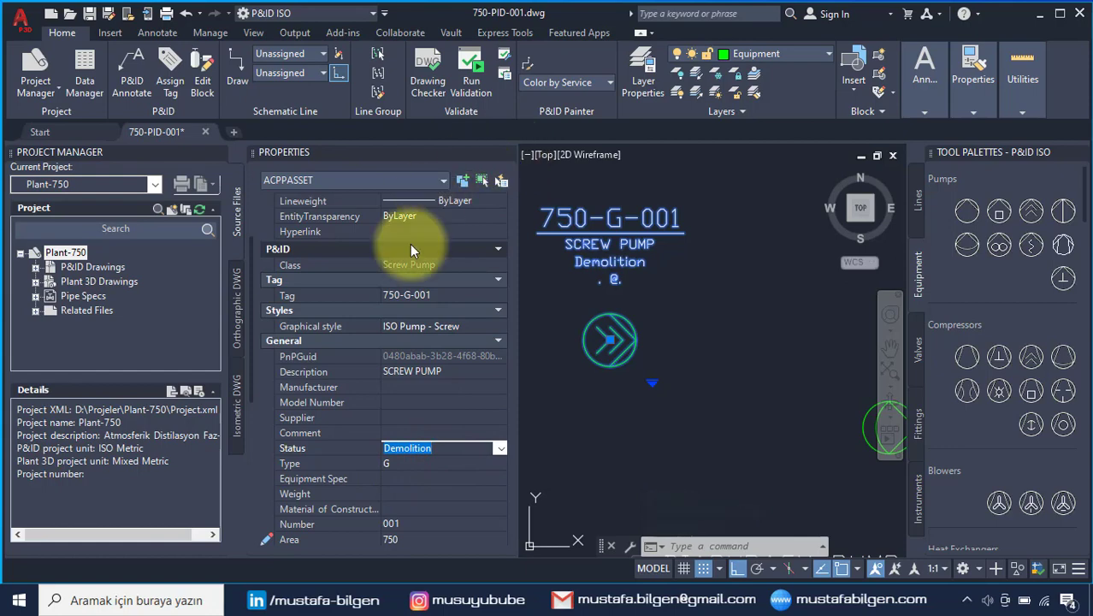
click(501, 448)
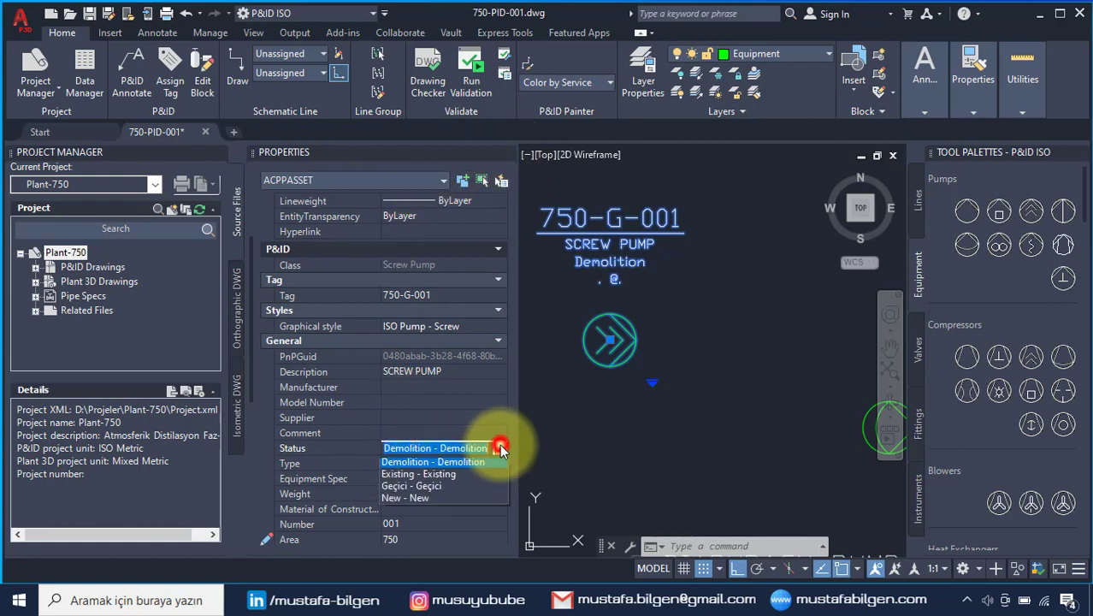
click(513, 230)
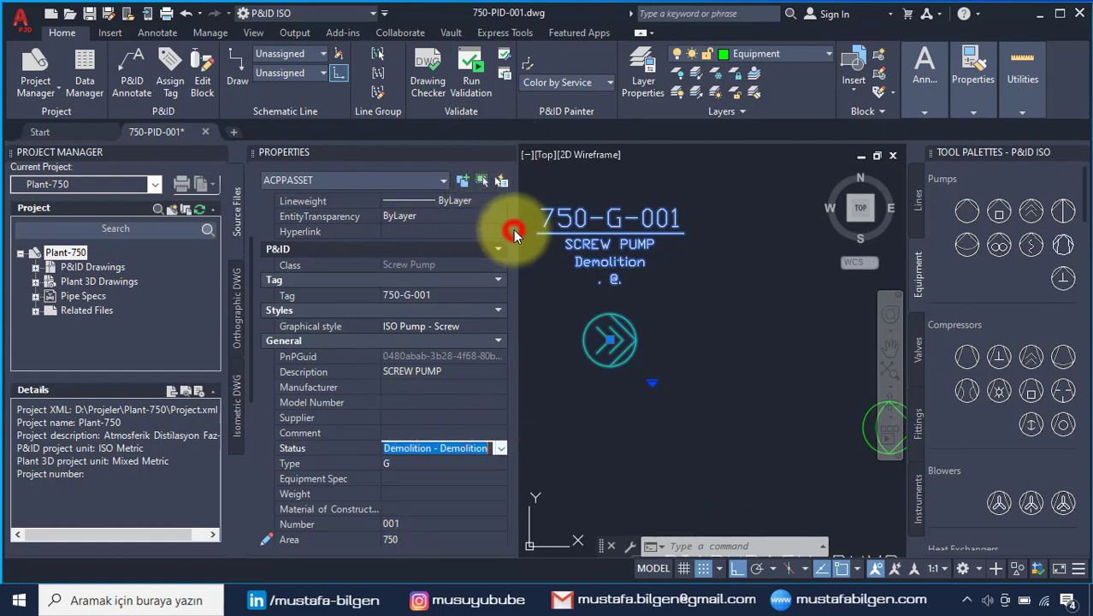
Step: Clear the pump's Power value, close the Properties palette, and bring G-001 into view
scroll(439, 411, down, 5)
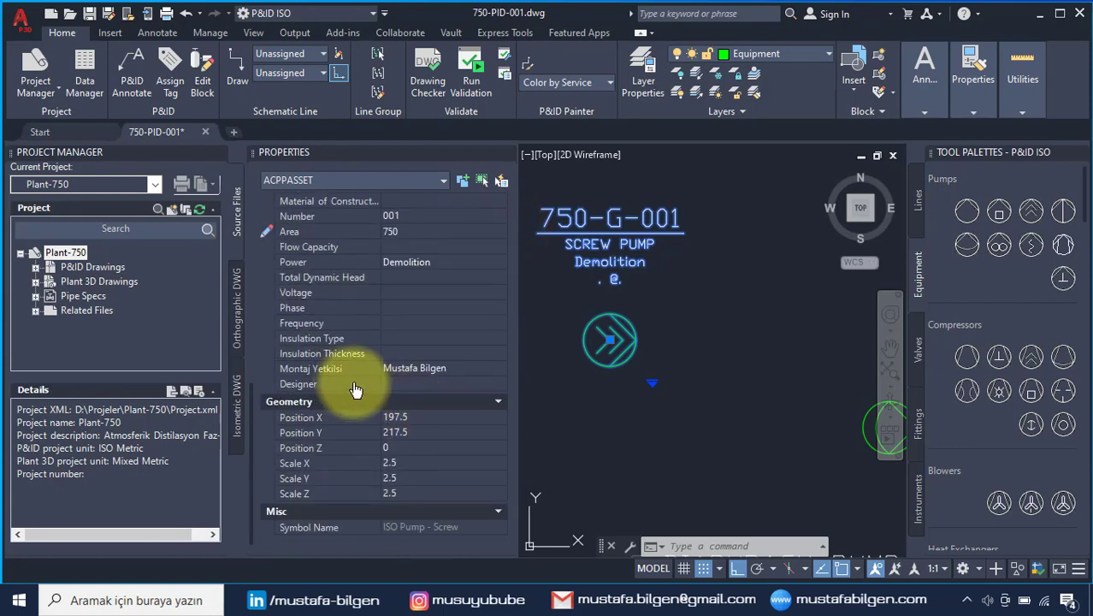
click(398, 385)
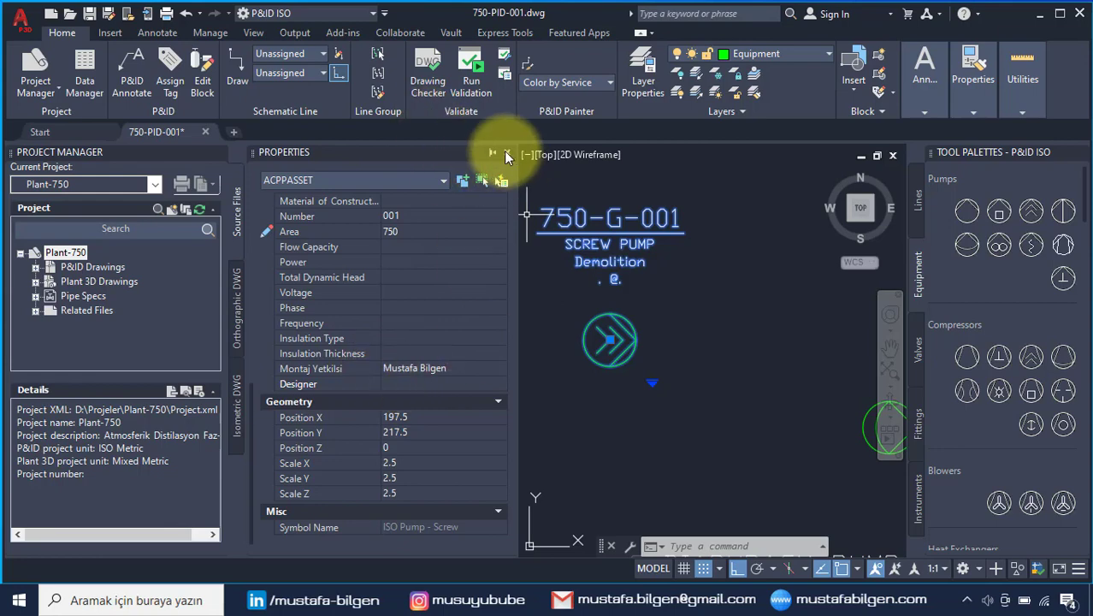
click(504, 152)
scroll(509, 353, down, 2)
mouse_move(626, 358)
middle_down()
mouse_move(481, 342)
mouse_move(633, 325)
middle_up()
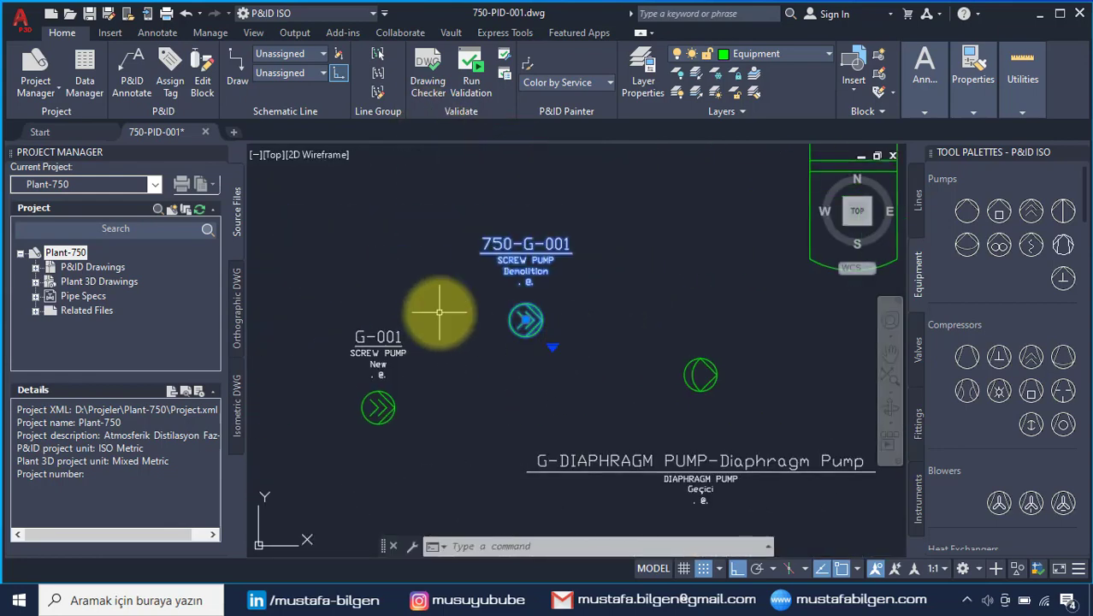
Step: Place a new pump symbol from the Pumps palette left of G-001 at the default rotation
key(Escape)
mouse_move(419, 371)
middle_down()
mouse_move(592, 326)
mouse_move(552, 322)
middle_up()
middle_drag(750, 269, 815, 271)
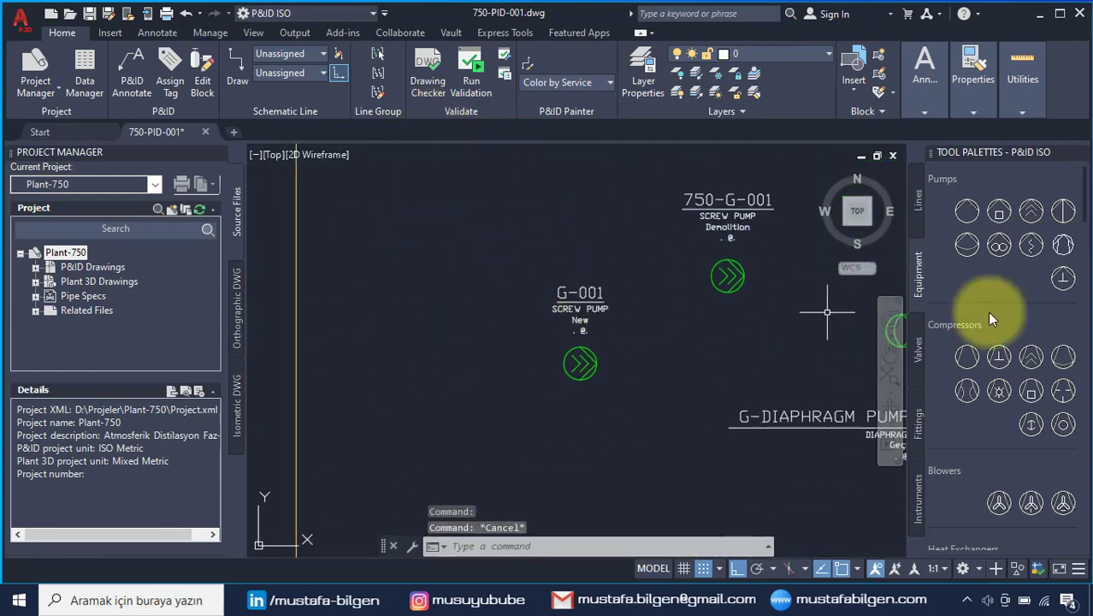
click(1063, 210)
click(378, 312)
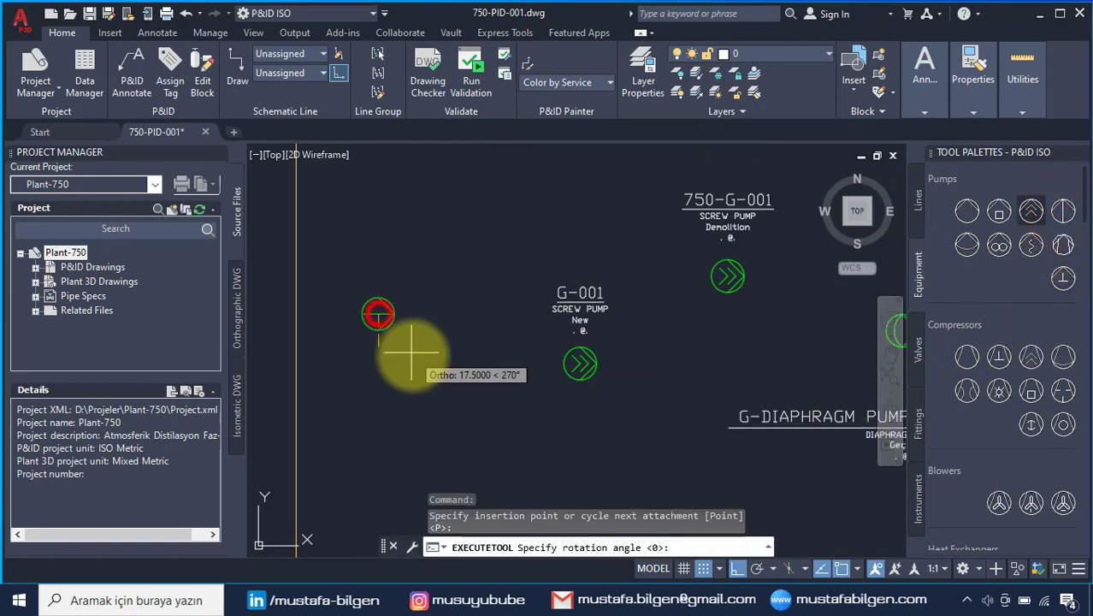
click(407, 385)
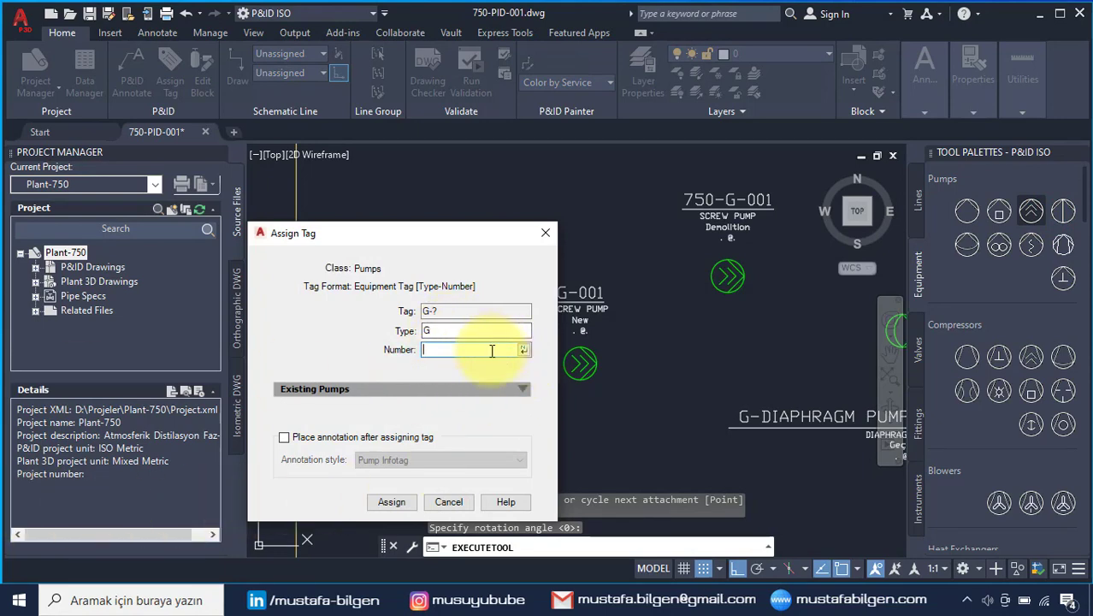
text(001)
Step: In Assign Tag, enable annotation placement with the Pump Infotag style
drag(471, 234, 448, 286)
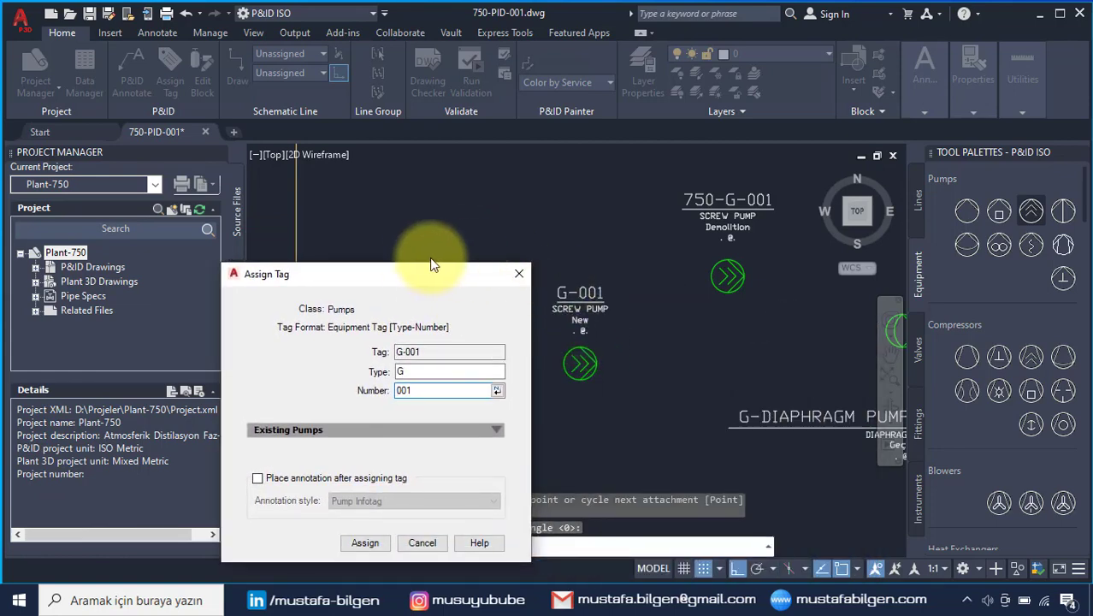
drag(415, 287, 355, 215)
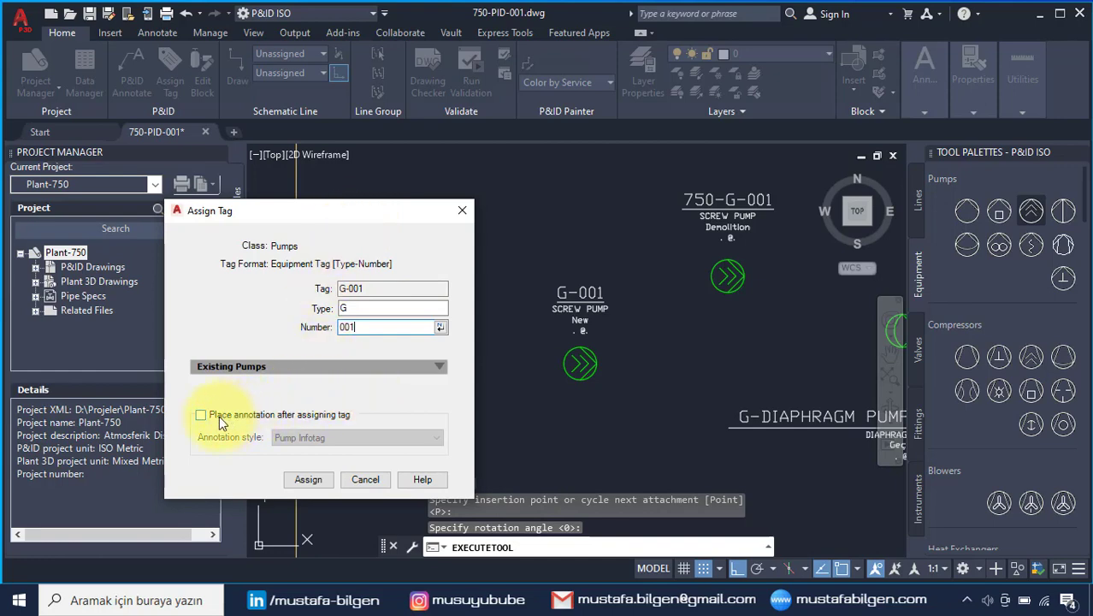
click(219, 416)
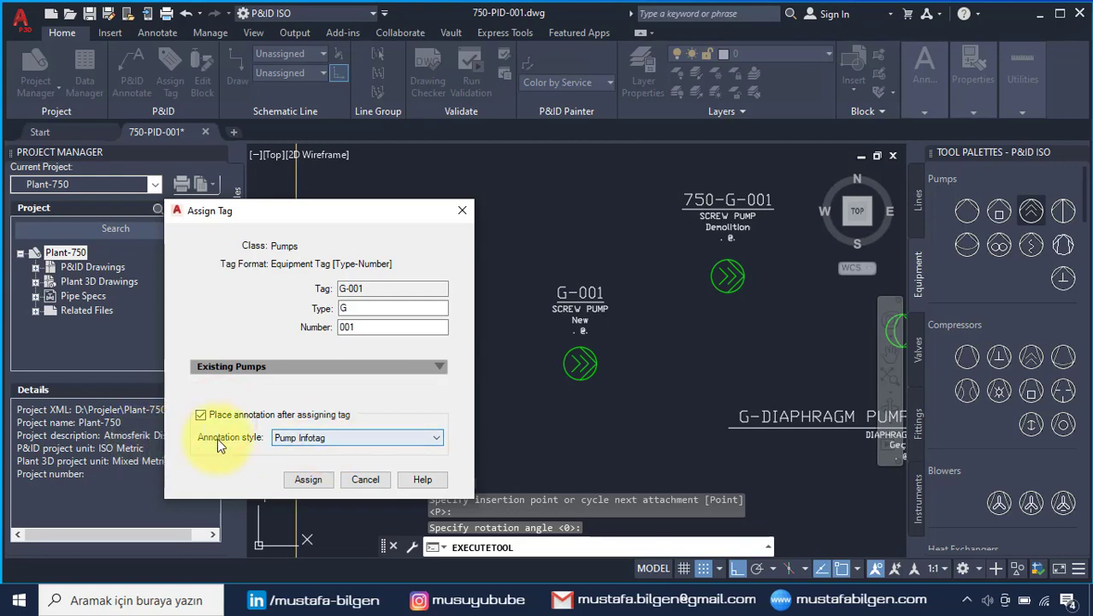
click(338, 437)
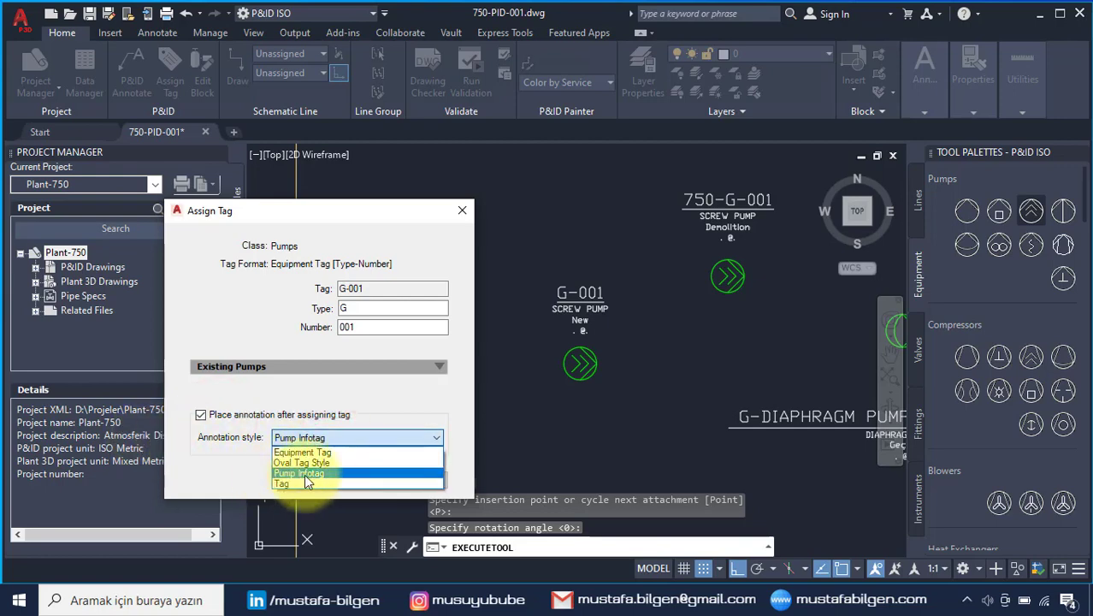
click(304, 472)
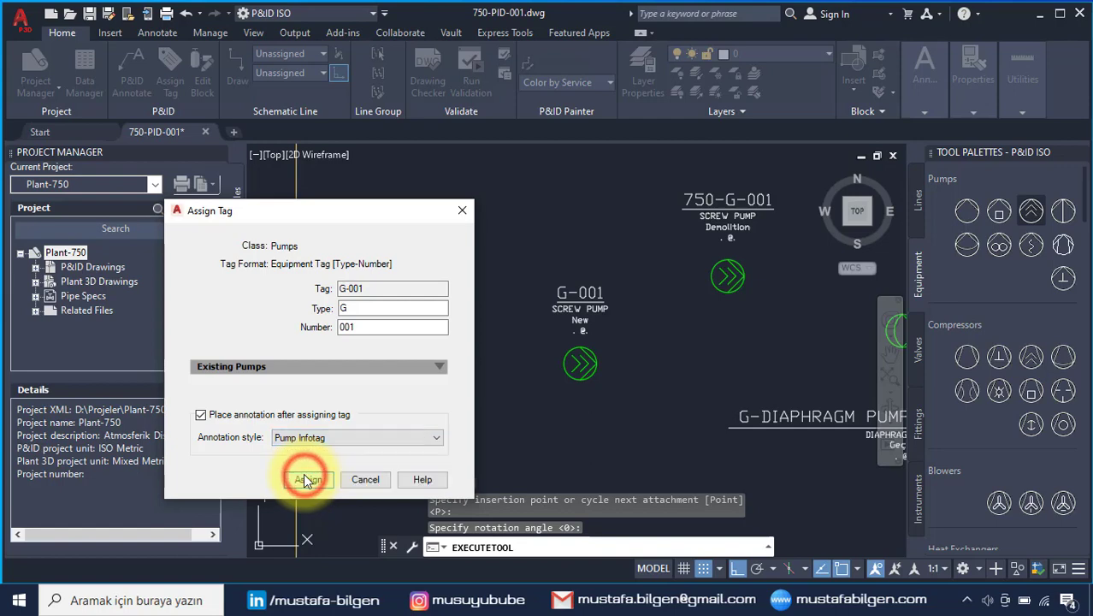
click(308, 437)
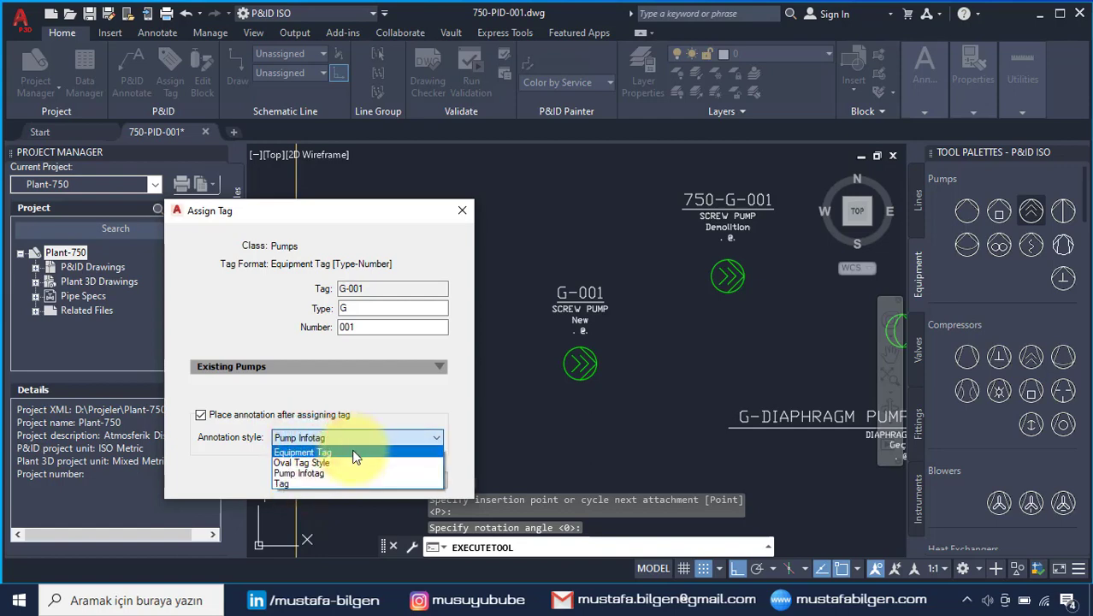
click(295, 472)
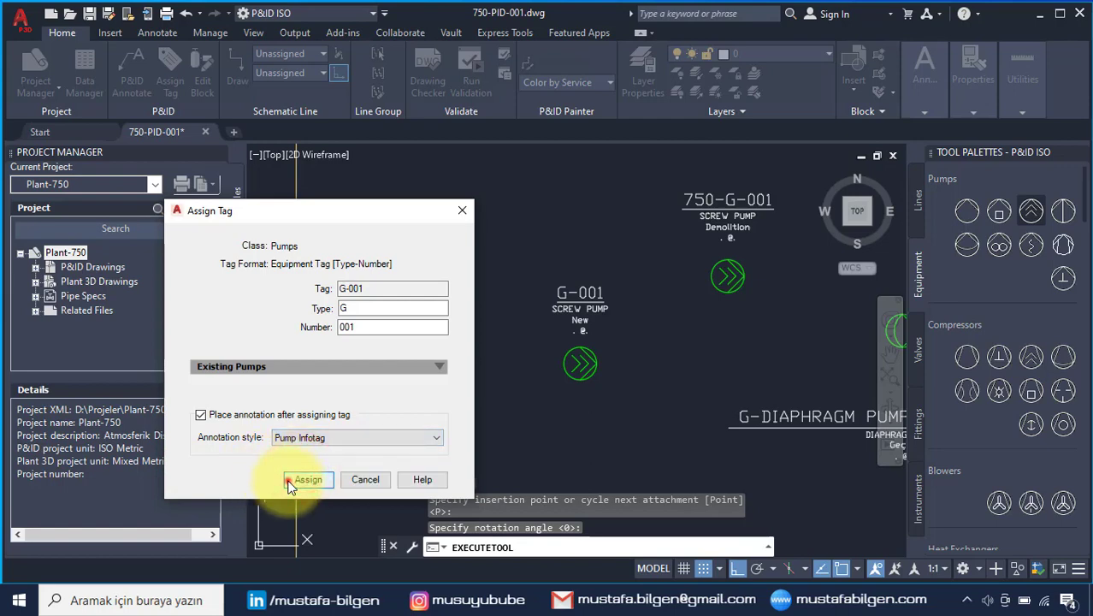
Step: Tag the pump G-002 after the duplicate G-001 tag is rejected
click(288, 483)
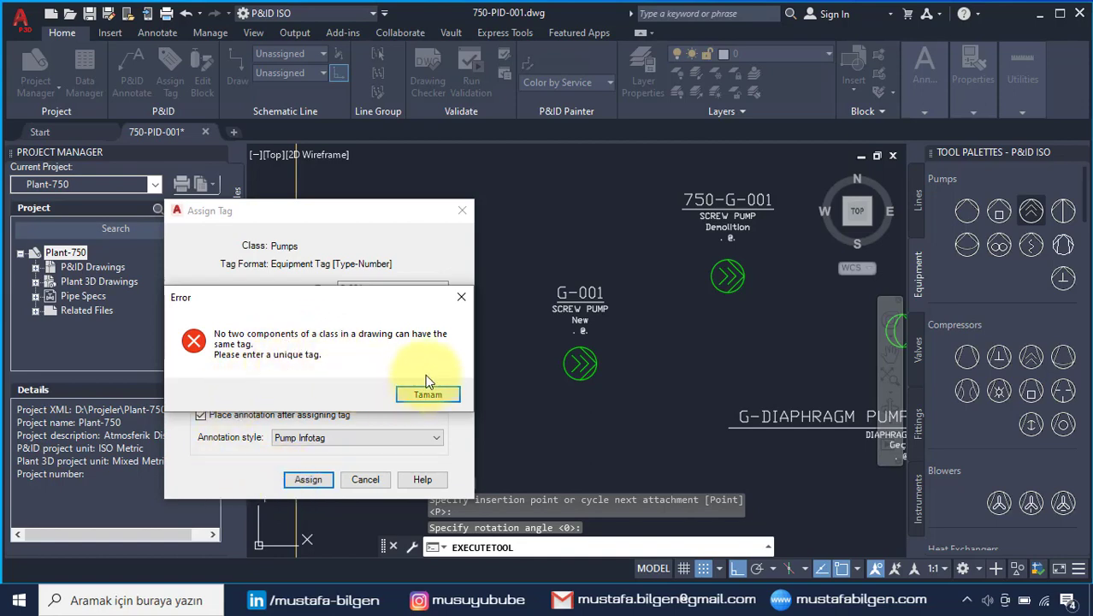
click(462, 296)
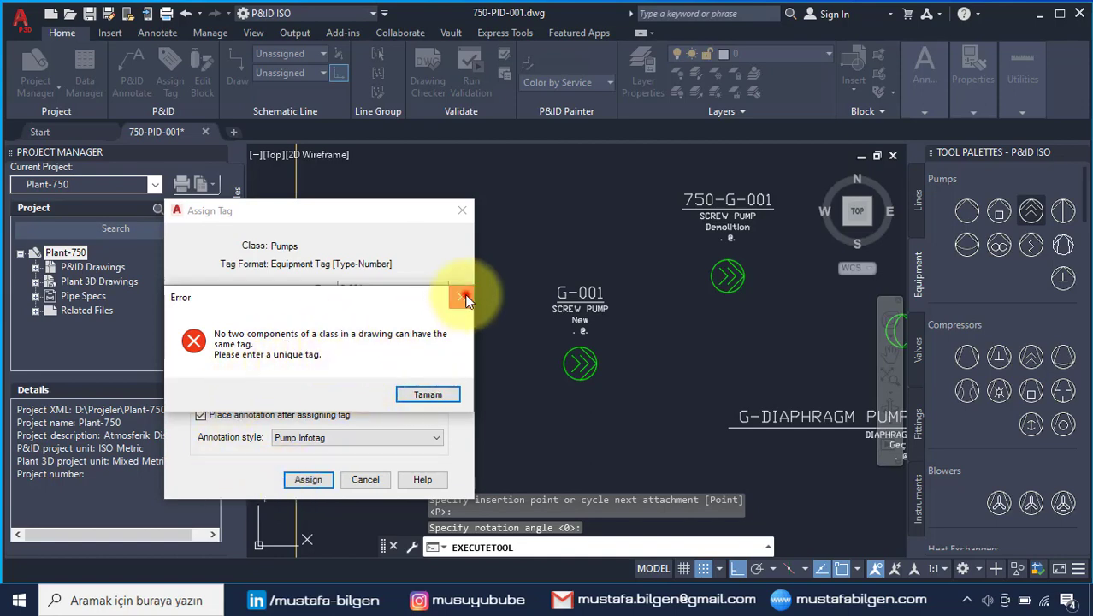
double_click(380, 327)
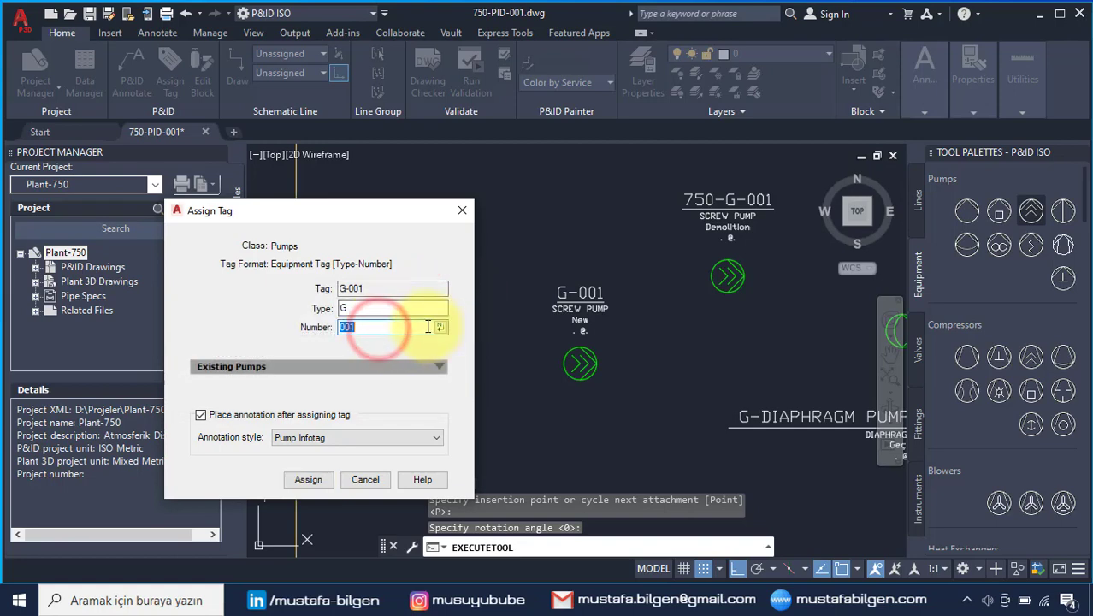
click(440, 327)
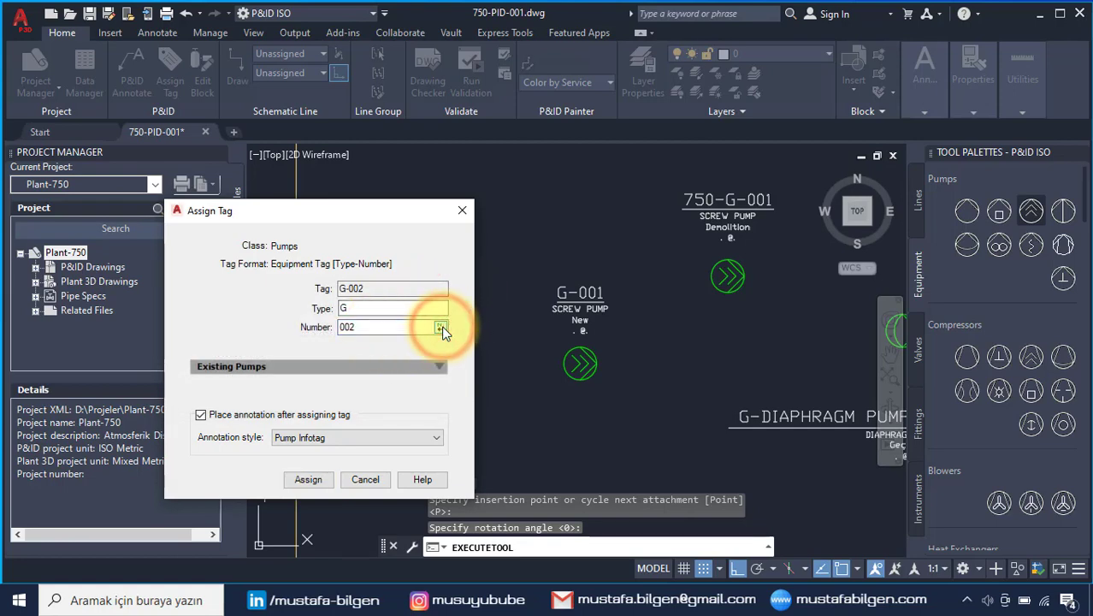
click(304, 479)
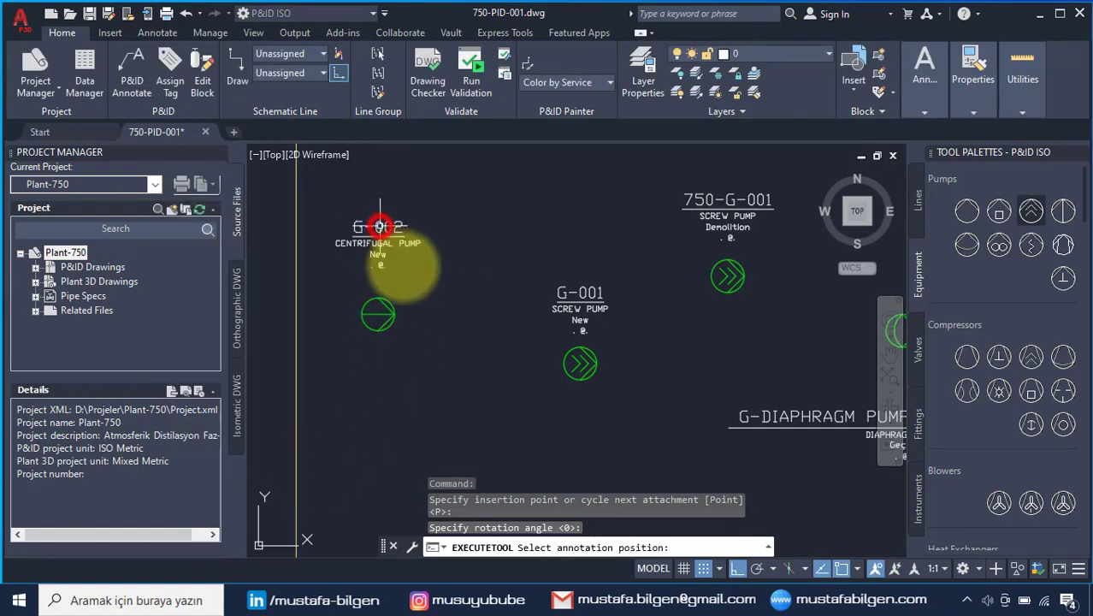
Step: Place the G-002 CENTRIFUGAL PUMP label above the pump and show the pump's properties
click(378, 227)
scroll(376, 252, up, 2)
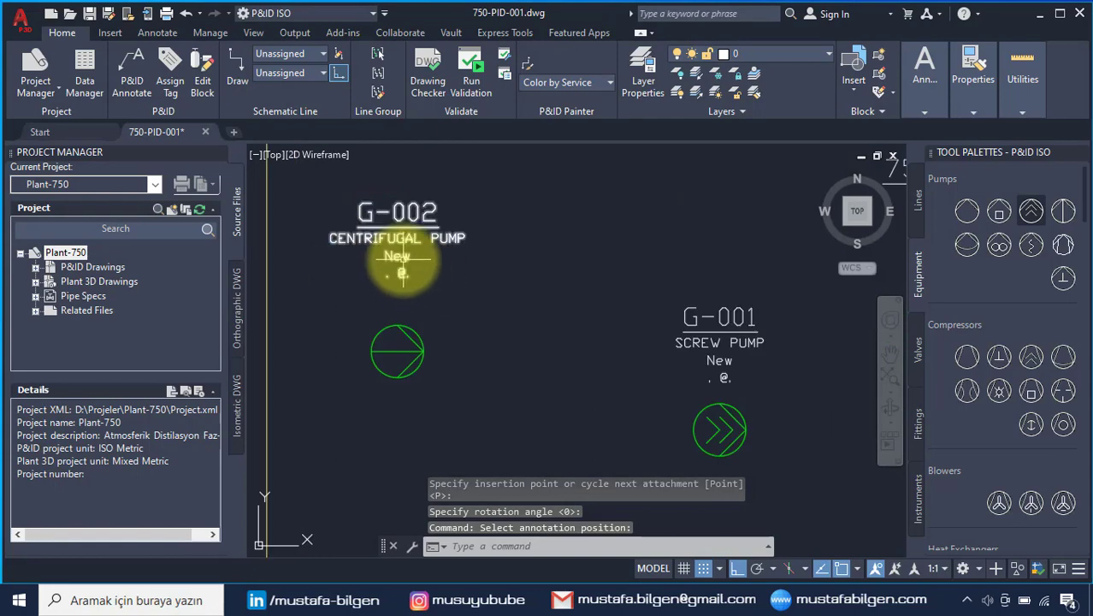
click(408, 329)
right_click(408, 330)
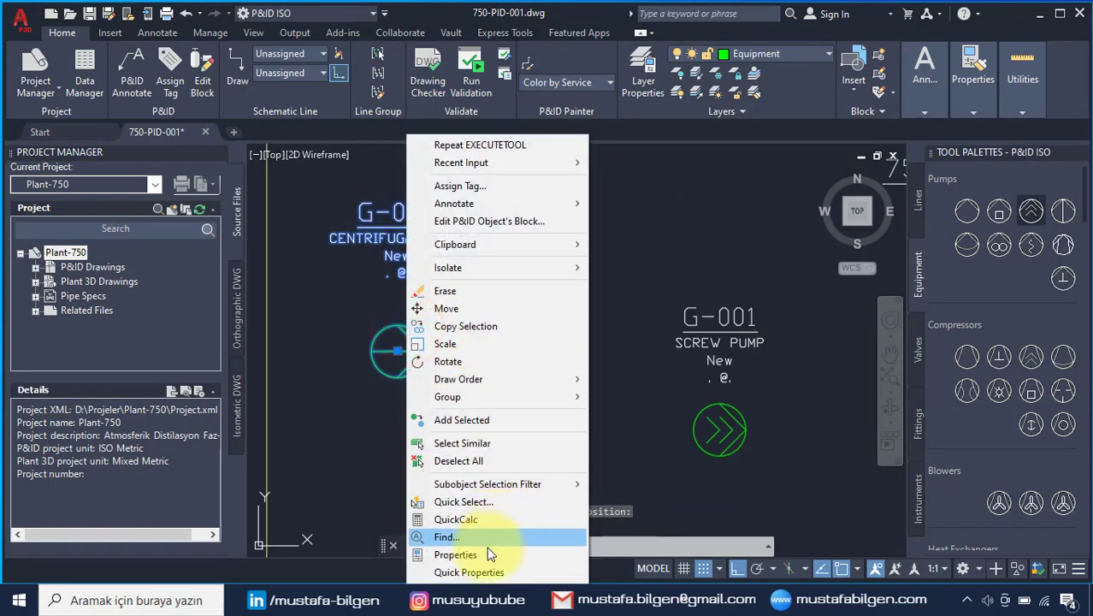
click(484, 554)
scroll(416, 483, down, 3)
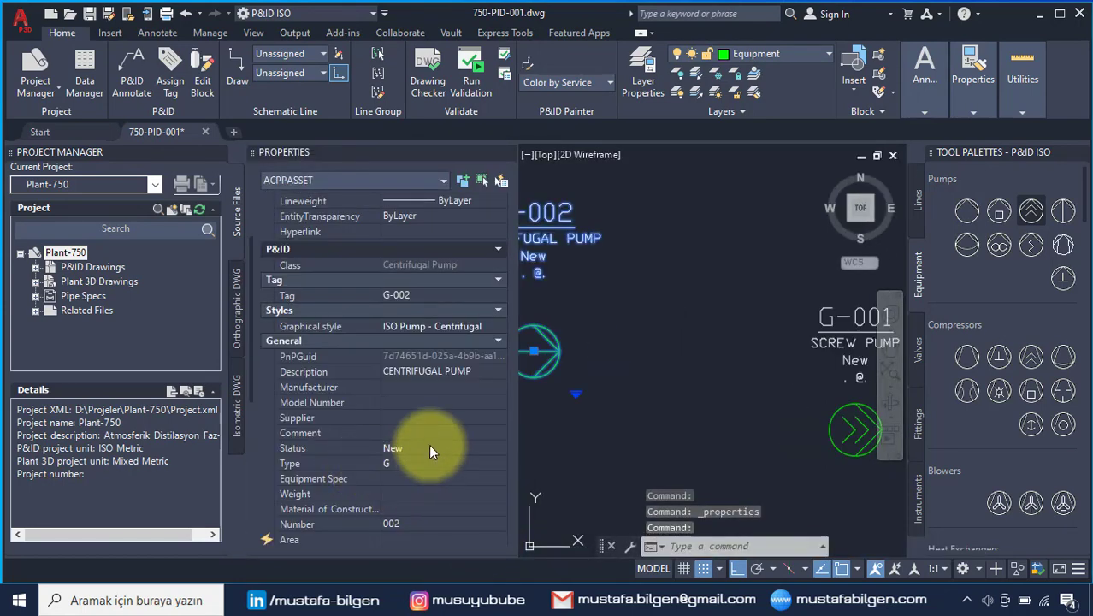
Step: Enter the installer's full name in the G-002 pump's Montaj Yetkilisi property
scroll(428, 444, down, 2)
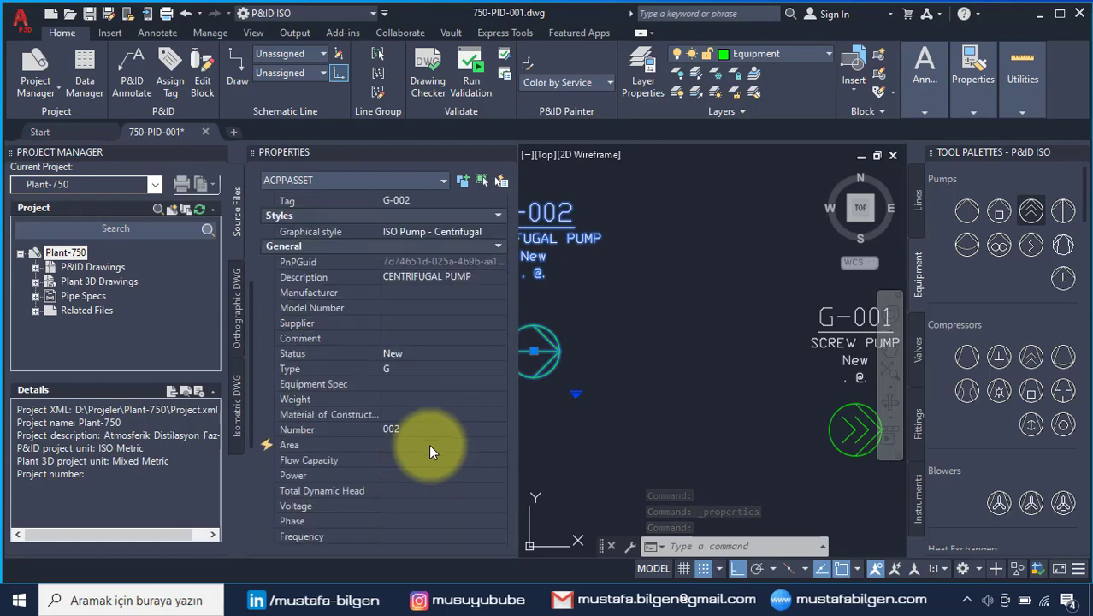
scroll(428, 444, down, 4)
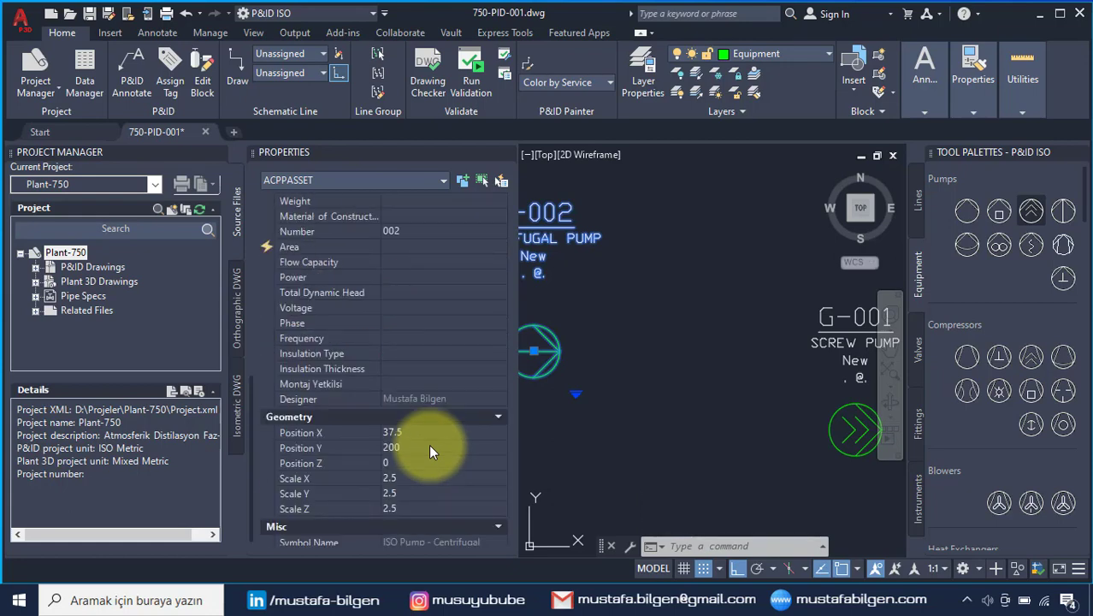
click(403, 401)
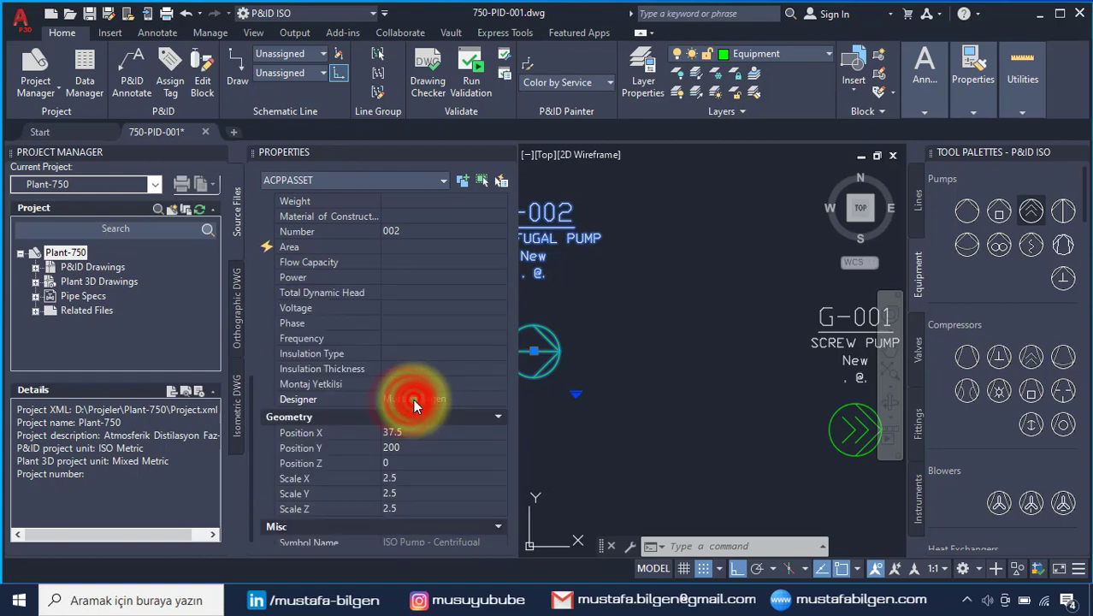
click(419, 398)
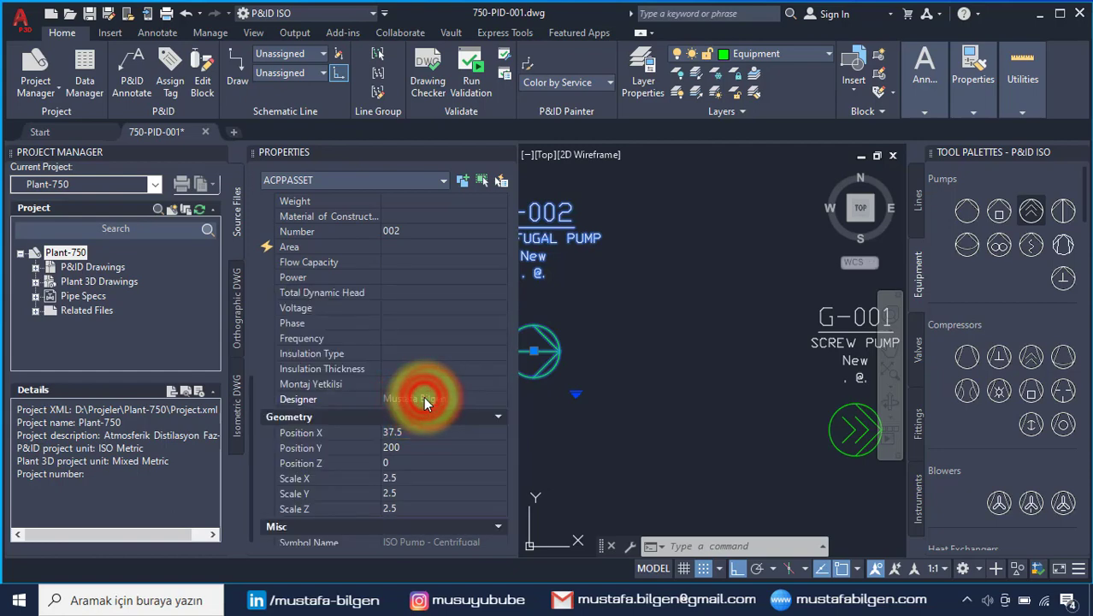
click(425, 400)
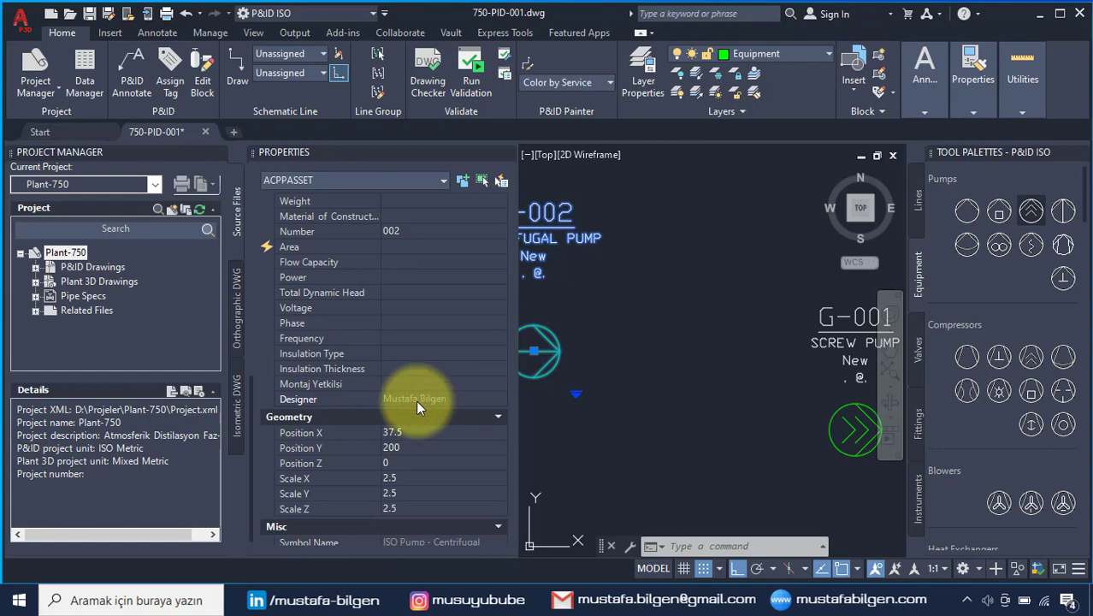
click(401, 384)
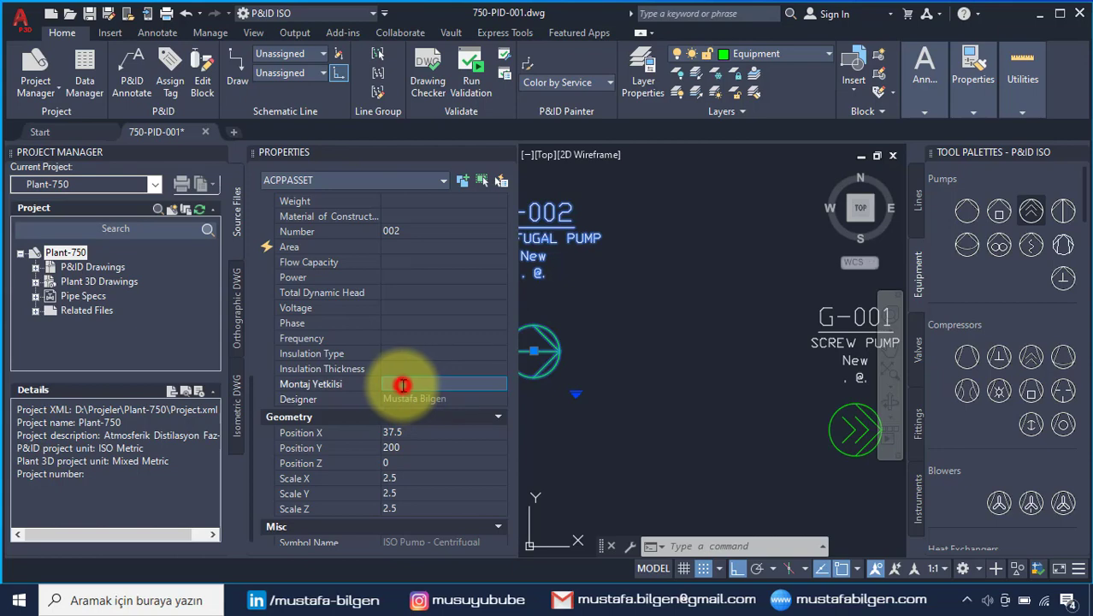
click(430, 379)
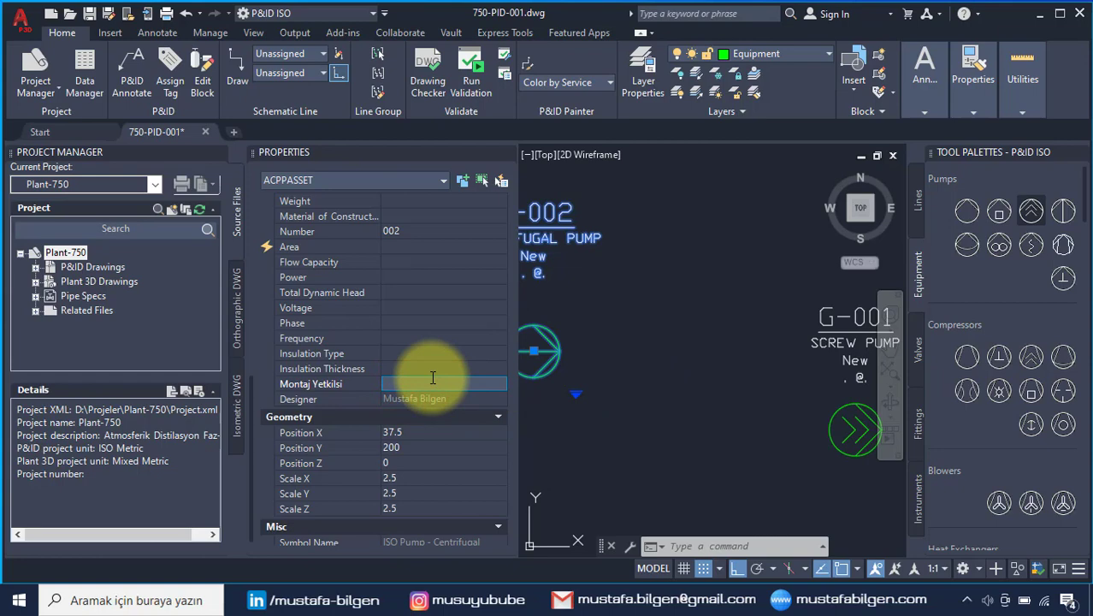
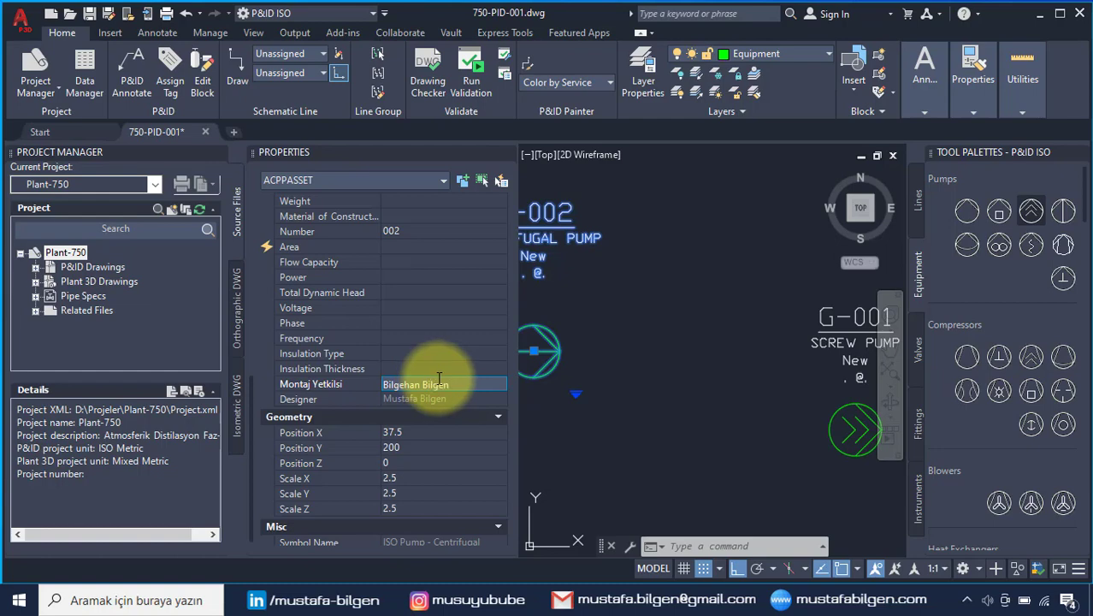
key(Return)
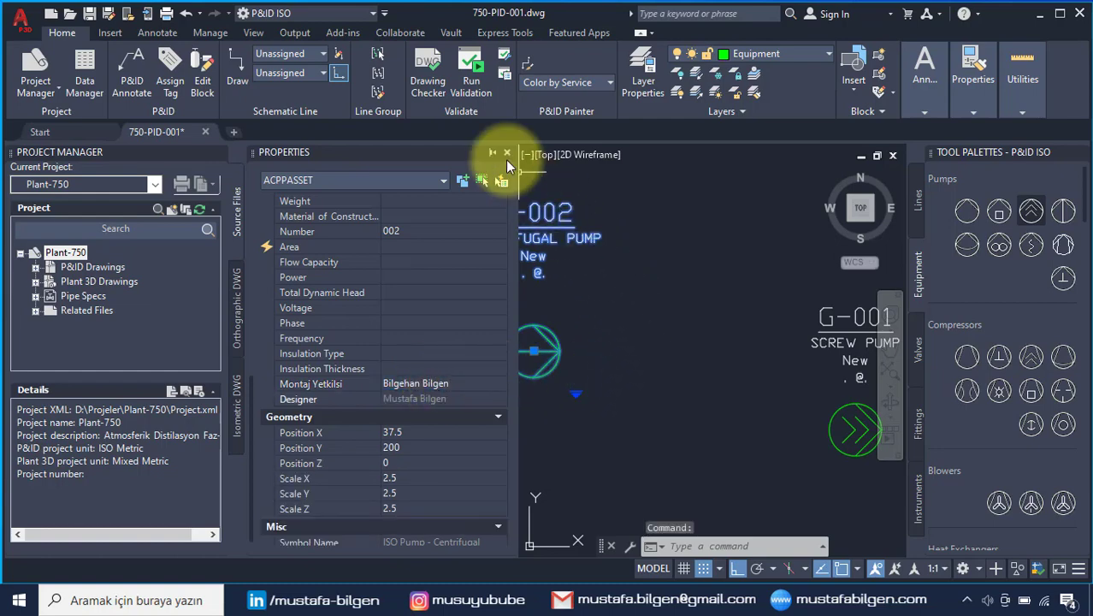
Step: Close the Properties palette and pan to see the whole layout
click(507, 151)
scroll(590, 403, down, 3)
middle_drag(590, 404, 604, 416)
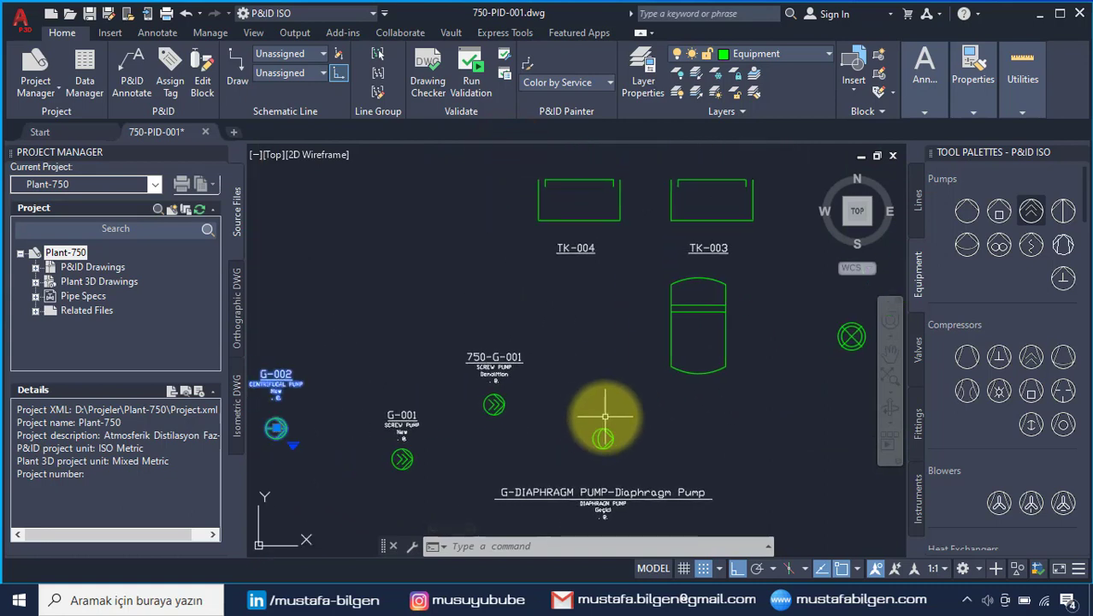
key(Escape)
scroll(670, 403, up, 2)
scroll(651, 429, down, 2)
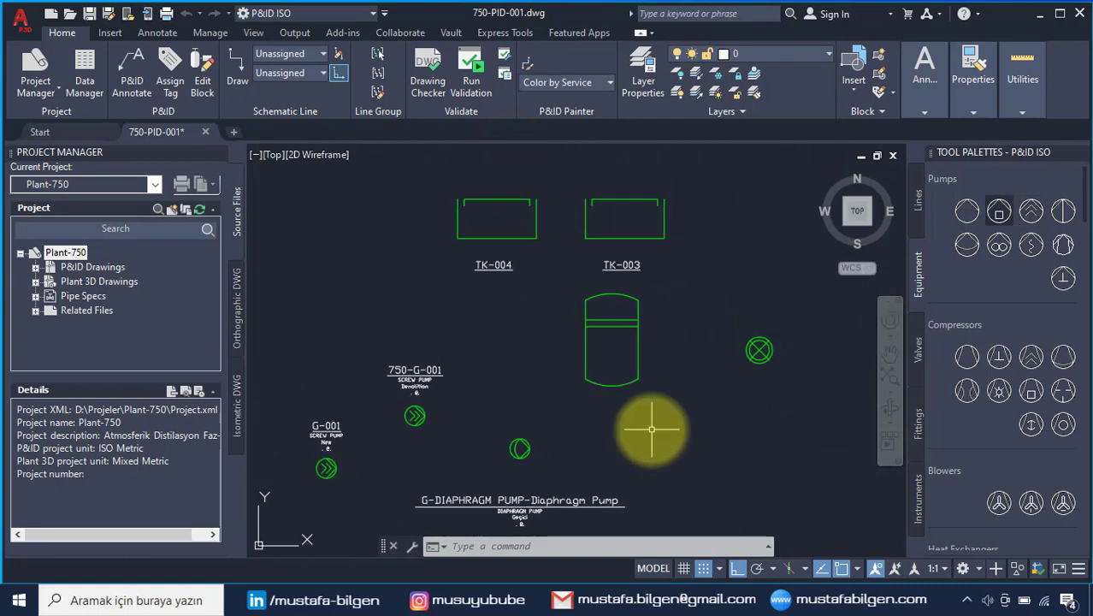